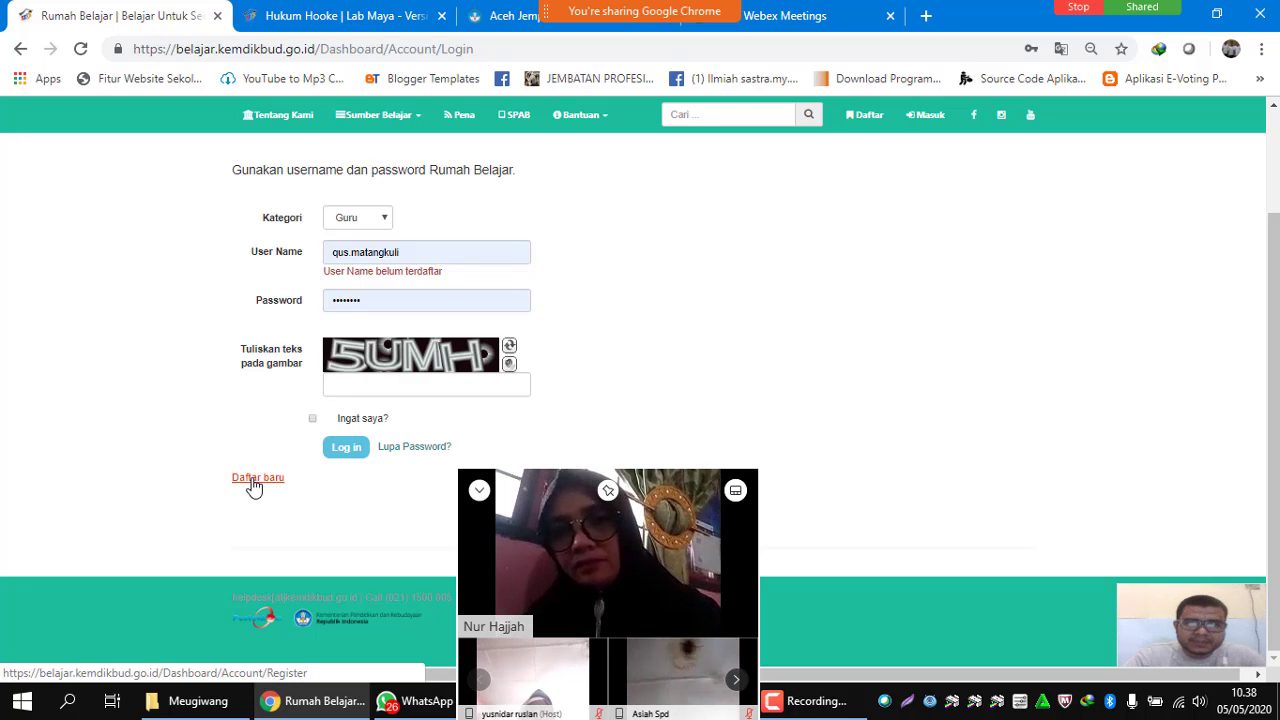
- Open the new-account registration page and choose the Guru (teacher) user type
{"action": "left_click", "coordinate": [254, 486]}
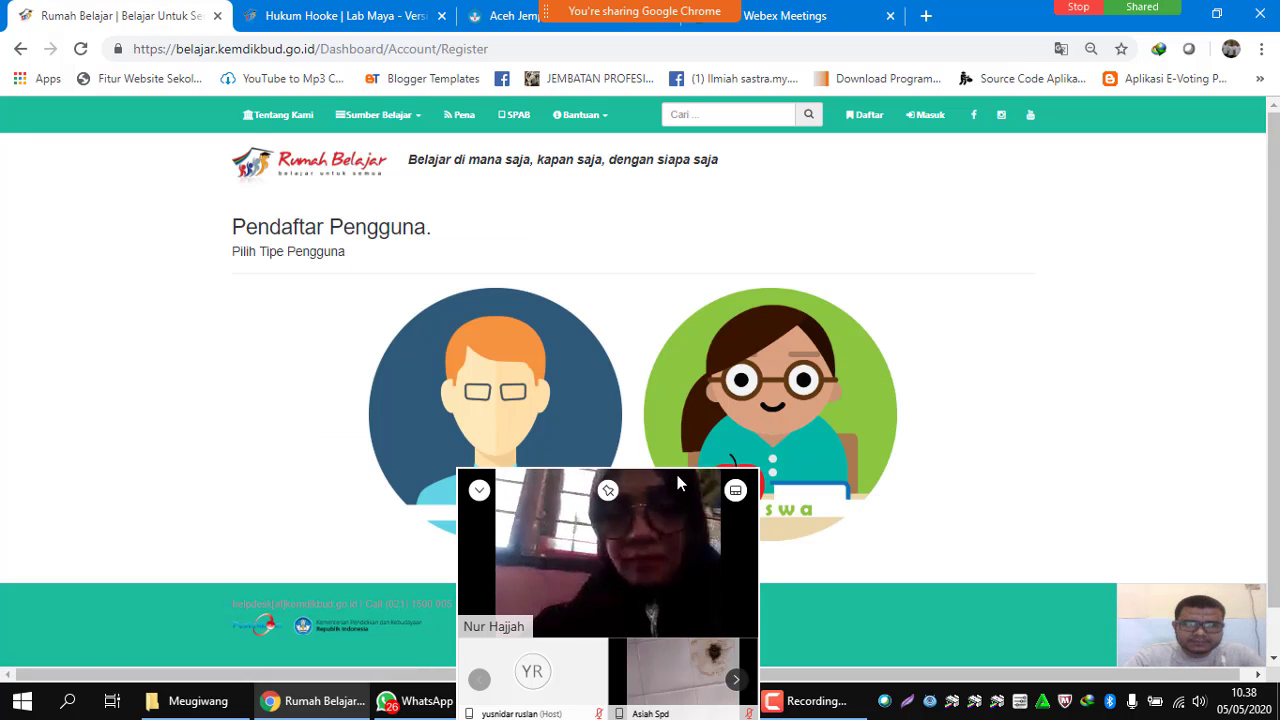
{"action": "left_click_drag", "start_coordinate": [254, 484], "coordinate": [206, 350]}
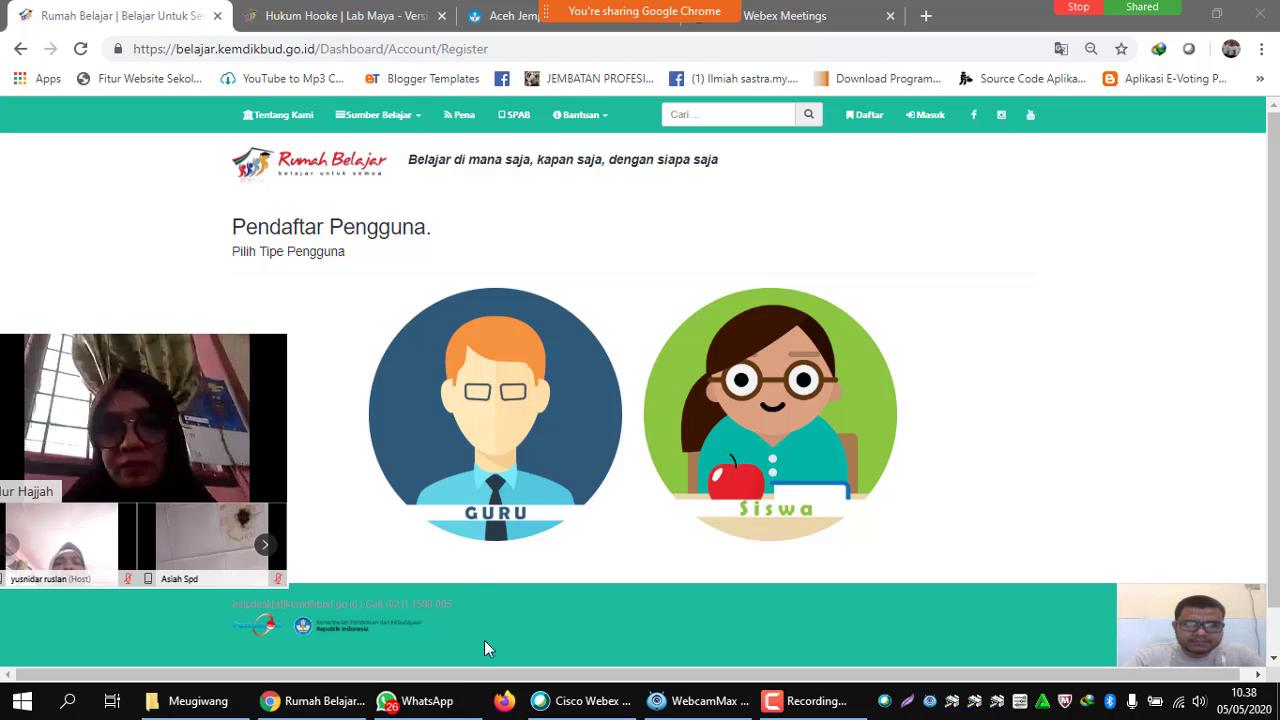
{"action": "mouse_move", "coordinate": [622, 707]}
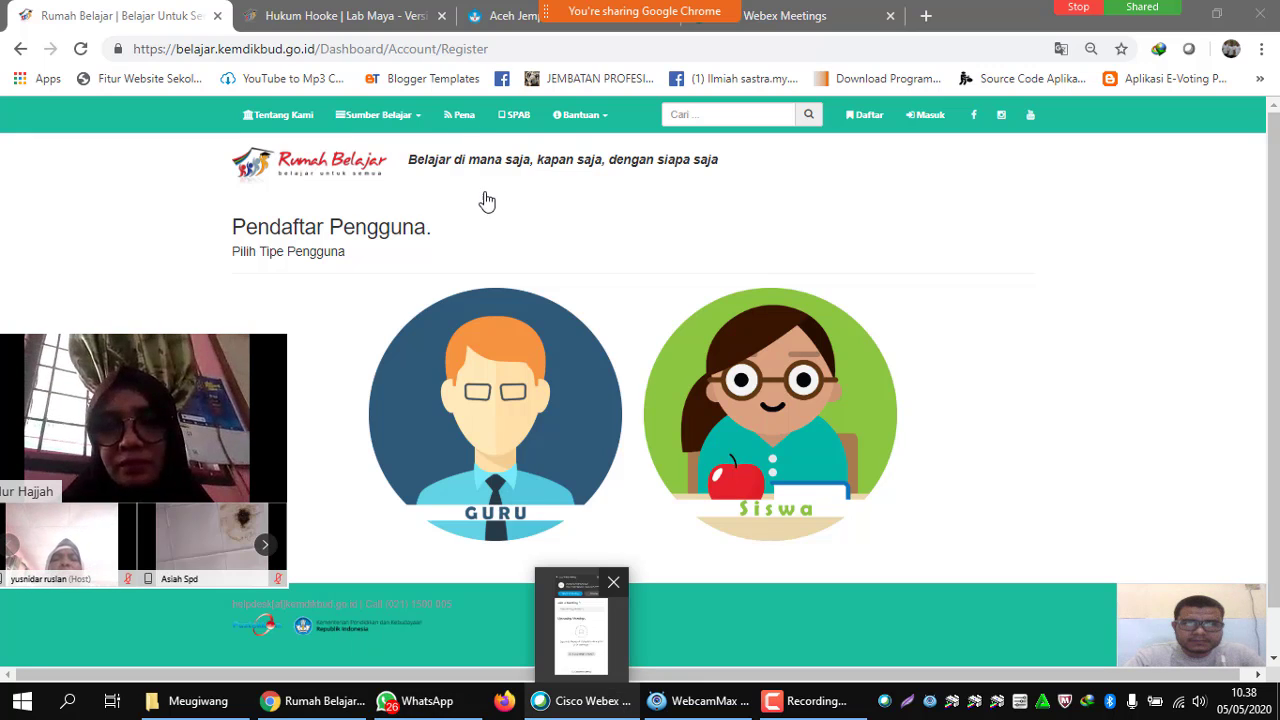
{"action": "left_click", "coordinate": [495, 510]}
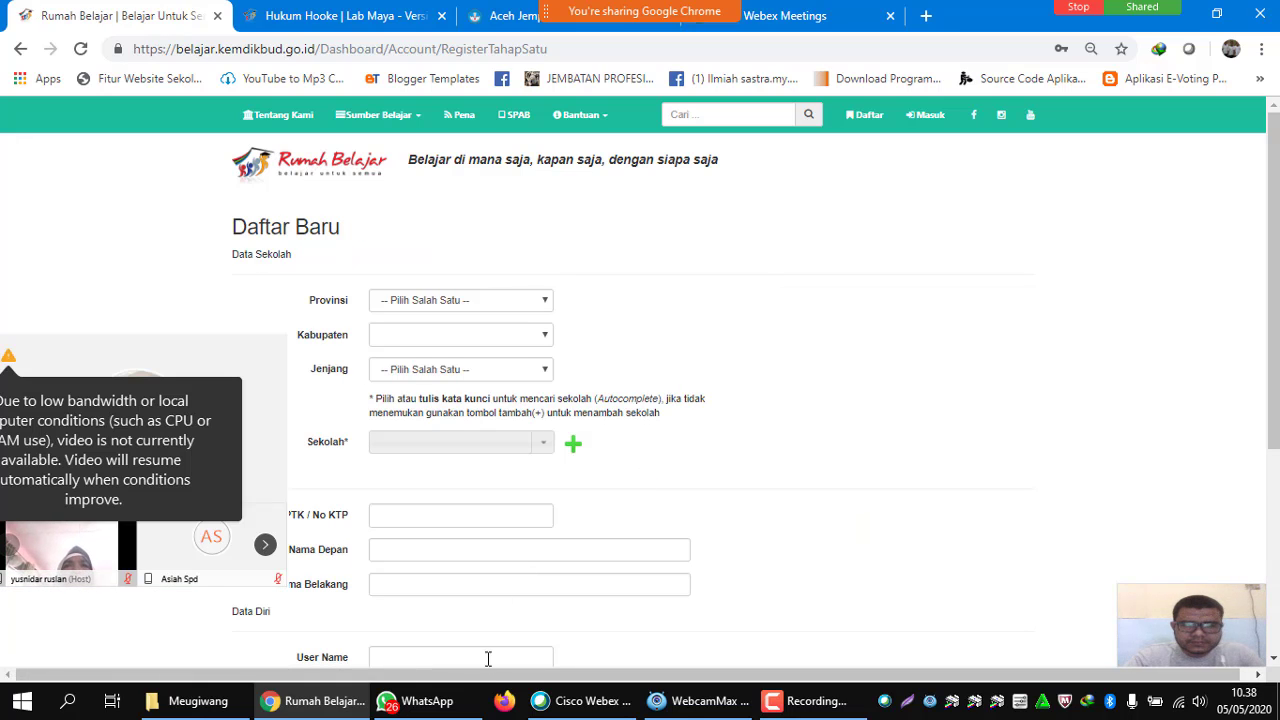
- Mute your microphone in the Webex toolbar while the teacher registration form loads
{"action": "mouse_move", "coordinate": [415, 700]}
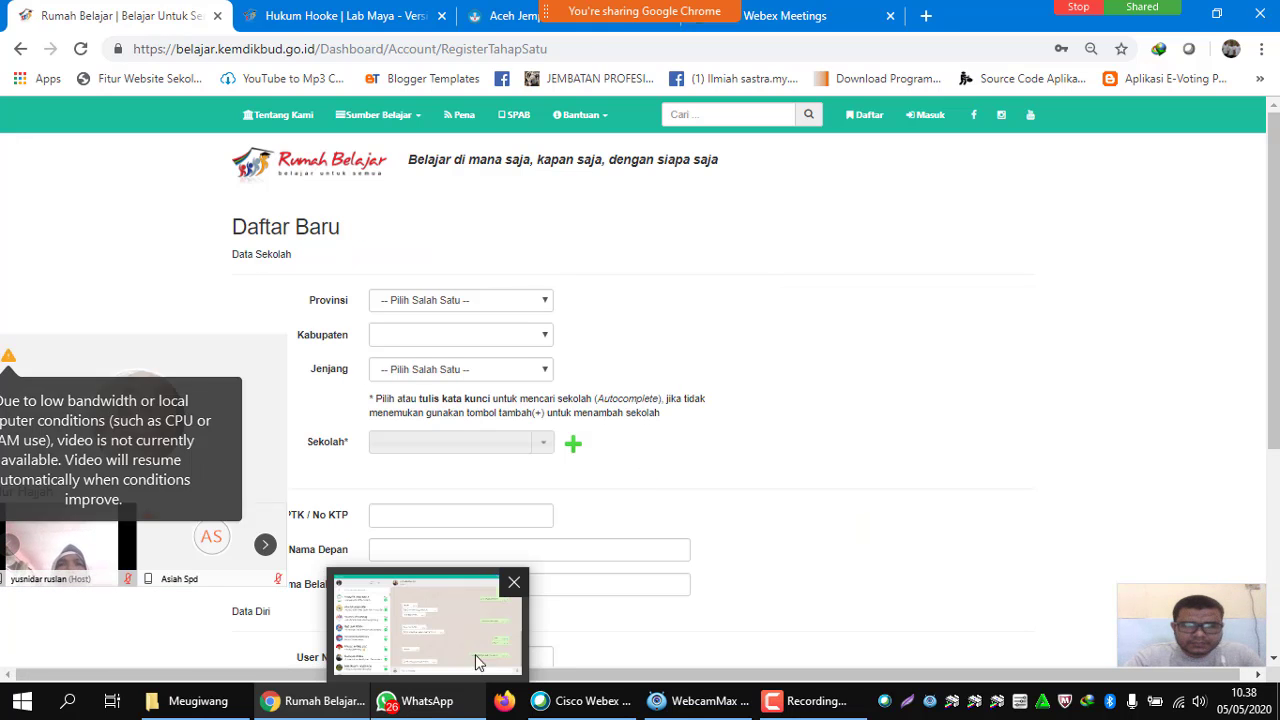
{"action": "mouse_move", "coordinate": [597, 14]}
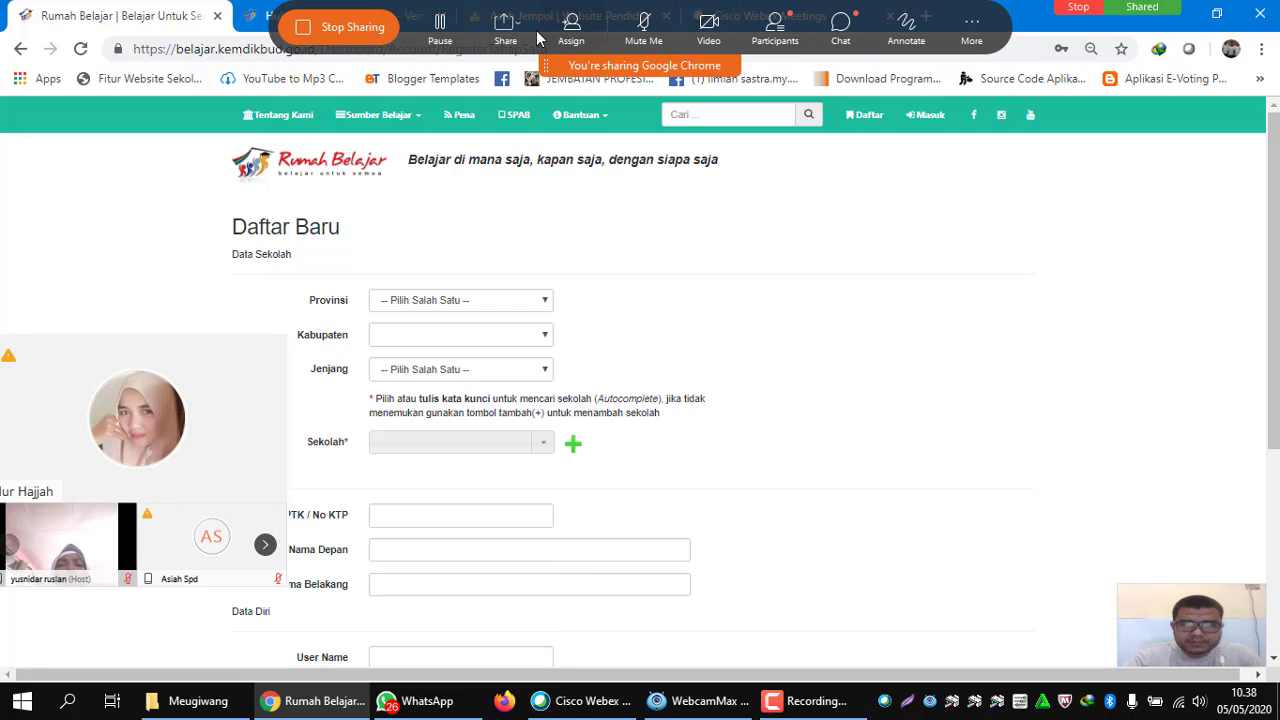
{"action": "left_click", "coordinate": [643, 28]}
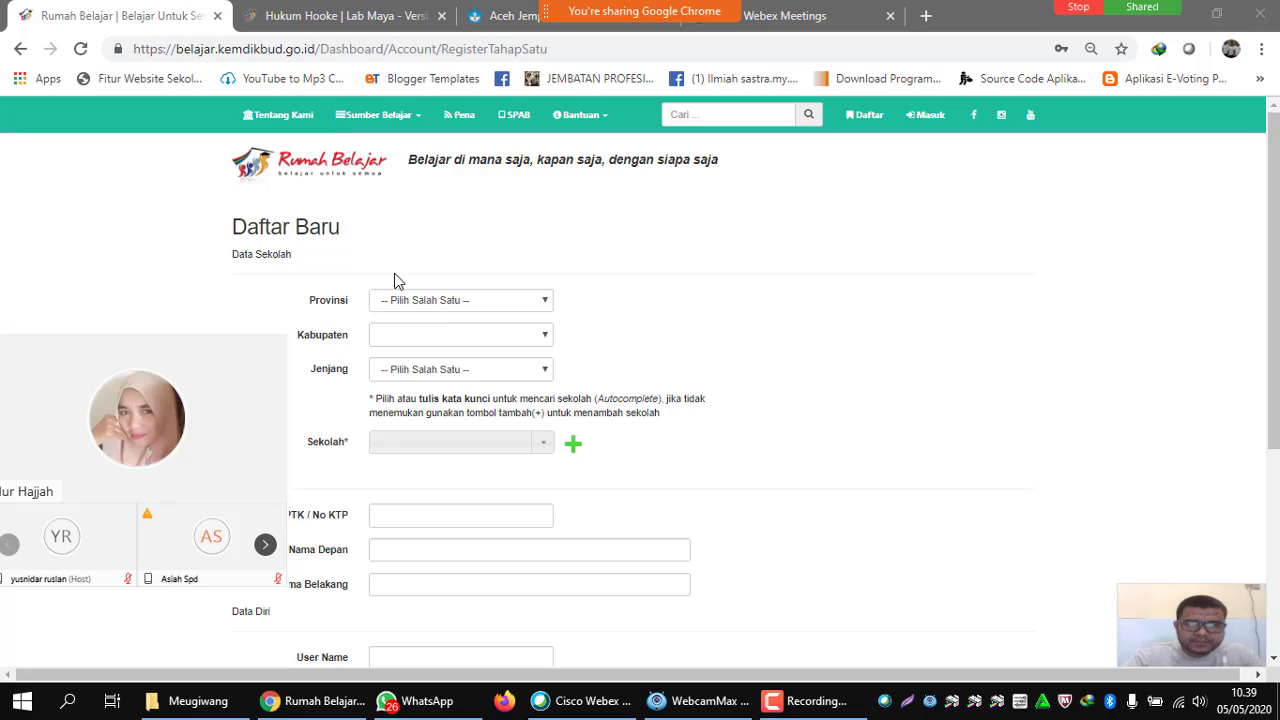
{"action": "mouse_move", "coordinate": [597, 10]}
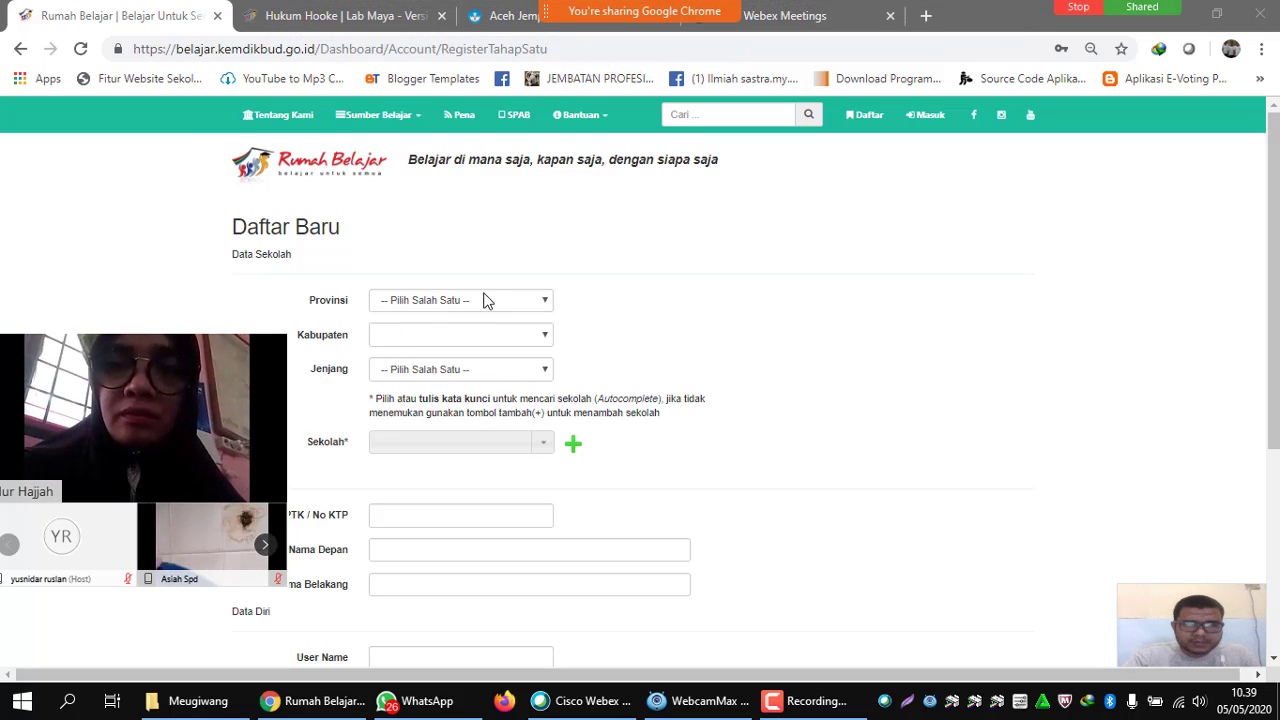
- Set province ACEH, regency Aceh Utara and school level SMA, and unmute the microphone
{"action": "left_click", "coordinate": [514, 300]}
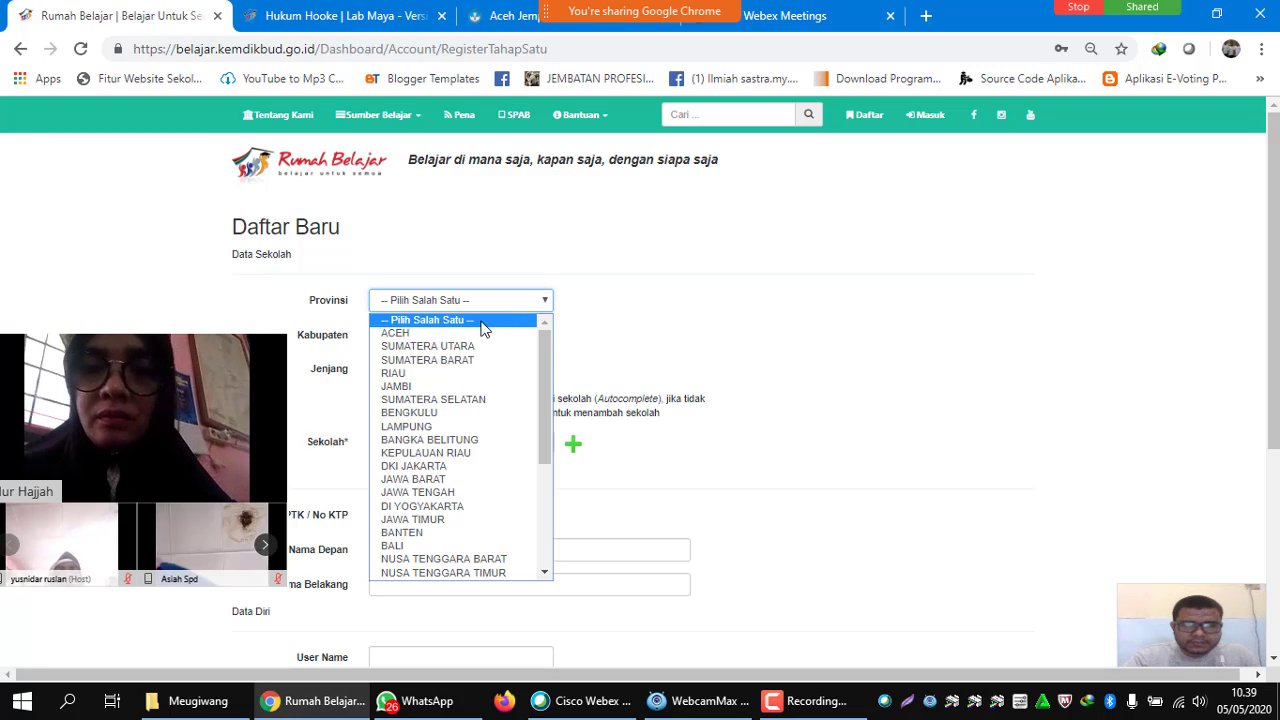
{"action": "left_click", "coordinate": [474, 335]}
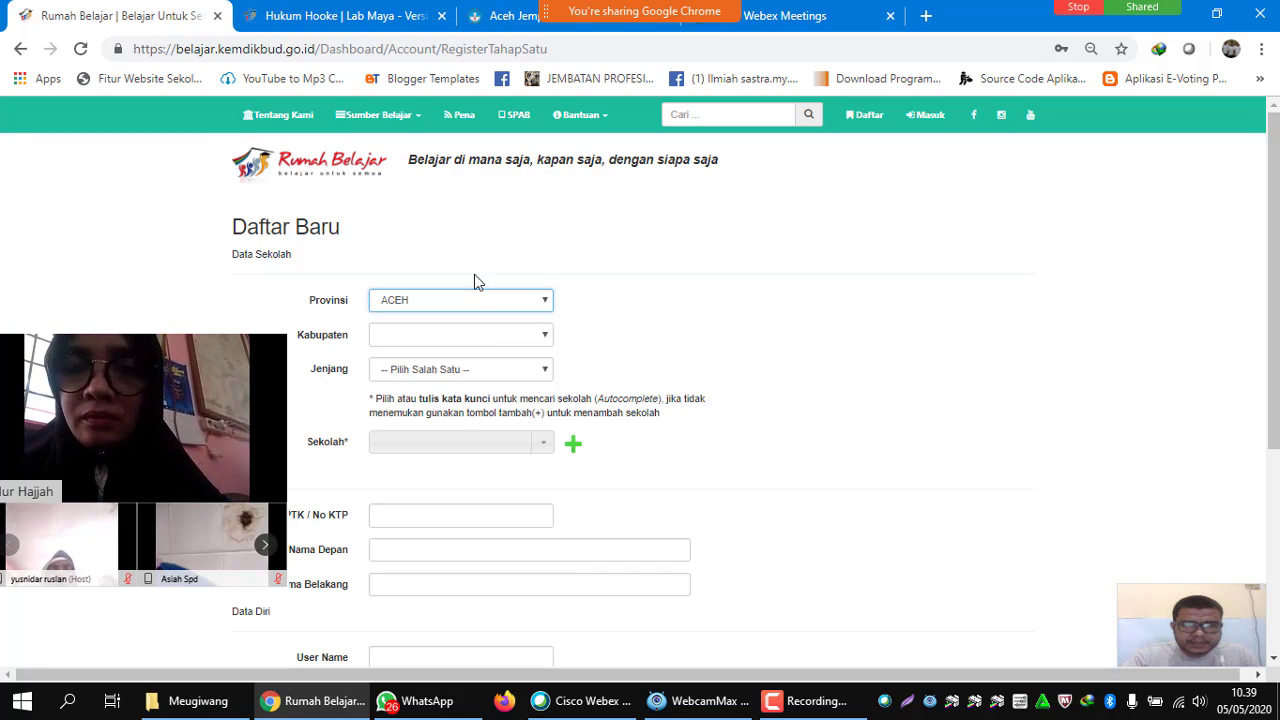
{"action": "left_click", "coordinate": [506, 335]}
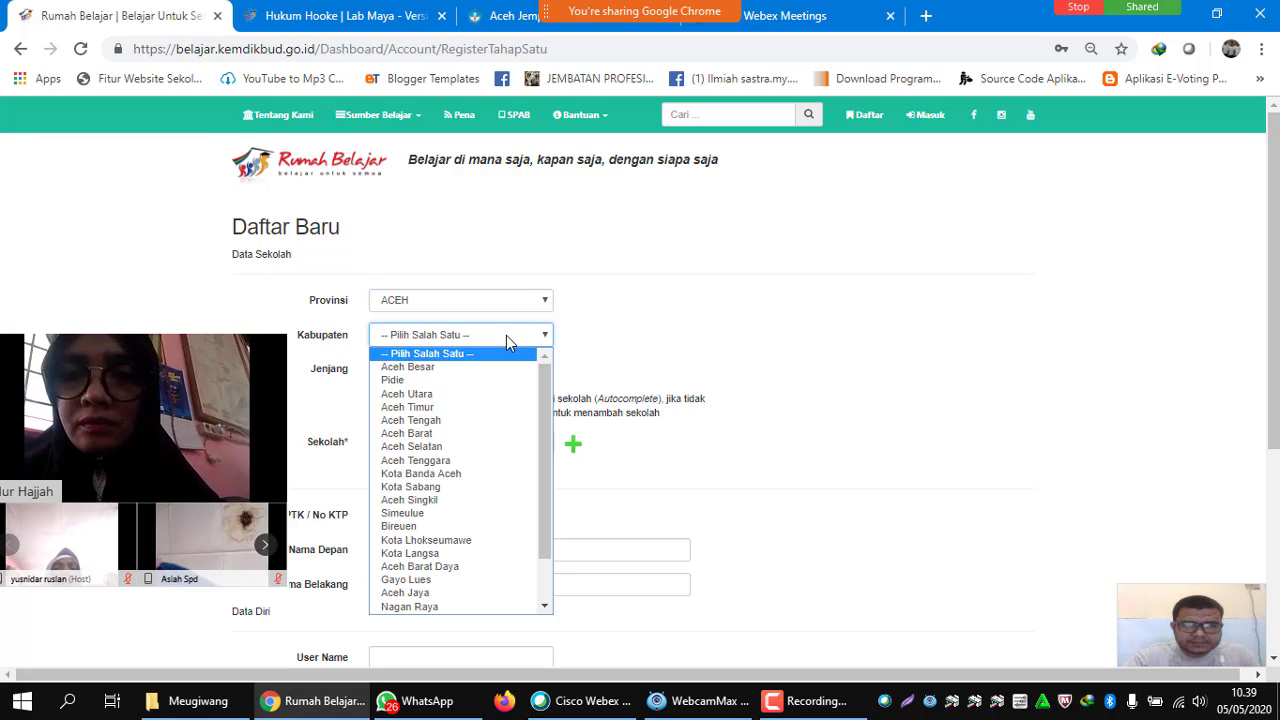
{"action": "left_click", "coordinate": [428, 396]}
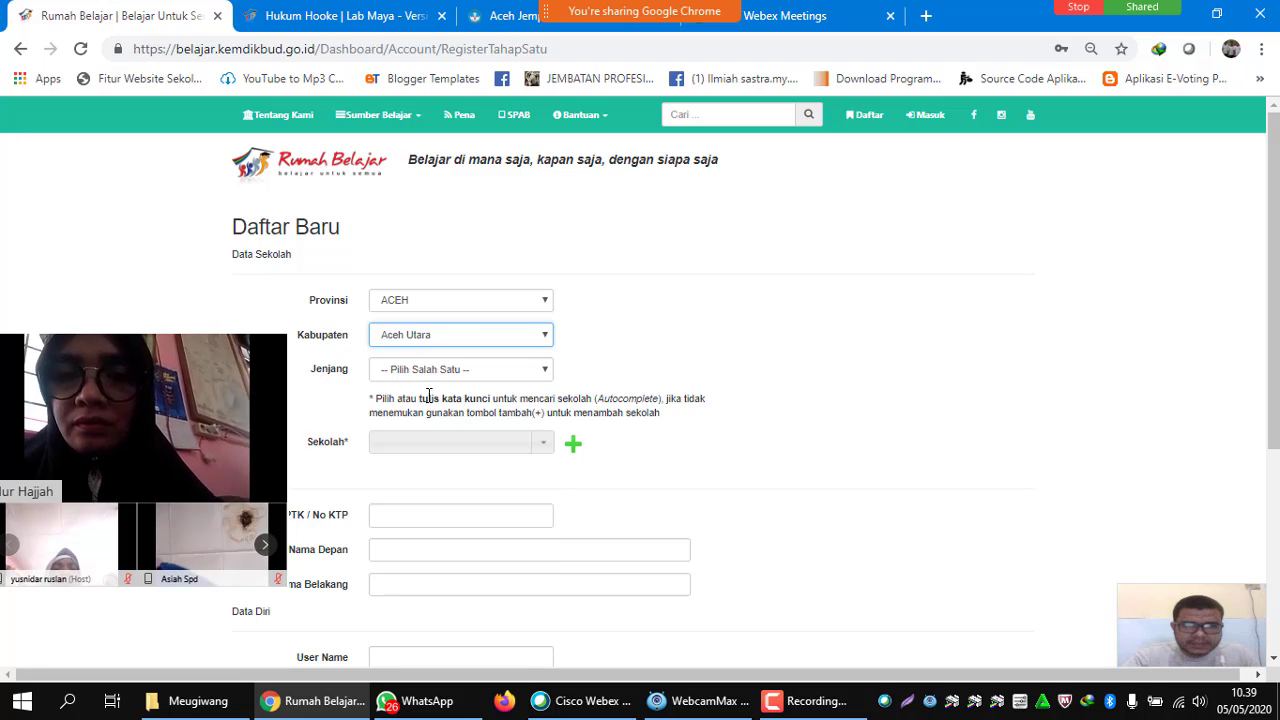
{"action": "left_click", "coordinate": [547, 371]}
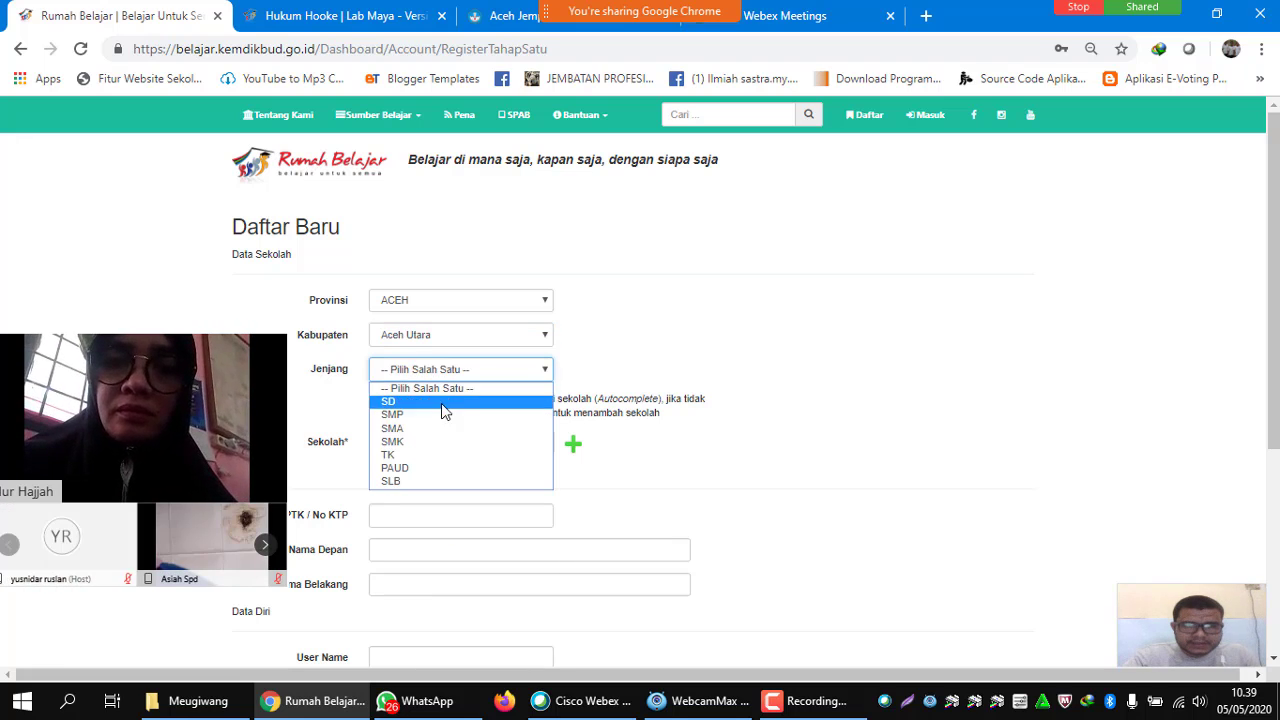
{"action": "left_click", "coordinate": [434, 437]}
{"action": "mouse_move", "coordinate": [645, 20]}
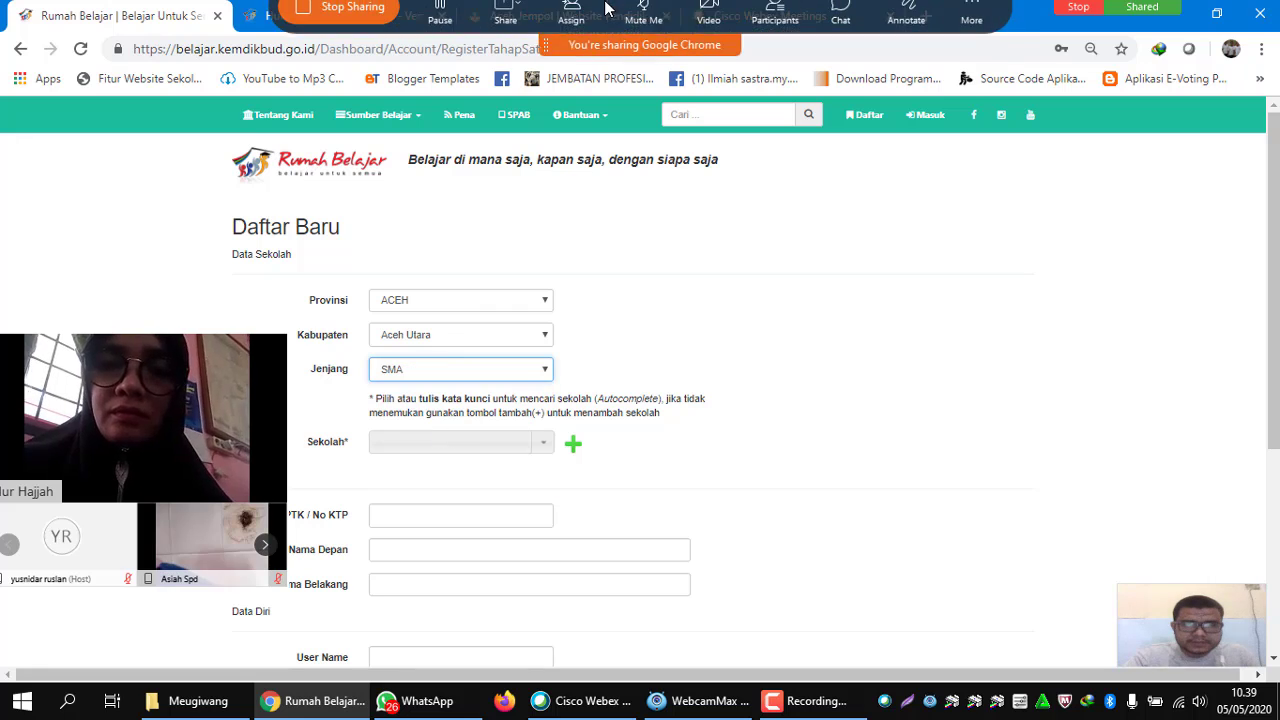
{"action": "left_click", "coordinate": [645, 35]}
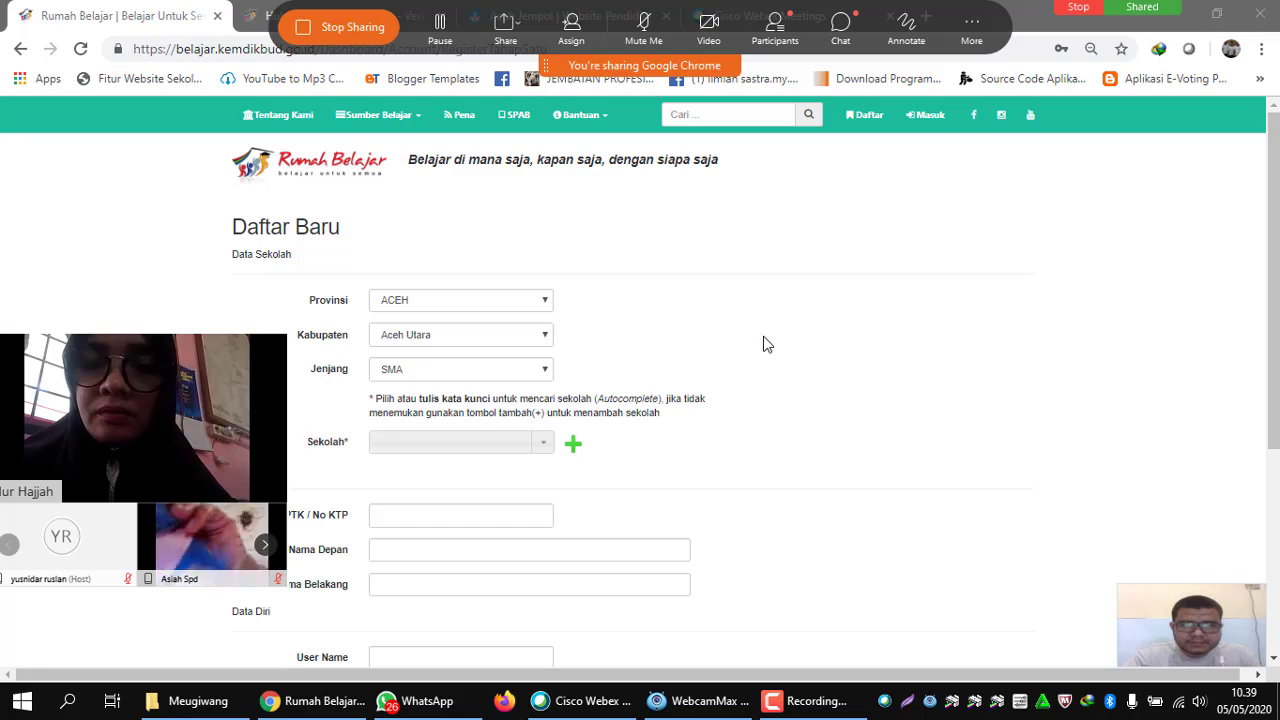
- Search the school list for 'bakt' and pick SMA NEGERI 1 BAKTIYA
{"action": "left_click", "coordinate": [543, 445]}
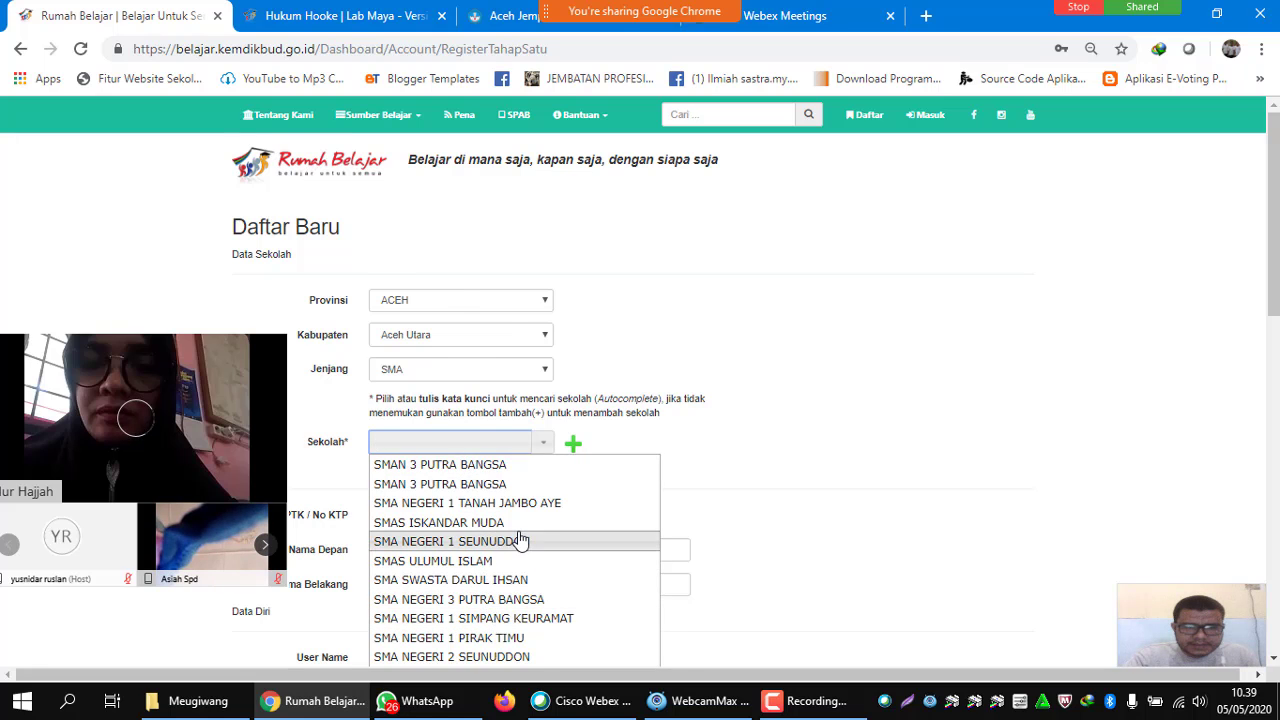
{"action": "scroll", "coordinate": [520, 541], "scroll_direction": "down", "scroll_amount": 3}
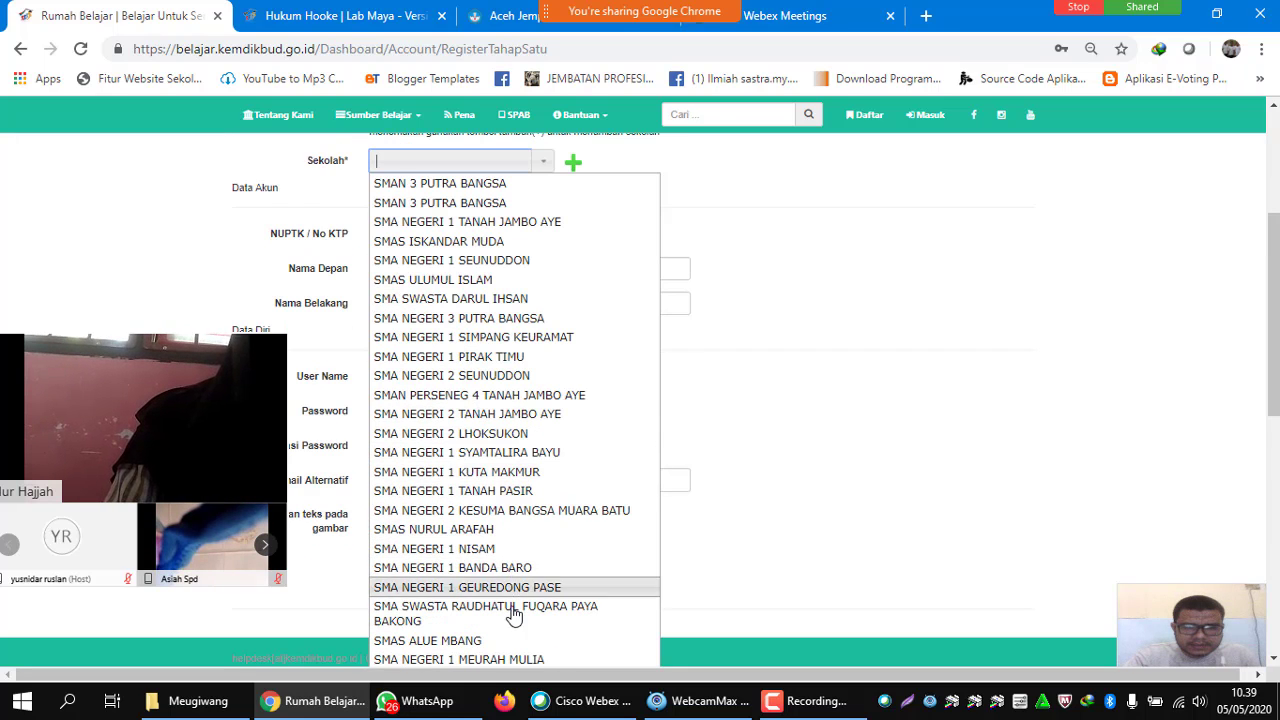
{"action": "scroll", "coordinate": [513, 614], "scroll_direction": "down", "scroll_amount": 3}
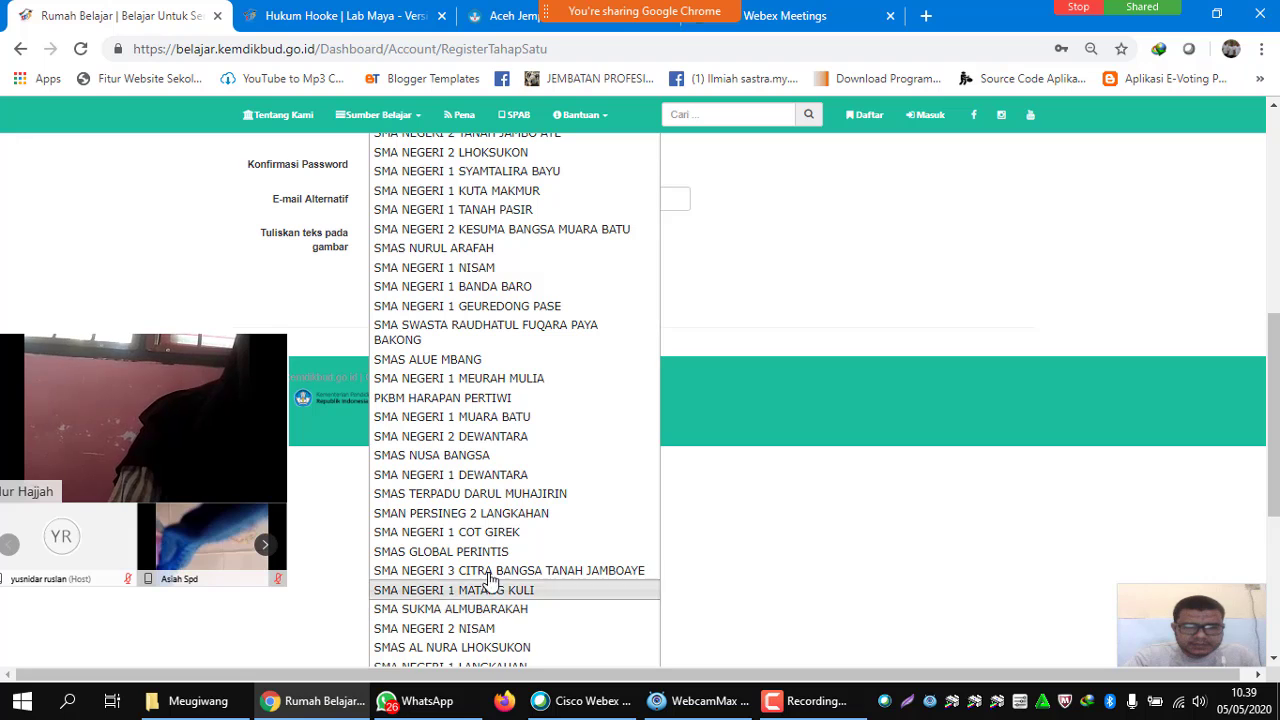
{"action": "scroll", "coordinate": [490, 580], "scroll_direction": "up", "scroll_amount": 6}
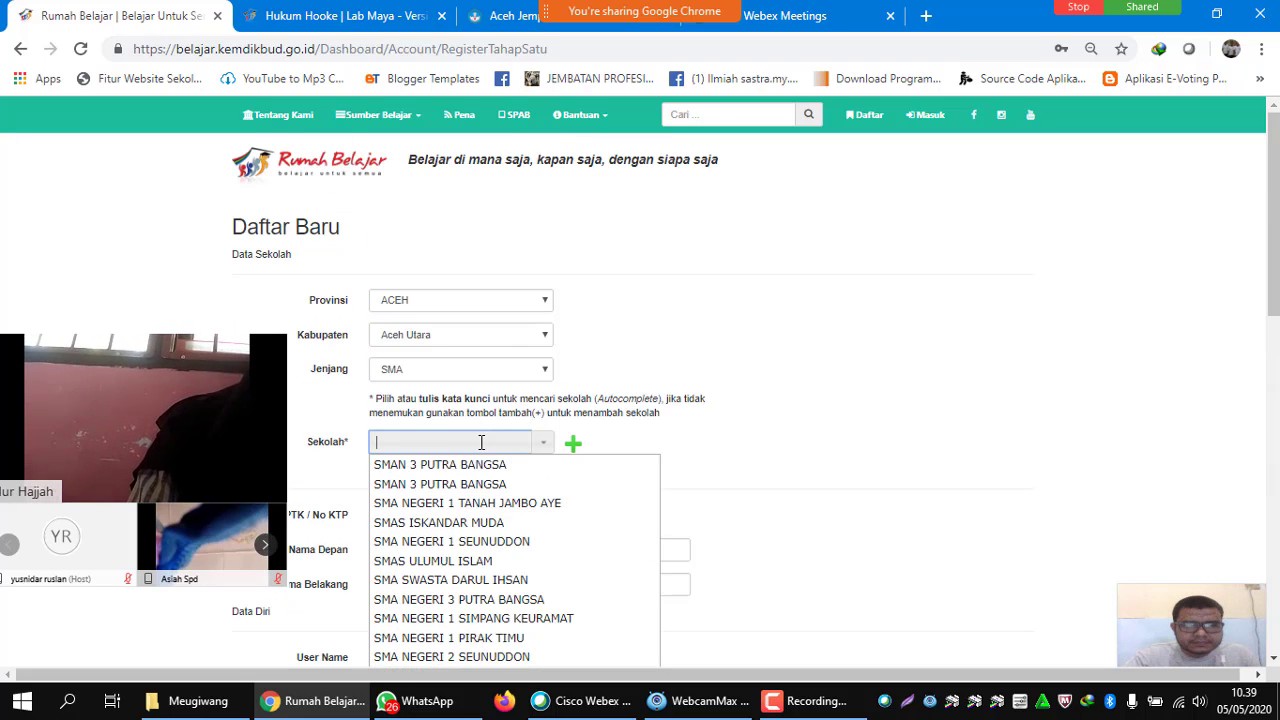
{"action": "type", "text": "ba"}
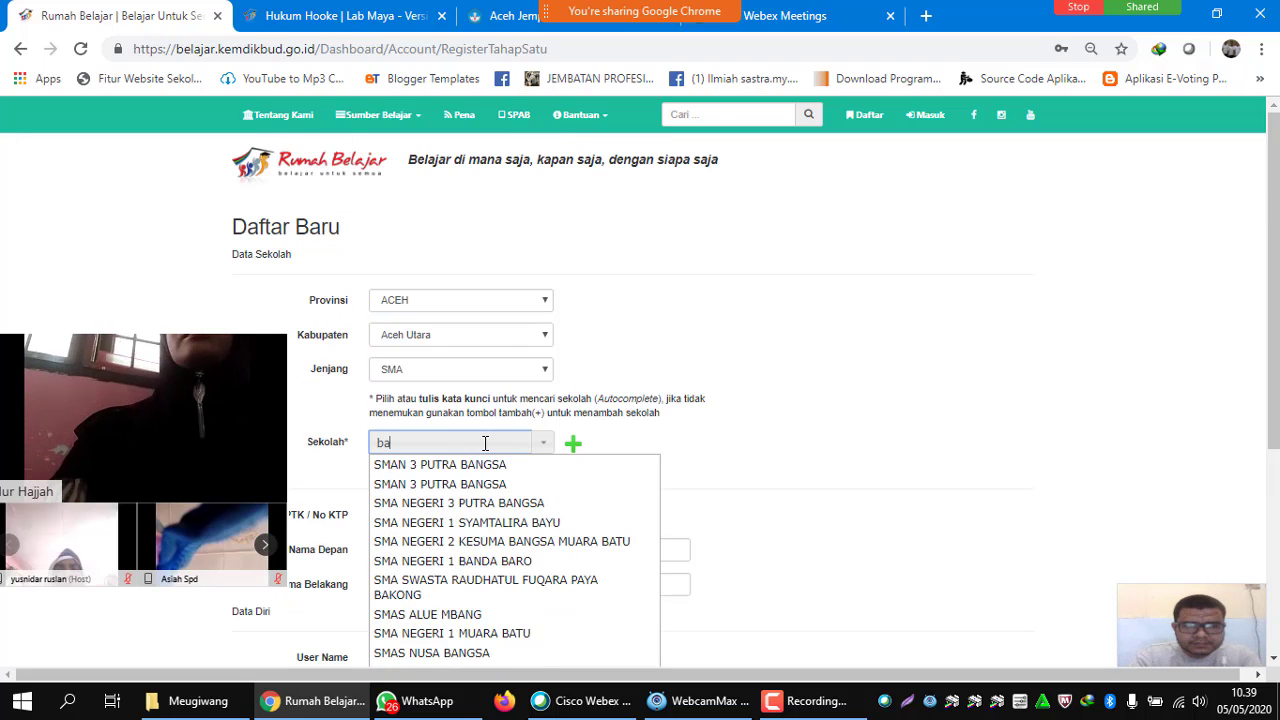
{"action": "type", "text": "kt"}
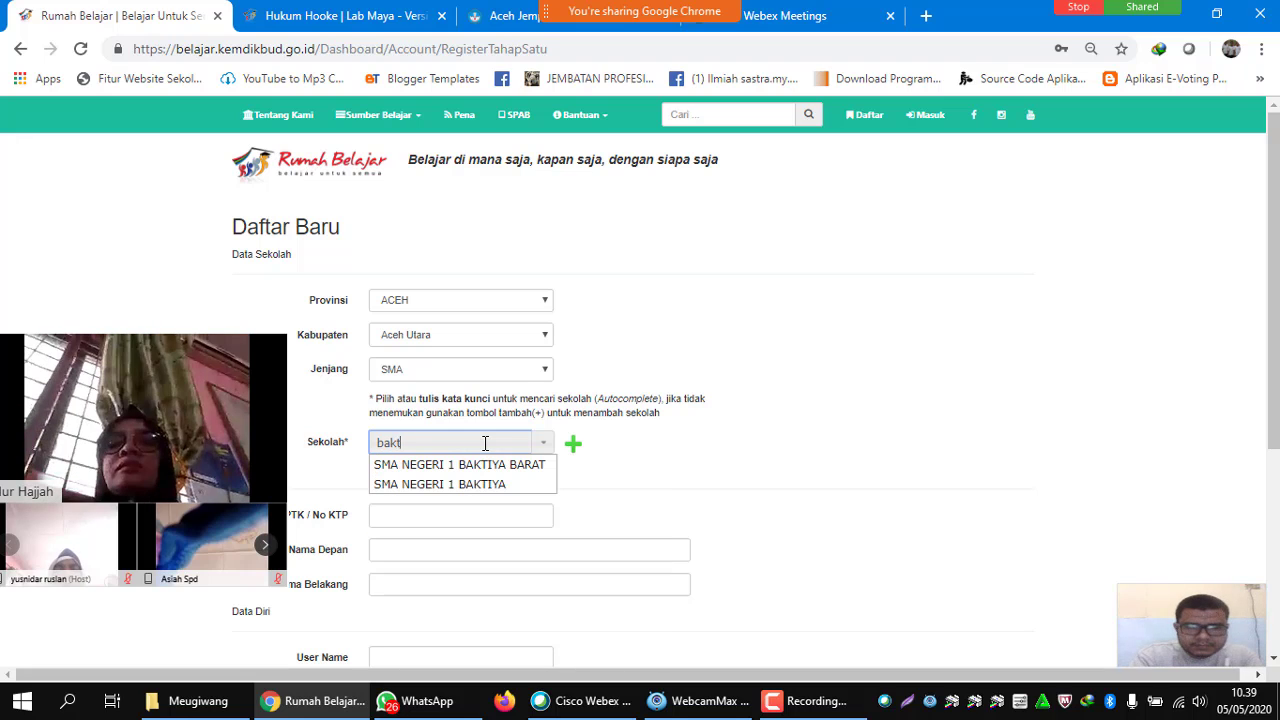
{"action": "left_click", "coordinate": [470, 486]}
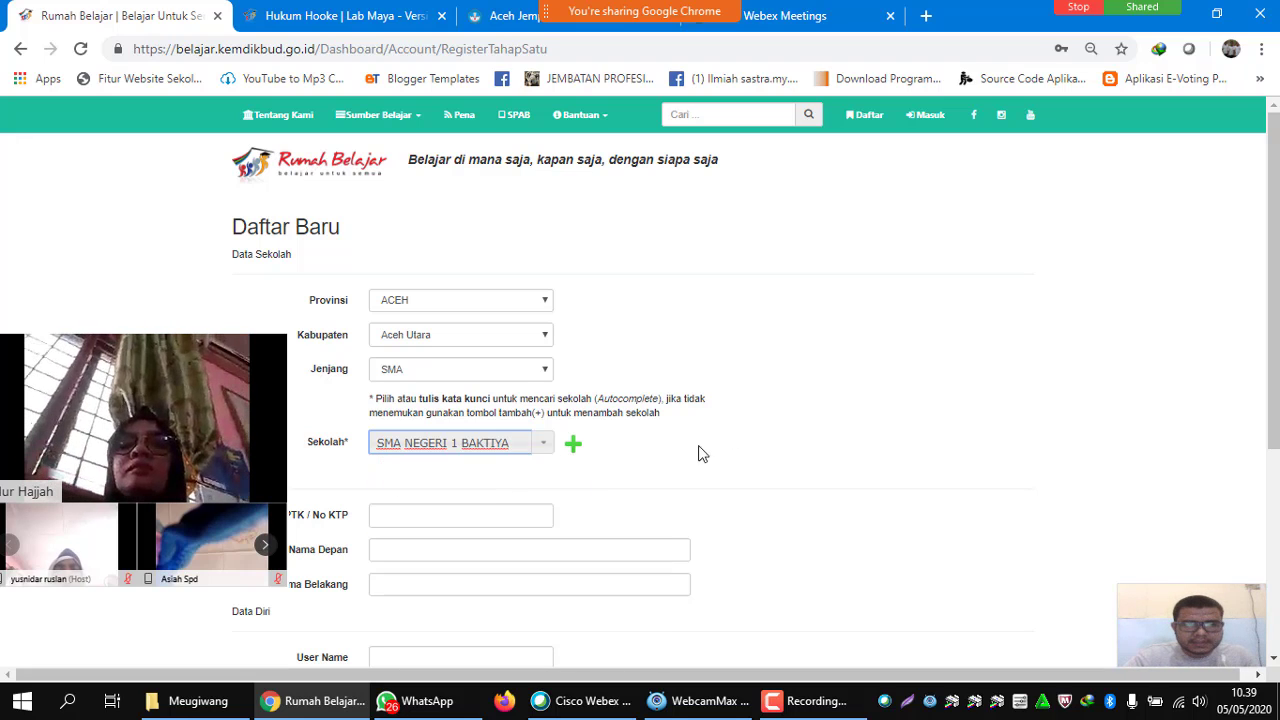
{"action": "left_click", "coordinate": [514, 512]}
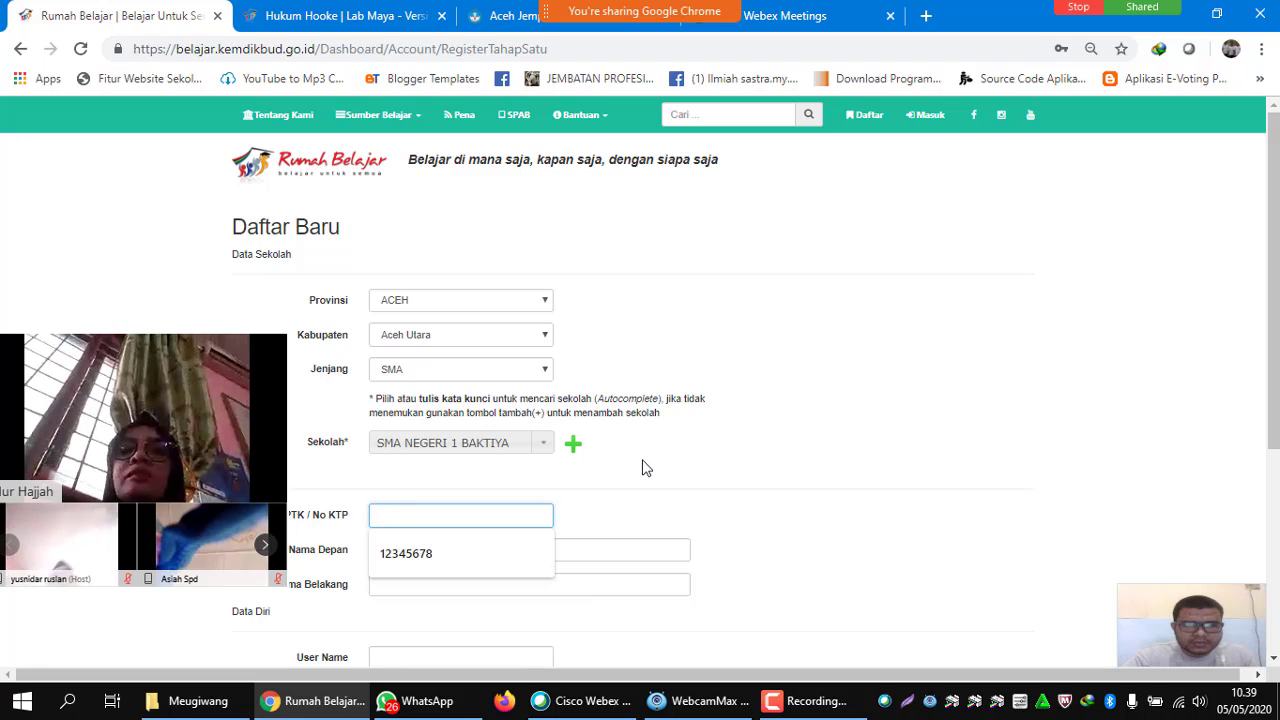
- Fill in the ID number and the teacher's first and last name
{"action": "left_click", "coordinate": [517, 550]}
{"action": "left_click", "coordinate": [574, 547]}
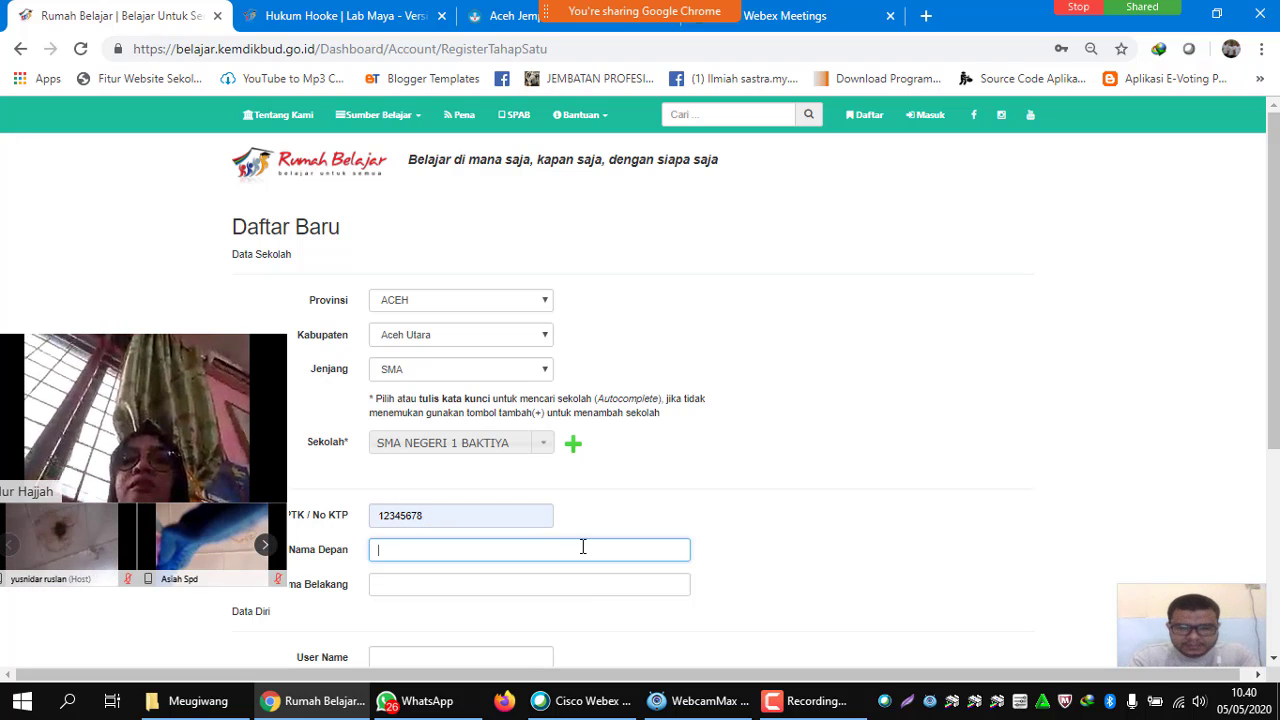
{"action": "type", "text": "Qusthalain"}
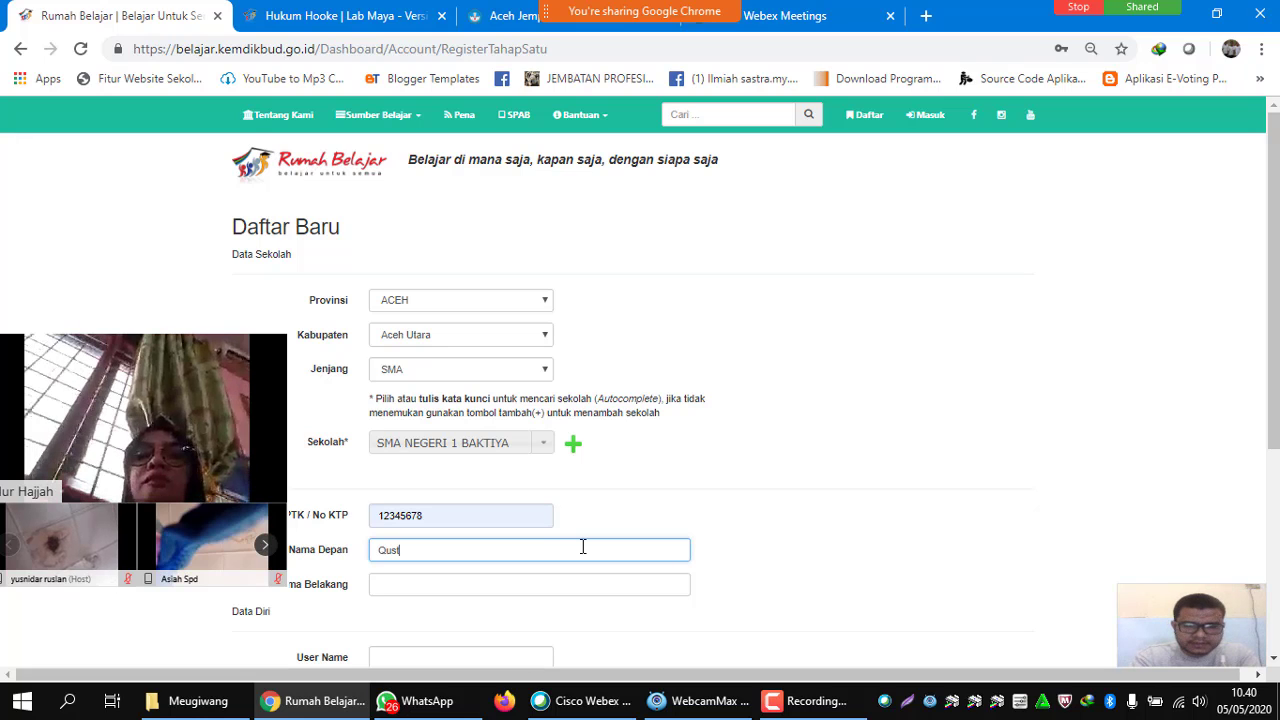
{"action": "key", "text": "BackSpace"}
{"action": "key", "text": "BackSpace"}
{"action": "type", "text": "ni"}
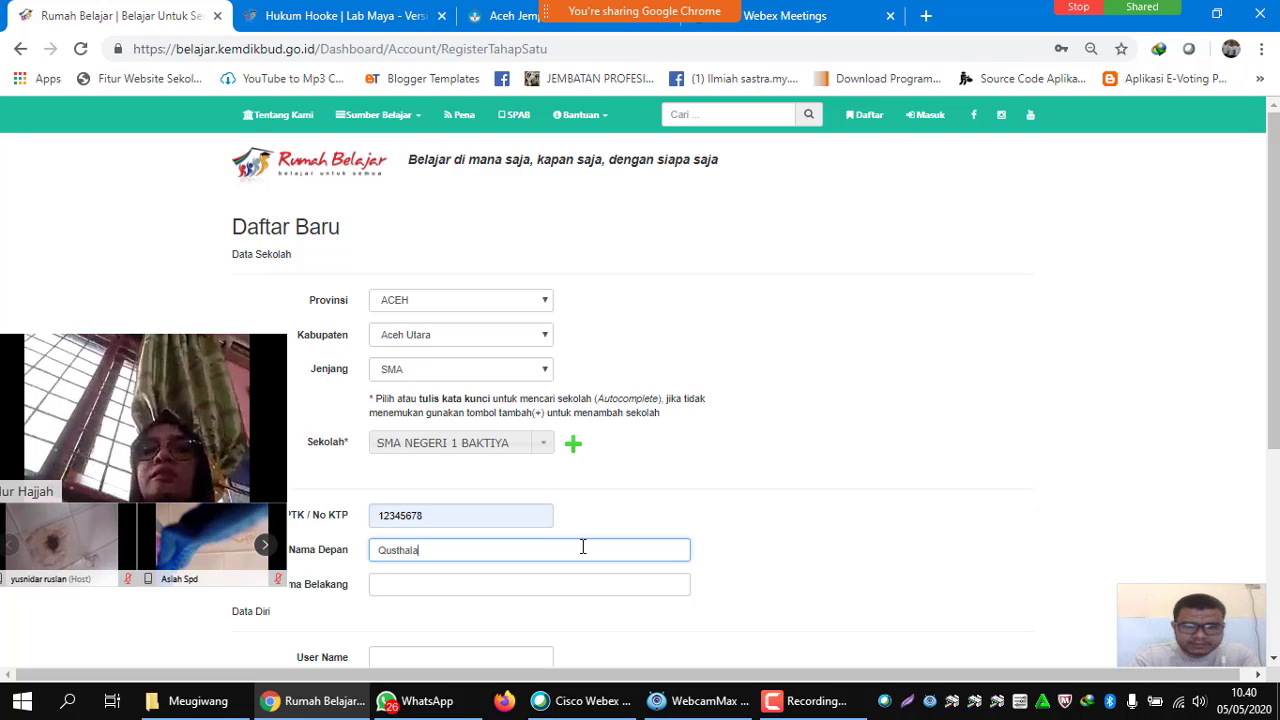
{"action": "key", "text": "Tab"}
{"action": "type", "text": "Mujd"}
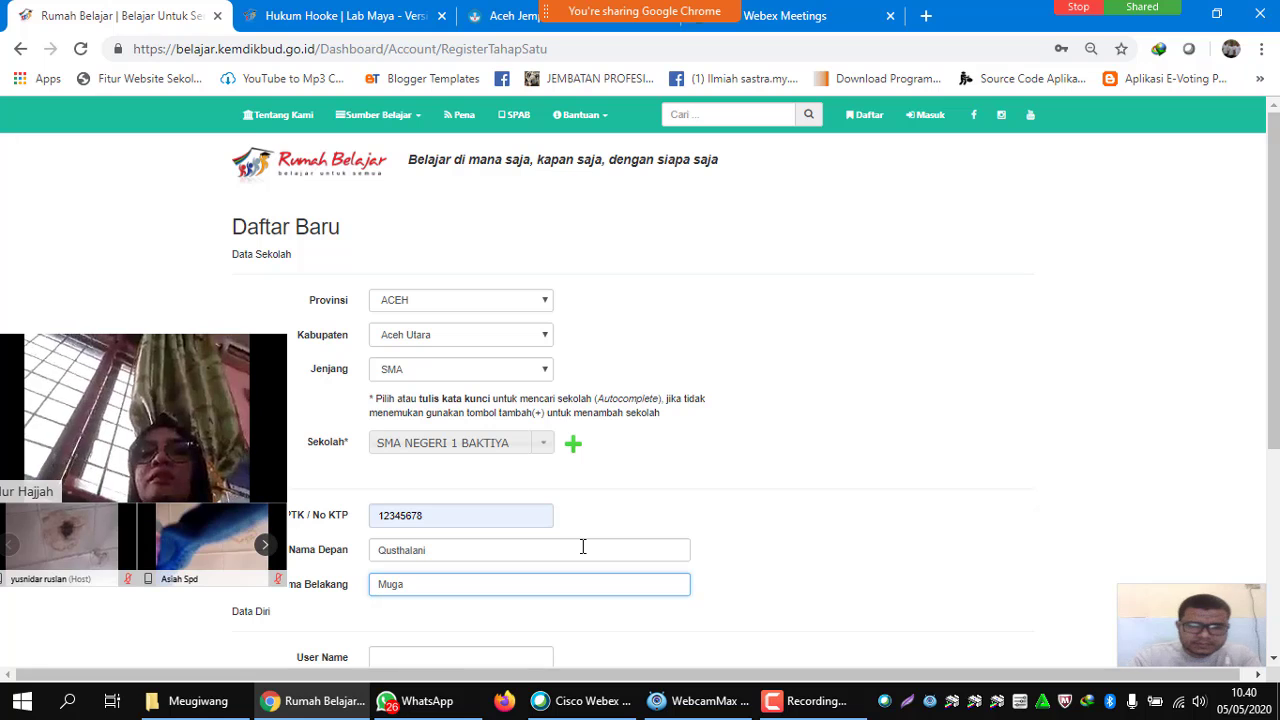
{"action": "key", "text": "BackSpace"}
{"action": "key", "text": "BackSpace"}
{"action": "left_click", "coordinate": [414, 621]}
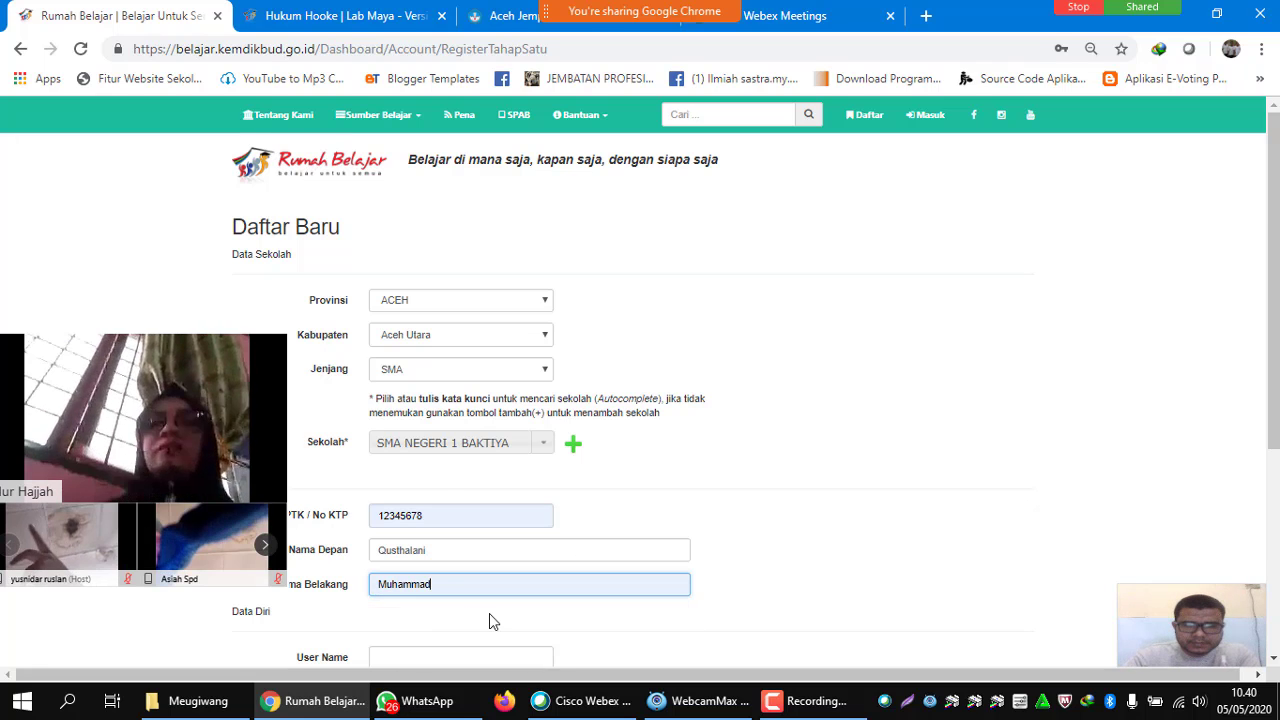
- Make the suggested user name unused by appending 2020 to it
{"action": "scroll", "coordinate": [423, 474], "scroll_direction": "down", "scroll_amount": 2}
{"action": "left_click", "coordinate": [411, 469]}
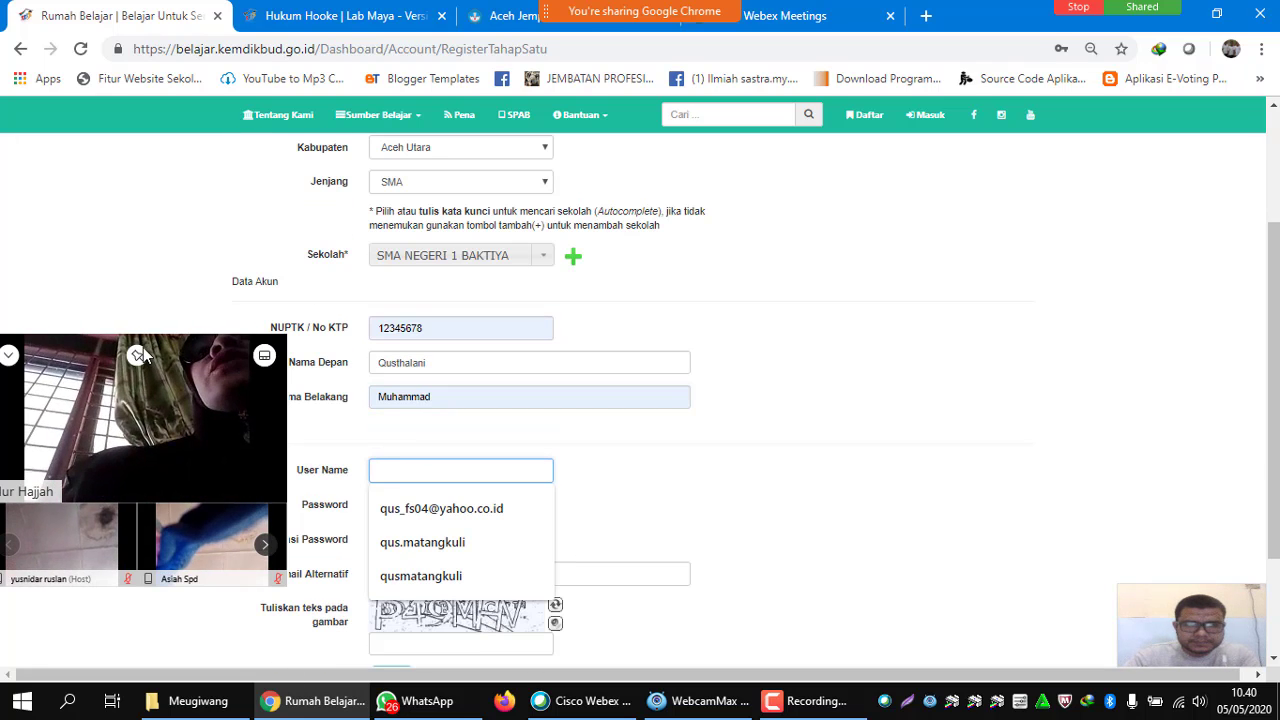
{"action": "left_click_drag", "start_coordinate": [68, 355], "coordinate": [1040, 320]}
{"action": "left_click", "coordinate": [428, 471]}
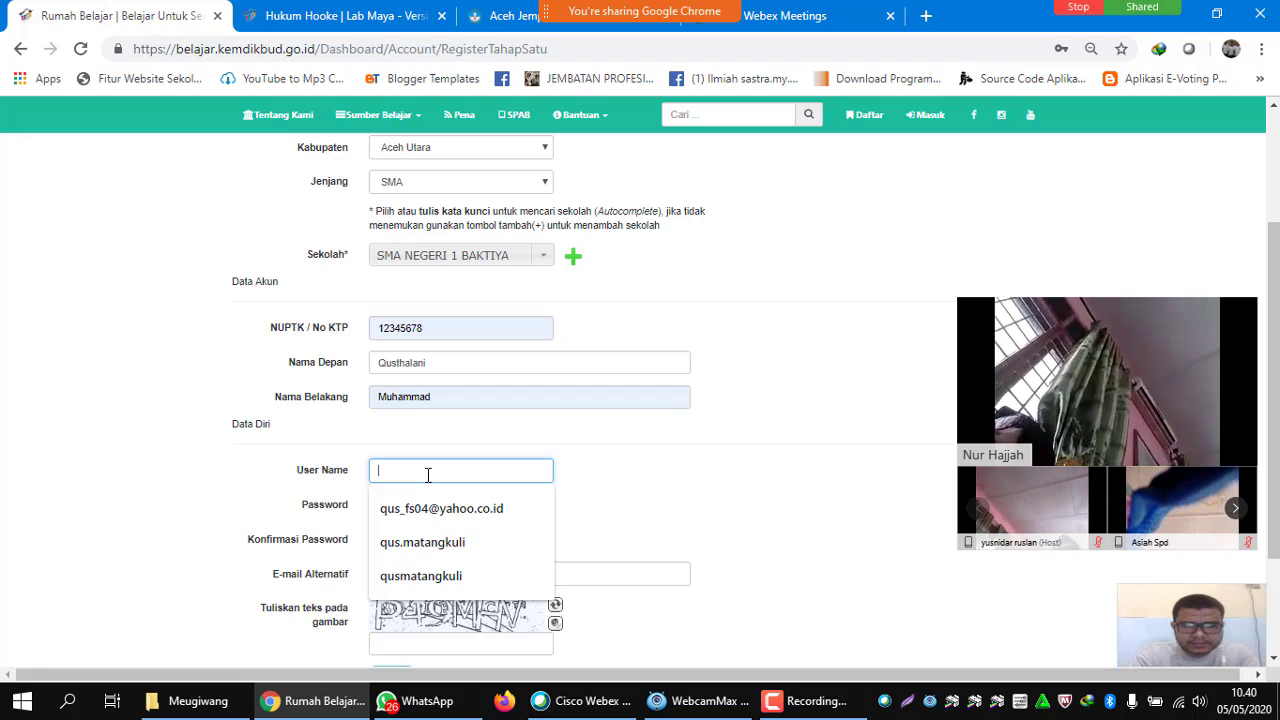
{"action": "left_click", "coordinate": [434, 574]}
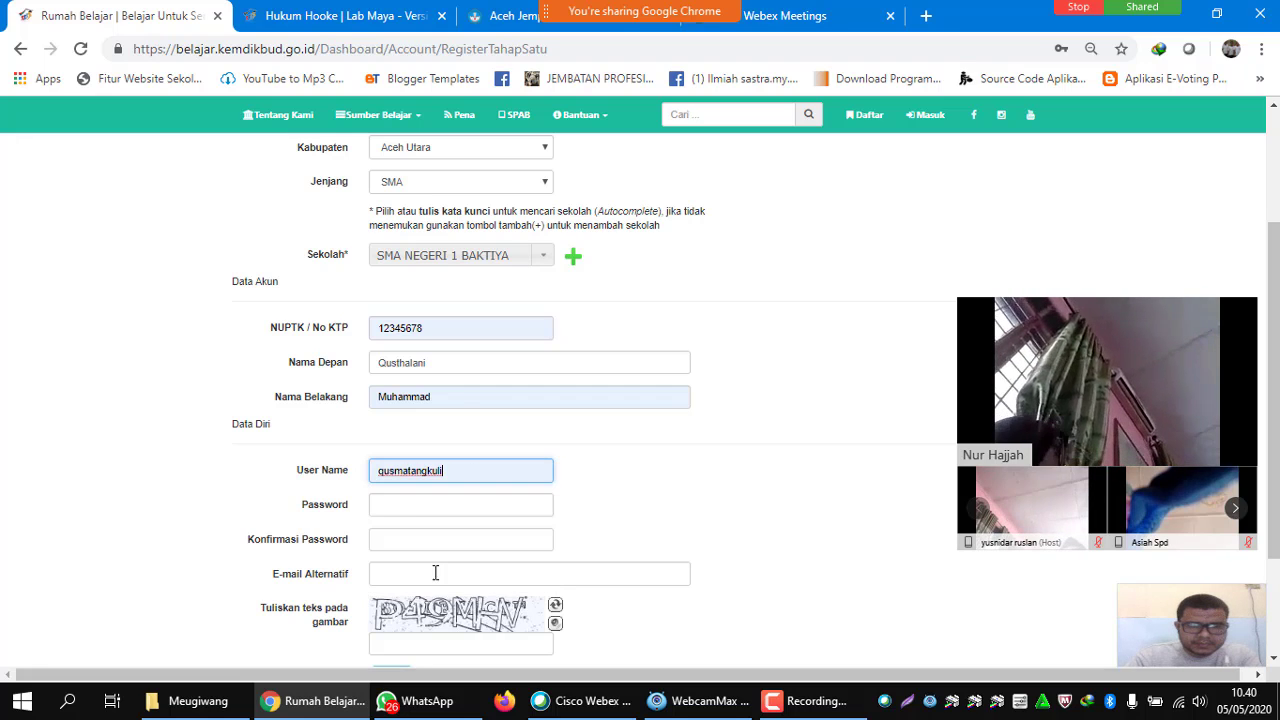
{"action": "left_click", "coordinate": [415, 508]}
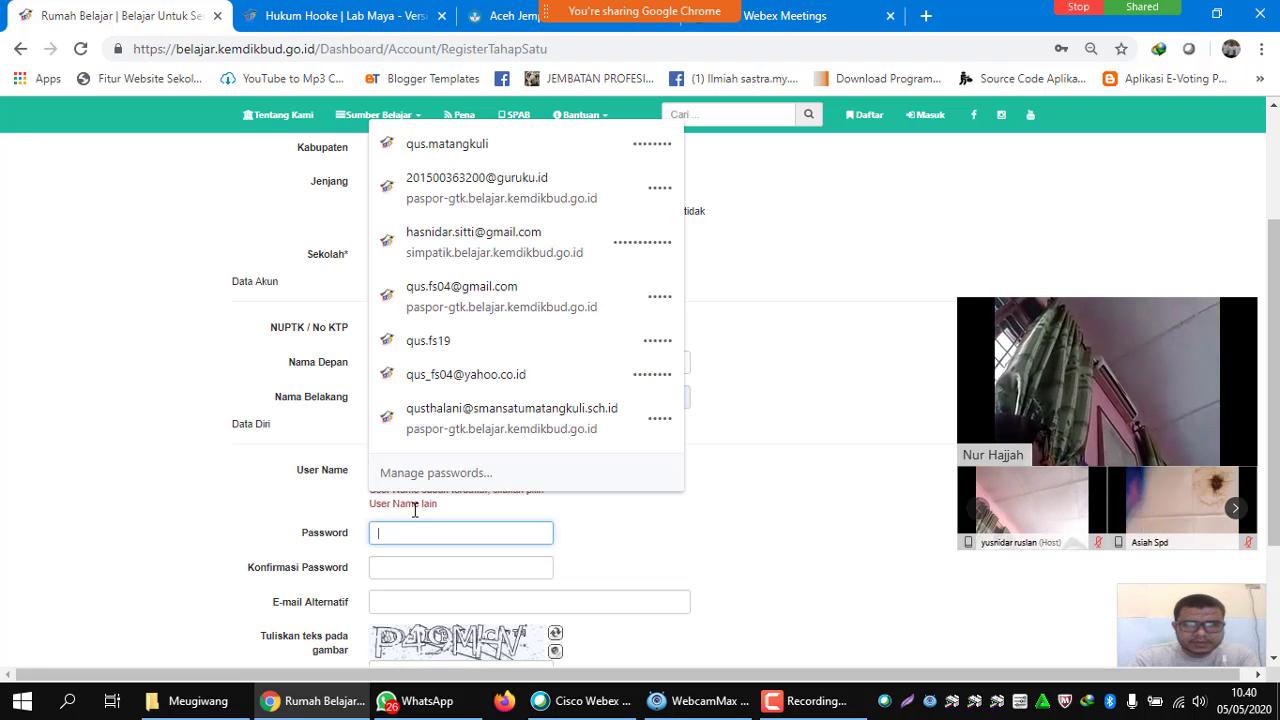
{"action": "left_click", "coordinate": [305, 490]}
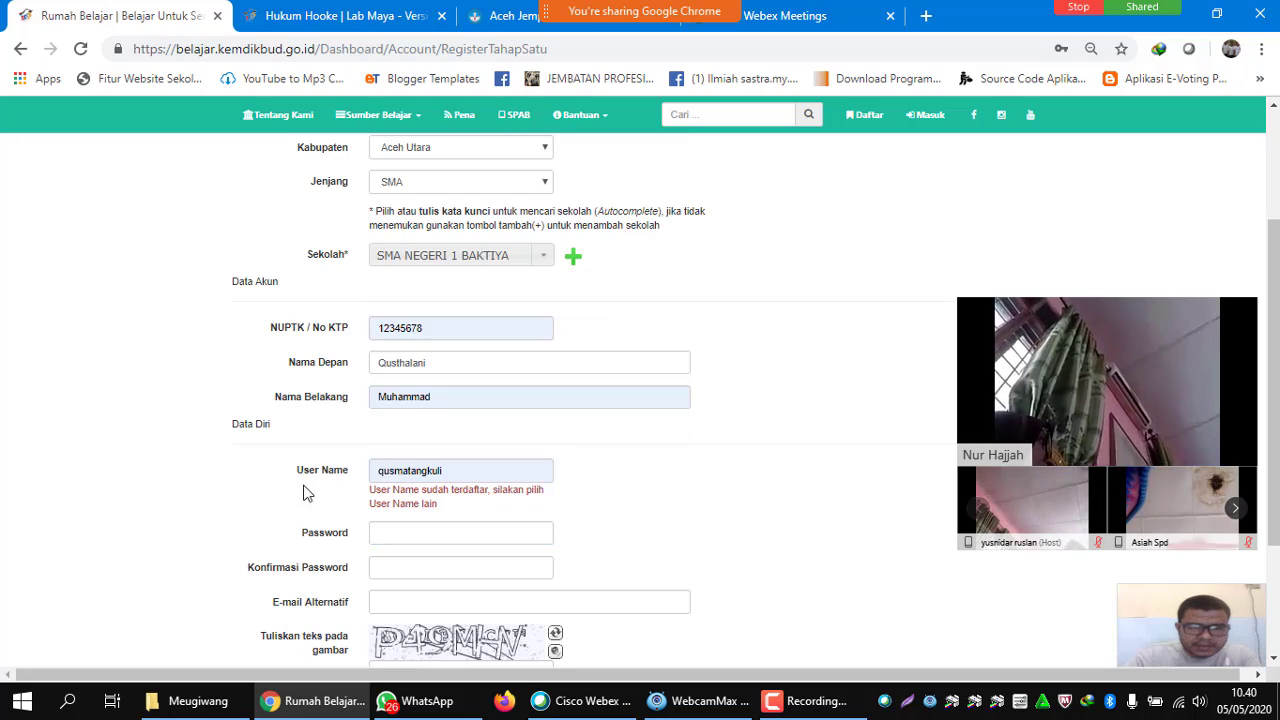
{"action": "left_click_drag", "start_coordinate": [476, 474], "coordinate": [294, 470]}
{"action": "left_click", "coordinate": [465, 468]}
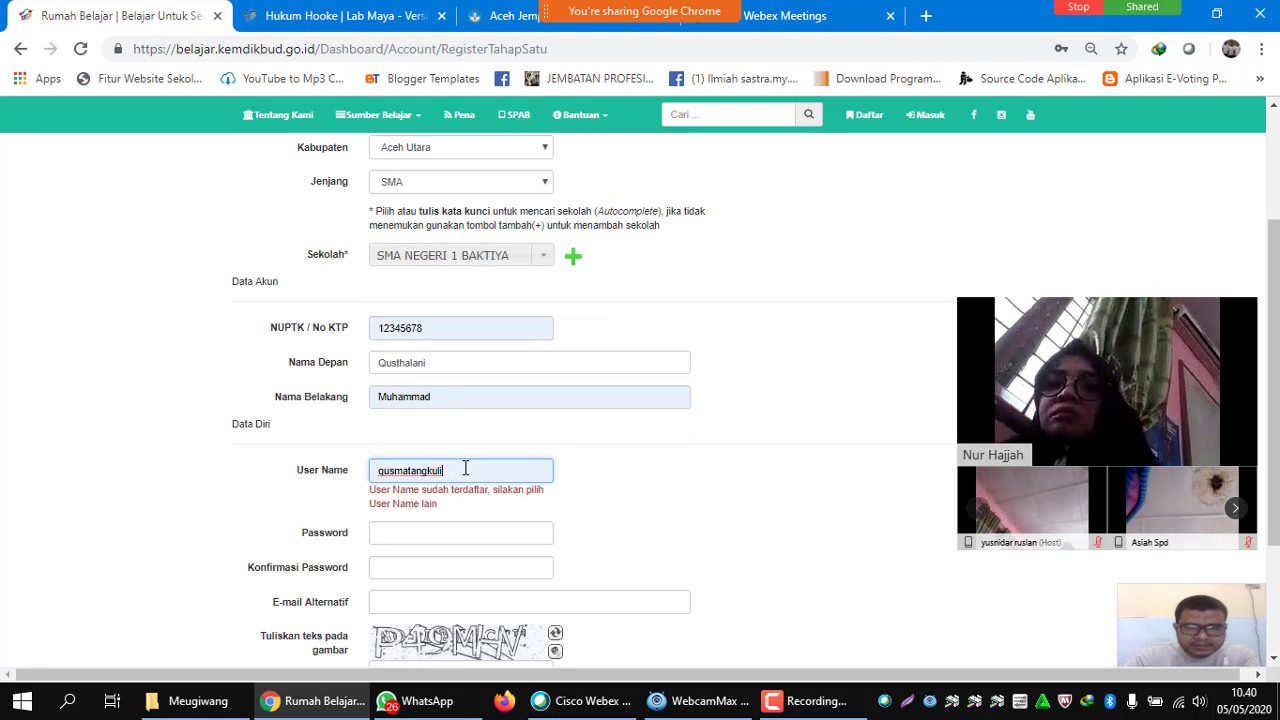
{"action": "type", "text": "2020"}
- Enter the password and its confirmation, and fill the alternate e-mail from a suggestion
{"action": "left_click", "coordinate": [435, 507]}
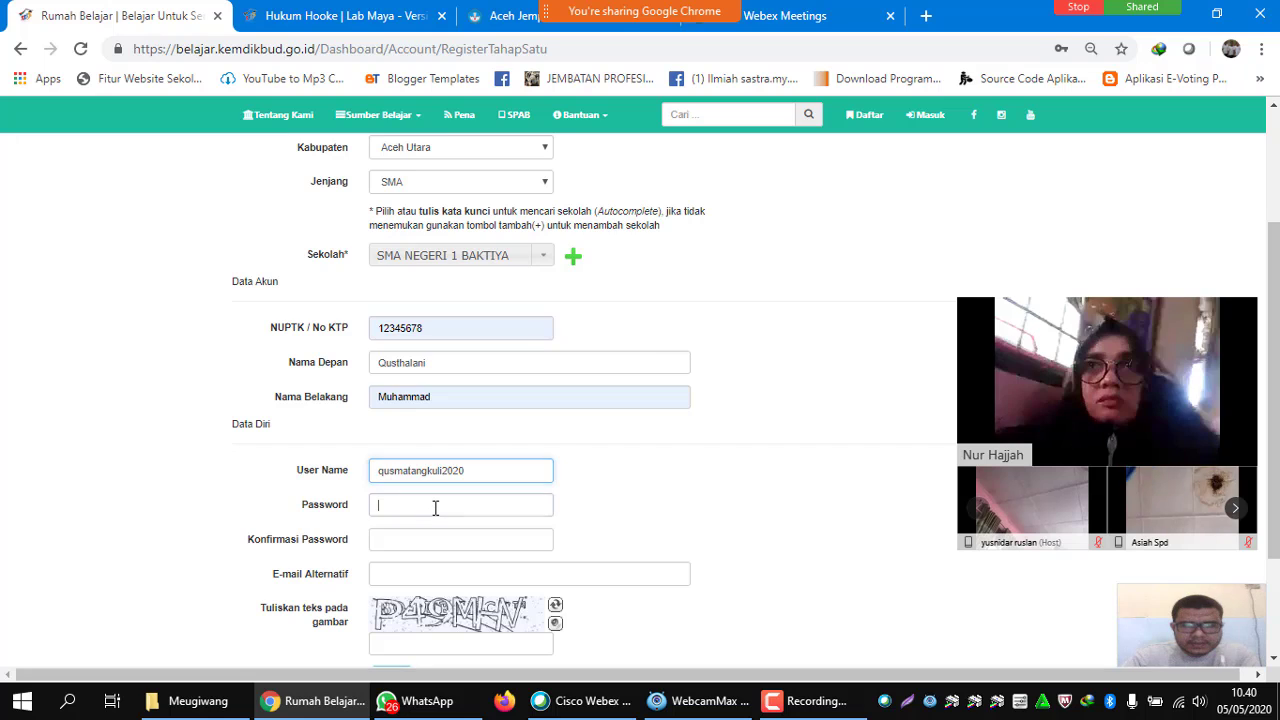
{"action": "type", "text": "q"}
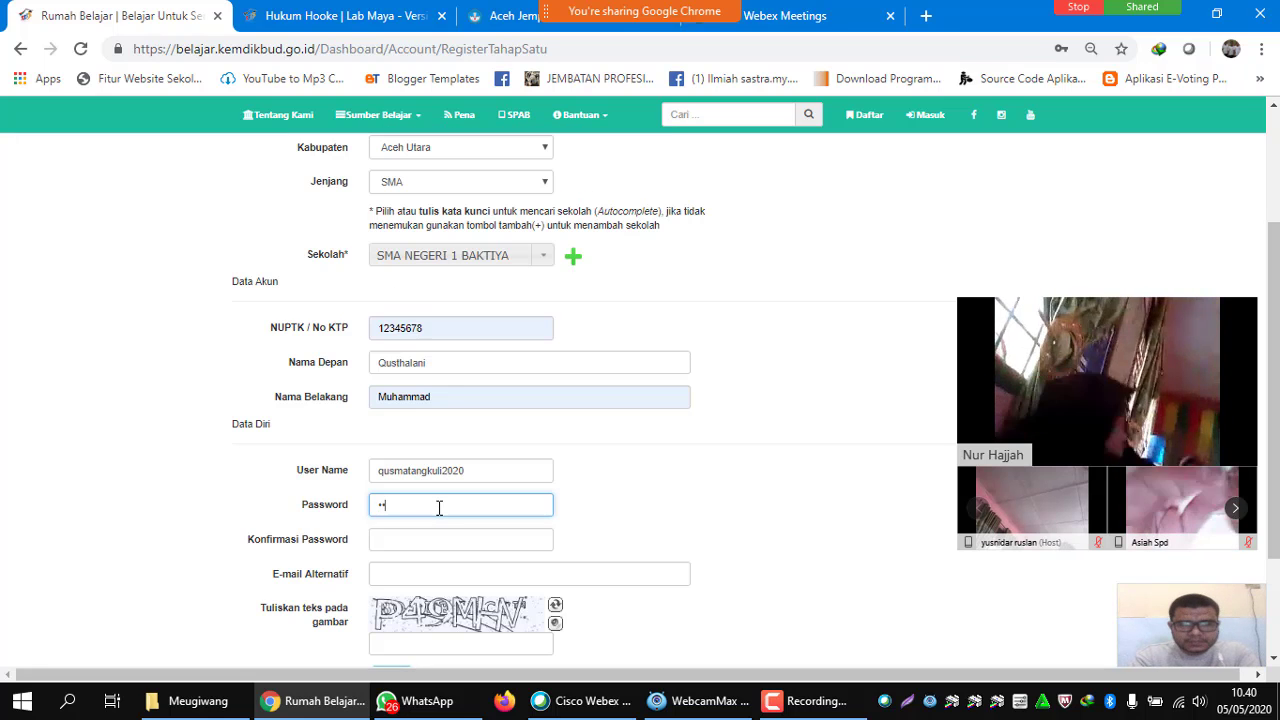
{"action": "key", "text": "Tab"}
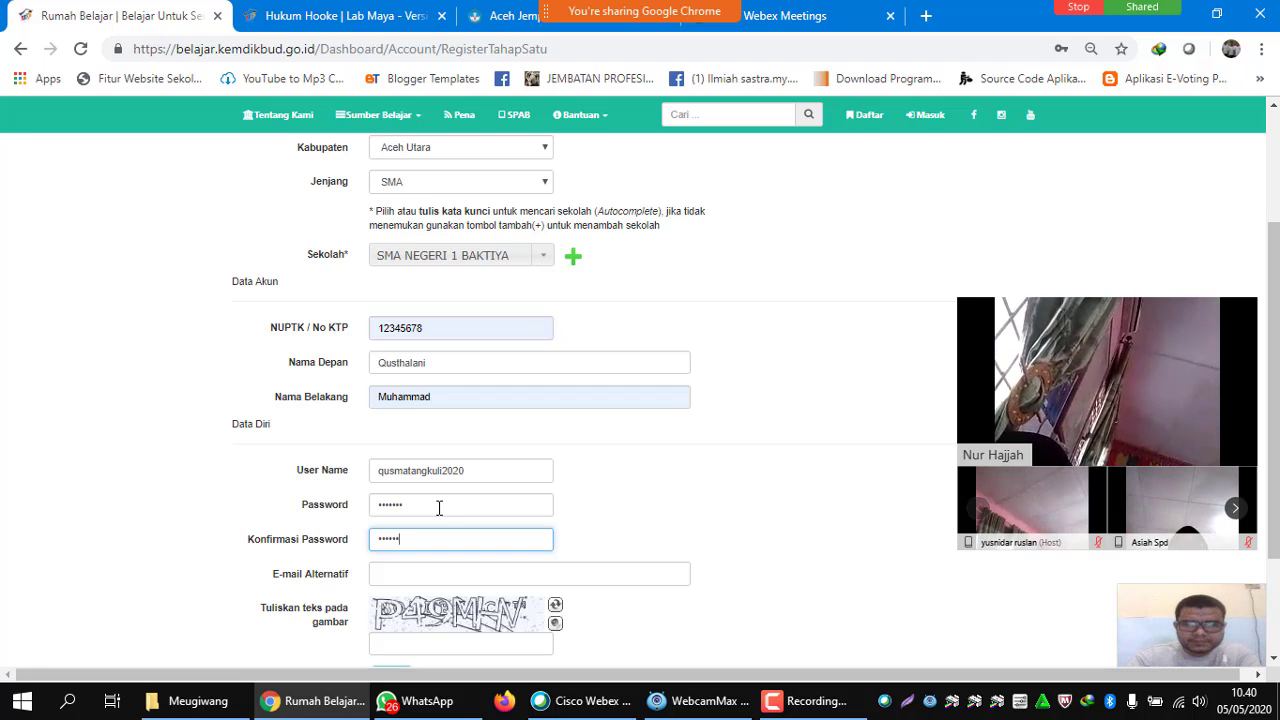
{"action": "left_click", "coordinate": [423, 577]}
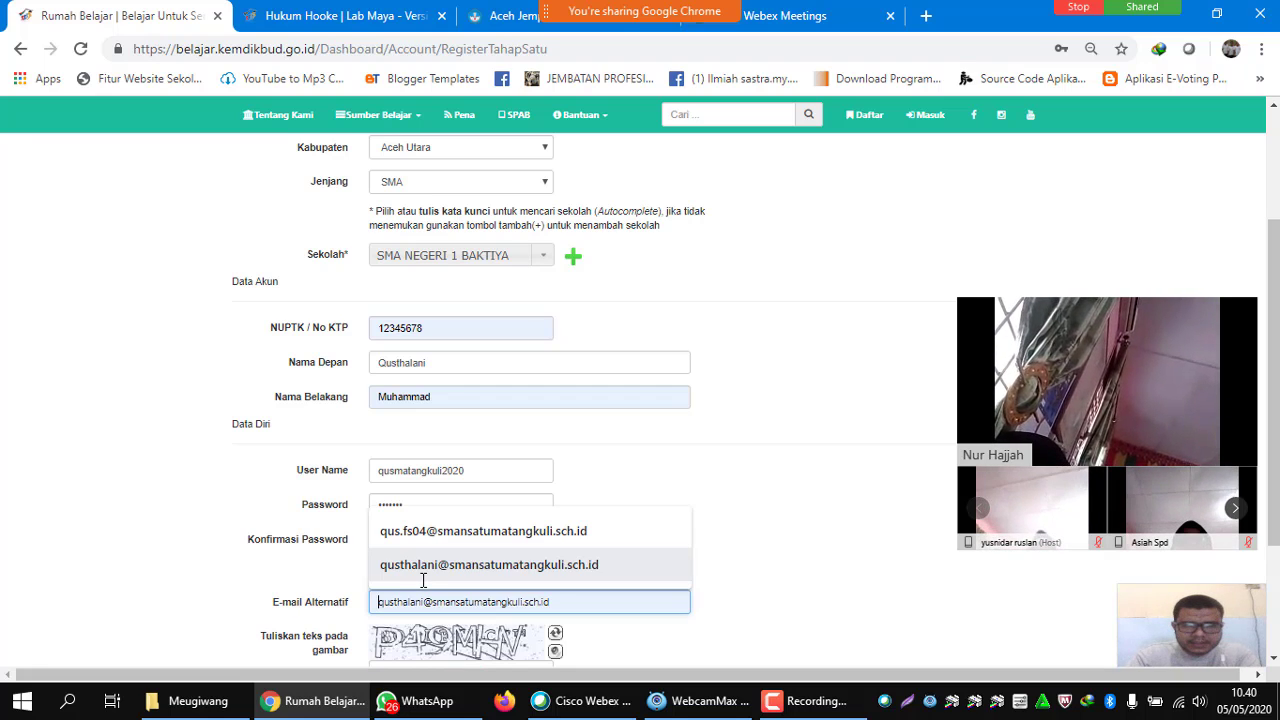
{"action": "left_click", "coordinate": [428, 565]}
{"action": "scroll", "coordinate": [537, 577], "scroll_direction": "down", "scroll_amount": 1}
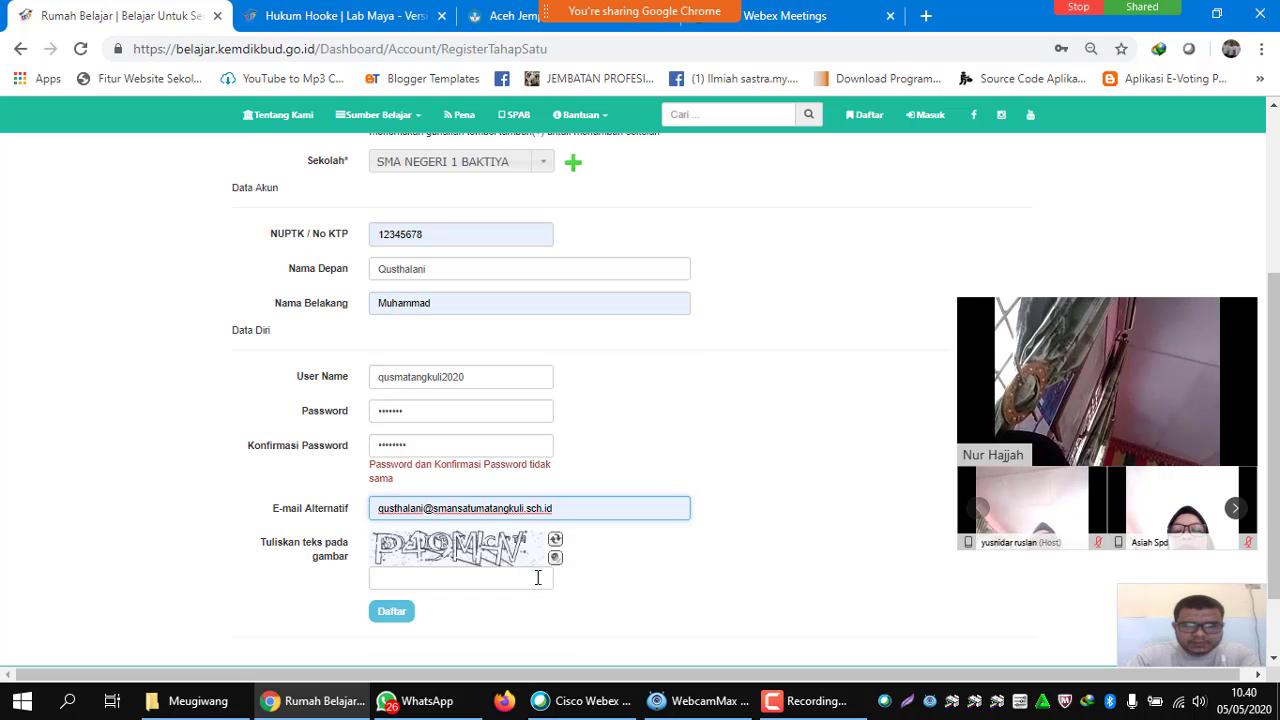
- Re-enter the password confirmation, type the captcha text and submit the registration
{"action": "left_click", "coordinate": [343, 412]}
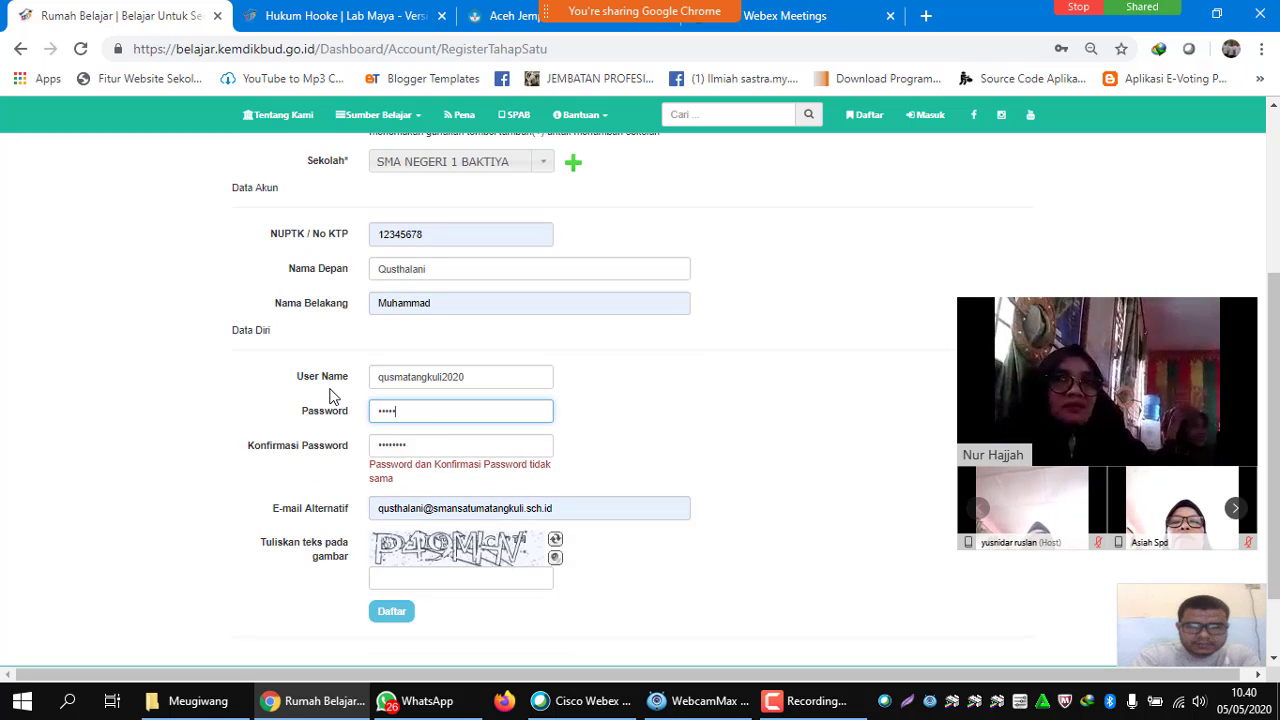
{"action": "left_click", "coordinate": [436, 445]}
{"action": "left_click", "coordinate": [409, 550]}
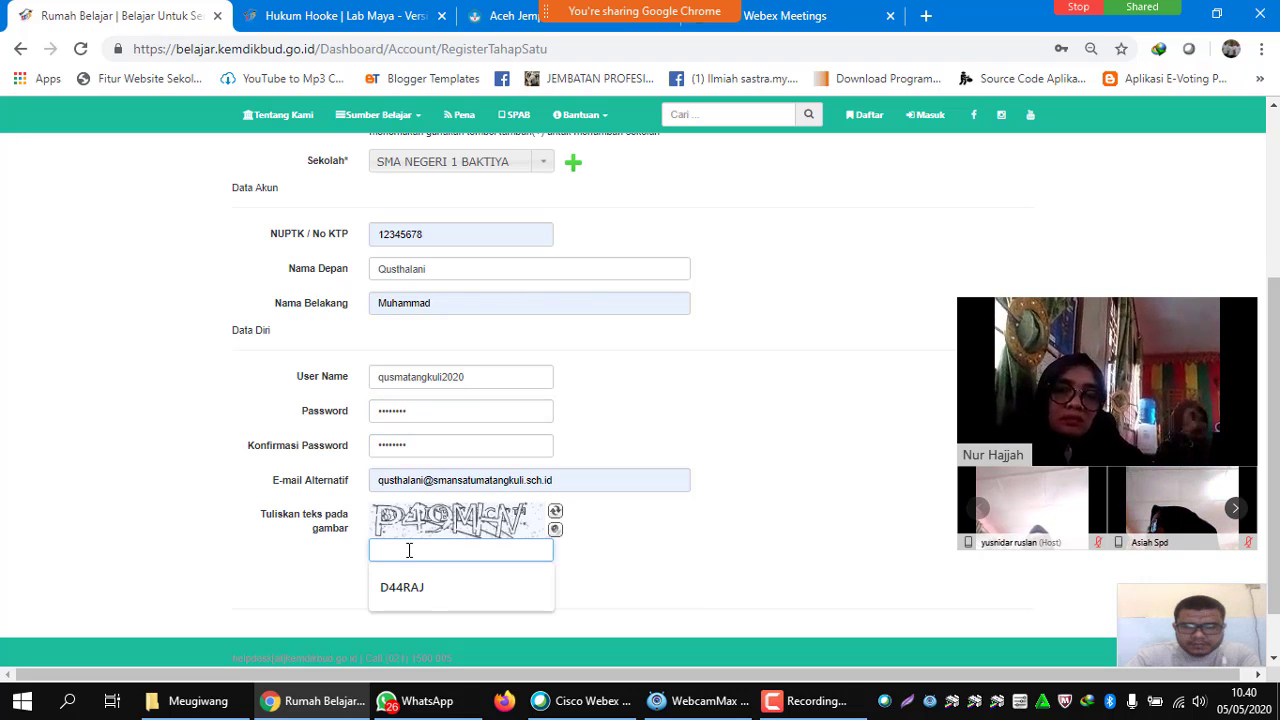
{"action": "type", "text": "P49MHV"}
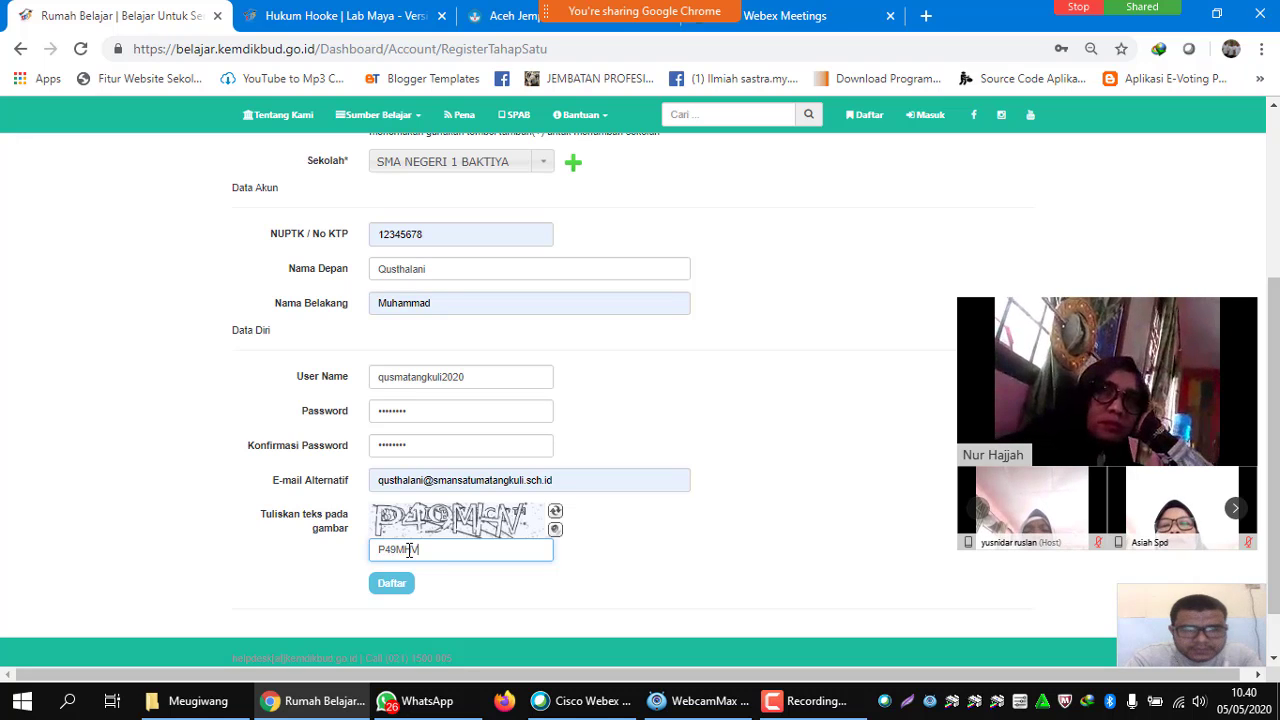
{"action": "left_click", "coordinate": [393, 586]}
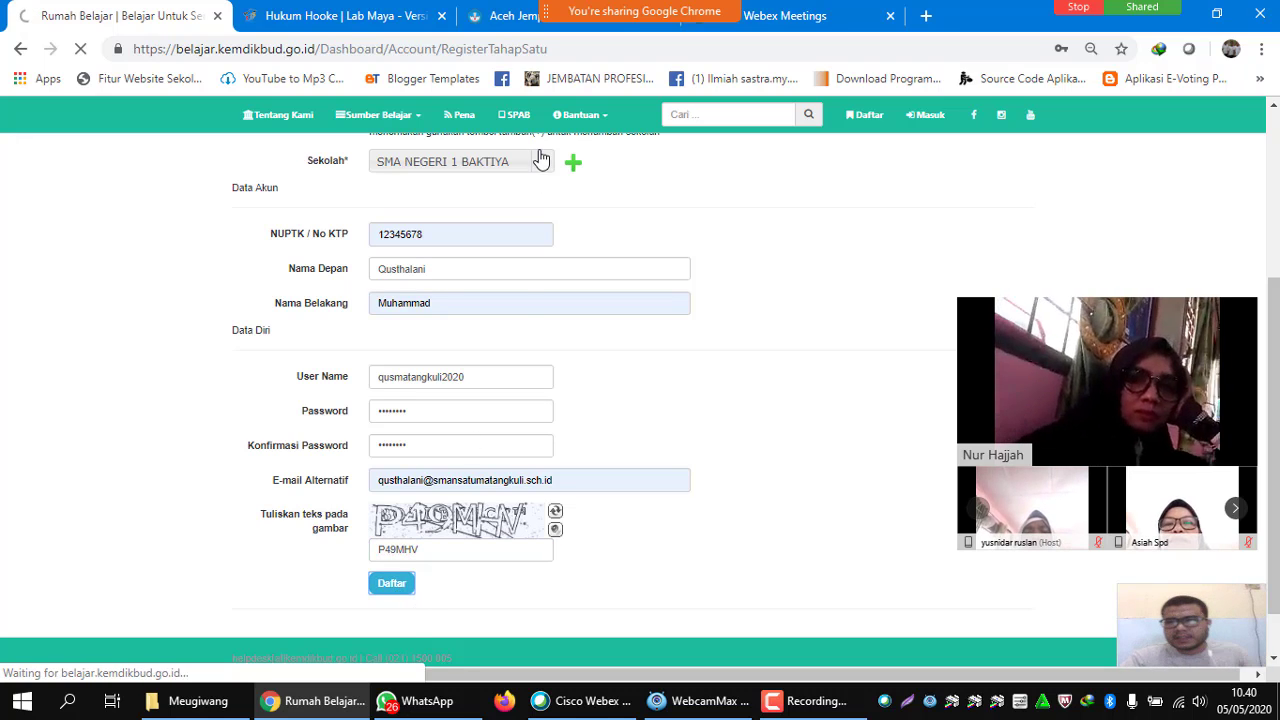
- Toggle the meeting microphone while registration finishes and the portal home page loads
{"action": "mouse_move", "coordinate": [509, 16]}
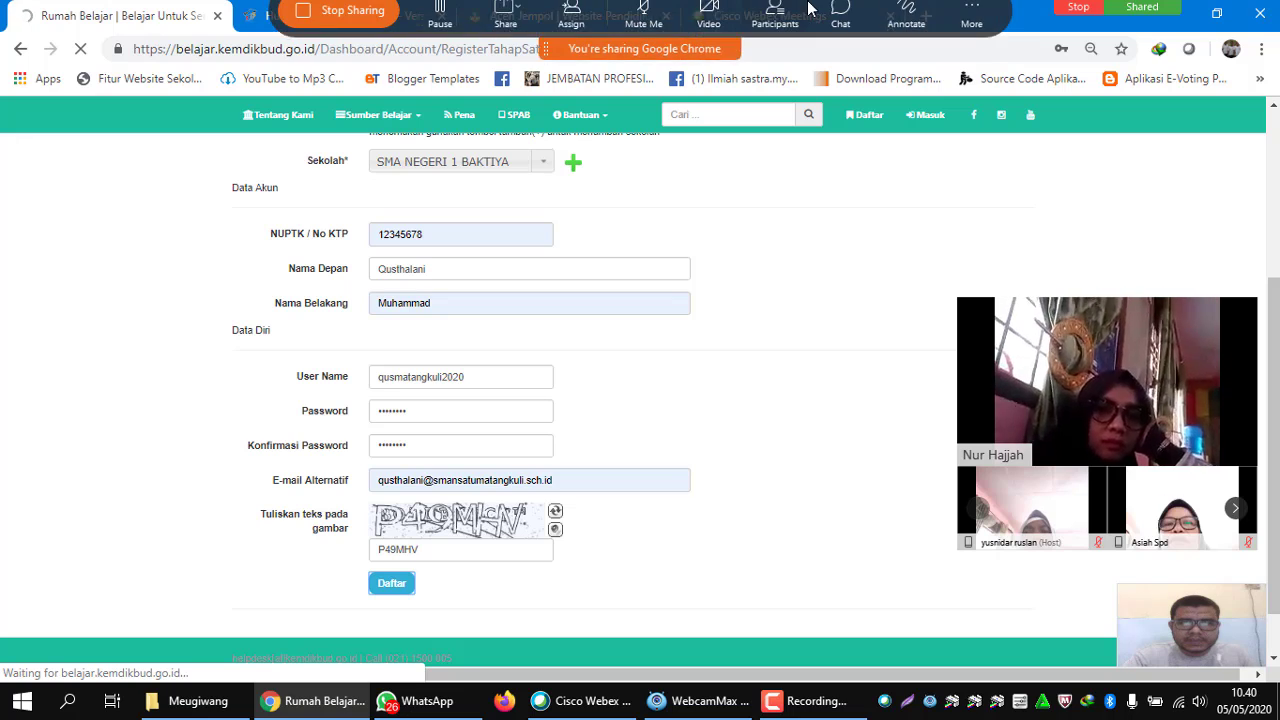
{"action": "left_click", "coordinate": [643, 22]}
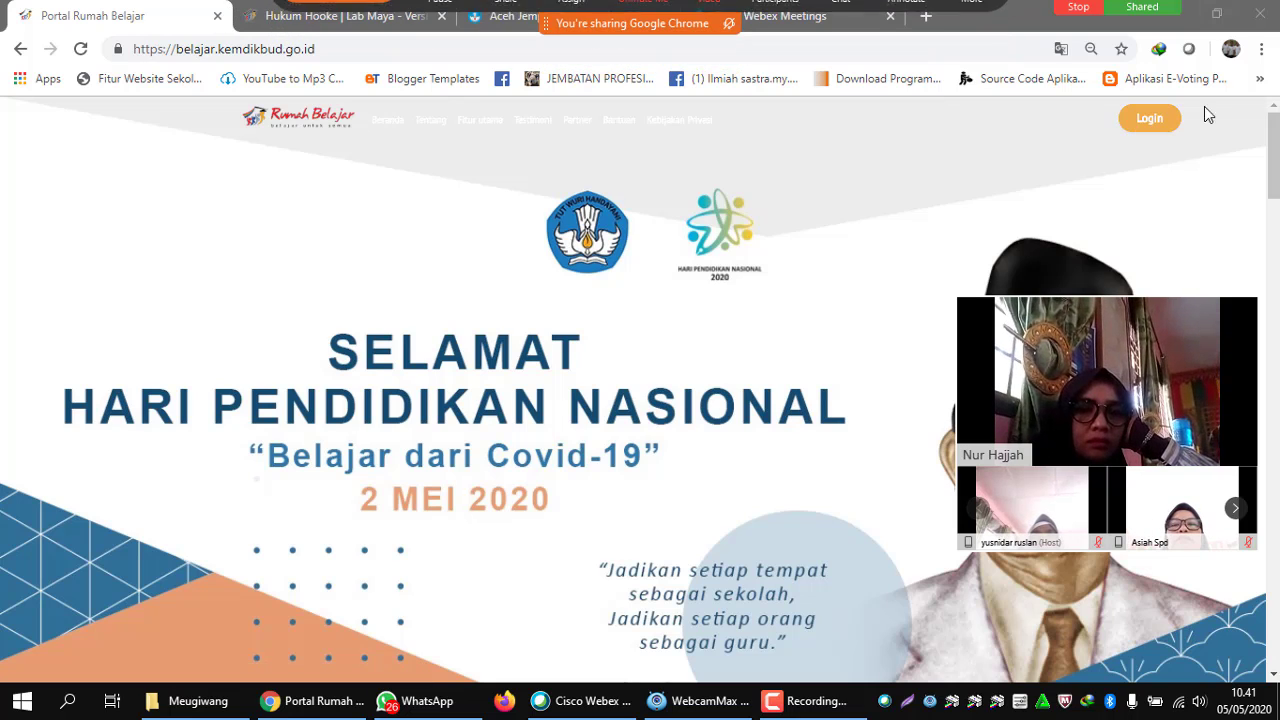
- Log in, return to the portal home and open the Hukum Hooke lab from Laboratorium Maya
{"action": "left_click", "coordinate": [1149, 118]}
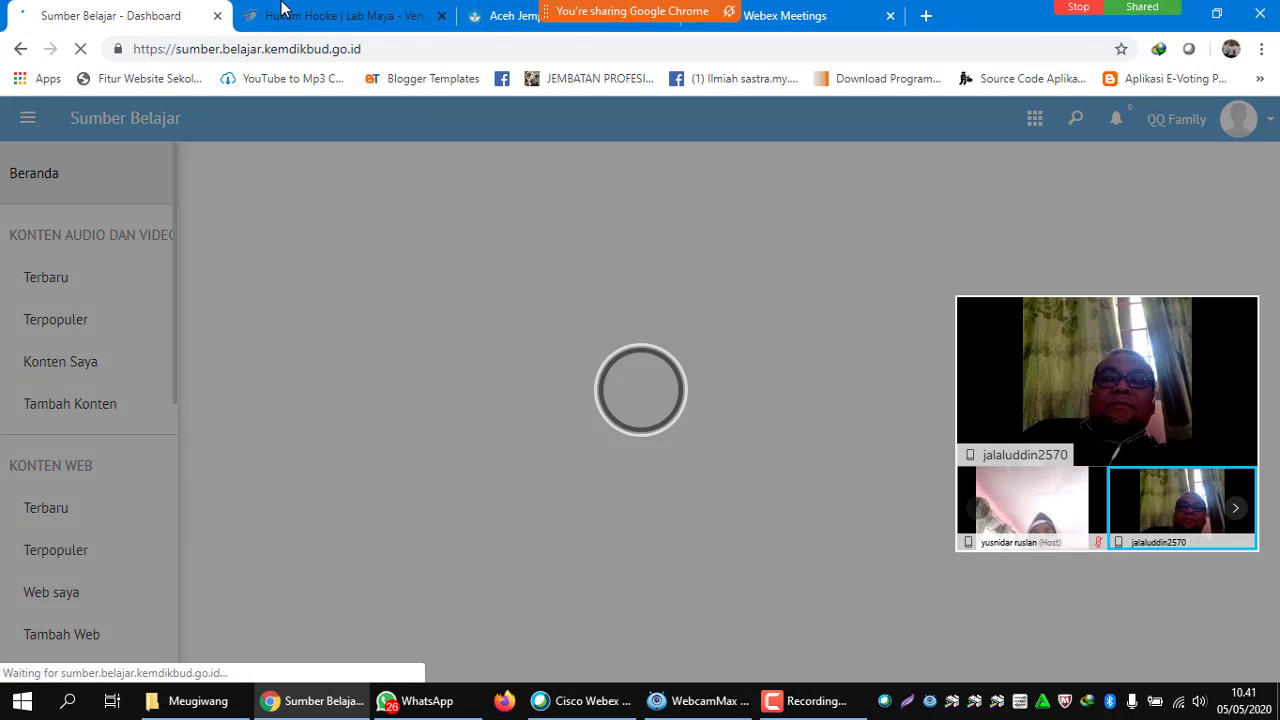
{"action": "left_click", "coordinate": [281, 12]}
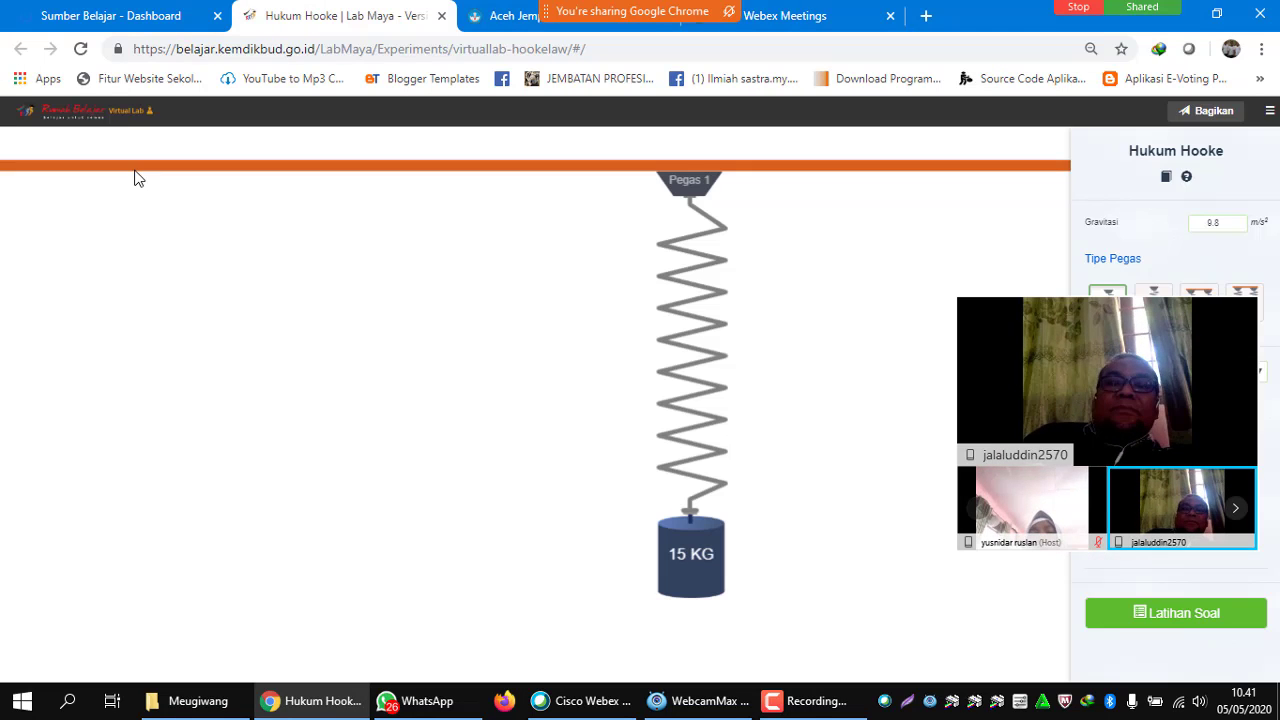
{"action": "left_click", "coordinate": [130, 14]}
{"action": "left_click", "coordinate": [22, 49]}
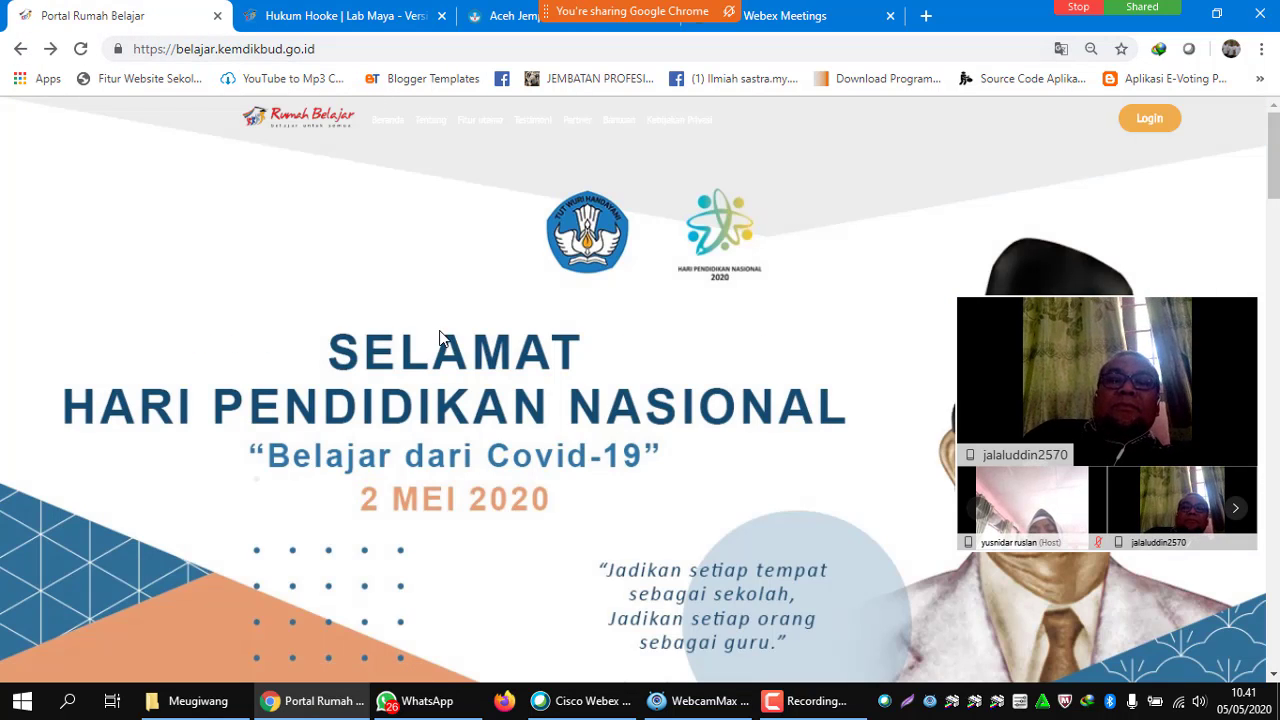
{"action": "scroll", "coordinate": [594, 322], "scroll_direction": "down", "scroll_amount": 15}
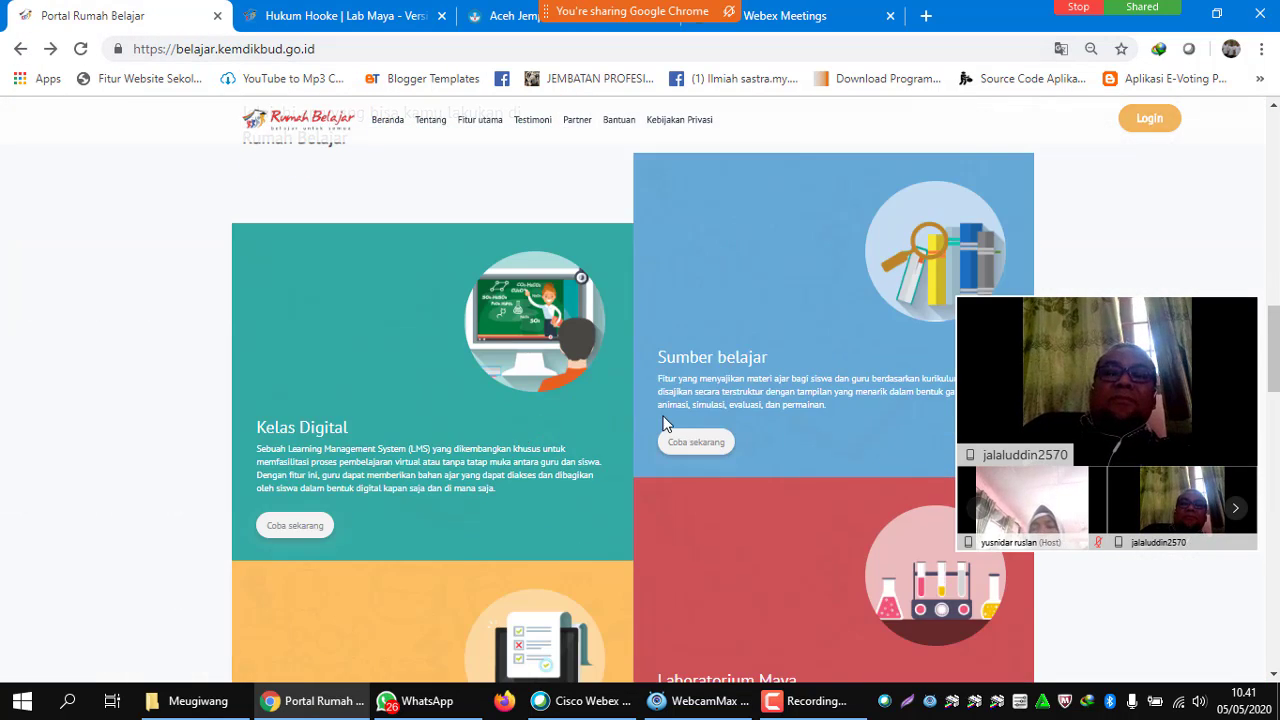
{"action": "left_click", "coordinate": [688, 565]}
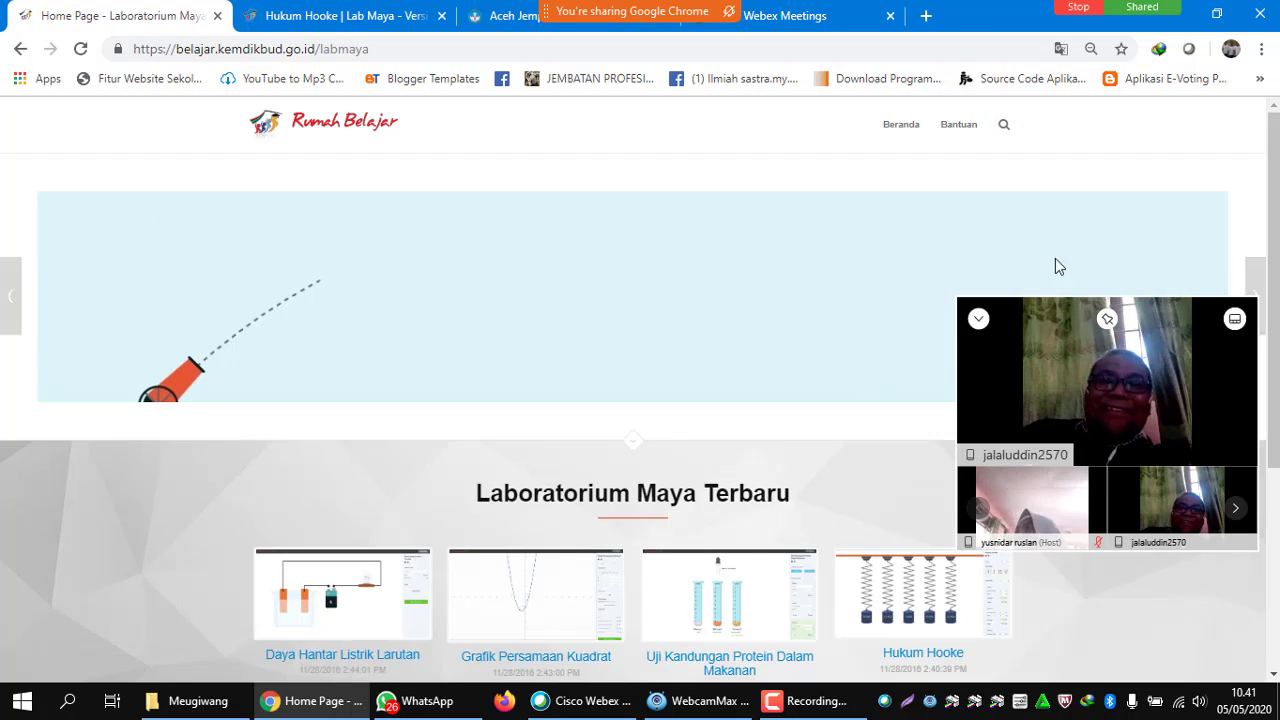
{"action": "scroll", "coordinate": [800, 250], "scroll_direction": "down", "scroll_amount": 4}
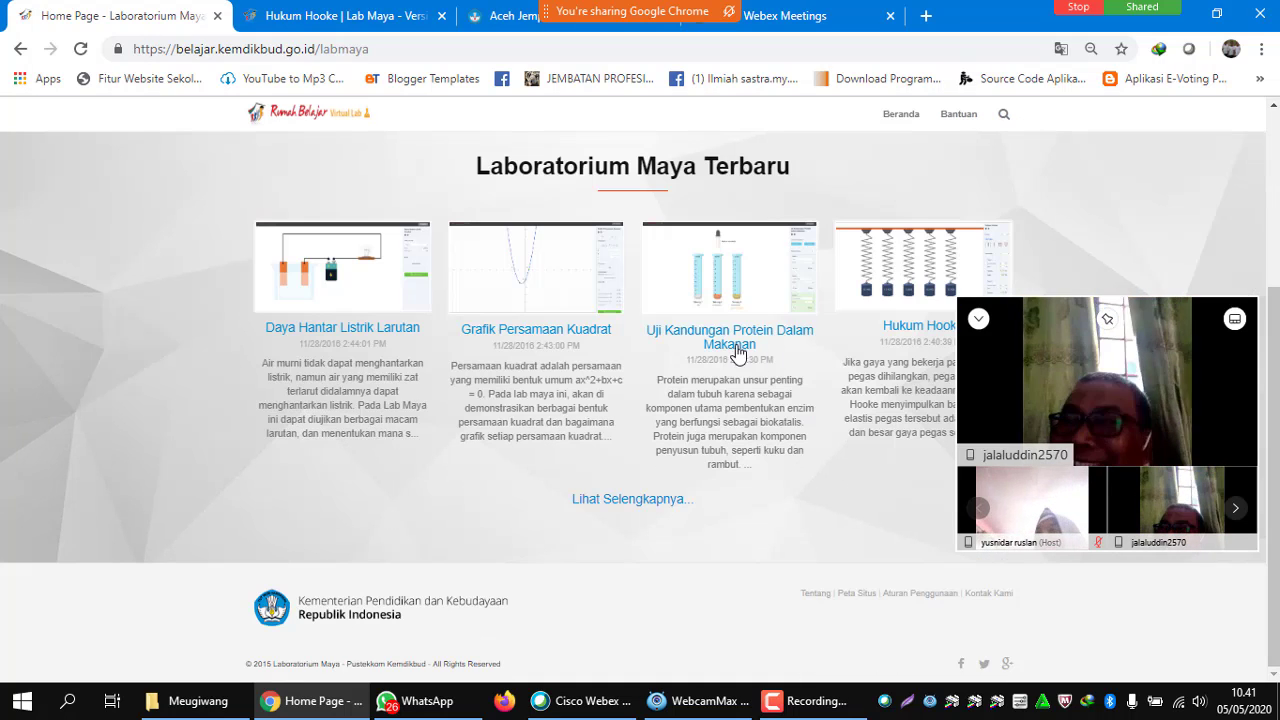
{"action": "left_click", "coordinate": [781, 341]}
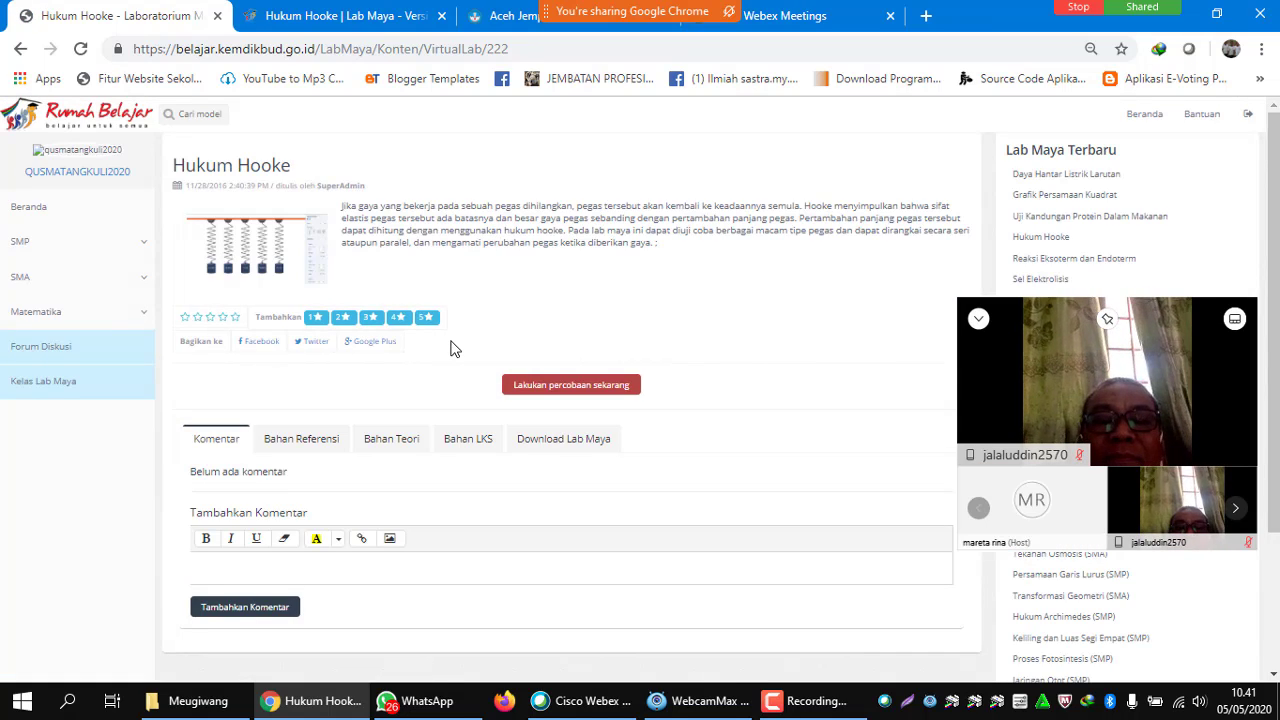
- View the Bahan LKS and Download Lab Maya materials, then switch to the Hukum Hooke simulation
{"action": "left_click", "coordinate": [436, 452]}
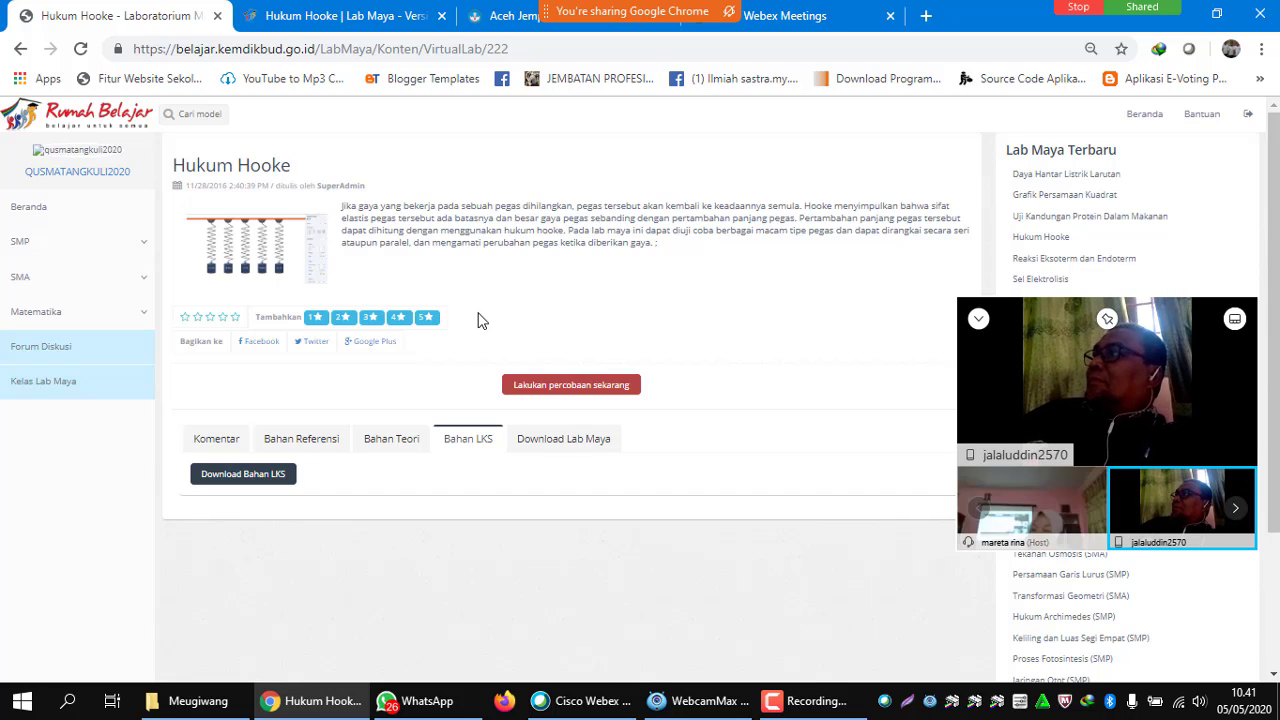
{"action": "mouse_move", "coordinate": [477, 47]}
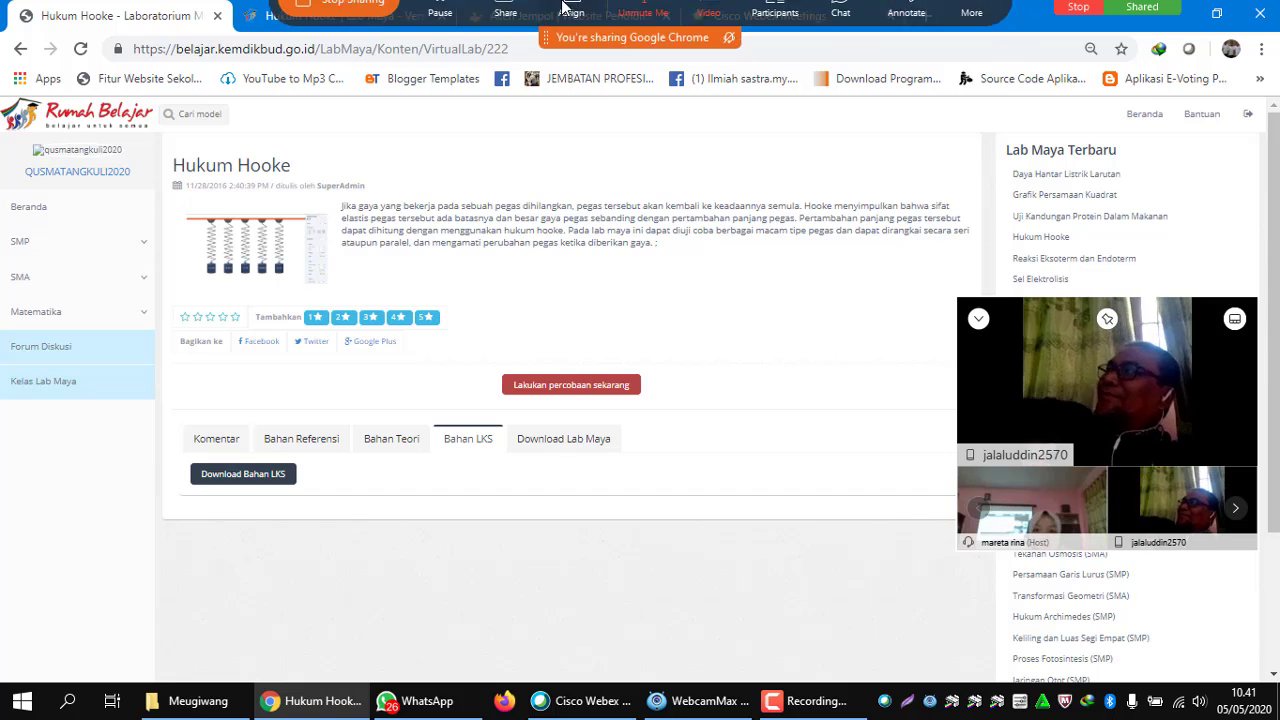
{"action": "left_click", "coordinate": [643, 28]}
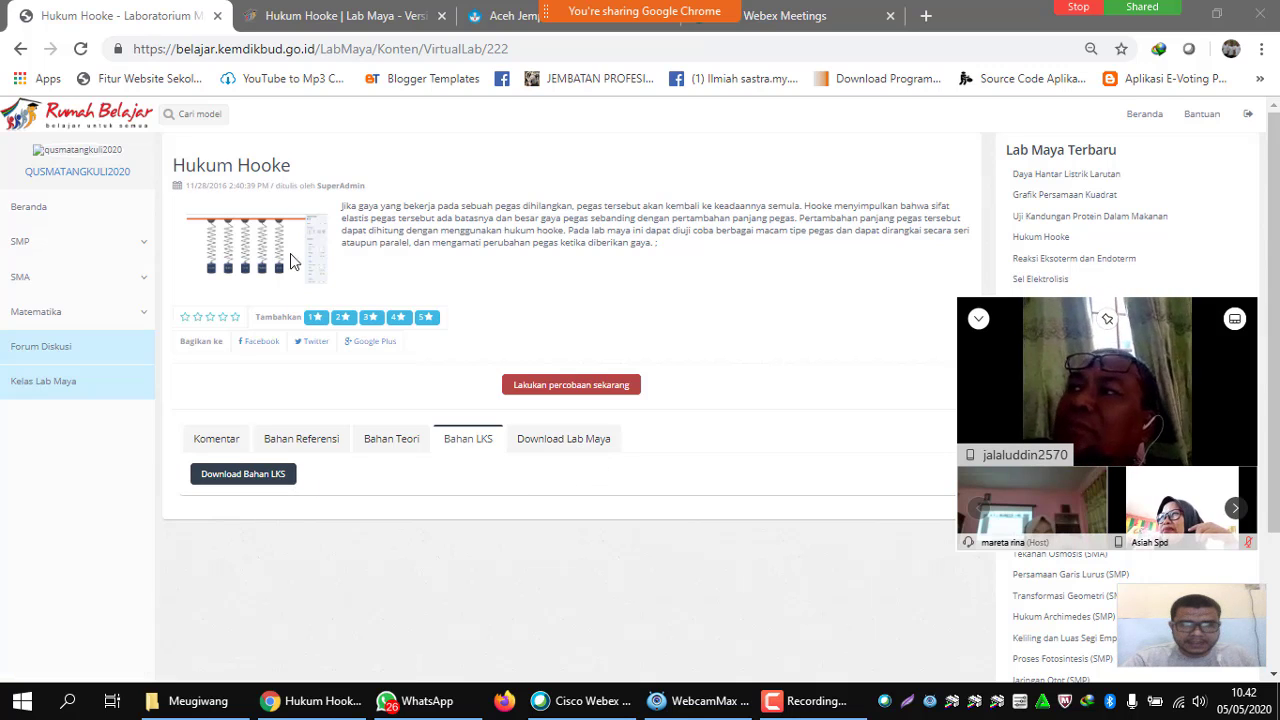
{"action": "left_click", "coordinate": [603, 461]}
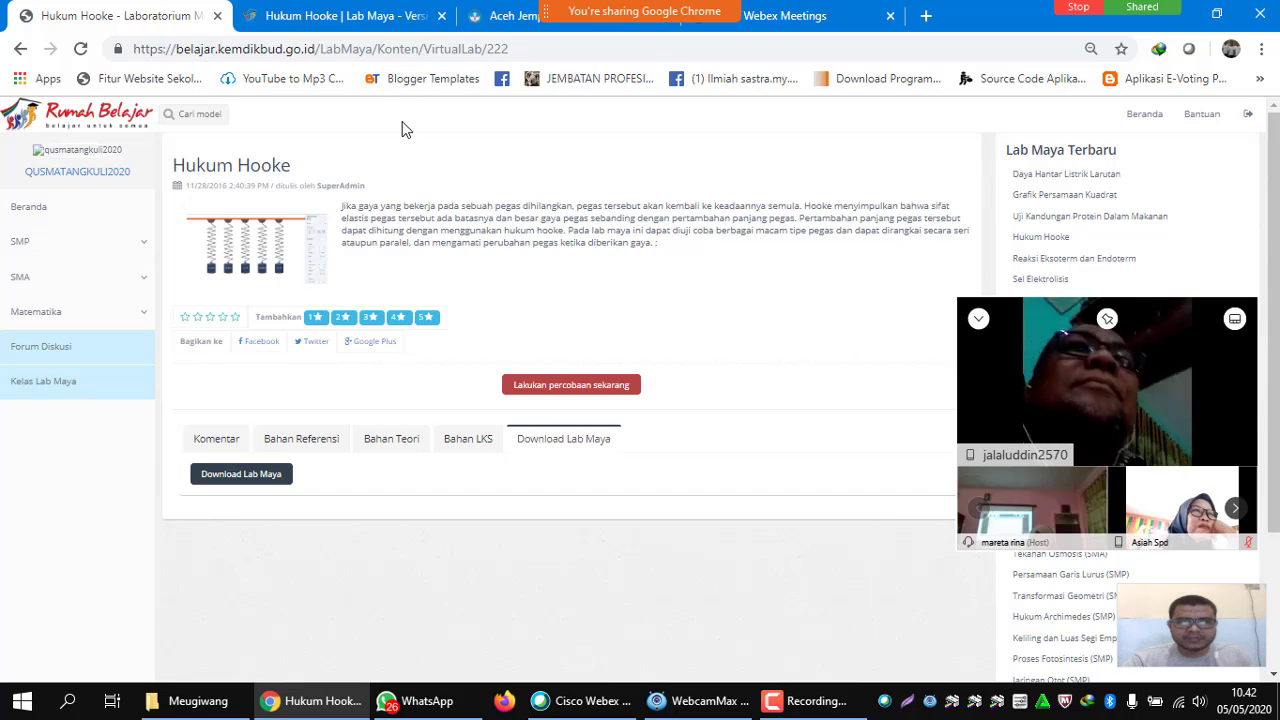
{"action": "left_click", "coordinate": [300, 15]}
{"action": "left_click", "coordinate": [163, 16]}
{"action": "left_click", "coordinate": [315, 15]}
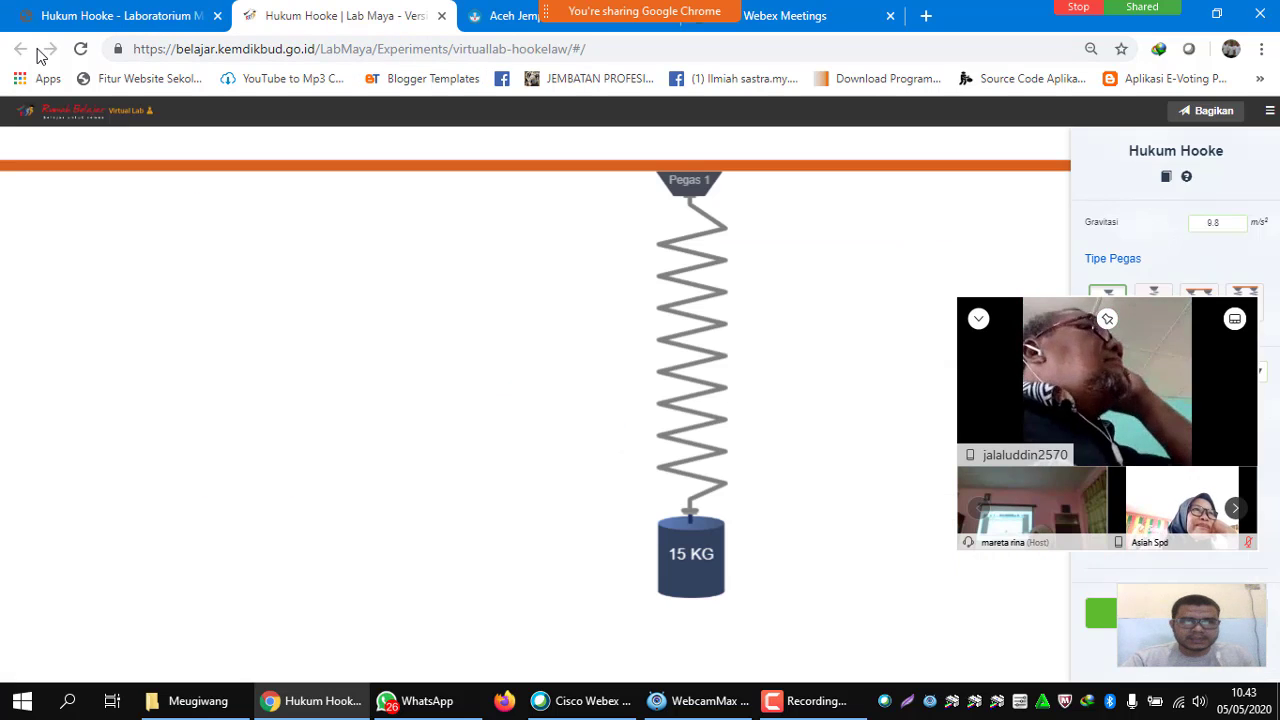
- Return to the portal home, open Bank Soal and list subjects for SMA Kelas 10
{"action": "left_click", "coordinate": [148, 16]}
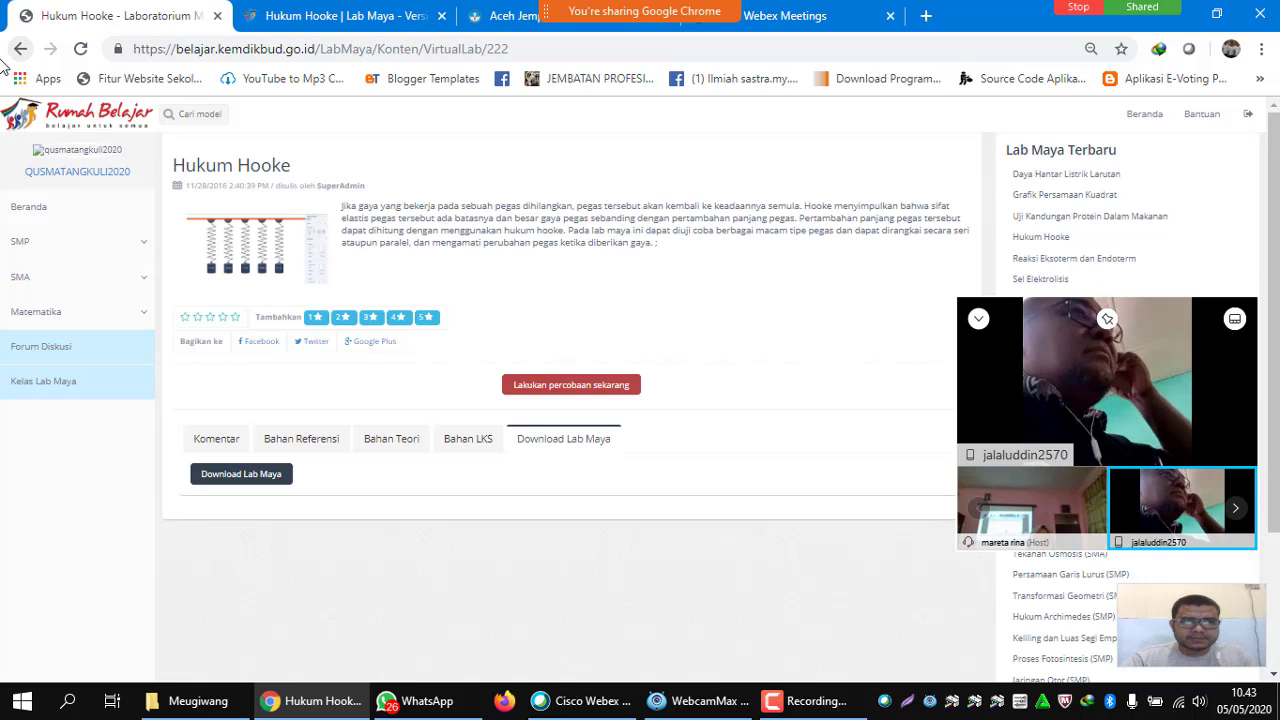
{"action": "left_click", "coordinate": [20, 48]}
{"action": "left_click", "coordinate": [20, 48]}
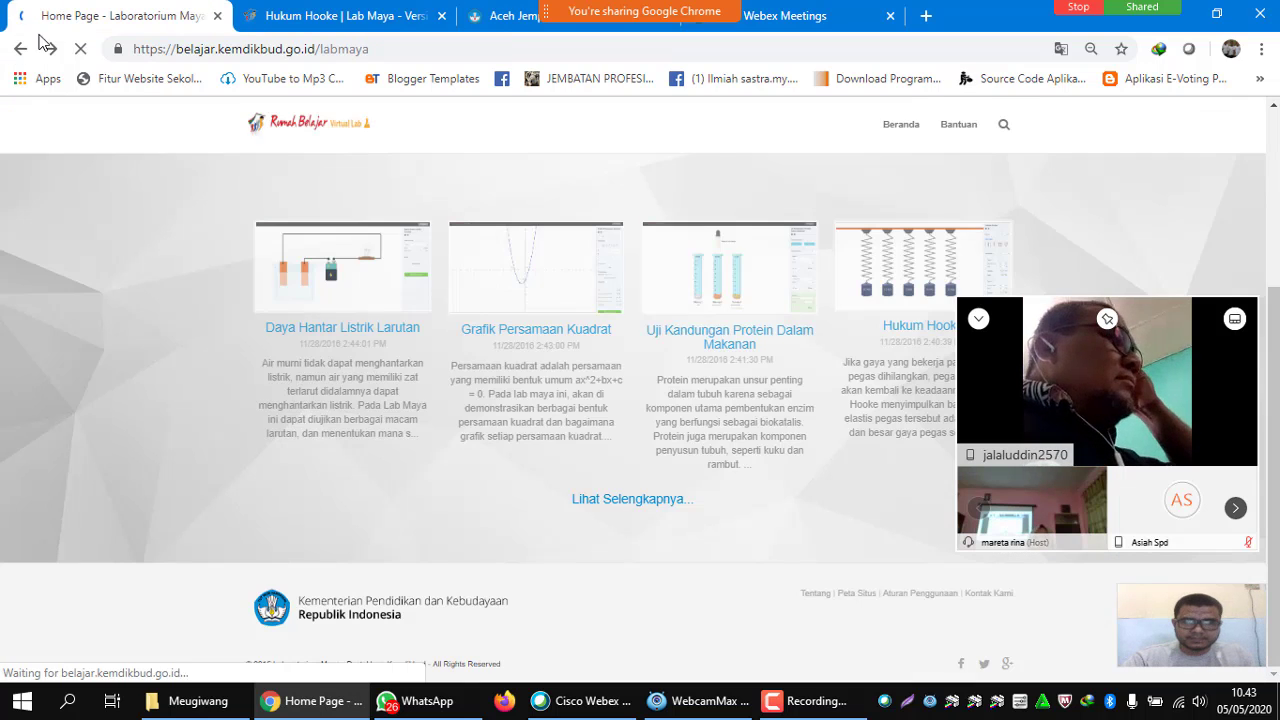
{"action": "left_click", "coordinate": [20, 48]}
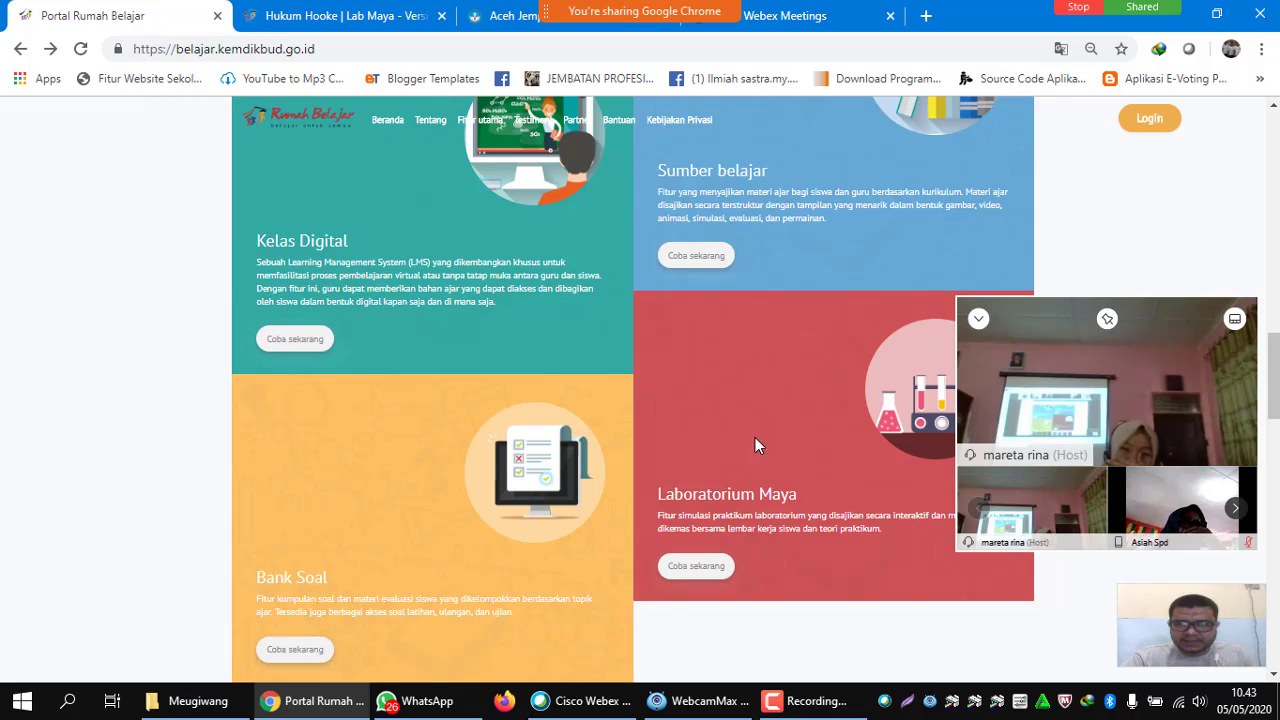
{"action": "scroll", "coordinate": [755, 445], "scroll_direction": "down", "scroll_amount": 2}
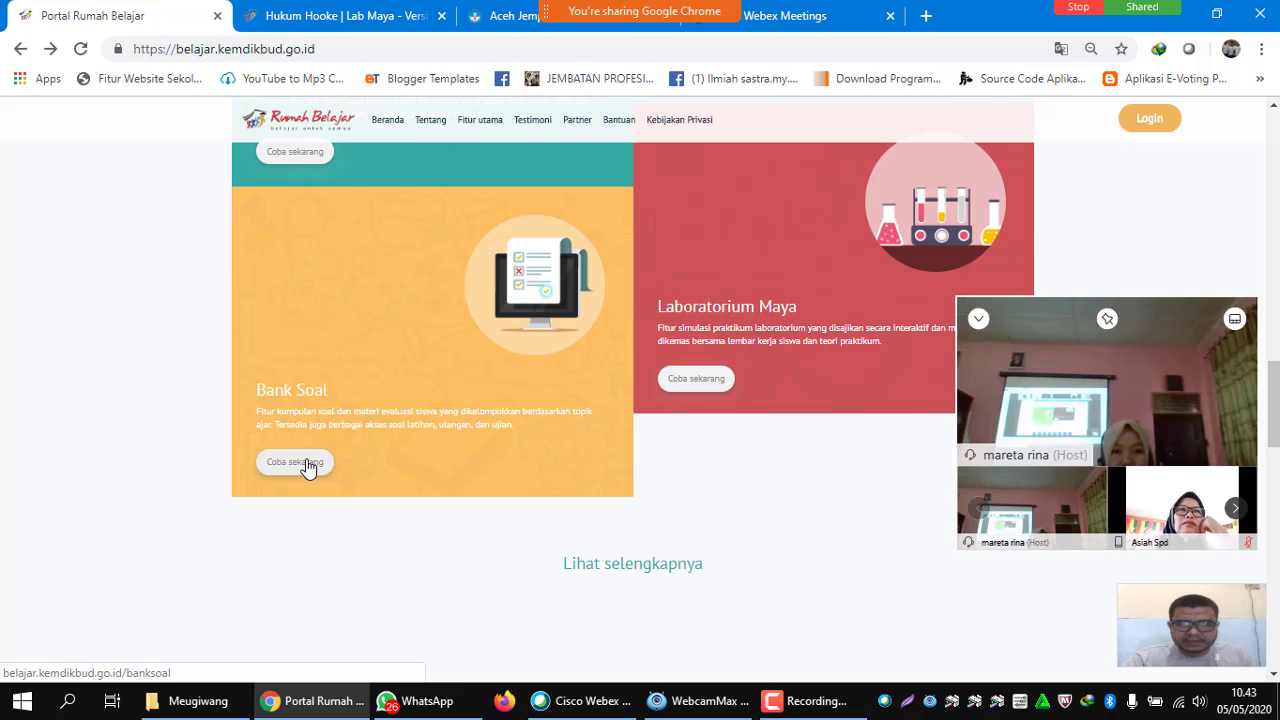
{"action": "left_click", "coordinate": [314, 466]}
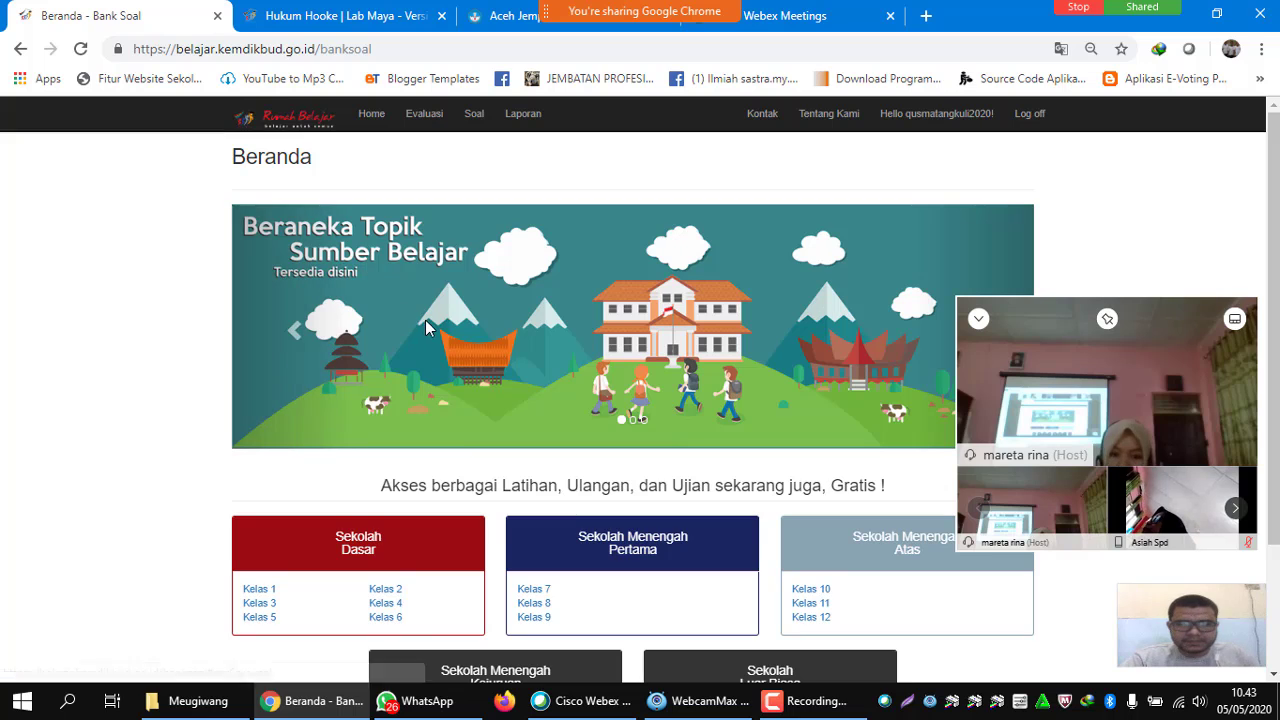
{"action": "scroll", "coordinate": [430, 330], "scroll_direction": "down", "scroll_amount": 2}
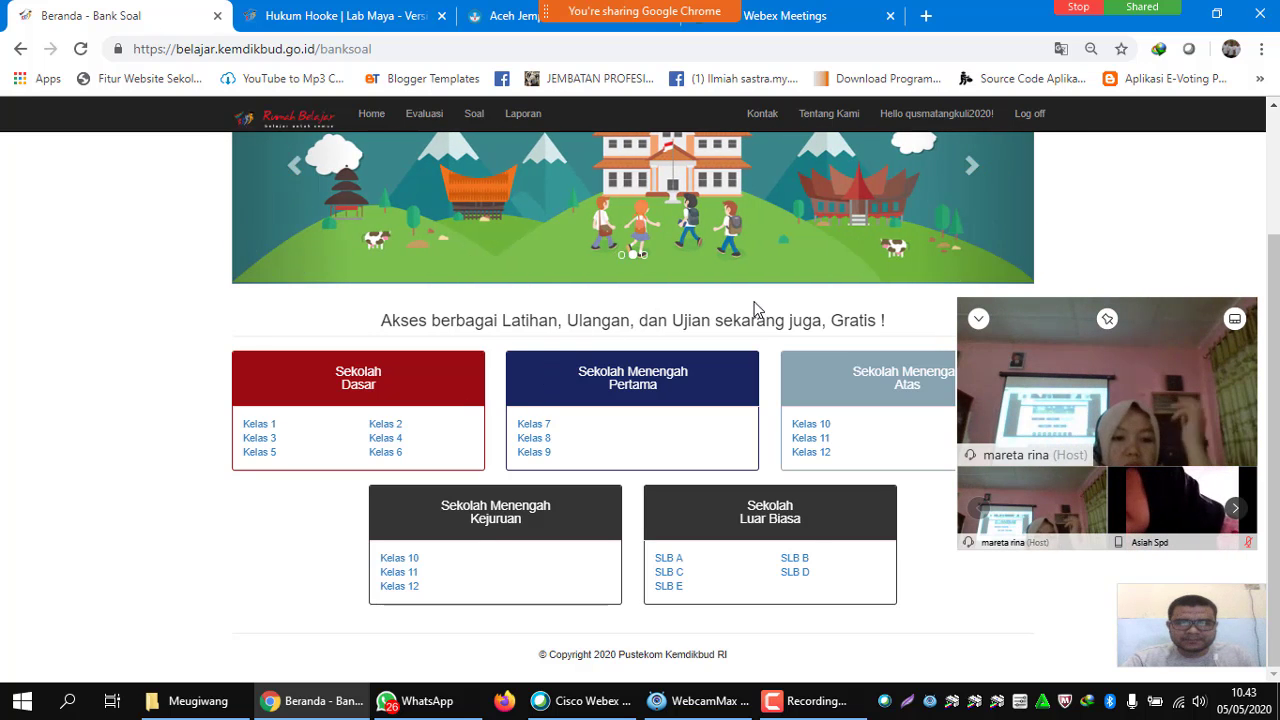
{"action": "scroll", "coordinate": [754, 305], "scroll_direction": "up", "scroll_amount": 2}
{"action": "scroll", "coordinate": [754, 305], "scroll_direction": "down", "scroll_amount": 2}
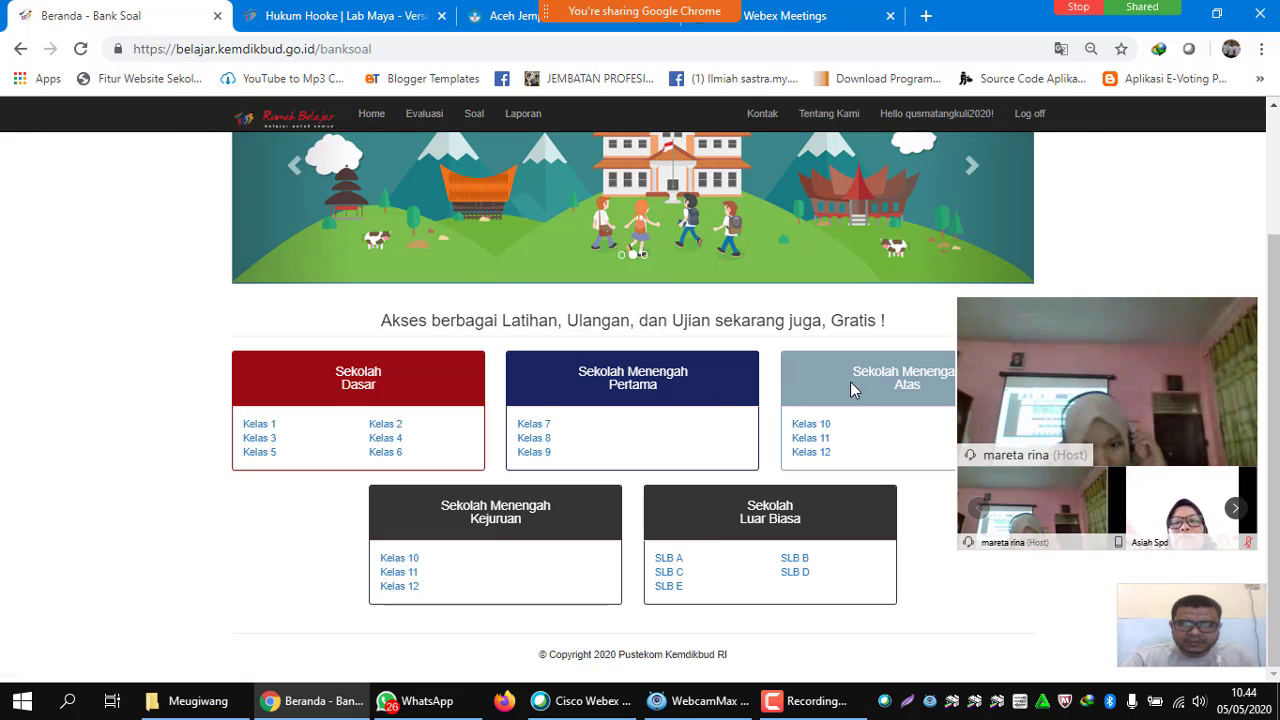
{"action": "left_click", "coordinate": [811, 424]}
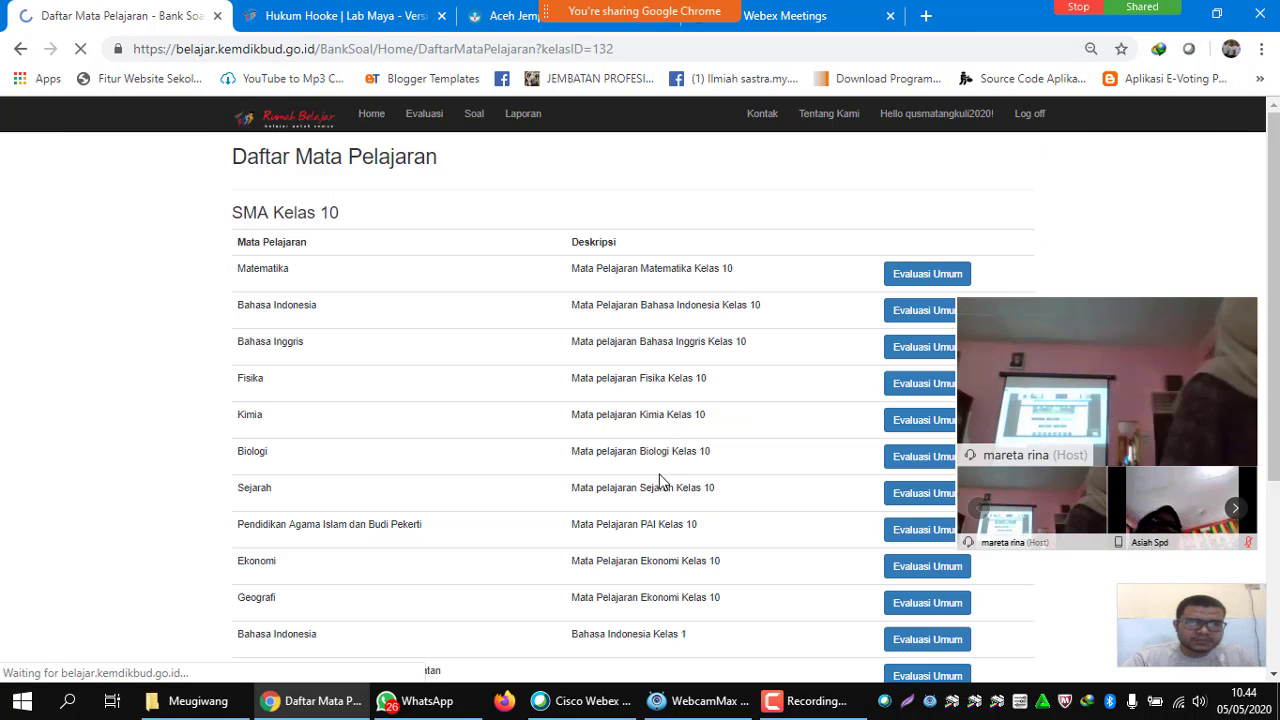
- Open the first Matematika Kelas 10 exam and answer Sumbu X, 2 dan 1, and 5
{"action": "left_click", "coordinate": [917, 283]}
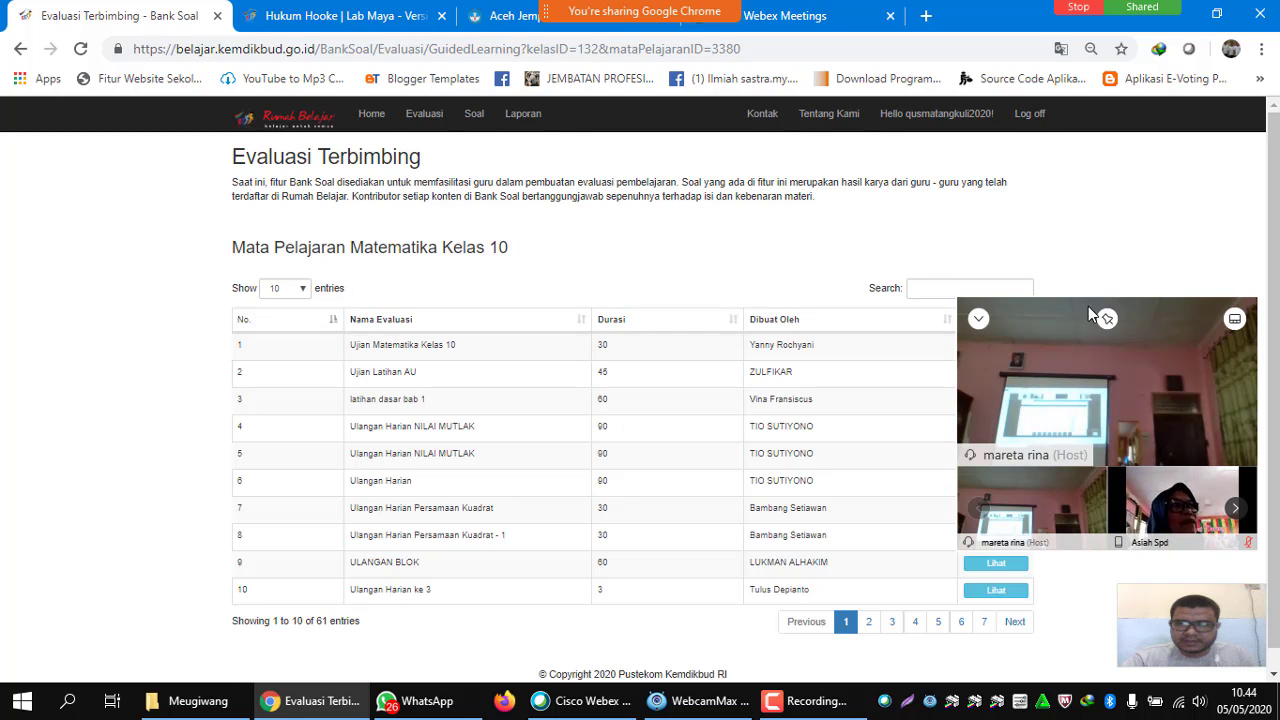
{"action": "left_click_drag", "start_coordinate": [1035, 320], "coordinate": [86, 433]}
{"action": "left_click", "coordinate": [996, 346]}
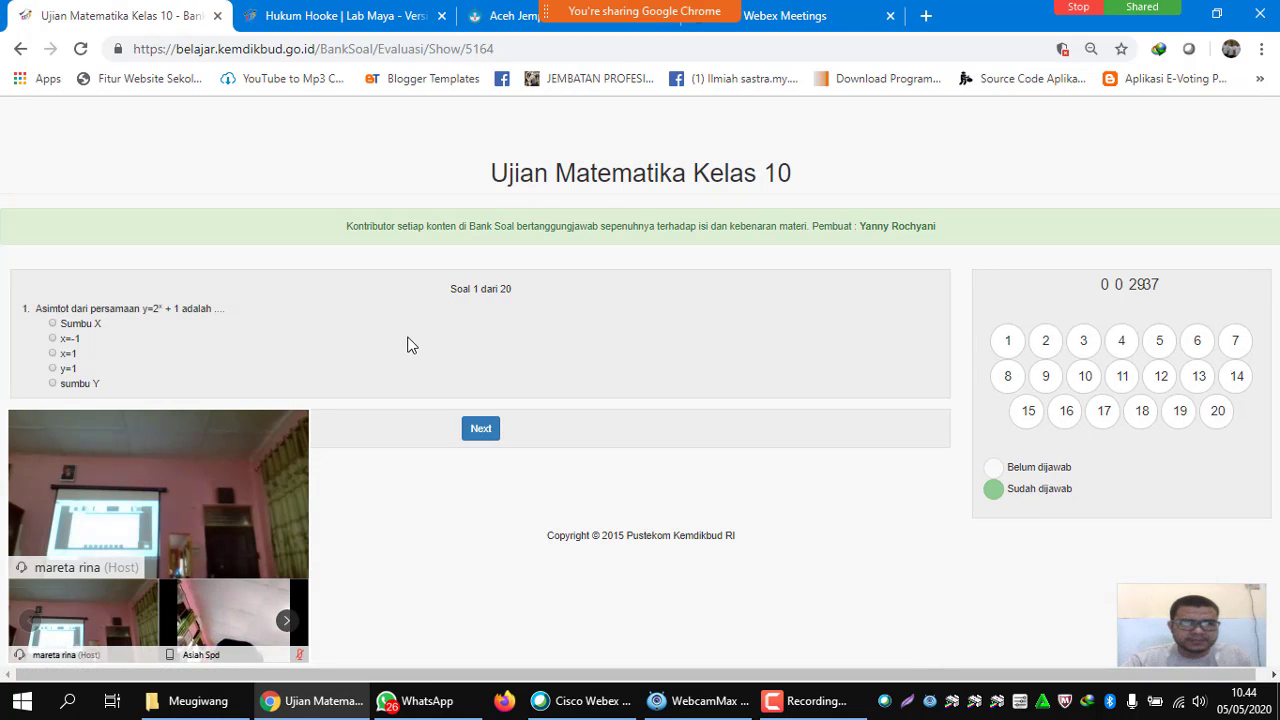
{"action": "left_click", "coordinate": [52, 323]}
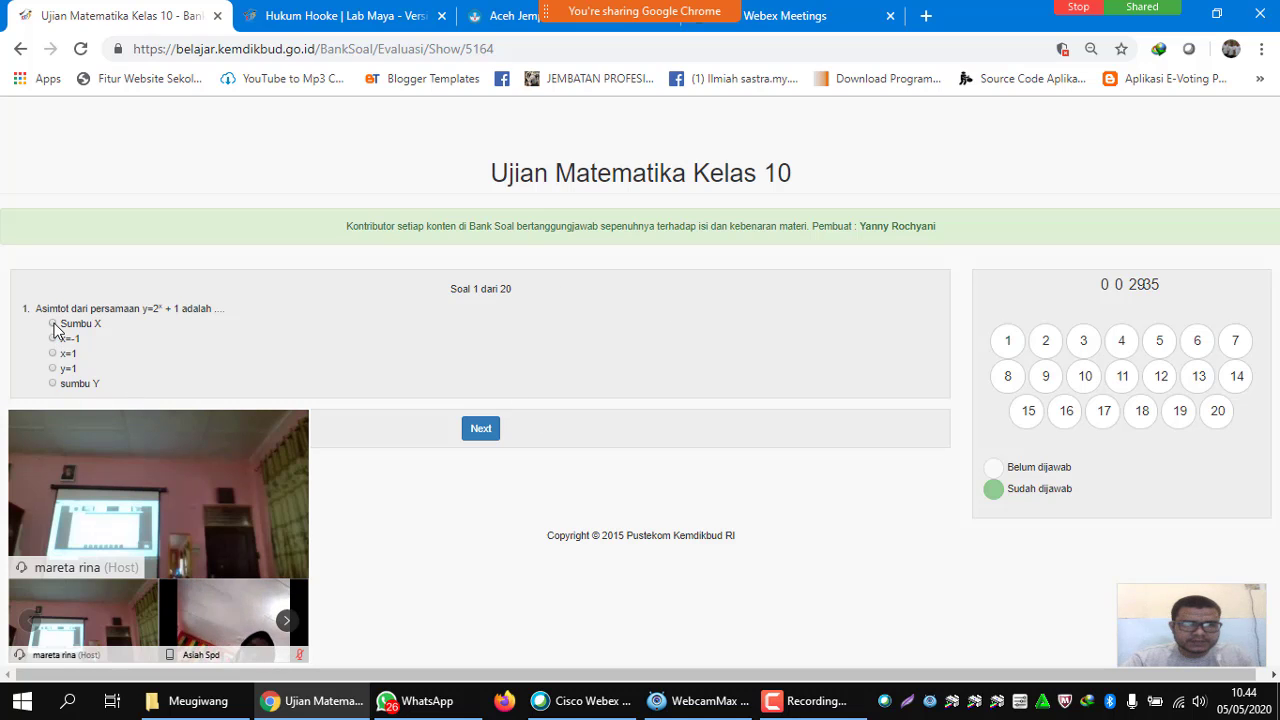
{"action": "left_click", "coordinate": [483, 431]}
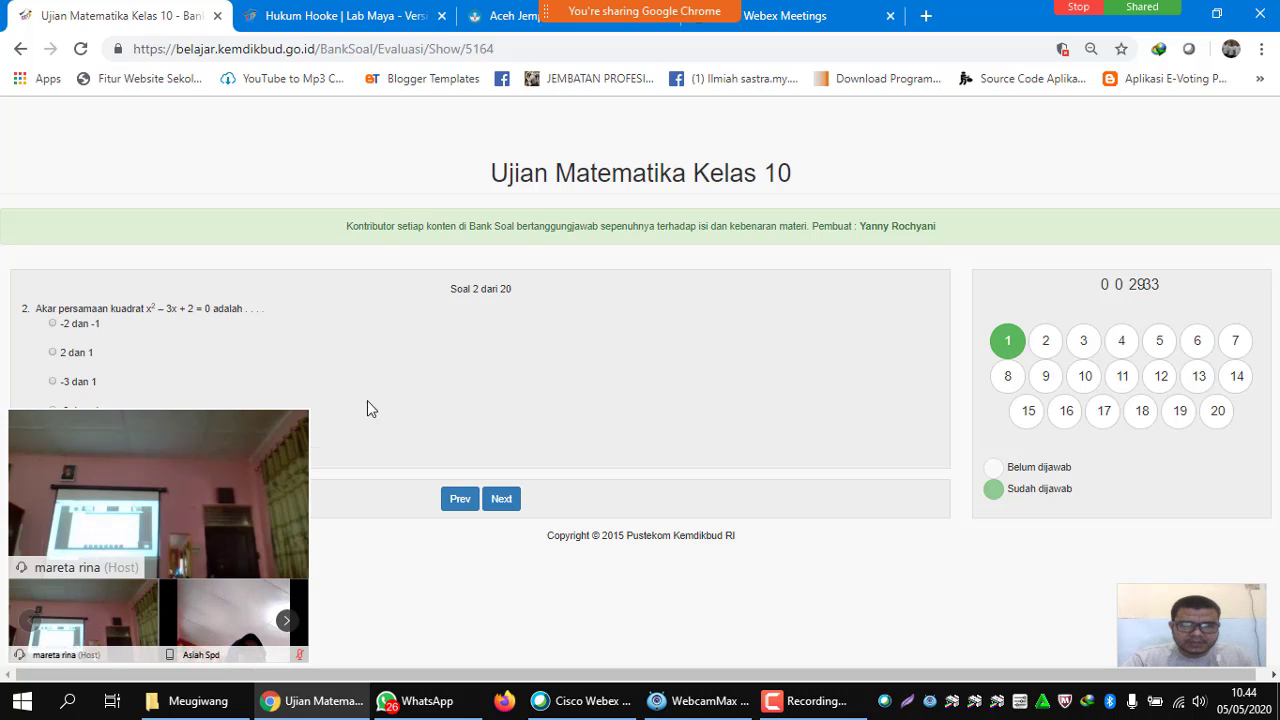
{"action": "left_click", "coordinate": [54, 354]}
{"action": "left_click", "coordinate": [503, 500]}
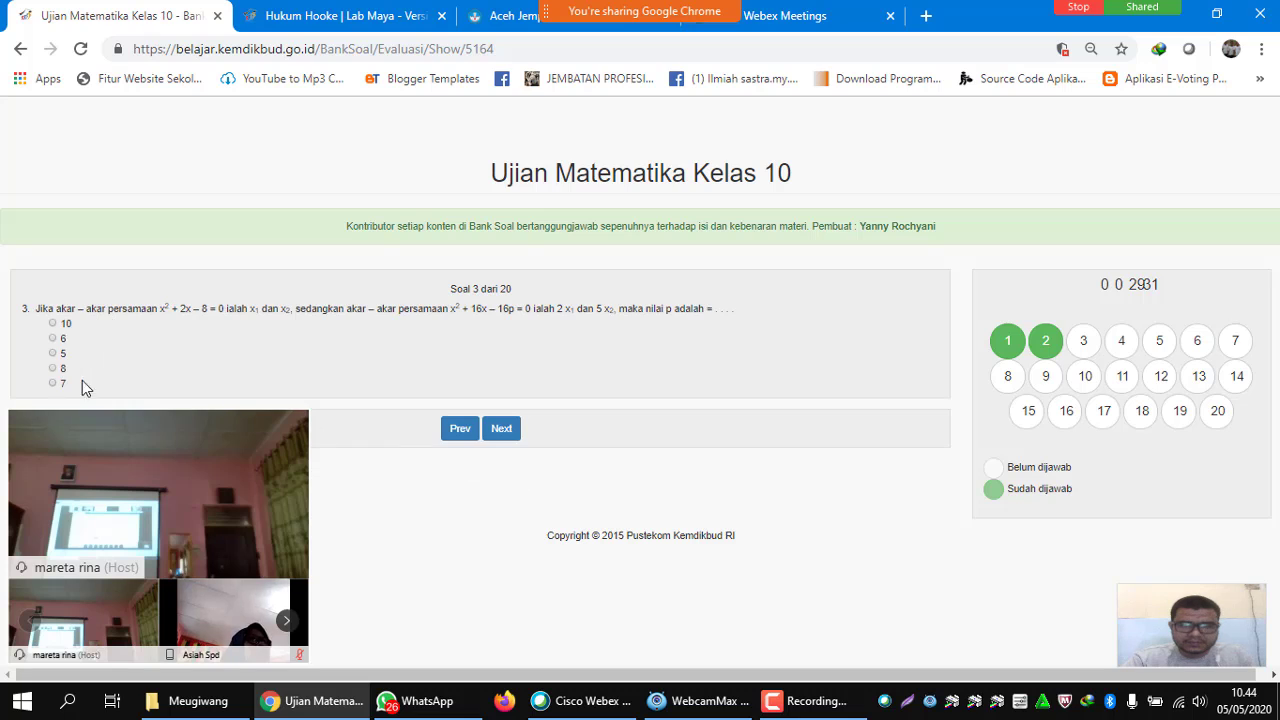
{"action": "left_click", "coordinate": [53, 354]}
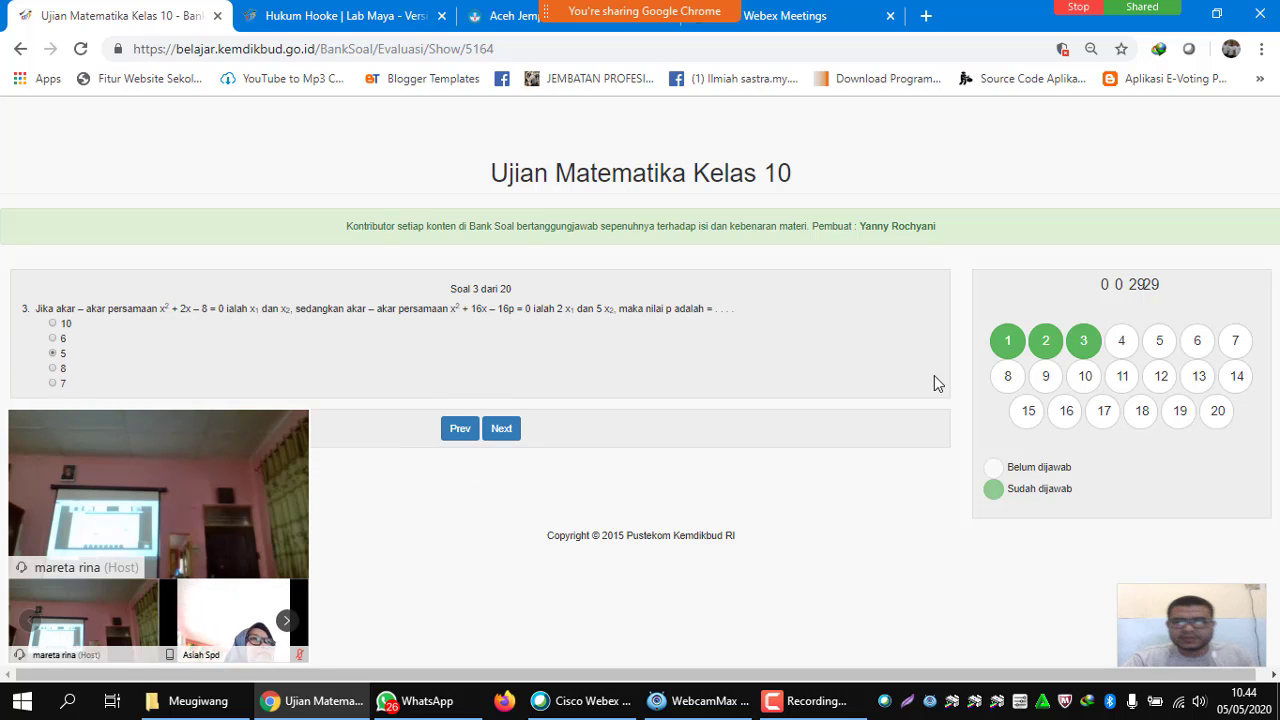
- Go back three pages to the Bank Soal home page
{"action": "left_click", "coordinate": [20, 48]}
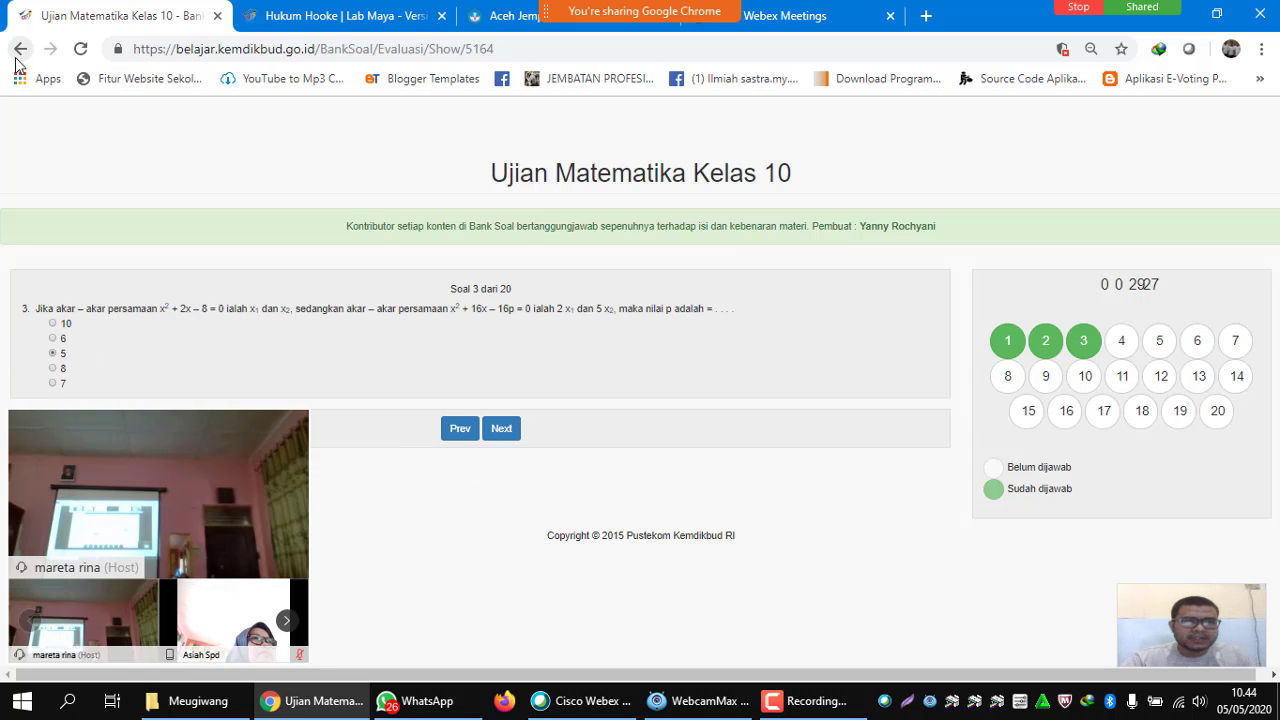
{"action": "left_click", "coordinate": [20, 50]}
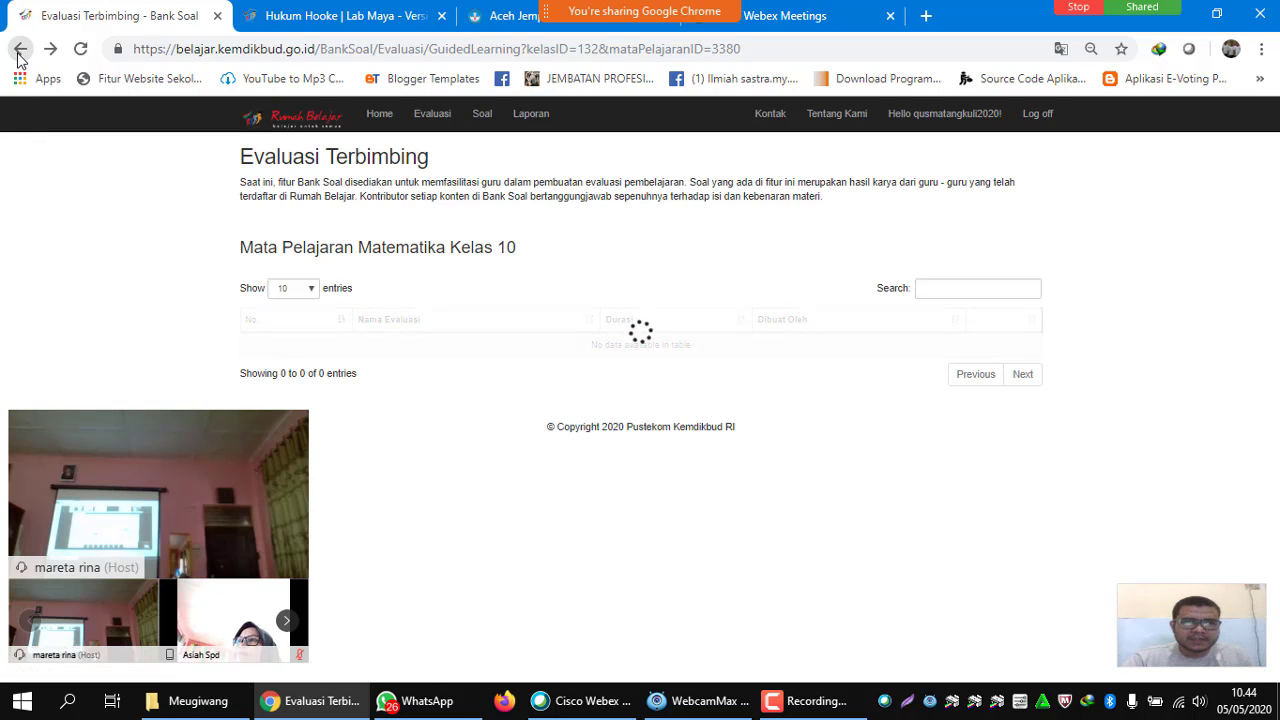
{"action": "left_click", "coordinate": [20, 50]}
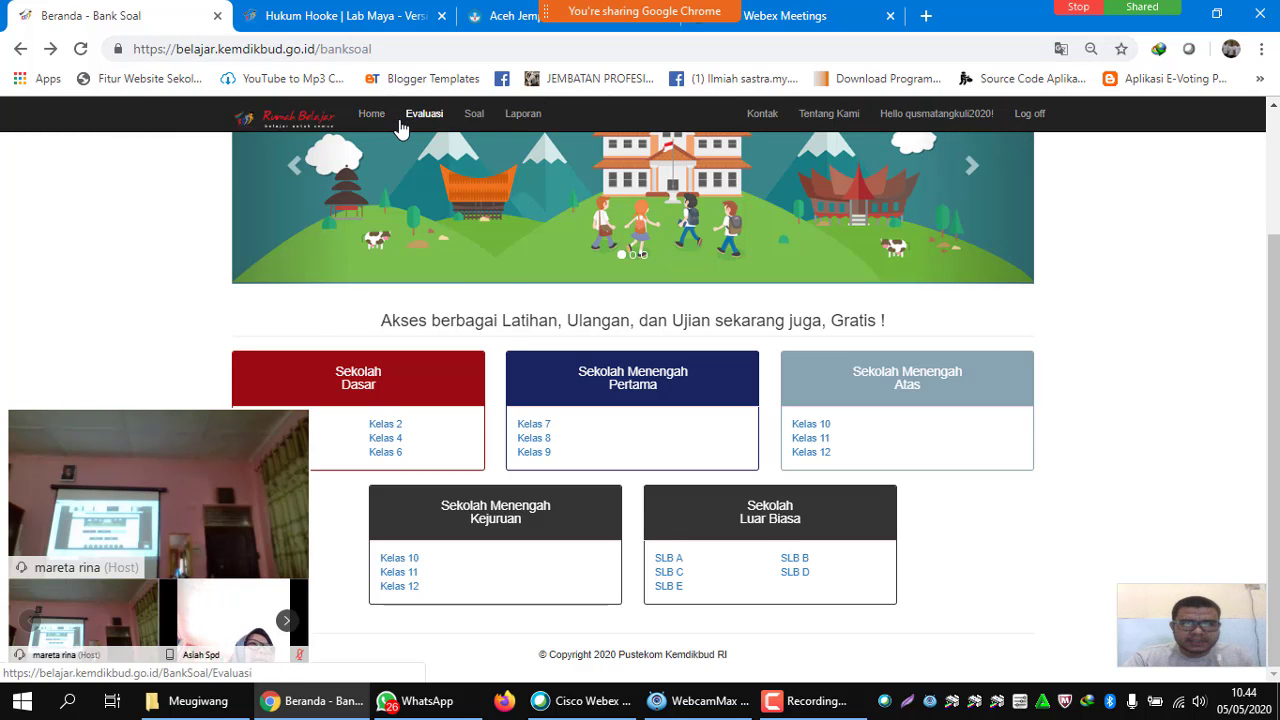
- Start a new question for SMA Kelas 10, Bidang Minat IPA, subject Biologi
{"action": "left_click", "coordinate": [475, 118]}
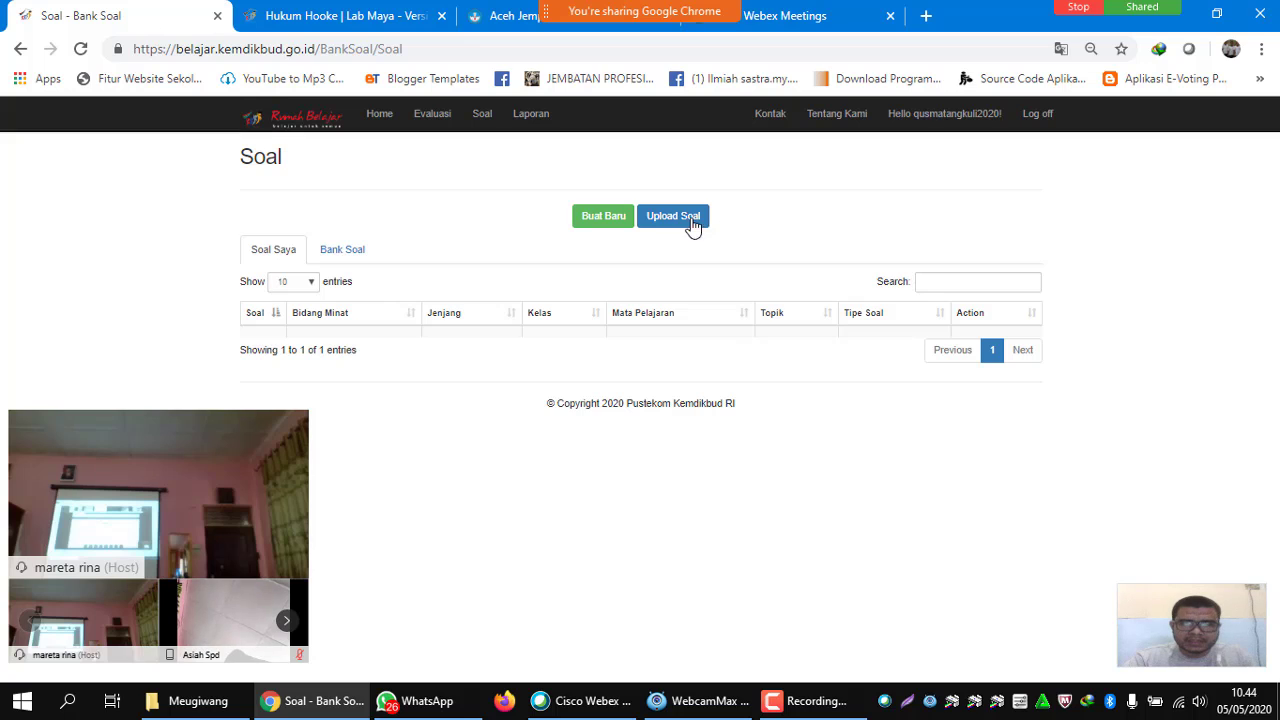
{"action": "left_click", "coordinate": [603, 222]}
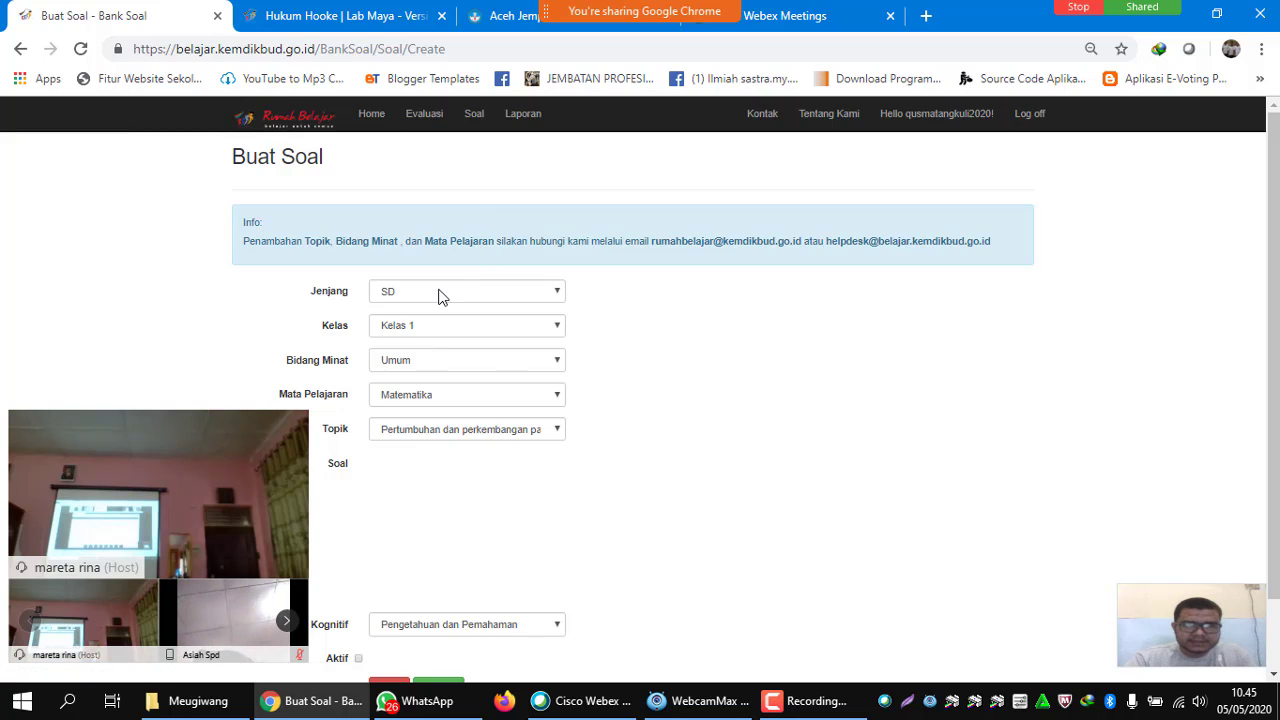
{"action": "left_click", "coordinate": [440, 292]}
{"action": "left_click", "coordinate": [428, 342]}
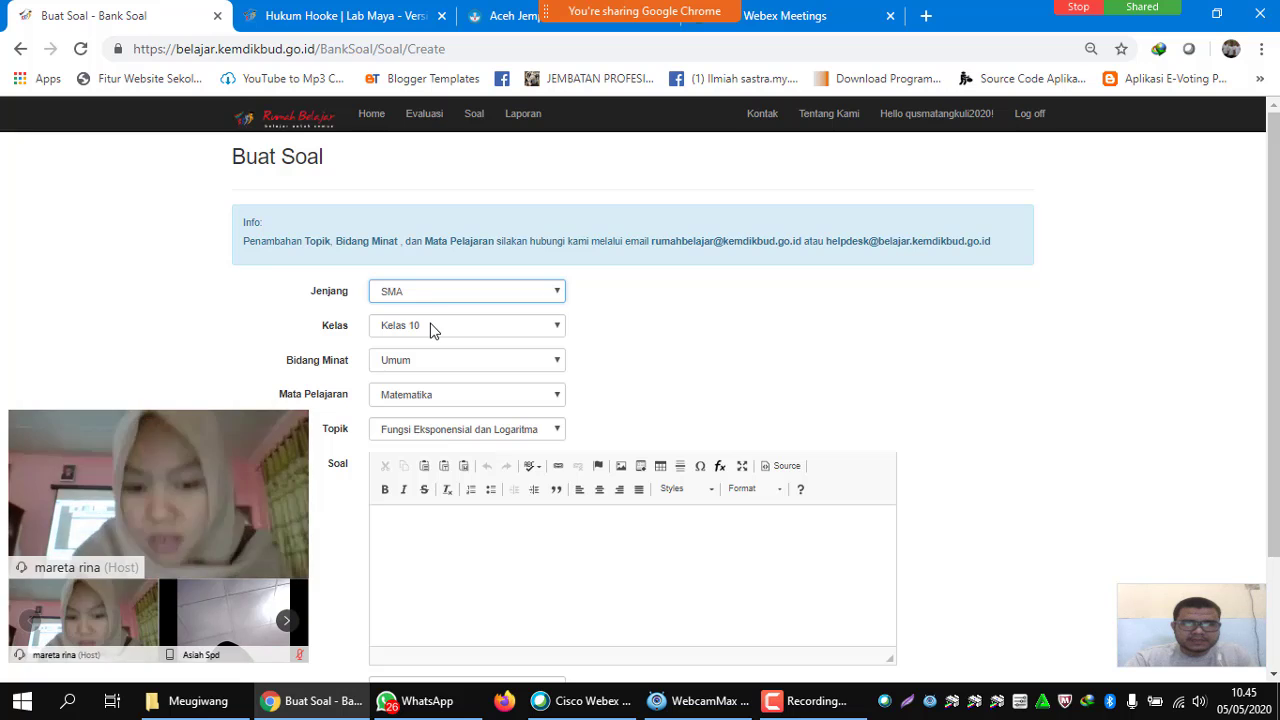
{"action": "left_click", "coordinate": [428, 330]}
{"action": "left_click", "coordinate": [428, 330]}
{"action": "left_click", "coordinate": [428, 362]}
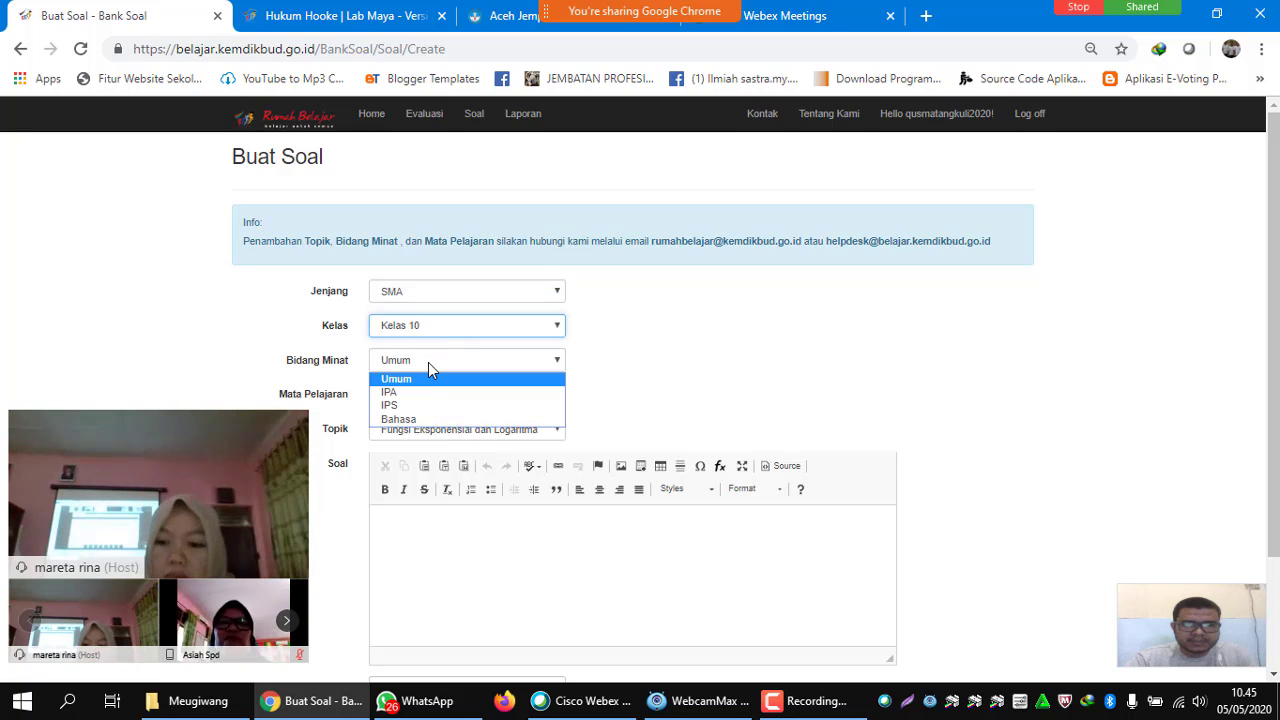
{"action": "left_click", "coordinate": [428, 362]}
{"action": "left_click", "coordinate": [428, 362]}
{"action": "left_click", "coordinate": [488, 391]}
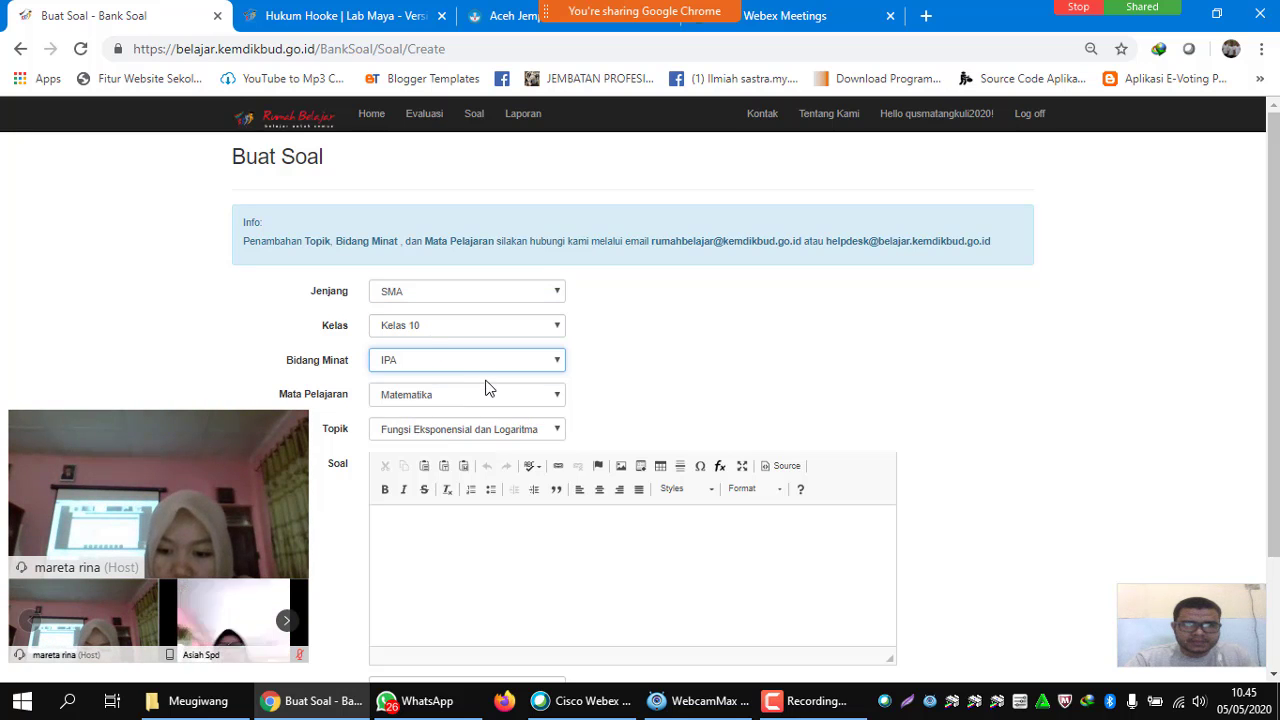
{"action": "left_click", "coordinate": [500, 392]}
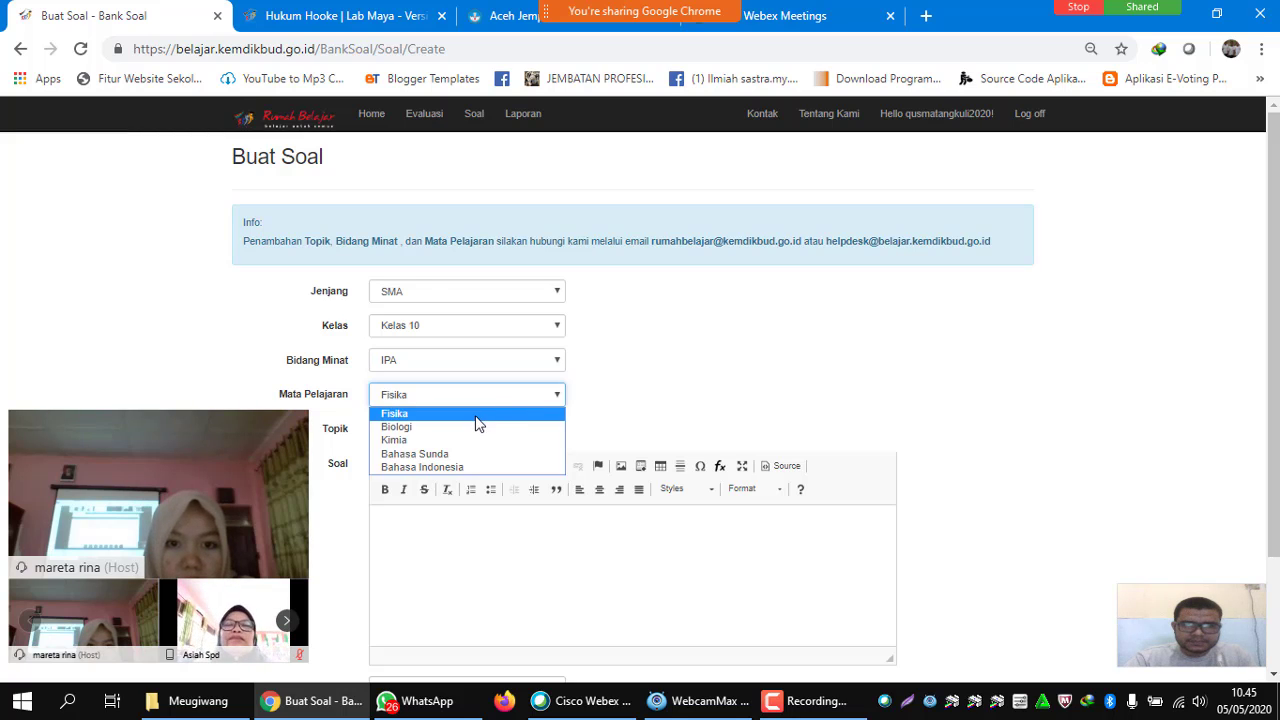
{"action": "left_click", "coordinate": [483, 427]}
- Change the subject to Fisika with topic Hakikat Fisika dan Prosedur Ilmiah
{"action": "left_click", "coordinate": [553, 431]}
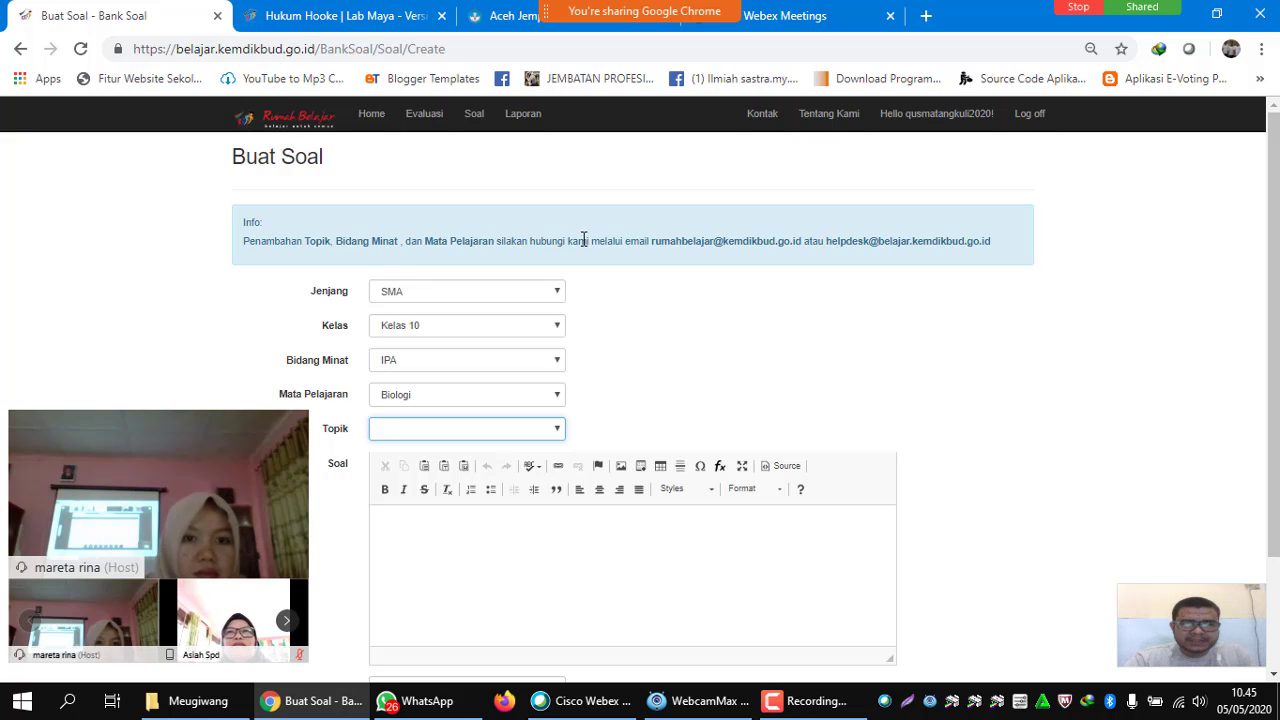
{"action": "left_click_drag", "start_coordinate": [661, 245], "coordinate": [740, 249]}
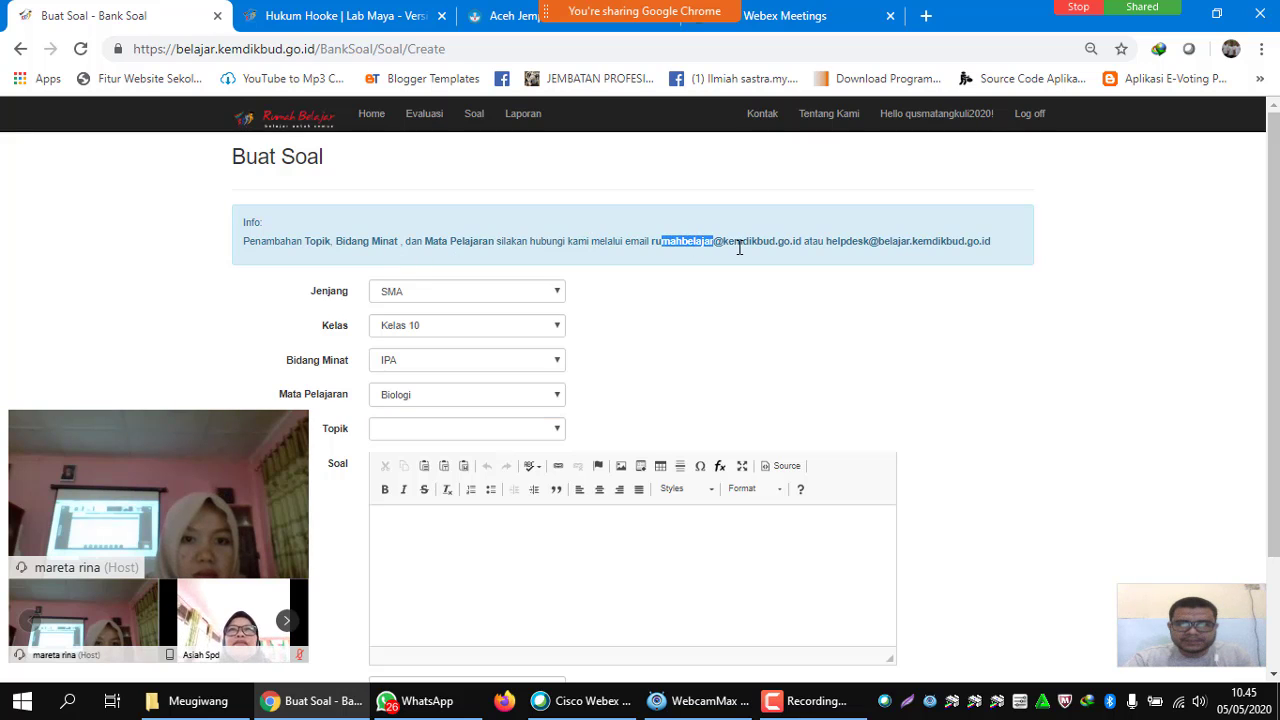
{"action": "left_click_drag", "start_coordinate": [908, 245], "coordinate": [1040, 252]}
{"action": "left_click", "coordinate": [737, 366]}
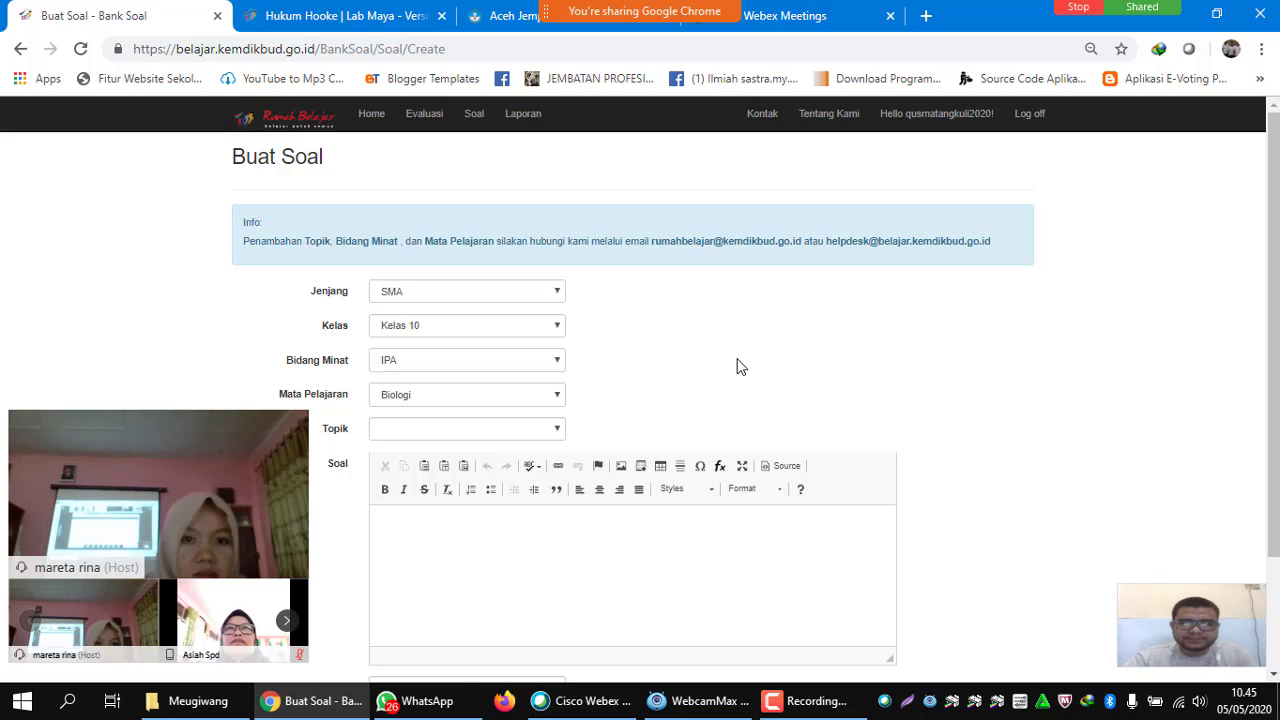
{"action": "left_click", "coordinate": [555, 397]}
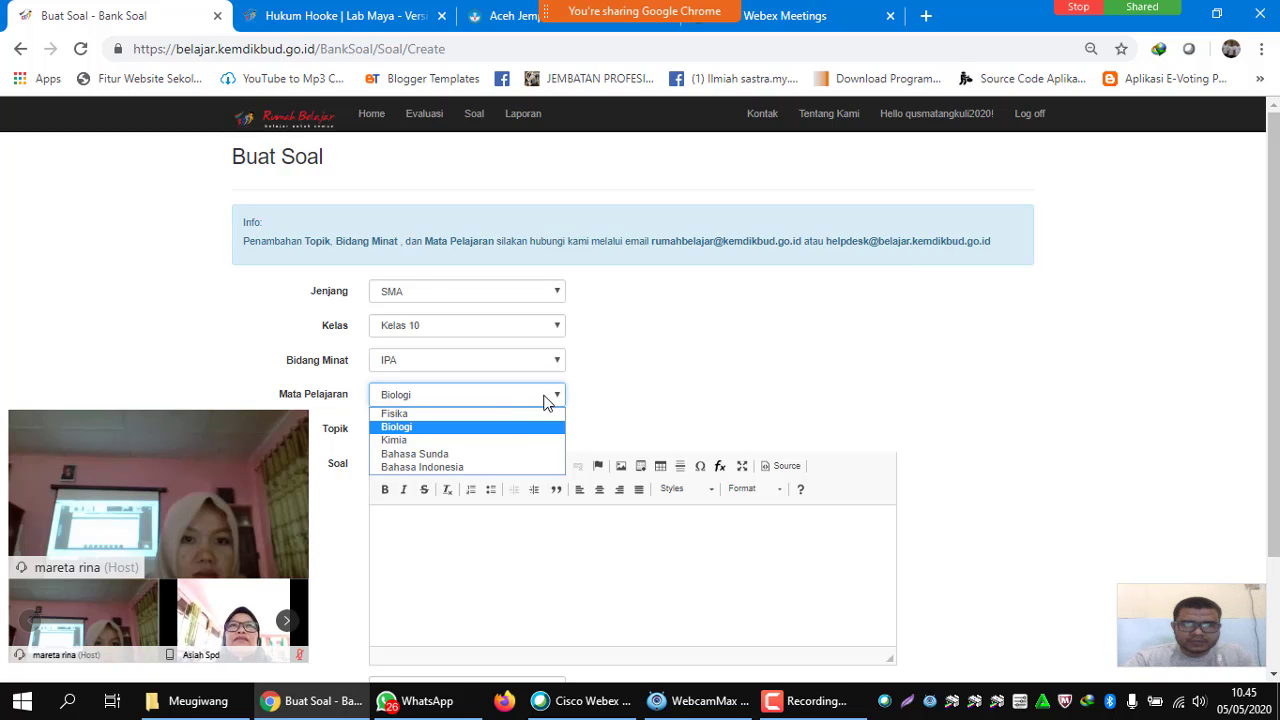
{"action": "left_click", "coordinate": [500, 413]}
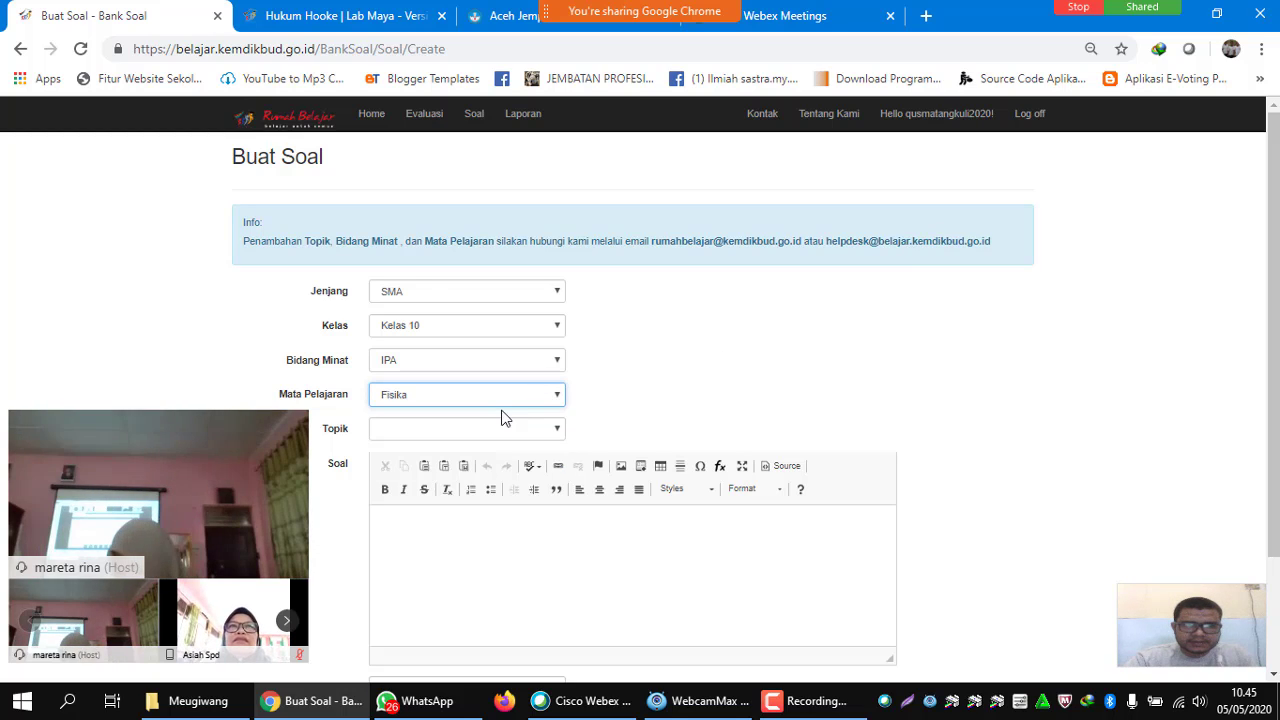
{"action": "left_click", "coordinate": [557, 429]}
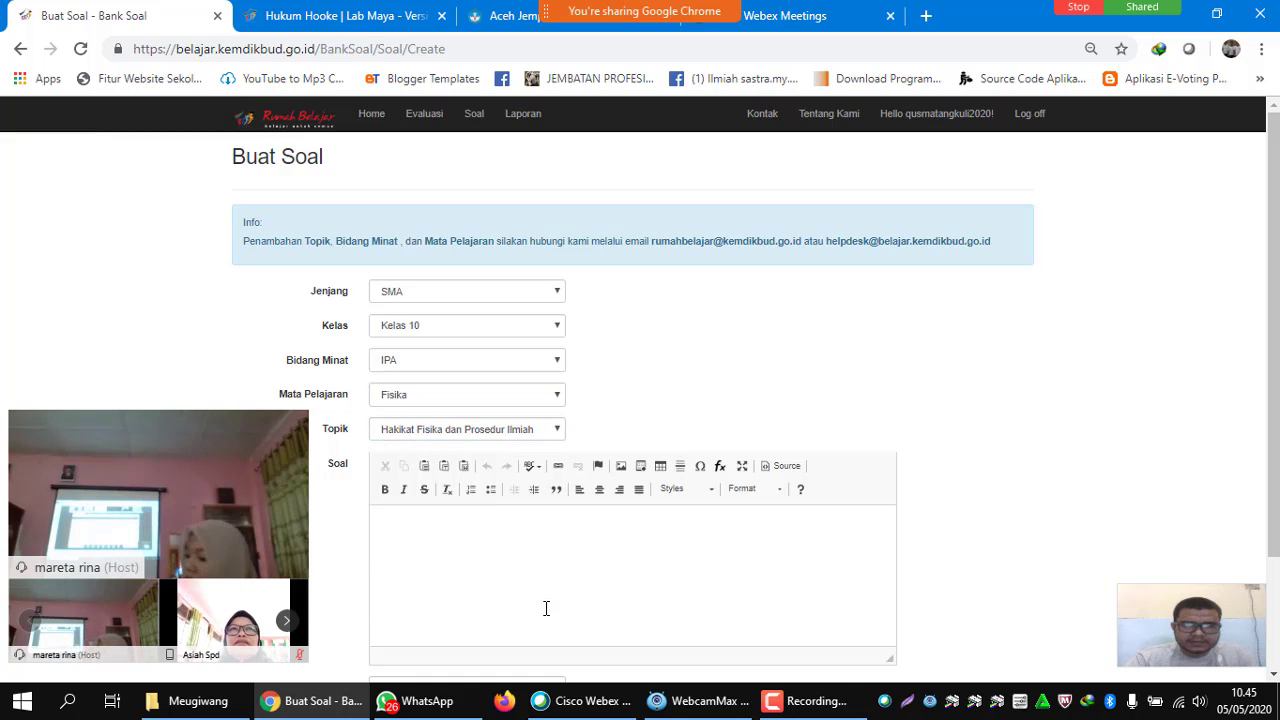
- Write the question text beginning 'Sebutkan...' and save the question
{"action": "left_click", "coordinate": [551, 551]}
{"action": "scroll", "coordinate": [617, 531], "scroll_direction": "down", "scroll_amount": 2}
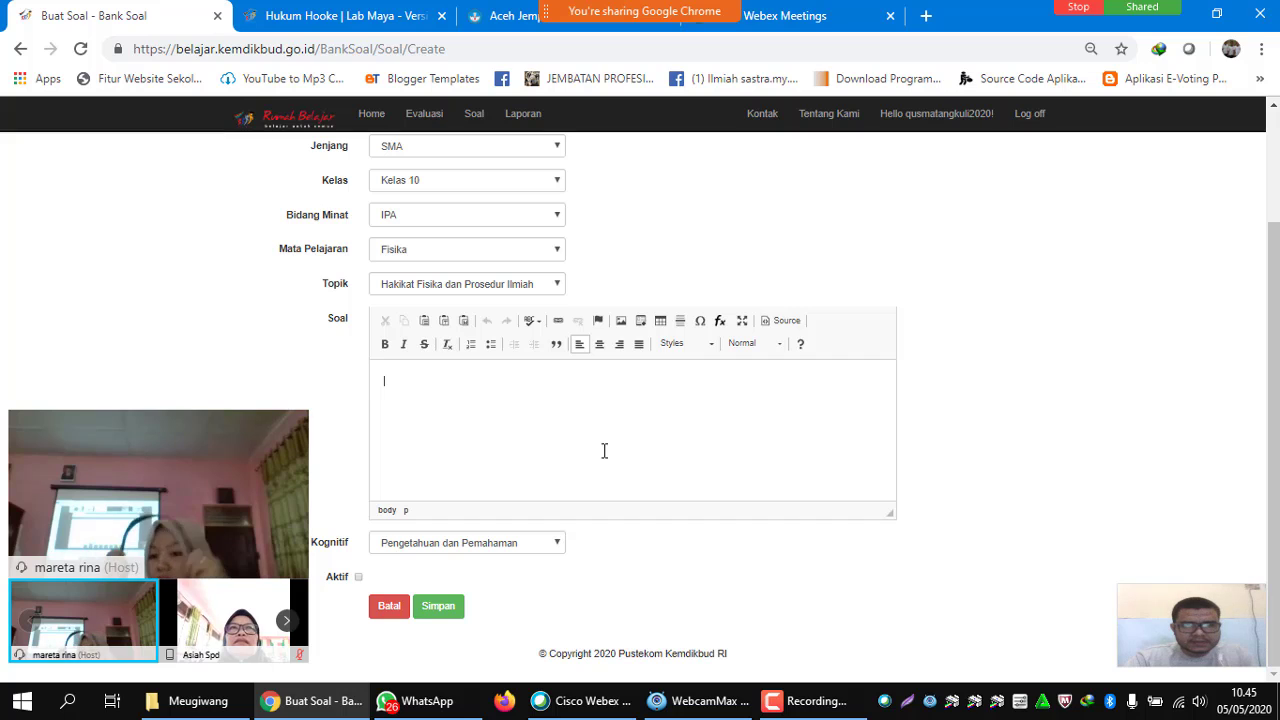
{"action": "scroll", "coordinate": [604, 451], "scroll_direction": "up", "scroll_amount": 2}
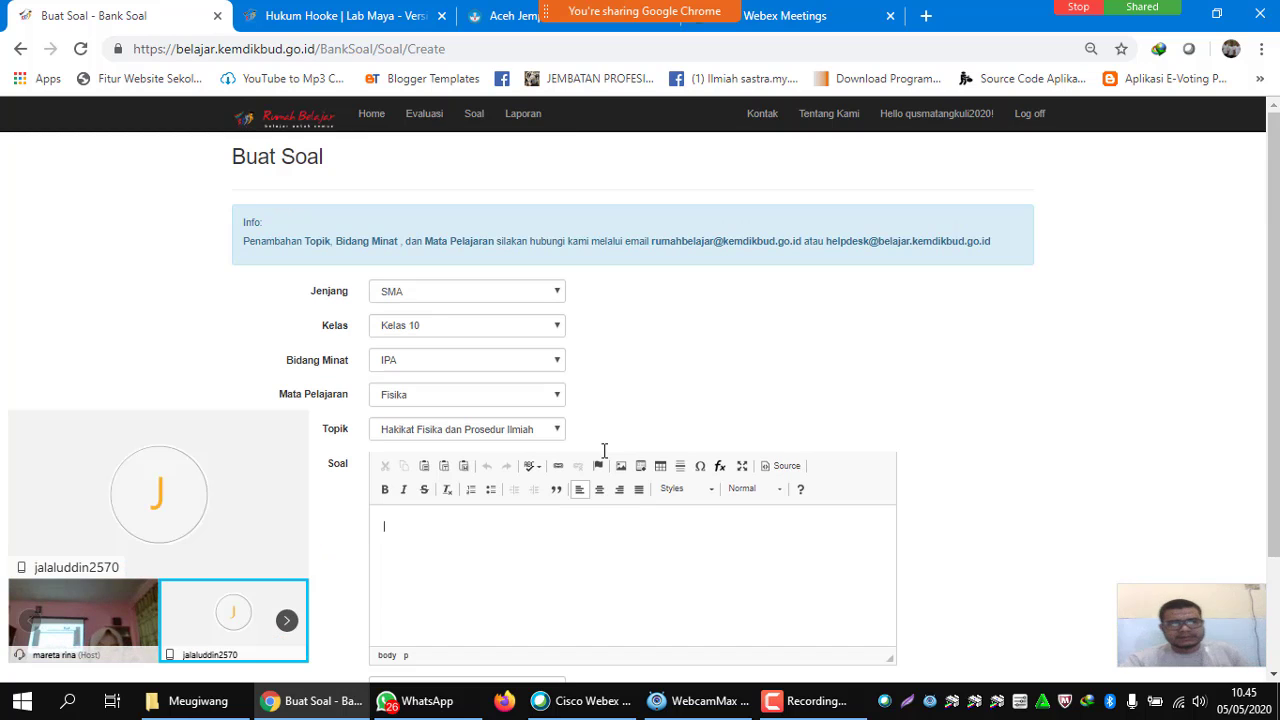
{"action": "scroll", "coordinate": [576, 498], "scroll_direction": "down", "scroll_amount": 2}
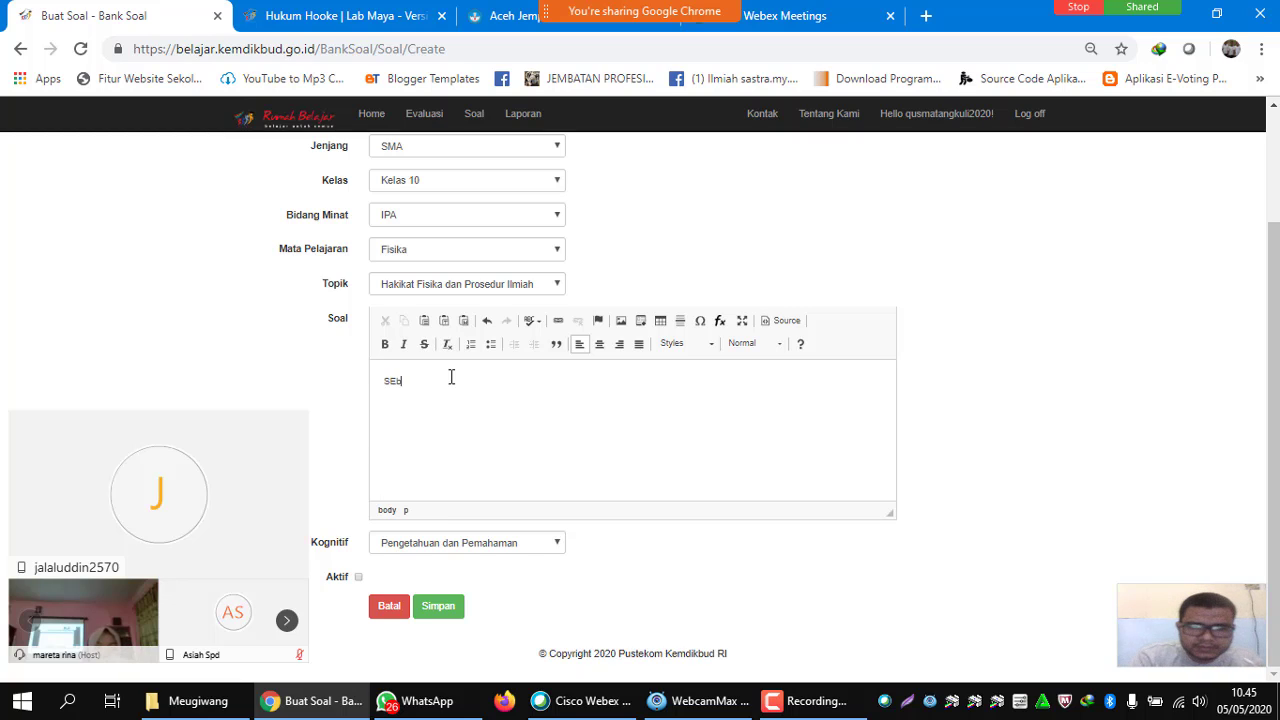
{"action": "type", "text": "utka"}
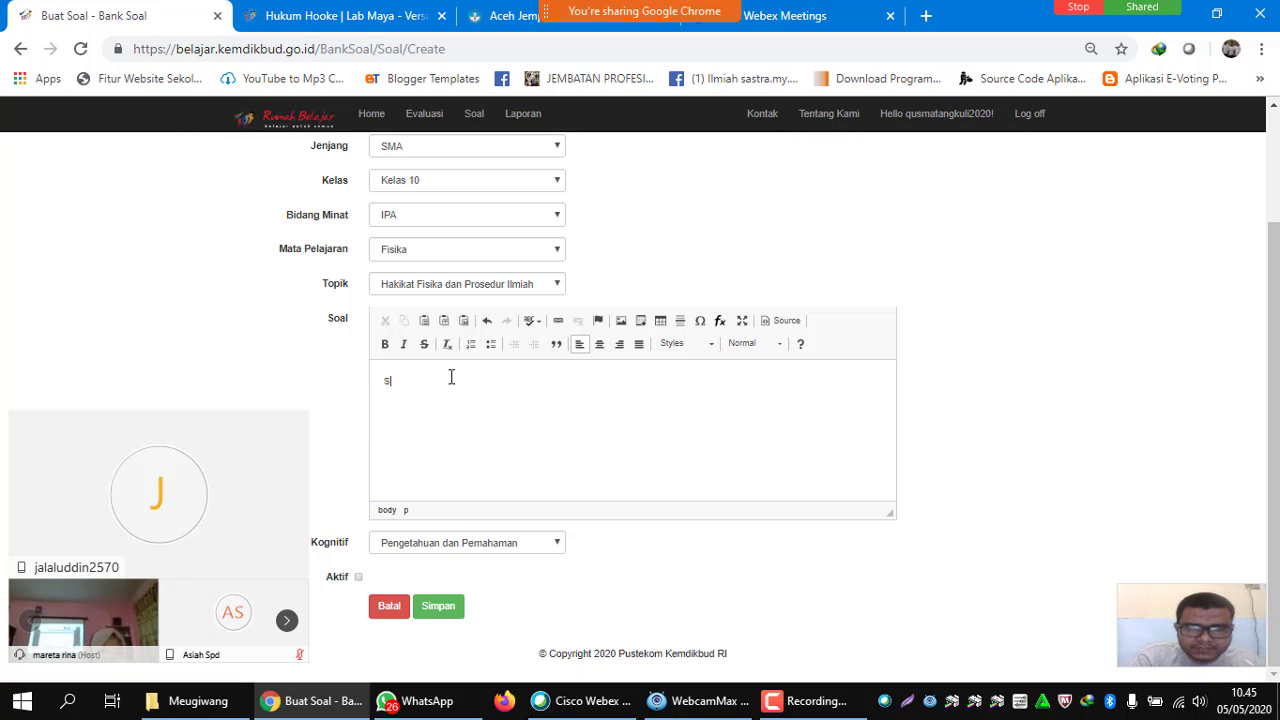
{"action": "type", "text": "utkan...."}
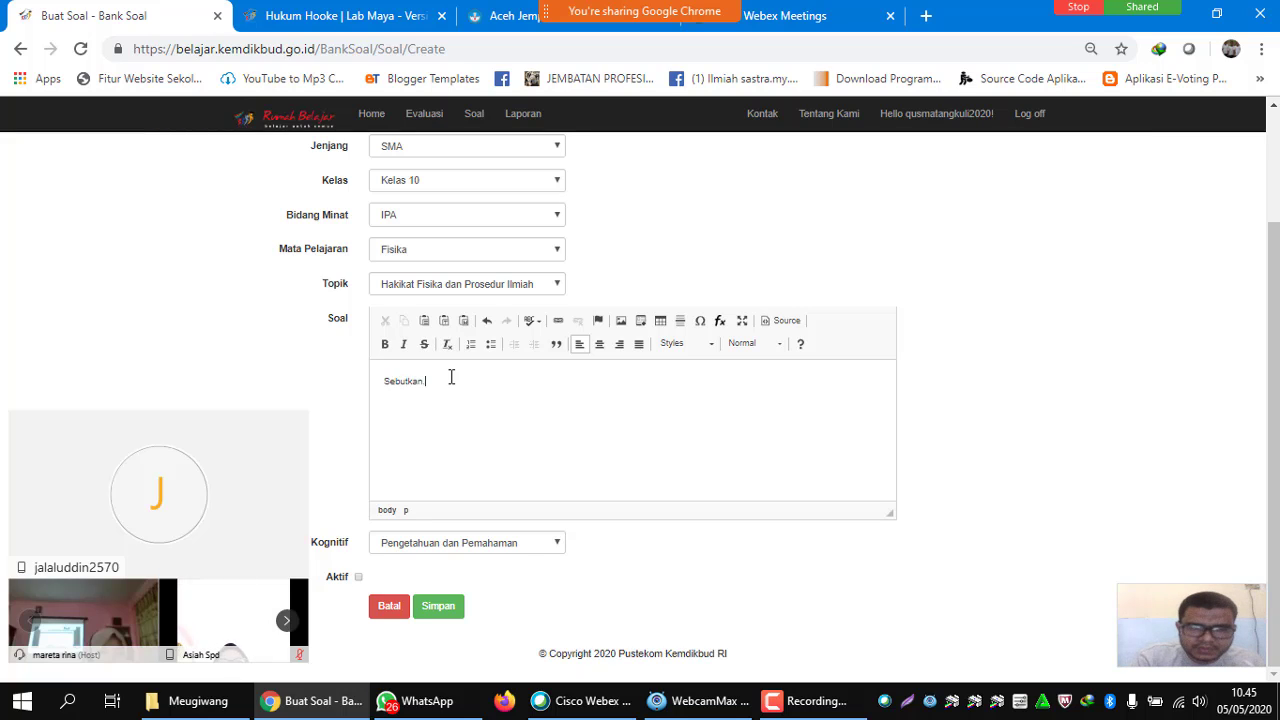
{"action": "left_click", "coordinate": [440, 607]}
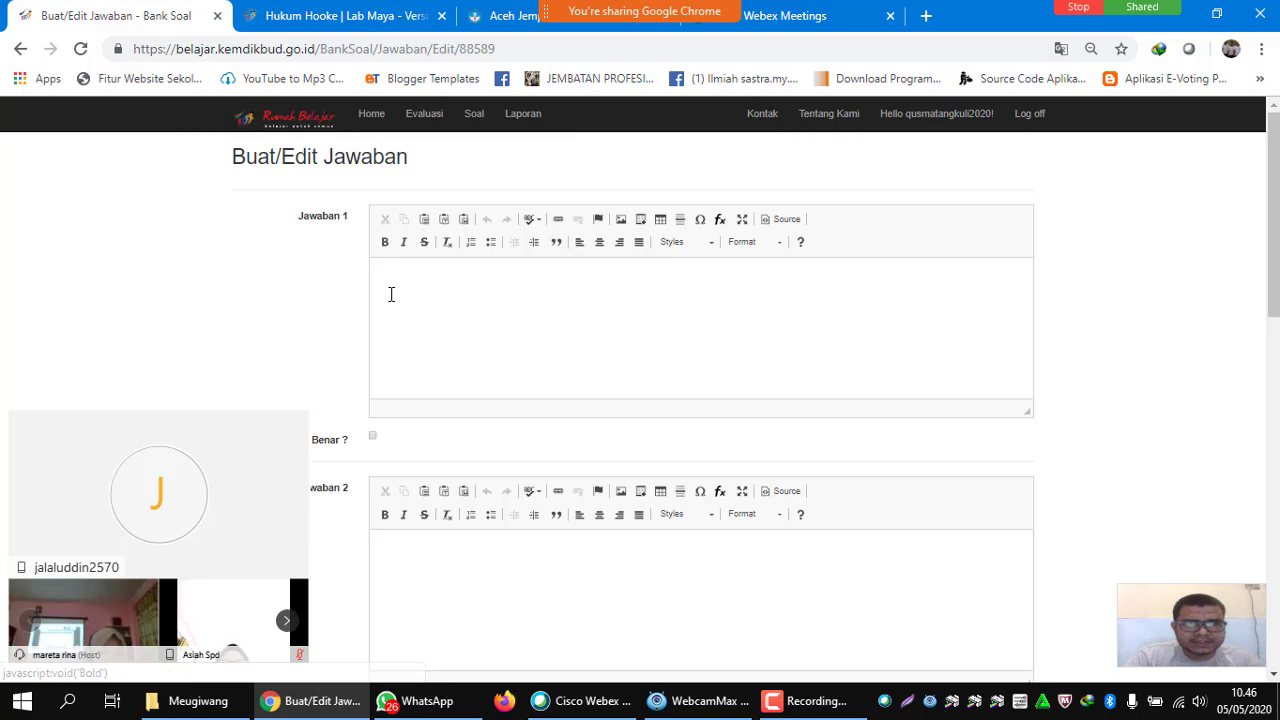
- Enter Bunga as the first answer choice
{"action": "left_click", "coordinate": [391, 294]}
{"action": "scroll", "coordinate": [427, 285], "scroll_direction": "down", "scroll_amount": 2}
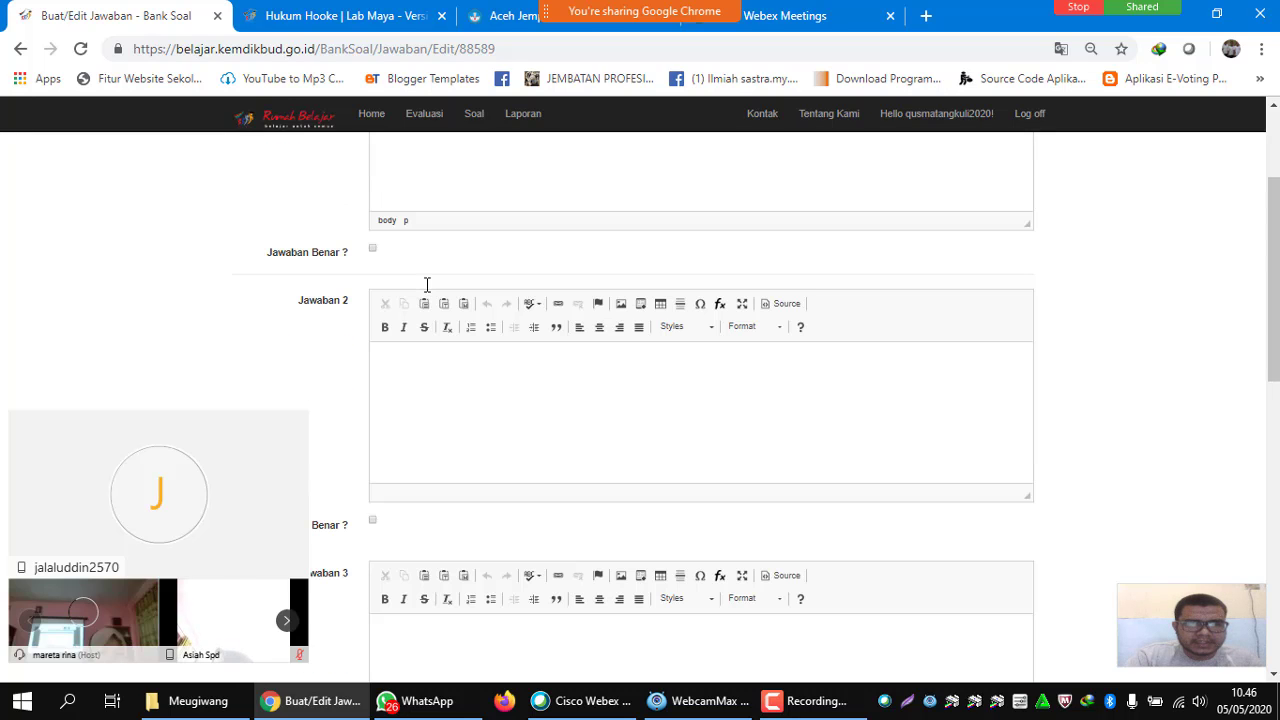
{"action": "scroll", "coordinate": [450, 425], "scroll_direction": "down", "scroll_amount": 3}
{"action": "left_click", "coordinate": [438, 370]}
{"action": "scroll", "coordinate": [489, 492], "scroll_direction": "down", "scroll_amount": 3}
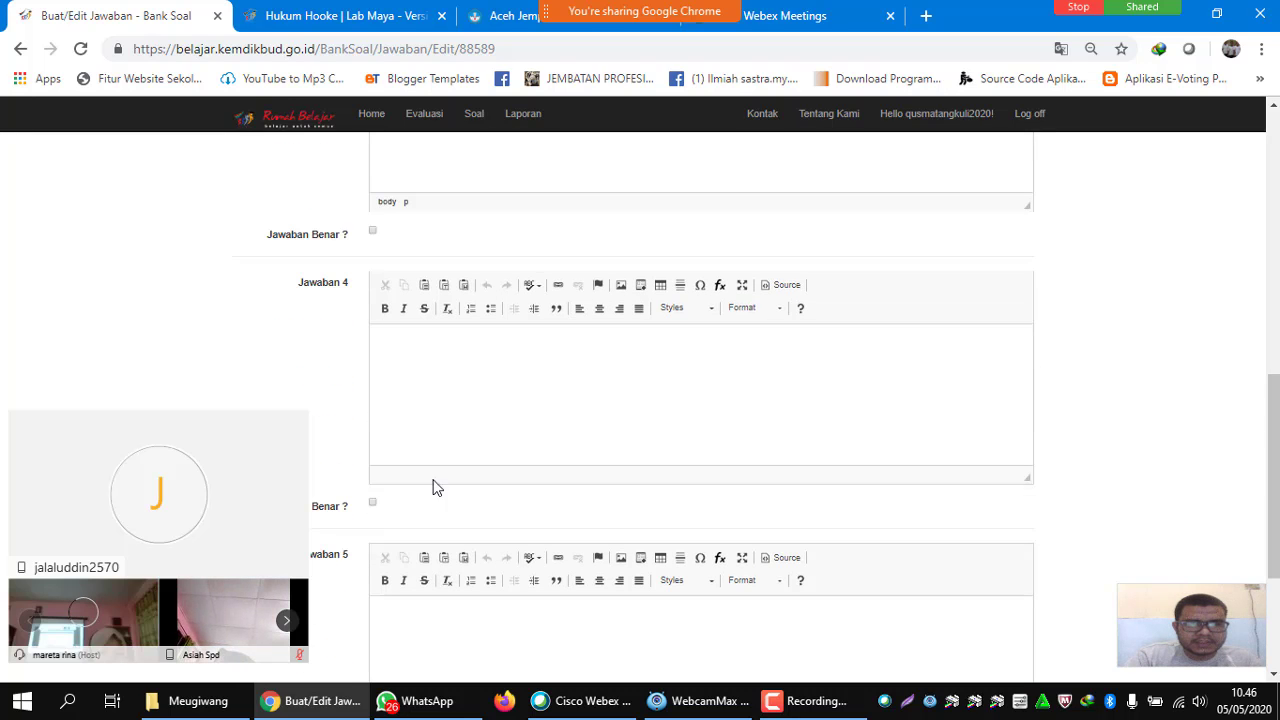
{"action": "left_click", "coordinate": [406, 346]}
{"action": "scroll", "coordinate": [449, 529], "scroll_direction": "down", "scroll_amount": 2}
{"action": "left_click", "coordinate": [423, 463]}
{"action": "scroll", "coordinate": [431, 459], "scroll_direction": "down", "scroll_amount": 1}
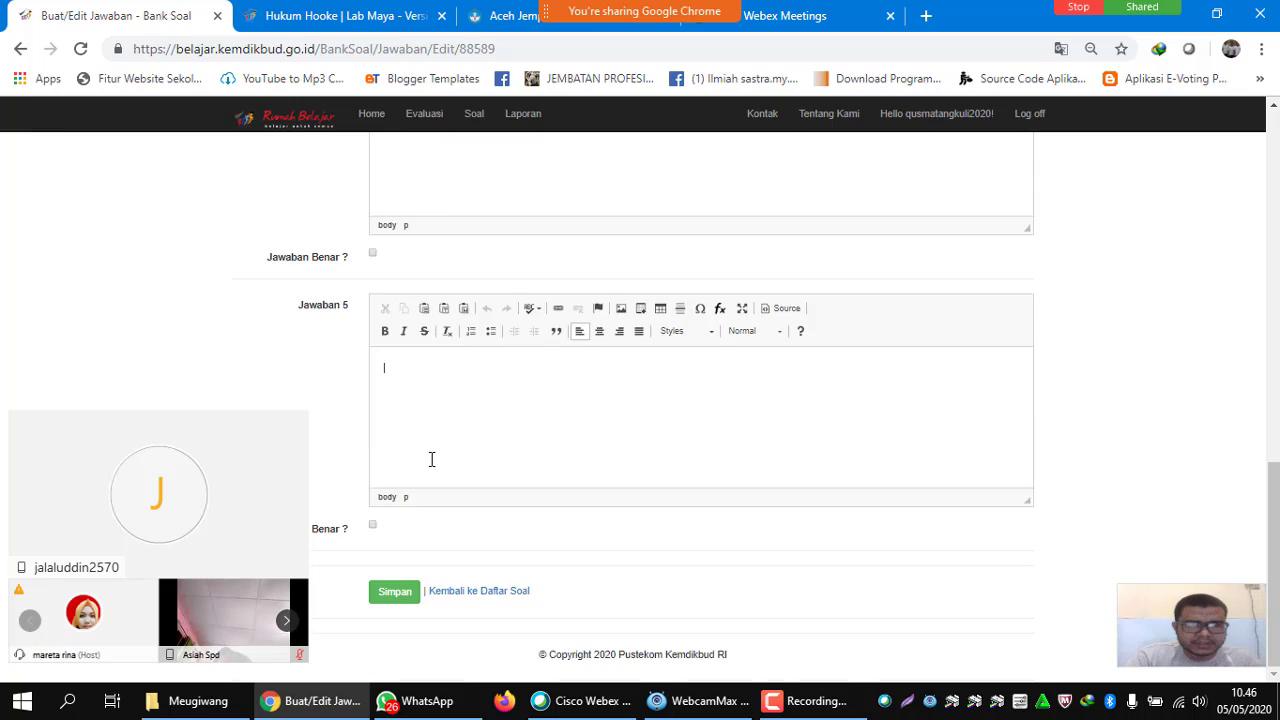
{"action": "scroll", "coordinate": [432, 459], "scroll_direction": "up", "scroll_amount": 10}
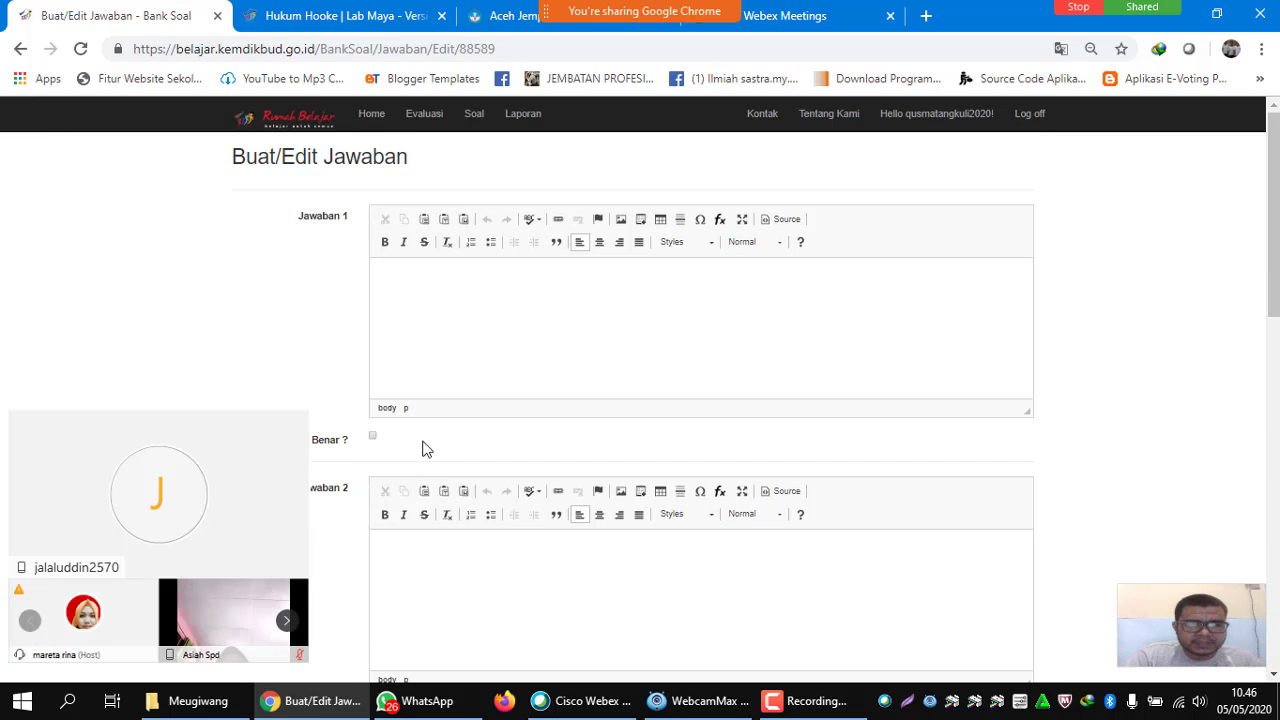
{"action": "scroll", "coordinate": [447, 443], "scroll_direction": "down", "scroll_amount": 1}
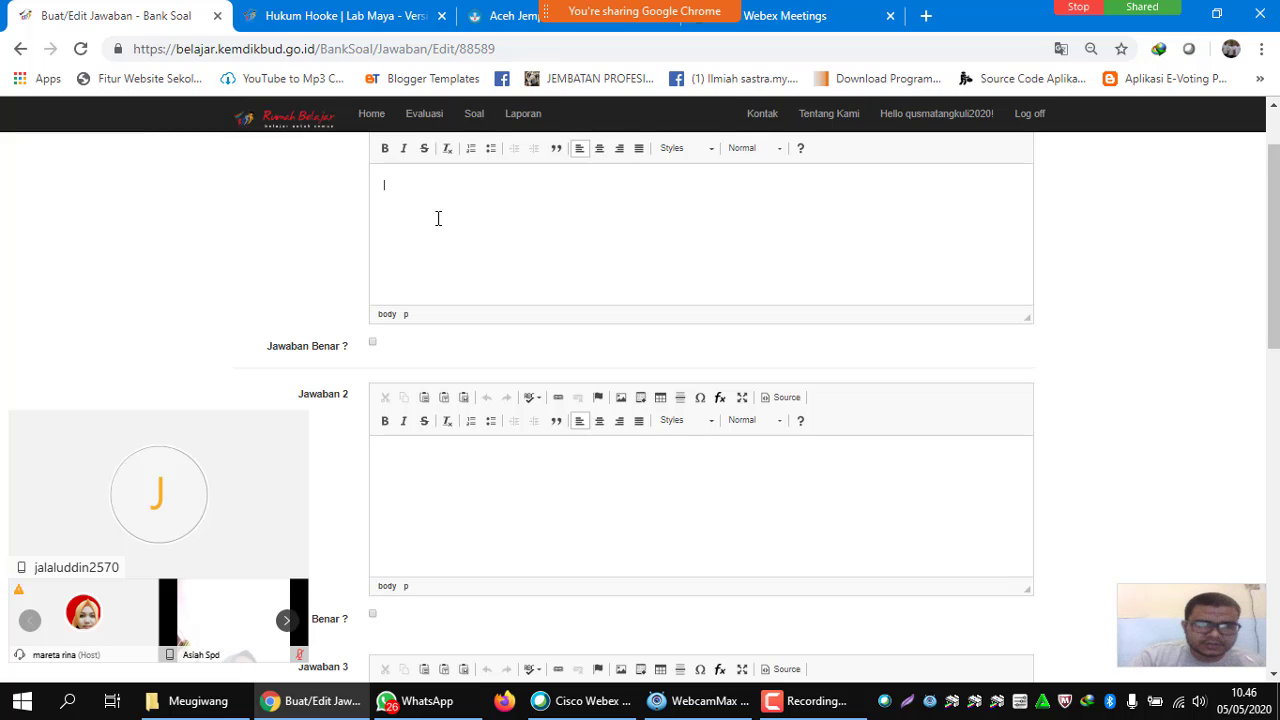
{"action": "scroll", "coordinate": [478, 275], "scroll_direction": "up", "scroll_amount": 1}
{"action": "left_click", "coordinate": [519, 349]}
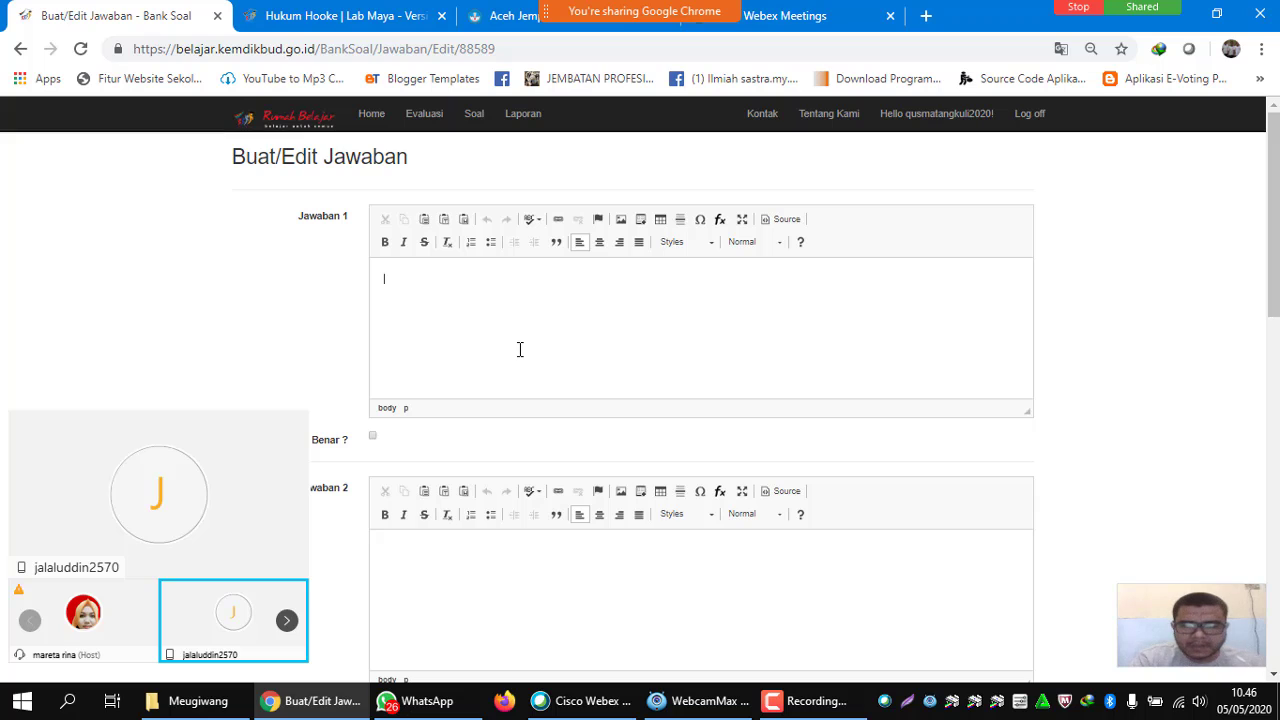
{"action": "type", "text": "Bunga"}
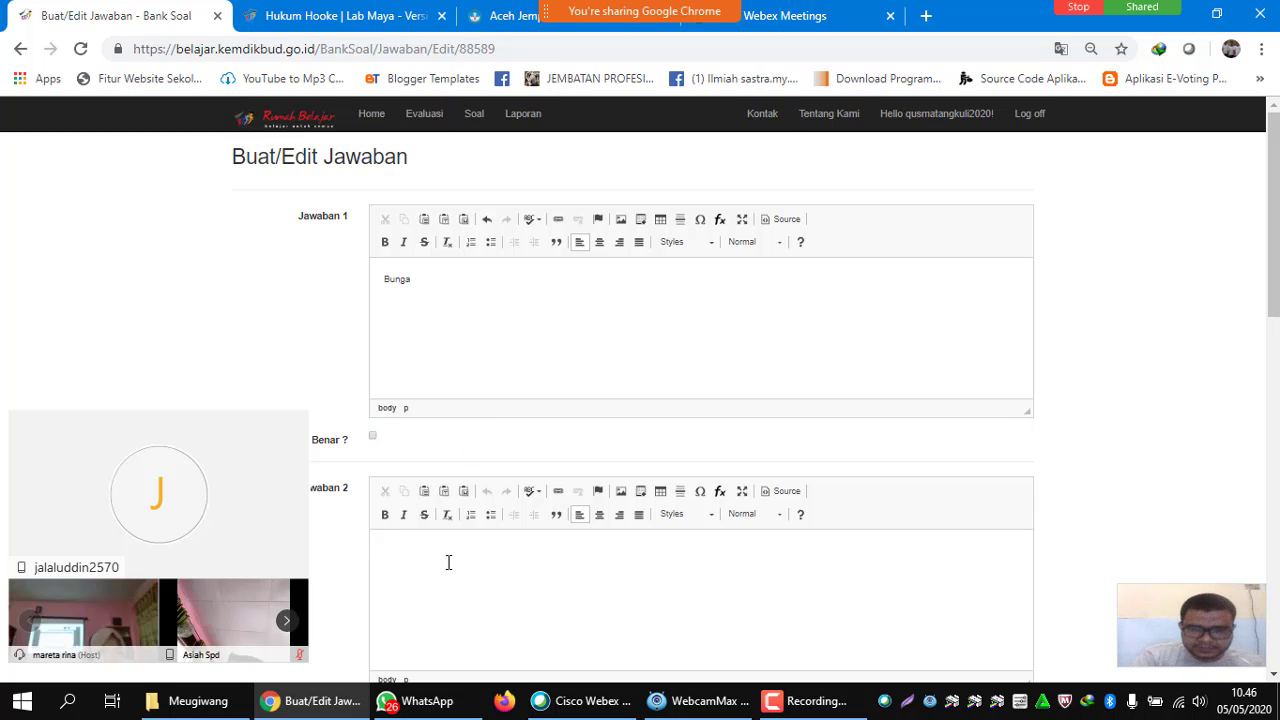
- Fill in the remaining answer choices Rangkai, Teh and Sepatu
{"action": "scroll", "coordinate": [448, 562], "scroll_direction": "down", "scroll_amount": 3}
{"action": "scroll", "coordinate": [463, 614], "scroll_direction": "down", "scroll_amount": 2}
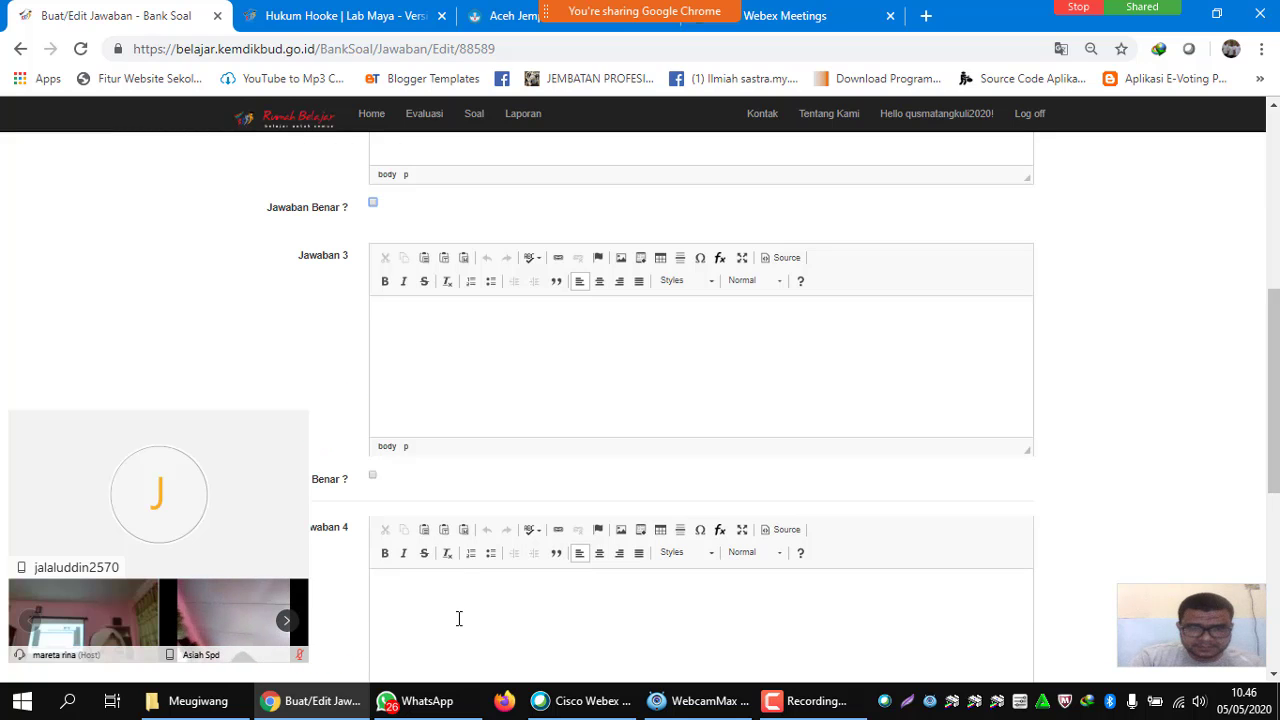
{"action": "left_click", "coordinate": [459, 618]}
{"action": "type", "text": "Tali"}
{"action": "scroll", "coordinate": [465, 618], "scroll_direction": "down", "scroll_amount": 5}
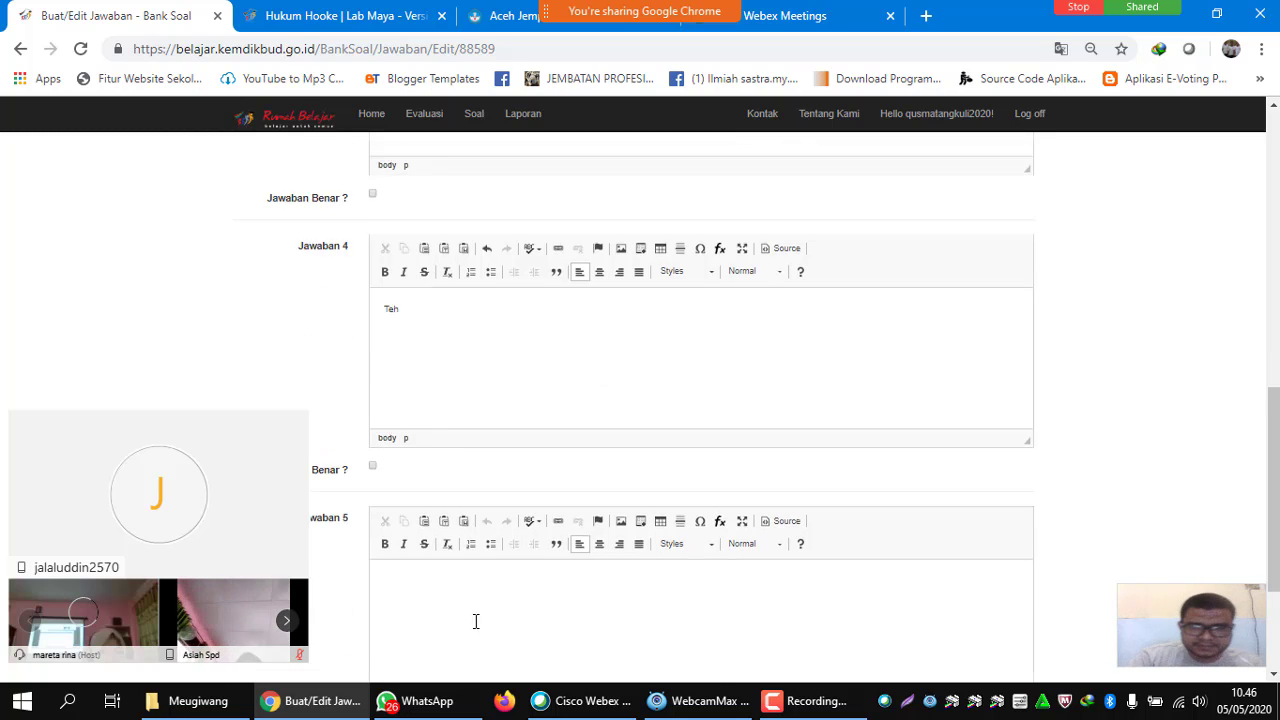
{"action": "left_click", "coordinate": [466, 367]}
{"action": "type", "text": "Sepatu"}
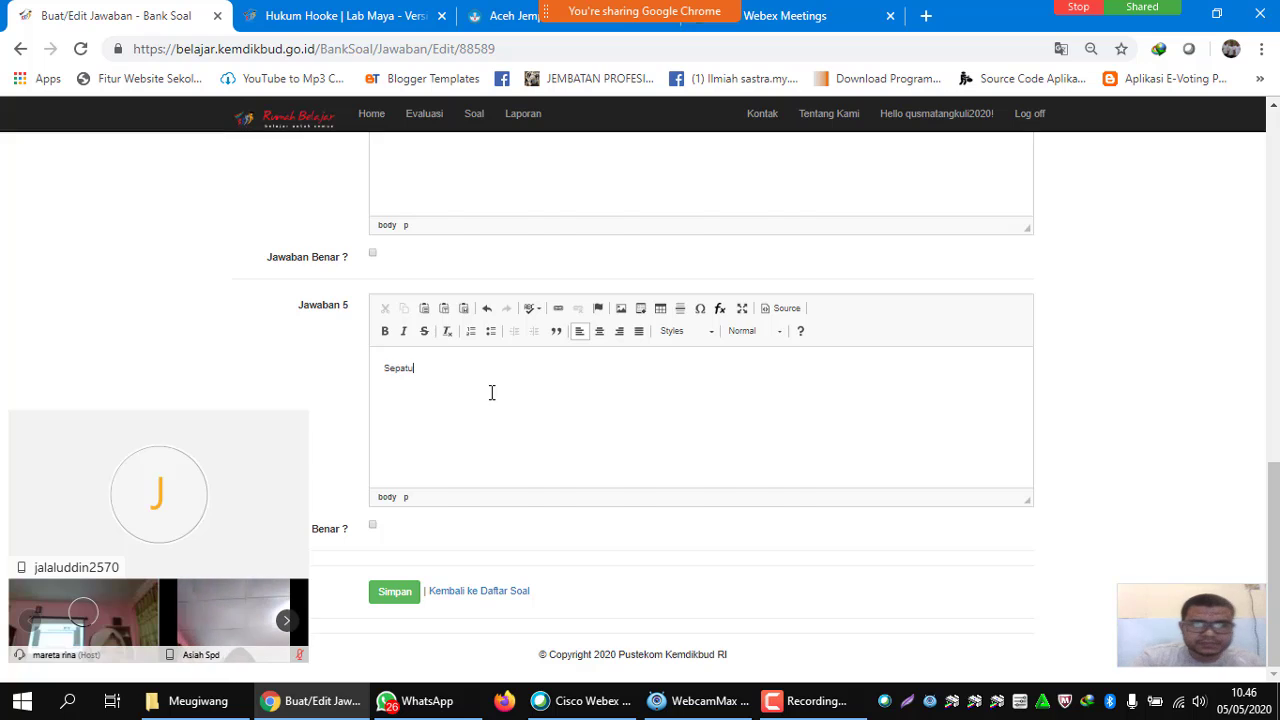
{"action": "scroll", "coordinate": [491, 392], "scroll_direction": "up", "scroll_amount": 5}
{"action": "left_click", "coordinate": [479, 323]}
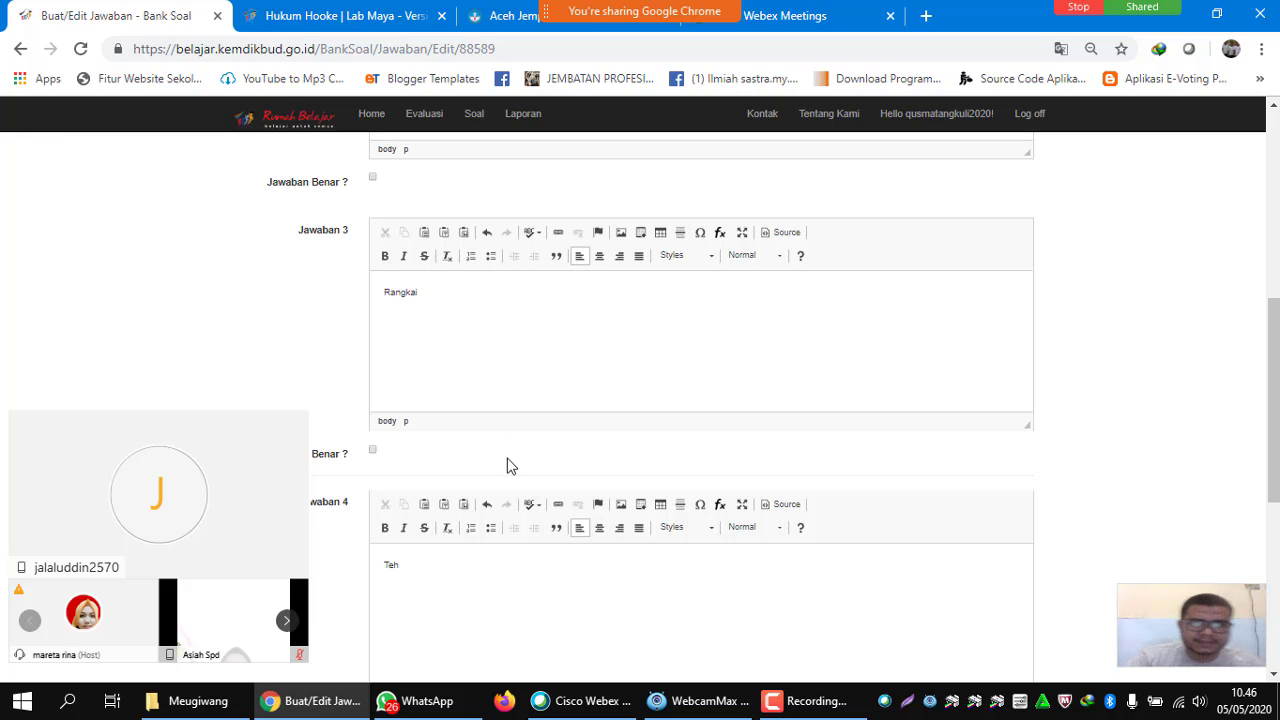
{"action": "scroll", "coordinate": [510, 464], "scroll_direction": "down", "scroll_amount": 5}
{"action": "scroll", "coordinate": [580, 417], "scroll_direction": "up", "scroll_amount": 11}
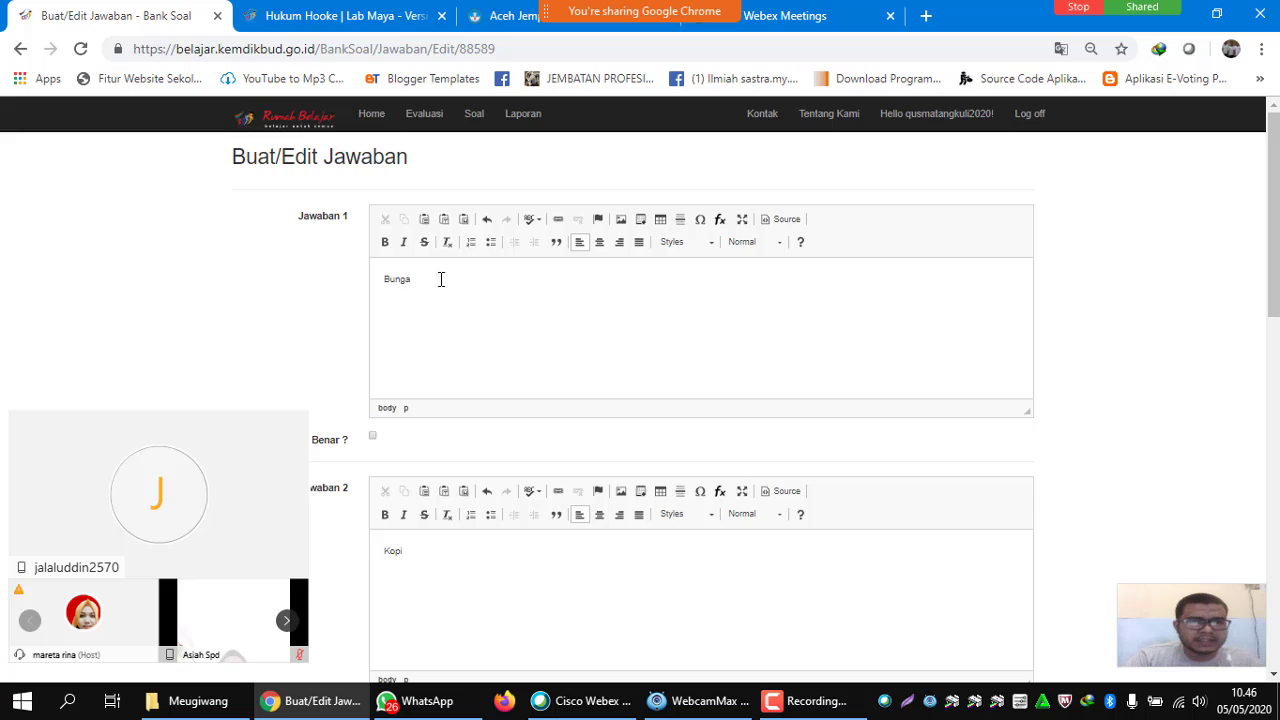
{"action": "scroll", "coordinate": [442, 288], "scroll_direction": "down", "scroll_amount": 2}
{"action": "scroll", "coordinate": [503, 283], "scroll_direction": "up", "scroll_amount": 2}
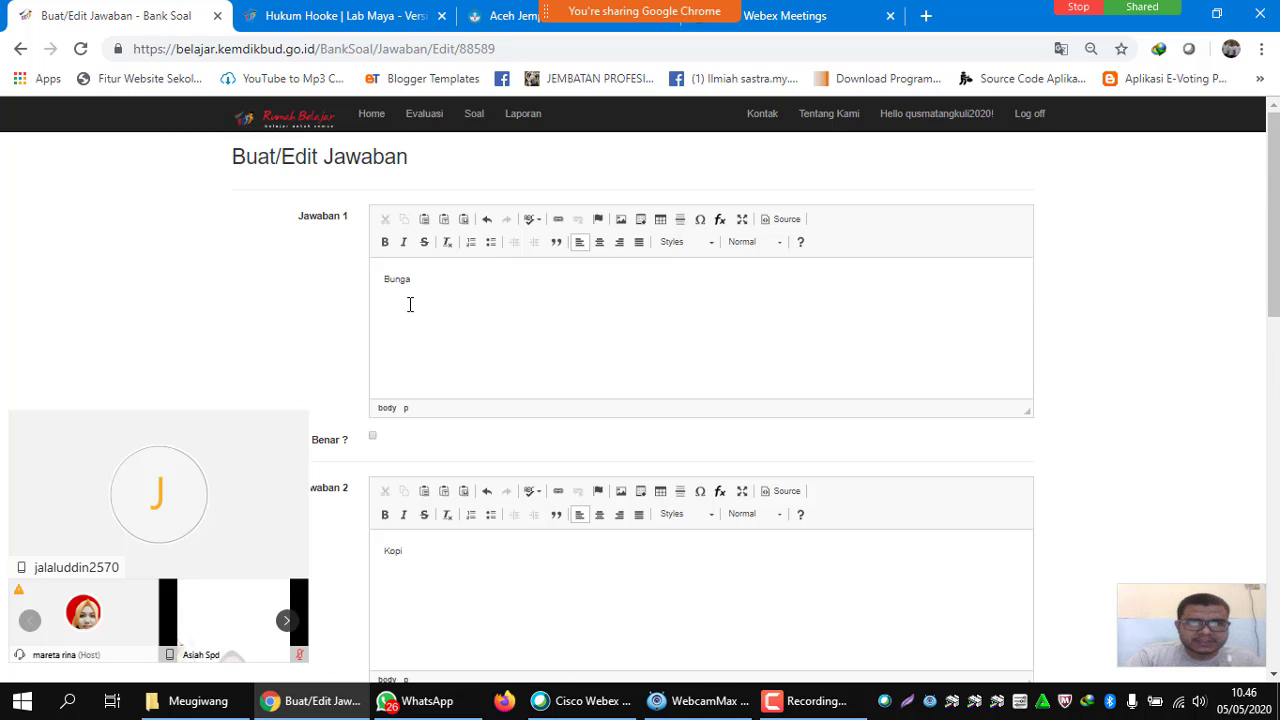
{"action": "scroll", "coordinate": [414, 345], "scroll_direction": "down", "scroll_amount": 2}
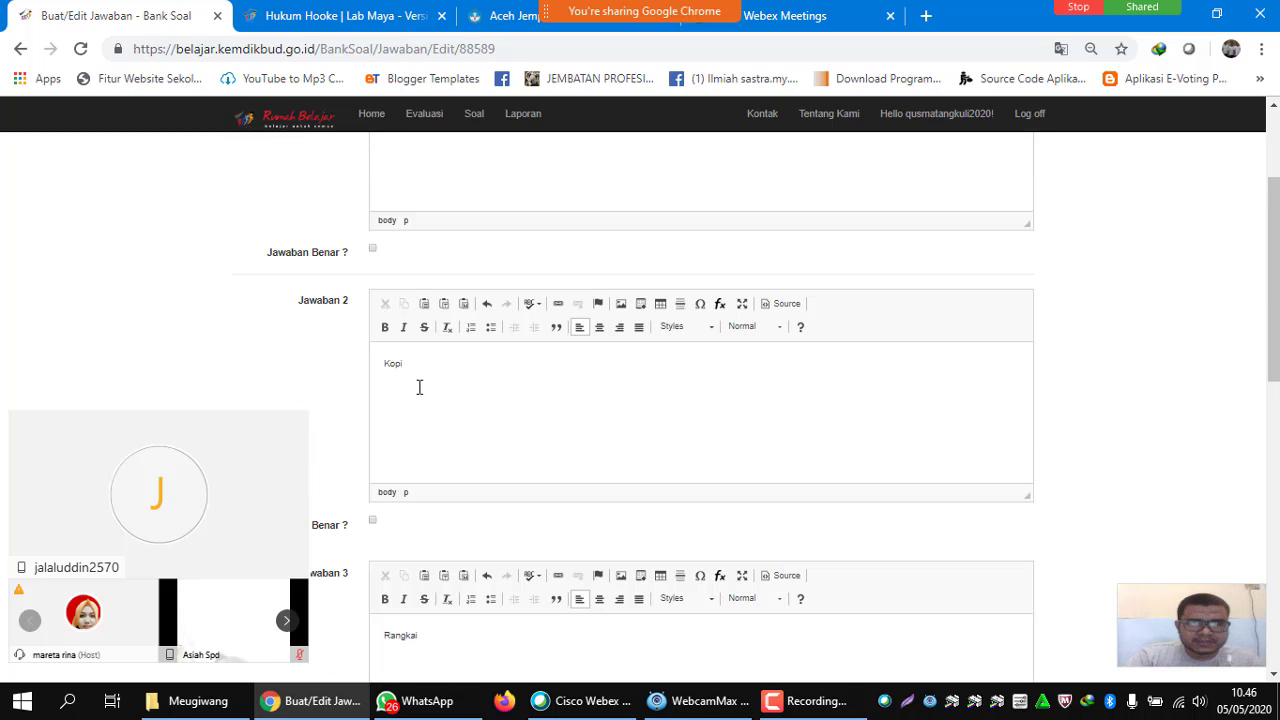
- Mark Bunga as the correct answer and save the five choices
{"action": "left_click", "coordinate": [373, 250]}
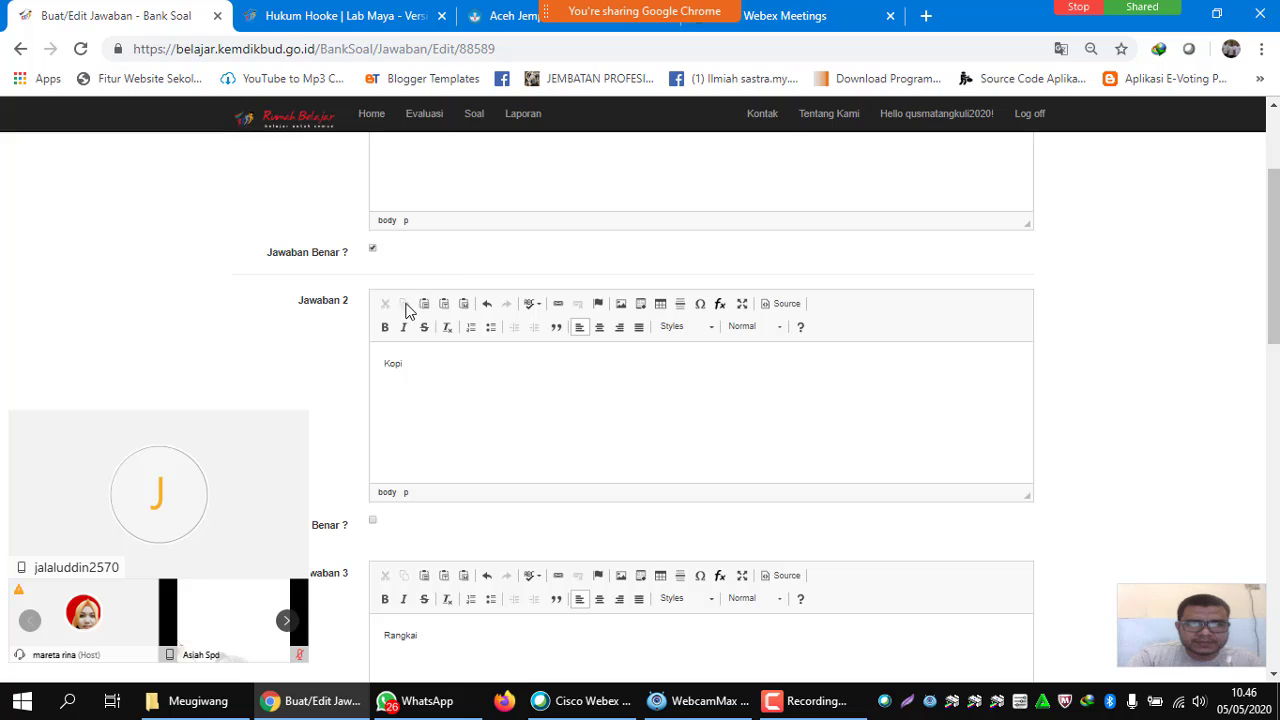
{"action": "scroll", "coordinate": [408, 282], "scroll_direction": "up", "scroll_amount": 1}
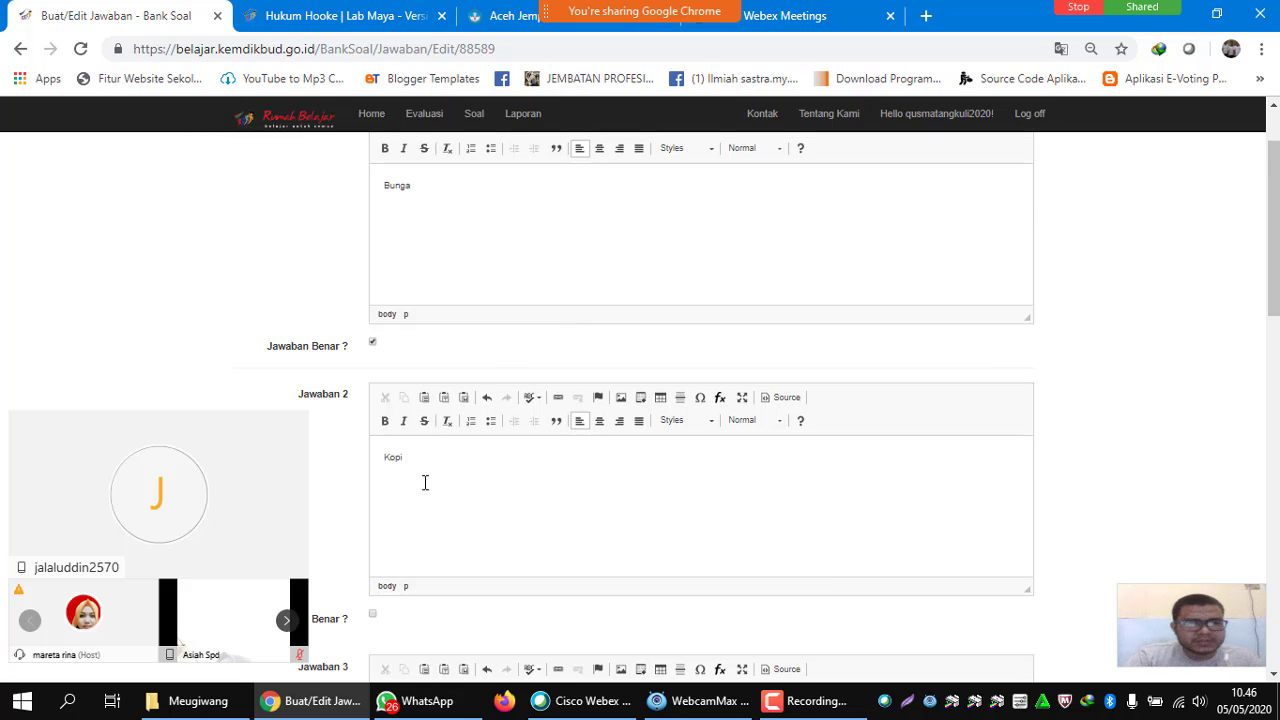
{"action": "scroll", "coordinate": [834, 443], "scroll_direction": "down", "scroll_amount": 4}
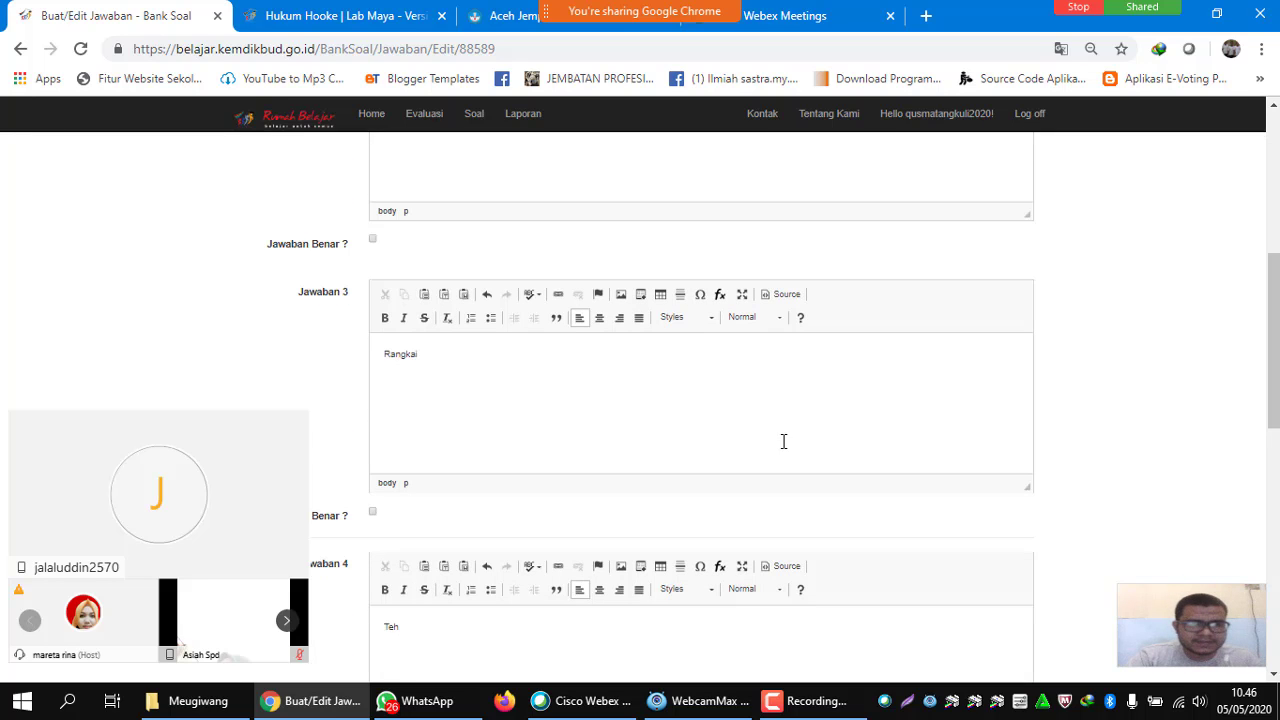
{"action": "scroll", "coordinate": [797, 440], "scroll_direction": "down", "scroll_amount": 3}
{"action": "scroll", "coordinate": [806, 443], "scroll_direction": "down", "scroll_amount": 5}
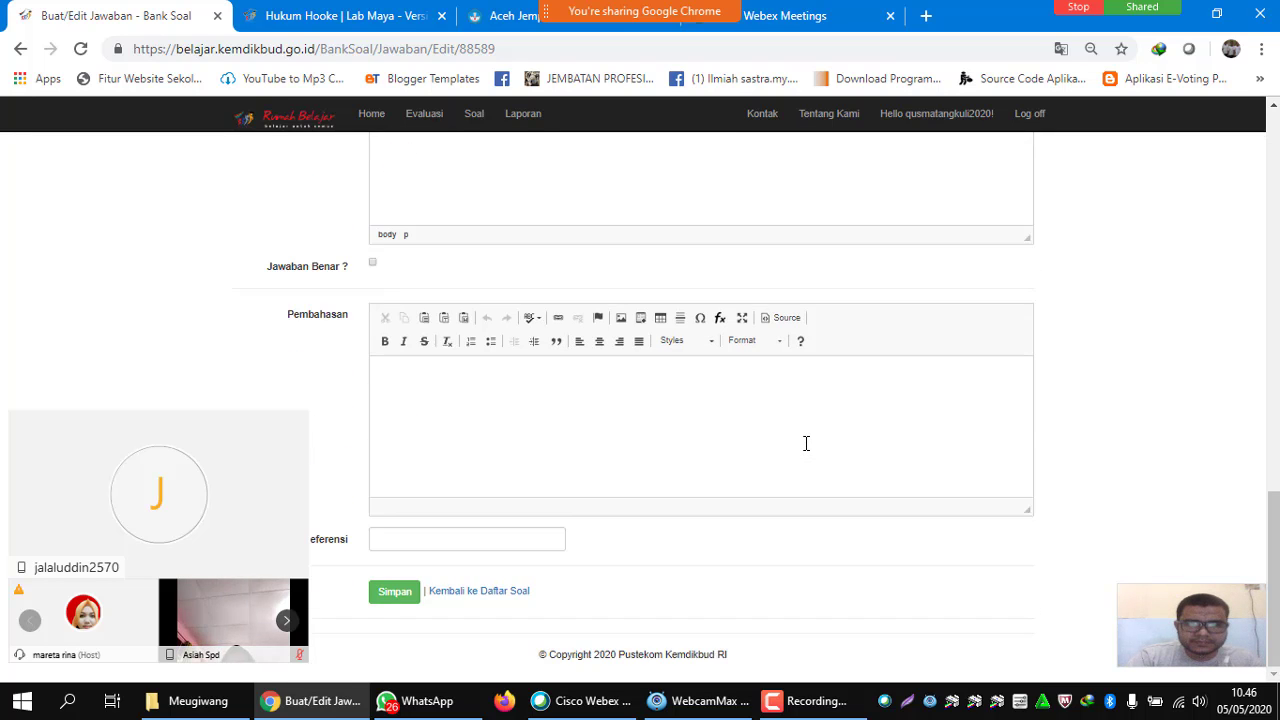
{"action": "scroll", "coordinate": [806, 437], "scroll_direction": "up", "scroll_amount": 1}
{"action": "scroll", "coordinate": [806, 437], "scroll_direction": "down", "scroll_amount": 1}
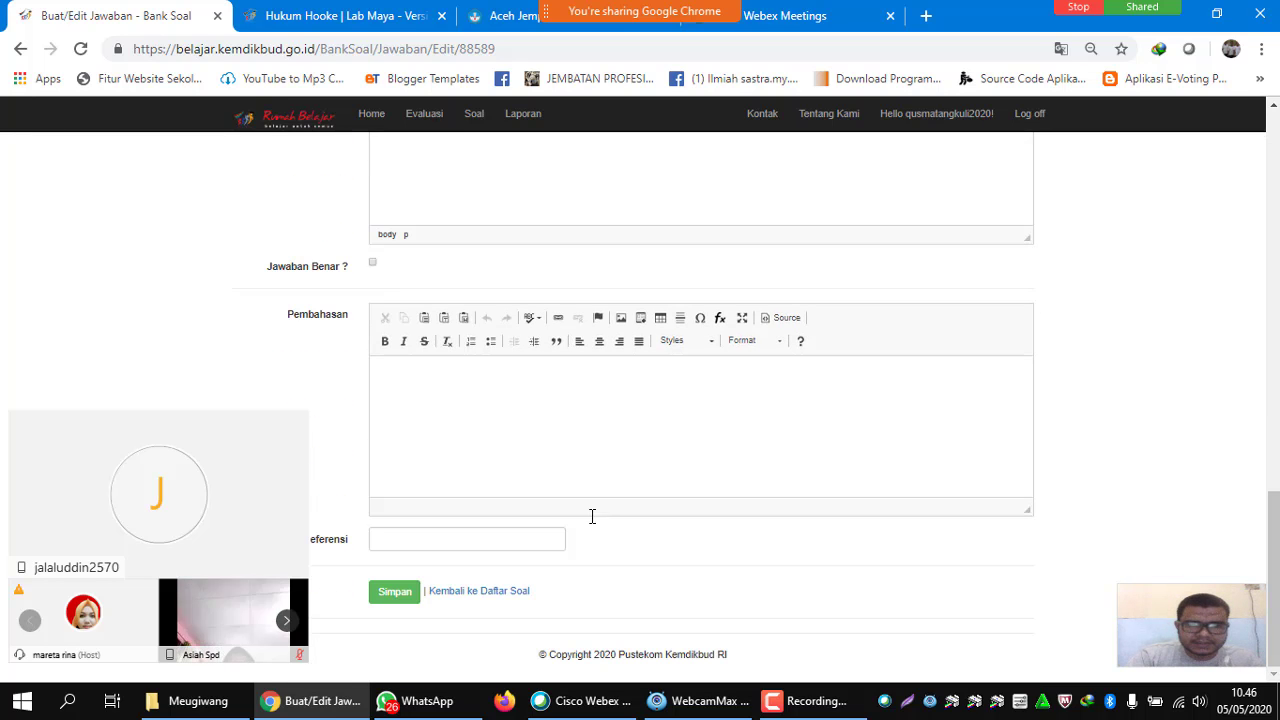
{"action": "left_click", "coordinate": [396, 592]}
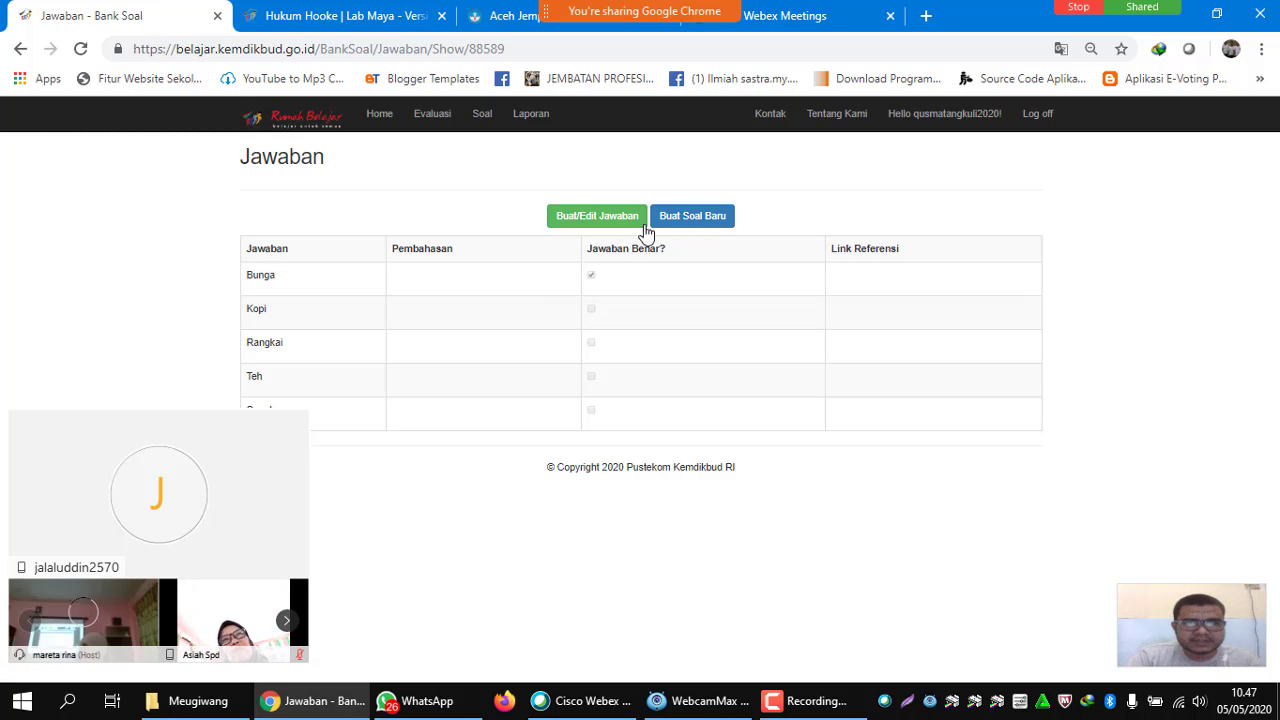
- Revisit the Buat/Edit Jawaban form, then go back to the Soal Saya question list
{"action": "left_click", "coordinate": [701, 225]}
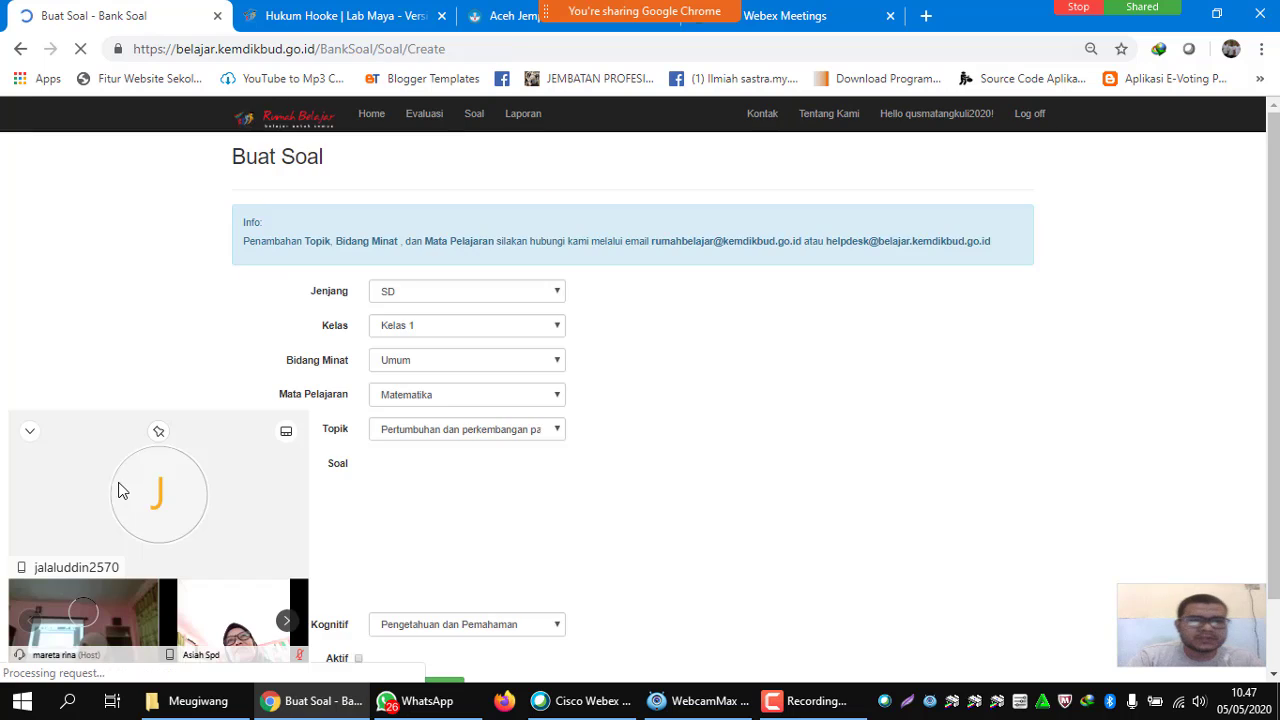
{"action": "scroll", "coordinate": [98, 289], "scroll_direction": "down", "scroll_amount": 3}
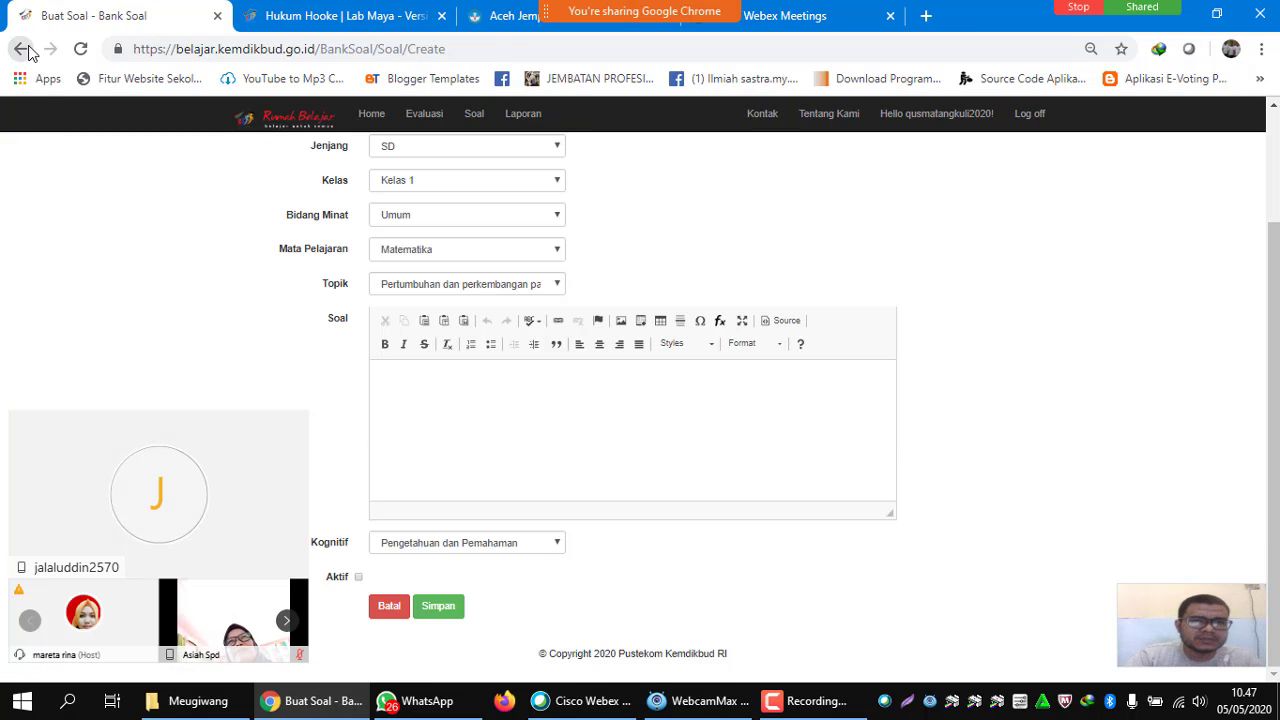
{"action": "left_click", "coordinate": [440, 606]}
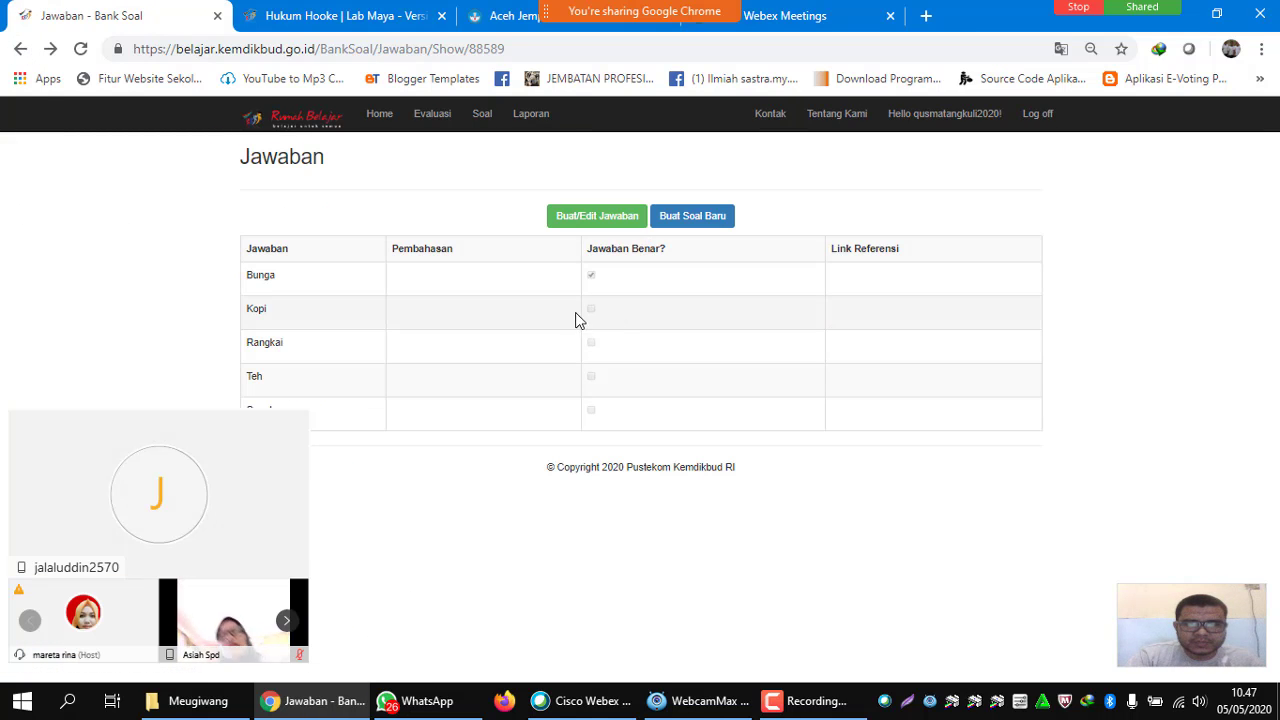
{"action": "left_click", "coordinate": [590, 220]}
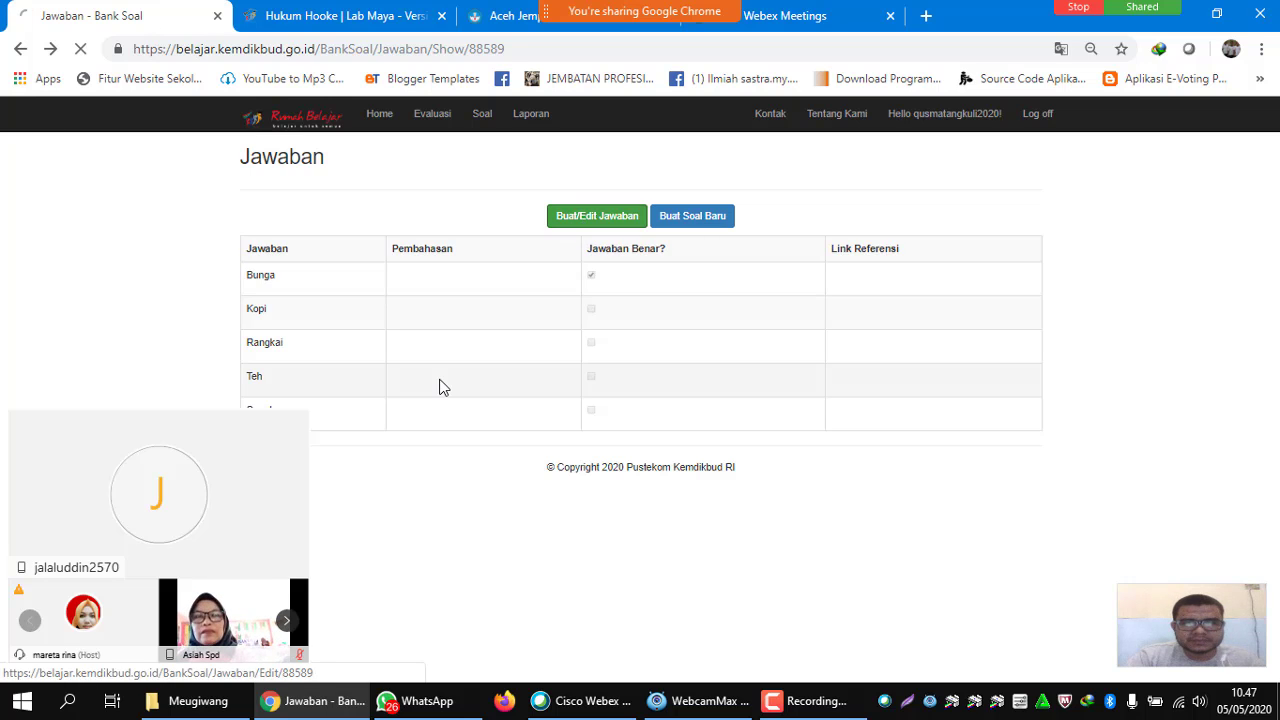
{"action": "scroll", "coordinate": [480, 336], "scroll_direction": "down", "scroll_amount": 5}
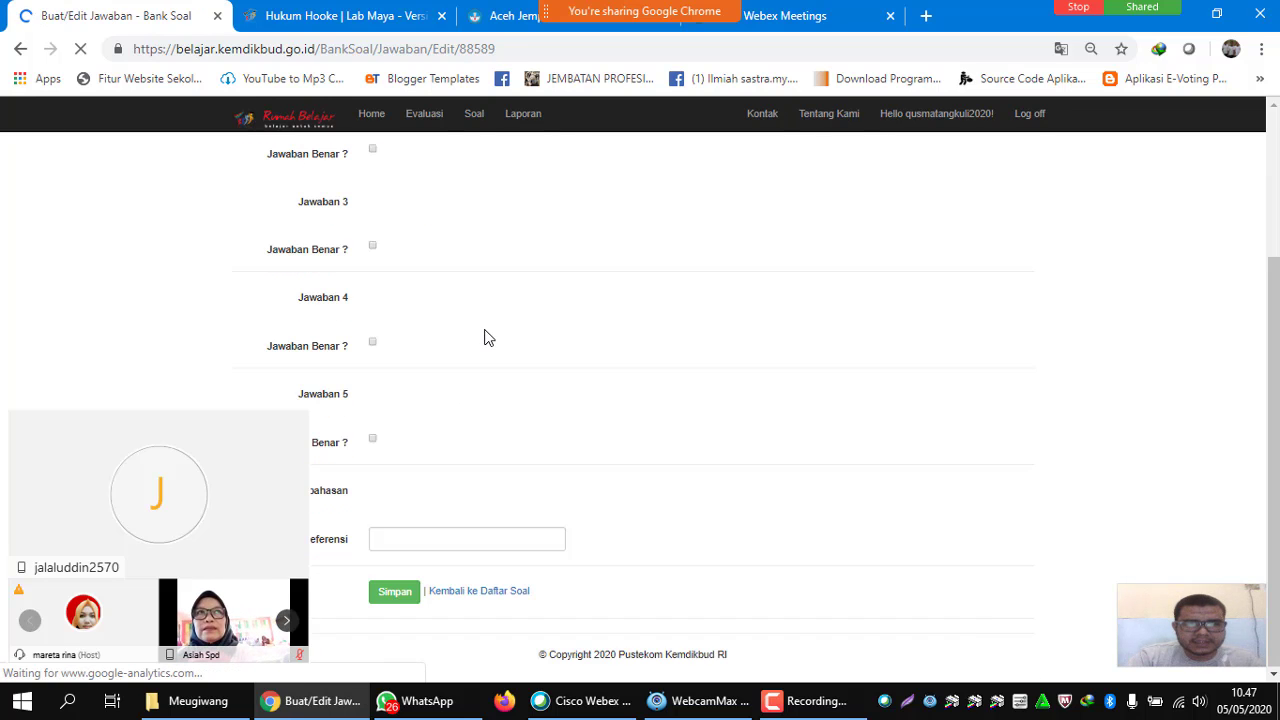
{"action": "scroll", "coordinate": [469, 511], "scroll_direction": "down", "scroll_amount": 15}
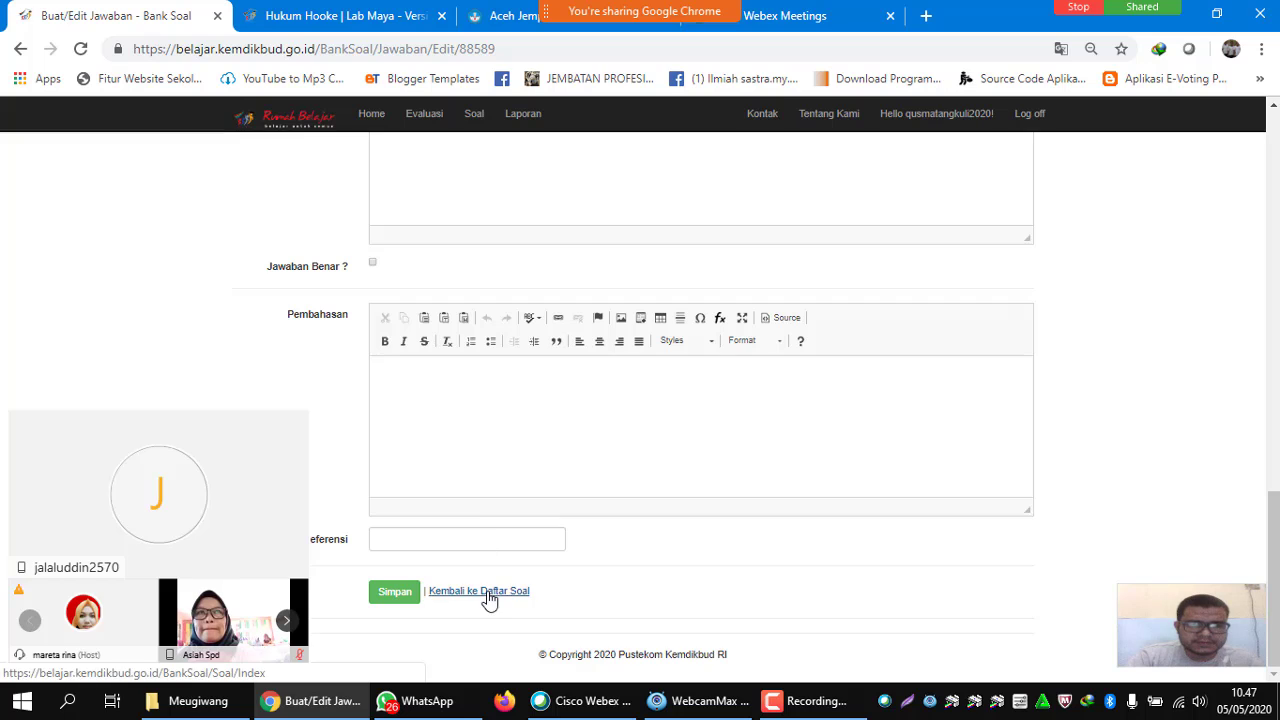
{"action": "left_click", "coordinate": [487, 591]}
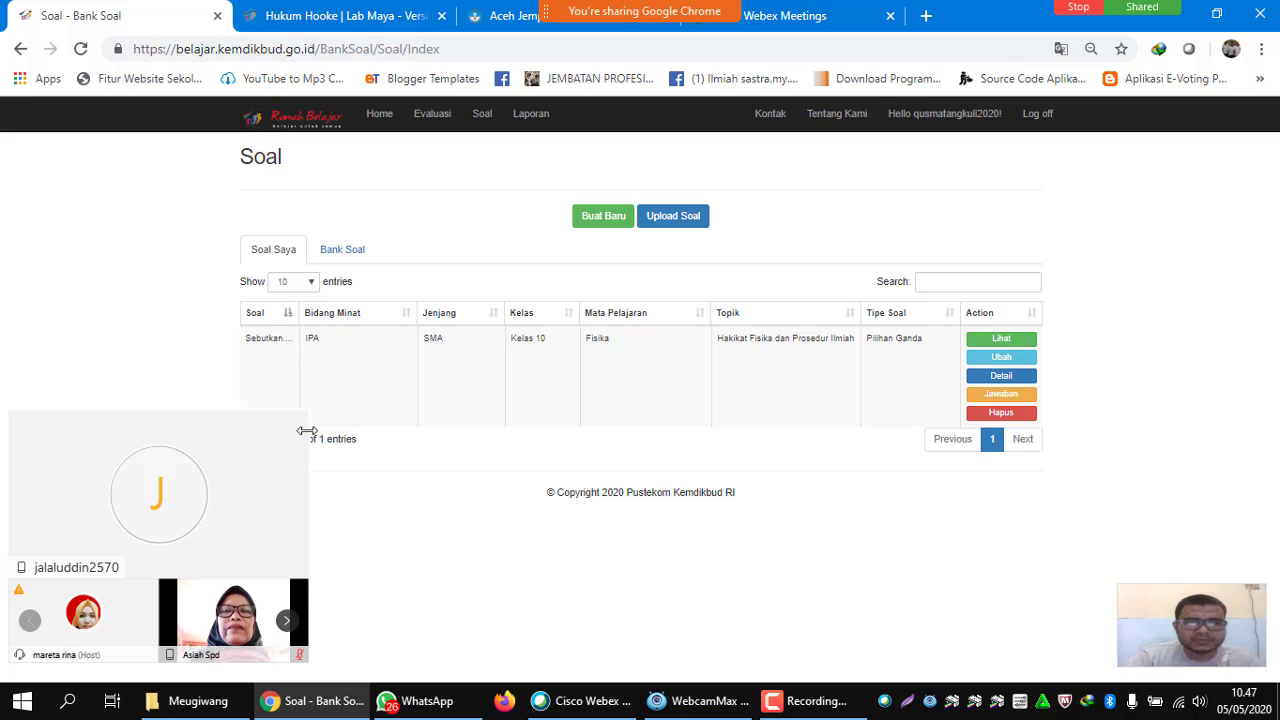
- Check Bank Soal and Soal Saya, then go back through history to the portal home page
{"action": "left_click", "coordinate": [340, 250]}
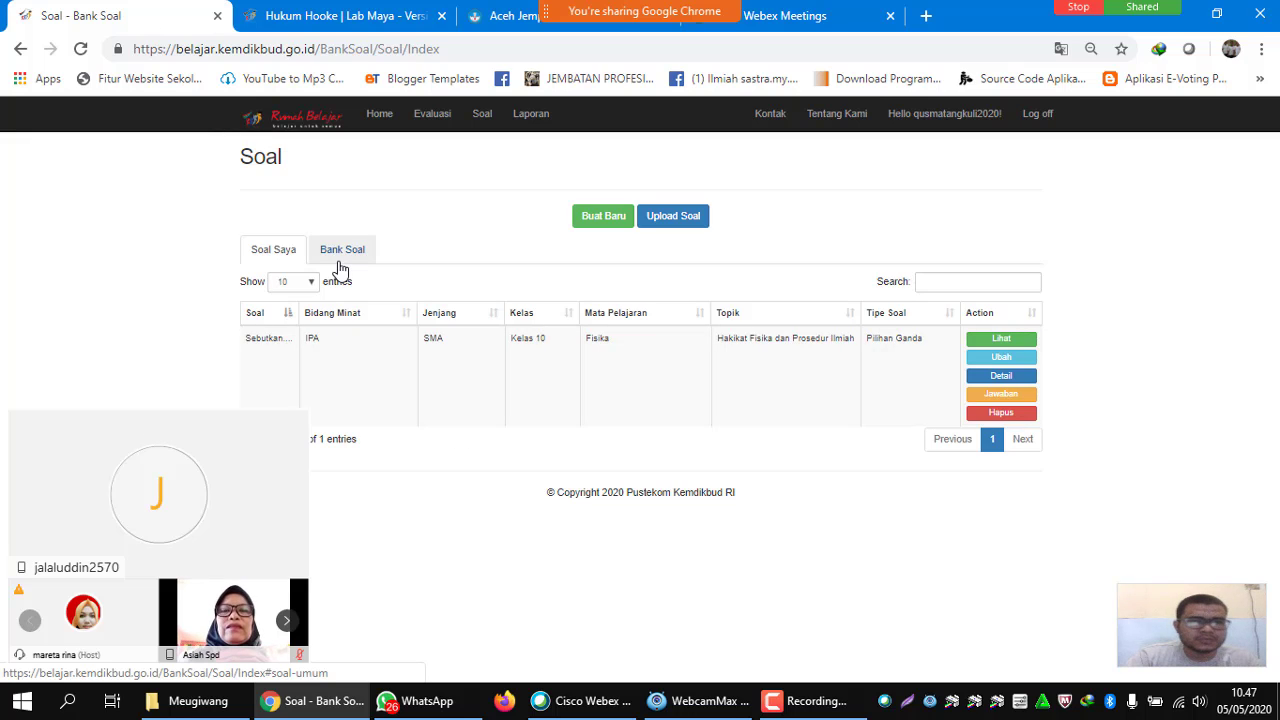
{"action": "left_click", "coordinate": [279, 252]}
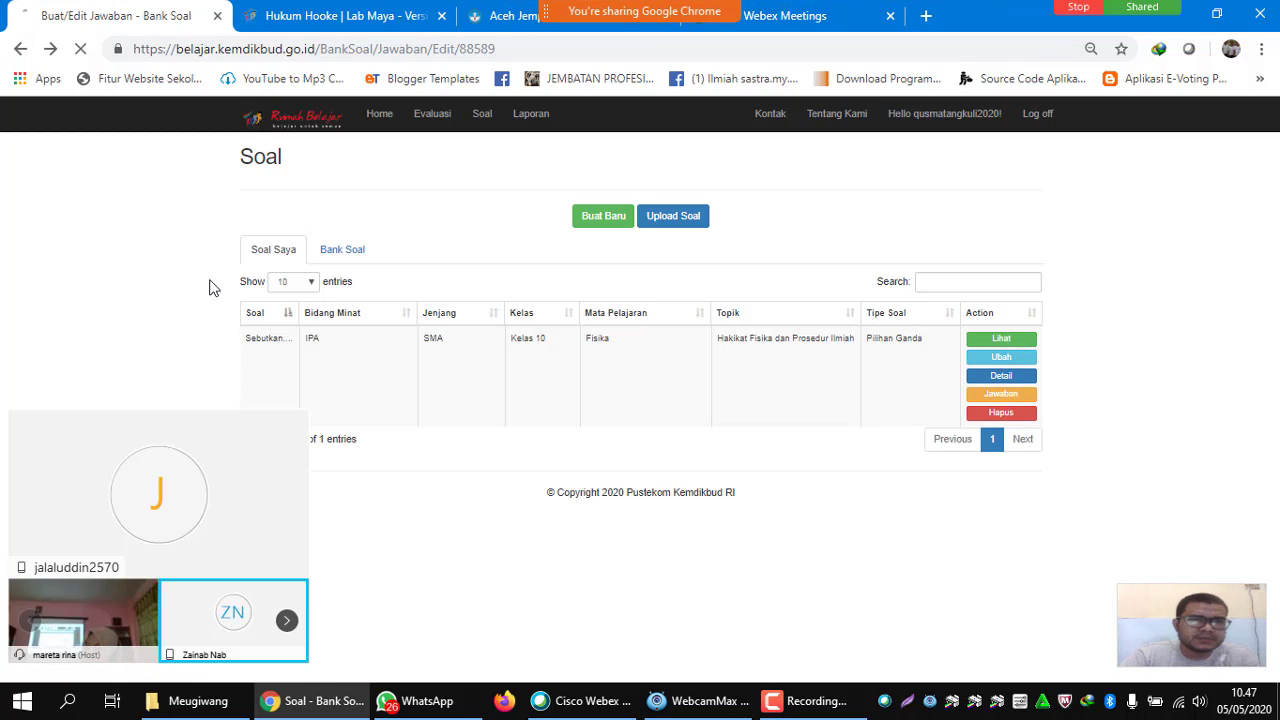
{"action": "left_click", "coordinate": [18, 48]}
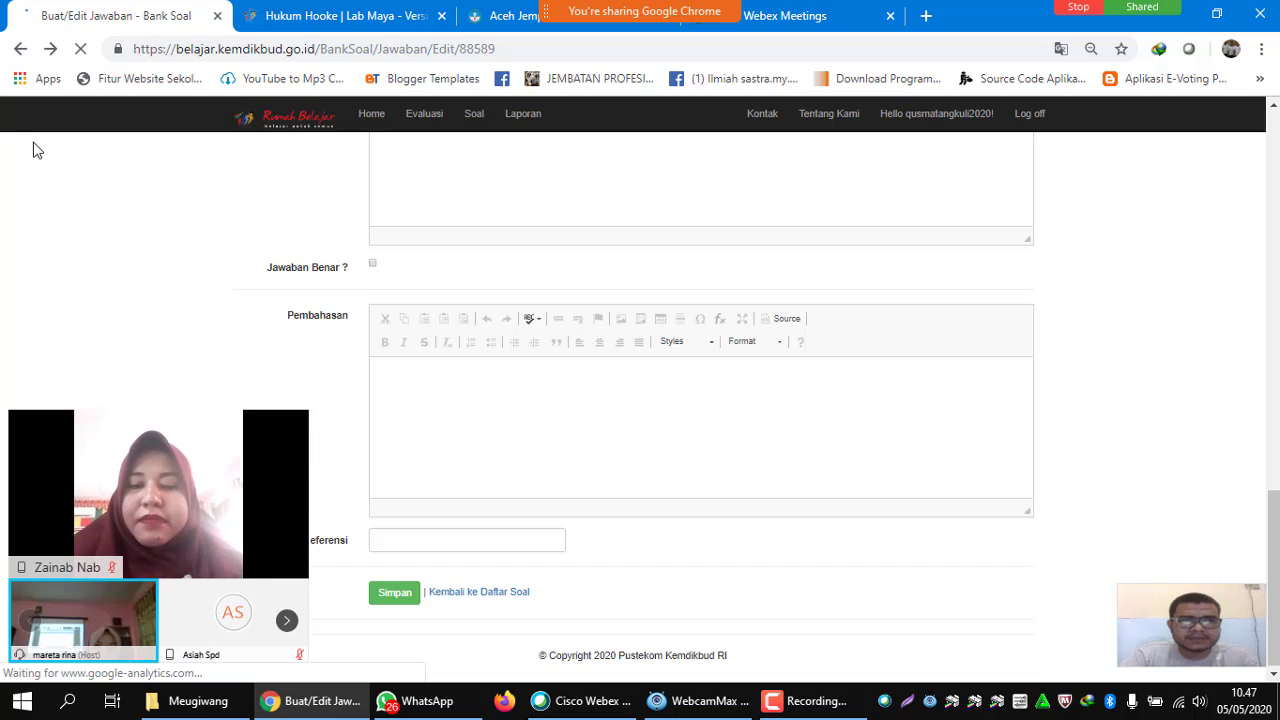
{"action": "left_click", "coordinate": [15, 48]}
{"action": "left_click", "coordinate": [20, 48]}
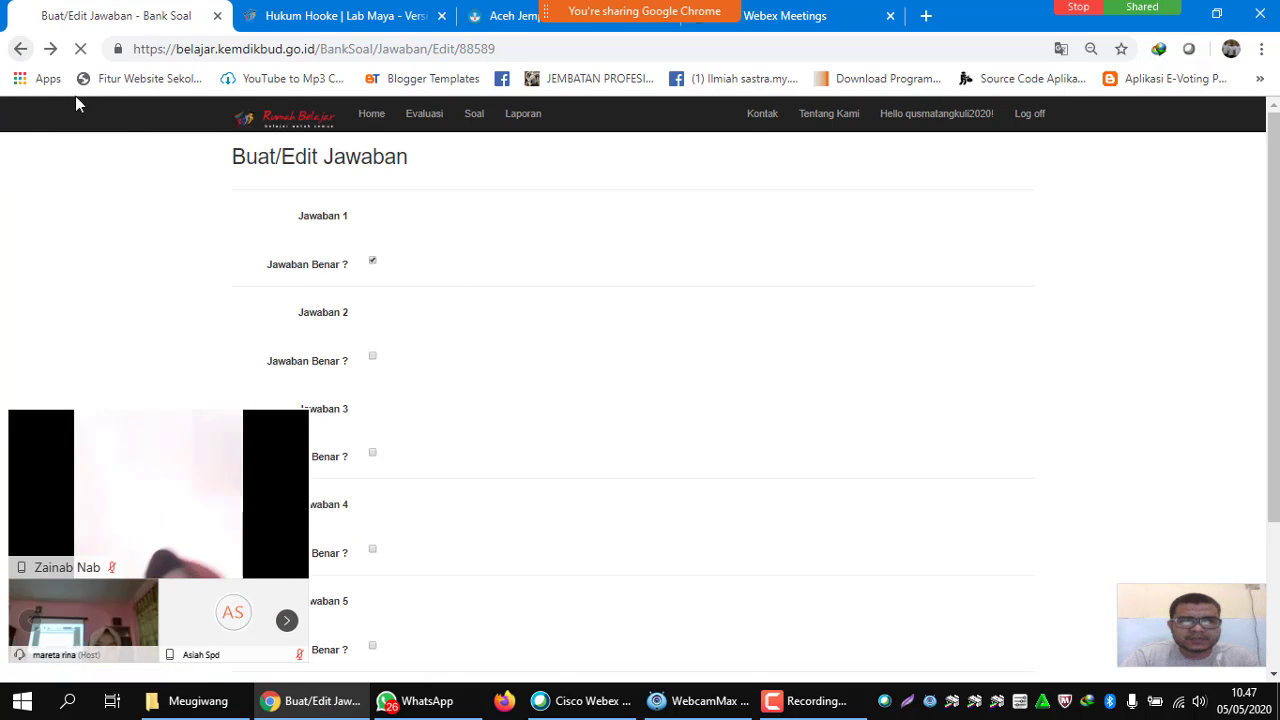
{"action": "left_click", "coordinate": [19, 48]}
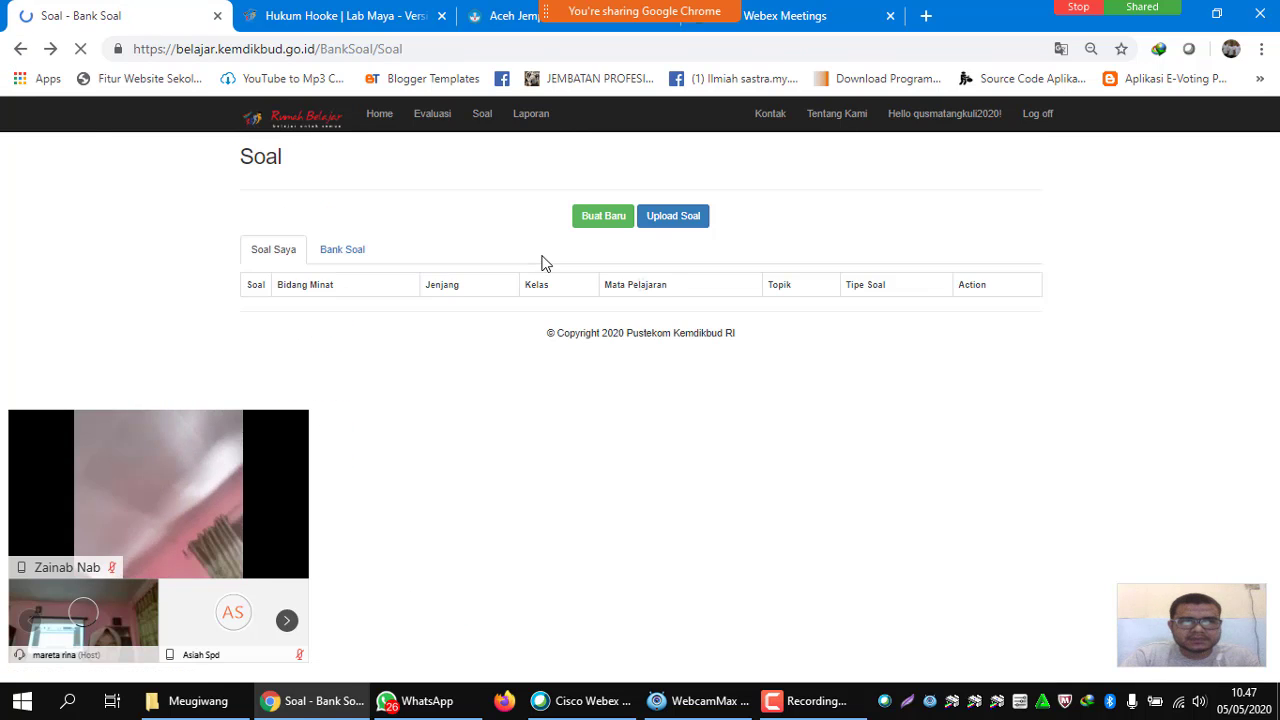
{"action": "left_click", "coordinate": [20, 48]}
{"action": "left_click", "coordinate": [20, 48]}
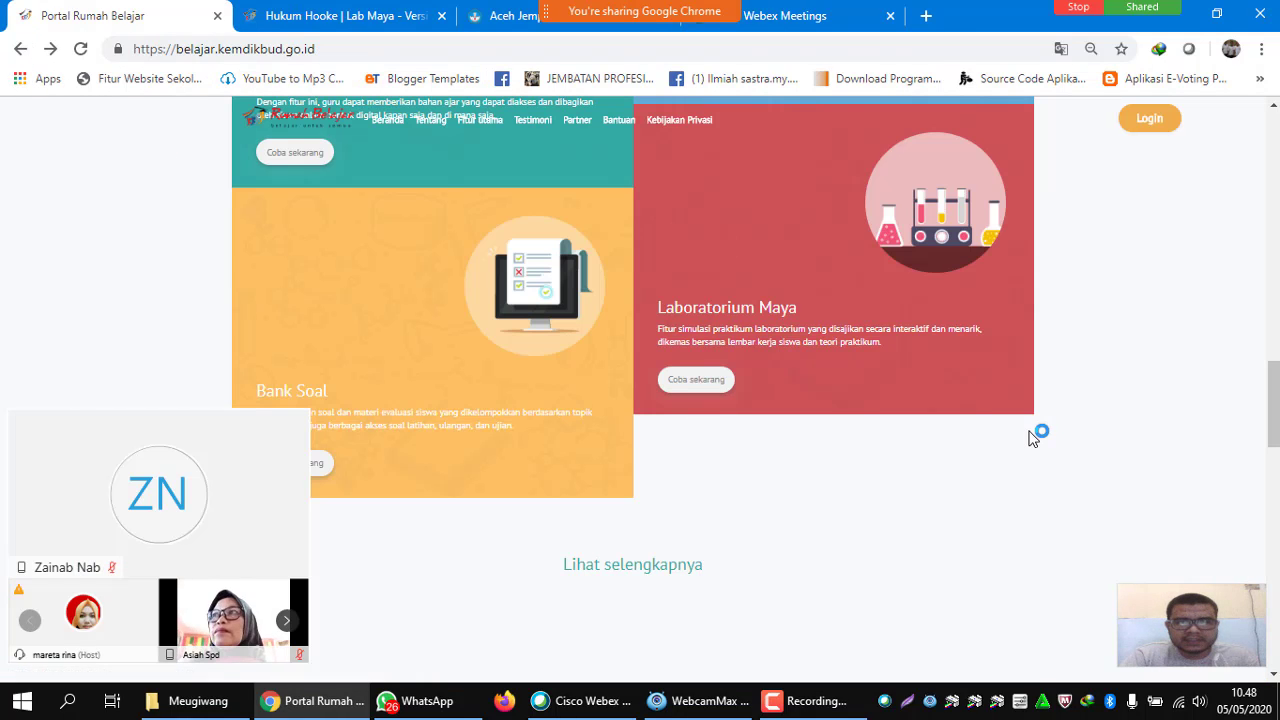
- Expand Fitur Pendukung and open Pengembangan Keprofesian Berkelanjutan to reach SimpaTIK
{"action": "scroll", "coordinate": [1008, 439], "scroll_direction": "up", "scroll_amount": 2}
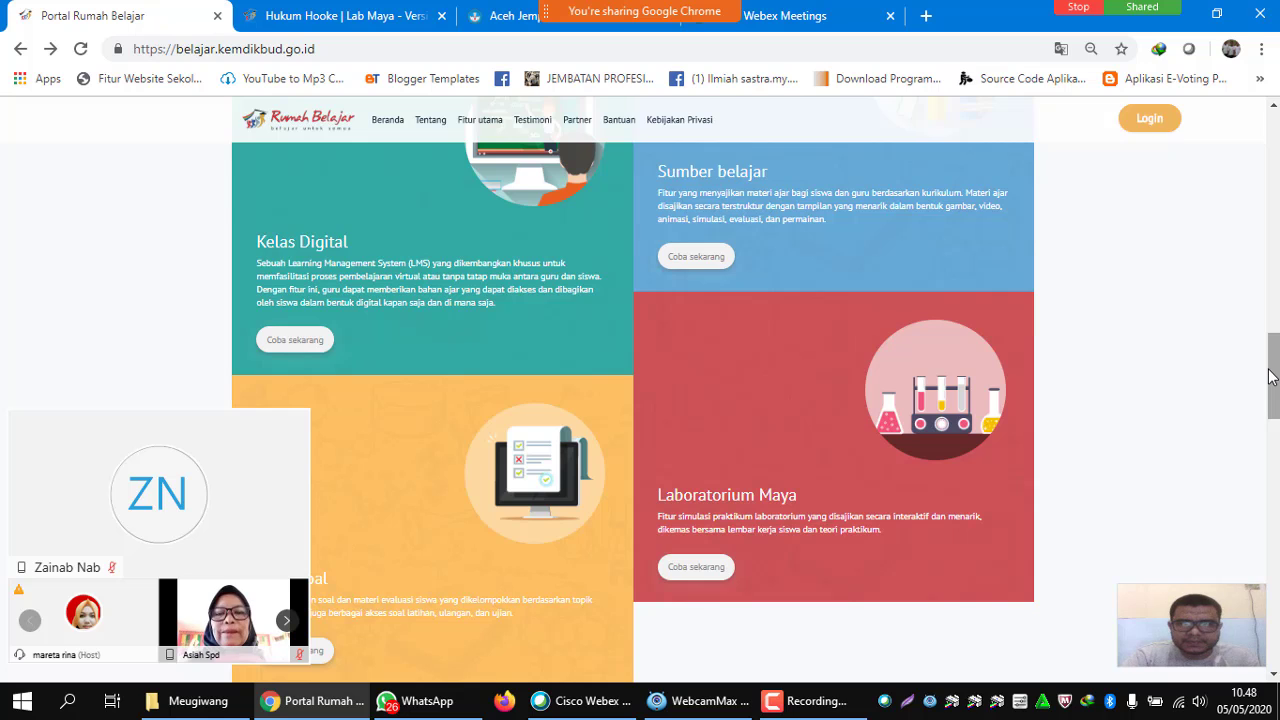
{"action": "scroll", "coordinate": [1257, 371], "scroll_direction": "down", "scroll_amount": 7}
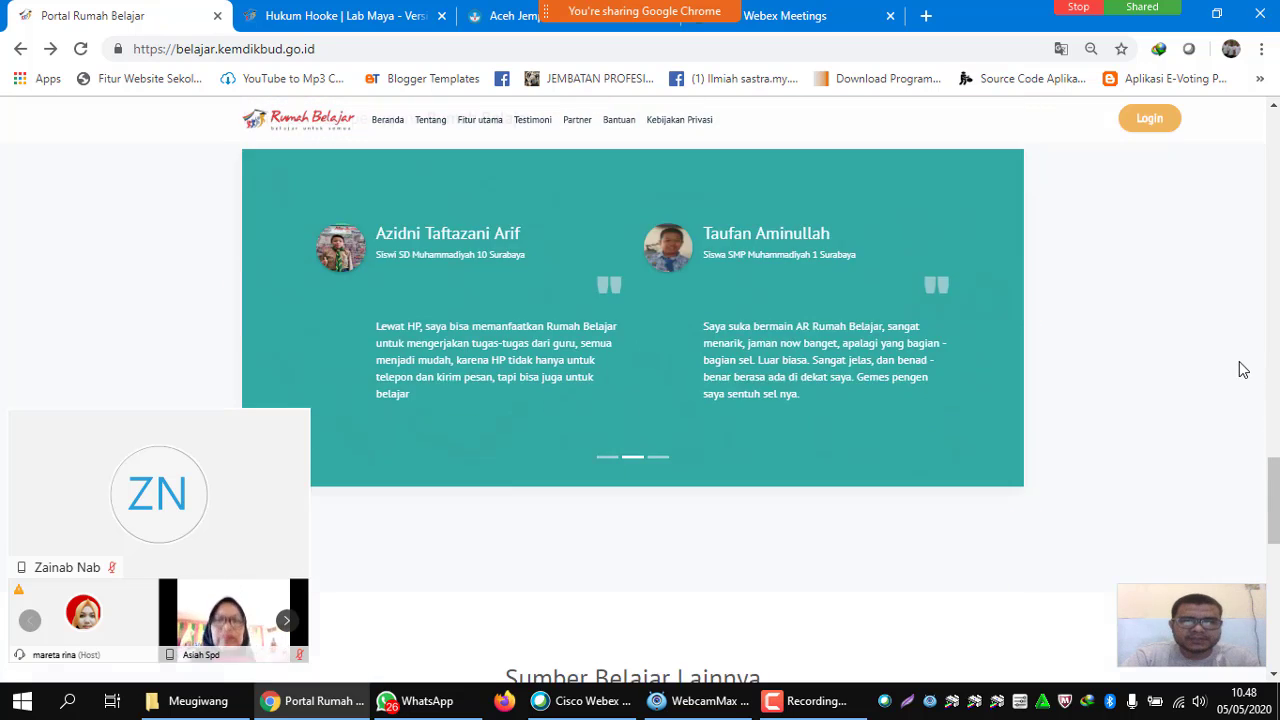
{"action": "scroll", "coordinate": [928, 434], "scroll_direction": "up", "scroll_amount": 4}
{"action": "left_click", "coordinate": [658, 482]}
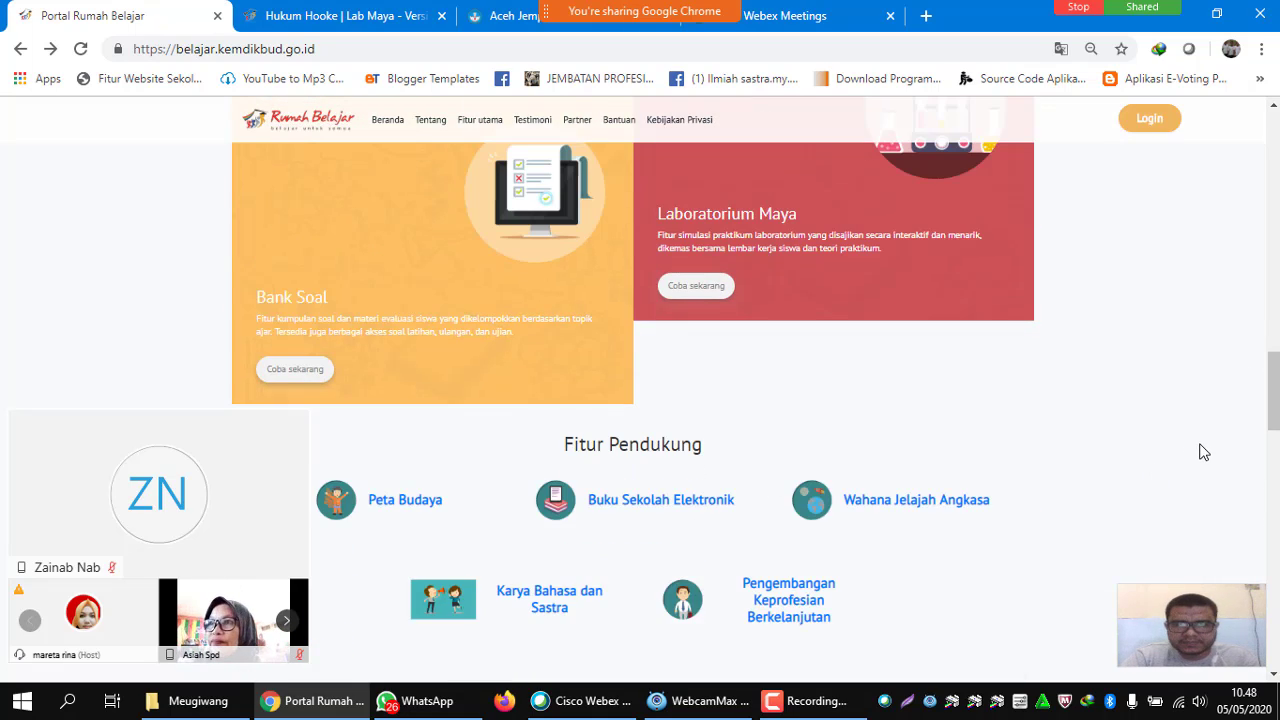
{"action": "scroll", "coordinate": [991, 452], "scroll_direction": "down", "scroll_amount": 1}
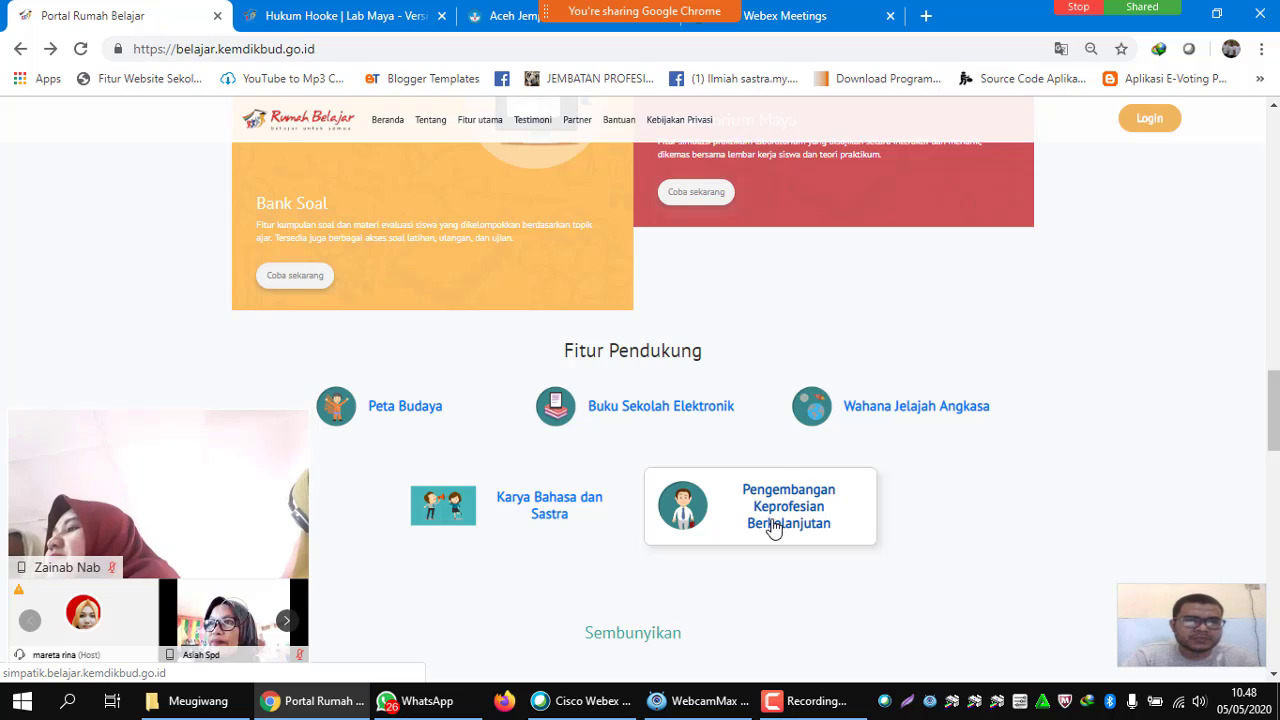
{"action": "left_click", "coordinate": [773, 530]}
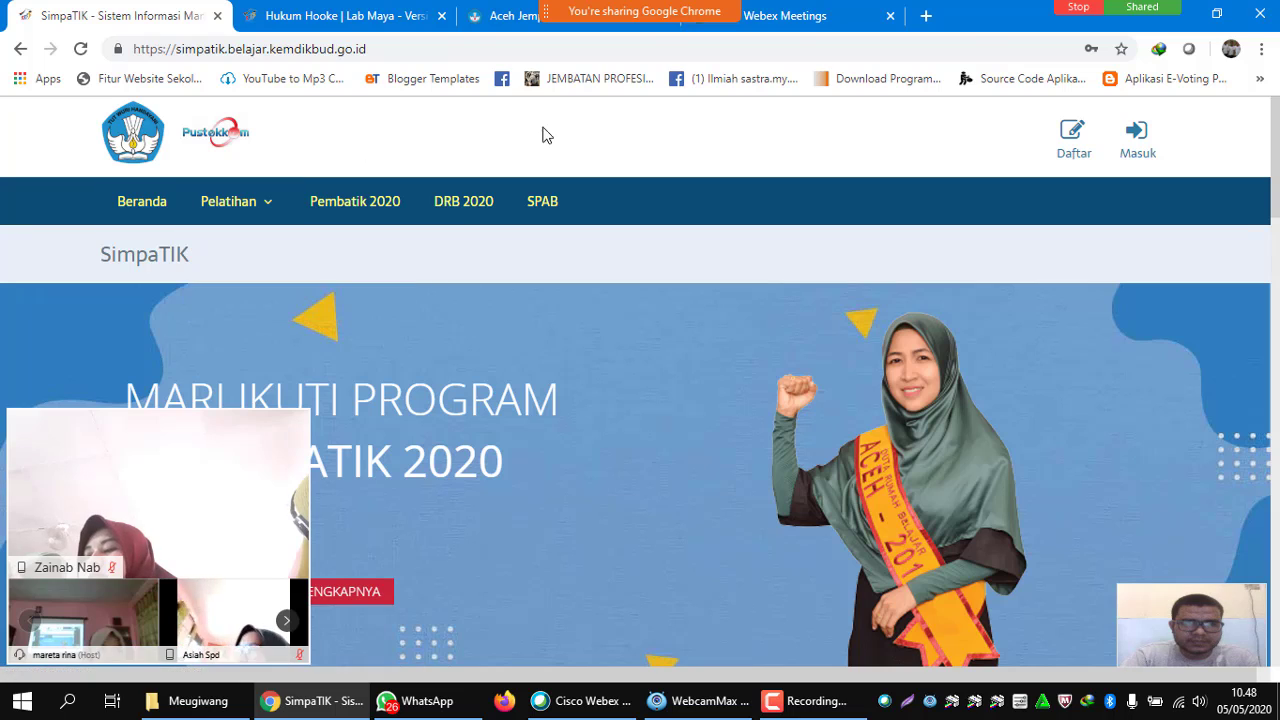
- Open Pelatihan Terbaru in SimpaTIK and browse the PembaTIK training list
{"action": "scroll", "coordinate": [614, 152], "scroll_direction": "down", "scroll_amount": 2}
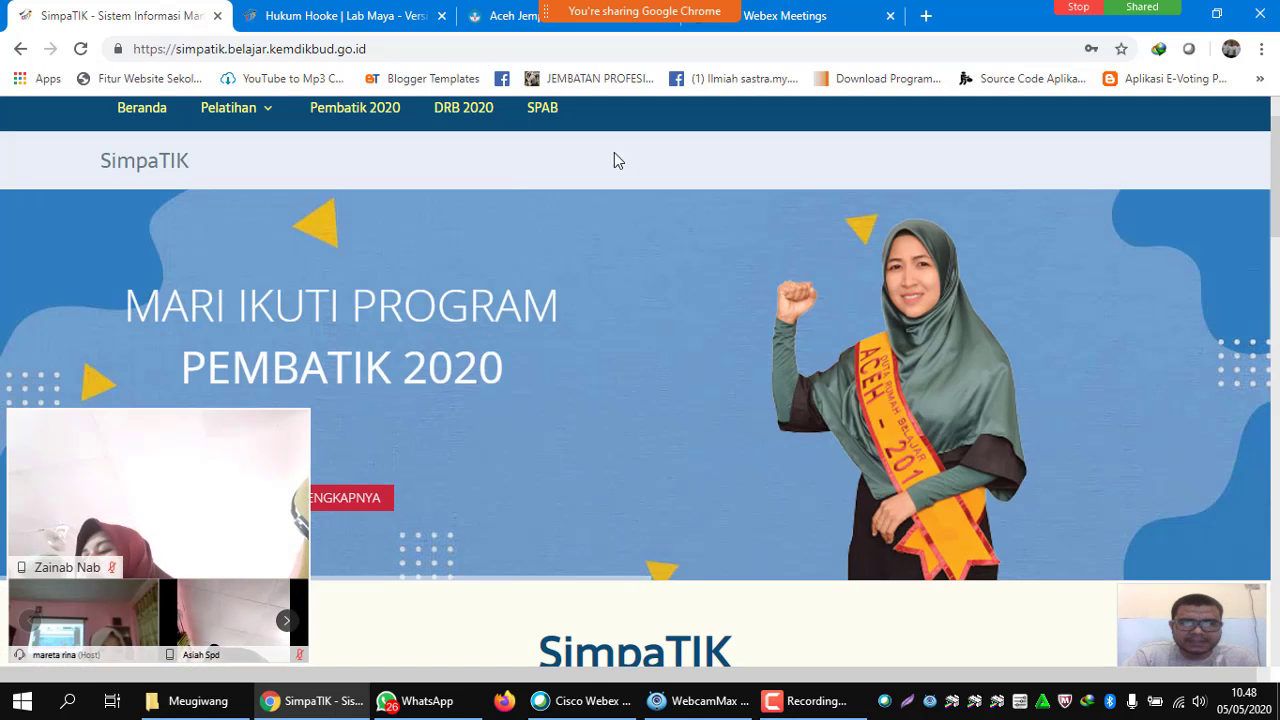
{"action": "scroll", "coordinate": [520, 170], "scroll_direction": "up", "scroll_amount": 2}
{"action": "mouse_move", "coordinate": [220, 215]}
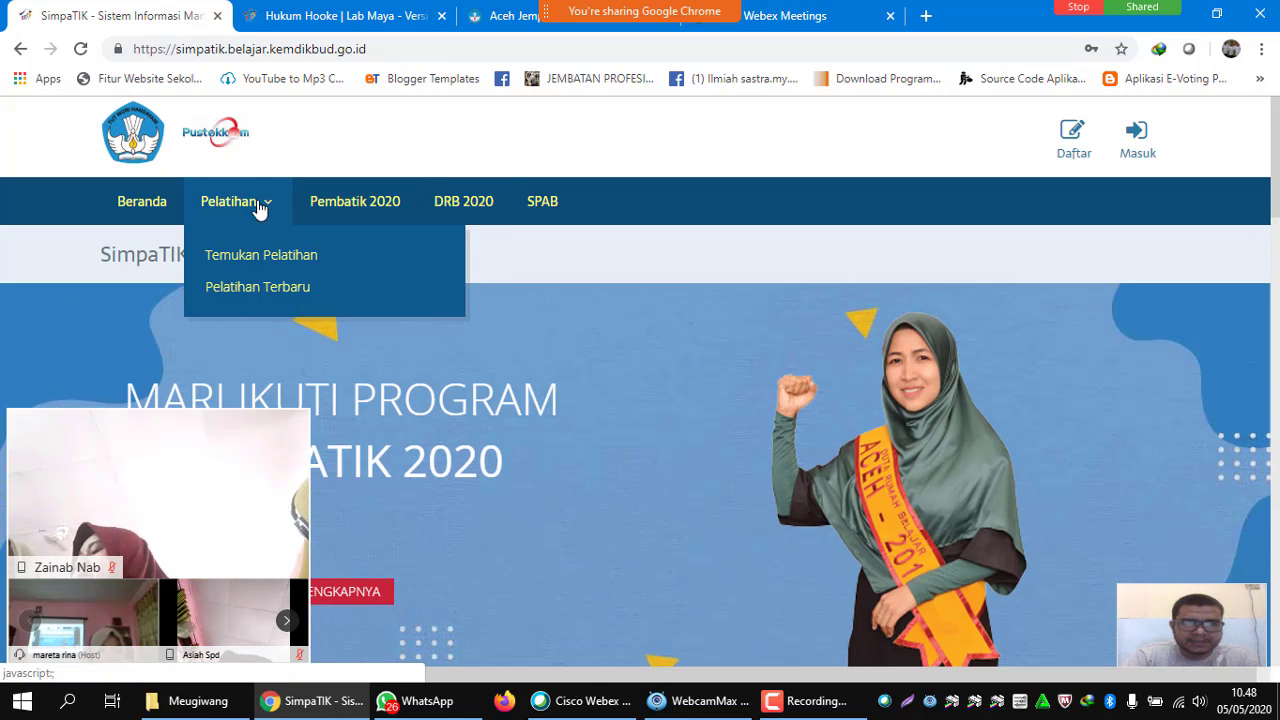
{"action": "left_click", "coordinate": [455, 292]}
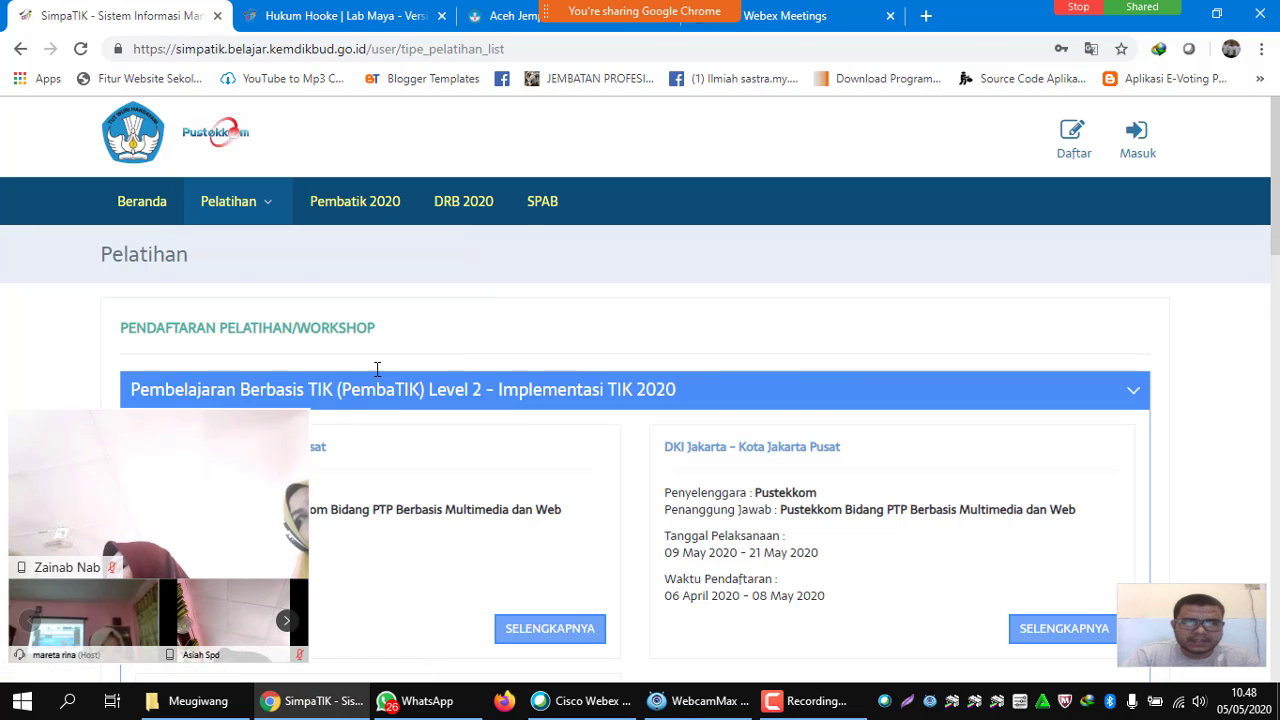
{"action": "scroll", "coordinate": [878, 355], "scroll_direction": "down", "scroll_amount": 2}
{"action": "scroll", "coordinate": [621, 272], "scroll_direction": "down", "scroll_amount": 10}
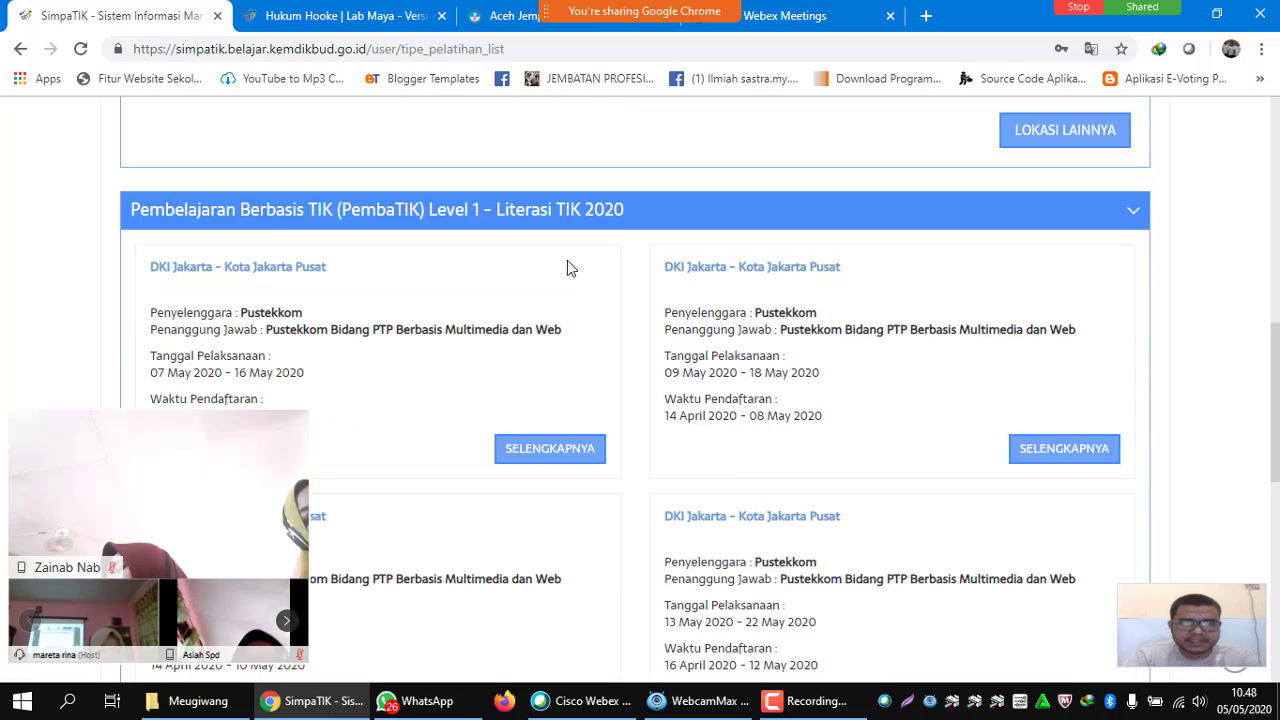
{"action": "scroll", "coordinate": [621, 272], "scroll_direction": "down", "scroll_amount": 5}
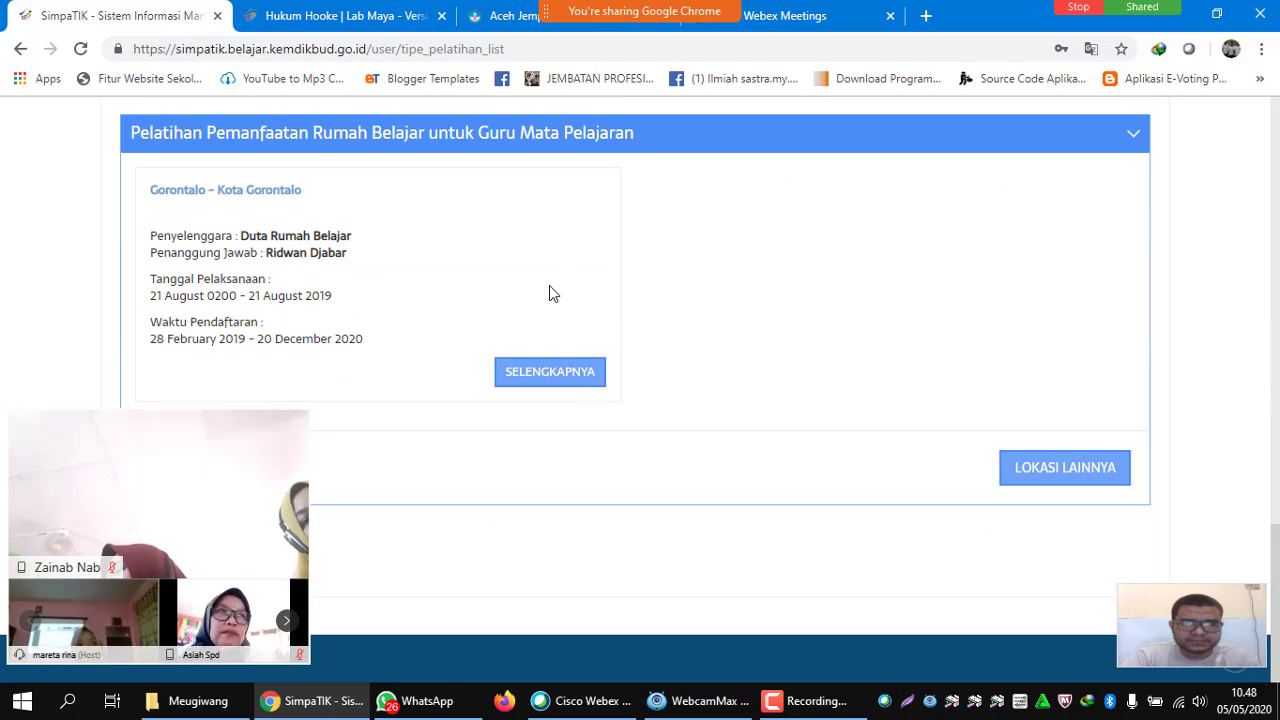
{"action": "scroll", "coordinate": [549, 287], "scroll_direction": "up", "scroll_amount": 18}
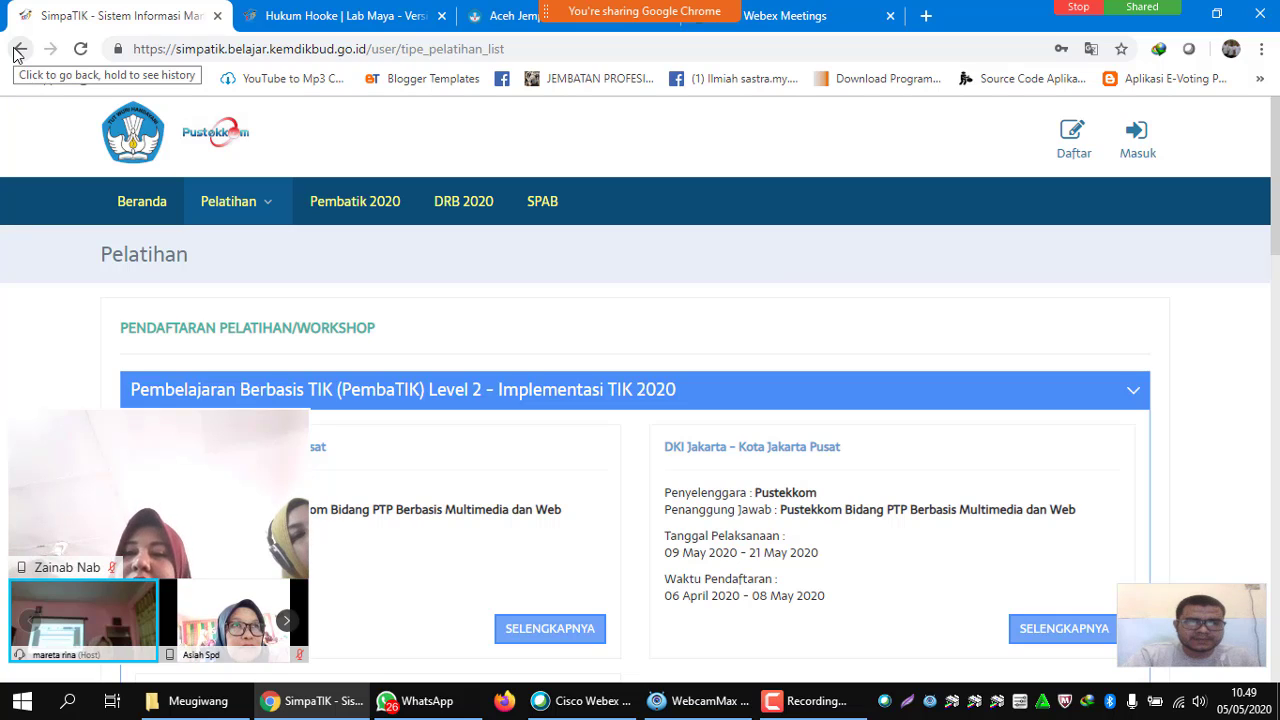
- Go back to Portal Rumah Belajar and scroll to the Bank Soal and Laboratorium Maya cards
{"action": "left_click", "coordinate": [18, 49]}
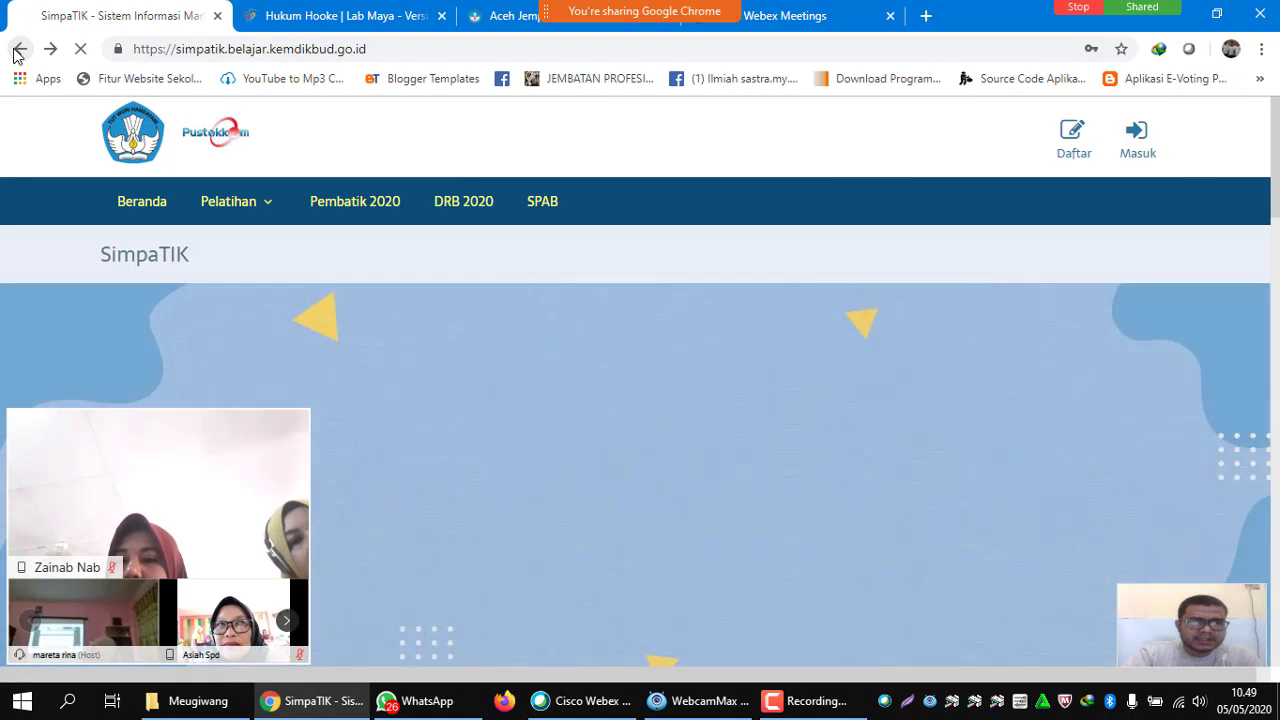
{"action": "left_click", "coordinate": [18, 49]}
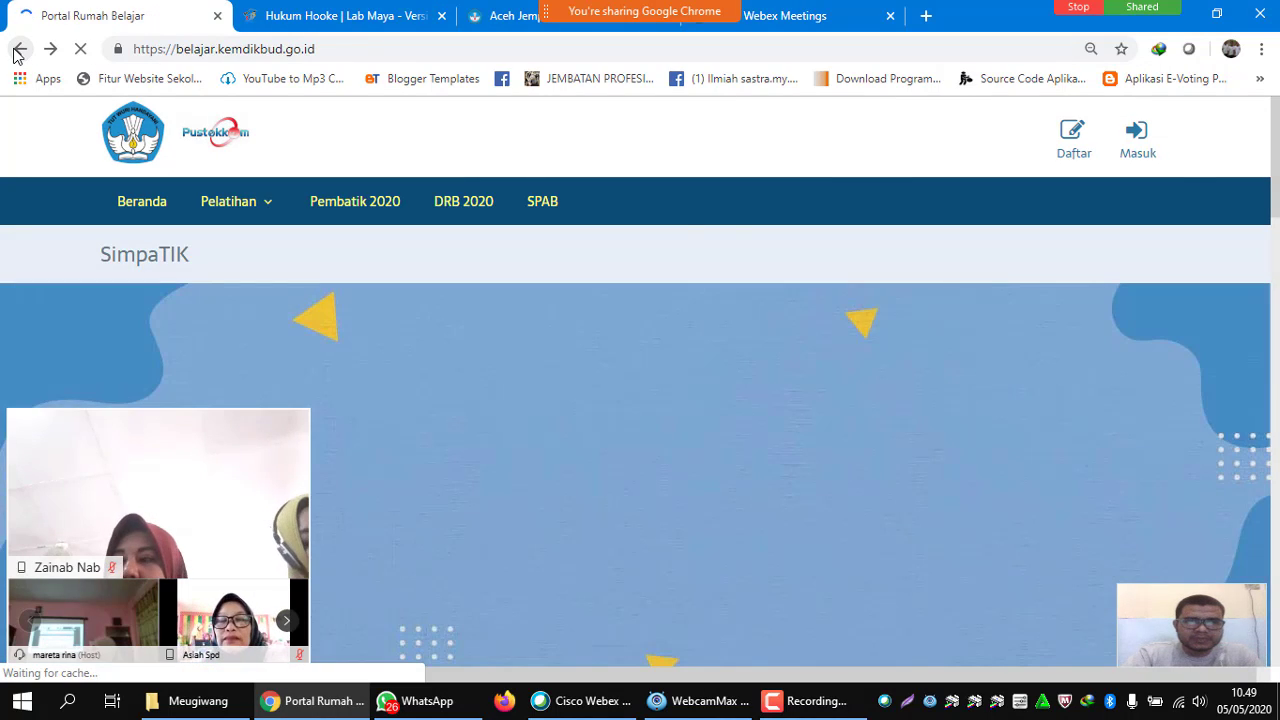
{"action": "scroll", "coordinate": [580, 334], "scroll_direction": "up", "scroll_amount": 4}
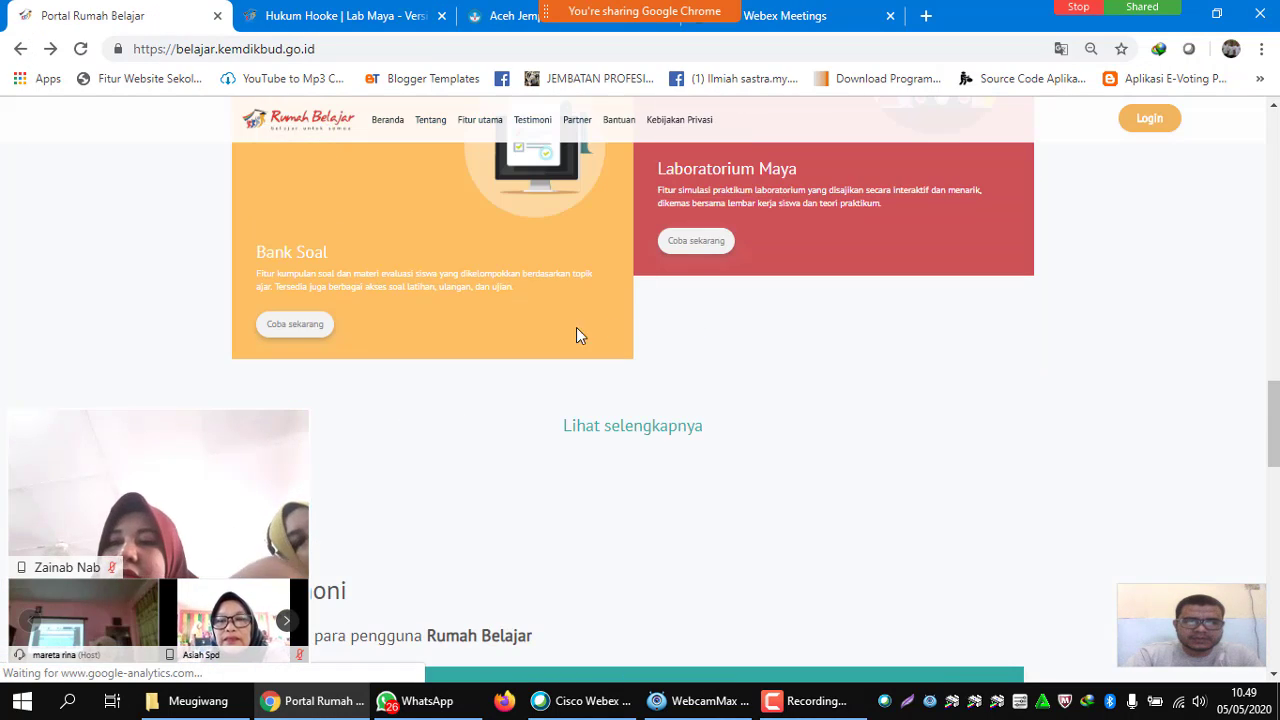
{"action": "scroll", "coordinate": [539, 325], "scroll_direction": "down", "scroll_amount": 4}
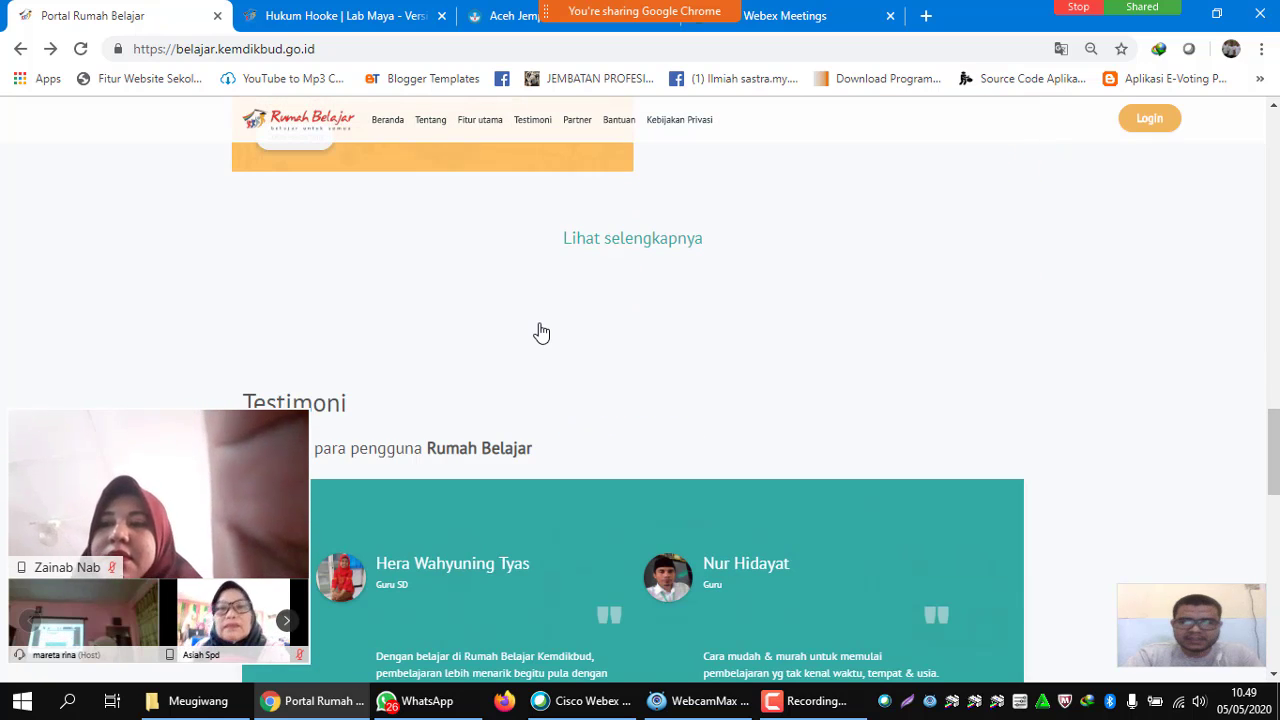
{"action": "scroll", "coordinate": [539, 325], "scroll_direction": "up", "scroll_amount": 4}
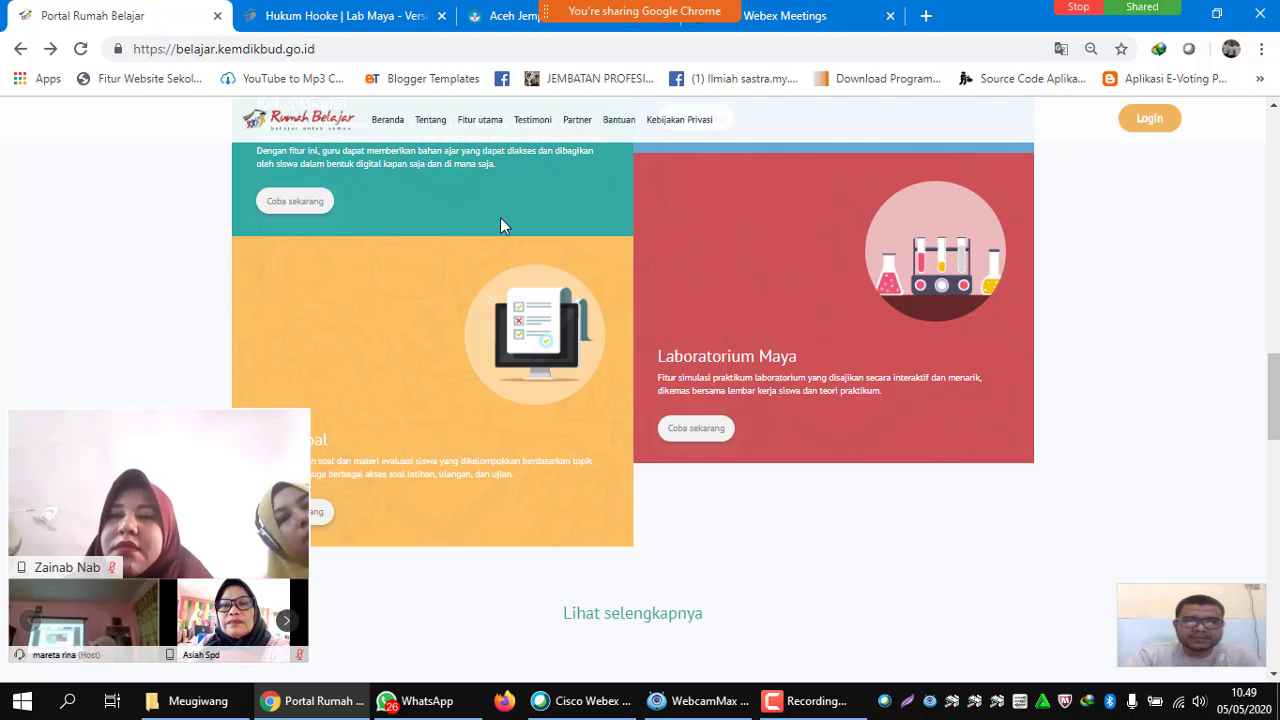
{"action": "scroll", "coordinate": [502, 278], "scroll_direction": "up", "scroll_amount": 3}
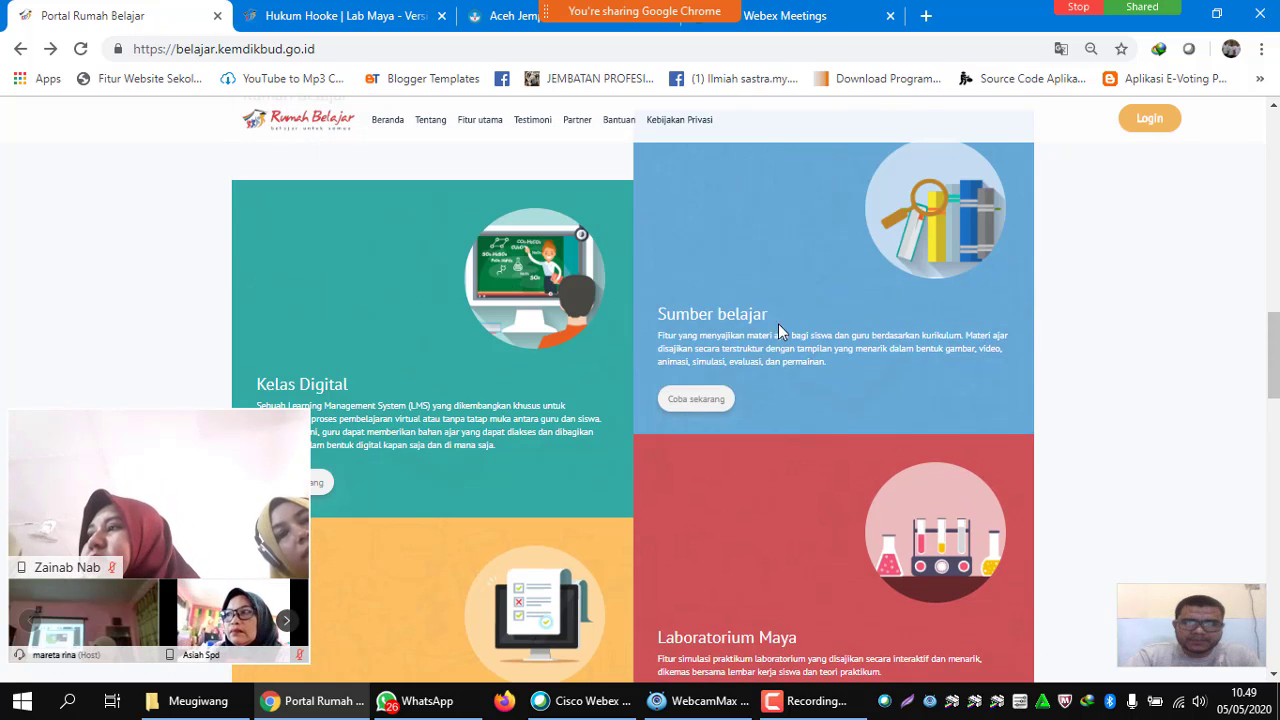
{"action": "scroll", "coordinate": [778, 323], "scroll_direction": "down", "scroll_amount": 1}
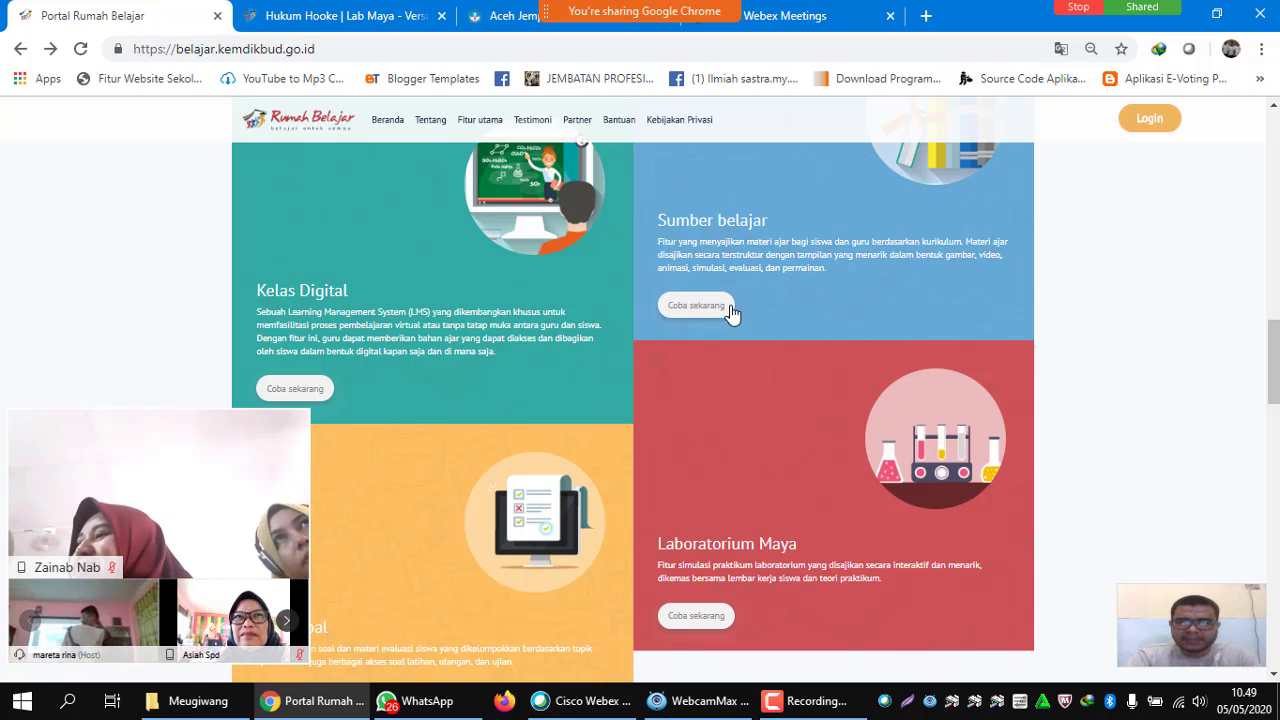
{"action": "scroll", "coordinate": [681, 210], "scroll_direction": "down", "scroll_amount": 2}
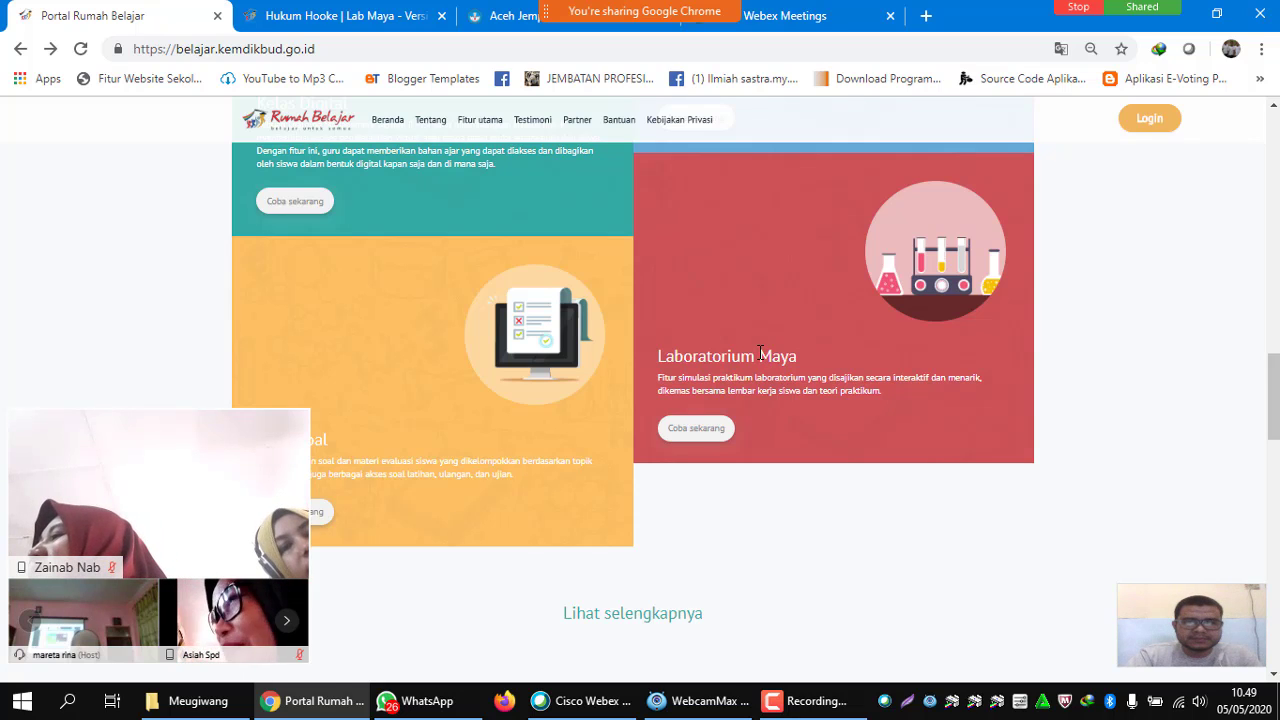
{"action": "scroll", "coordinate": [760, 353], "scroll_direction": "down", "scroll_amount": 1}
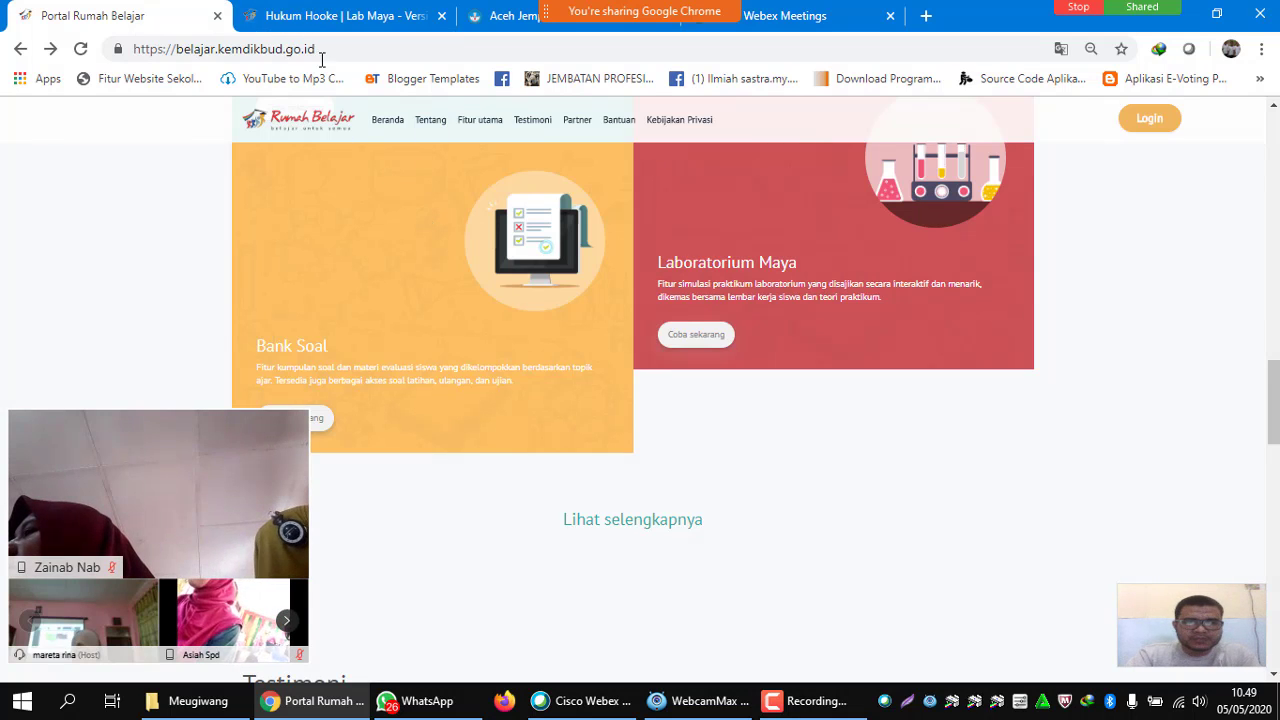
- Close the Hukum Hooke lab tab and return to the Portal Rumah Belajar tab
{"action": "left_click", "coordinate": [308, 8]}
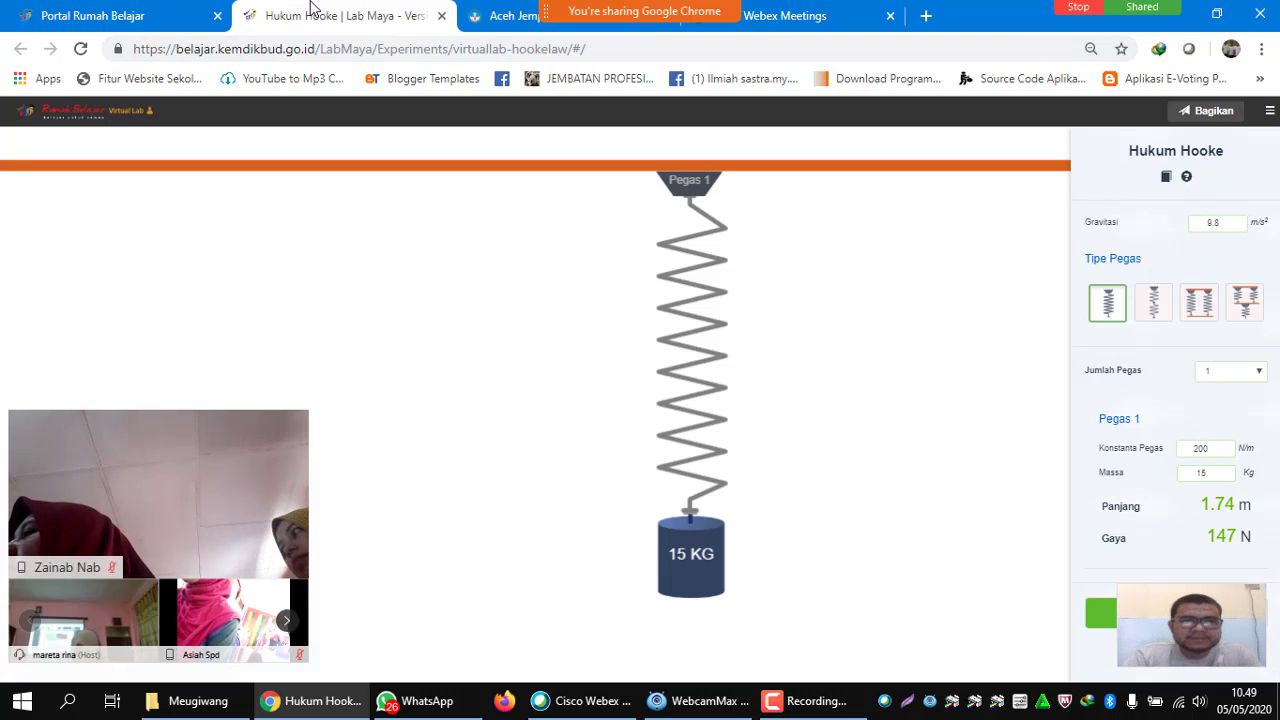
{"action": "left_click", "coordinate": [442, 17]}
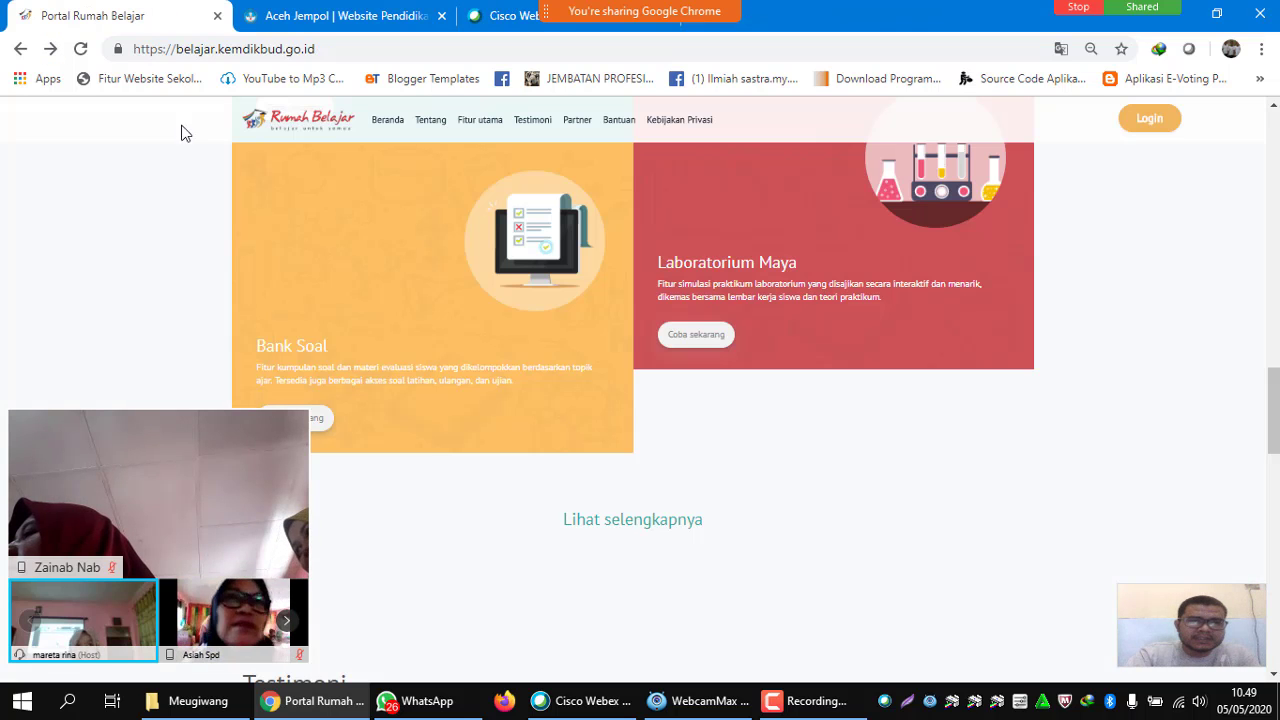
{"action": "scroll", "coordinate": [127, 262], "scroll_direction": "up", "scroll_amount": 2}
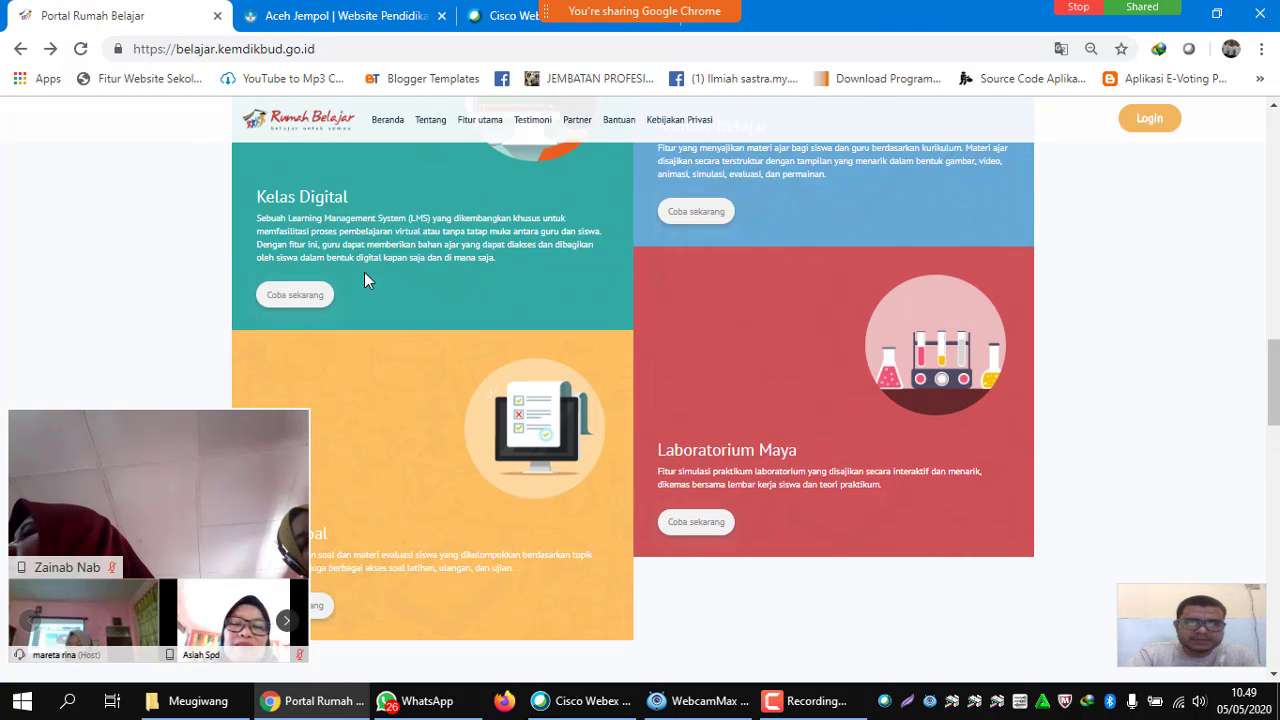
{"action": "left_click", "coordinate": [340, 12]}
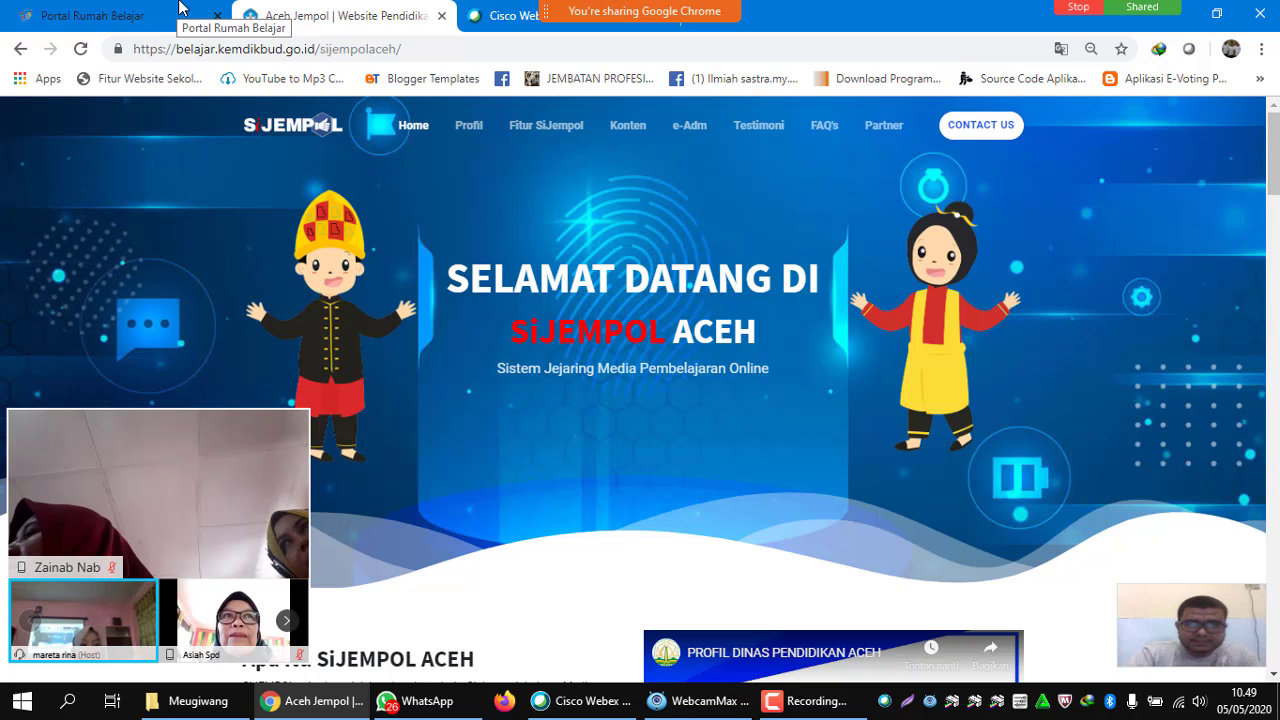
{"action": "left_click", "coordinate": [40, 10]}
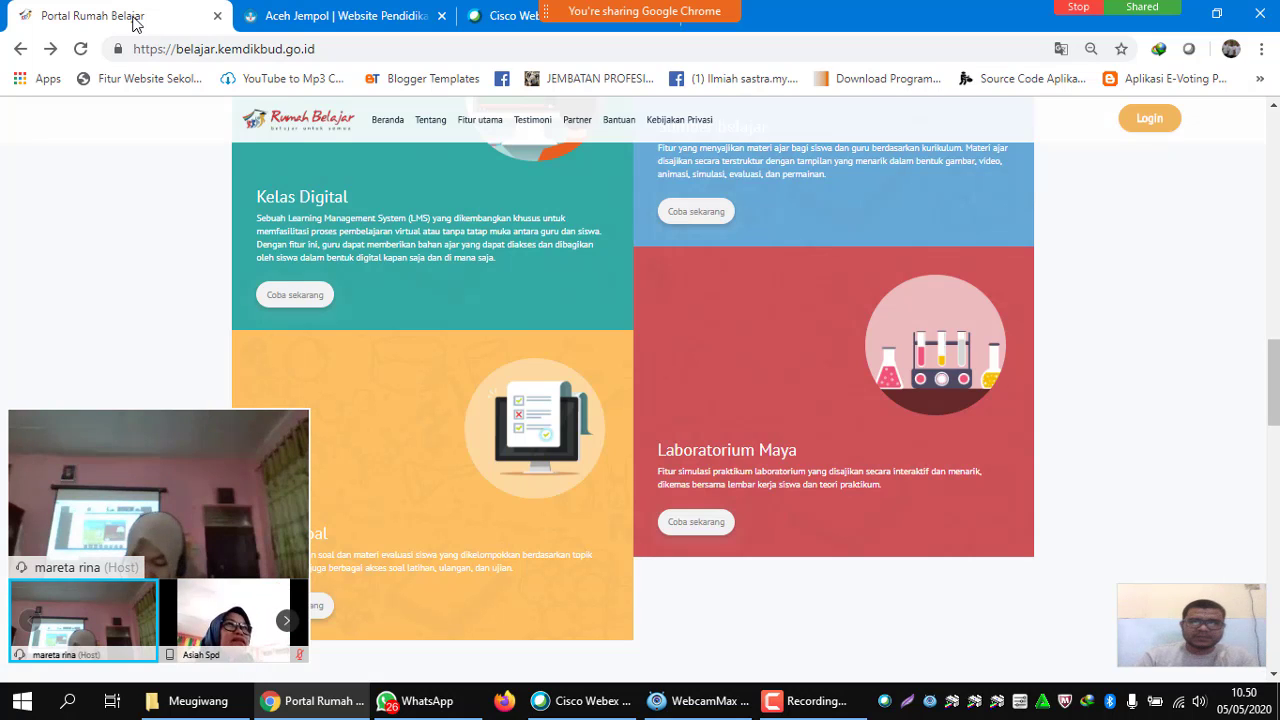
- Expand Fitur Pendukung to show Peta Budaya and others, then scroll back to Kelas Digital
{"action": "scroll", "coordinate": [700, 436], "scroll_direction": "down", "scroll_amount": 3}
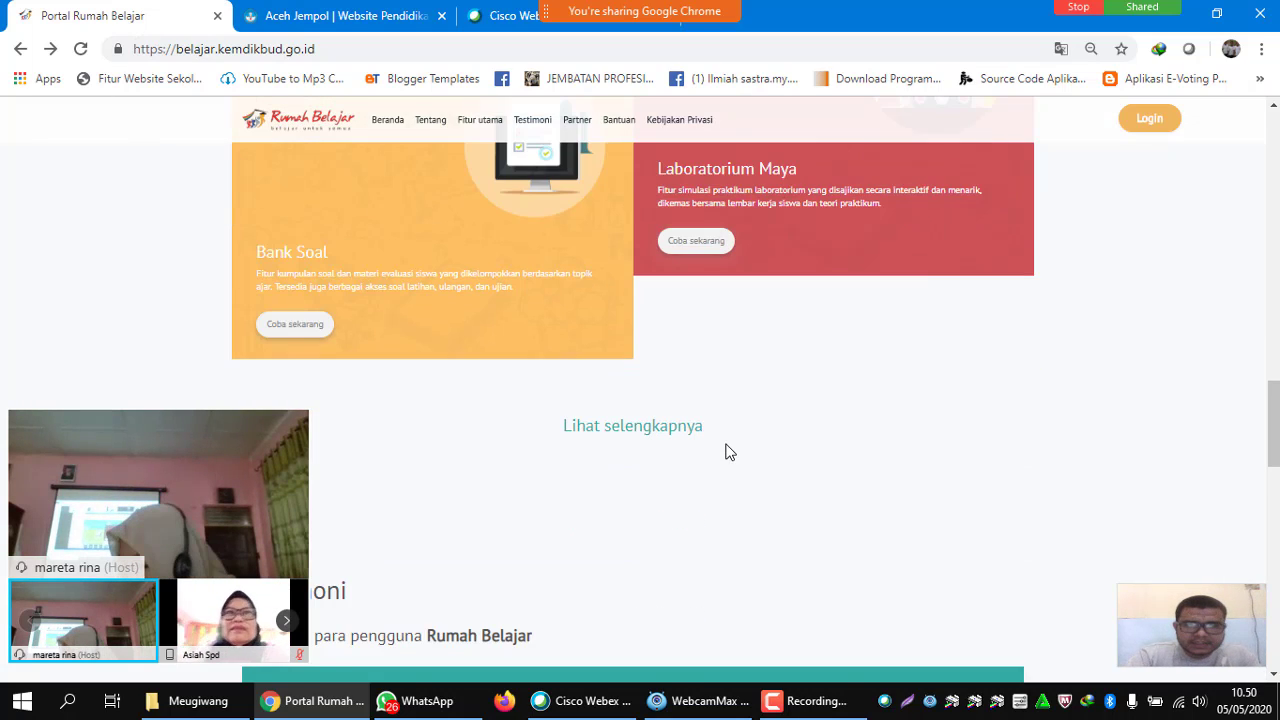
{"action": "scroll", "coordinate": [726, 447], "scroll_direction": "down", "scroll_amount": 1}
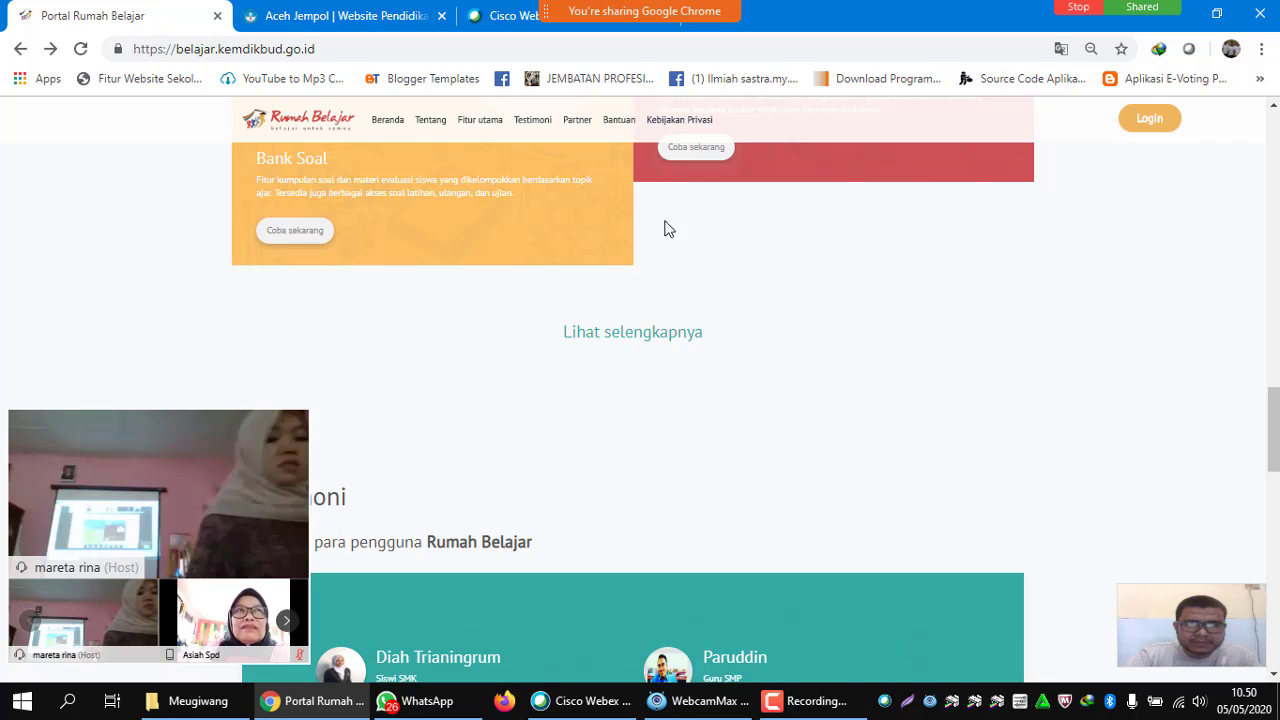
{"action": "left_click", "coordinate": [608, 340]}
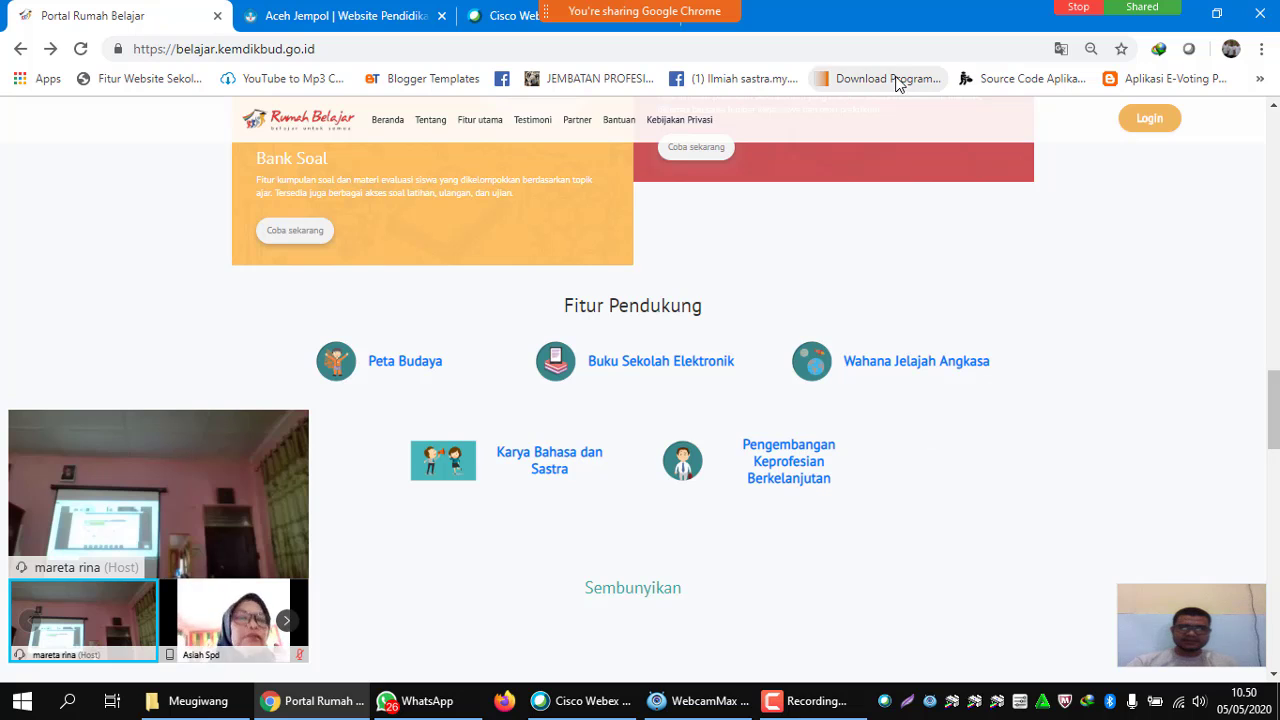
{"action": "scroll", "coordinate": [1150, 462], "scroll_direction": "up", "scroll_amount": 1}
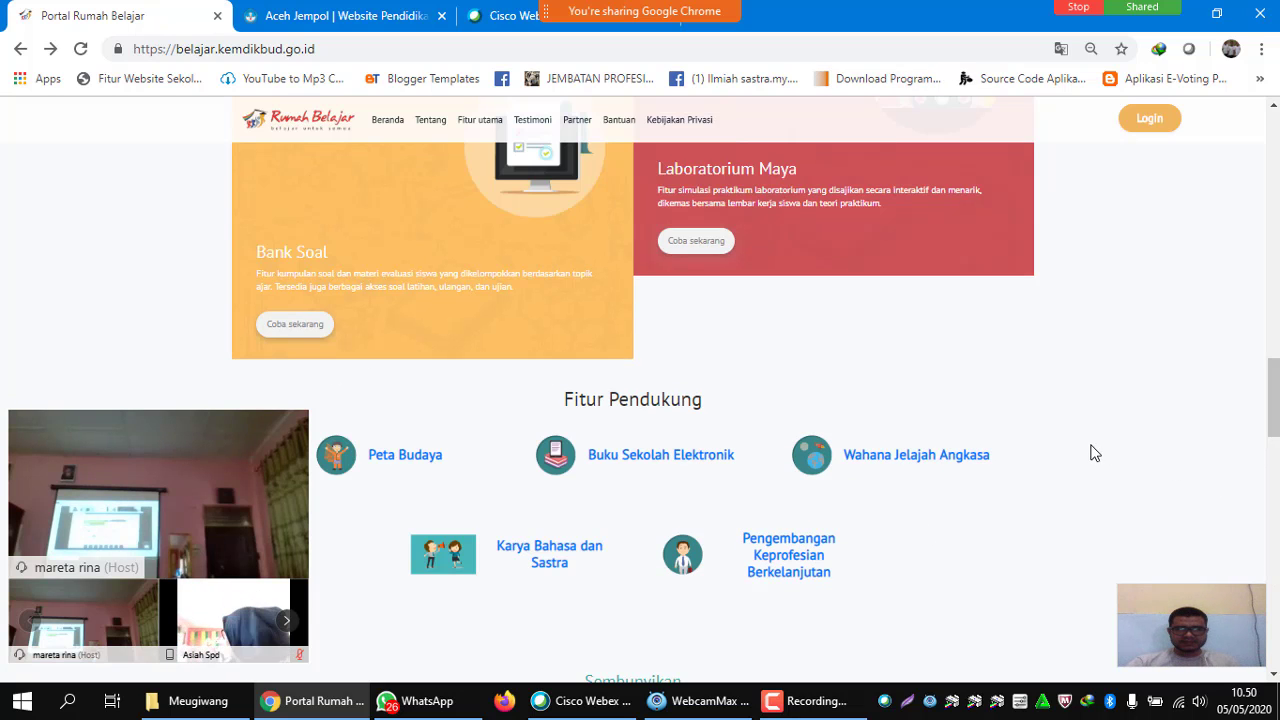
{"action": "scroll", "coordinate": [1093, 452], "scroll_direction": "up", "scroll_amount": 1}
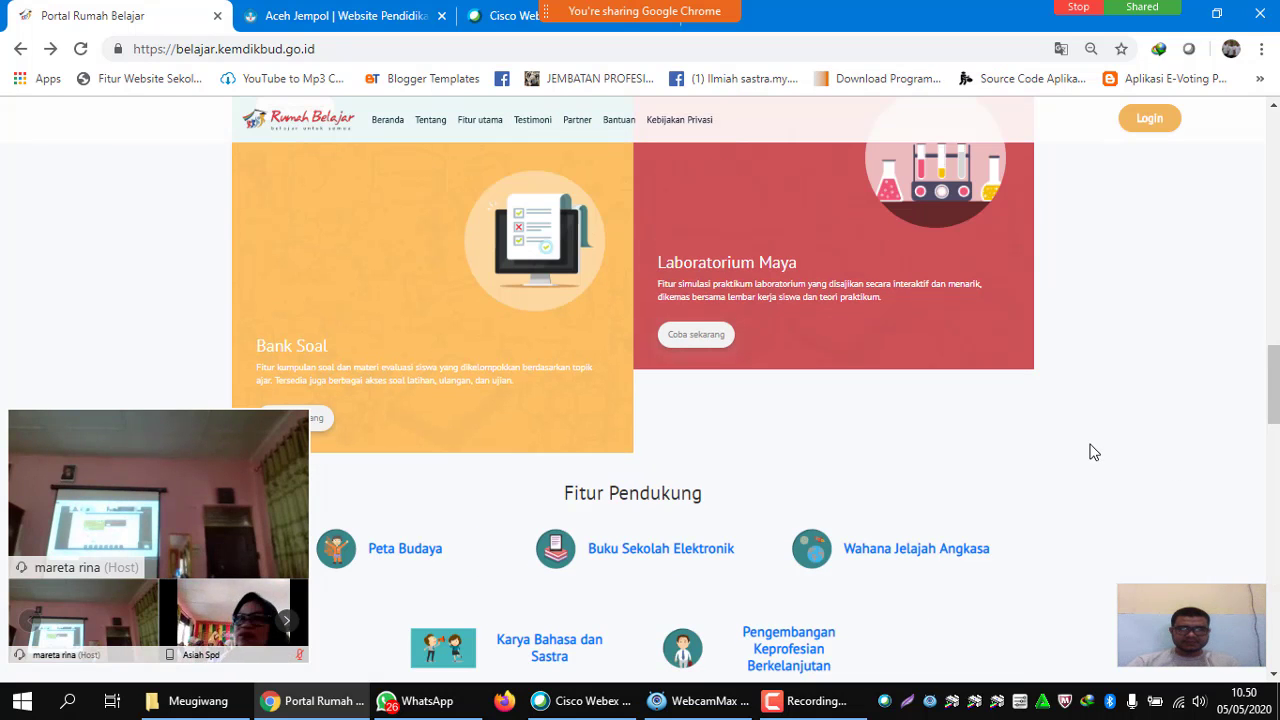
{"action": "scroll", "coordinate": [1093, 452], "scroll_direction": "up", "scroll_amount": 3}
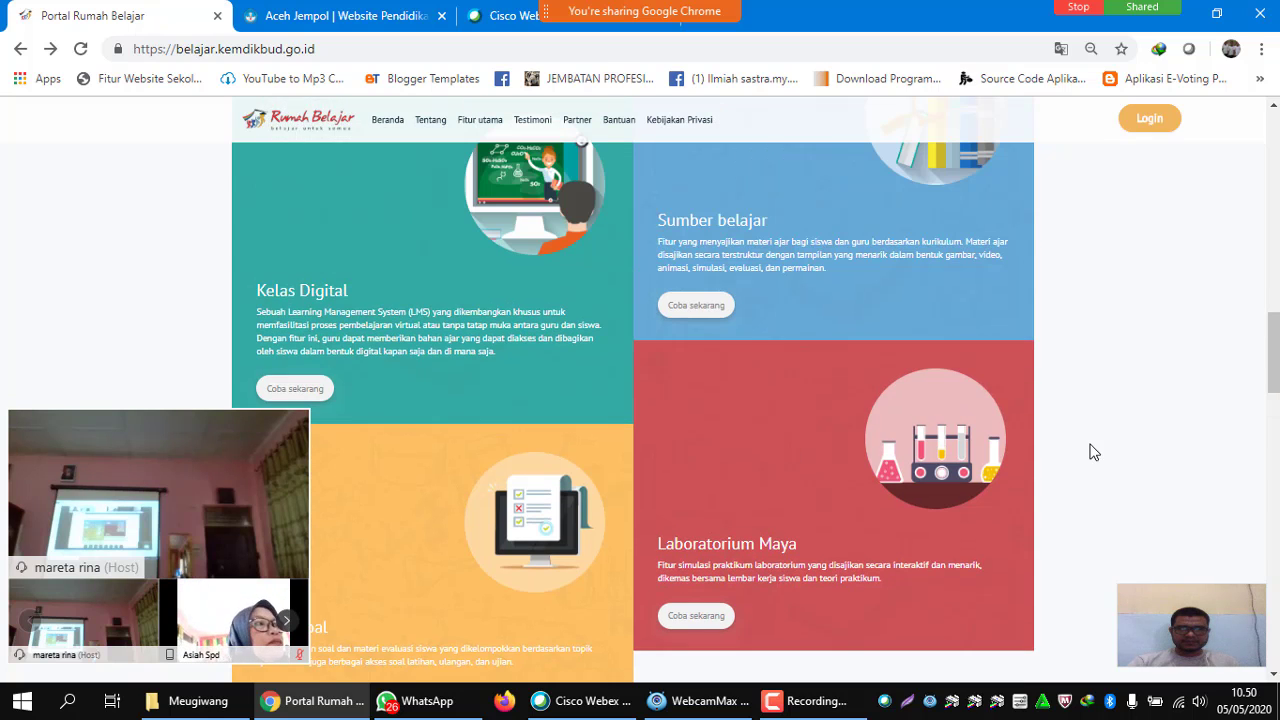
{"action": "scroll", "coordinate": [1093, 452], "scroll_direction": "up", "scroll_amount": 1}
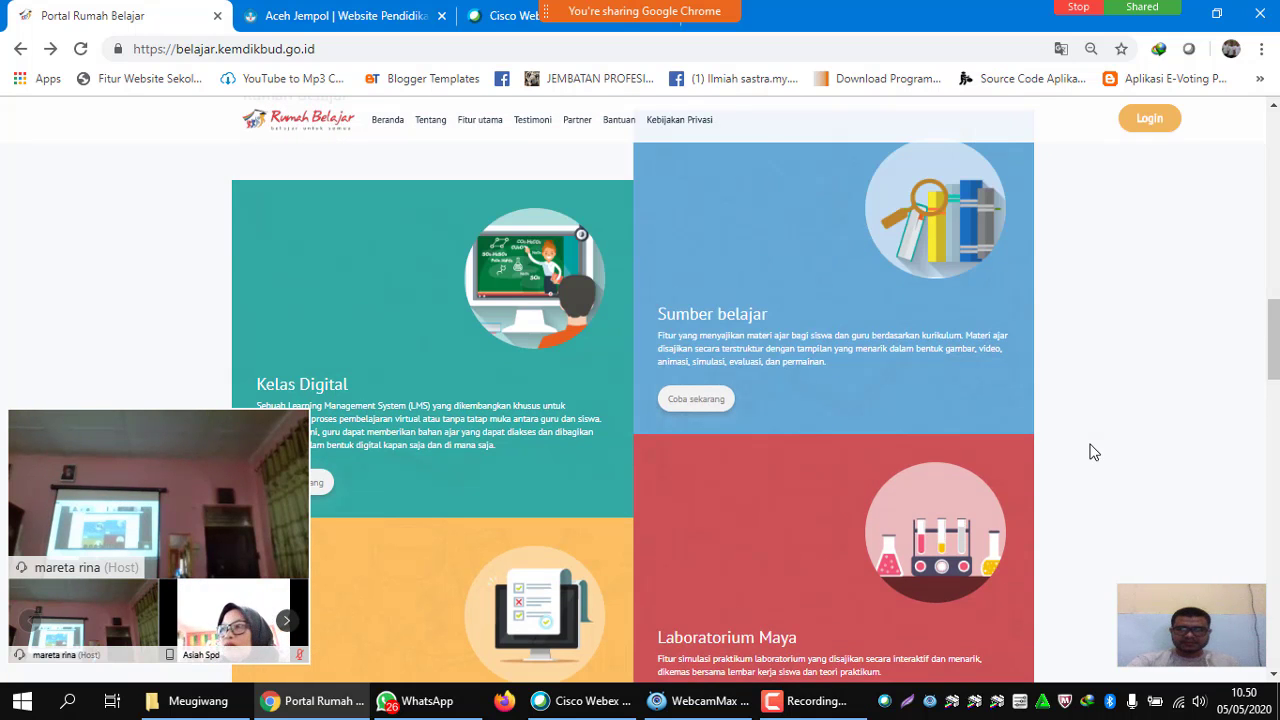
- Capture the full screen with Lightshot and save it as Screenshot_11.png in Pictures
{"action": "key", "text": "Print"}
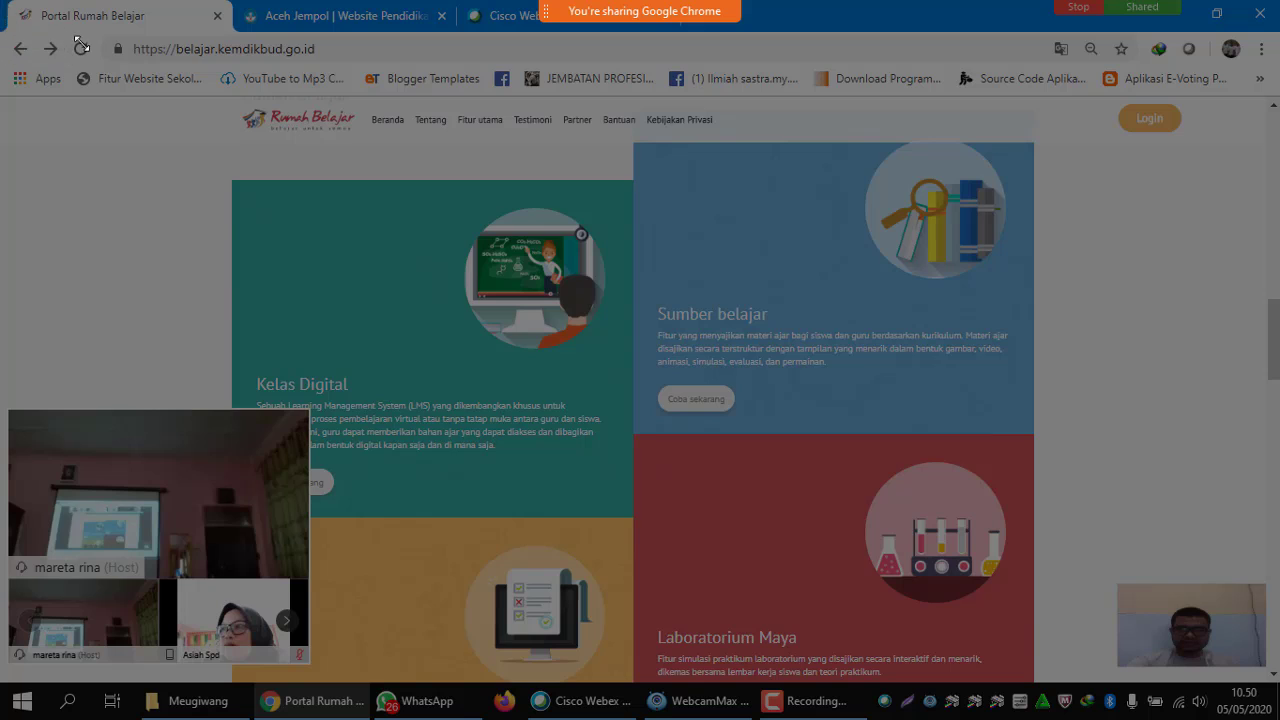
{"action": "left_click_drag", "start_coordinate": [0, 0], "coordinate": [1276, 680]}
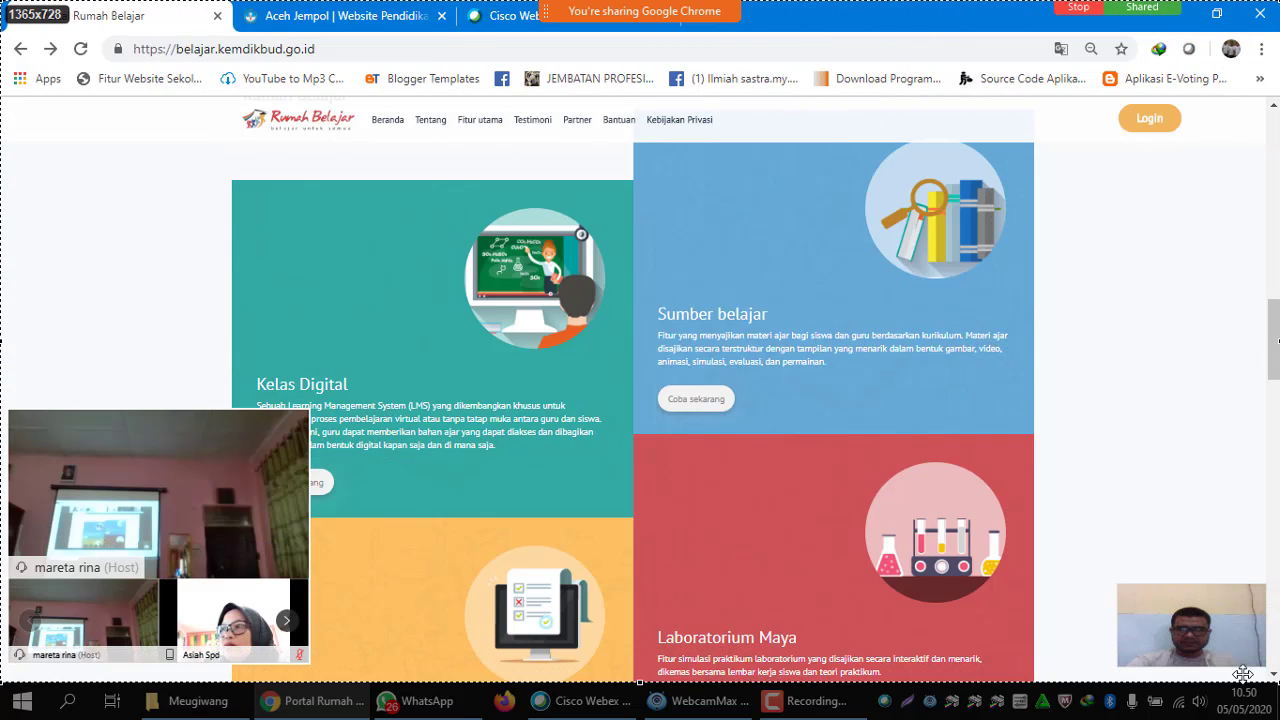
{"action": "left_click", "coordinate": [1235, 705]}
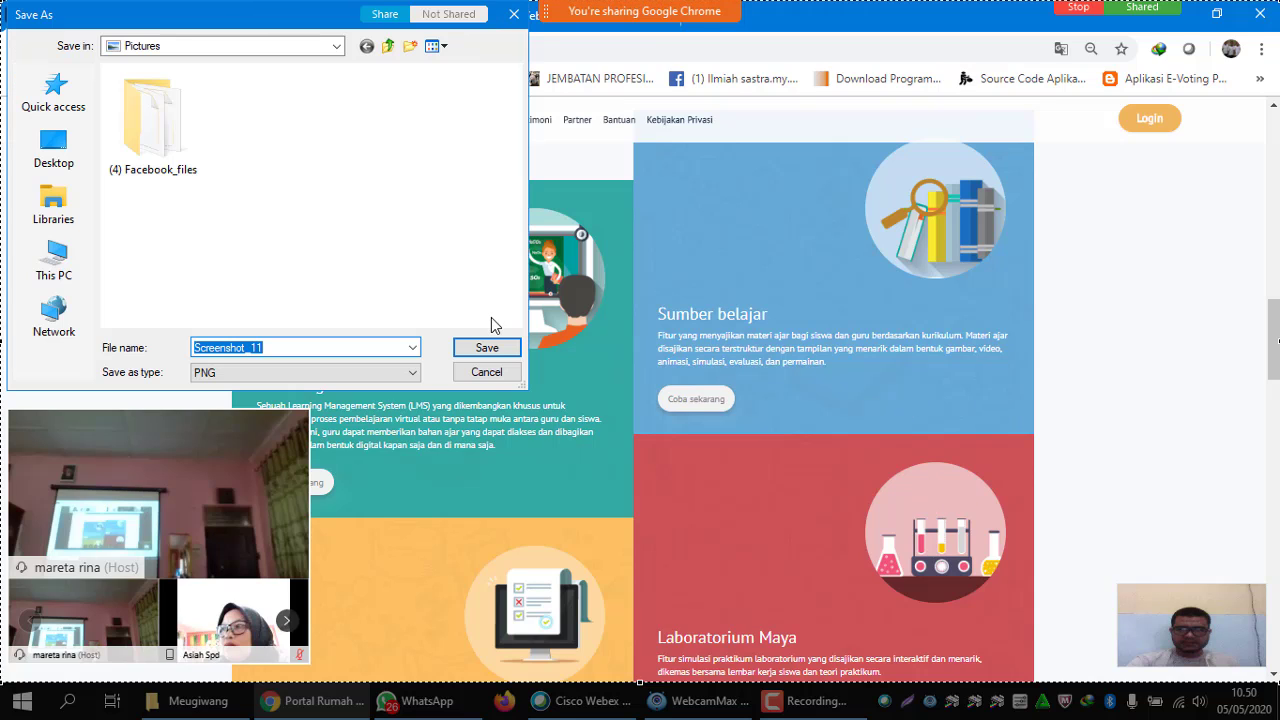
{"action": "left_click", "coordinate": [484, 356]}
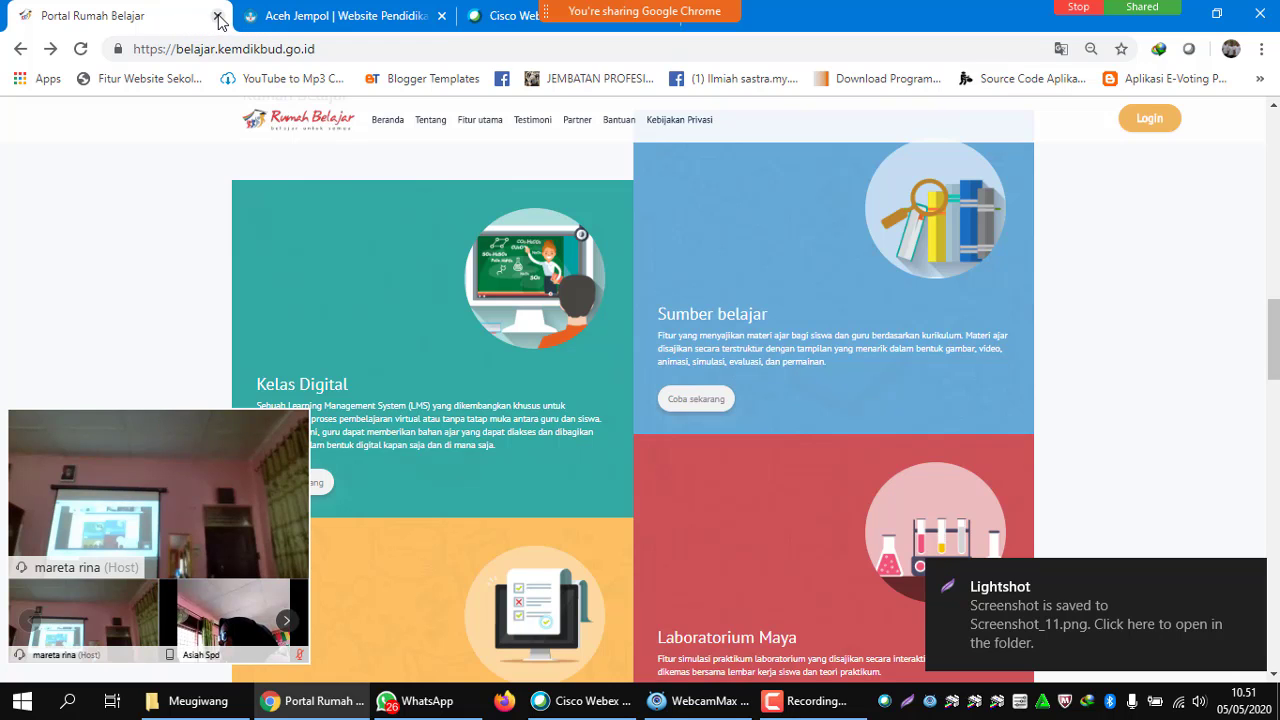
- Close the Portal Rumah Belajar tab and highlight 'sijempolaceh/' in the address bar
{"action": "left_click", "coordinate": [218, 17]}
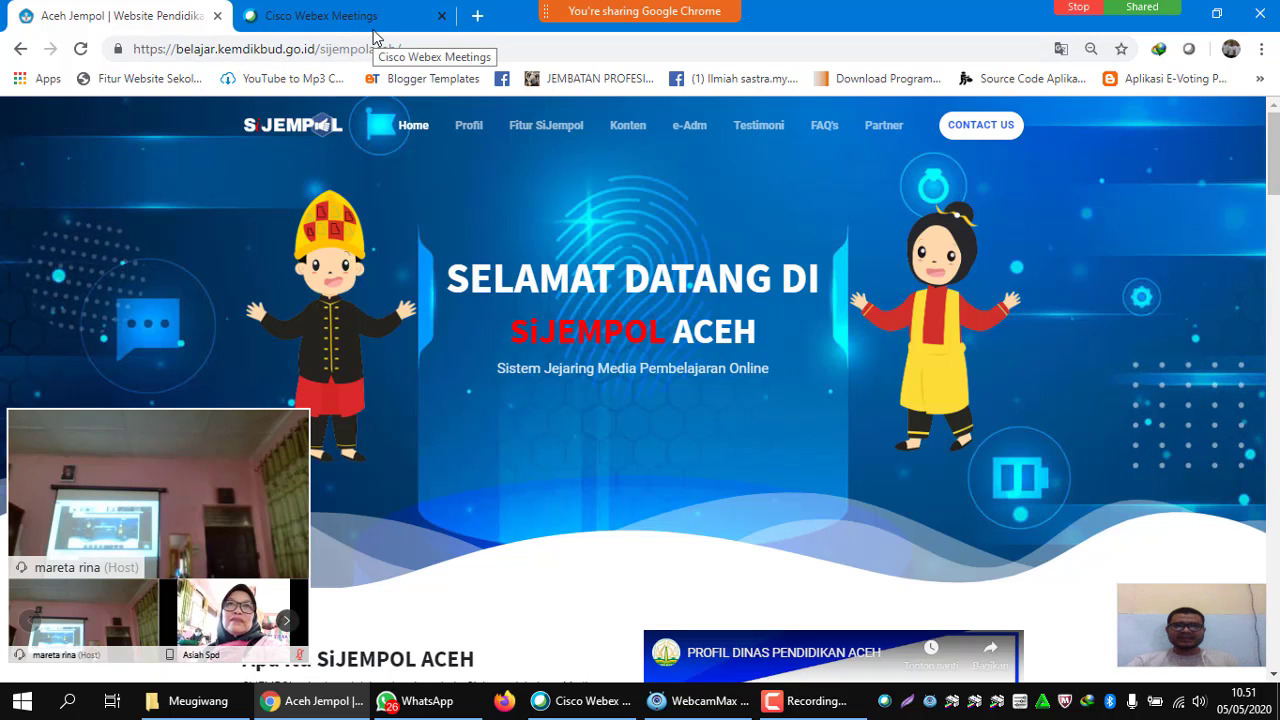
{"action": "left_click_drag", "start_coordinate": [405, 48], "coordinate": [320, 48]}
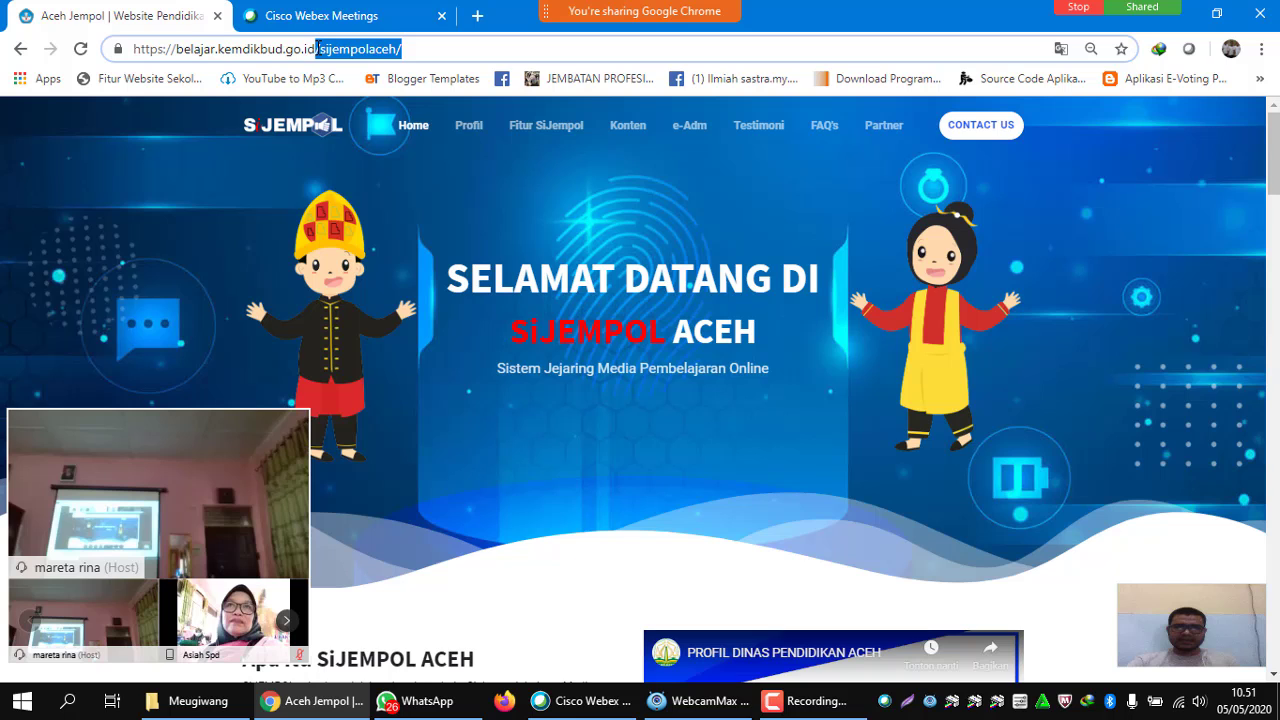
{"action": "left_click", "coordinate": [212, 48]}
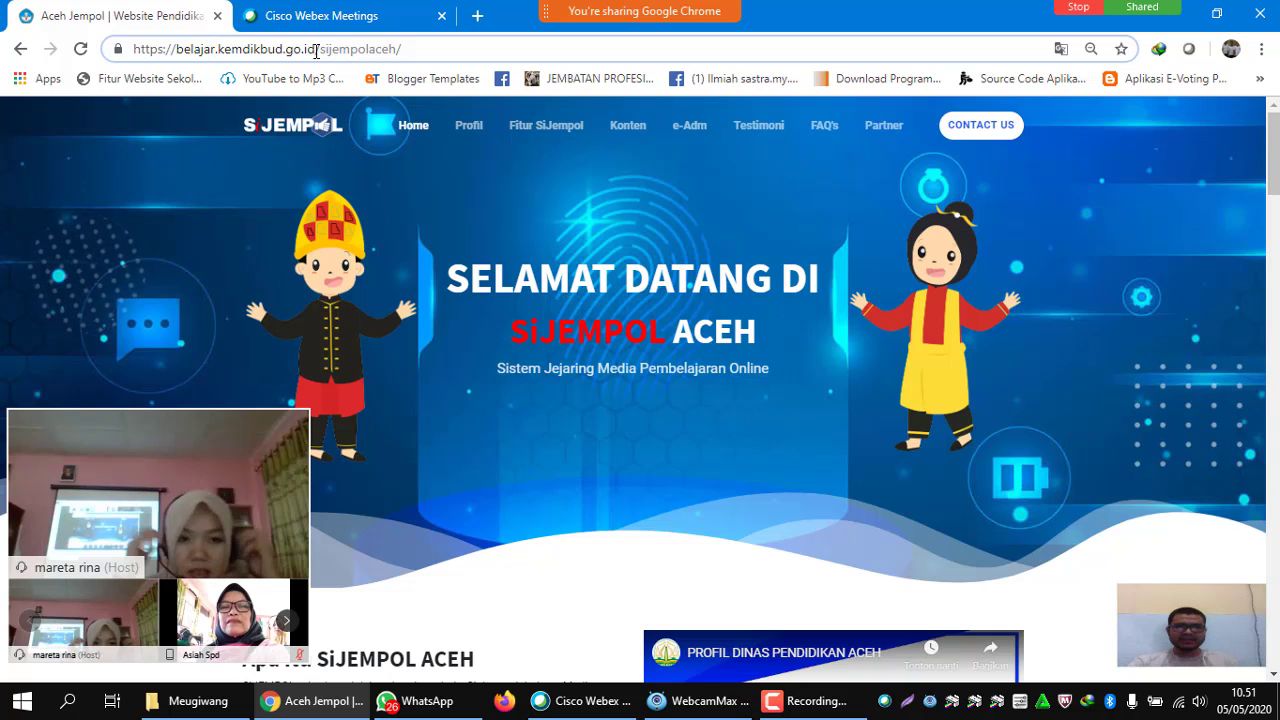
{"action": "left_click_drag", "start_coordinate": [420, 50], "coordinate": [320, 50]}
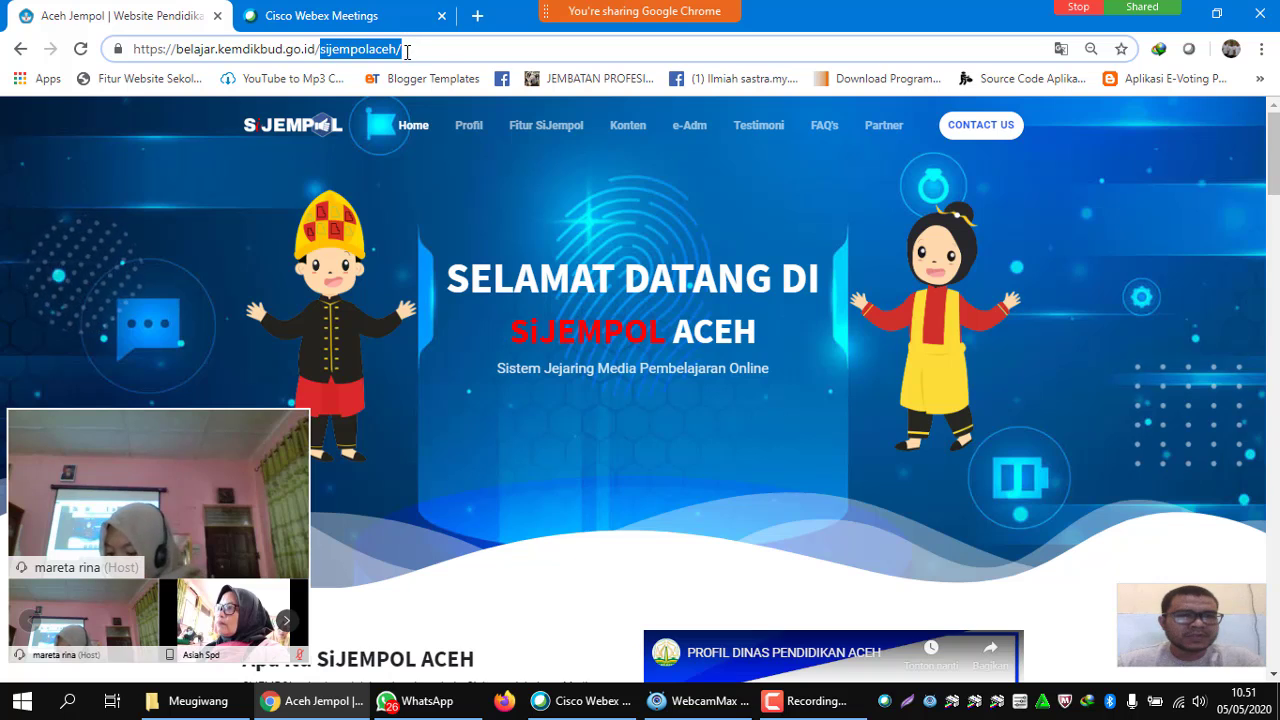
{"action": "left_click", "coordinate": [407, 51]}
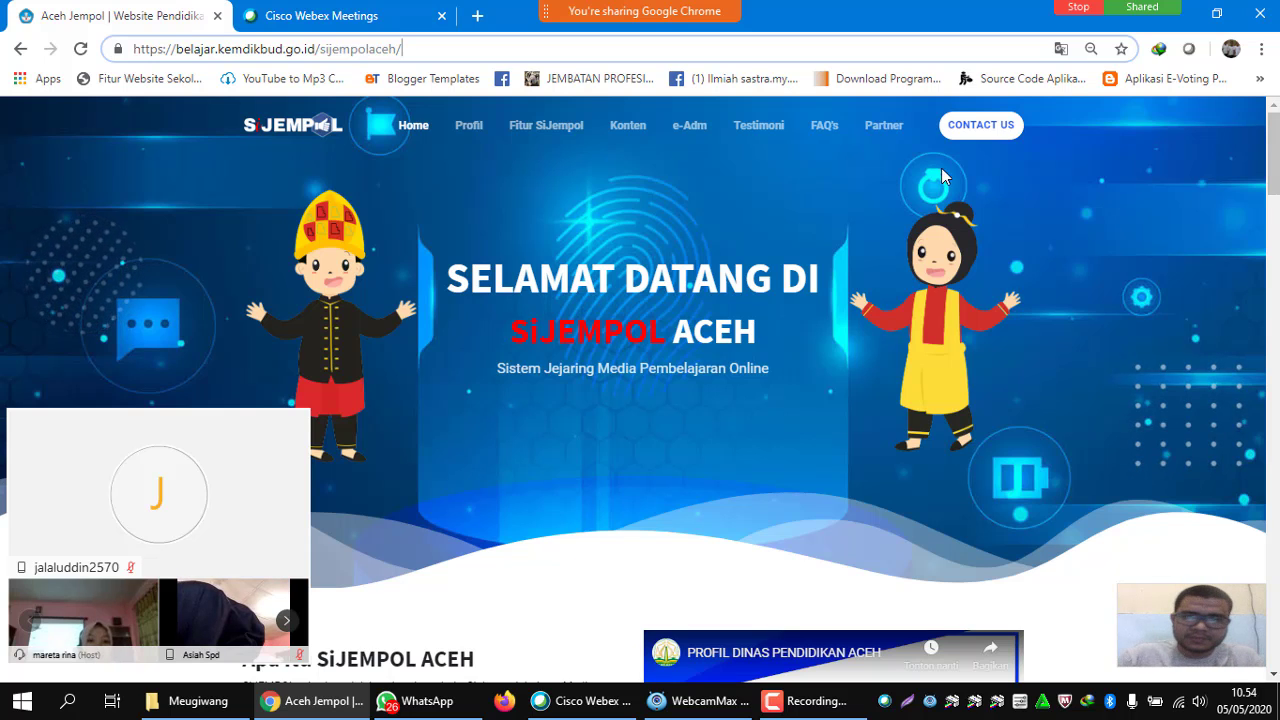
{"action": "scroll", "coordinate": [780, 290], "scroll_direction": "down", "scroll_amount": 3}
{"action": "scroll", "coordinate": [785, 291], "scroll_direction": "up", "scroll_amount": 3}
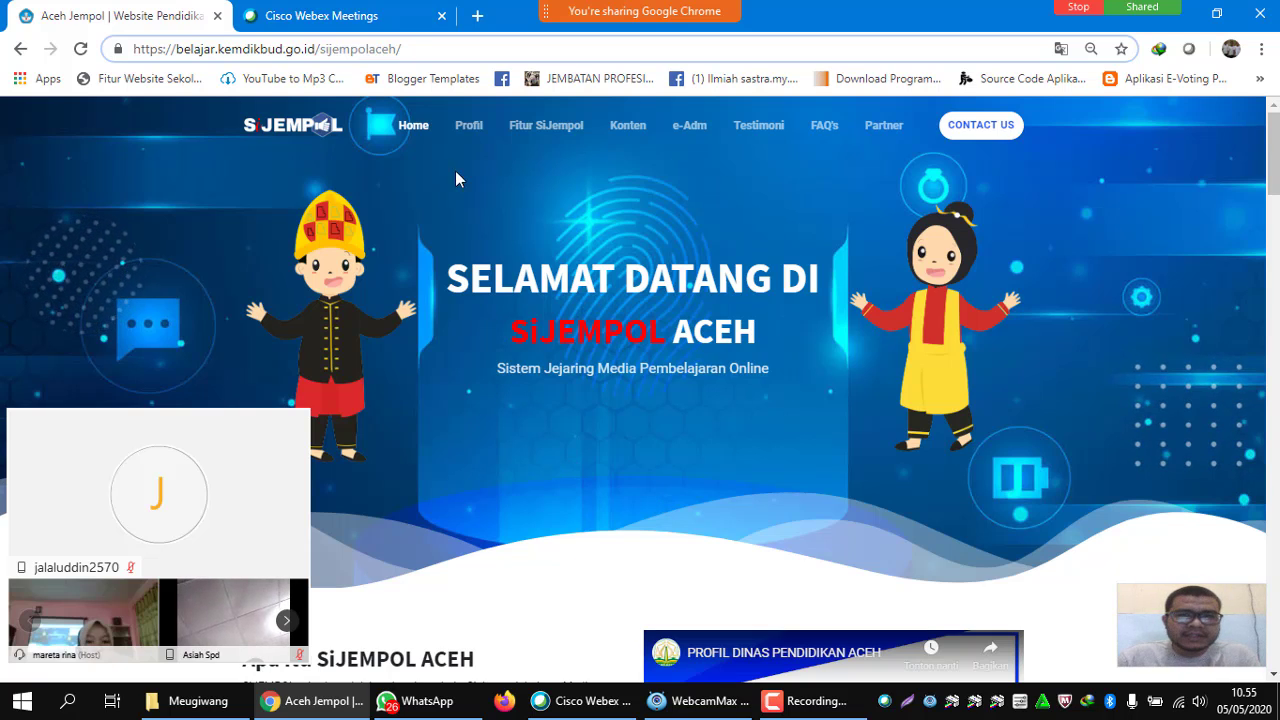
- Jump to the Fitur SIJEMPOL ACEH section listing Sumber Belajar, Bank Soal, Kelas Digital and SimpaTIK
{"action": "left_click", "coordinate": [536, 136]}
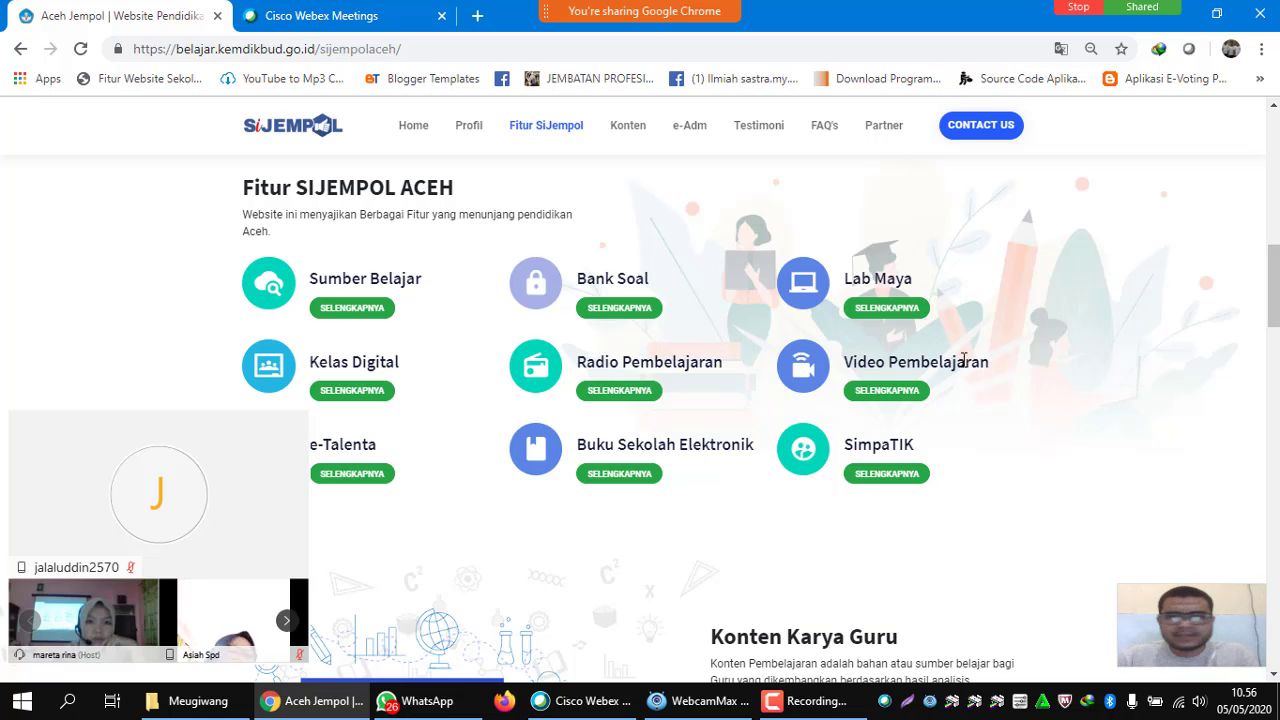
- Open Kelas Digital via SELENGKAPNYA and close the old Aceh Jempol tab
{"action": "left_click", "coordinate": [340, 399]}
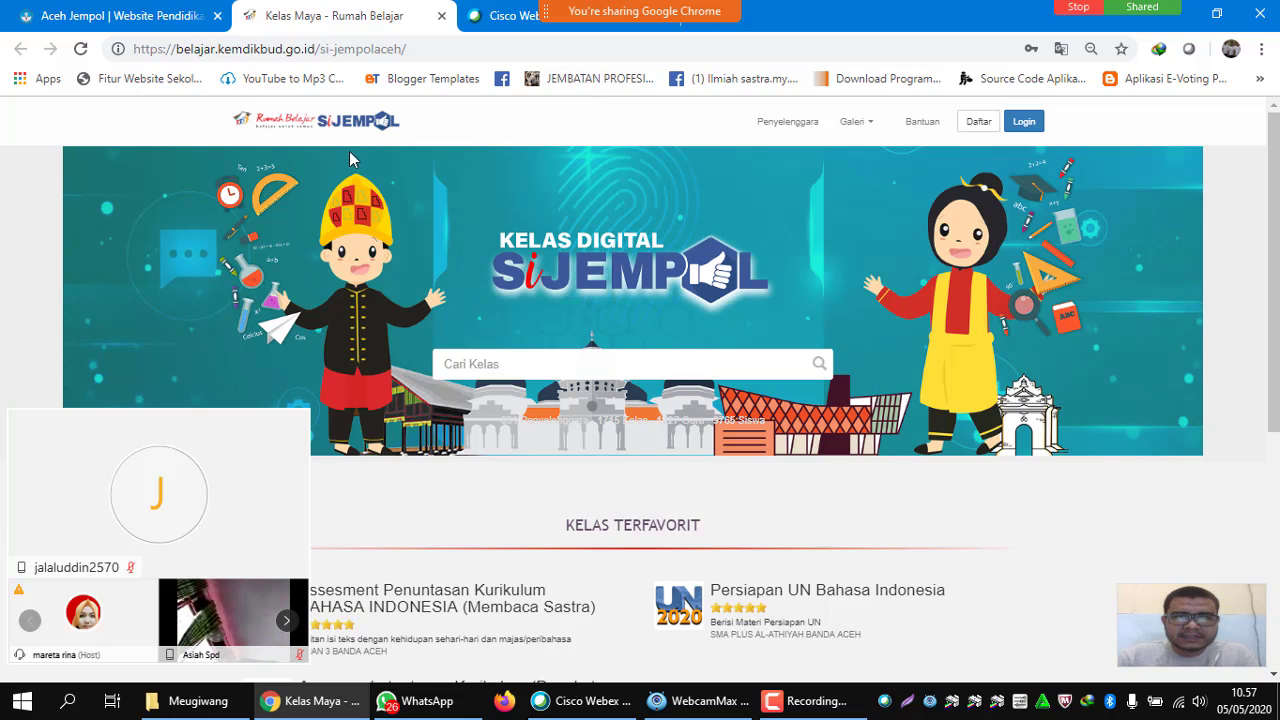
{"action": "left_click", "coordinate": [218, 16]}
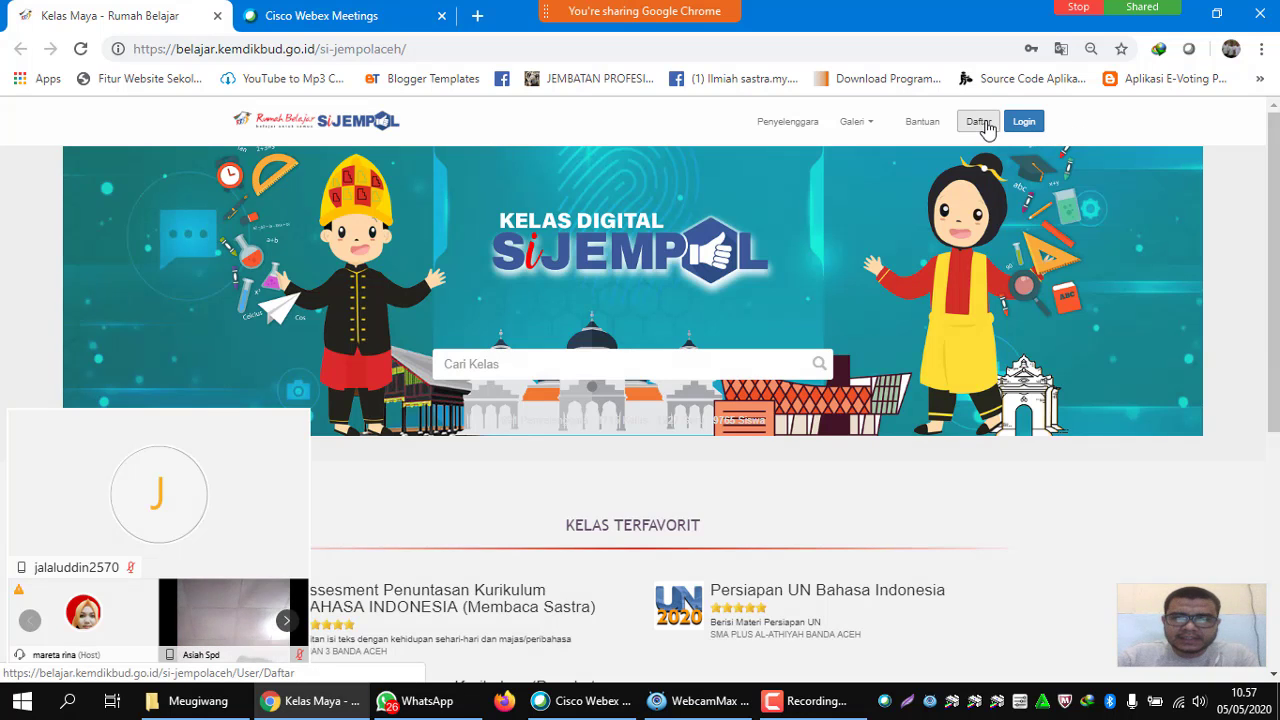
- Go to the Daftar registration page offering Siswa, Guru or Penyelenggara sign-up
{"action": "left_click", "coordinate": [973, 133]}
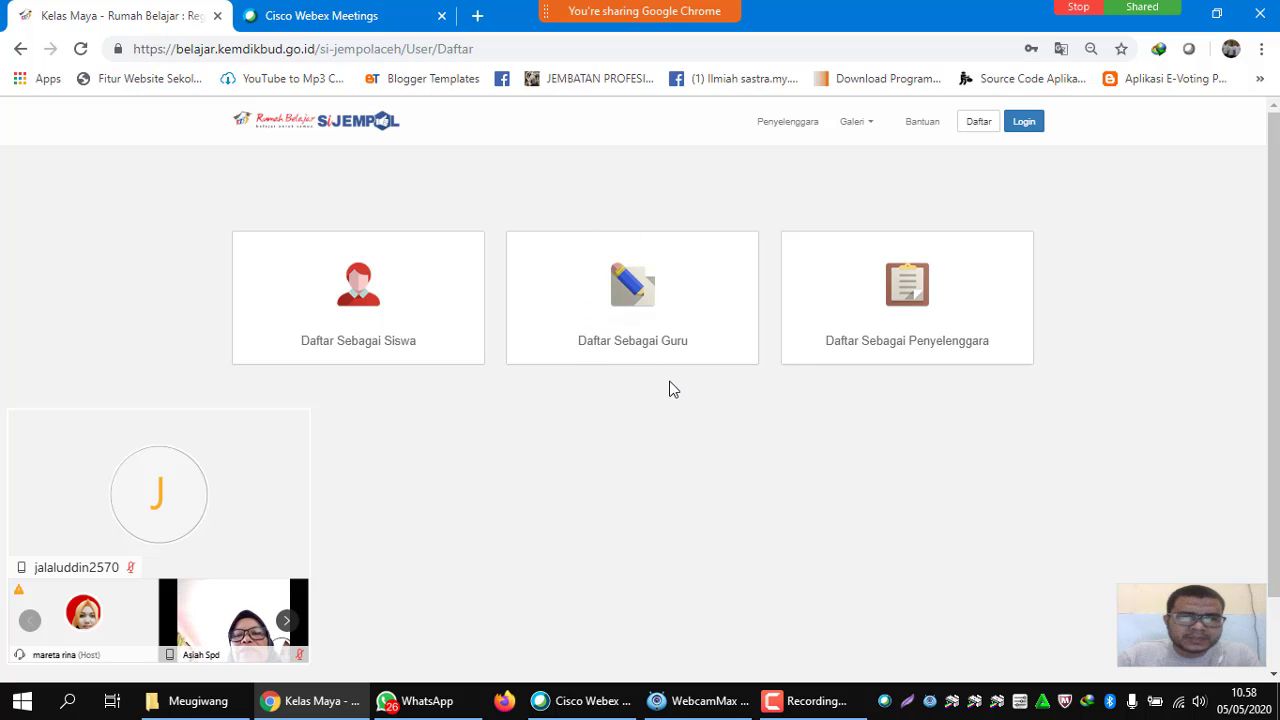
{"action": "left_click", "coordinate": [628, 353]}
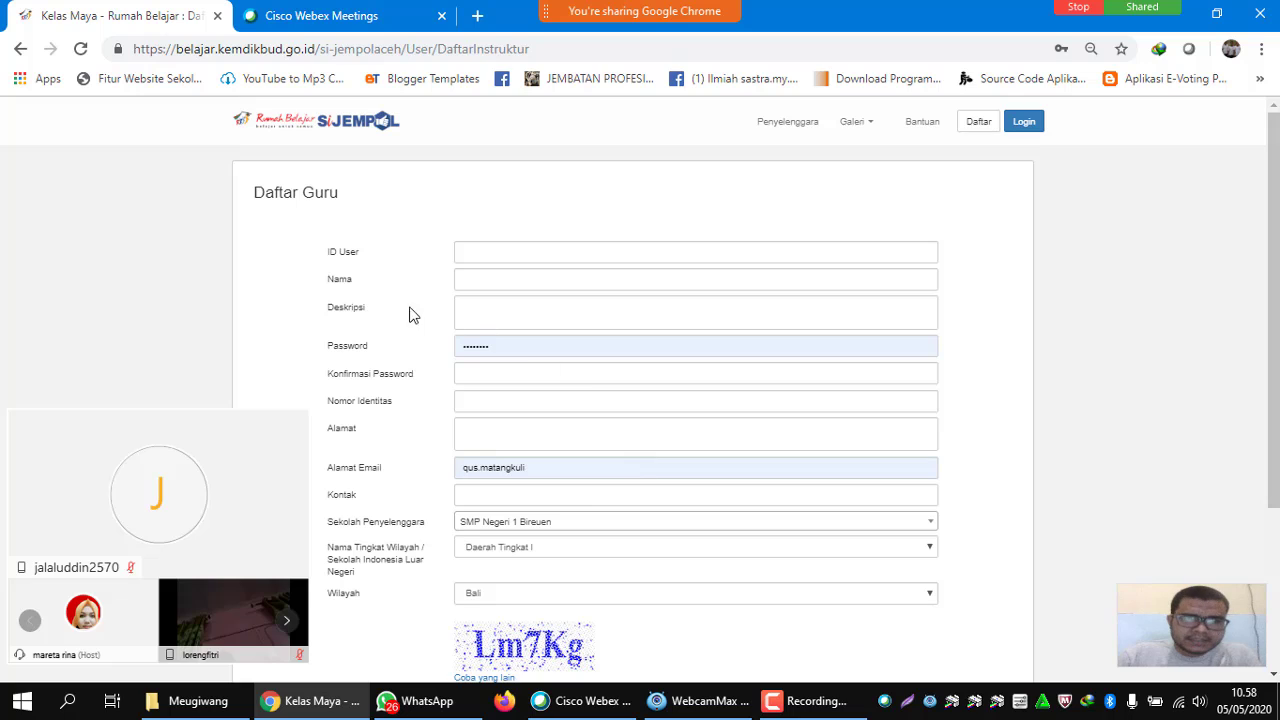
{"action": "scroll", "coordinate": [912, 415], "scroll_direction": "down", "scroll_amount": 1}
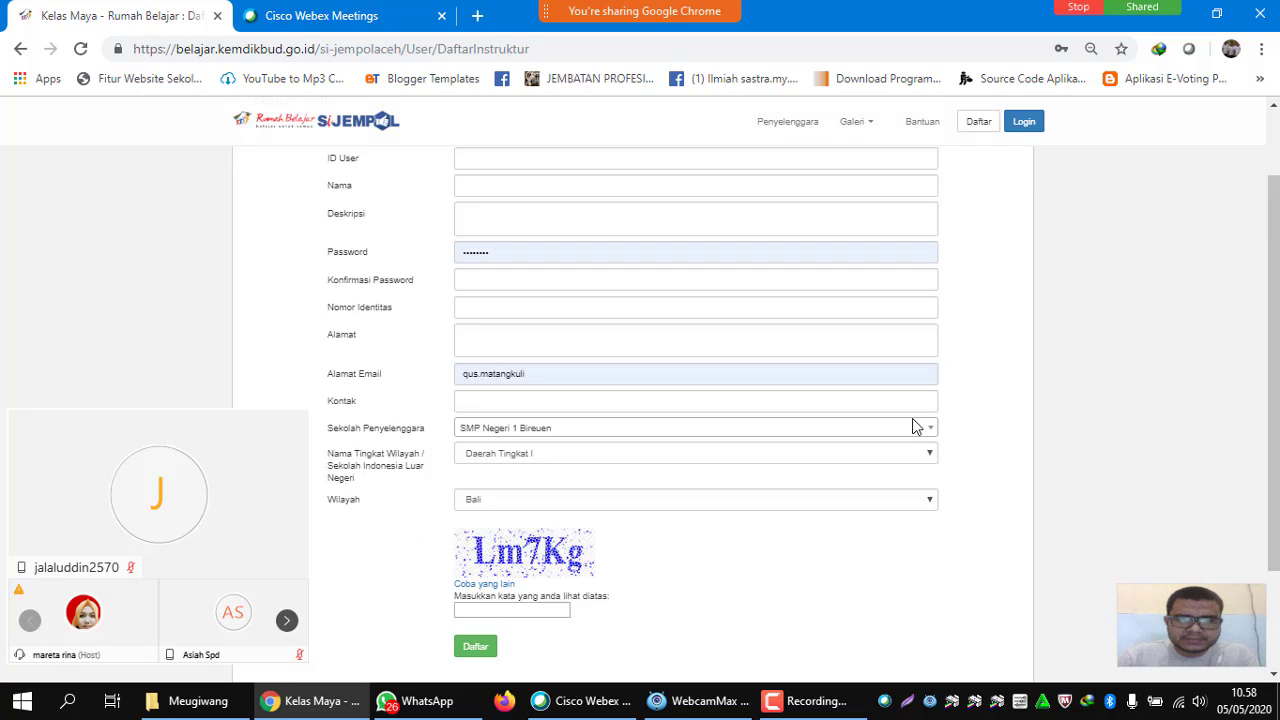
{"action": "scroll", "coordinate": [912, 425], "scroll_direction": "up", "scroll_amount": 1}
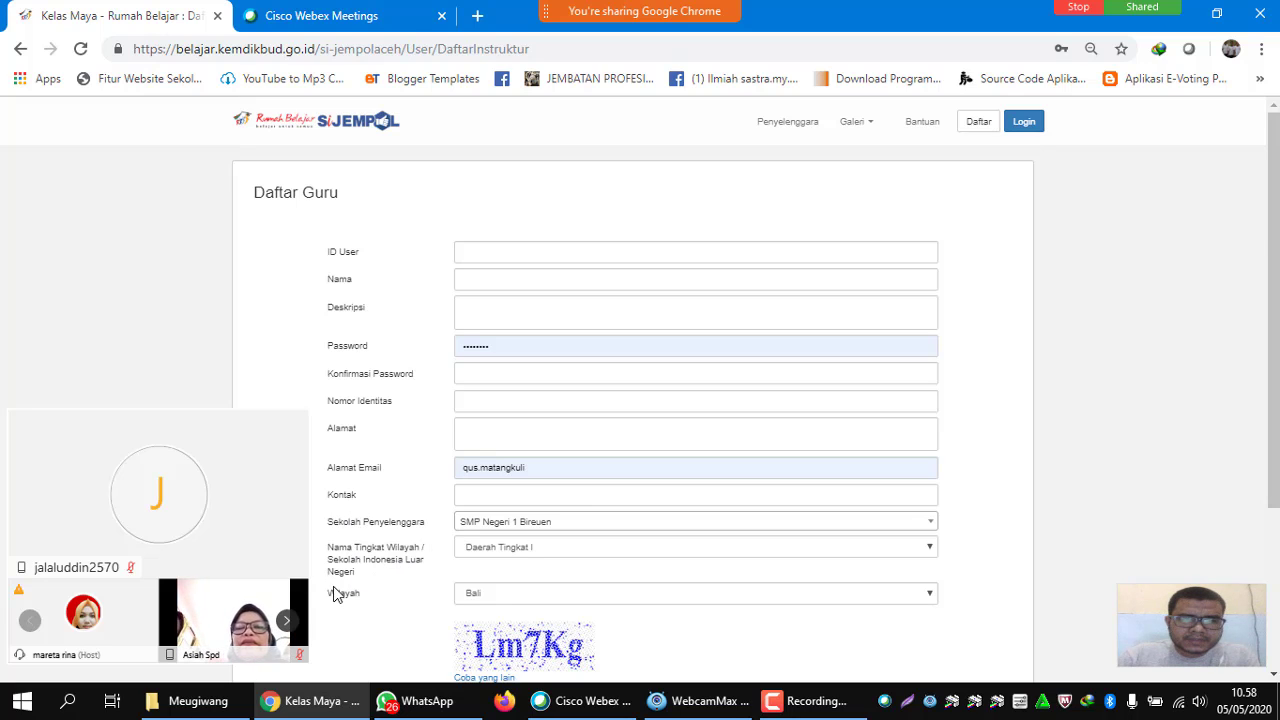
{"action": "scroll", "coordinate": [571, 577], "scroll_direction": "down", "scroll_amount": 2}
{"action": "scroll", "coordinate": [597, 572], "scroll_direction": "up", "scroll_amount": 2}
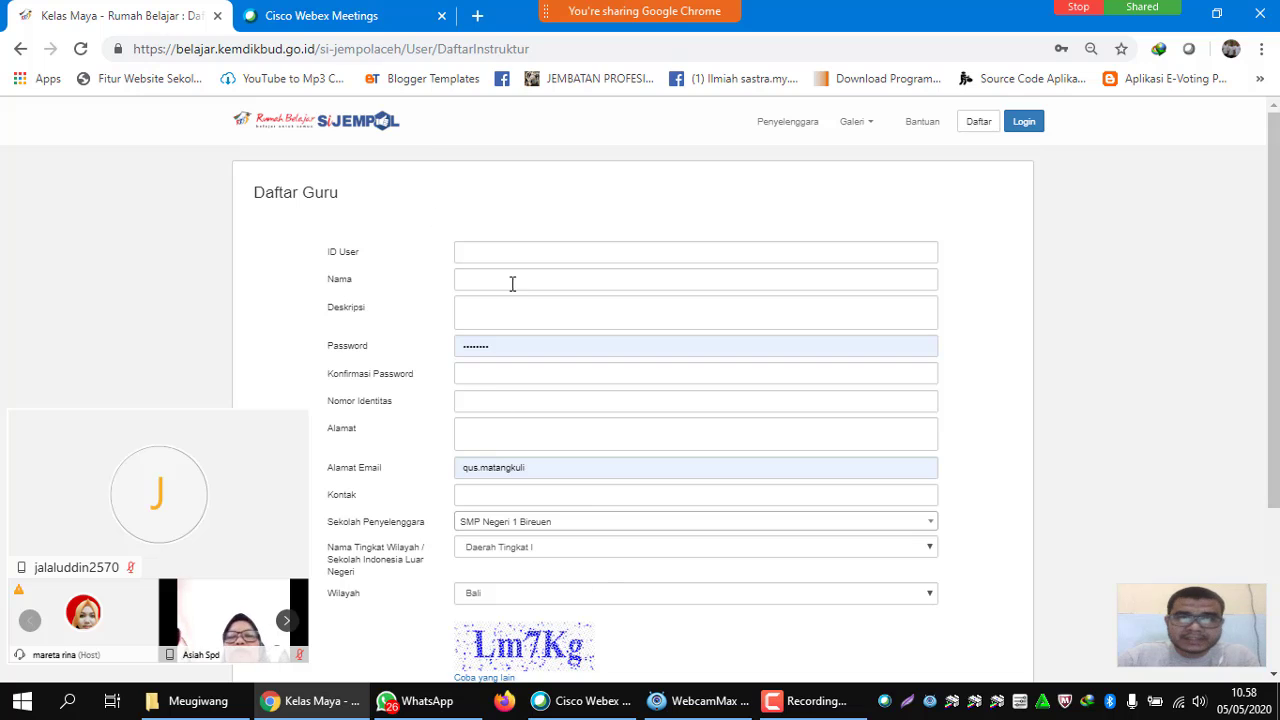
{"action": "left_click", "coordinate": [496, 251]}
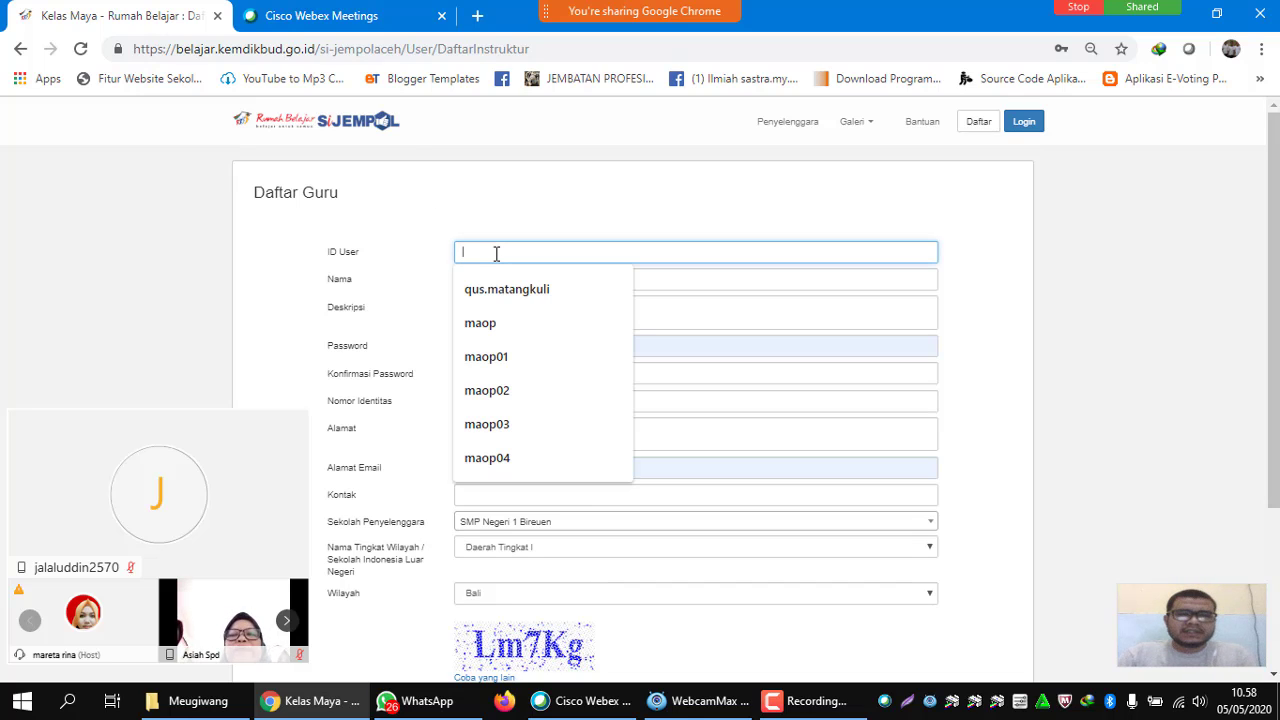
- Enter a new user ID, autofill the teacher's name, and set Deskripsi to 'Mata Pelajaran Fisika'
{"action": "left_click", "coordinate": [357, 218]}
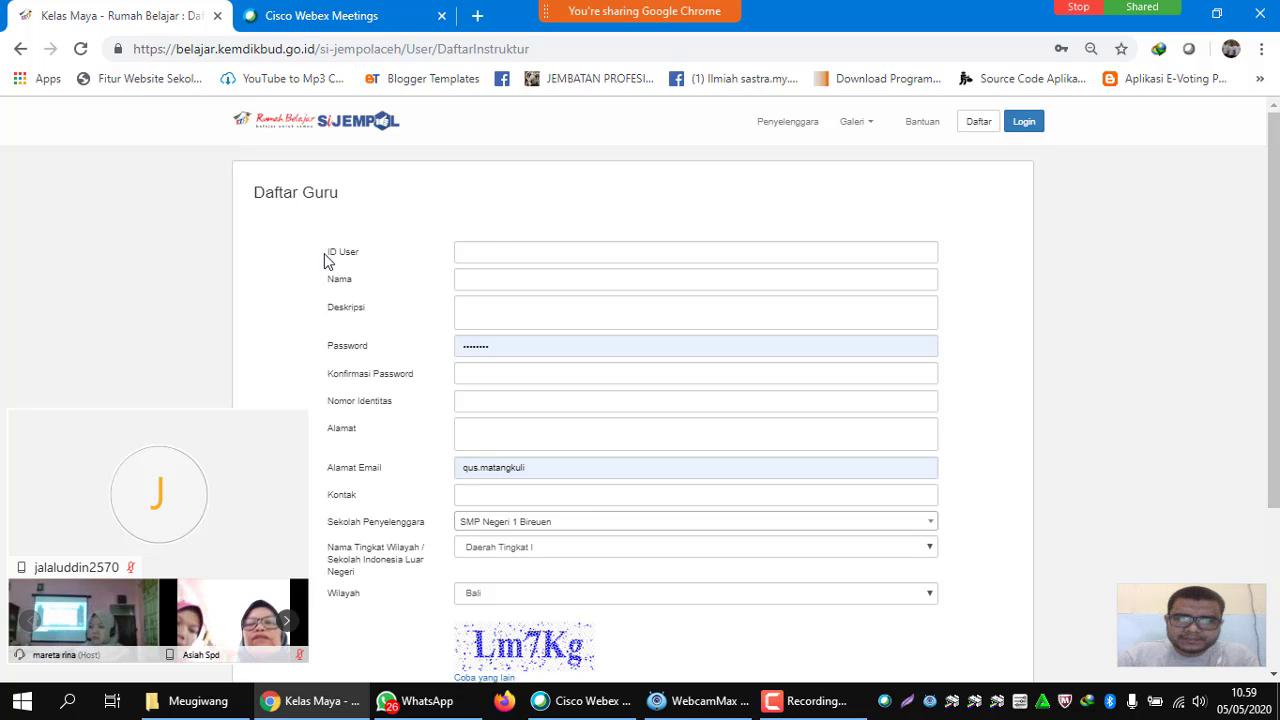
{"action": "left_click", "coordinate": [491, 252]}
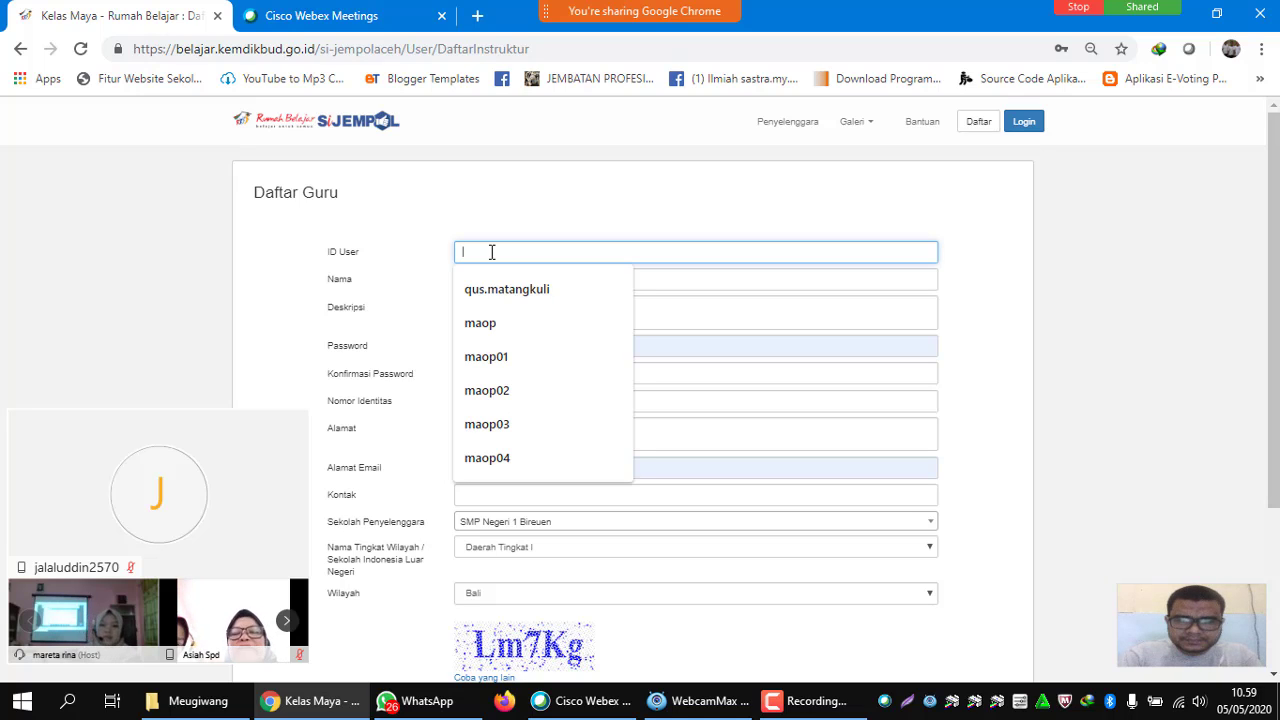
{"action": "type", "text": "qus"}
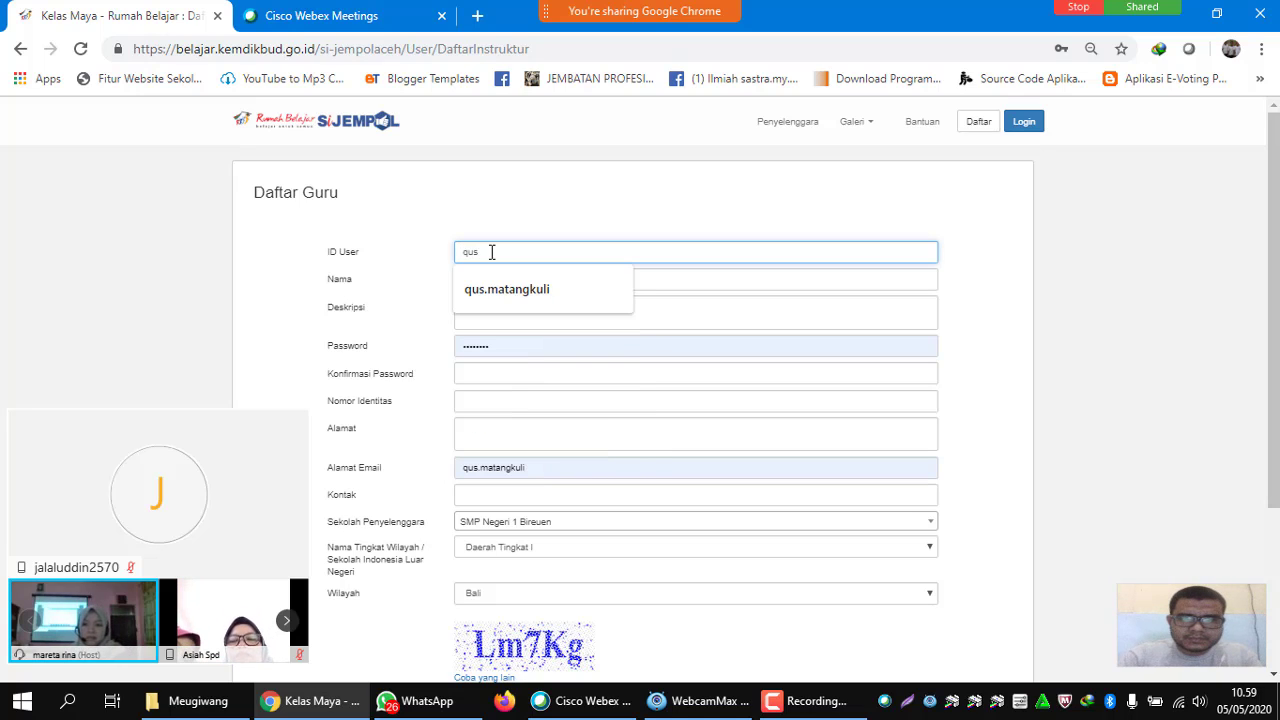
{"action": "type", "text": "2020"}
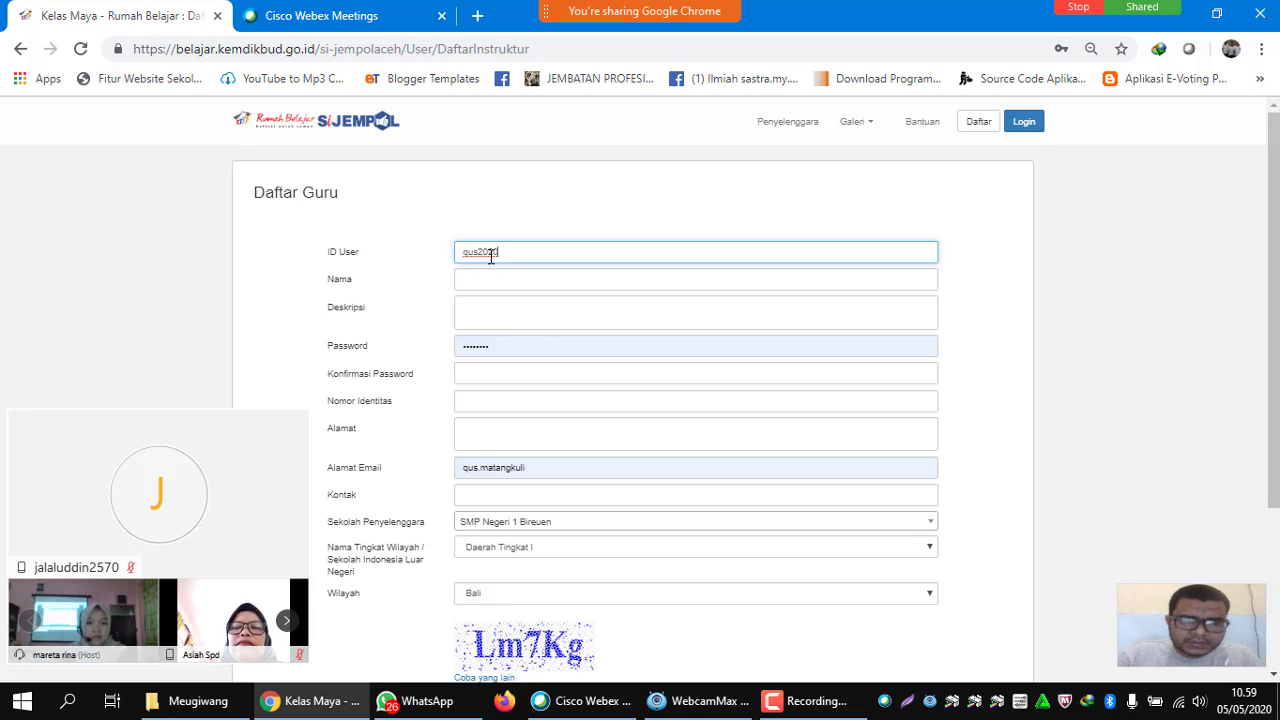
{"action": "left_click", "coordinate": [519, 287]}
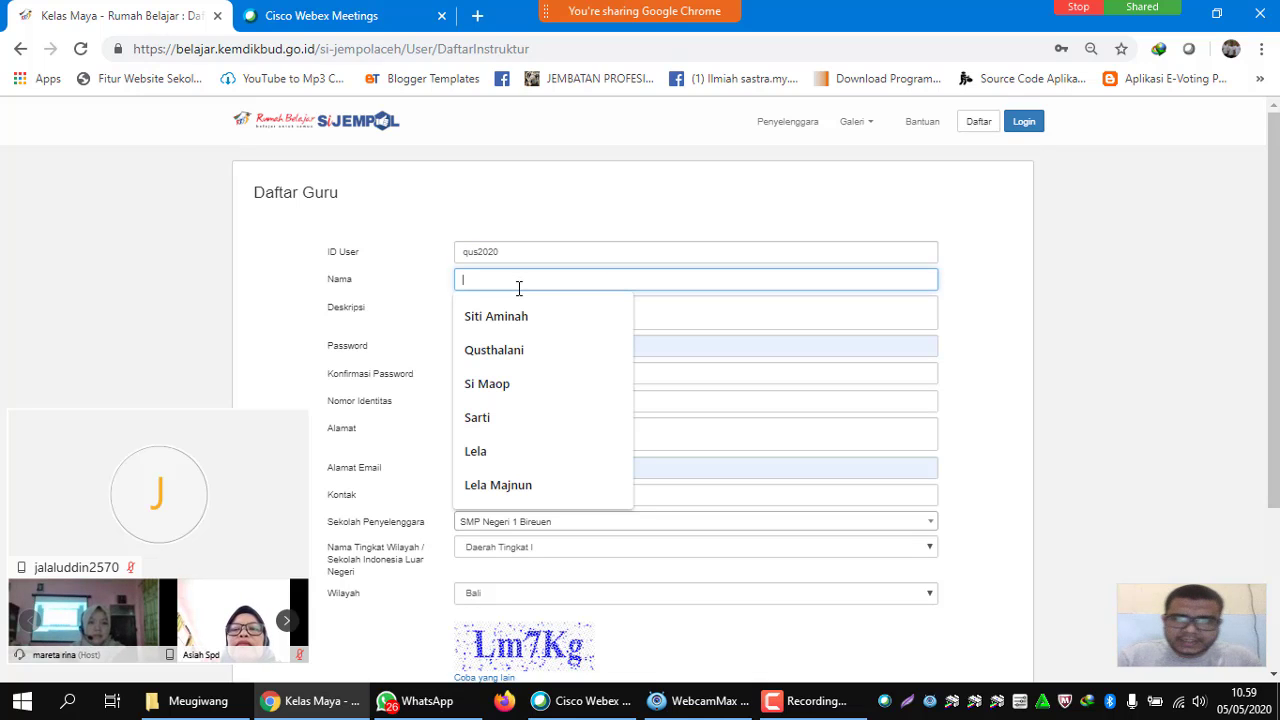
{"action": "left_click", "coordinate": [537, 347]}
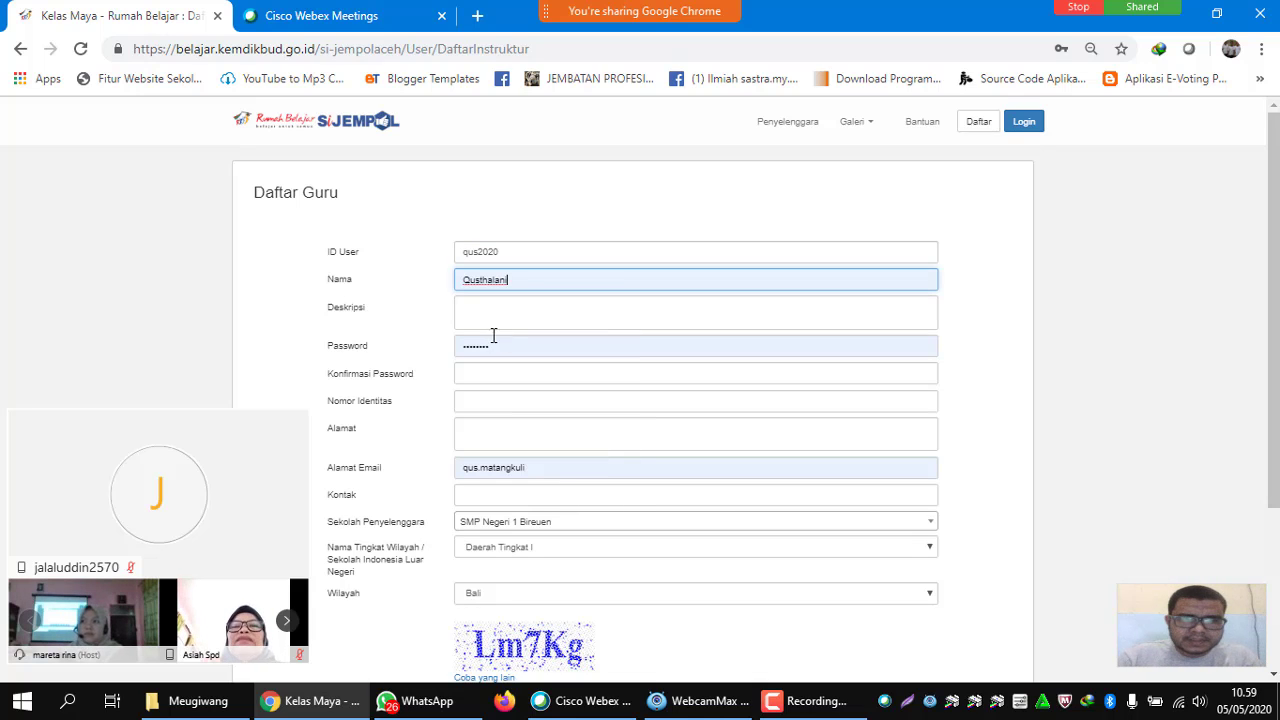
{"action": "left_click", "coordinate": [562, 326]}
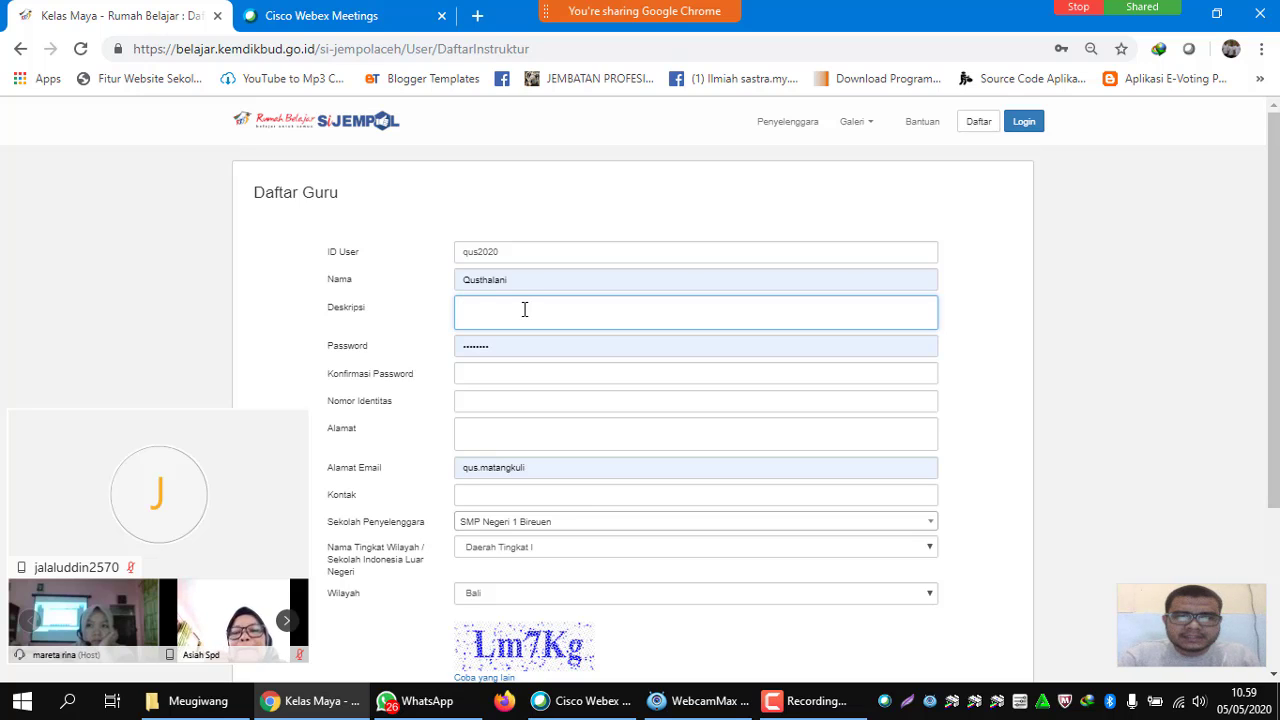
{"action": "type", "text": "a"}
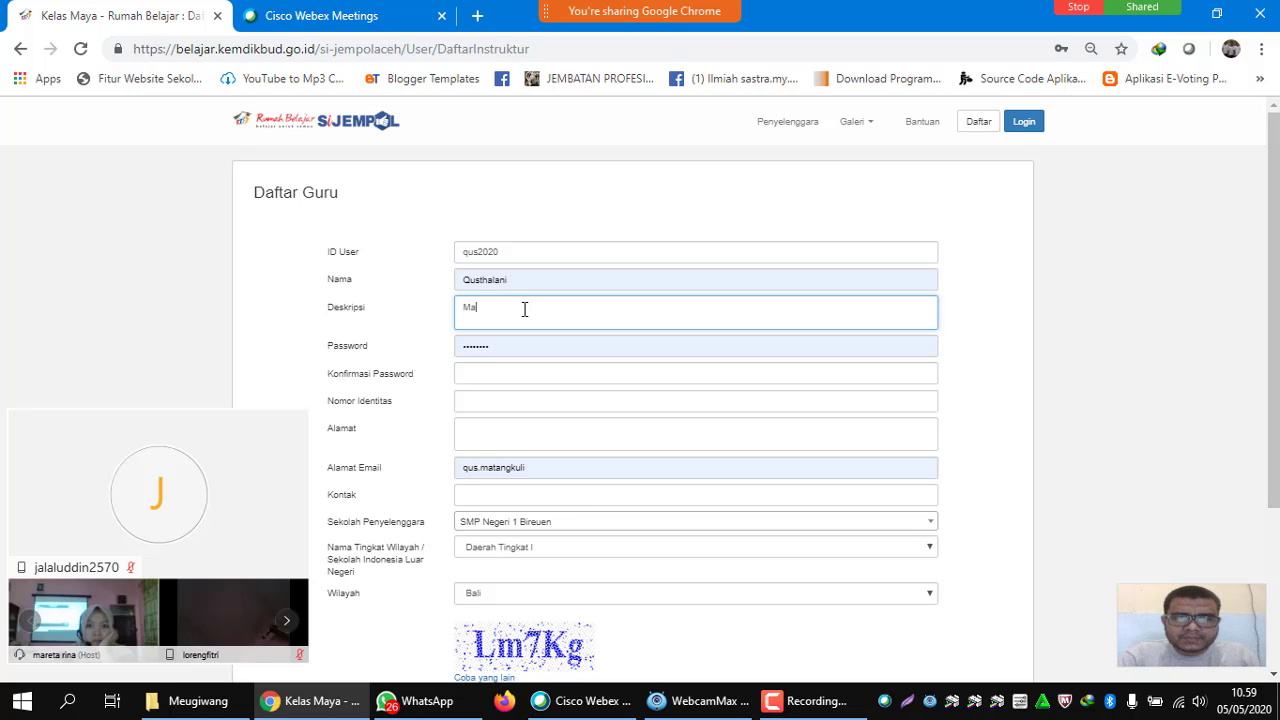
{"action": "type", "text": "ata "}
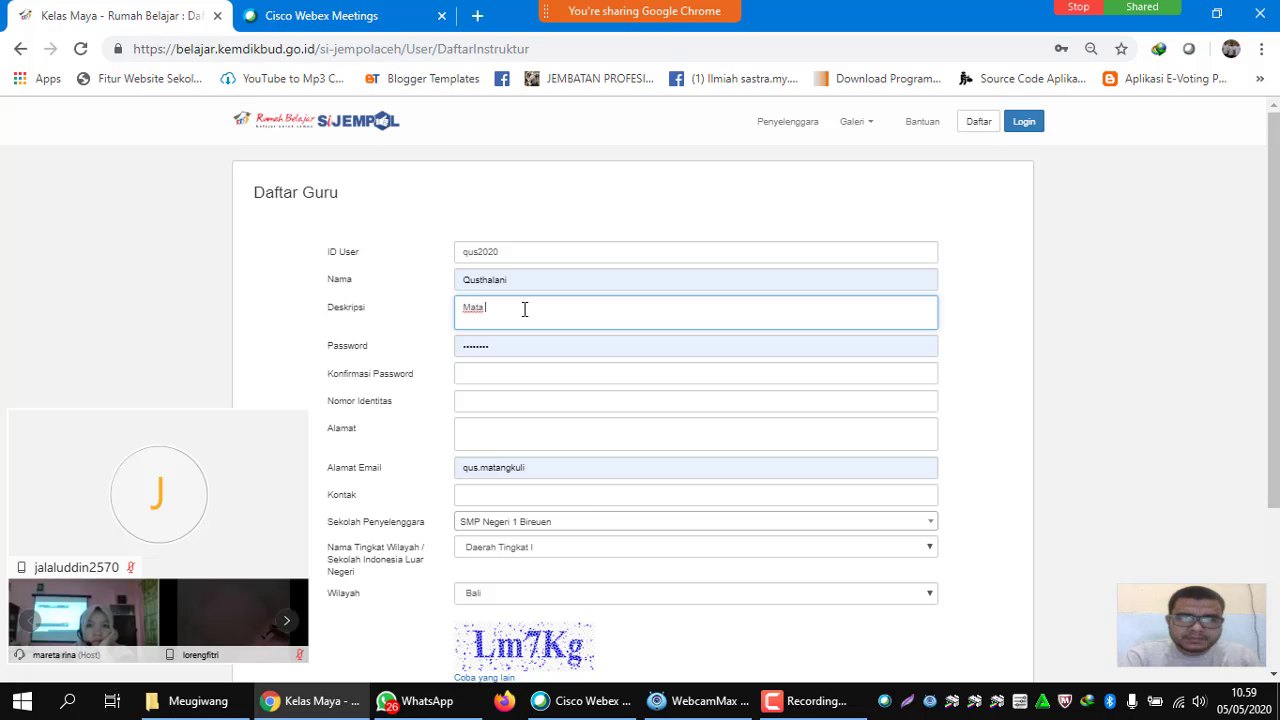
{"action": "type", "text": "Pelajaran"}
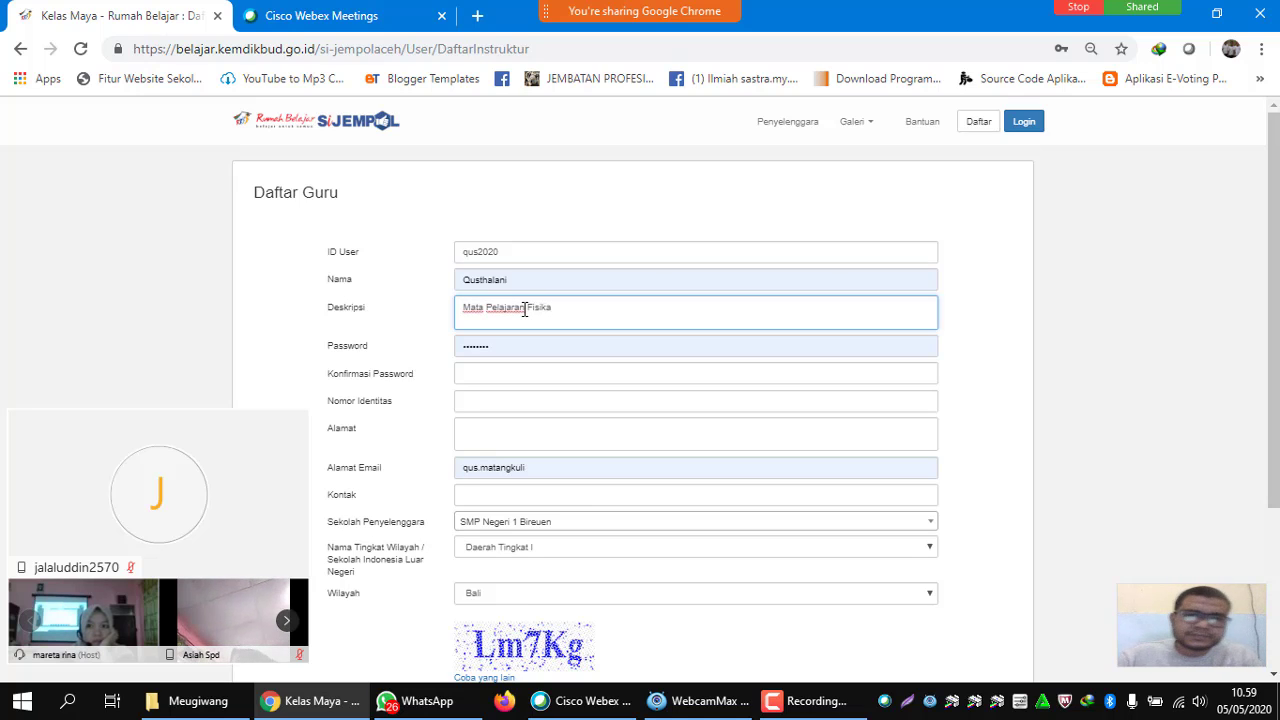
{"action": "type", "text": " Fisika"}
- Replace the prefilled password with a new one and begin typing its confirmation
{"action": "left_click", "coordinate": [551, 355]}
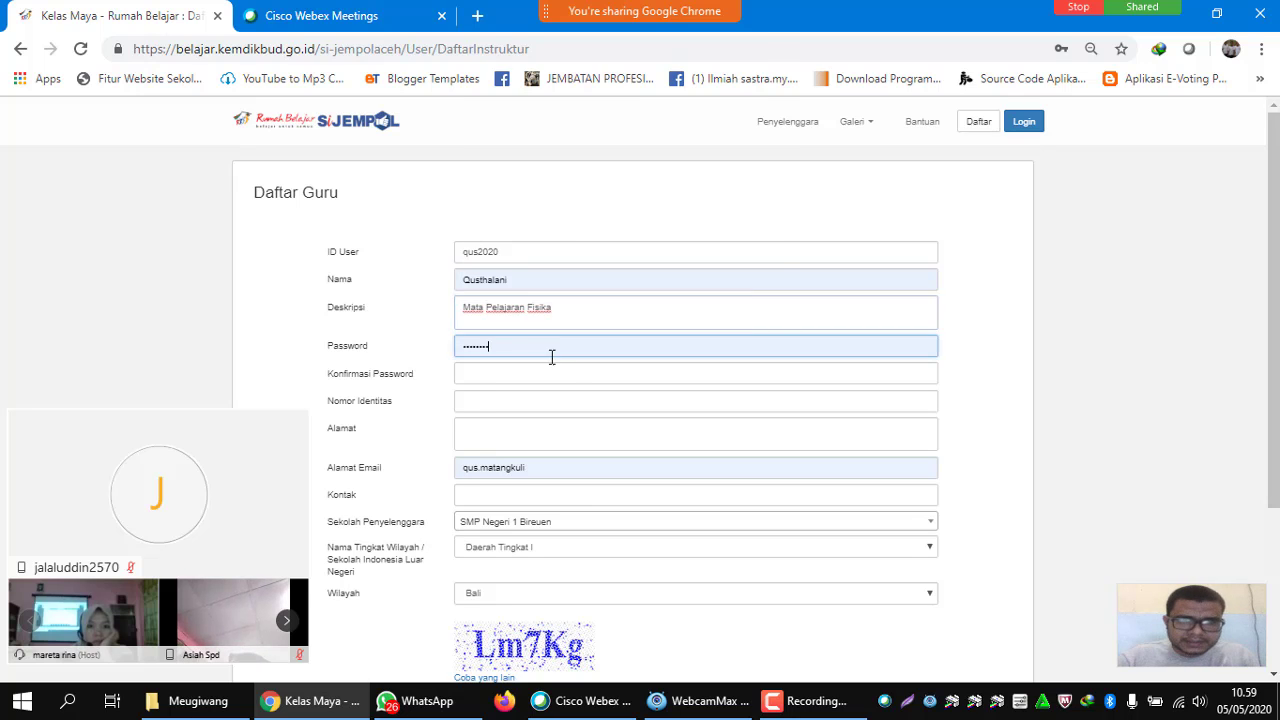
{"action": "left_click_drag", "start_coordinate": [551, 357], "coordinate": [415, 317]}
{"action": "key", "text": "BackSpace"}
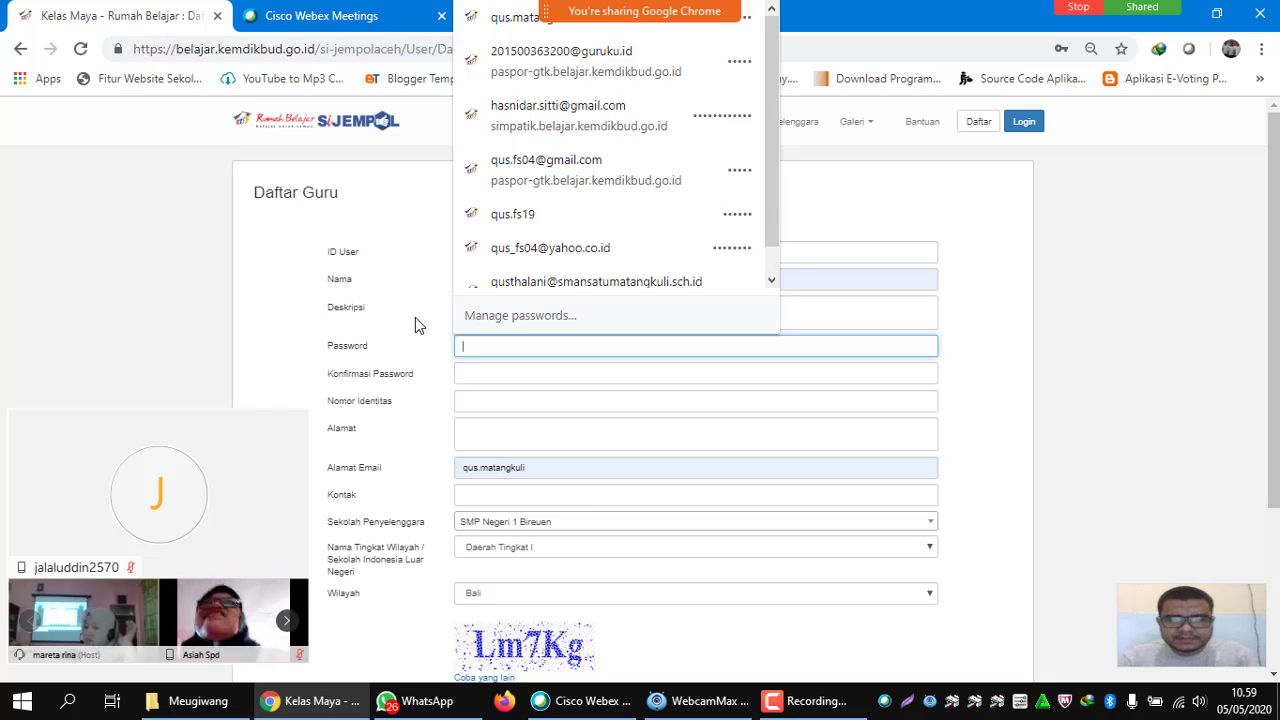
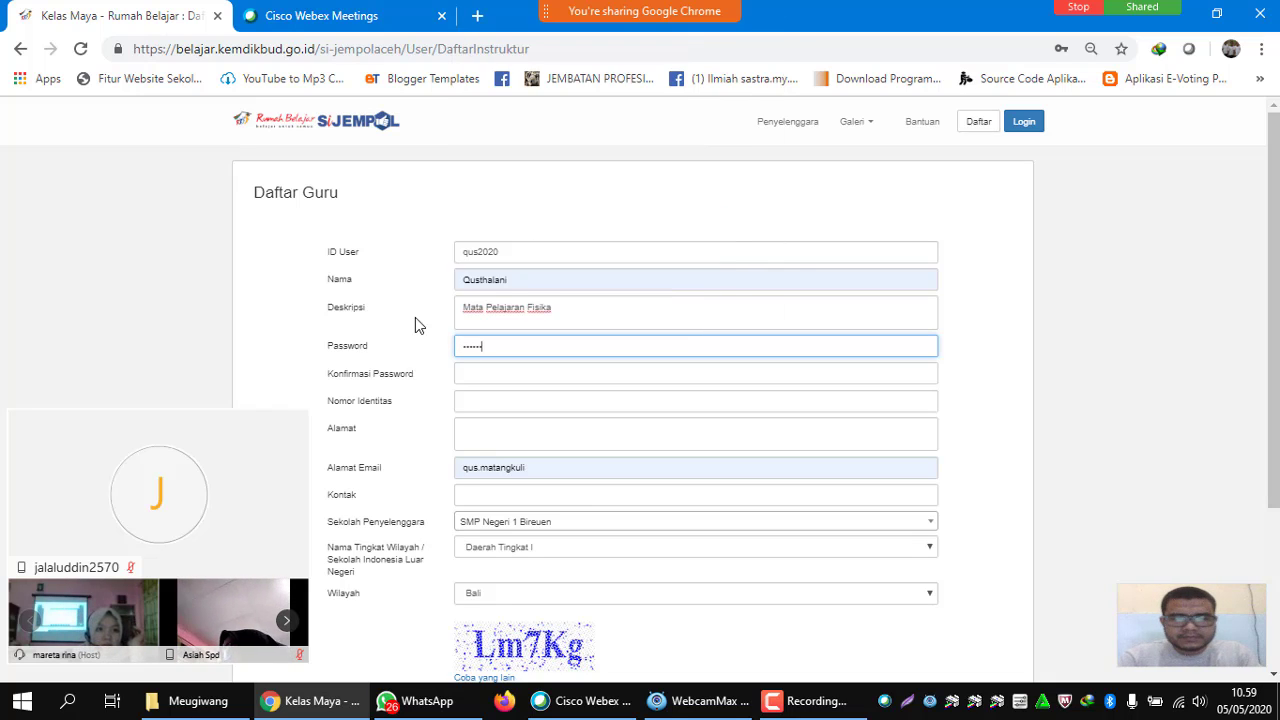
{"action": "left_click", "coordinate": [498, 379]}
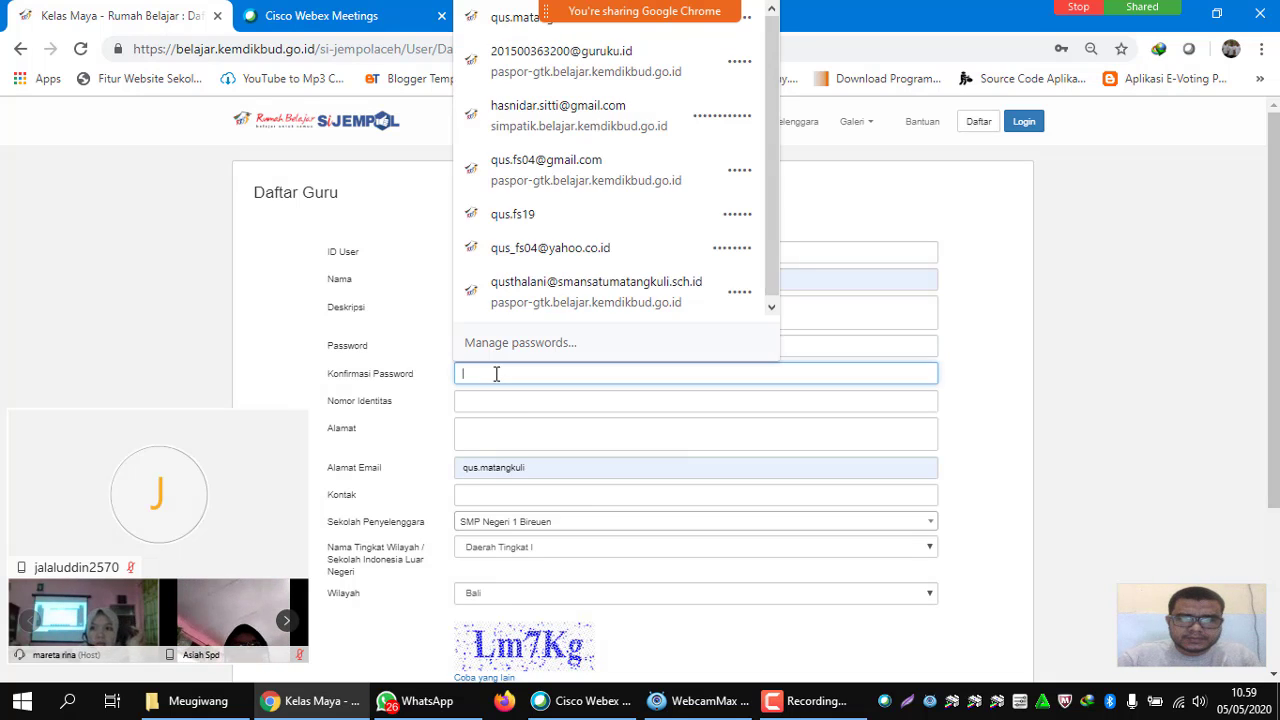
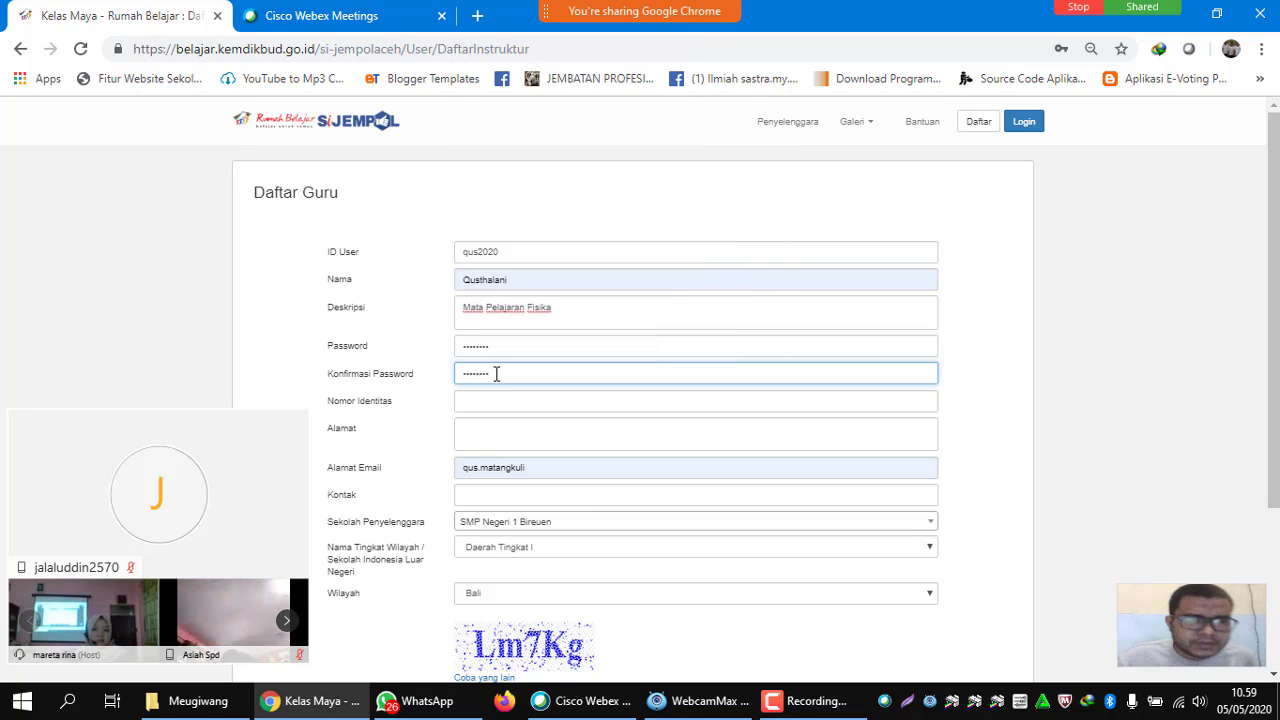
- Fill Nomor Identitas from autofill and type the home address
{"action": "left_click", "coordinate": [479, 398]}
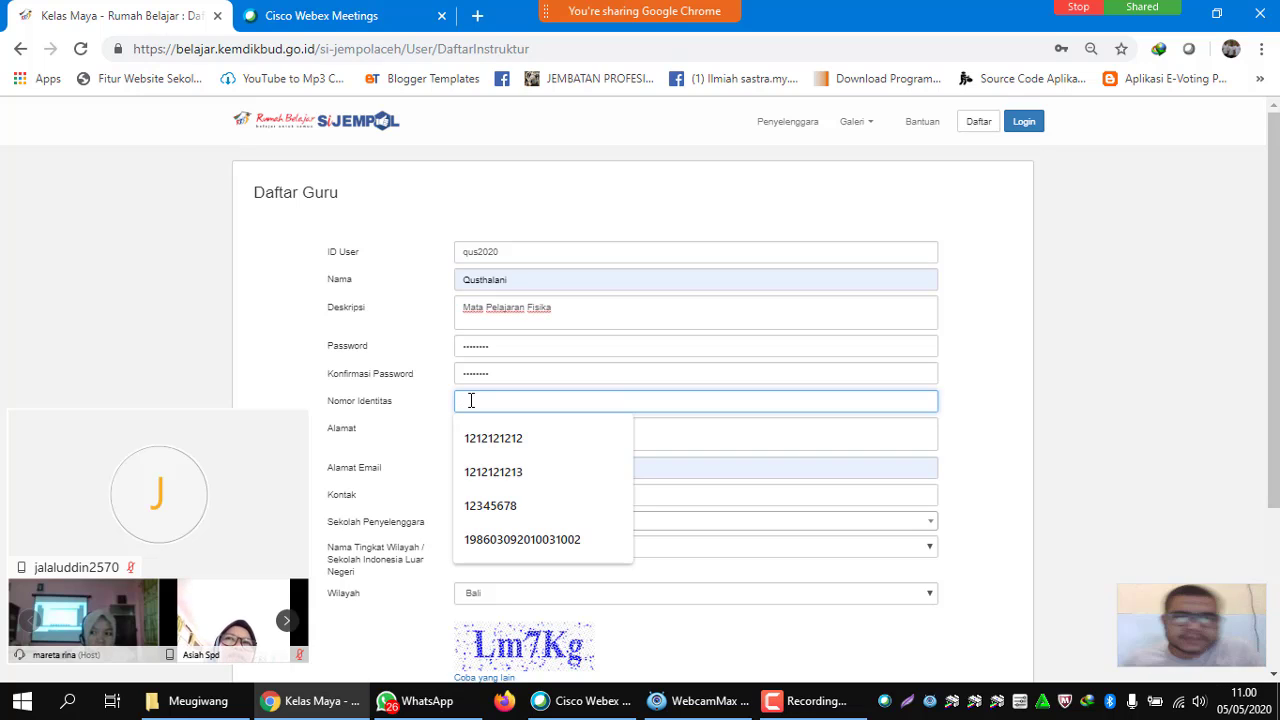
{"action": "left_click", "coordinate": [480, 540]}
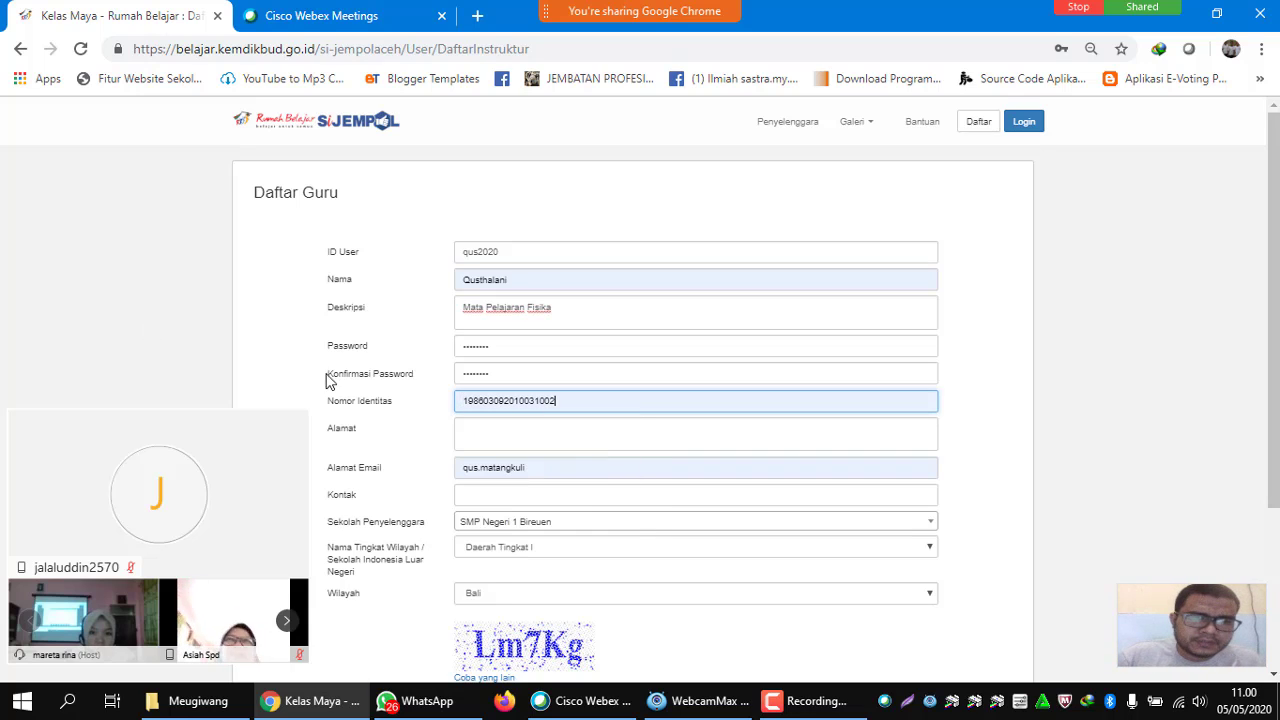
{"action": "left_click", "coordinate": [480, 435]}
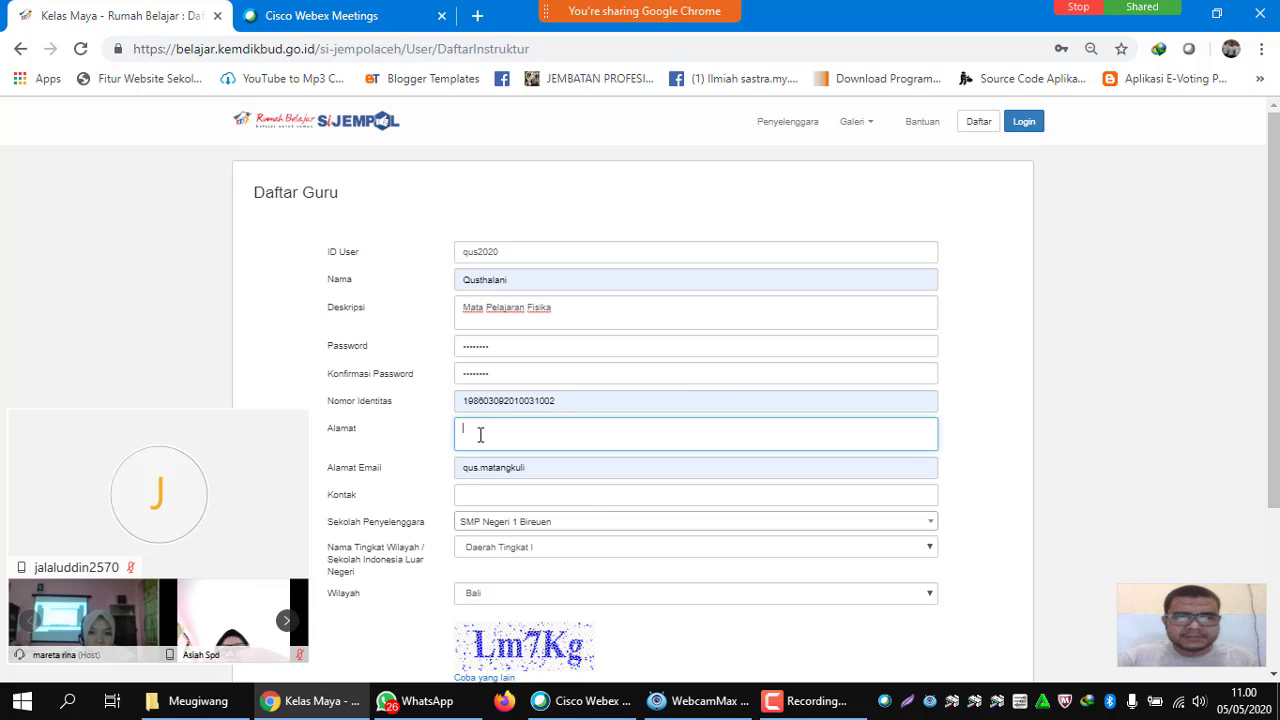
{"action": "type", "text": "4"}
{"action": "type", "text": "ho"}
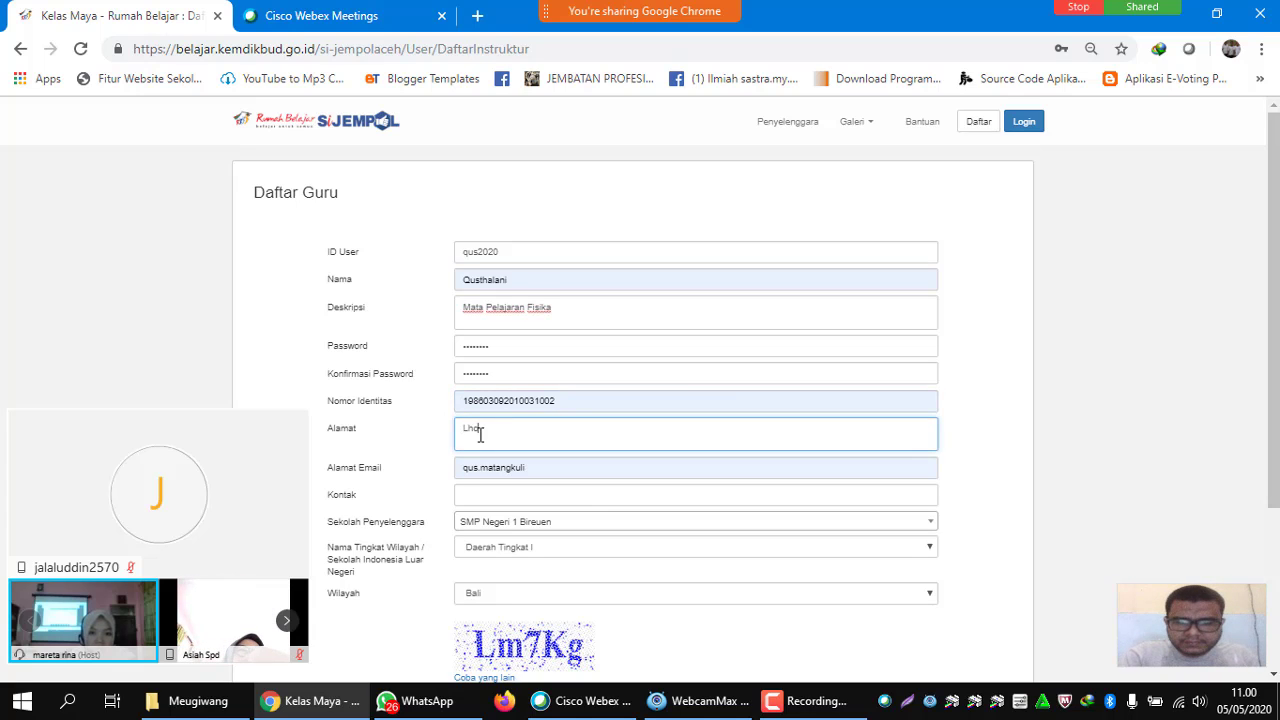
{"action": "type", "text": "ksukon"}
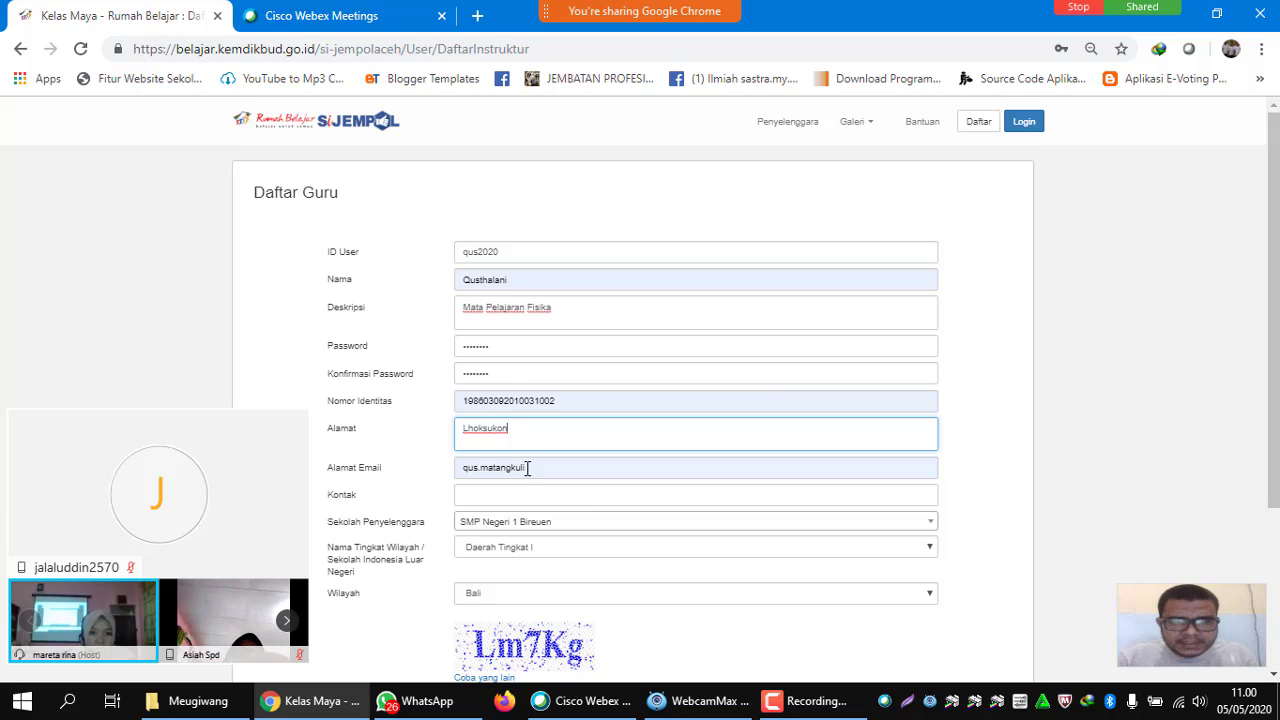
- Choose the saved e-mail address and fill the Kontak number from autofill
{"action": "left_click", "coordinate": [533, 468]}
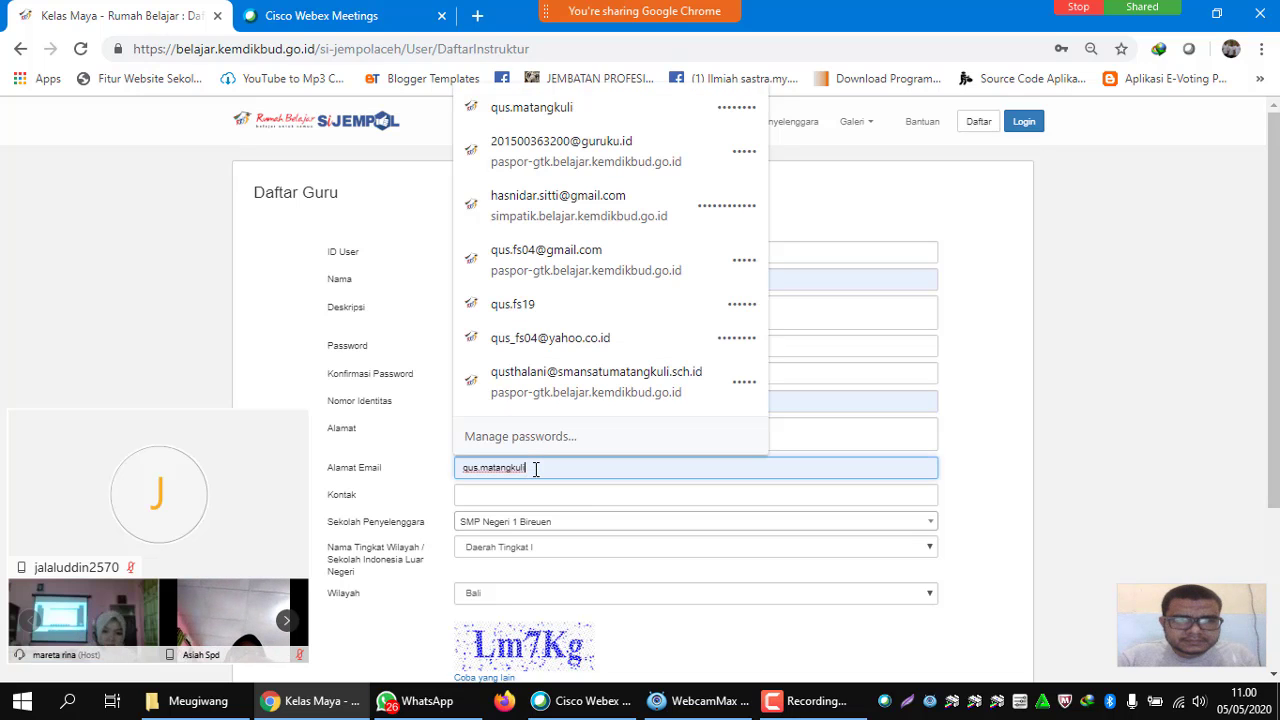
{"action": "left_click", "coordinate": [480, 348]}
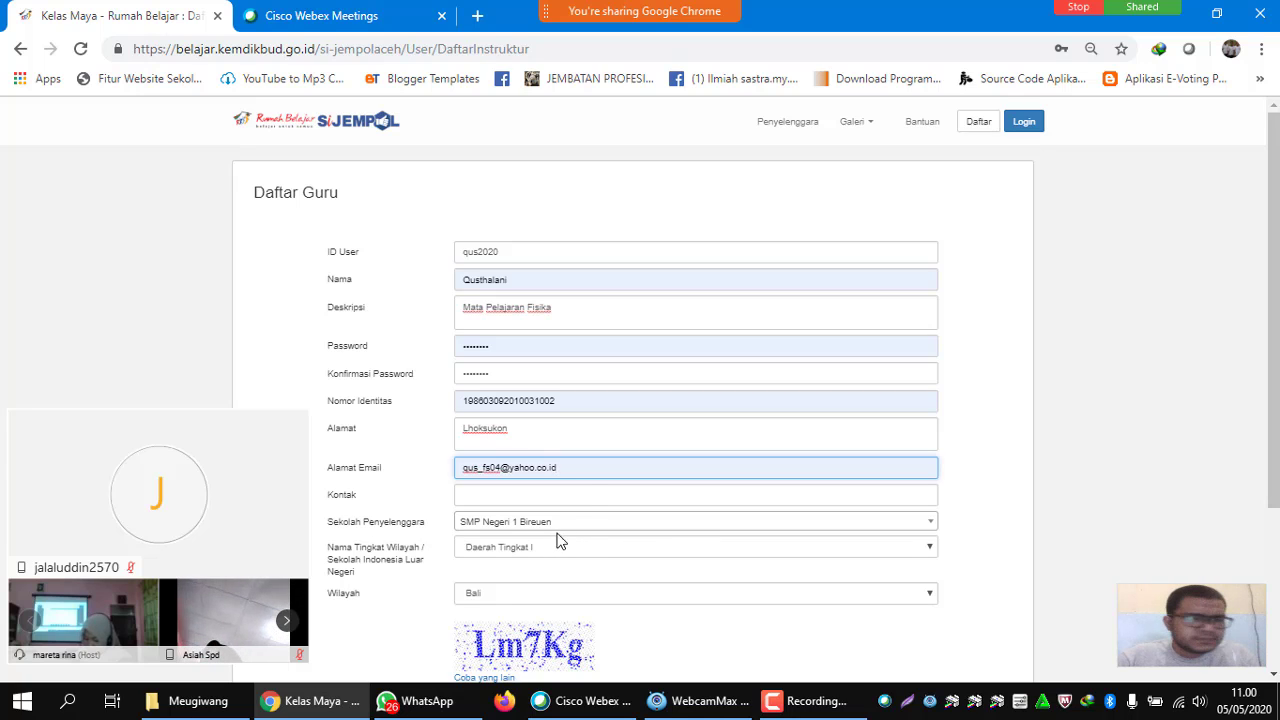
{"action": "scroll", "coordinate": [600, 492], "scroll_direction": "down", "scroll_amount": 2}
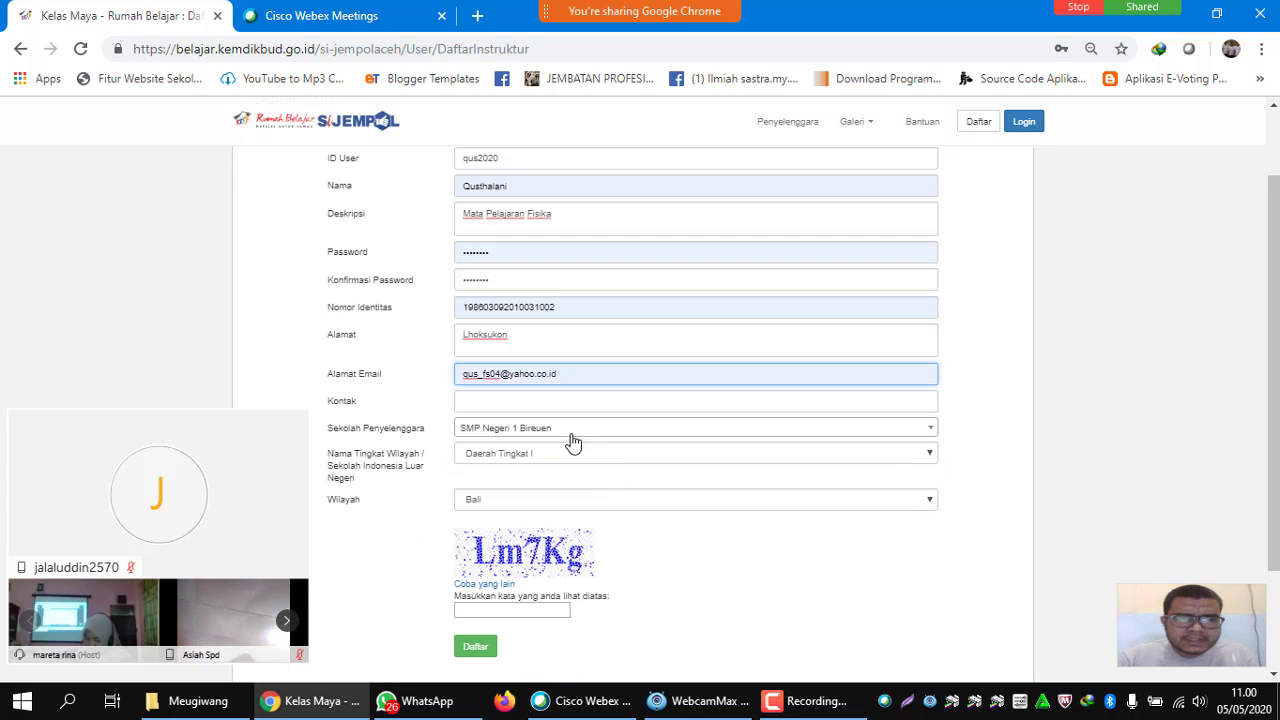
{"action": "left_click", "coordinate": [520, 401]}
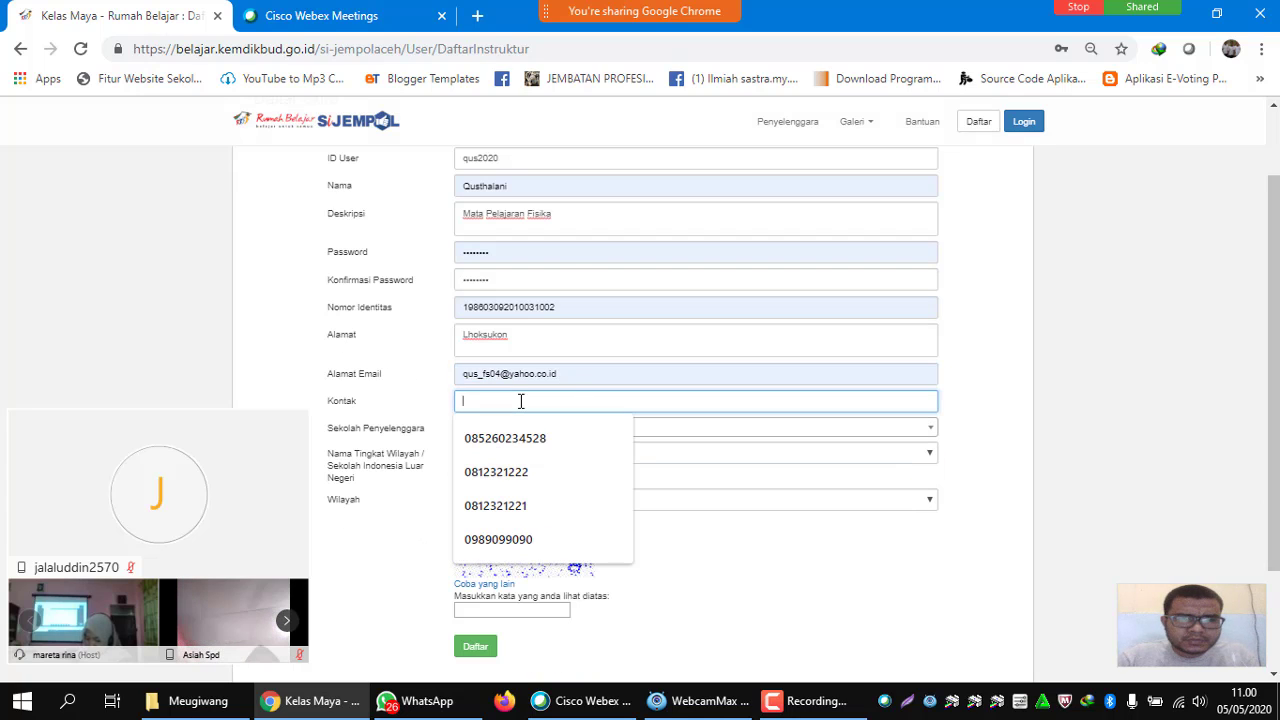
{"action": "left_click", "coordinate": [522, 471]}
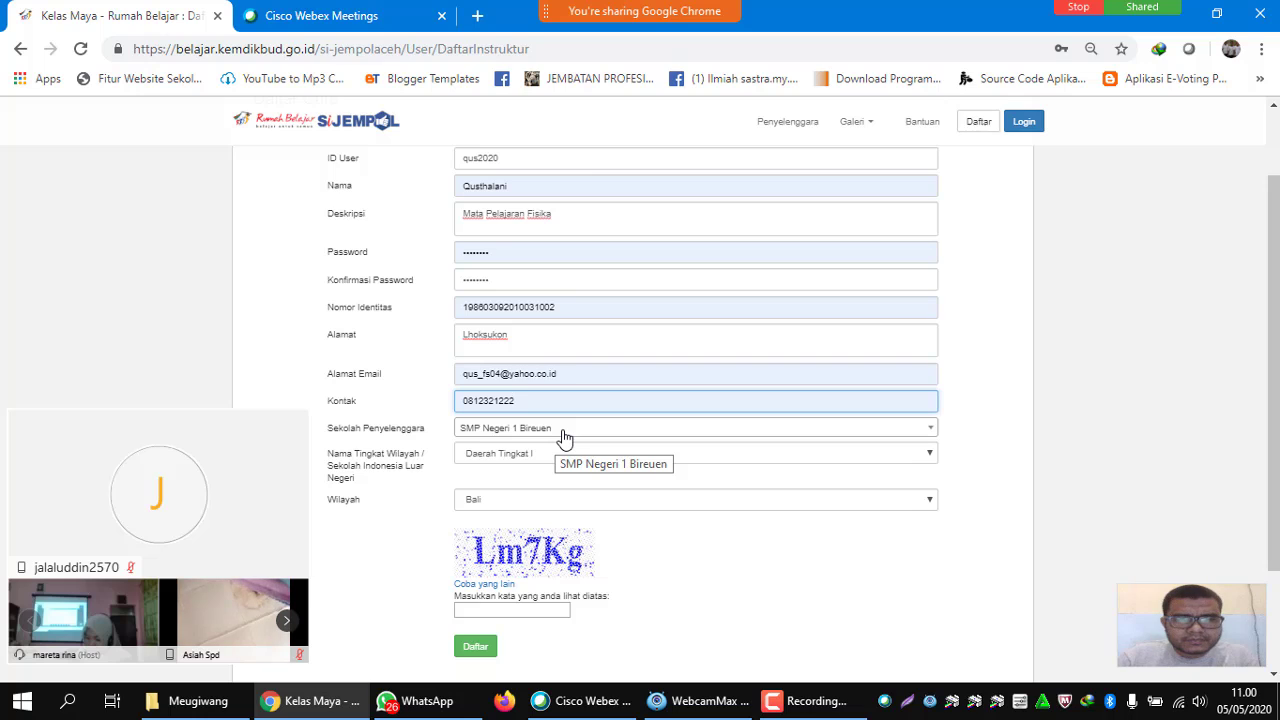
- Search 'baktiya' and set Sekolah Penyelenggara to SMA NEGERI 1 BAKTIYA
{"action": "left_click", "coordinate": [565, 430]}
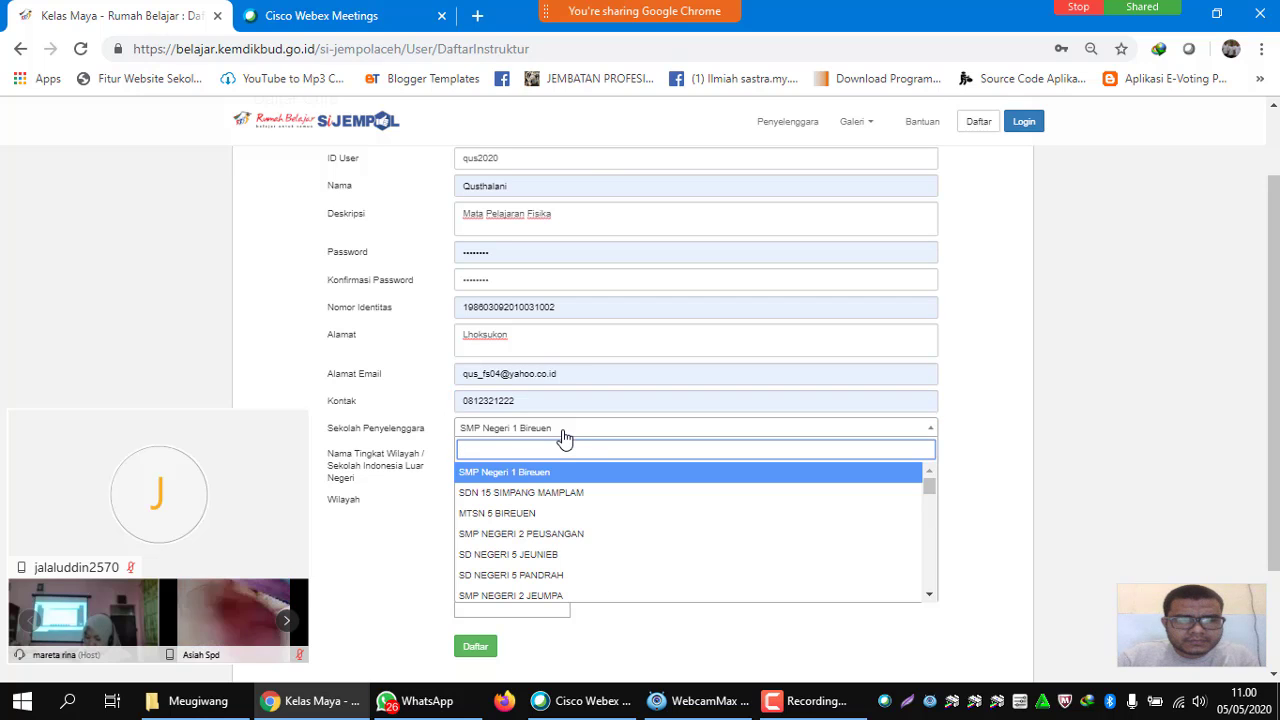
{"action": "left_click", "coordinate": [564, 432]}
{"action": "left_click", "coordinate": [565, 430]}
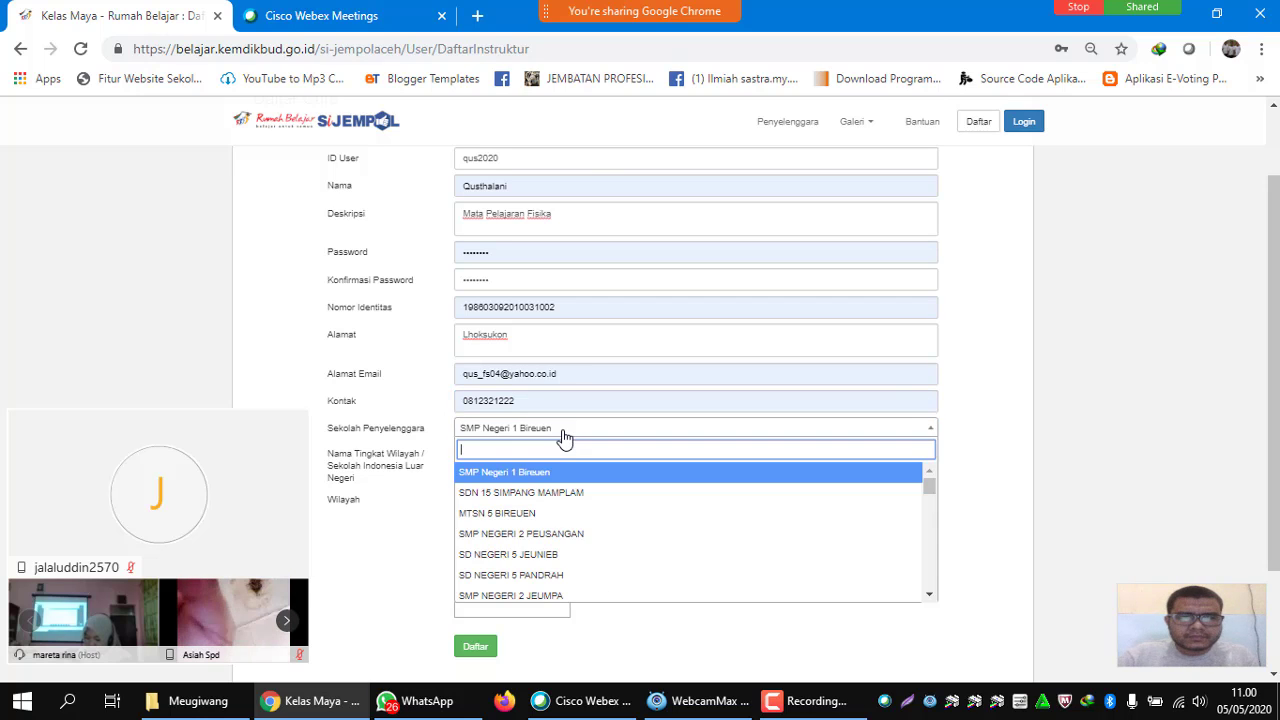
{"action": "type", "text": "ba"}
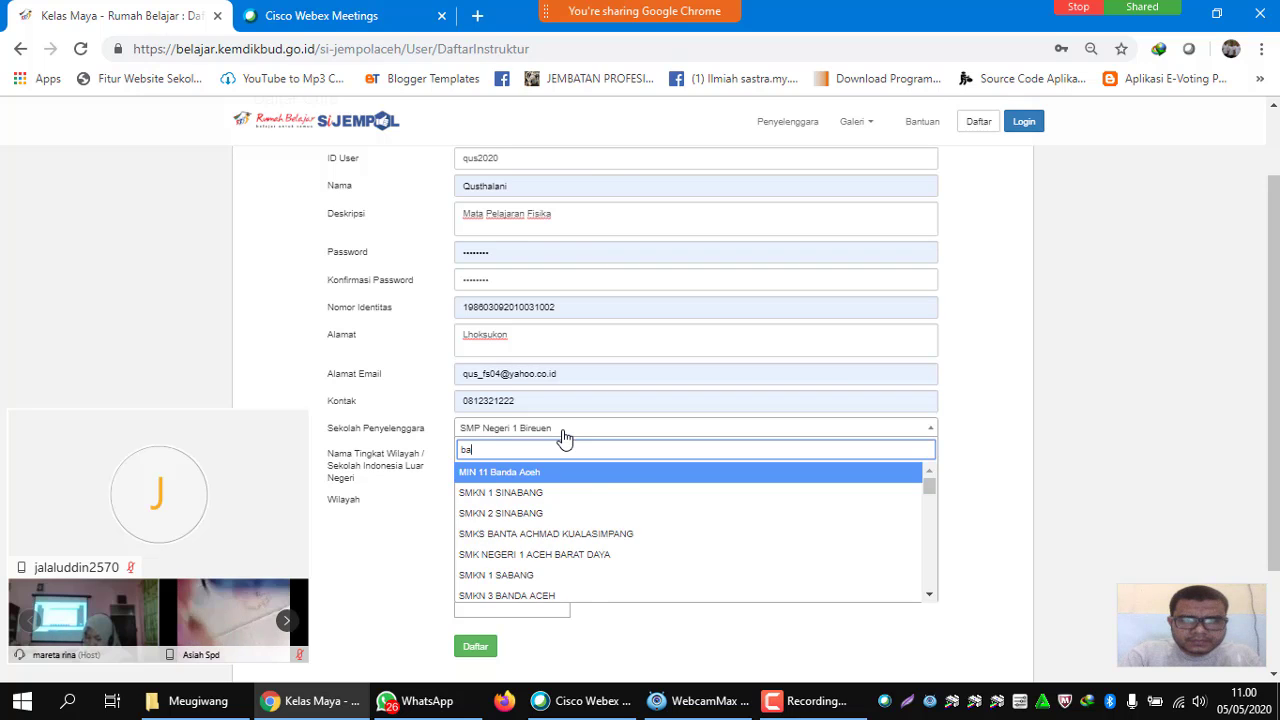
{"action": "type", "text": "ki"}
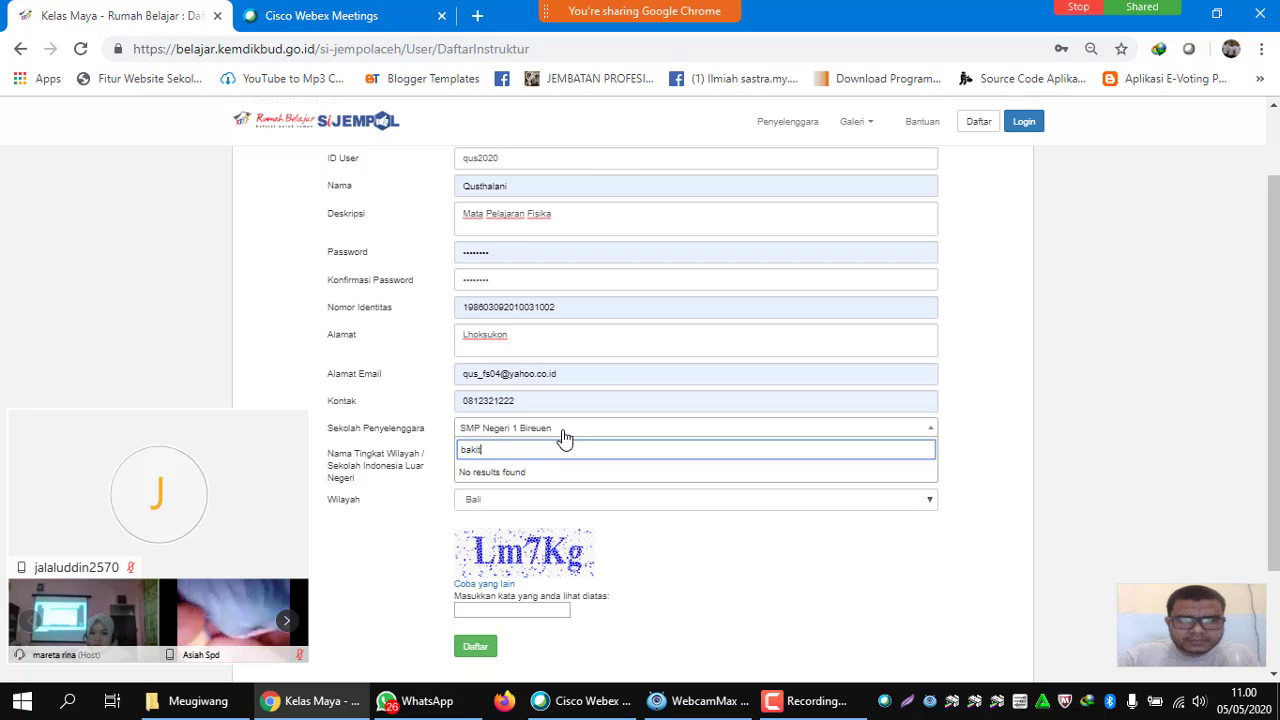
{"action": "key", "text": "BackSpace"}
{"action": "key", "text": "BackSpace"}
{"action": "type", "text": "tiya"}
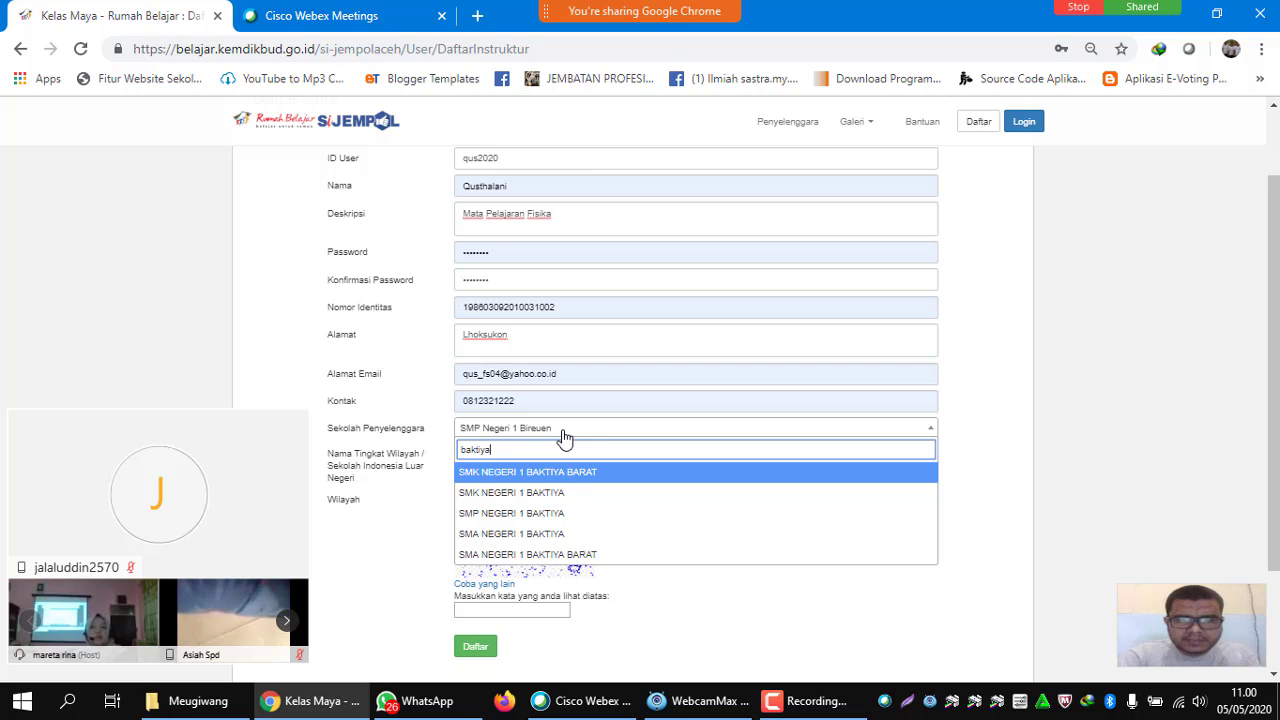
{"action": "left_click", "coordinate": [544, 535]}
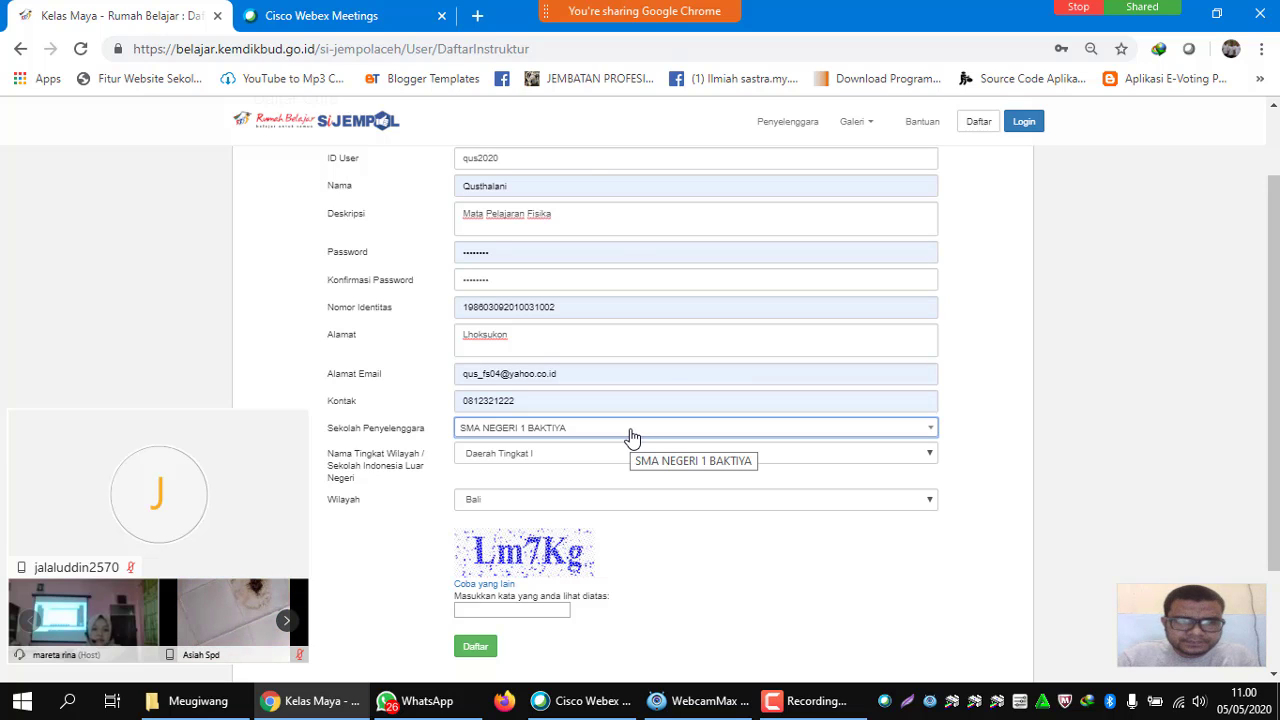
- Keep region level Daerah Tingkat I and set Wilayah to Nanggroe Aceh Darussalam
{"action": "left_click", "coordinate": [527, 458]}
{"action": "left_click", "coordinate": [528, 458]}
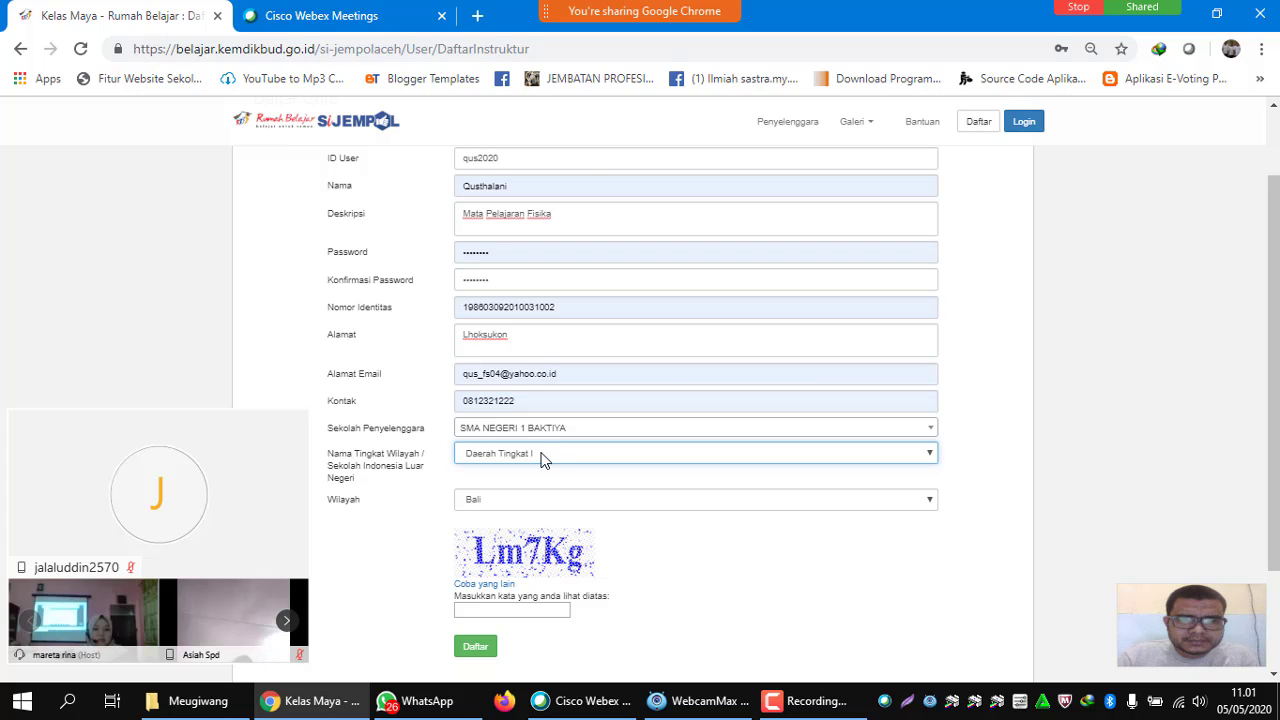
{"action": "left_click", "coordinate": [553, 459]}
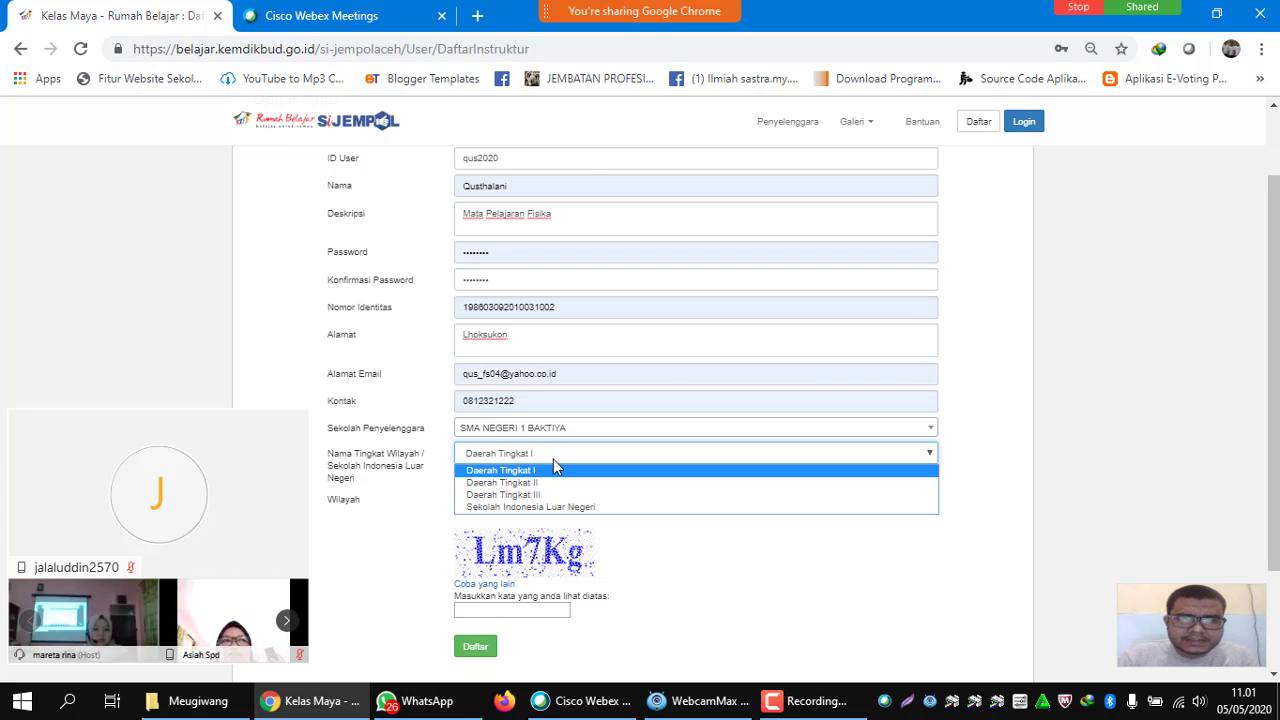
{"action": "left_click", "coordinate": [553, 462]}
{"action": "left_click", "coordinate": [547, 503]}
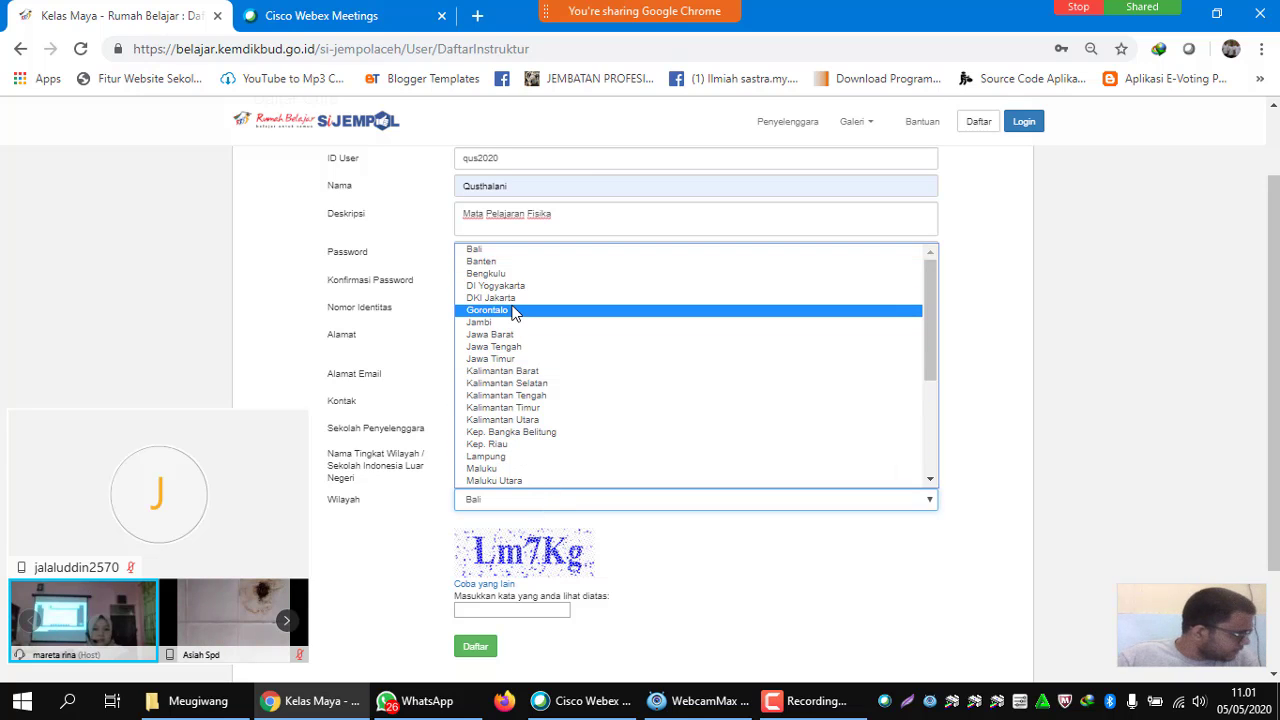
{"action": "scroll", "coordinate": [533, 470], "scroll_direction": "down", "scroll_amount": 3}
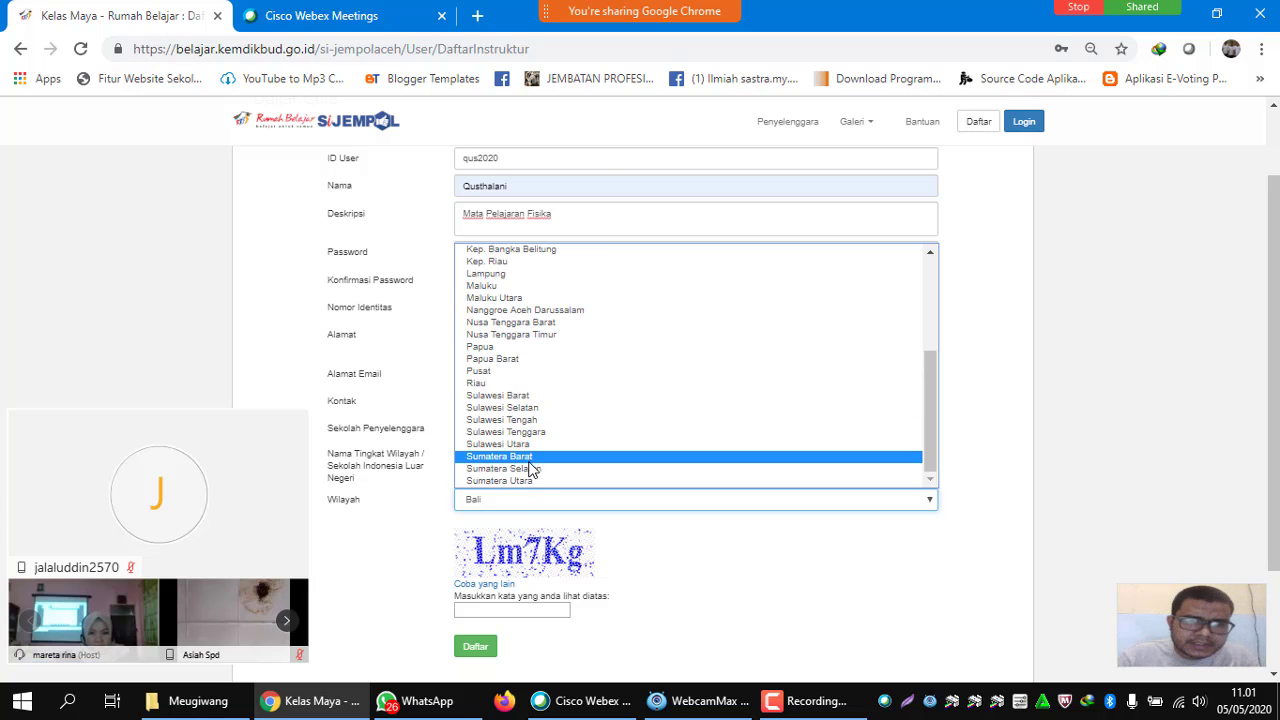
{"action": "left_click", "coordinate": [550, 312]}
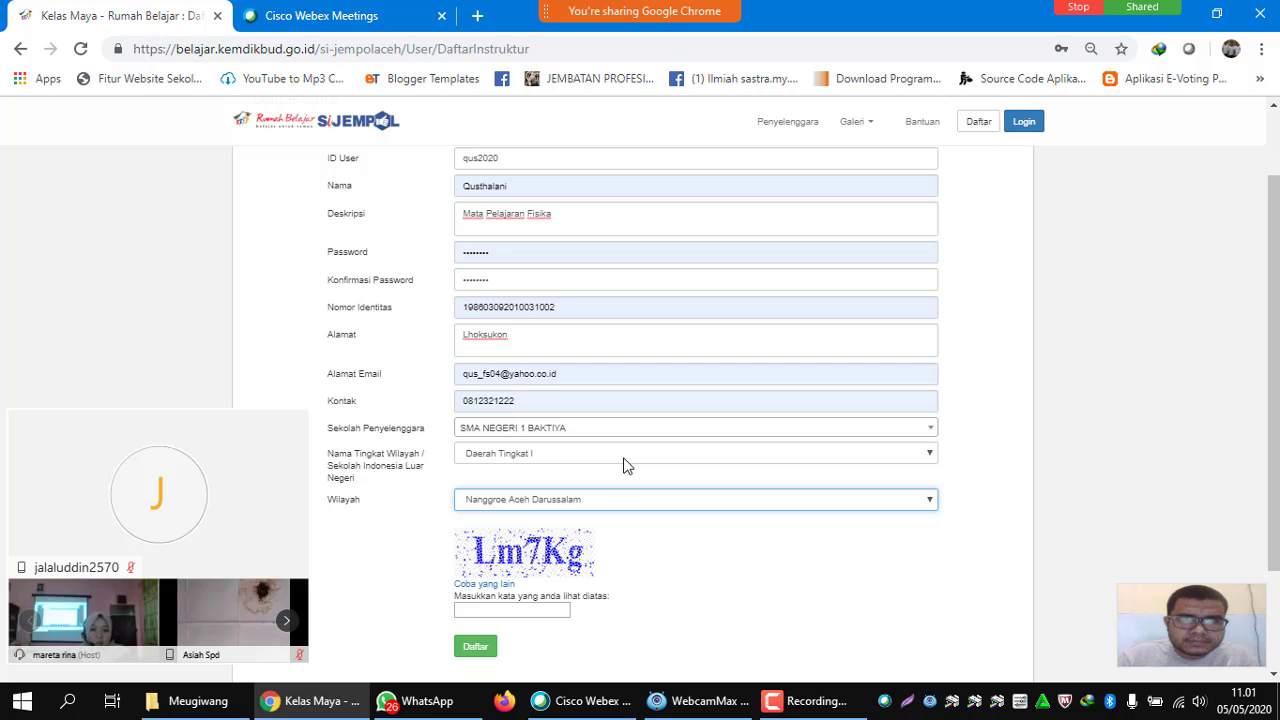
{"action": "left_click", "coordinate": [523, 610]}
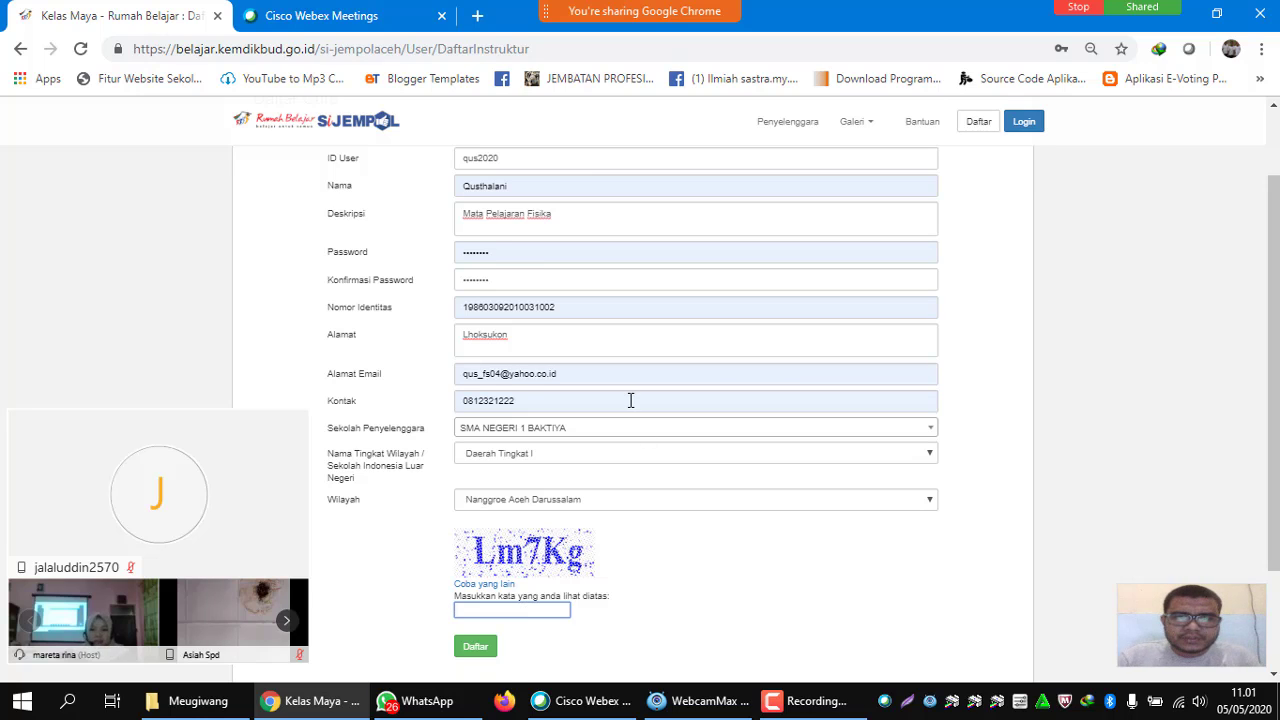
- Enter the captcha word and submit the Daftar Guru form, which returns 'ID User sudah terdaftar'
{"action": "scroll", "coordinate": [630, 402], "scroll_direction": "up", "scroll_amount": 1}
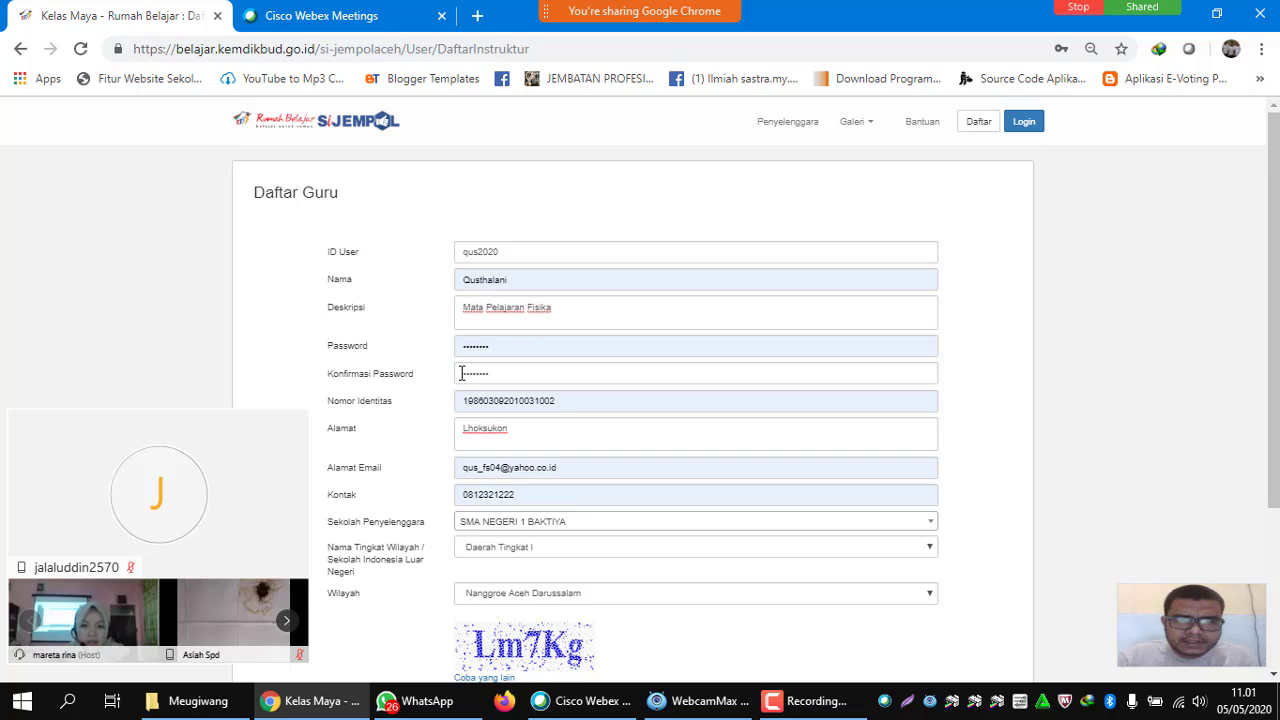
{"action": "scroll", "coordinate": [488, 290], "scroll_direction": "down", "scroll_amount": 1}
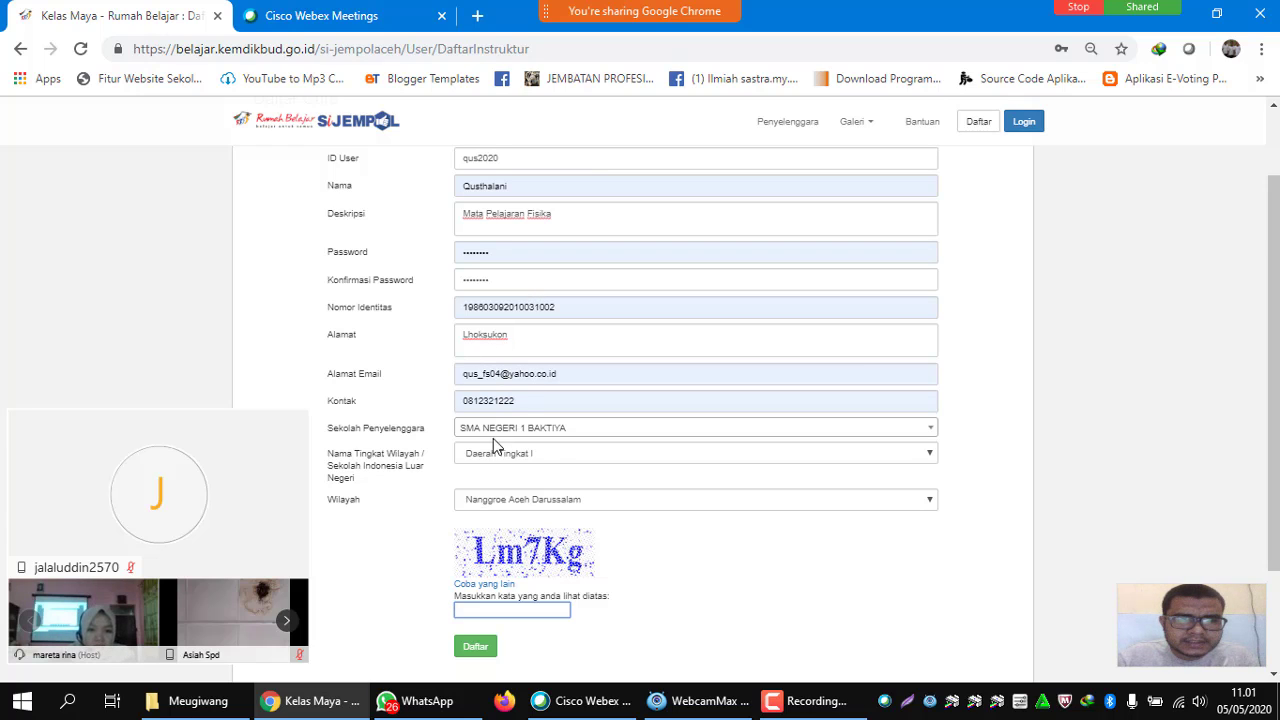
{"action": "scroll", "coordinate": [514, 450], "scroll_direction": "down", "scroll_amount": 1}
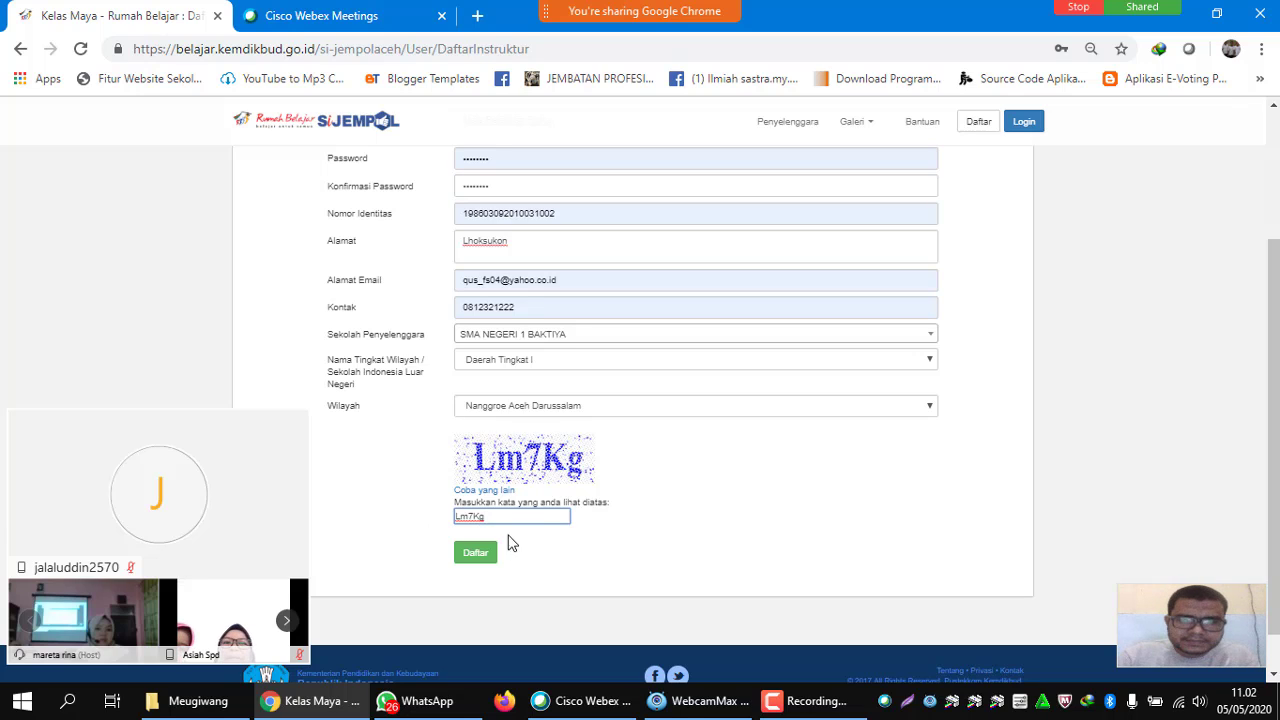
{"action": "left_click", "coordinate": [478, 565]}
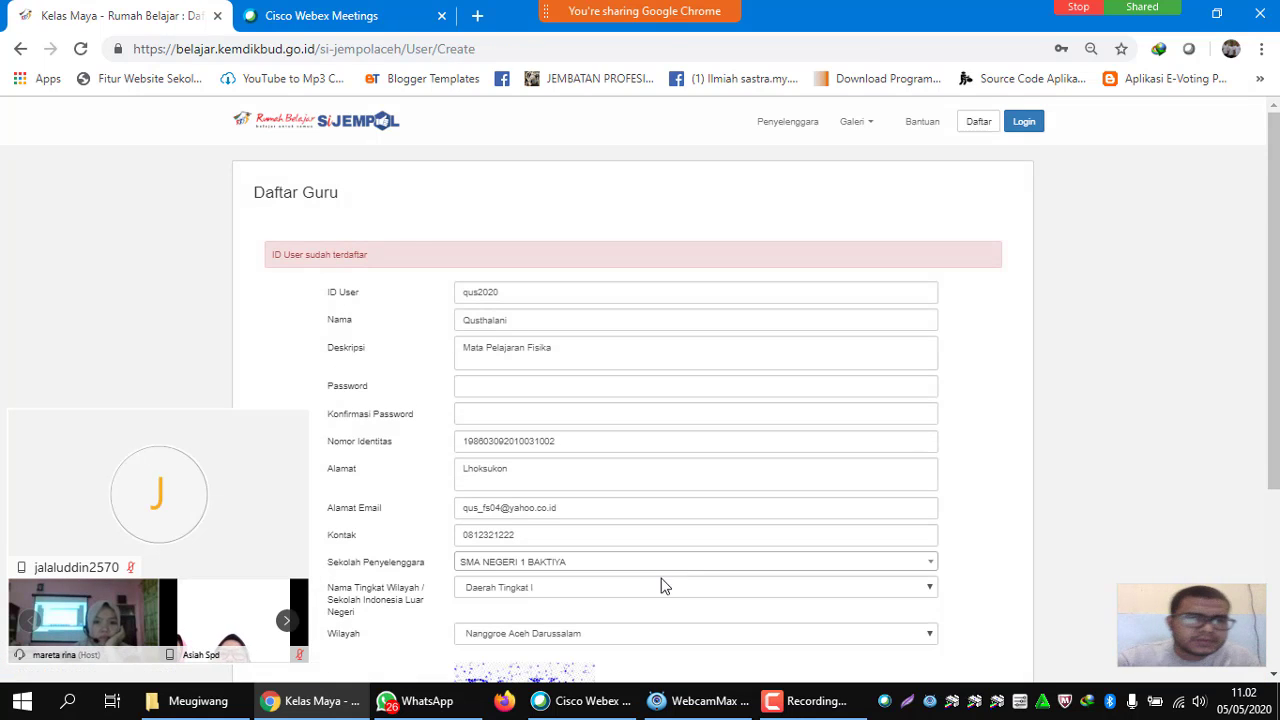
- Change the ID User to a new value and retype the password and its confirmation
{"action": "left_click", "coordinate": [513, 300]}
{"action": "key", "text": "BackSpace"}
{"action": "key", "text": "BackSpace"}
{"action": "key", "text": "BackSpace"}
{"action": "key", "text": "BackSpace"}
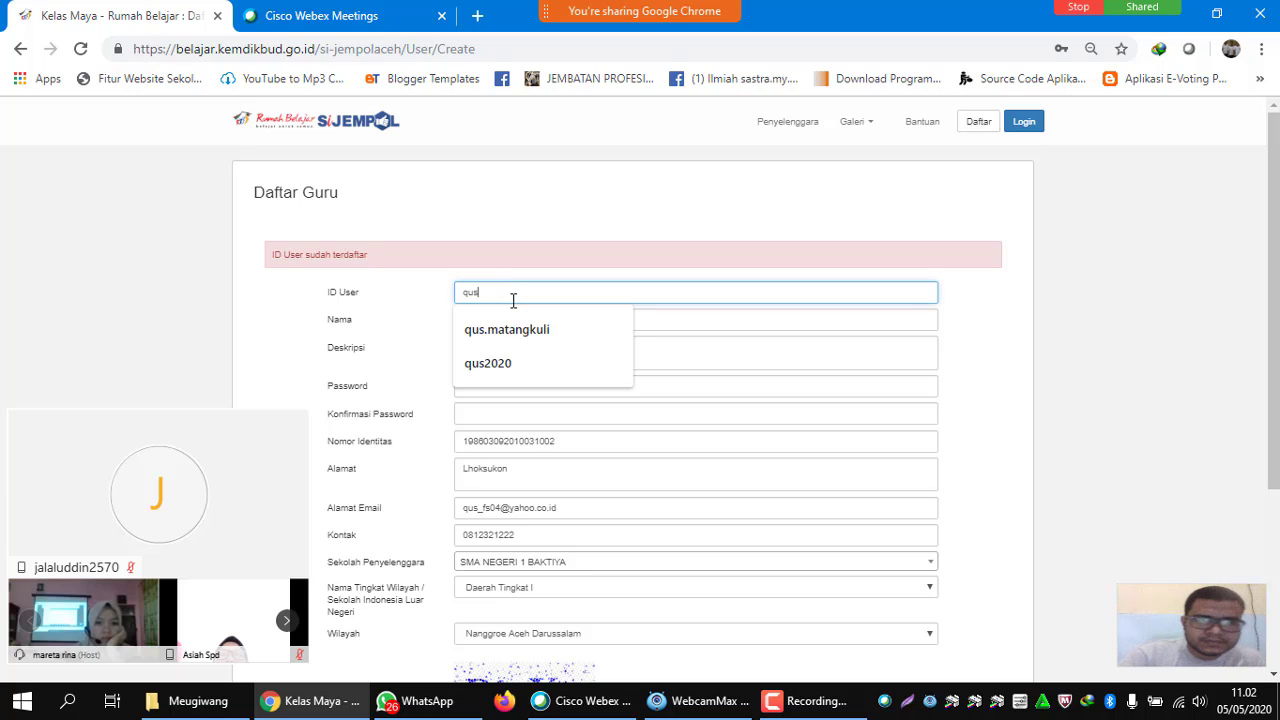
{"action": "type", "text": "1986"}
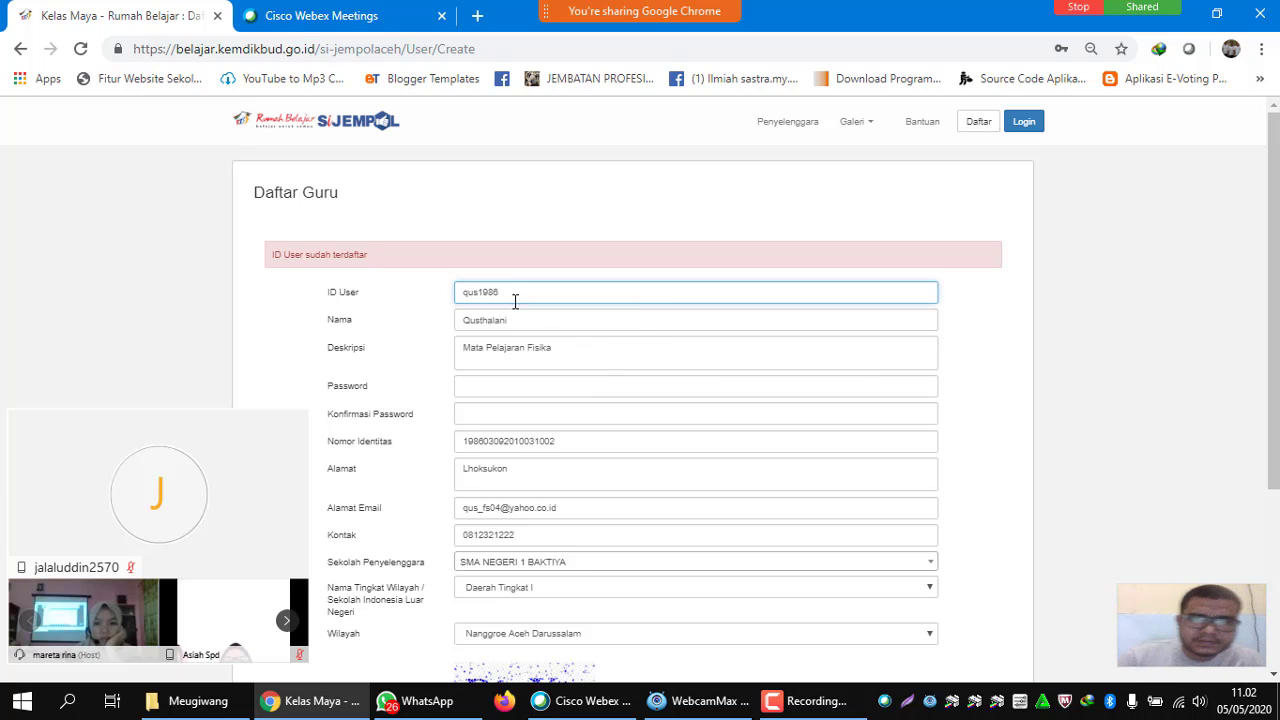
{"action": "left_click", "coordinate": [526, 385]}
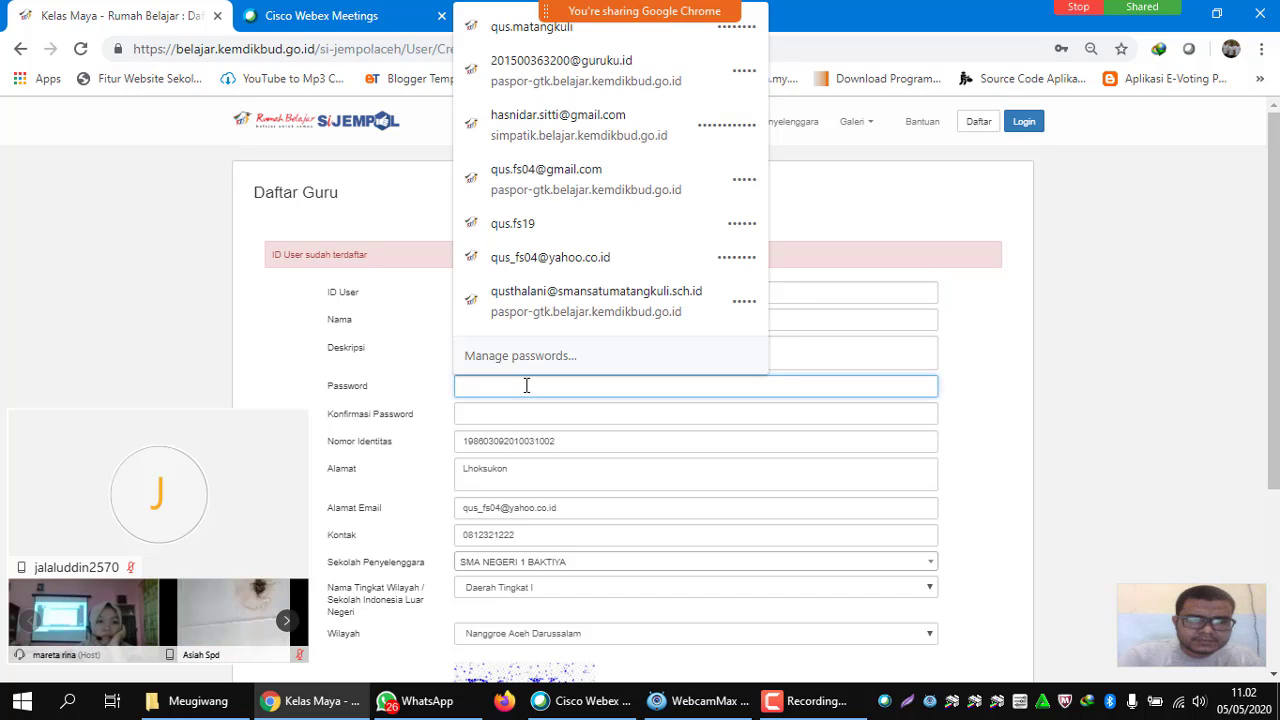
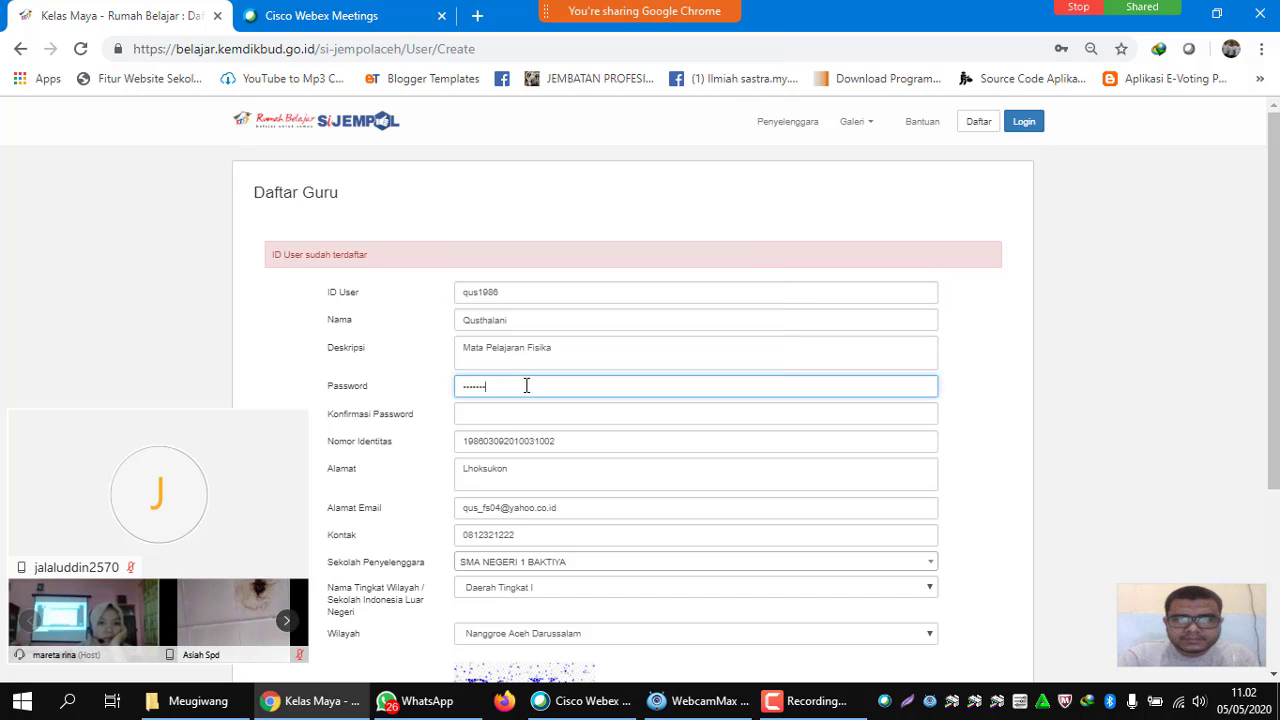
{"action": "key", "text": "Tab"}
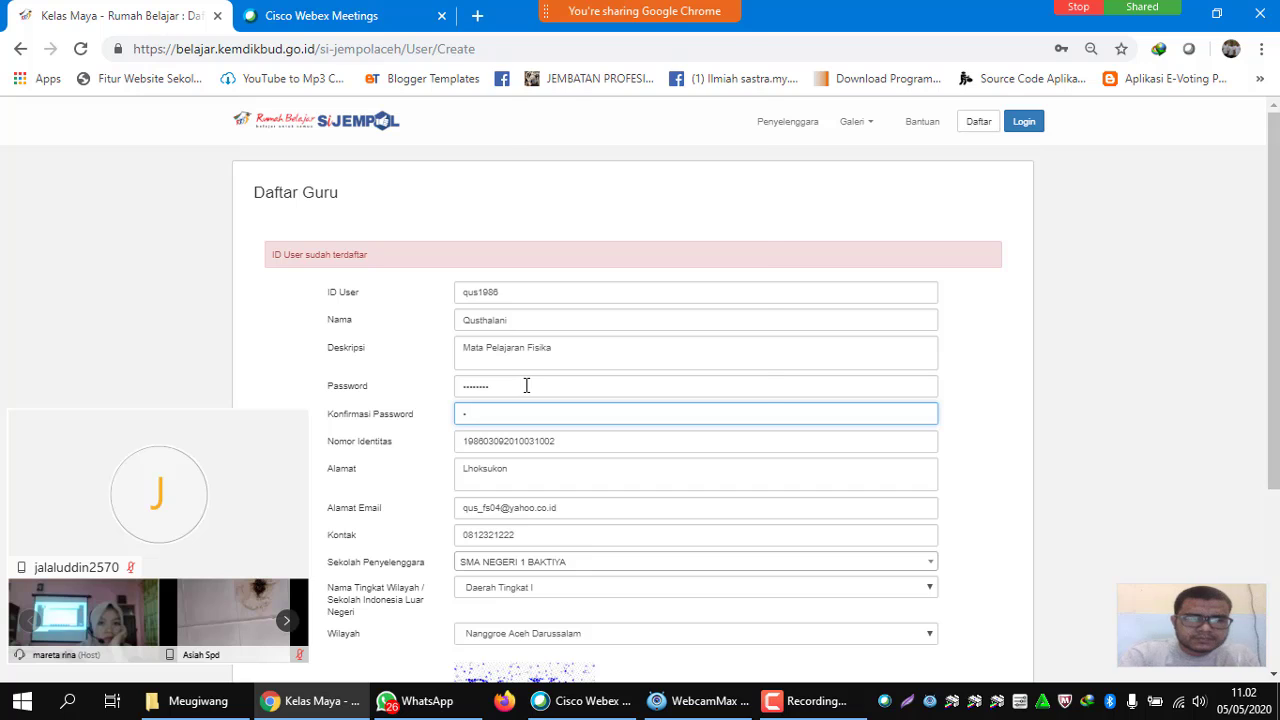
{"action": "key", "text": "BackSpace"}
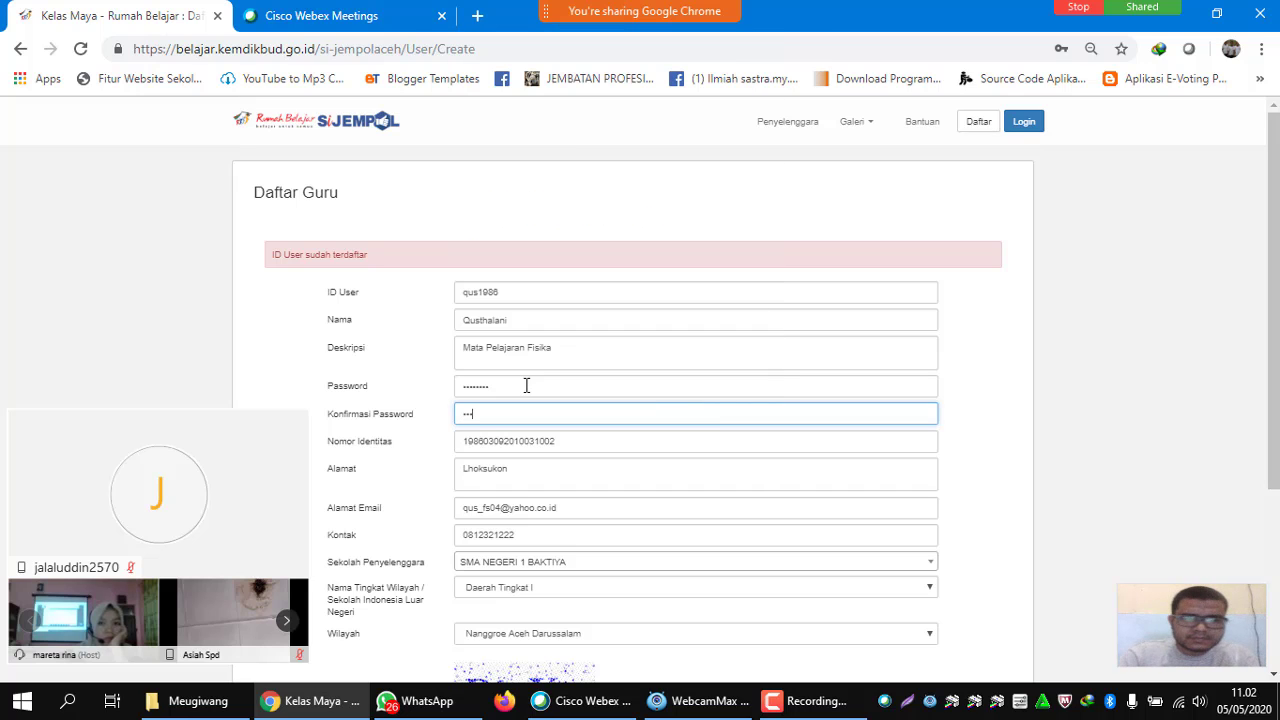
- Enter the new captcha and resubmit, reaching the Edit Profil page
{"action": "scroll", "coordinate": [637, 540], "scroll_direction": "down", "scroll_amount": 3}
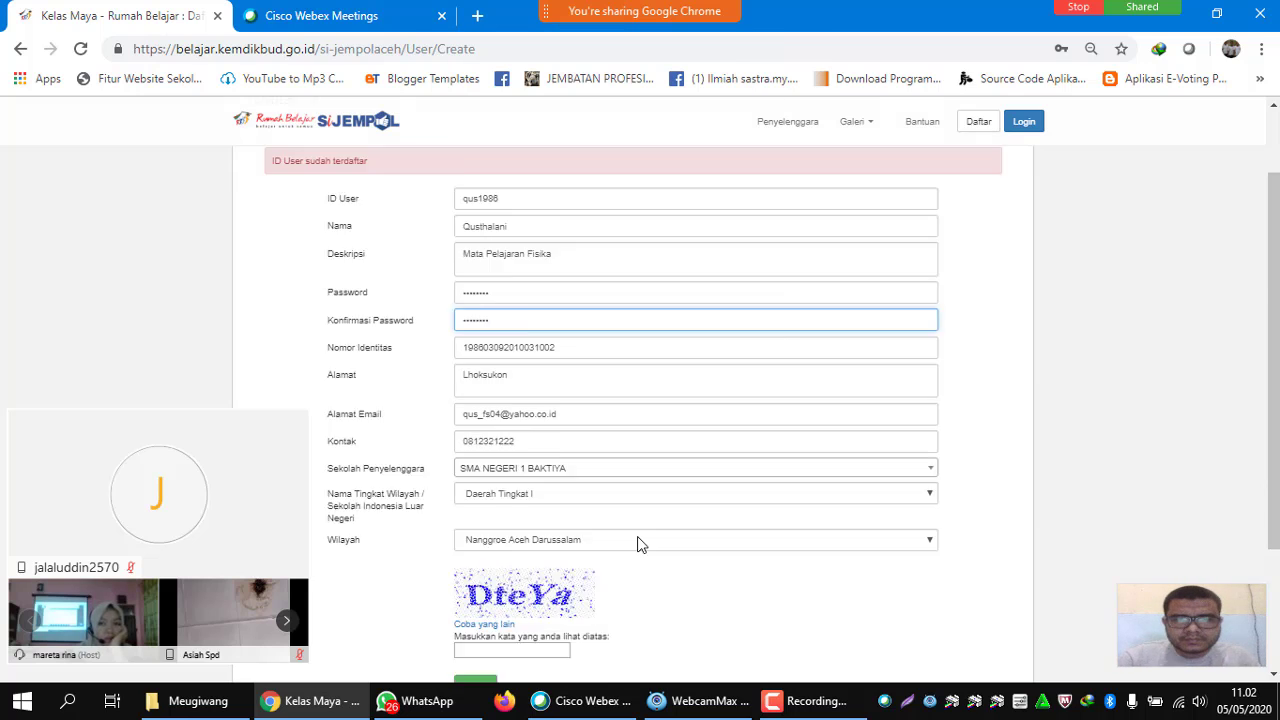
{"action": "left_click", "coordinate": [524, 477]}
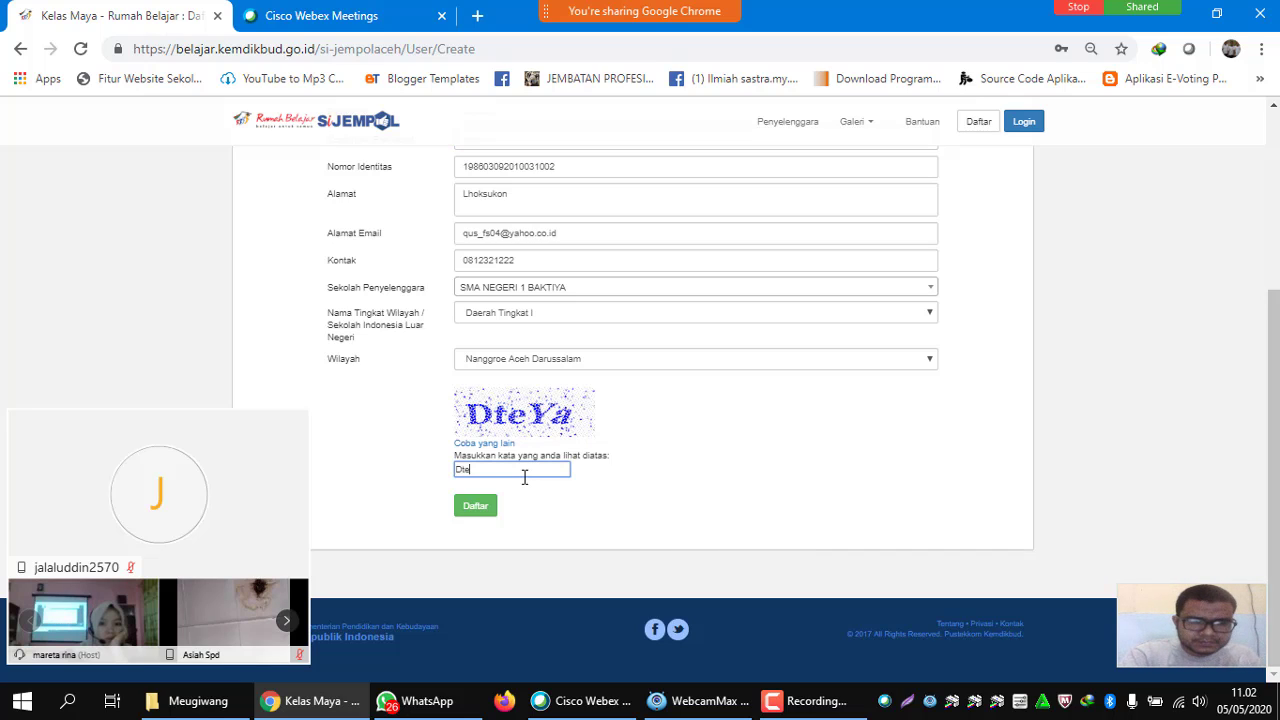
{"action": "left_click", "coordinate": [474, 510]}
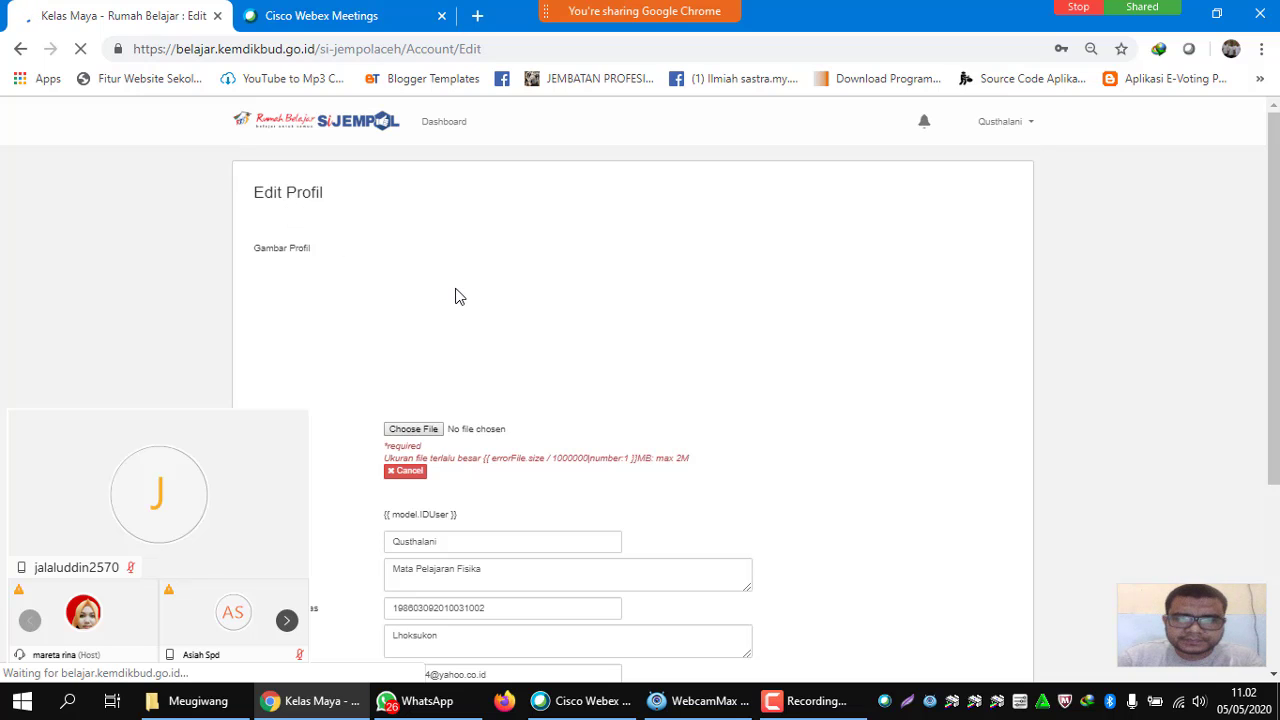
- Scroll to the bottom of the teacher profile edit form and save it with Simpan
{"action": "scroll", "coordinate": [462, 300], "scroll_direction": "down", "scroll_amount": 1}
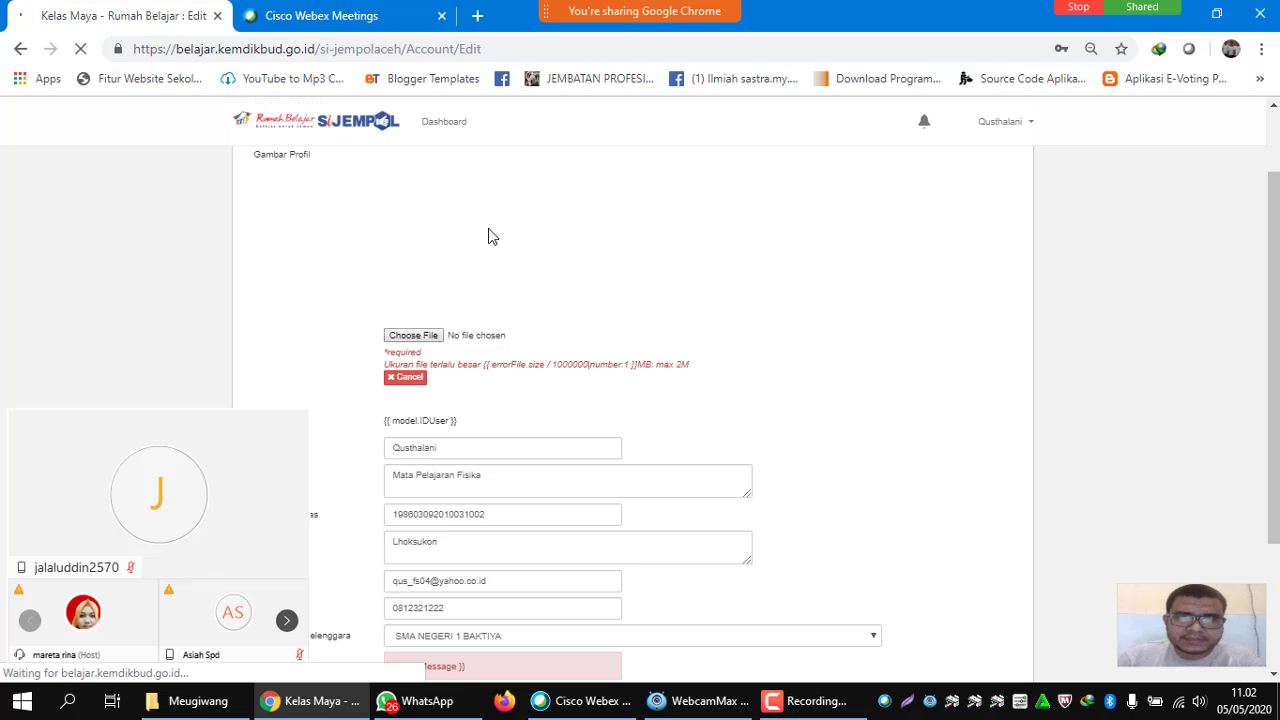
{"action": "scroll", "coordinate": [457, 457], "scroll_direction": "down", "scroll_amount": 1}
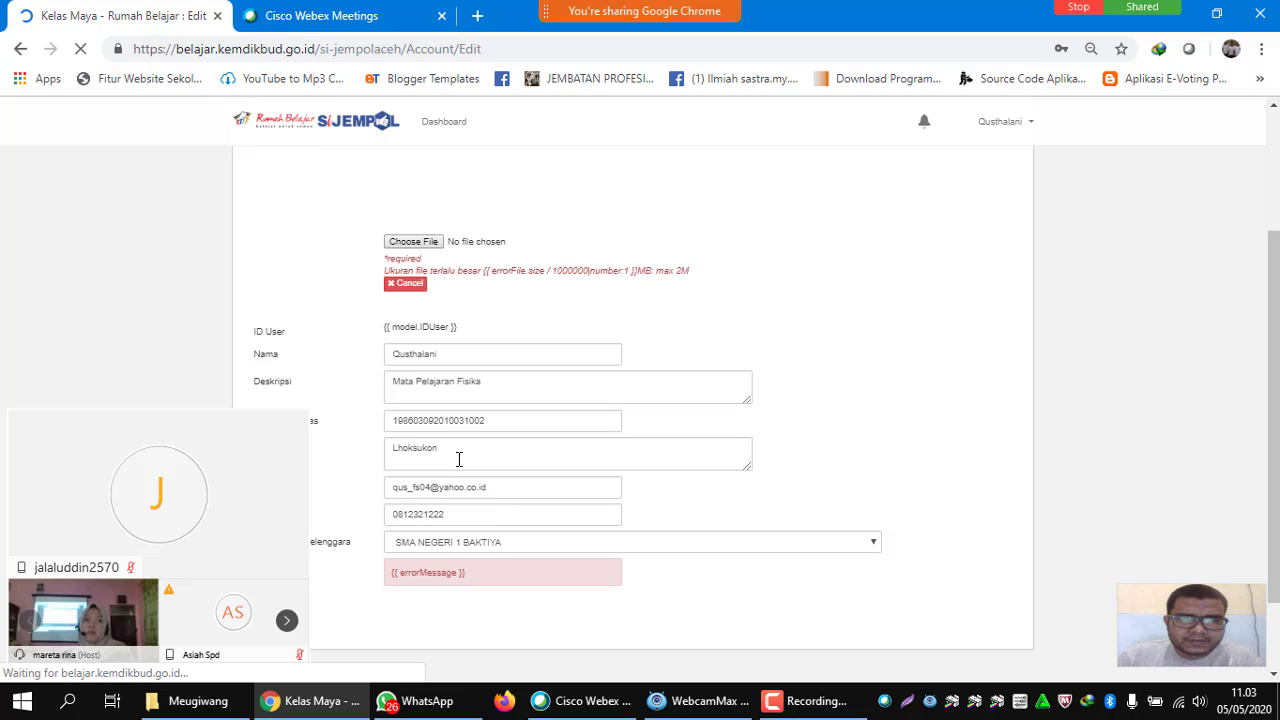
{"action": "scroll", "coordinate": [459, 457], "scroll_direction": "down", "scroll_amount": 1}
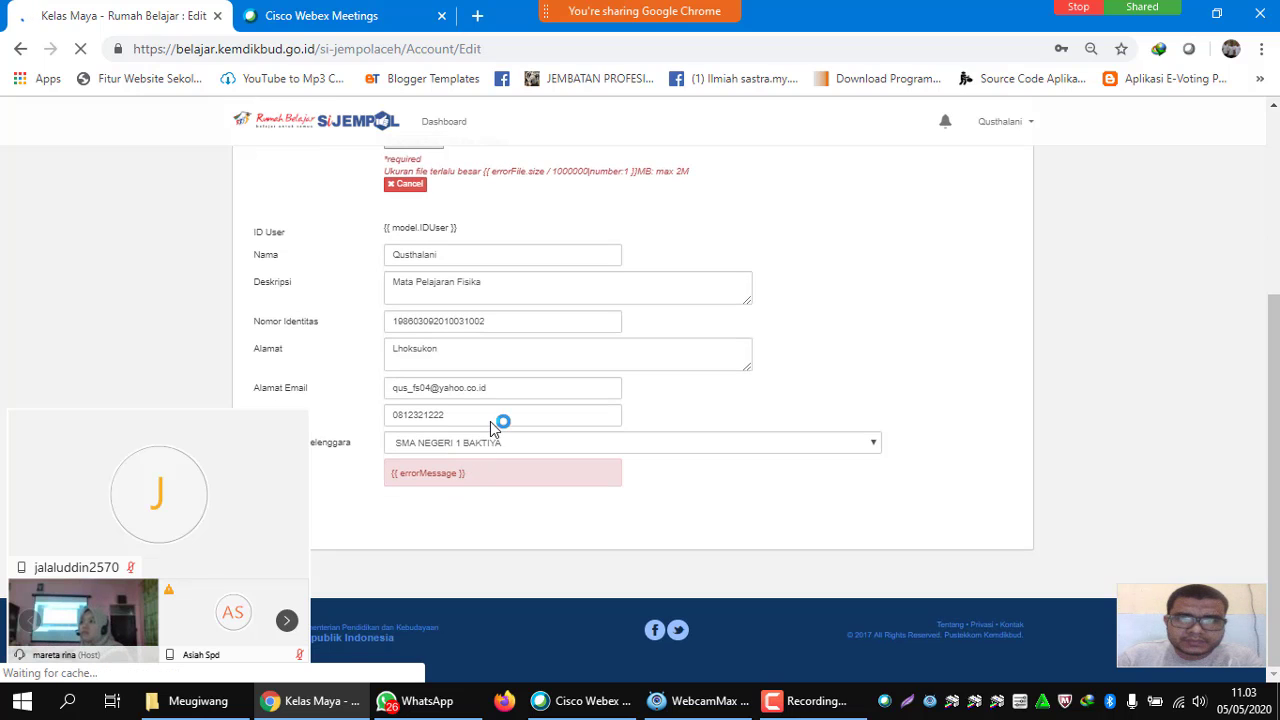
{"action": "scroll", "coordinate": [486, 290], "scroll_direction": "up", "scroll_amount": 1}
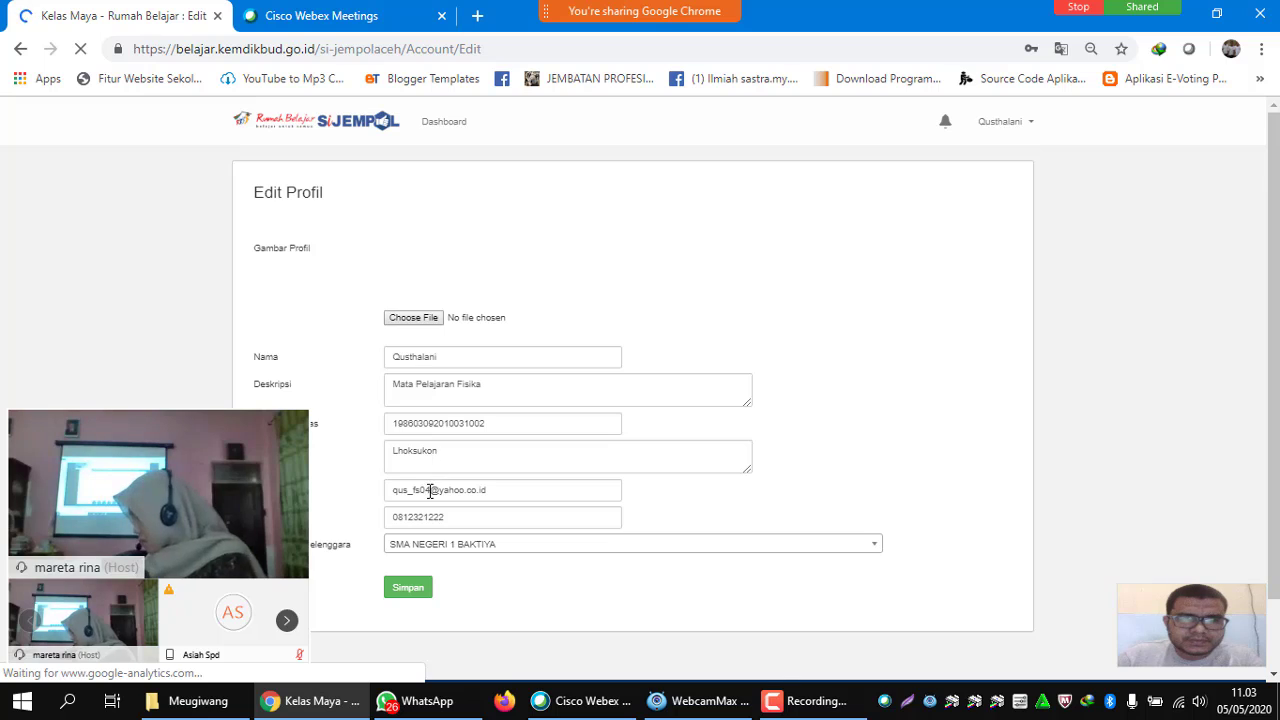
{"action": "scroll", "coordinate": [429, 495], "scroll_direction": "down", "scroll_amount": 1}
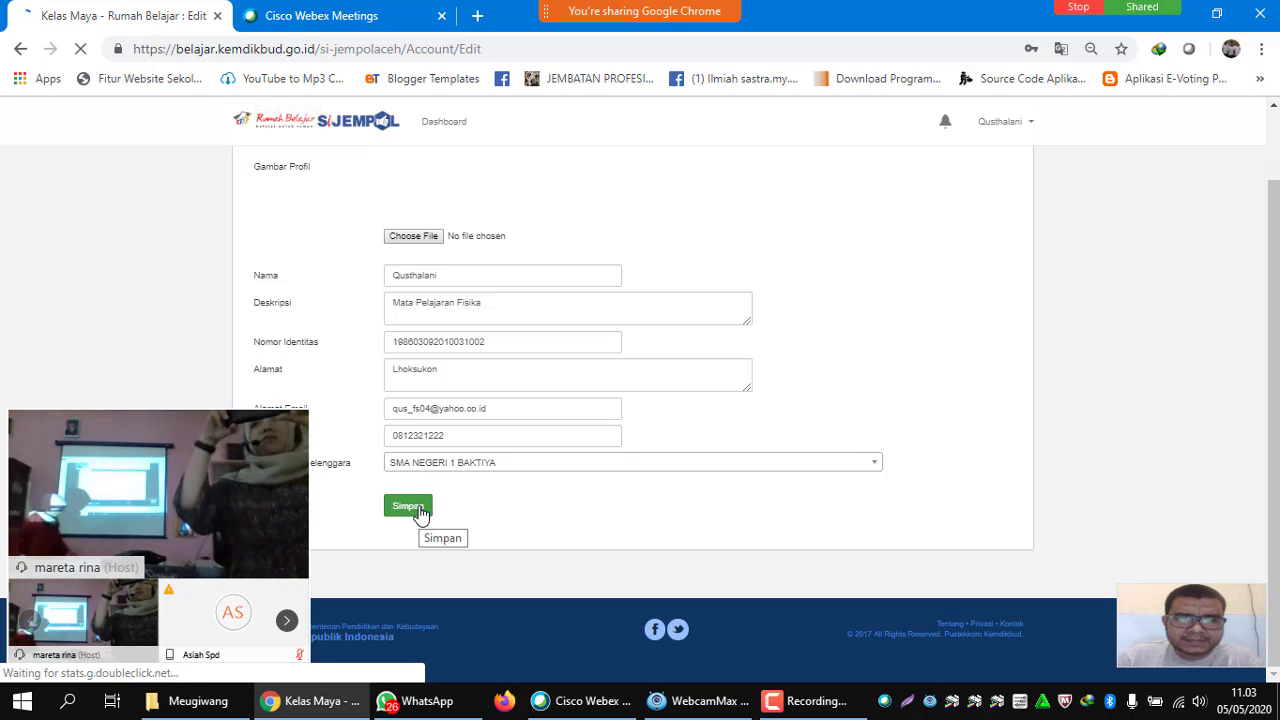
{"action": "left_click", "coordinate": [420, 512]}
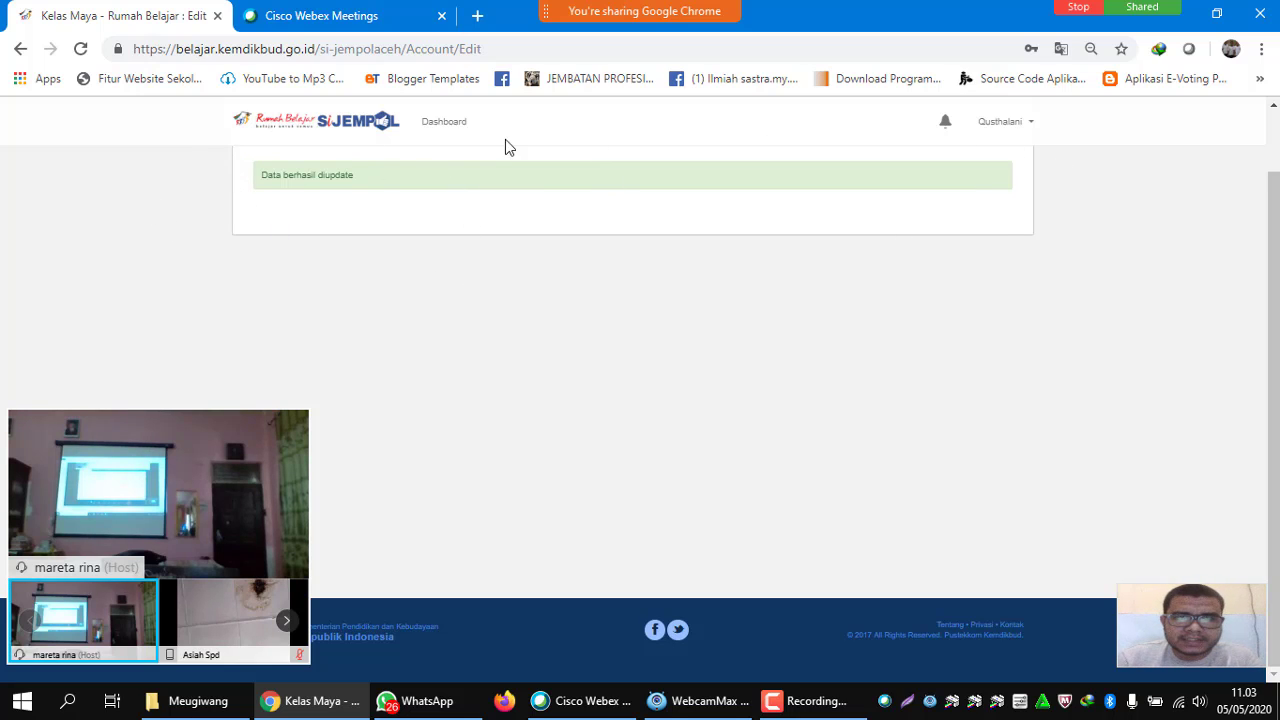
- Go to the Kelola Kelas Aktif class dashboard via the top-bar Dashboard link
{"action": "left_click", "coordinate": [447, 126]}
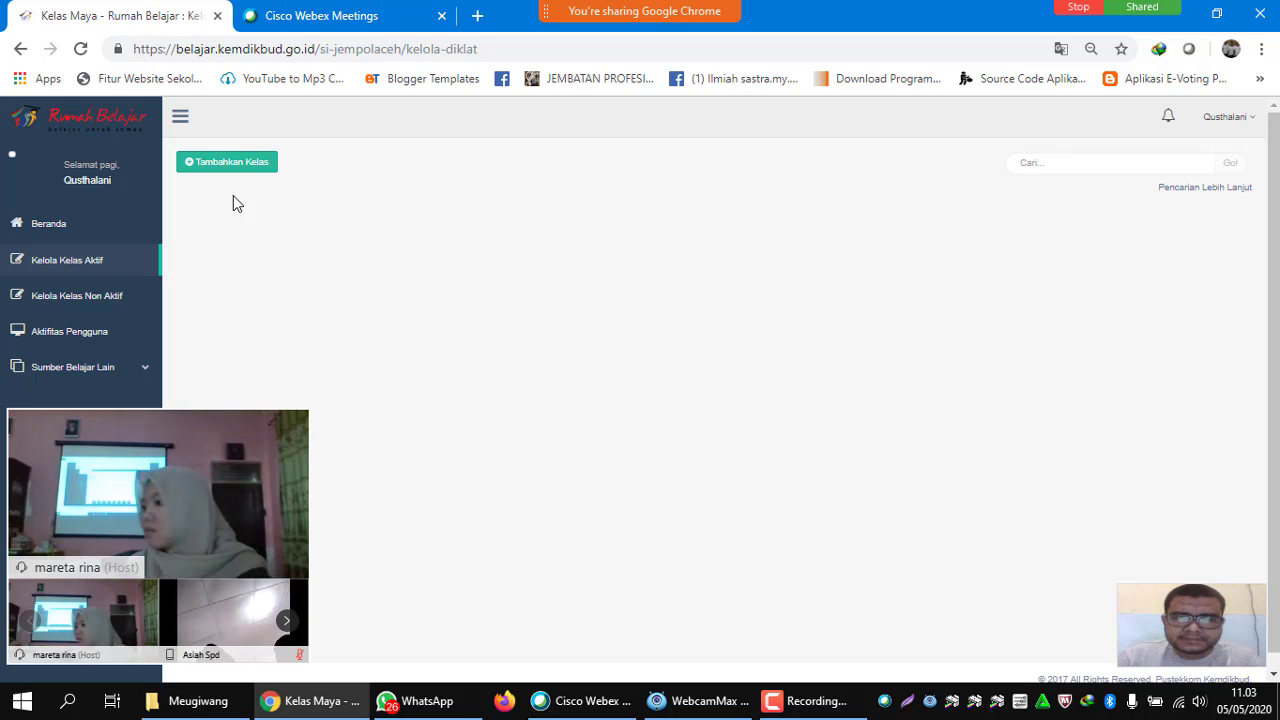
- Open the Tambahkan Kelas form and focus its empty Judul Kelas field
{"action": "left_click", "coordinate": [212, 173]}
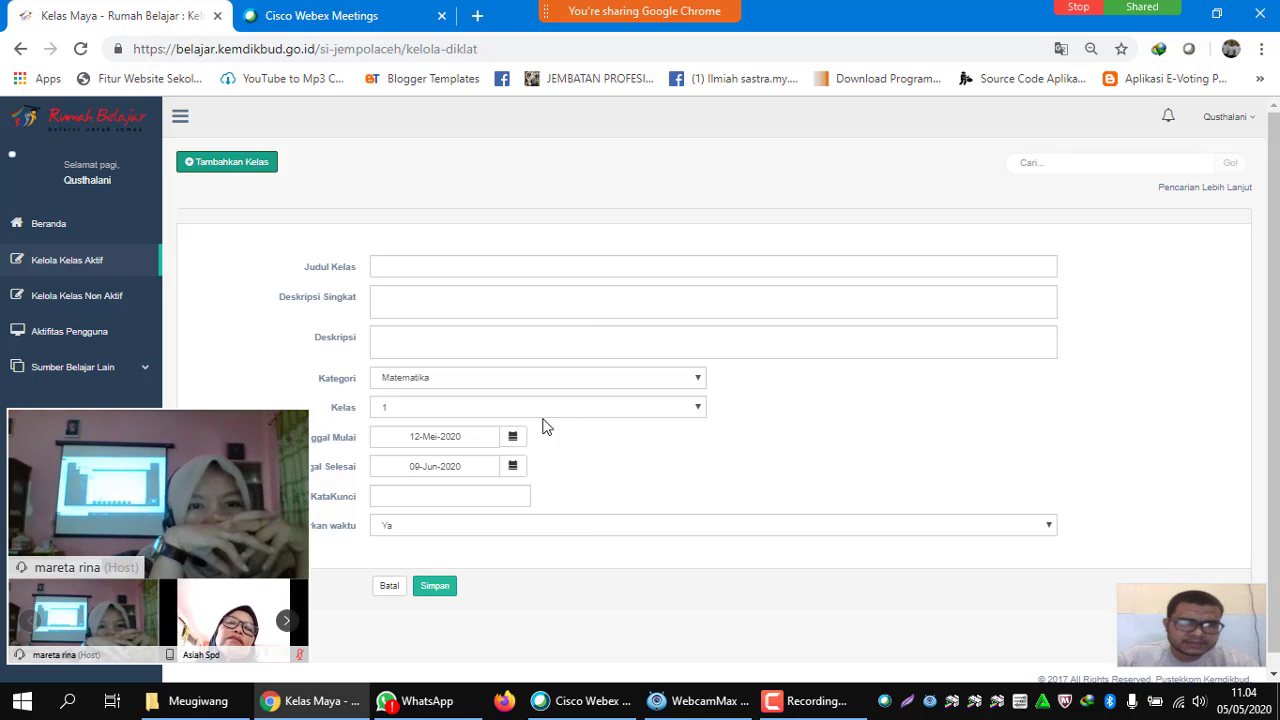
{"action": "left_click_drag", "start_coordinate": [192, 414], "coordinate": [224, 430]}
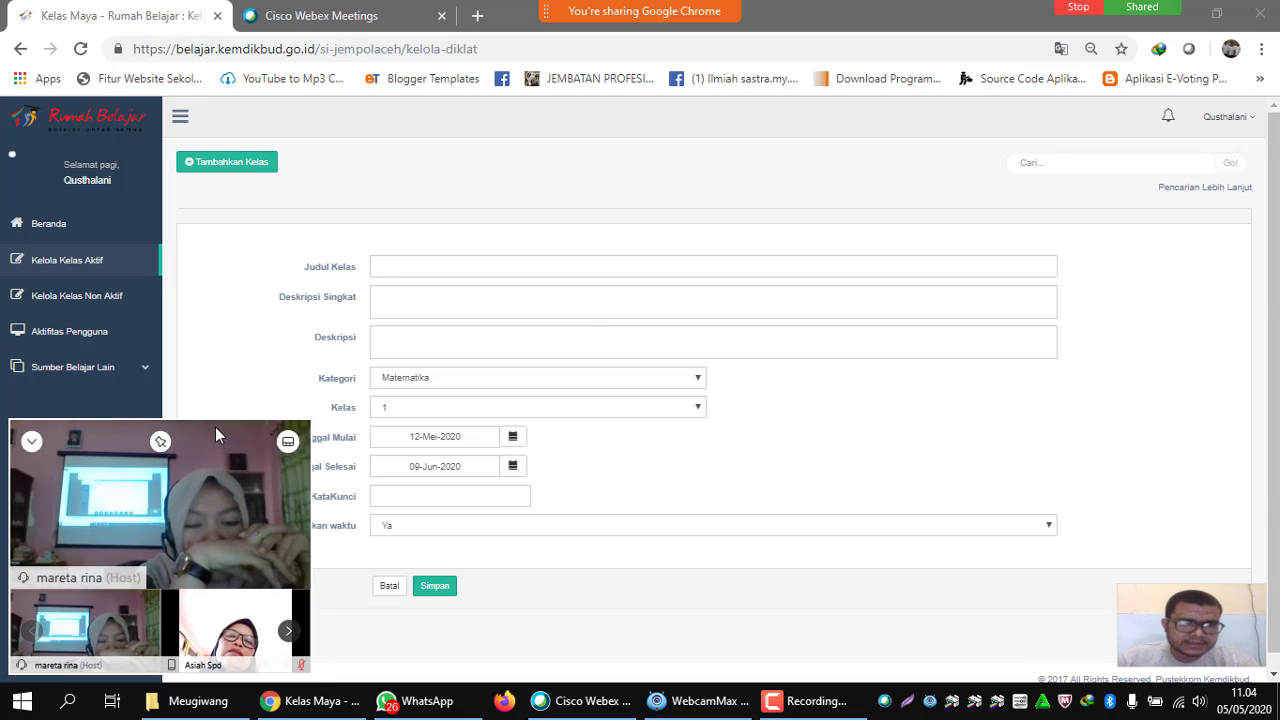
{"action": "left_click", "coordinate": [385, 263]}
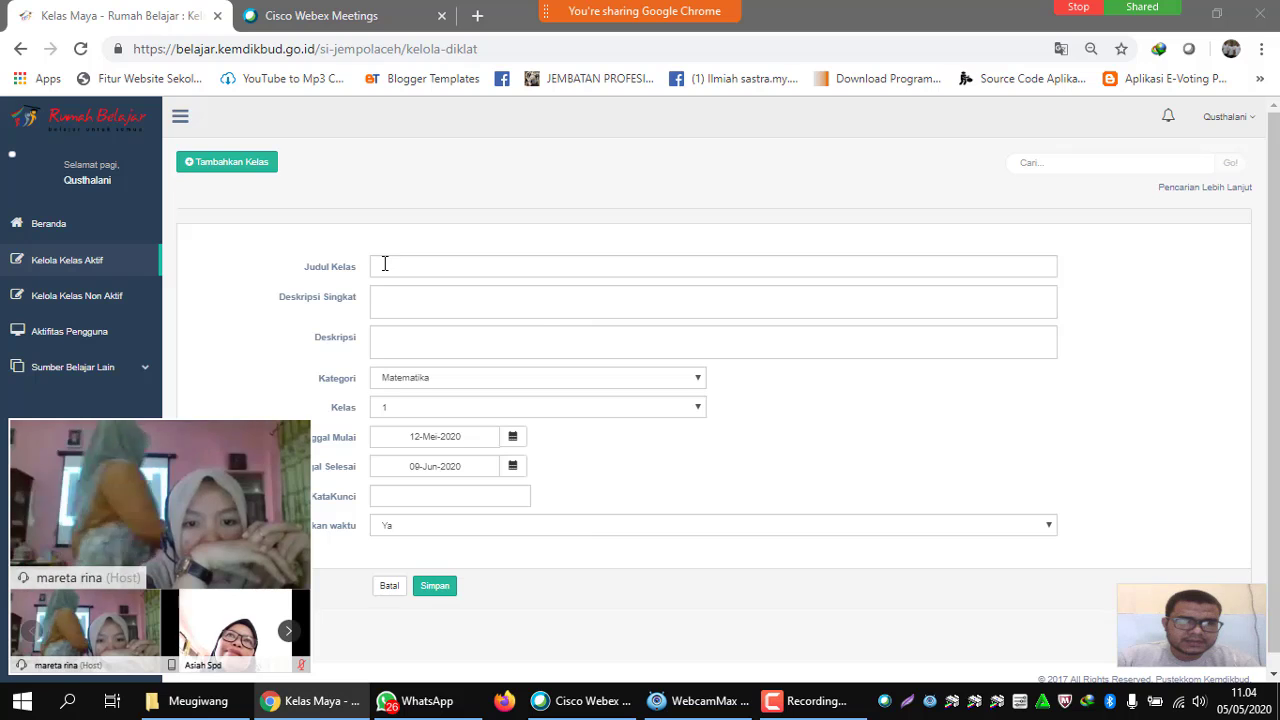
{"action": "left_click", "coordinate": [385, 263]}
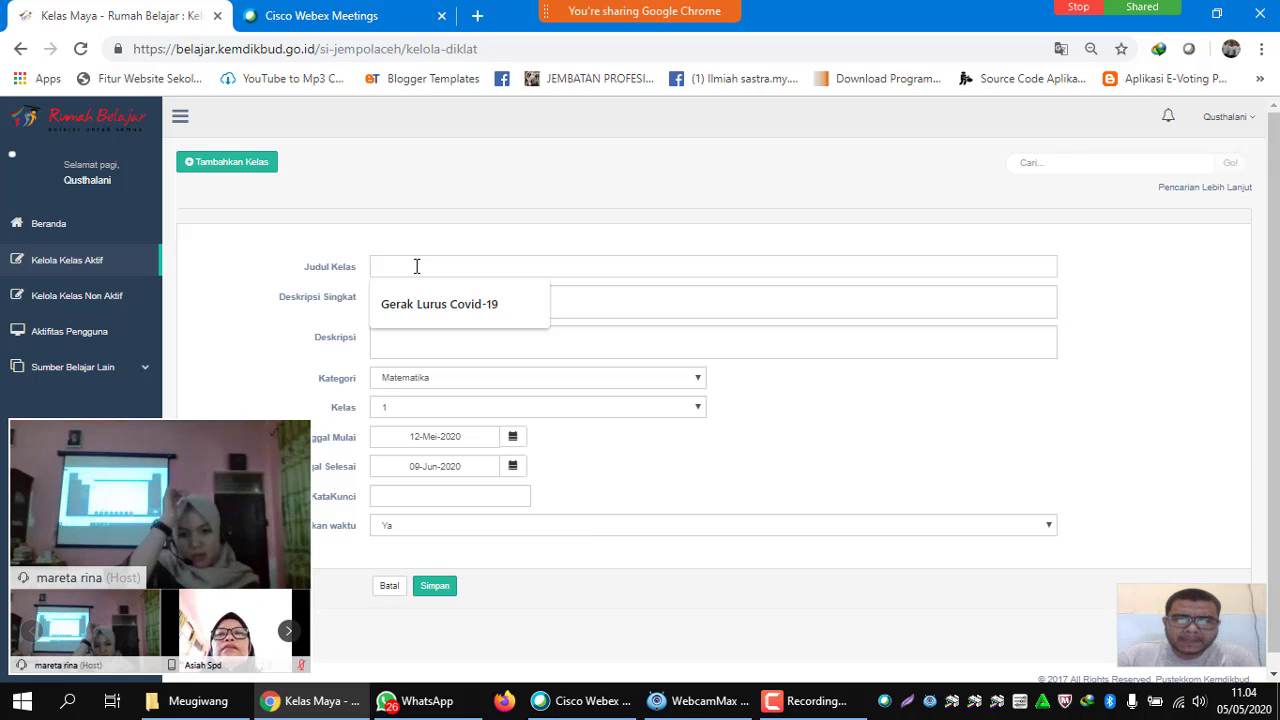
{"action": "left_click", "coordinate": [394, 262]}
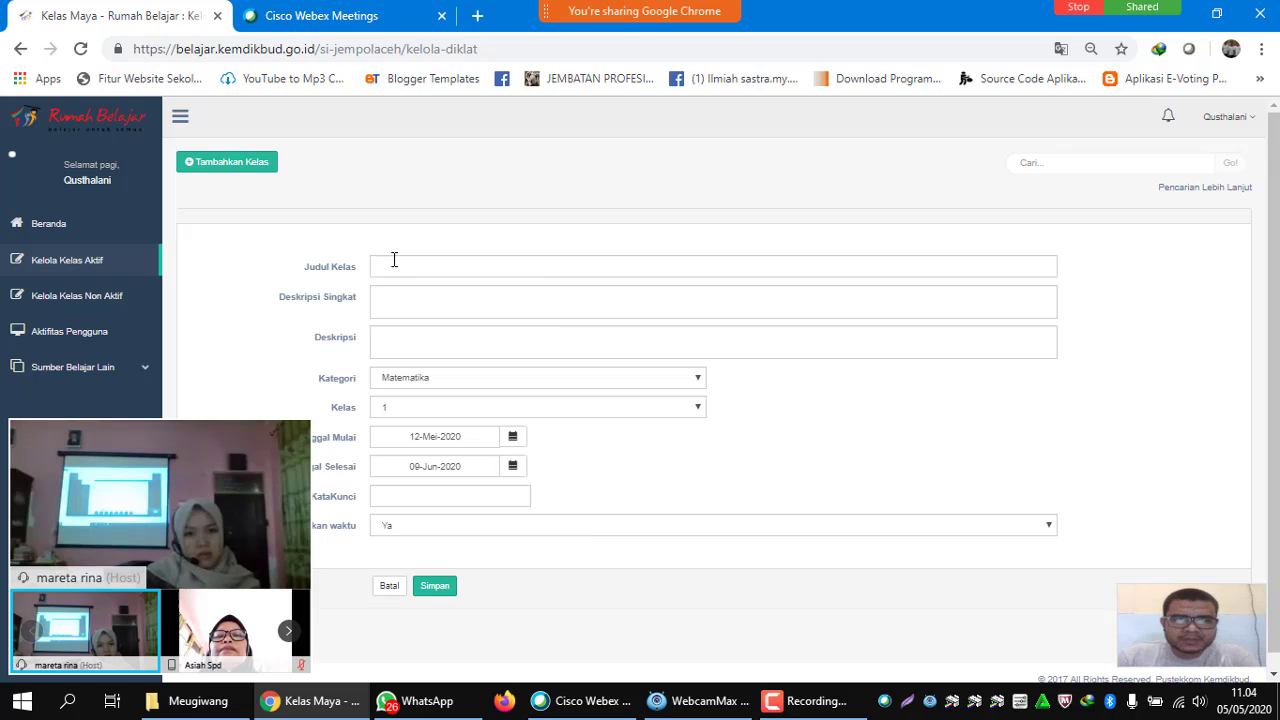
{"action": "left_click", "coordinate": [394, 264]}
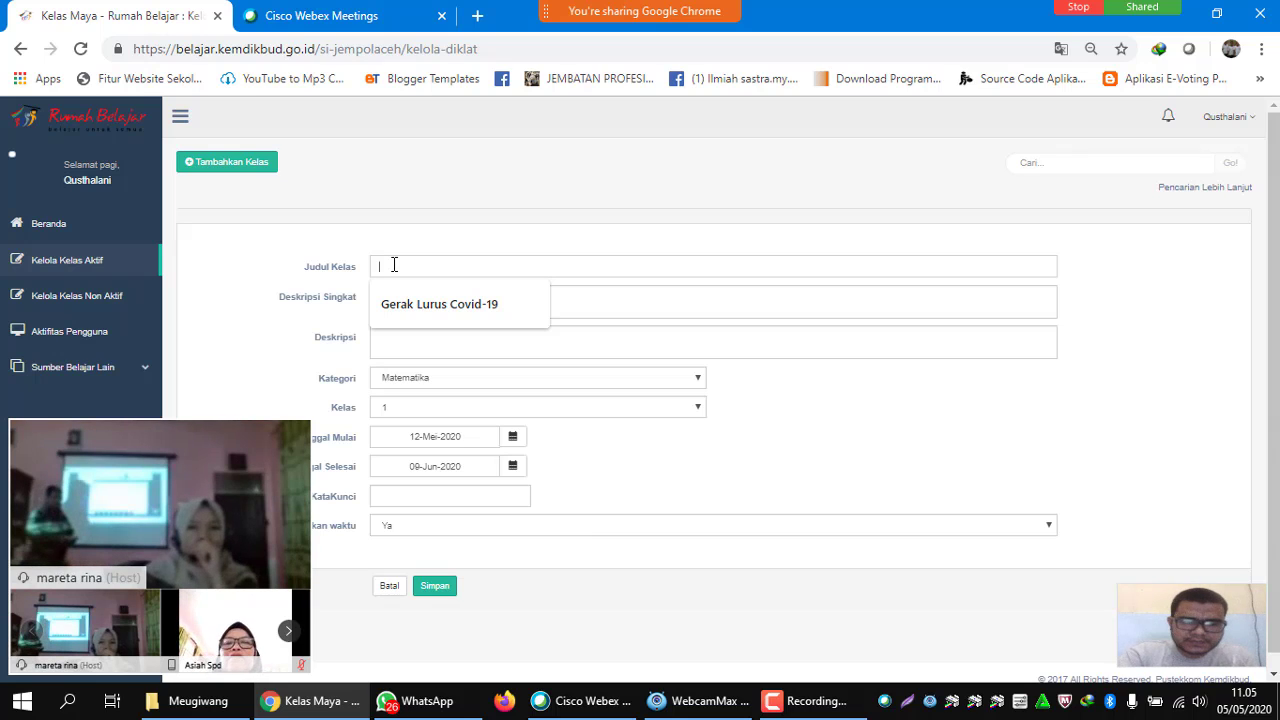
- Title the new class 'Vektor X IPA QU', correcting the typos along the way
{"action": "type", "text": "Vektor Q"}
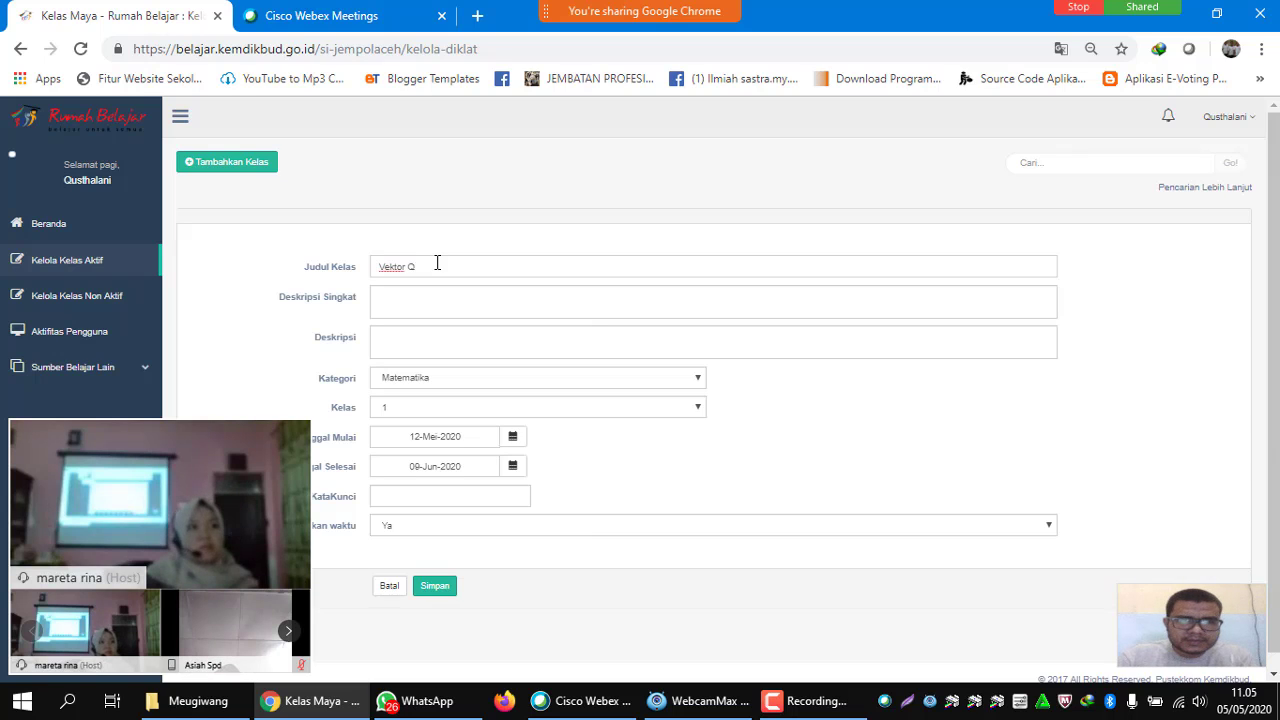
{"action": "key", "text": "BackSpace"}
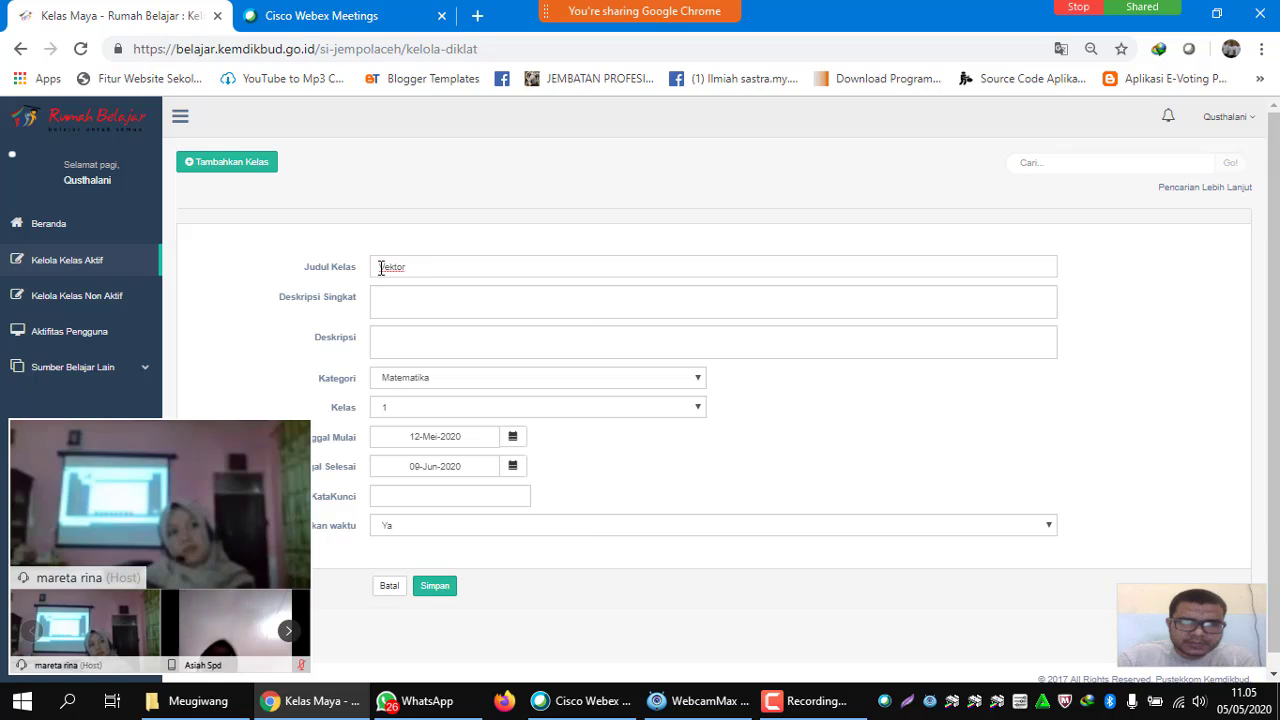
{"action": "type", "text": "X QU"}
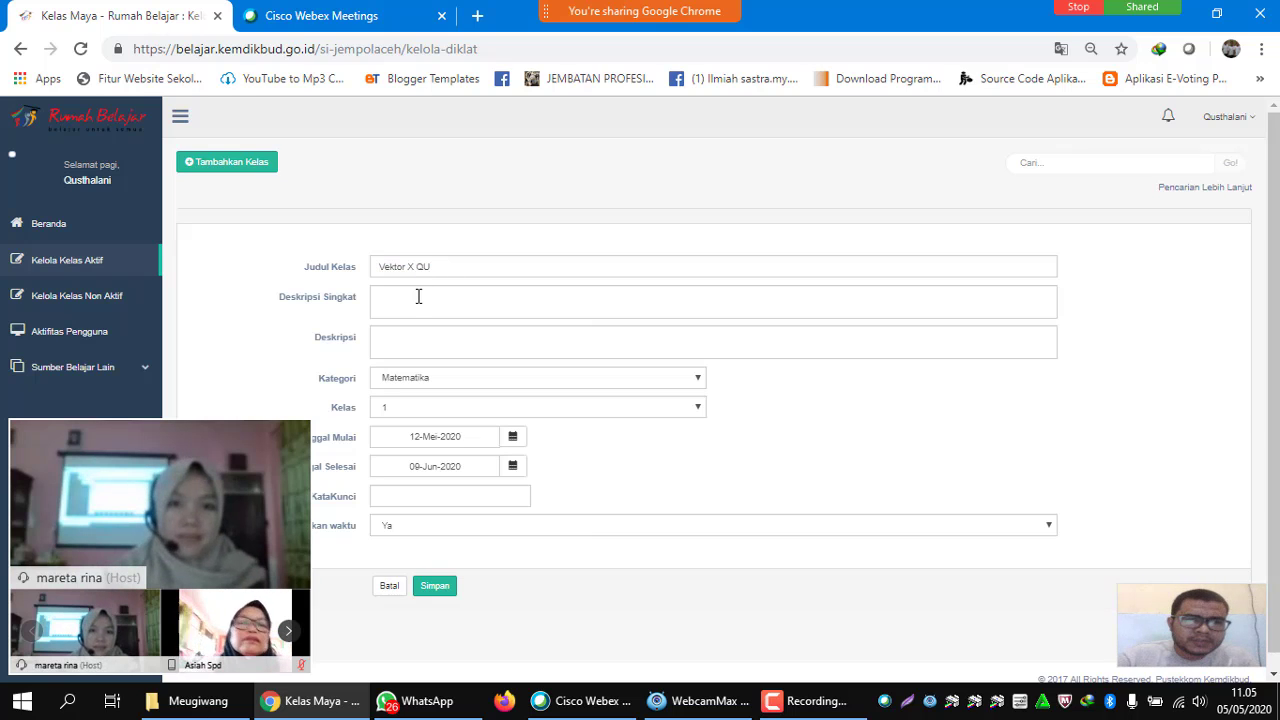
{"action": "left_click", "coordinate": [418, 296]}
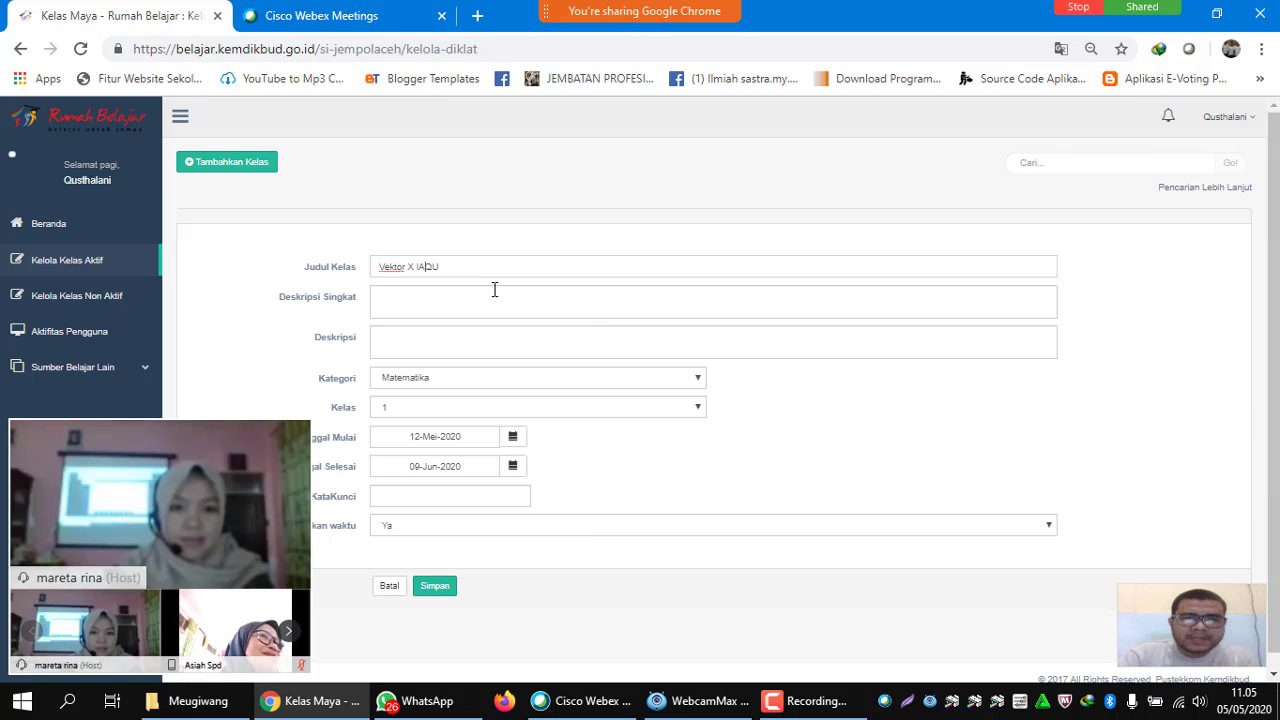
{"action": "key", "text": "BackSpace"}
{"action": "type", "text": "PA Q"}
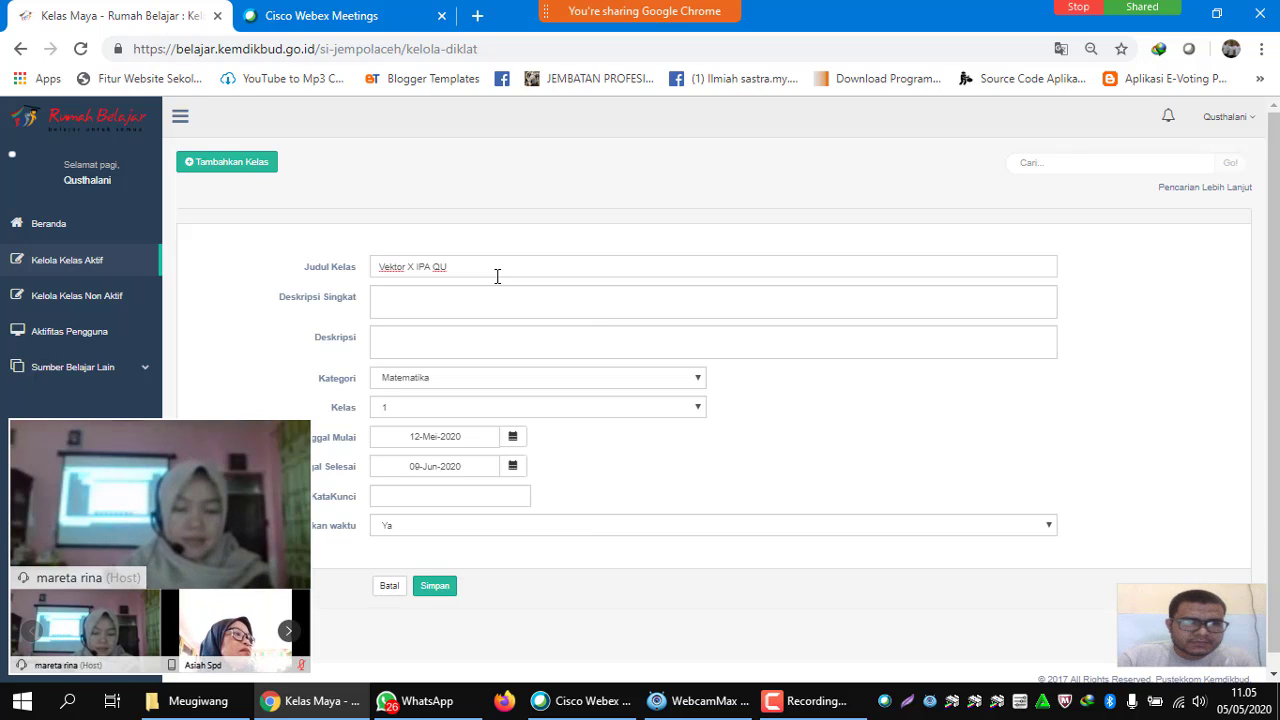
- Write the short description 'Vektir adalah...' in Deskripsi Singkat
{"action": "left_click", "coordinate": [403, 306]}
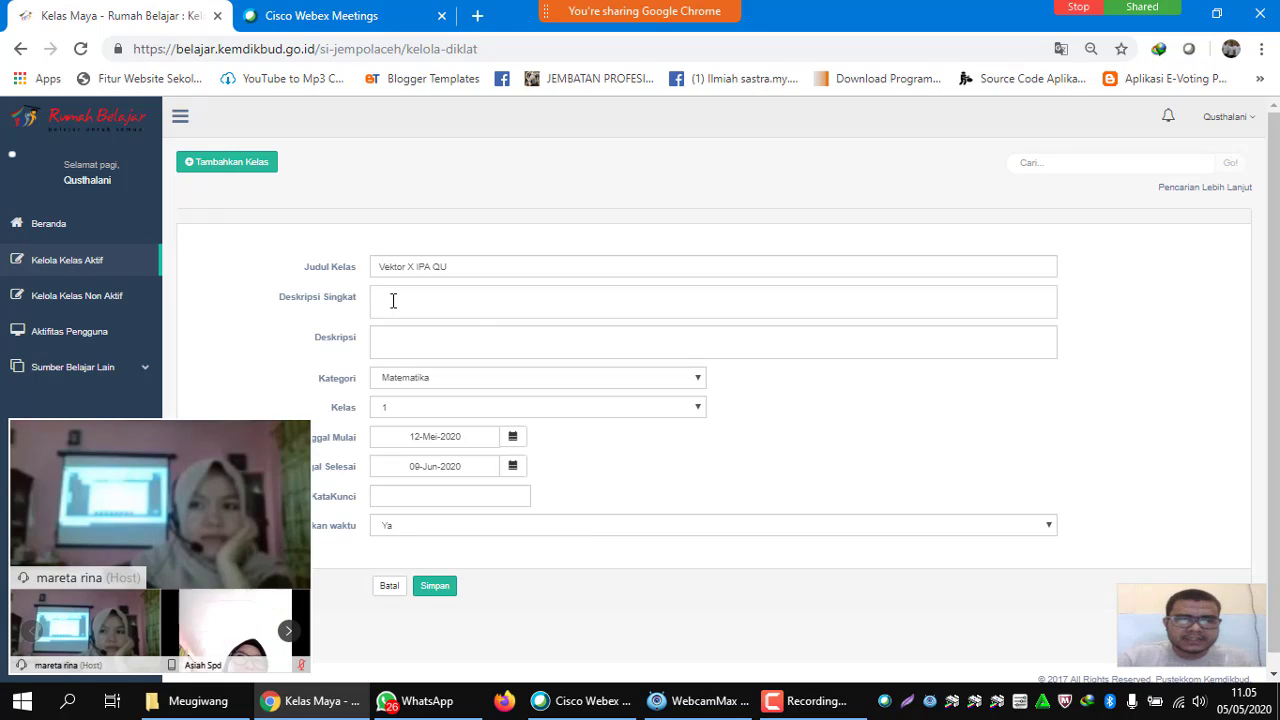
{"action": "type", "text": "tor adalah..."}
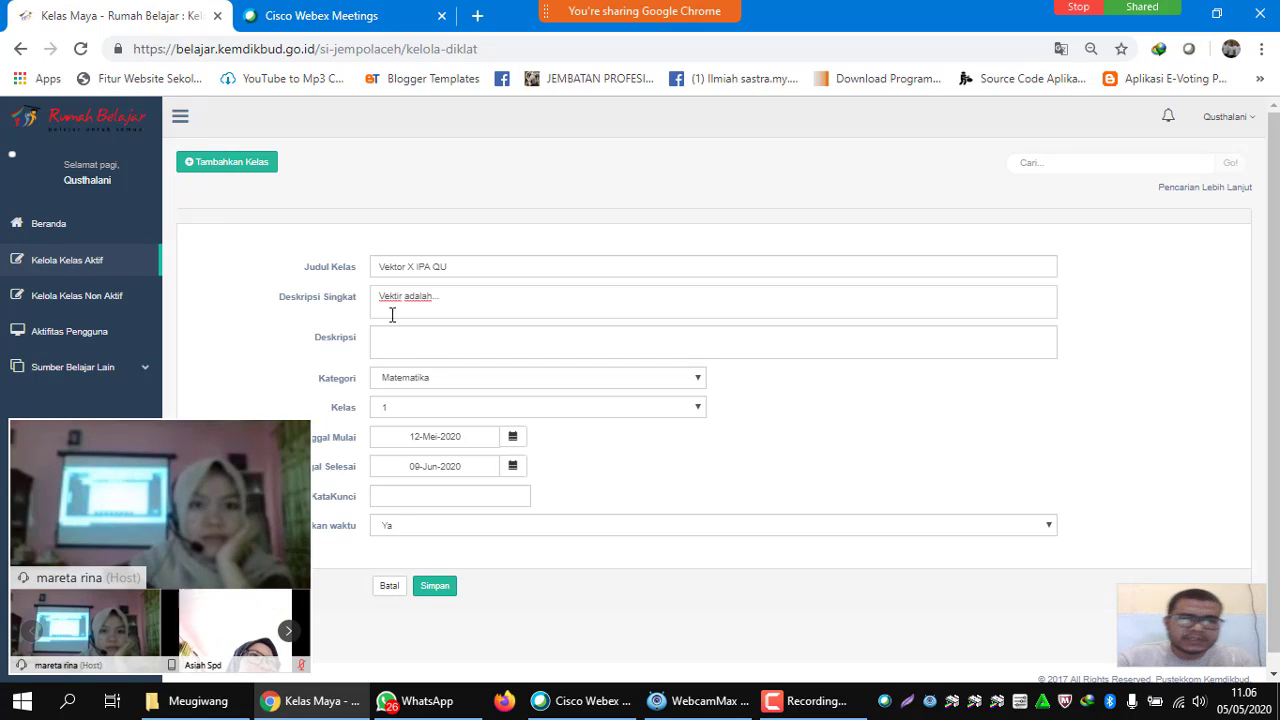
{"action": "left_click", "coordinate": [400, 342]}
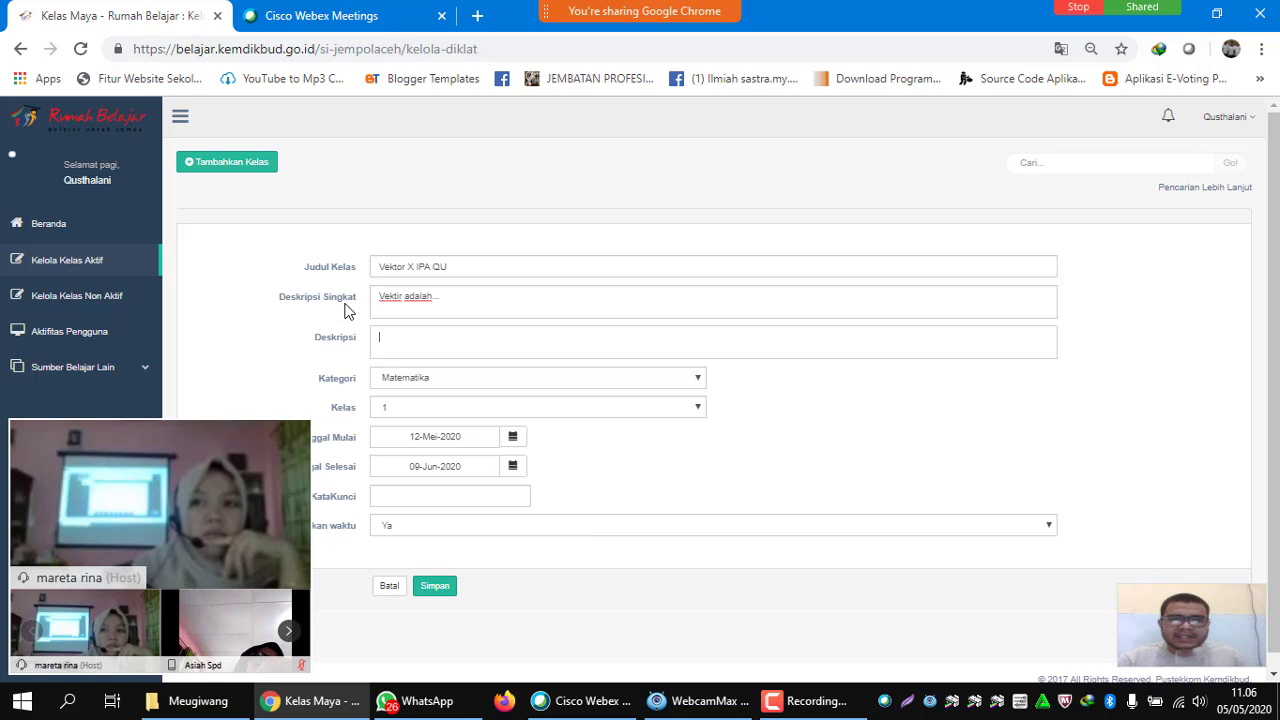
- Set the class category to Fisika and the grade to Kelas 10
{"action": "left_click", "coordinate": [509, 382]}
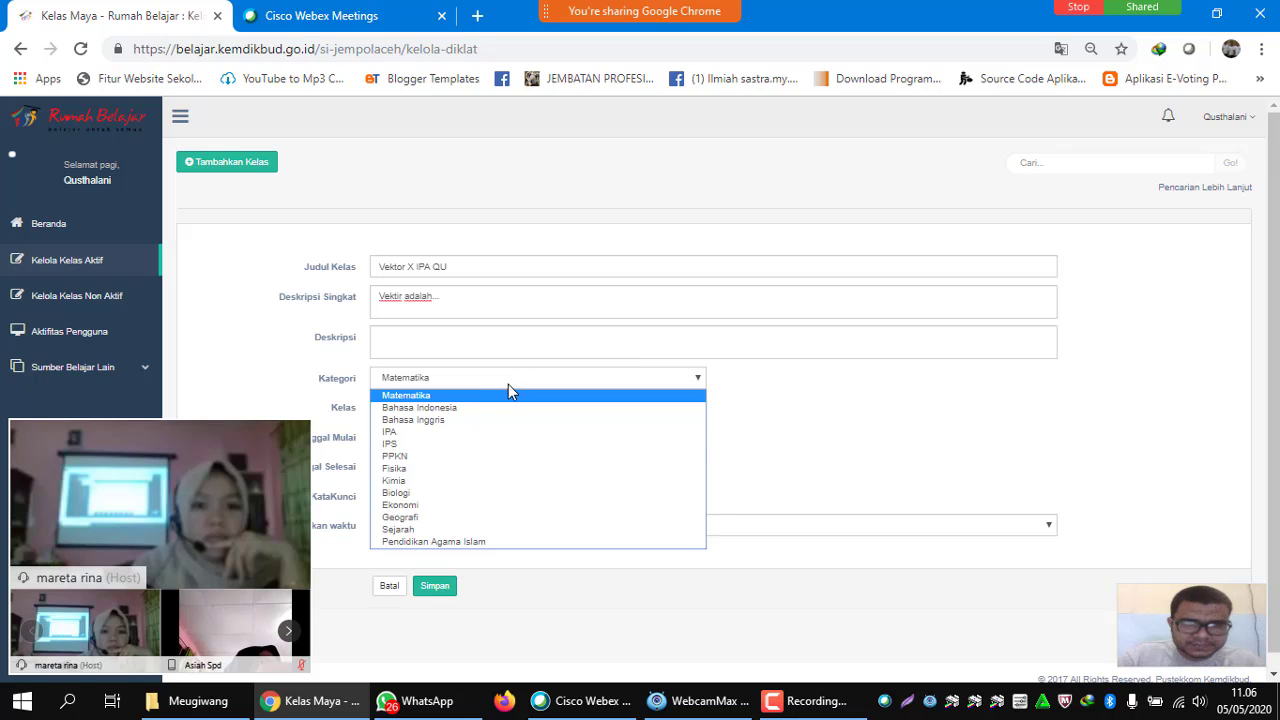
{"action": "left_click", "coordinate": [410, 468]}
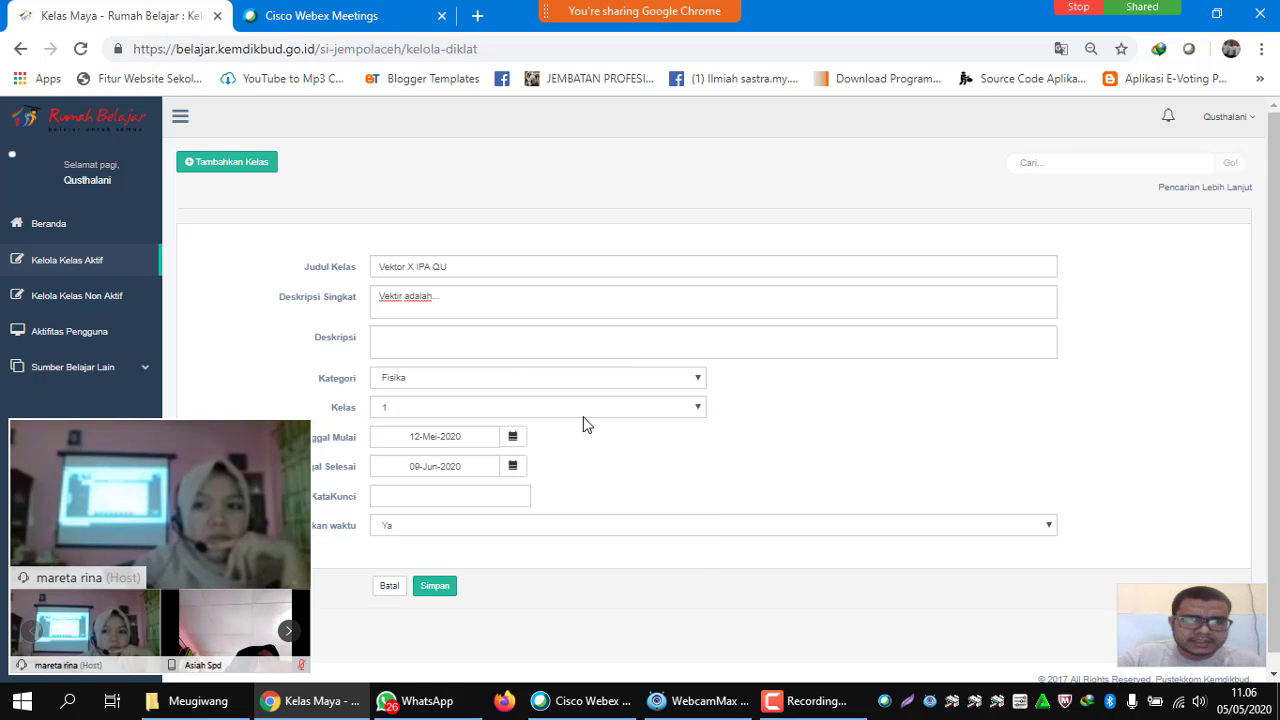
{"action": "left_click", "coordinate": [586, 408]}
{"action": "left_click", "coordinate": [449, 543]}
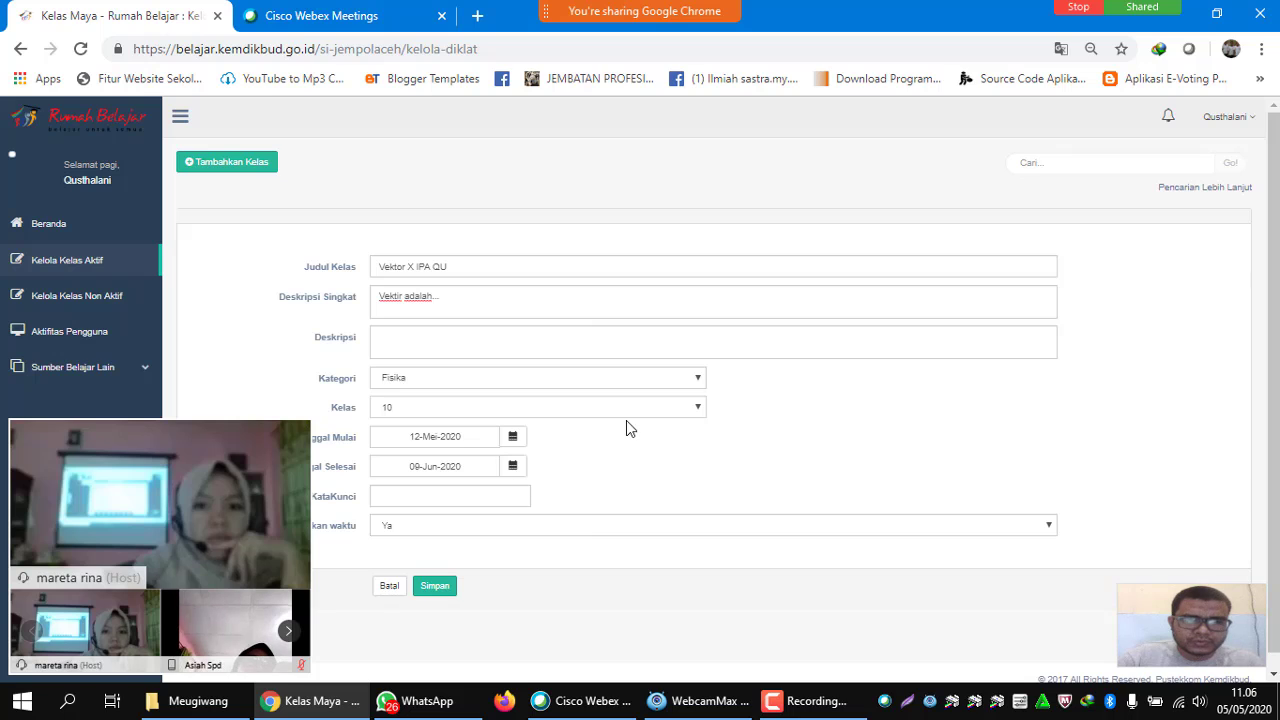
- Set the class to run from 05-Mei-2020 to 12-Jun-2020
{"action": "scroll", "coordinate": [630, 428], "scroll_direction": "down", "scroll_amount": 1}
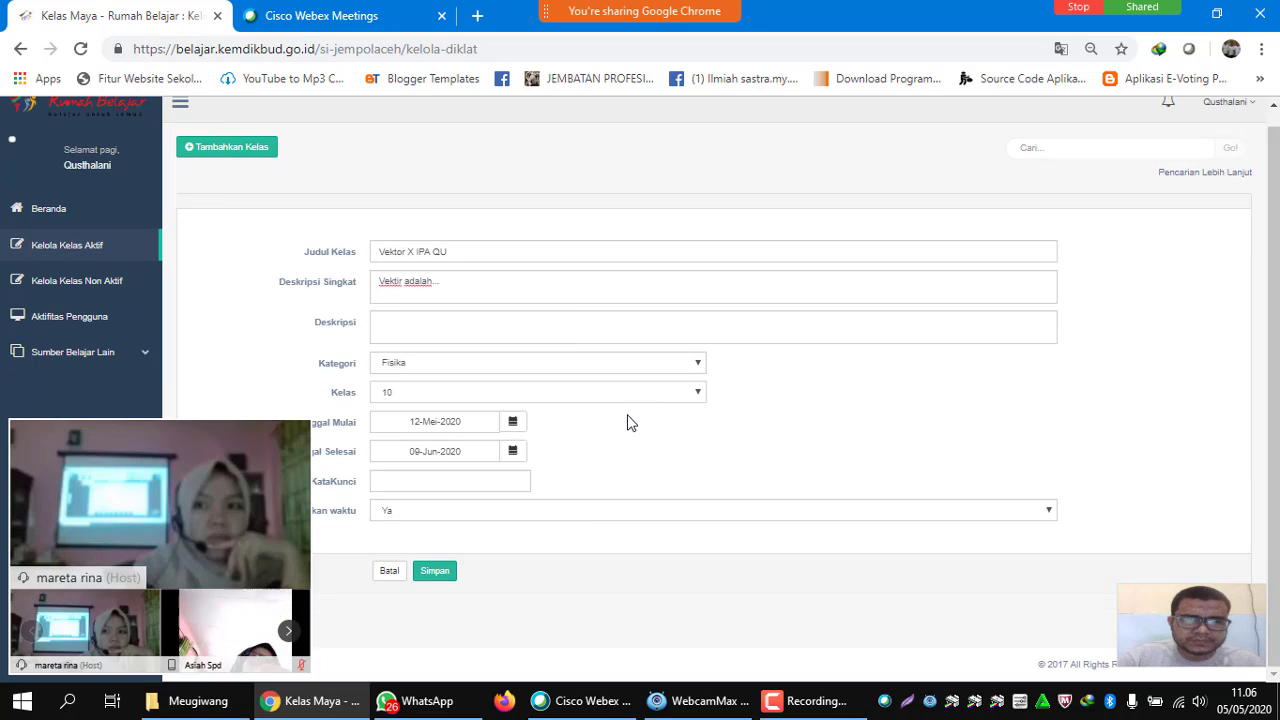
{"action": "left_click", "coordinate": [514, 424]}
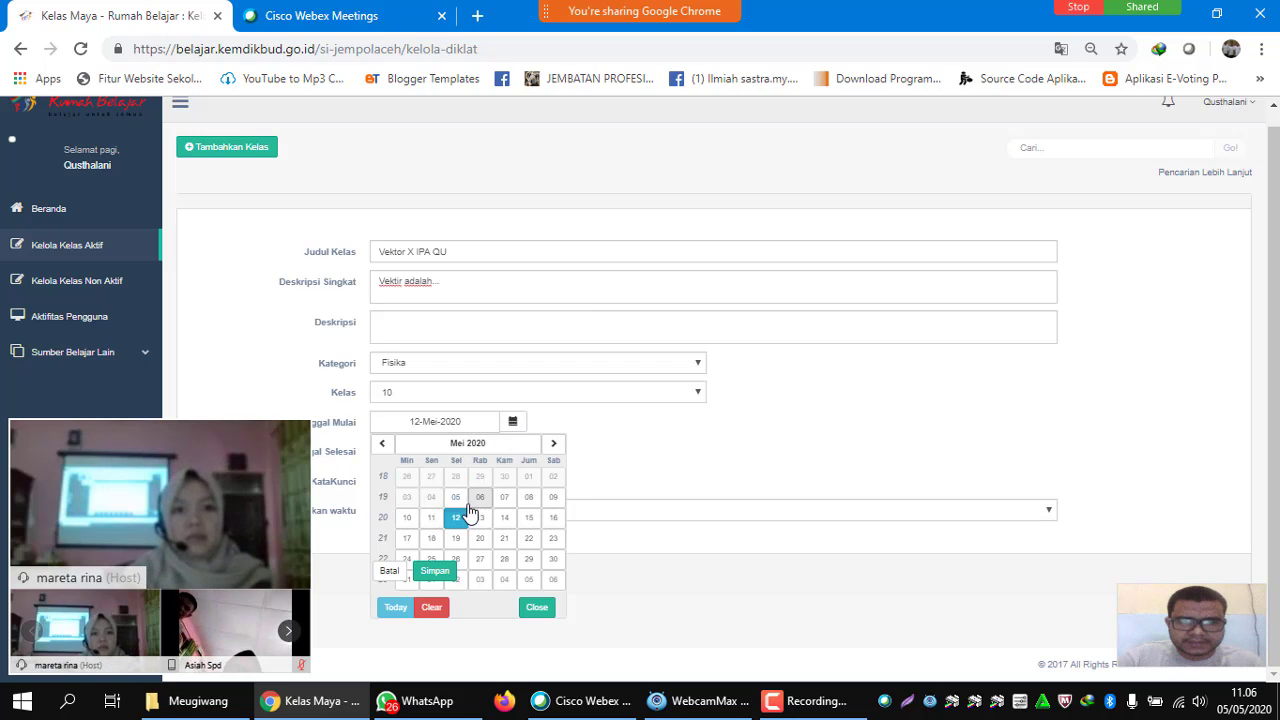
{"action": "left_click", "coordinate": [455, 497]}
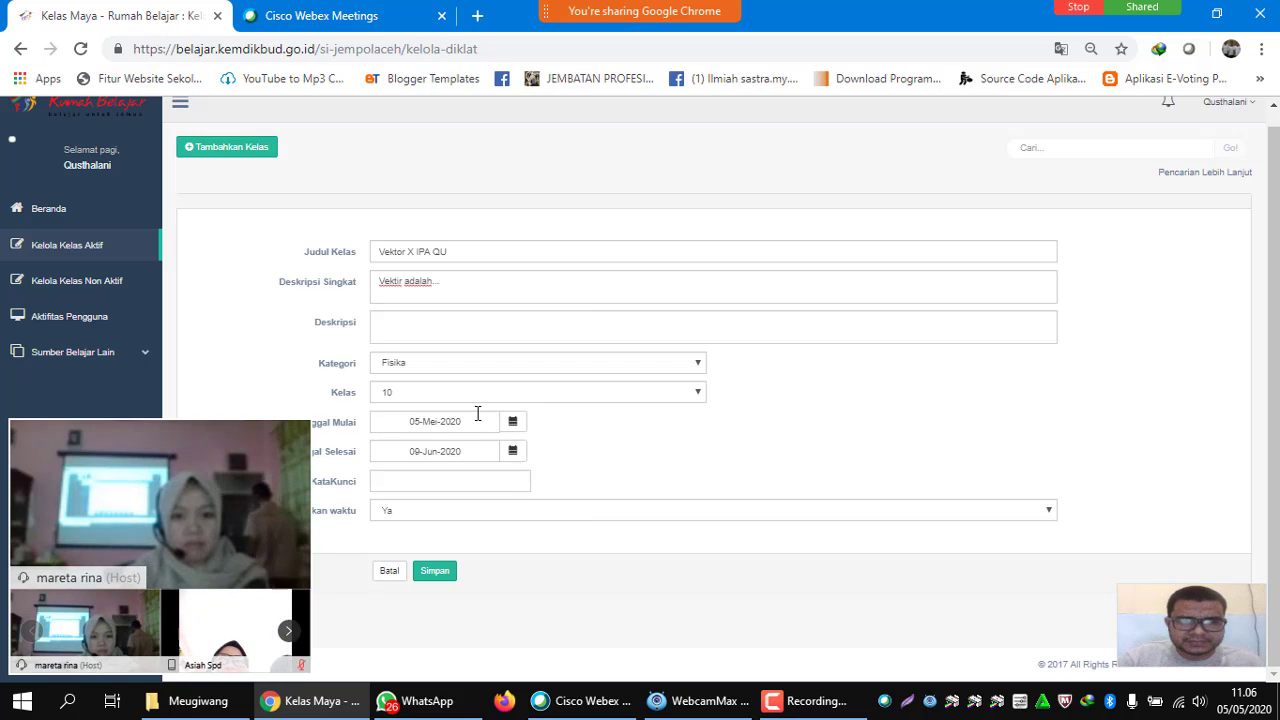
{"action": "left_click", "coordinate": [517, 455]}
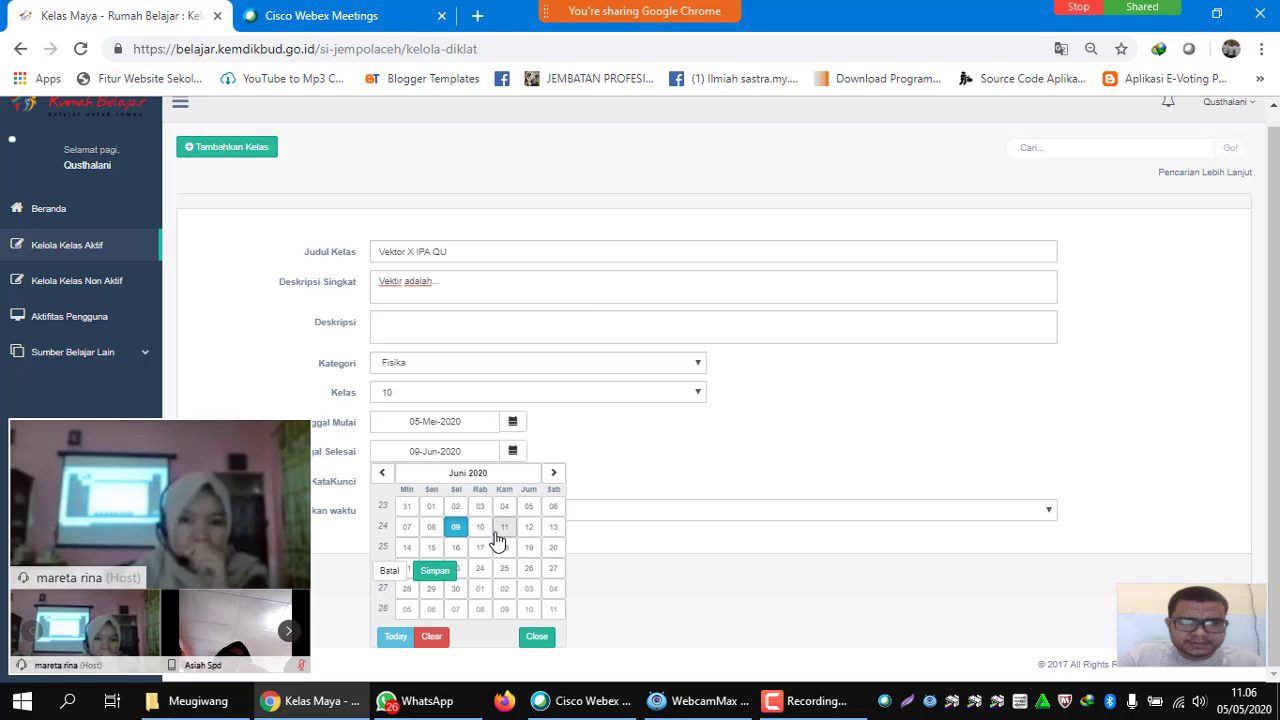
{"action": "left_click", "coordinate": [529, 528]}
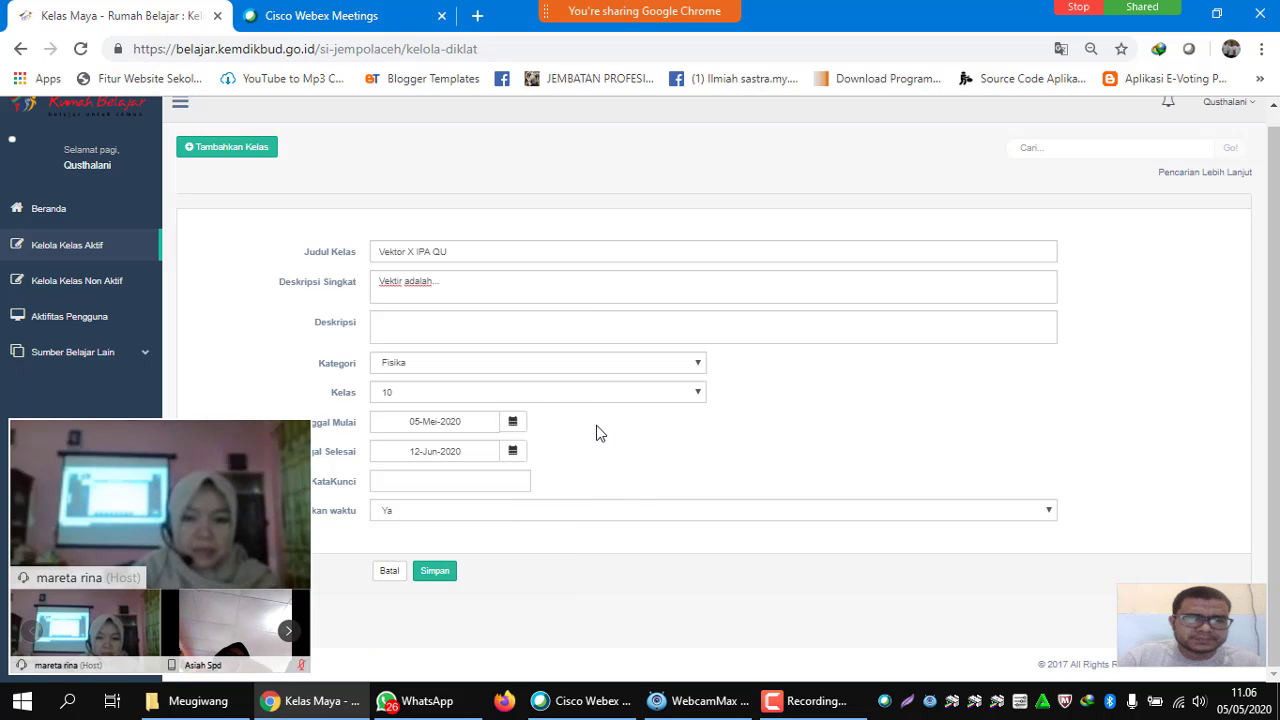
{"action": "left_click", "coordinate": [514, 483]}
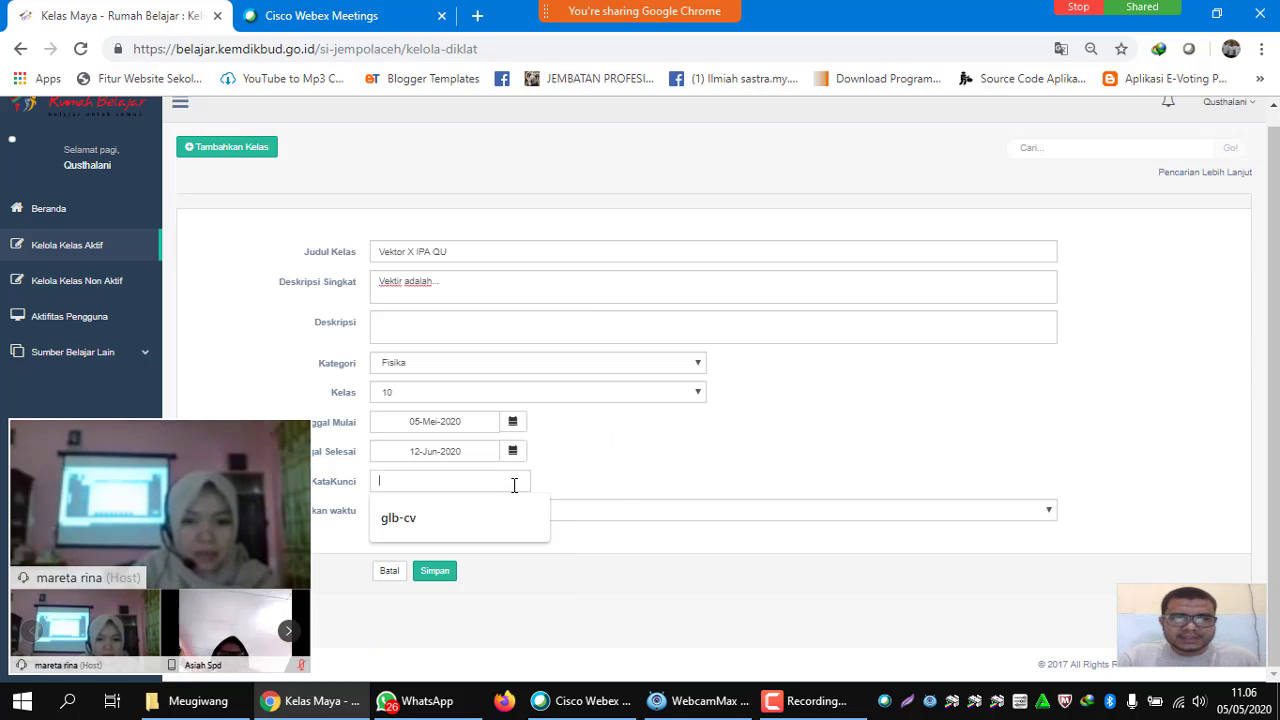
- Correct 'Vektir' to 'Vektor' in the short description
{"action": "left_click", "coordinate": [401, 282]}
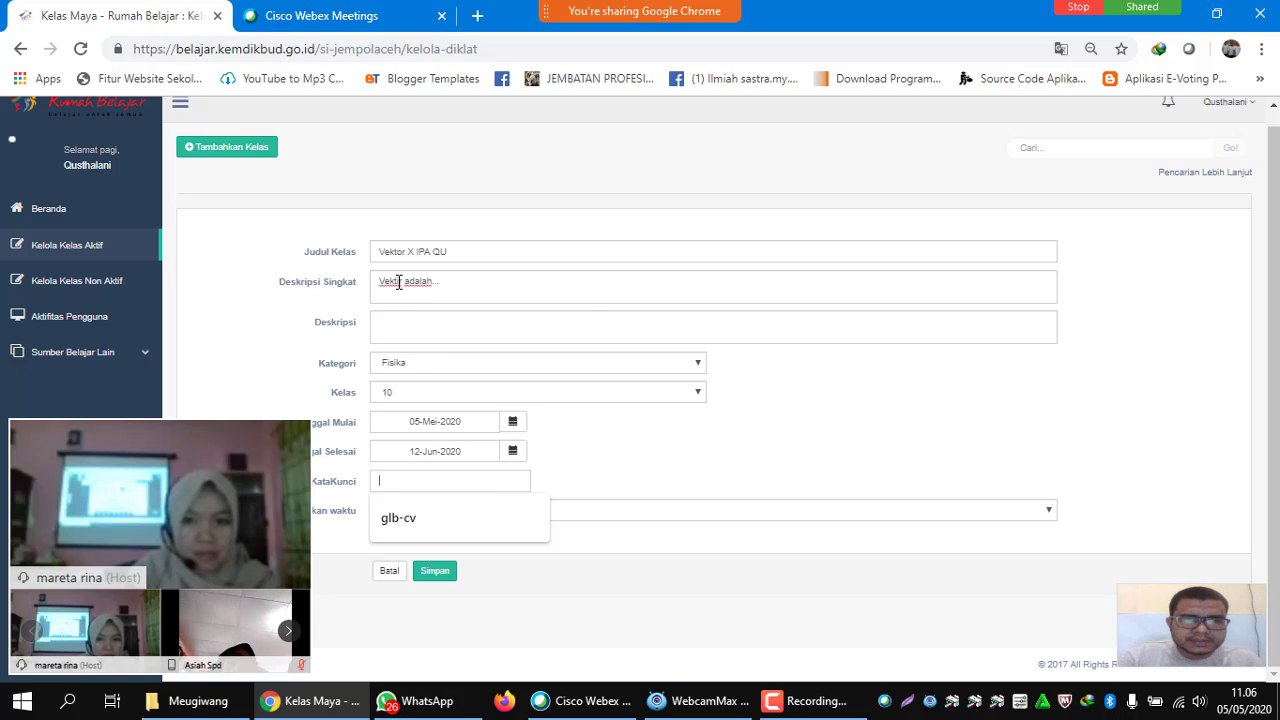
{"action": "key", "text": "Delete"}
{"action": "type", "text": "o"}
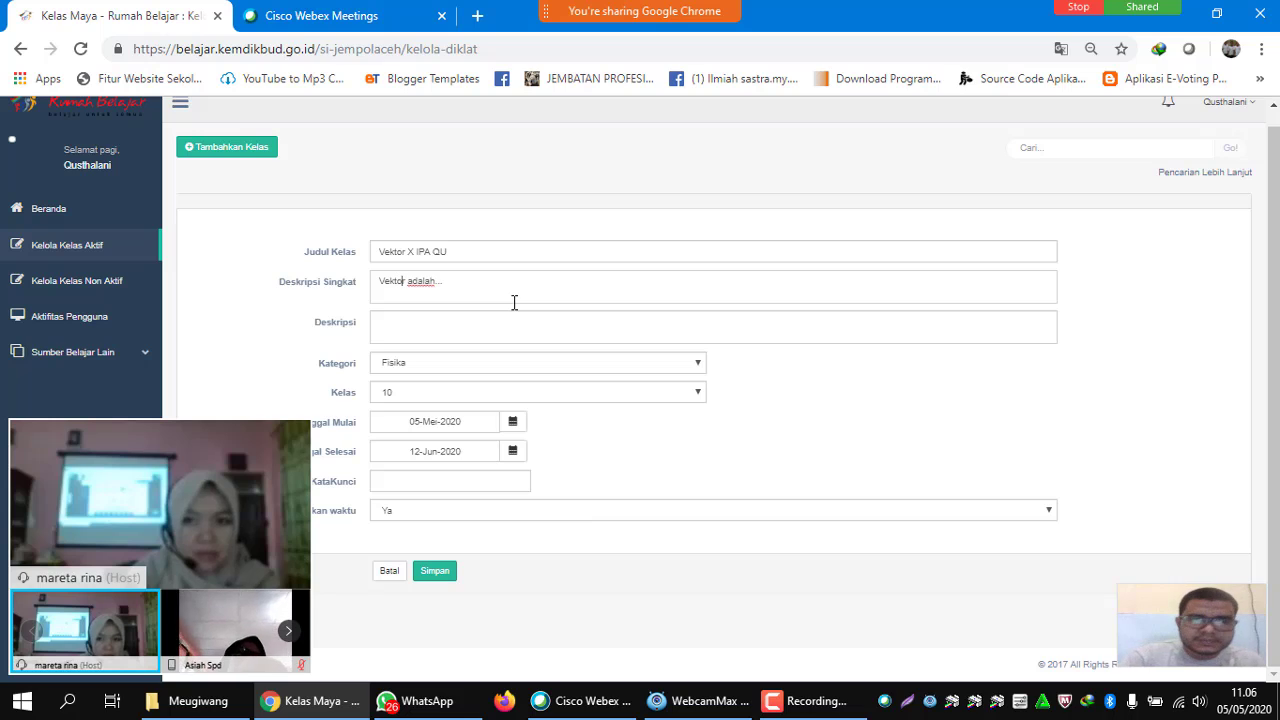
{"action": "left_click", "coordinate": [447, 479]}
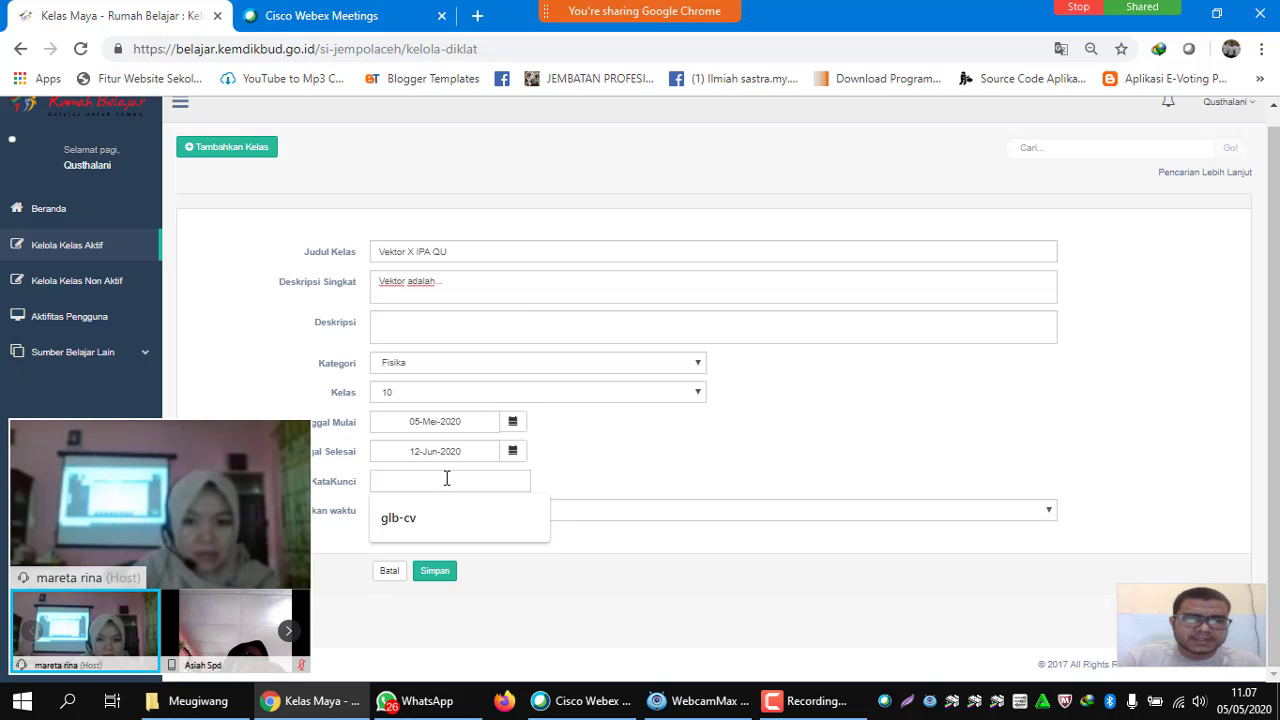
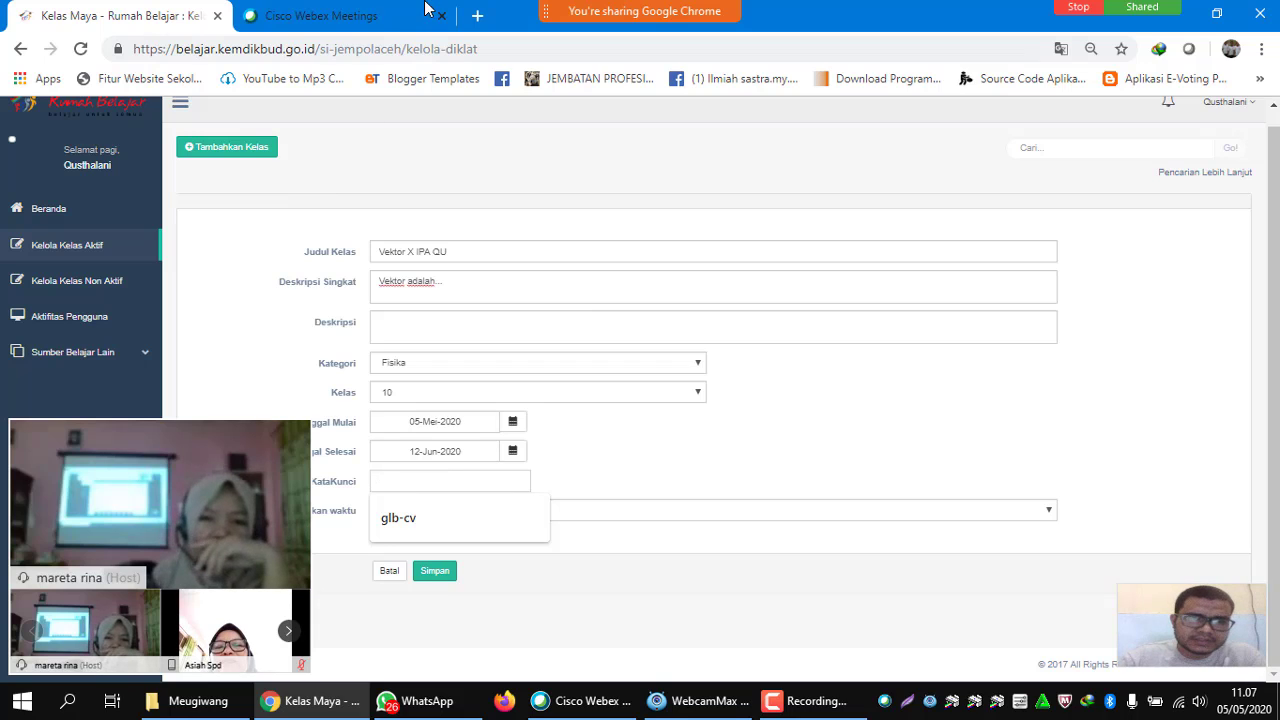
- Enter the keyword VQ in KataKunci and try saving the class
{"action": "mouse_move", "coordinate": [556, 5]}
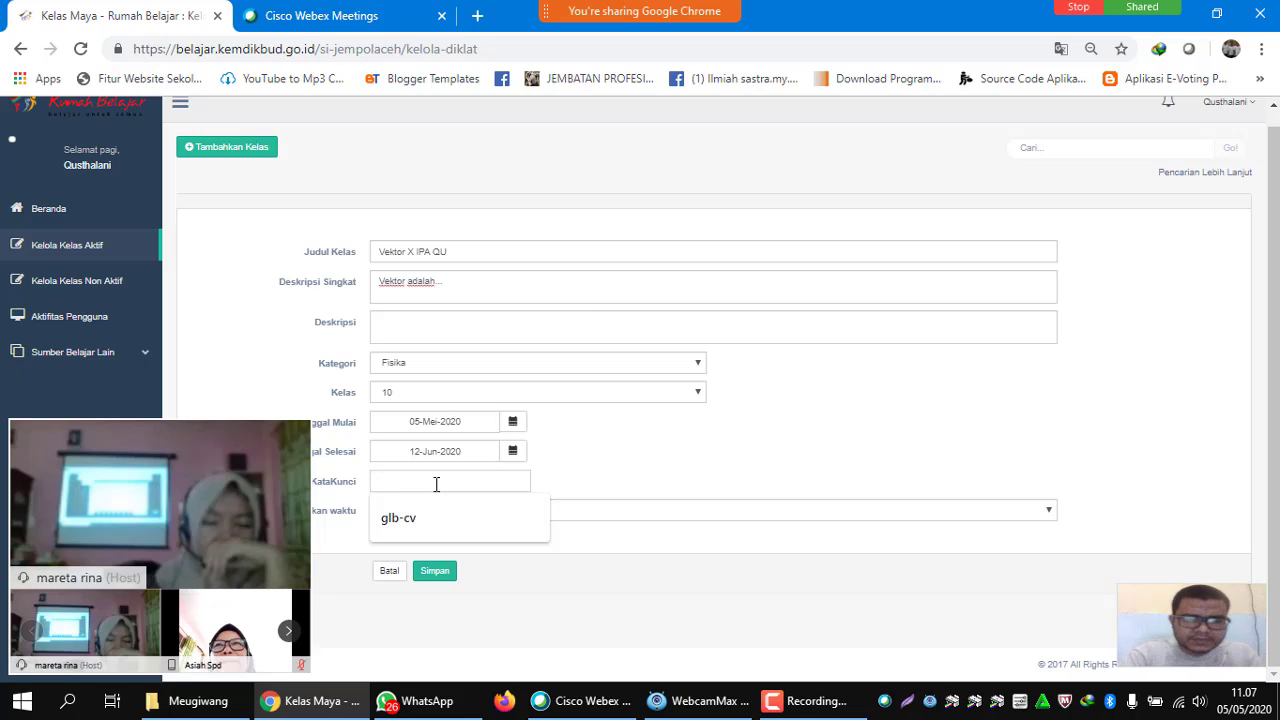
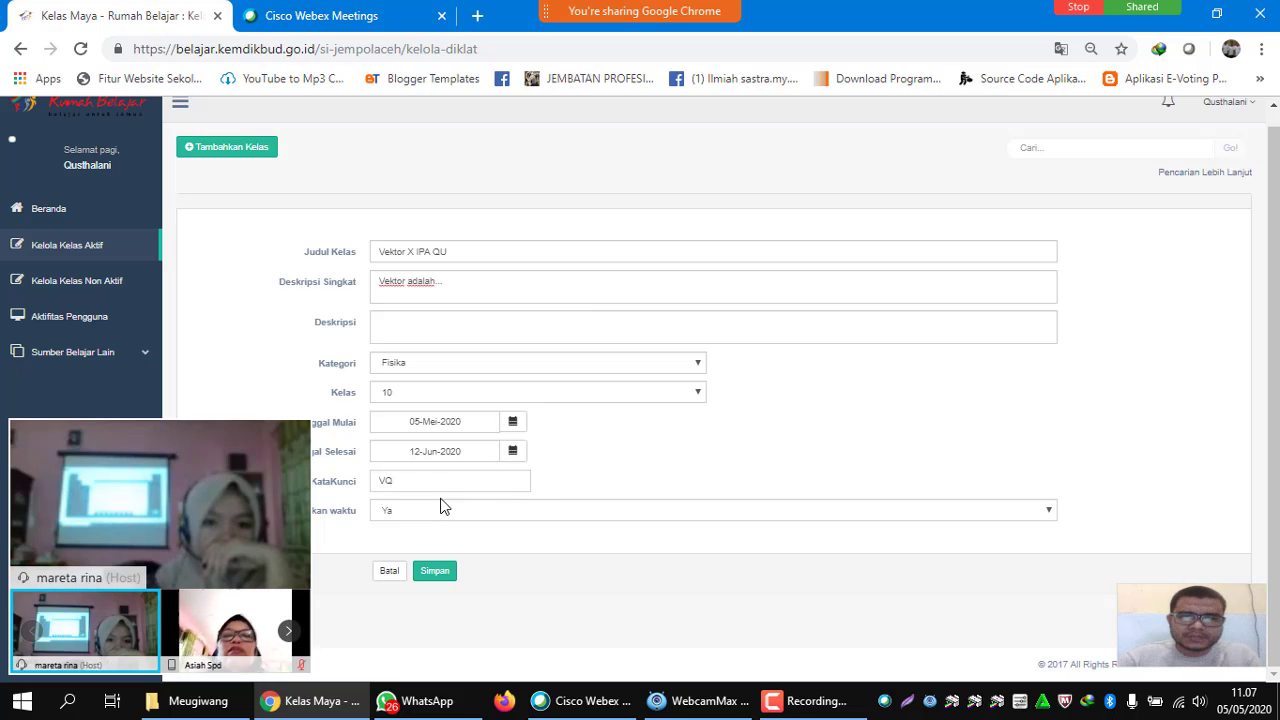
{"action": "left_click", "coordinate": [436, 575]}
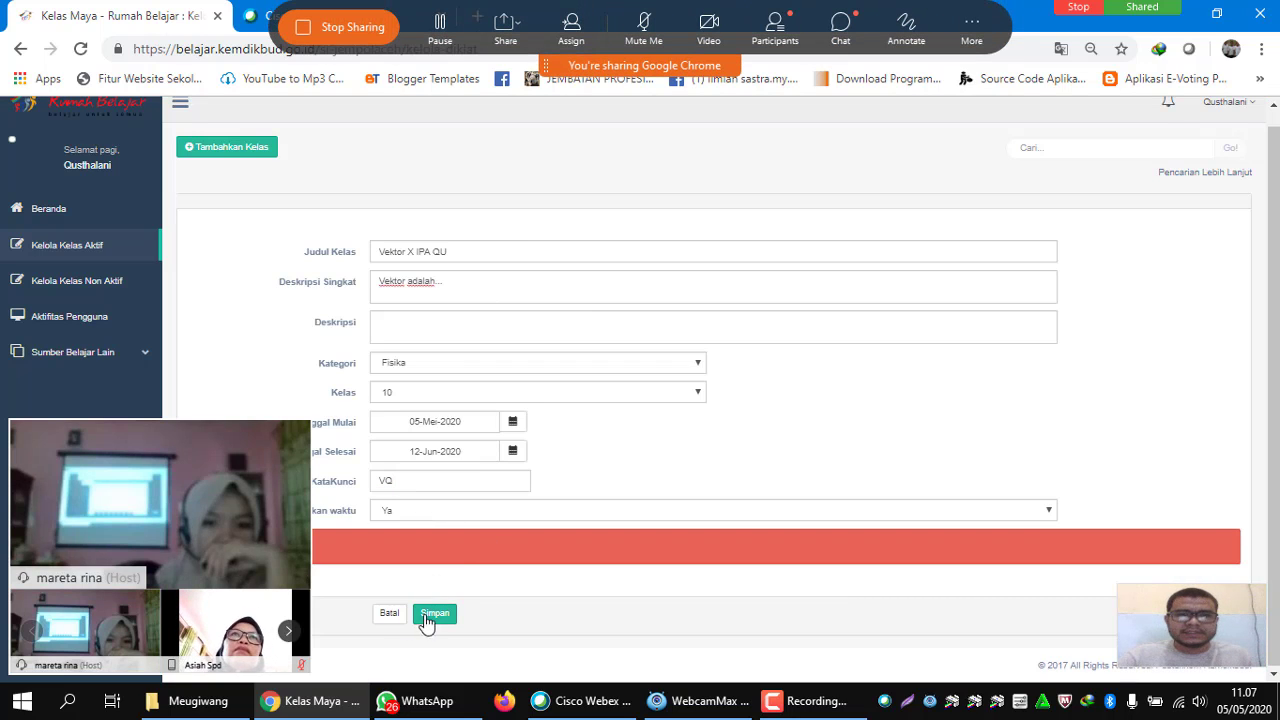
- Fill the required description with 'Vektor', save the class, and mute the meeting microphone
{"action": "left_click_drag", "start_coordinate": [207, 430], "coordinate": [1260, 297]}
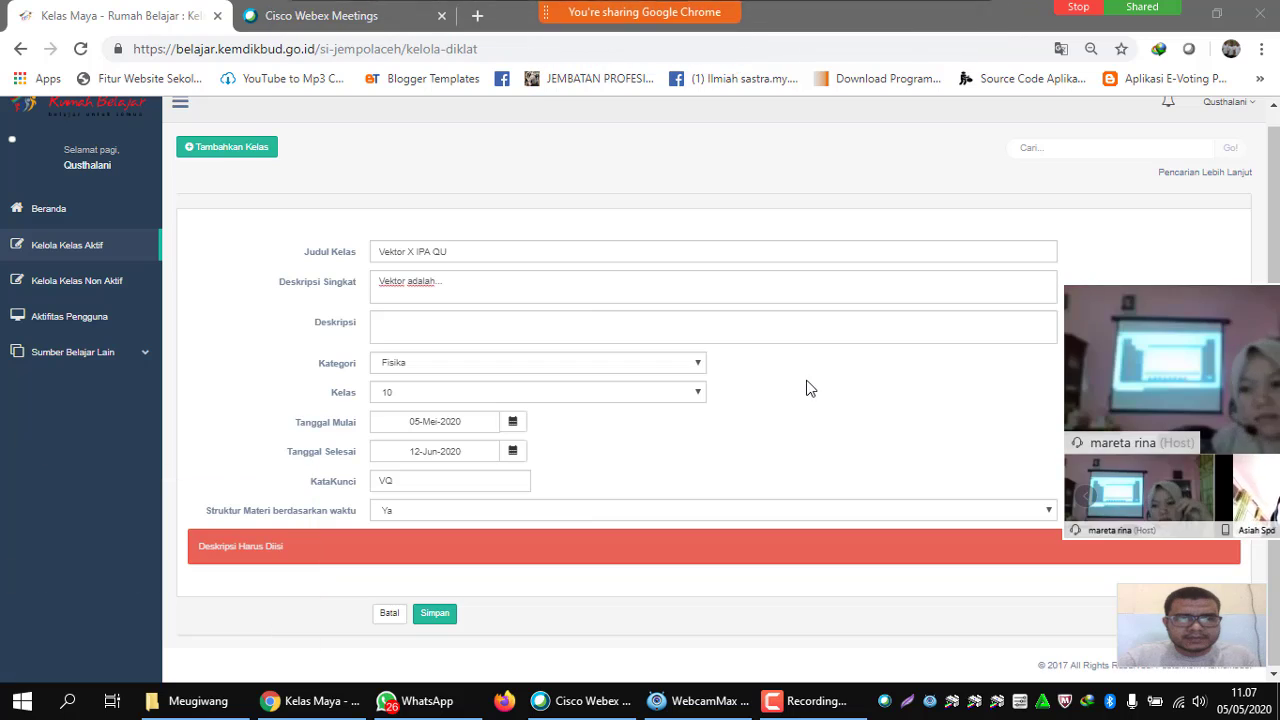
{"action": "left_click", "coordinate": [457, 322]}
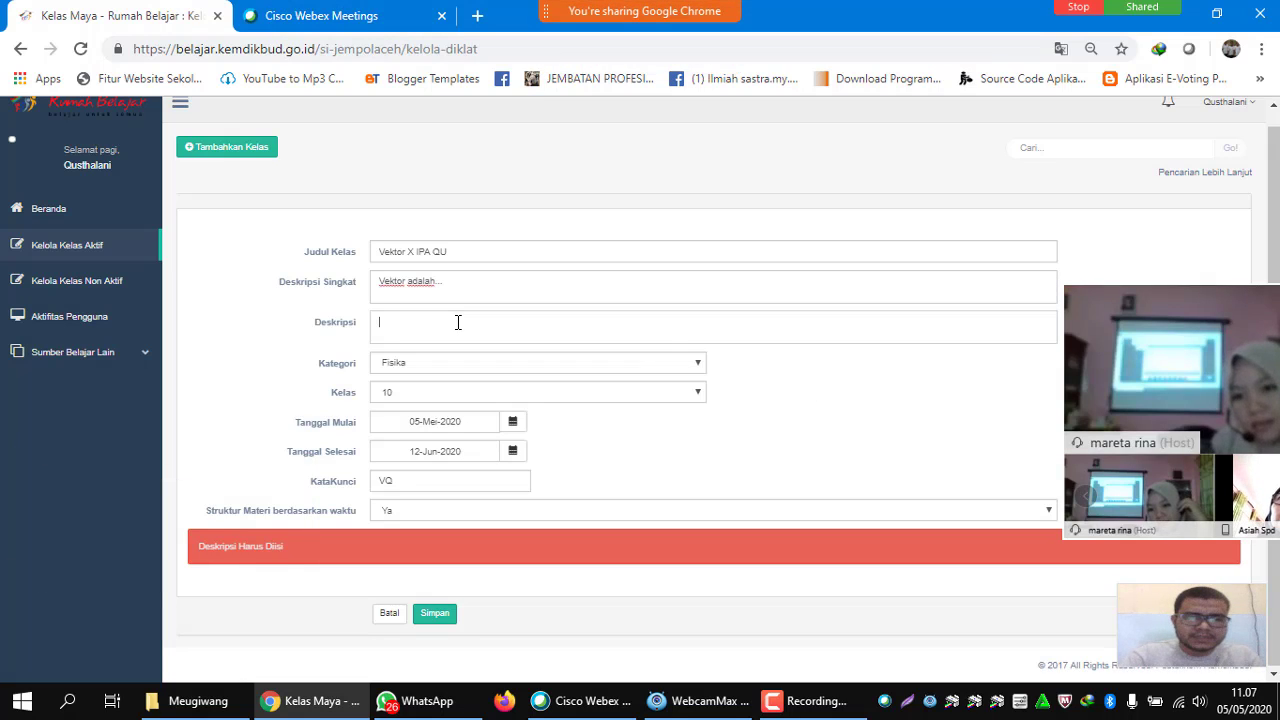
{"action": "type", "text": "Vektor"}
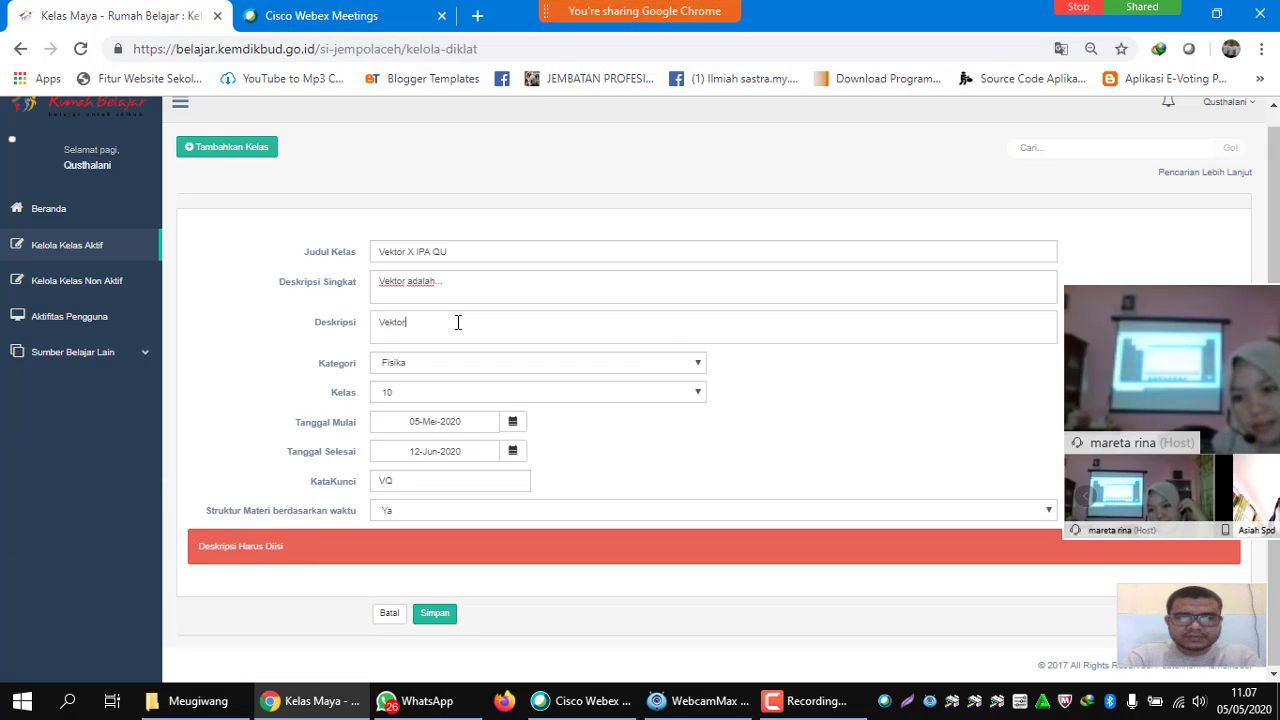
{"action": "left_click", "coordinate": [434, 613]}
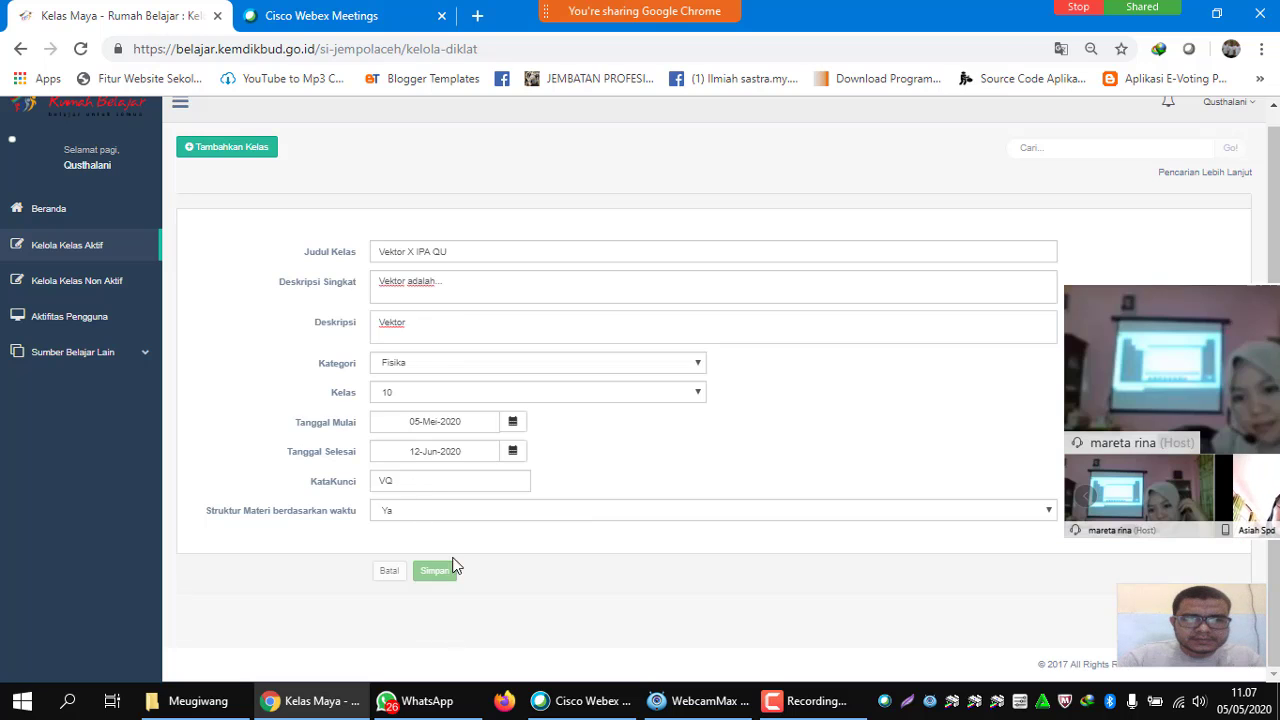
{"action": "left_click", "coordinate": [643, 22]}
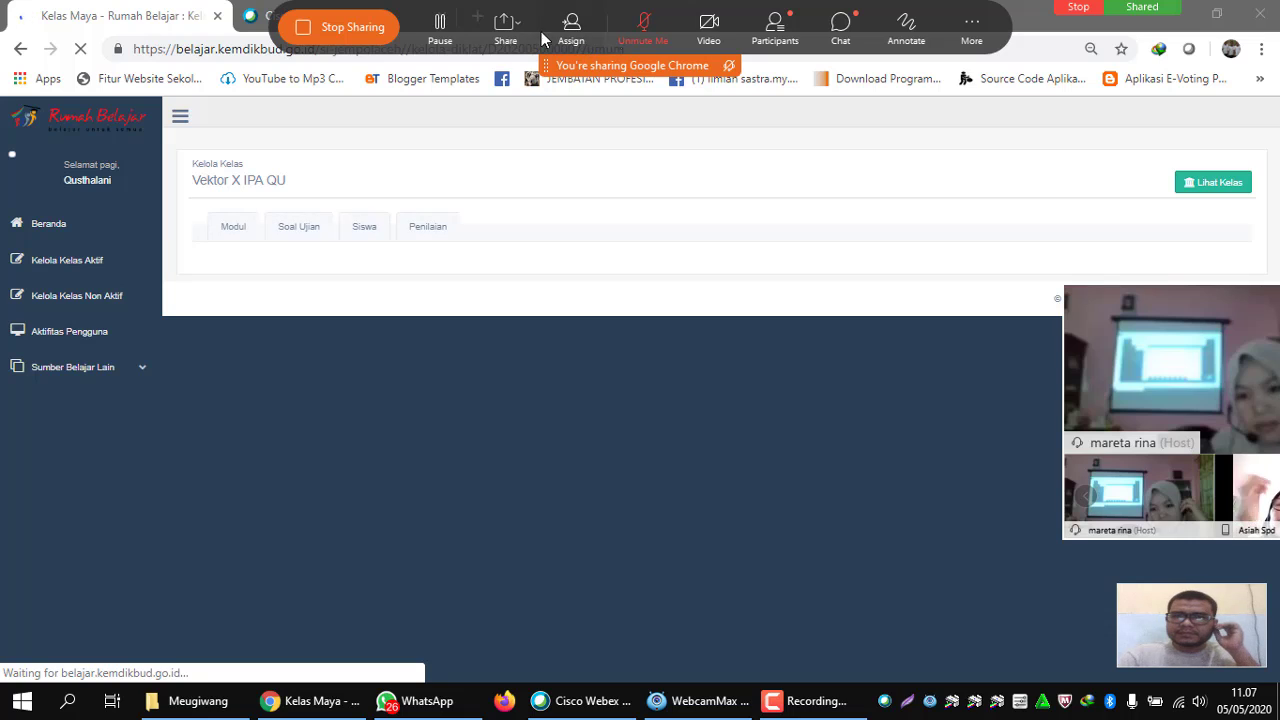
- Stop the meeting camera and review the saved Fisika, class 10 details in the Umum form
{"action": "left_click", "coordinate": [709, 22]}
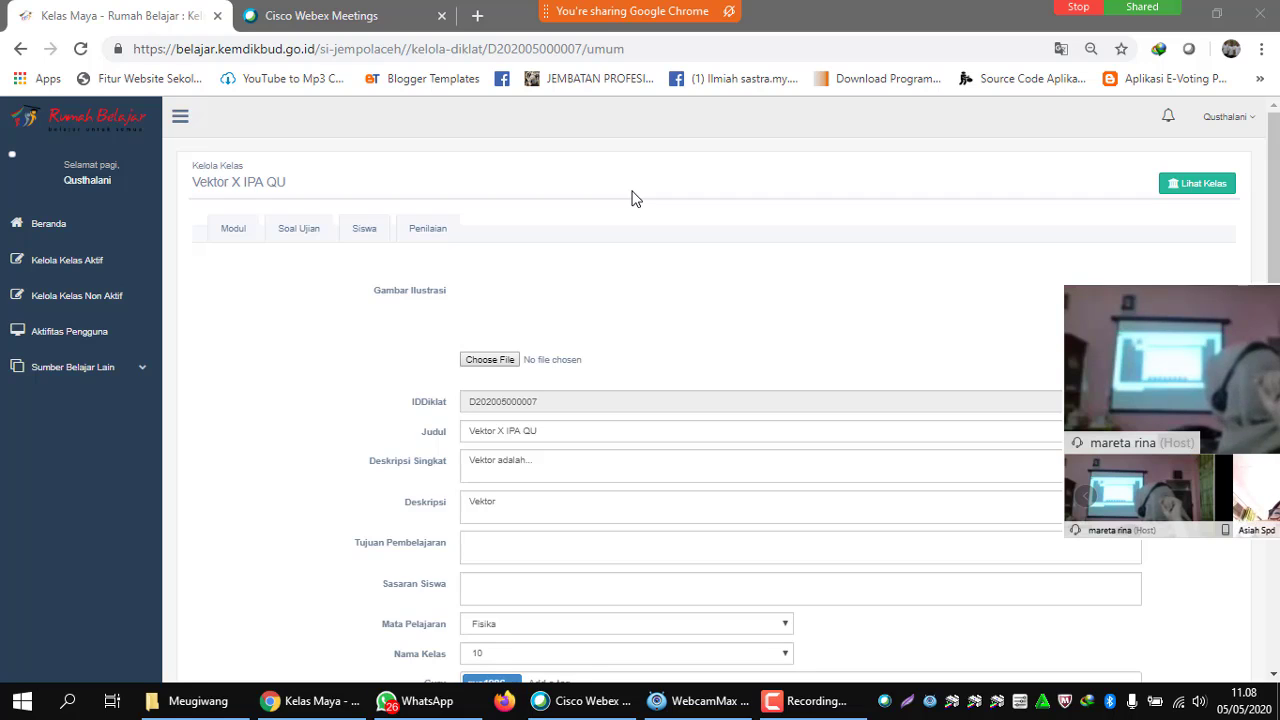
{"action": "scroll", "coordinate": [662, 304], "scroll_direction": "down", "scroll_amount": 1}
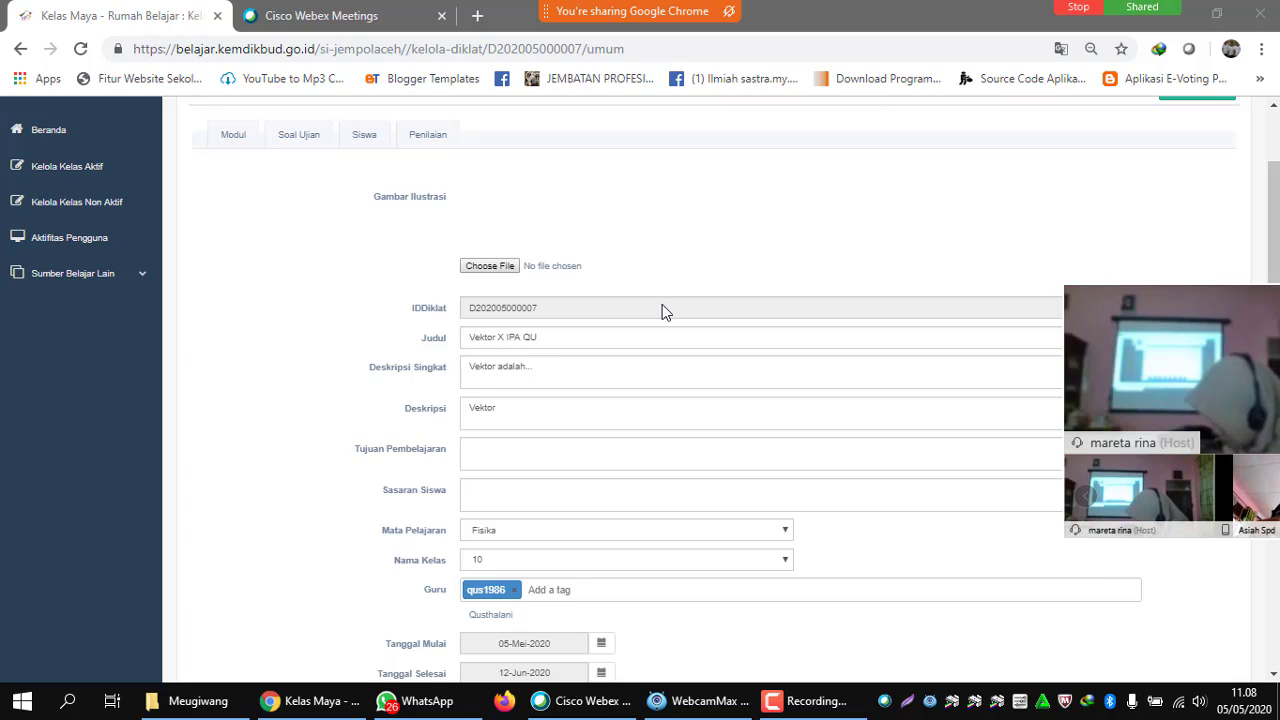
{"action": "scroll", "coordinate": [662, 304], "scroll_direction": "down", "scroll_amount": 4}
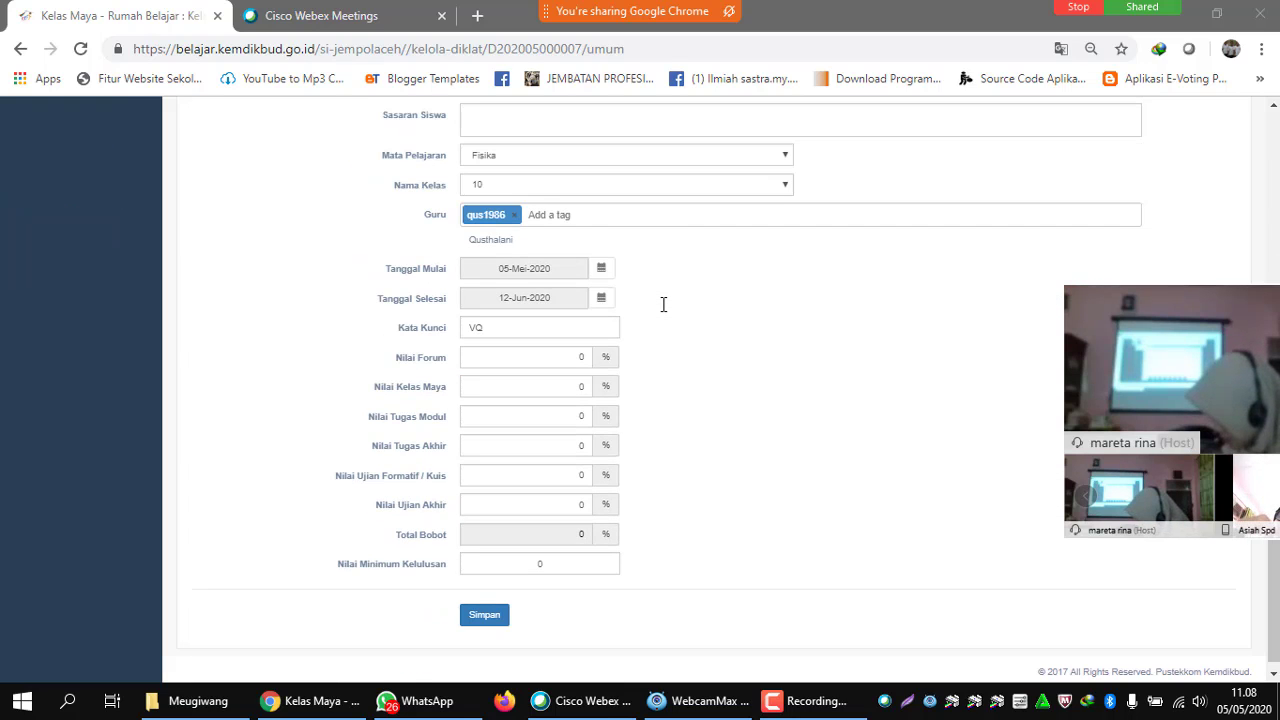
{"action": "scroll", "coordinate": [662, 304], "scroll_direction": "up", "scroll_amount": 4}
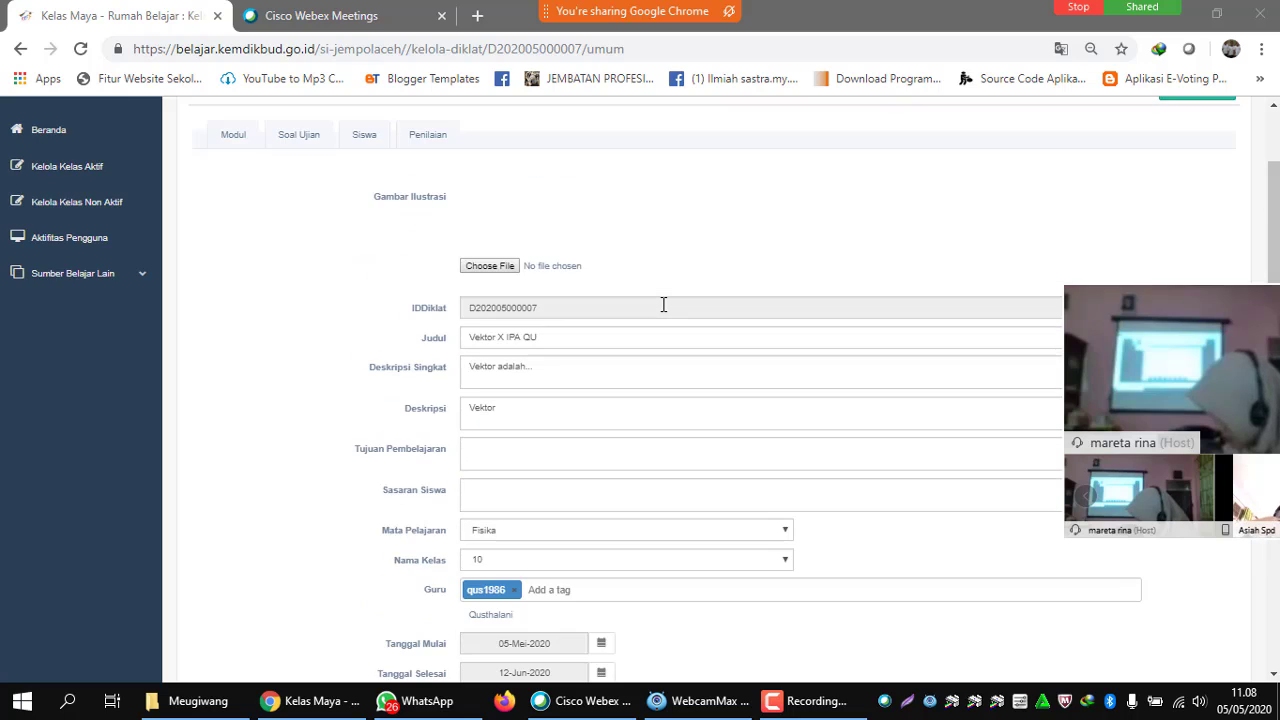
{"action": "scroll", "coordinate": [662, 304], "scroll_direction": "up", "scroll_amount": 1}
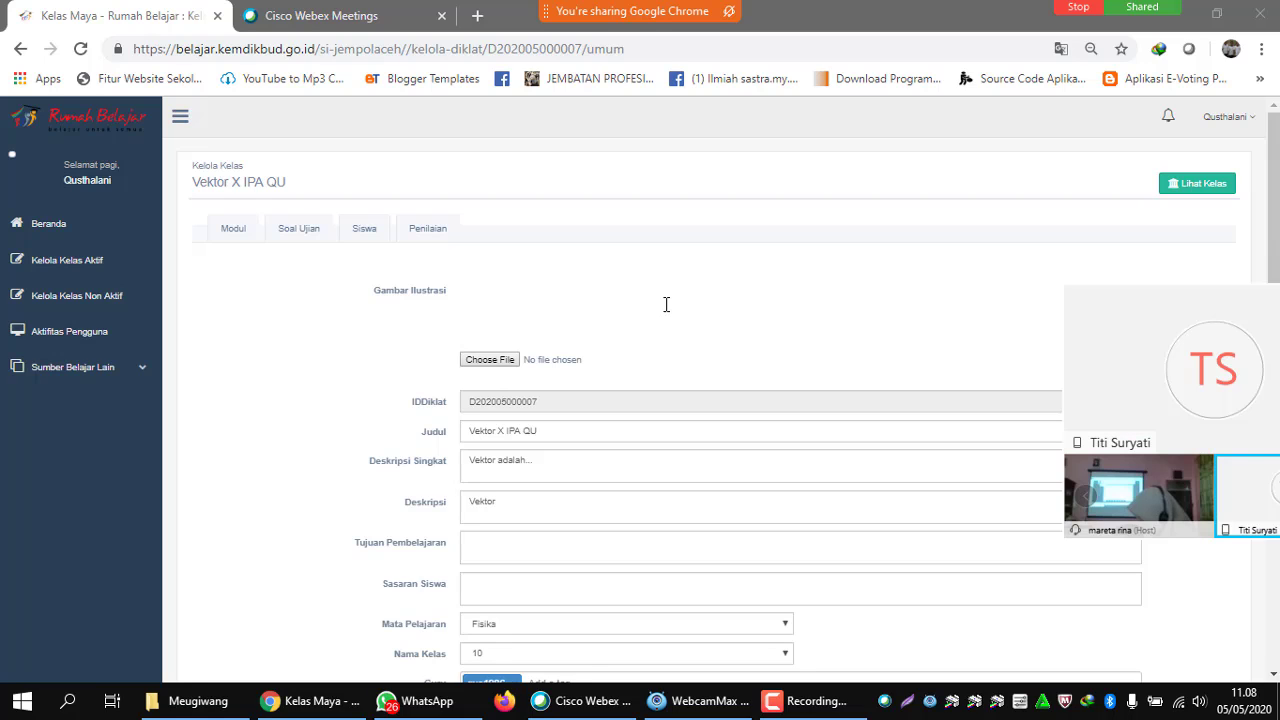
{"action": "scroll", "coordinate": [666, 304], "scroll_direction": "down", "scroll_amount": 1}
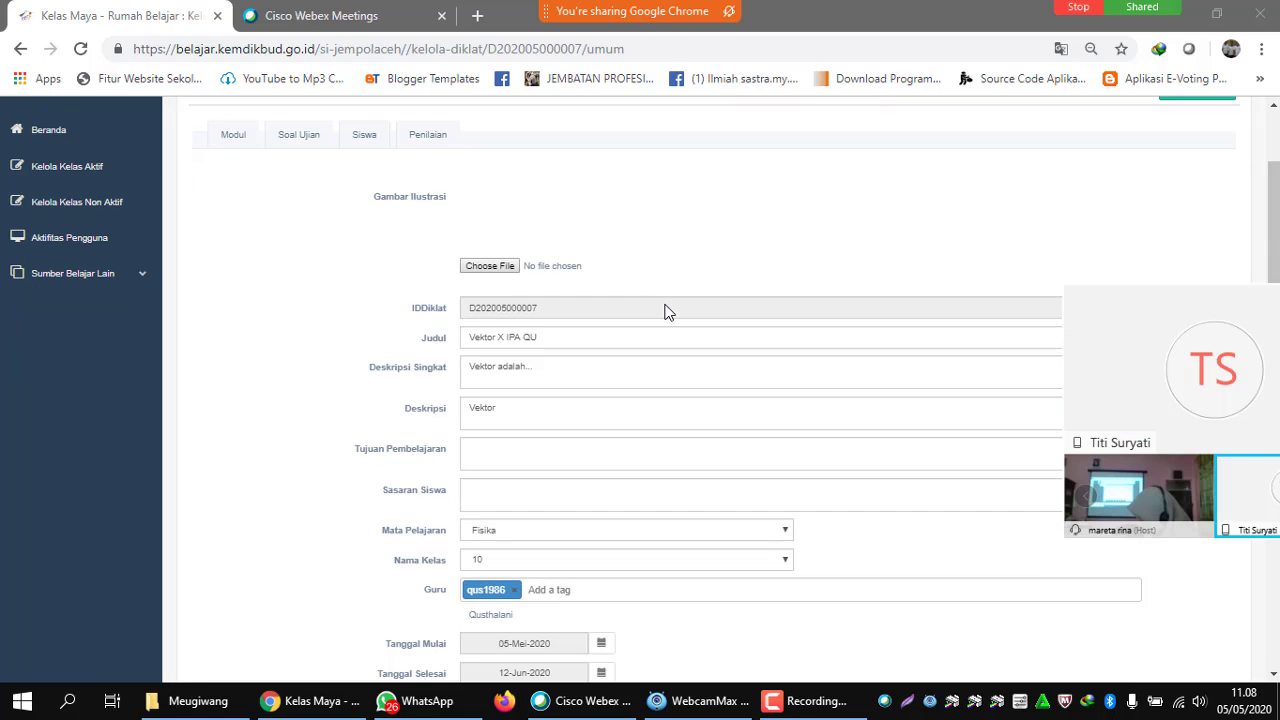
{"action": "scroll", "coordinate": [666, 310], "scroll_direction": "up", "scroll_amount": 1}
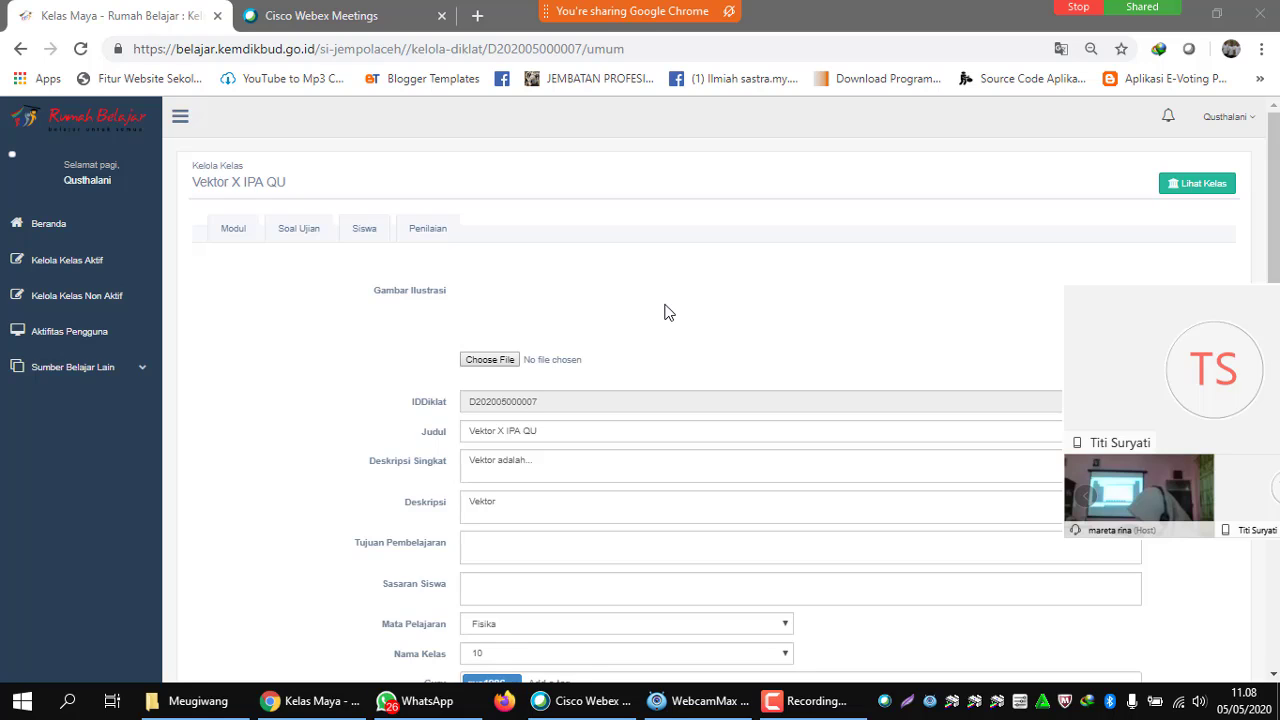
{"action": "mouse_move", "coordinate": [632, 12]}
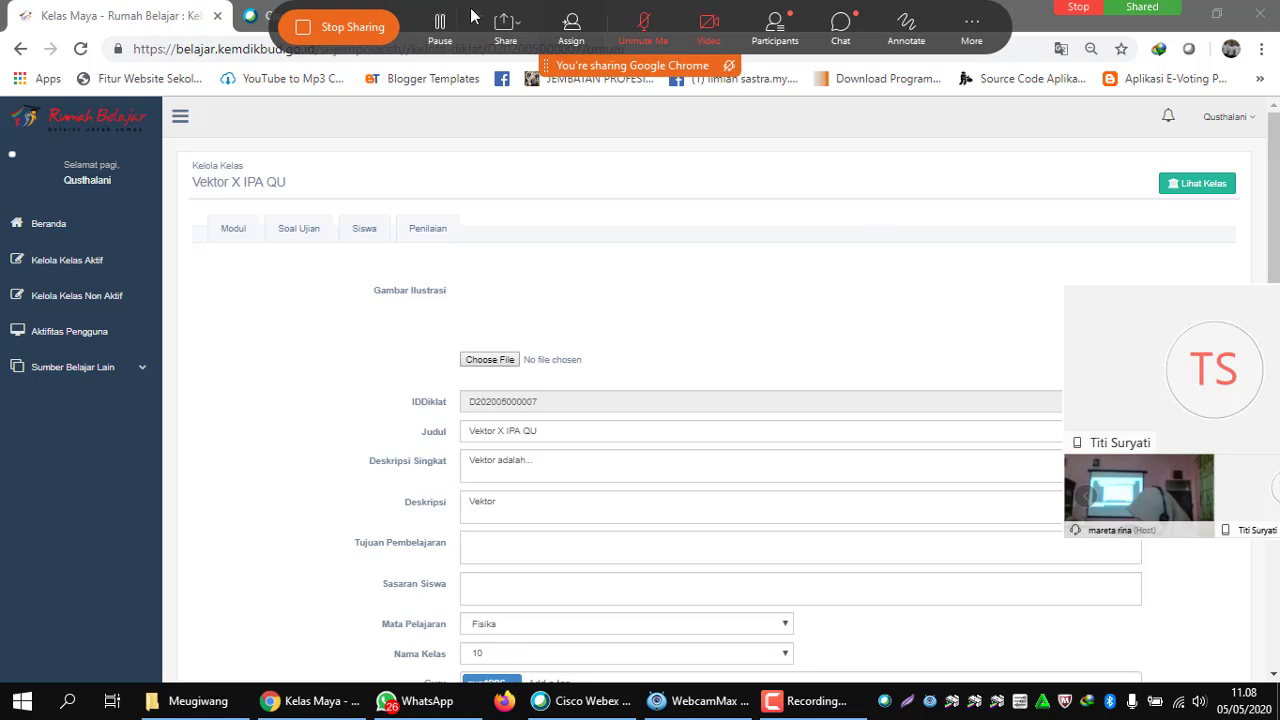
- Unmute the microphone, turn on the webcam, and begin the Tujuan Pembelajaran entry
{"action": "left_click", "coordinate": [643, 28]}
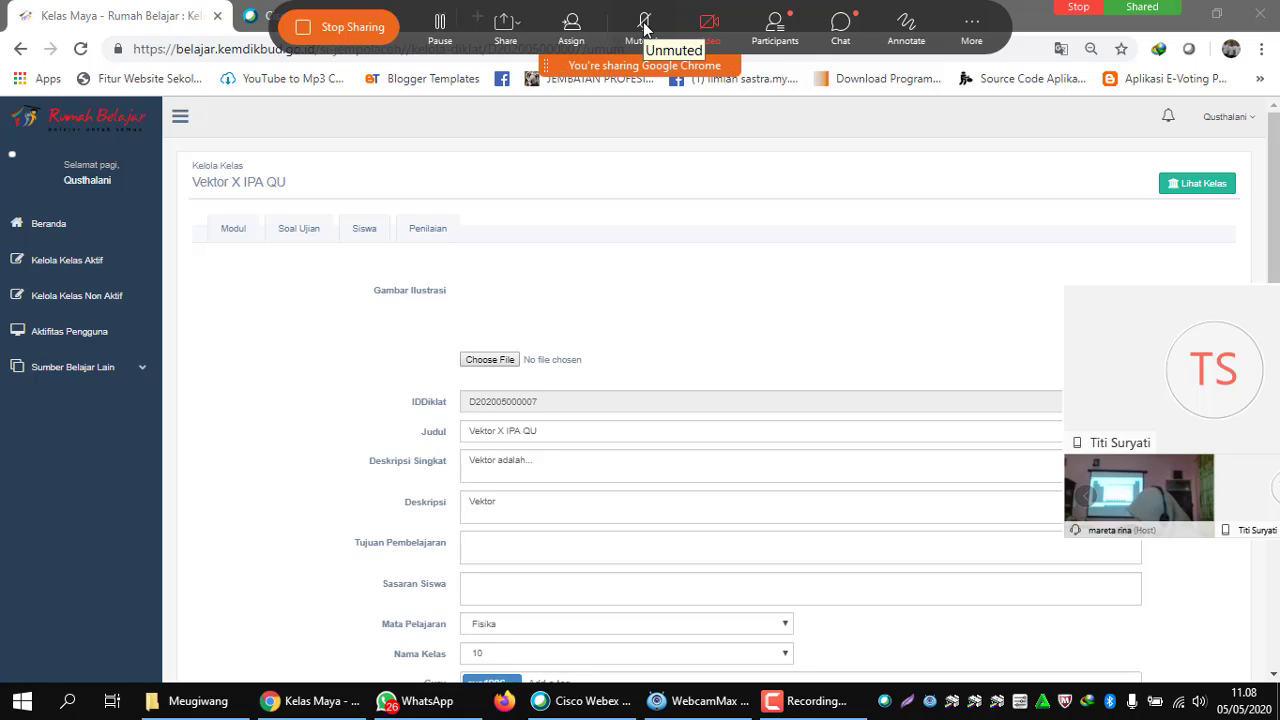
{"action": "left_click", "coordinate": [306, 237]}
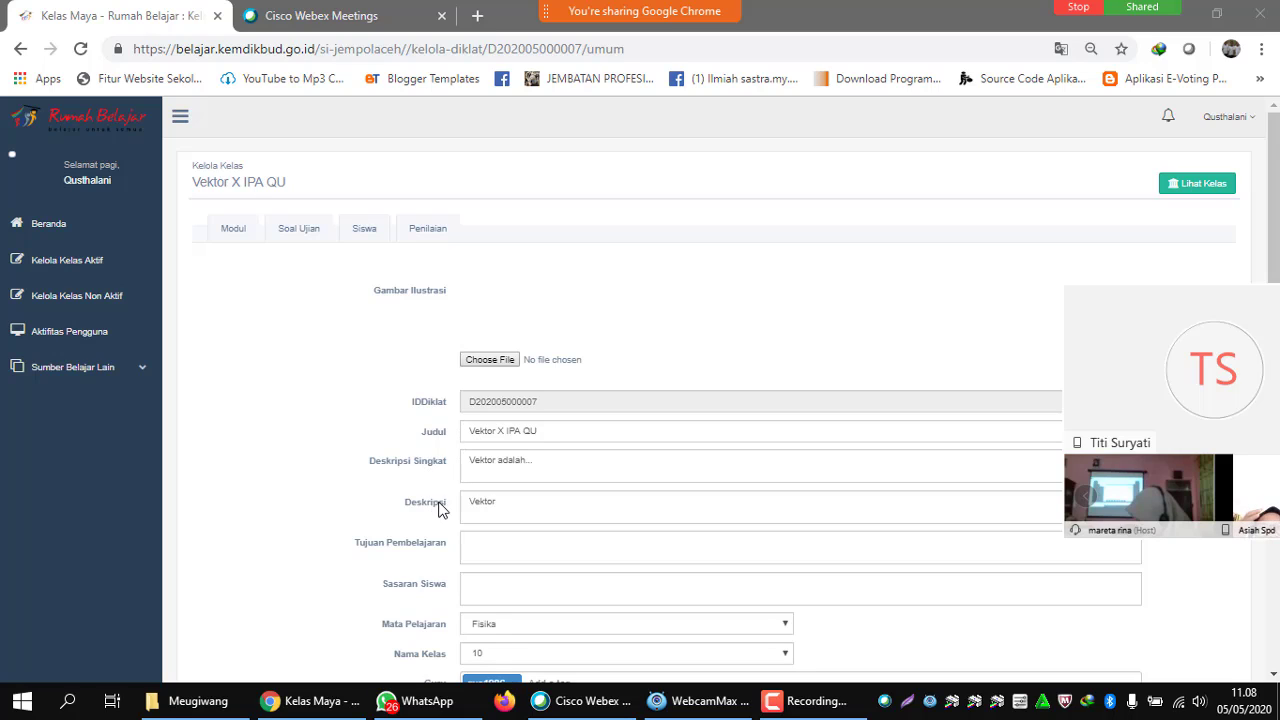
{"action": "left_click", "coordinate": [512, 553]}
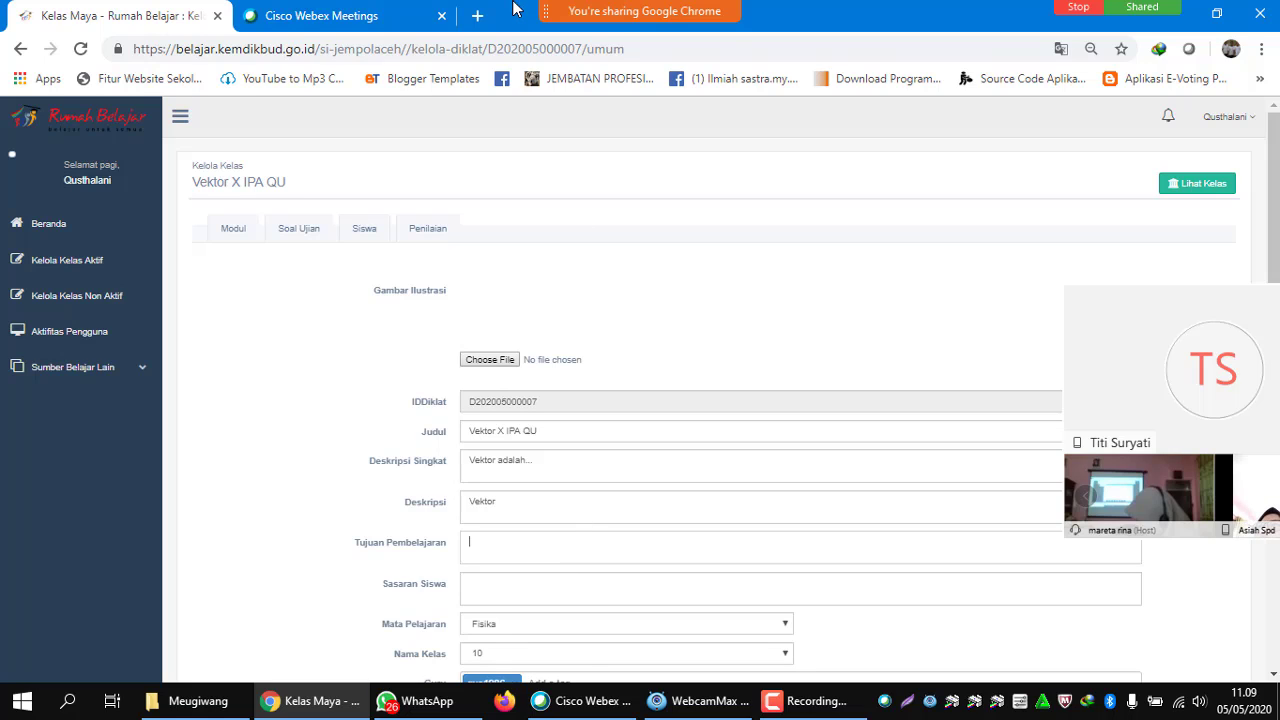
{"action": "mouse_move", "coordinate": [757, 9]}
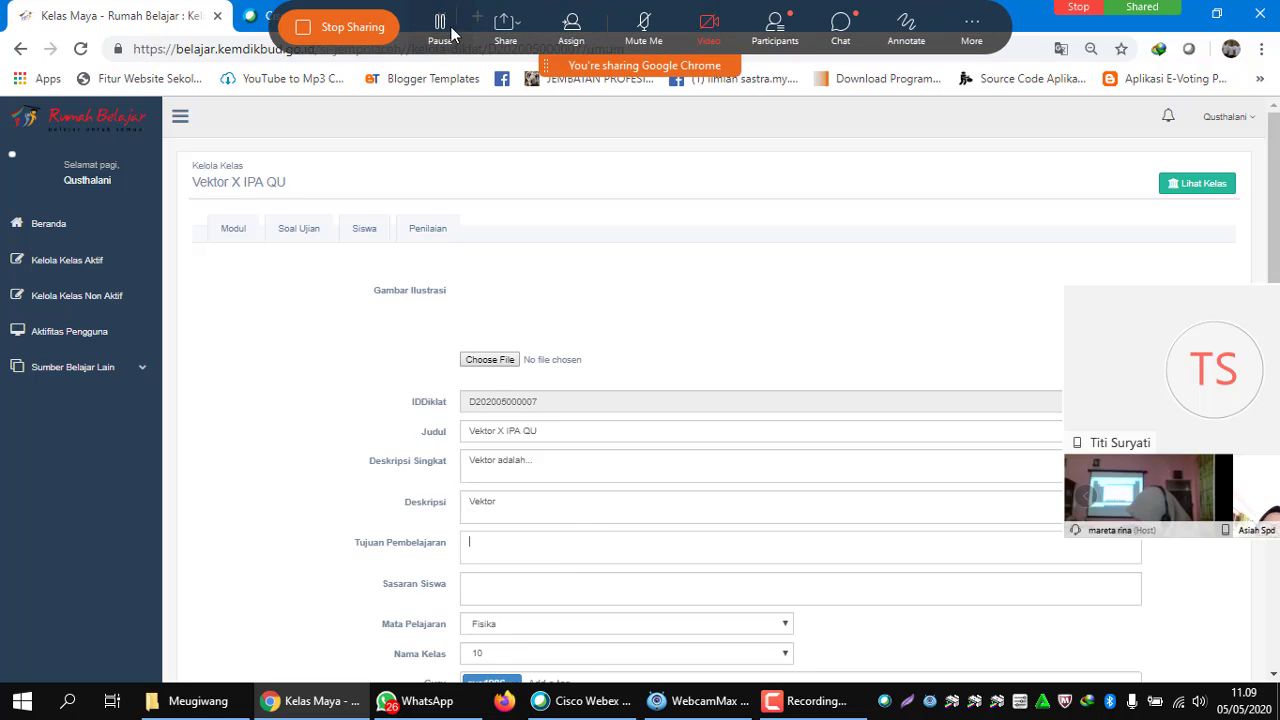
{"action": "left_click", "coordinate": [710, 40]}
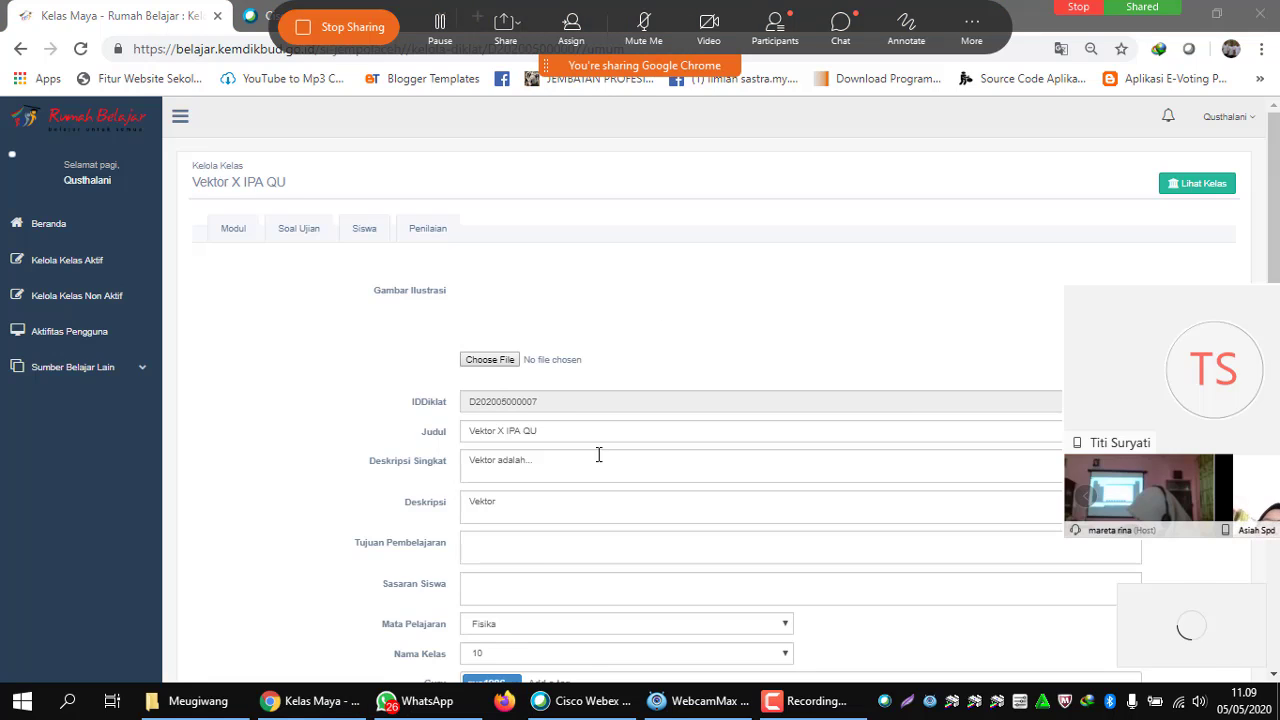
{"action": "left_click", "coordinate": [521, 553]}
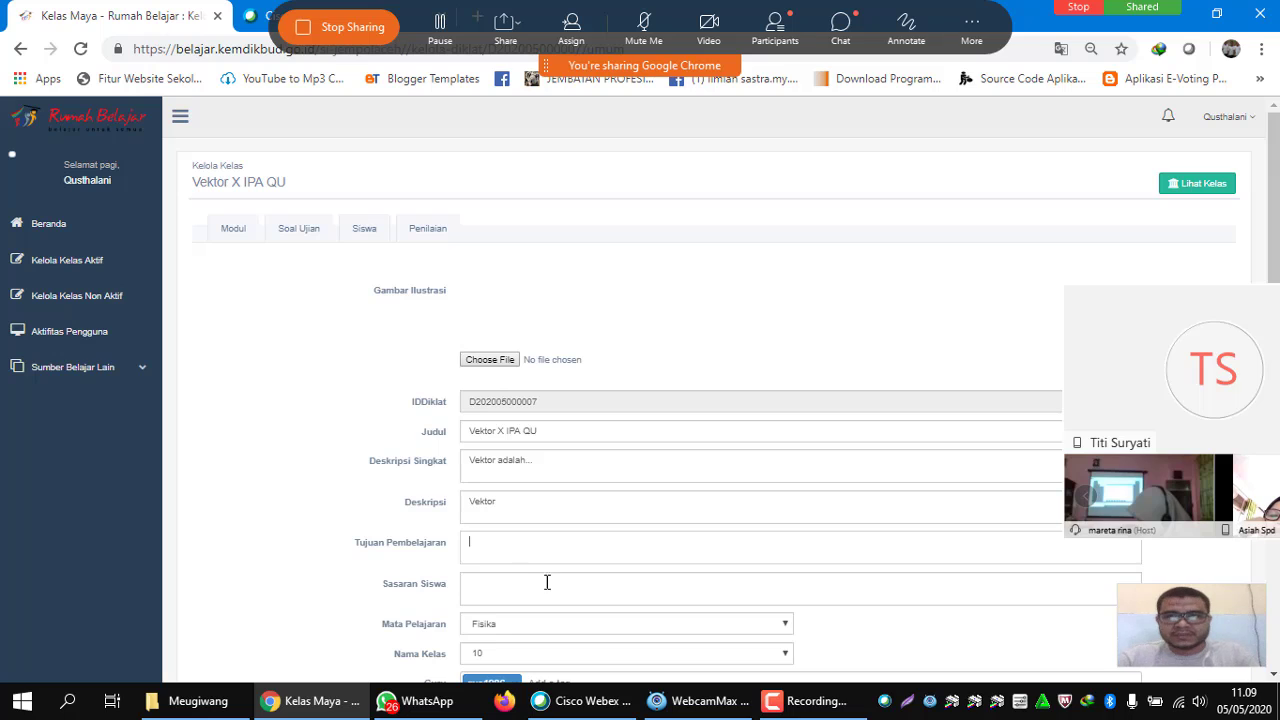
{"action": "left_click", "coordinate": [506, 579]}
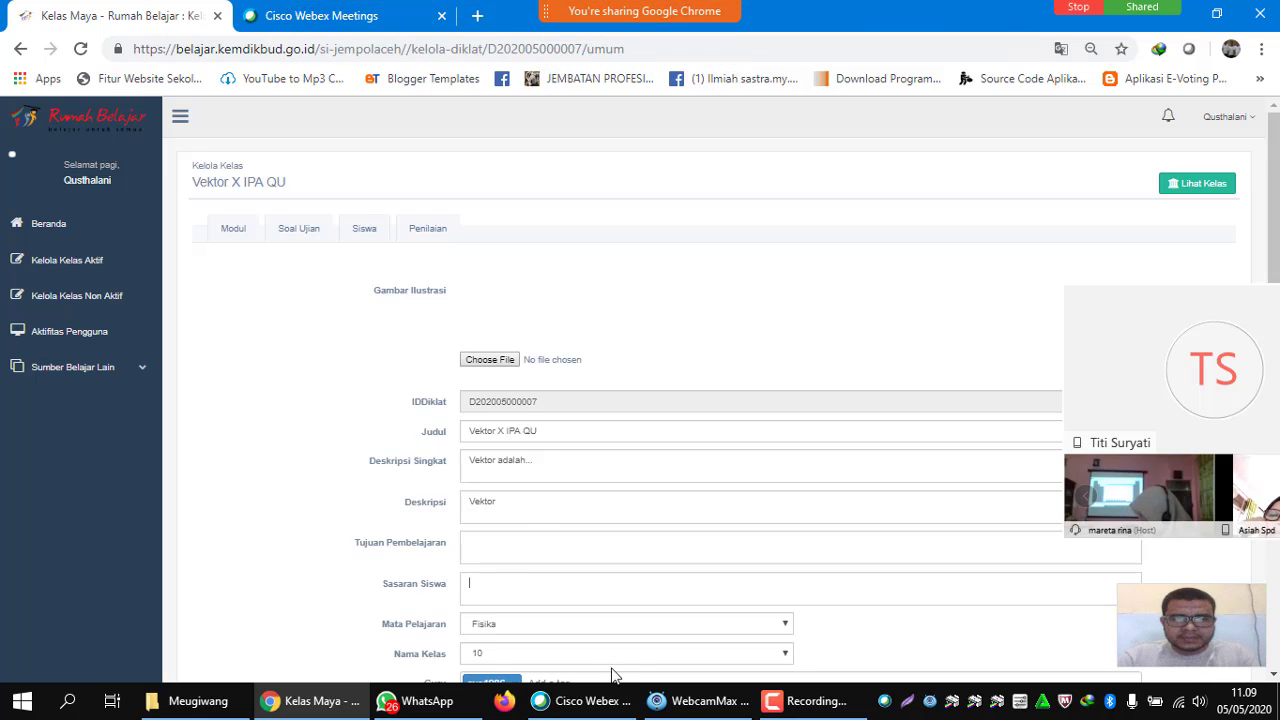
- Briefly open and close the meeting chat while scrolling the class form
{"action": "scroll", "coordinate": [611, 672], "scroll_direction": "down", "scroll_amount": 1}
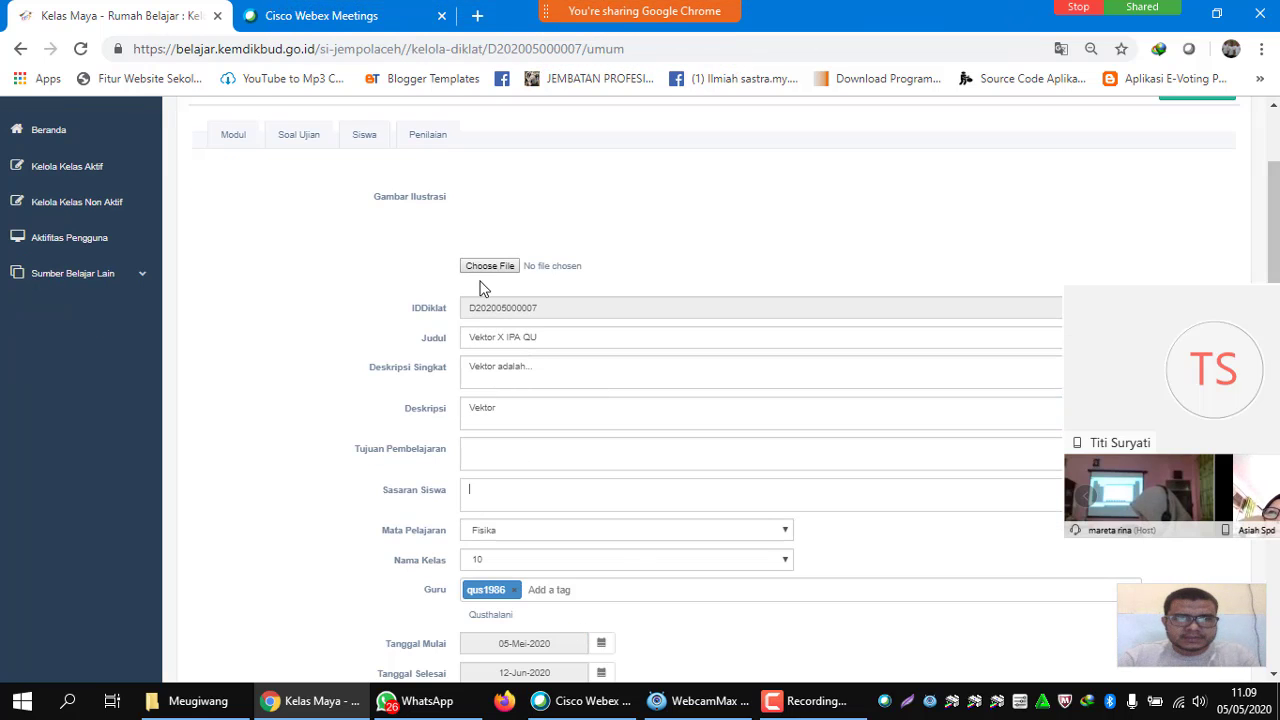
{"action": "mouse_move", "coordinate": [709, 8]}
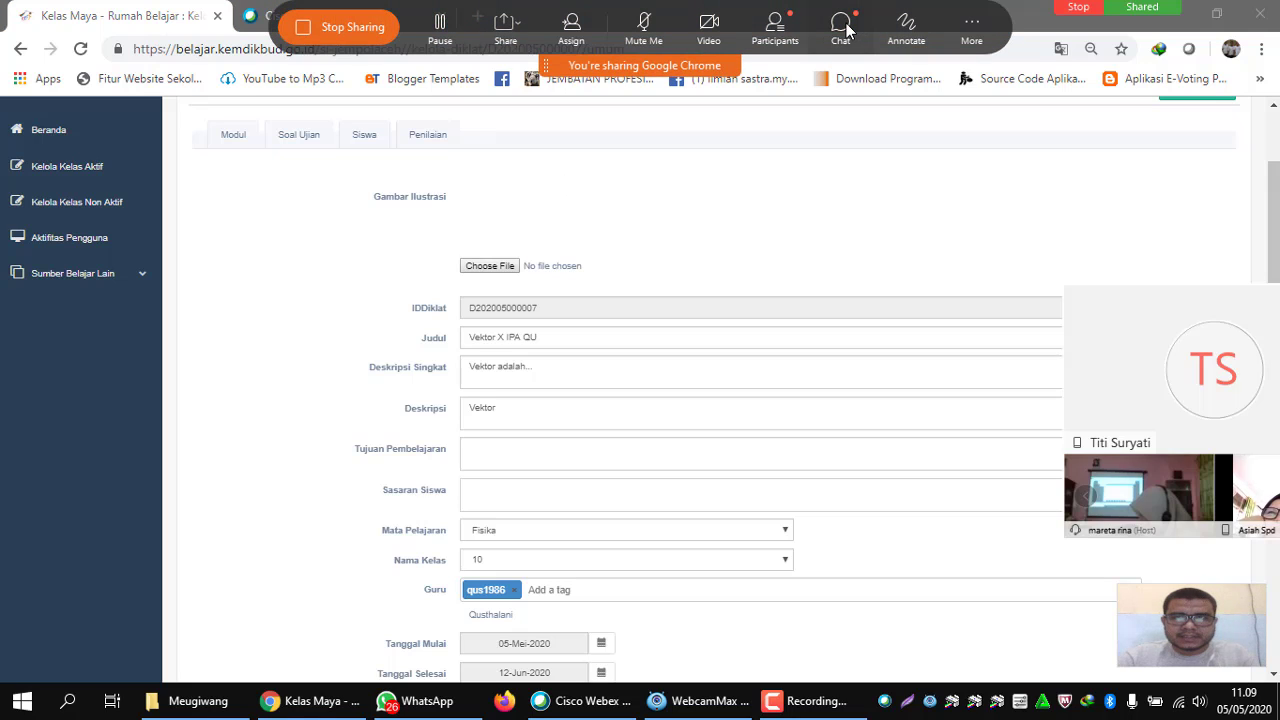
{"action": "left_click", "coordinate": [841, 24]}
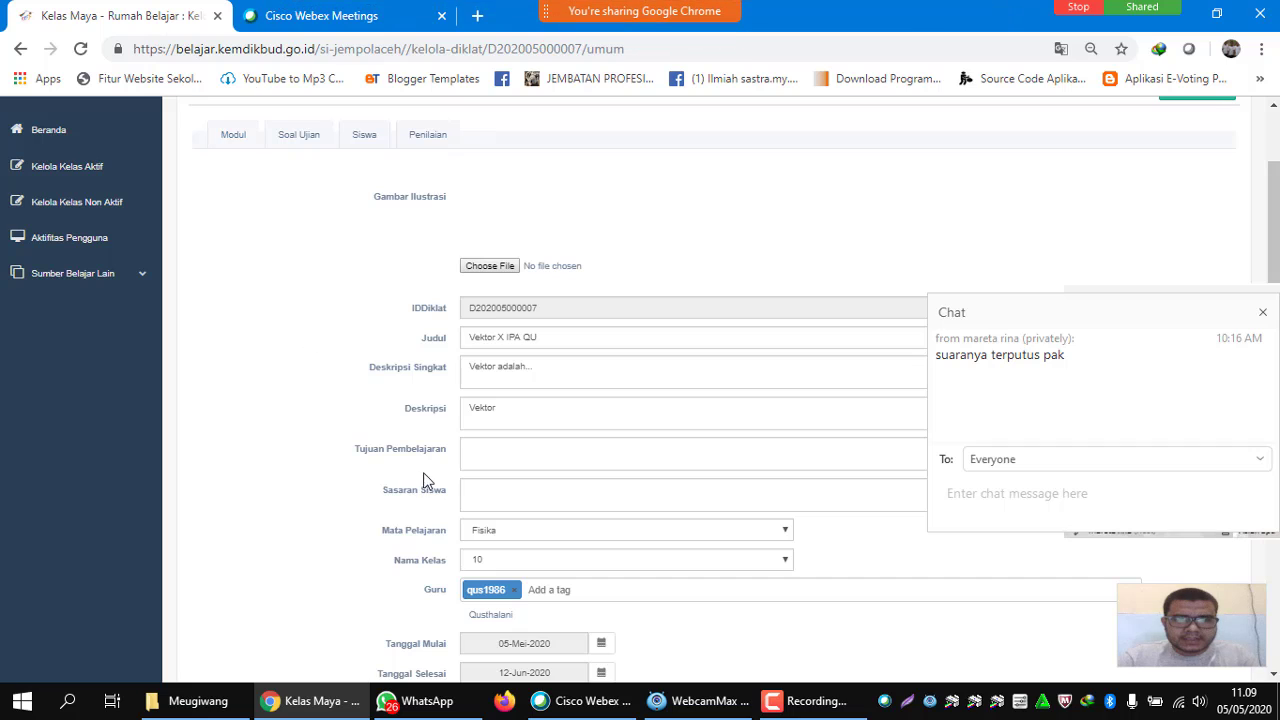
{"action": "left_click", "coordinate": [1263, 312]}
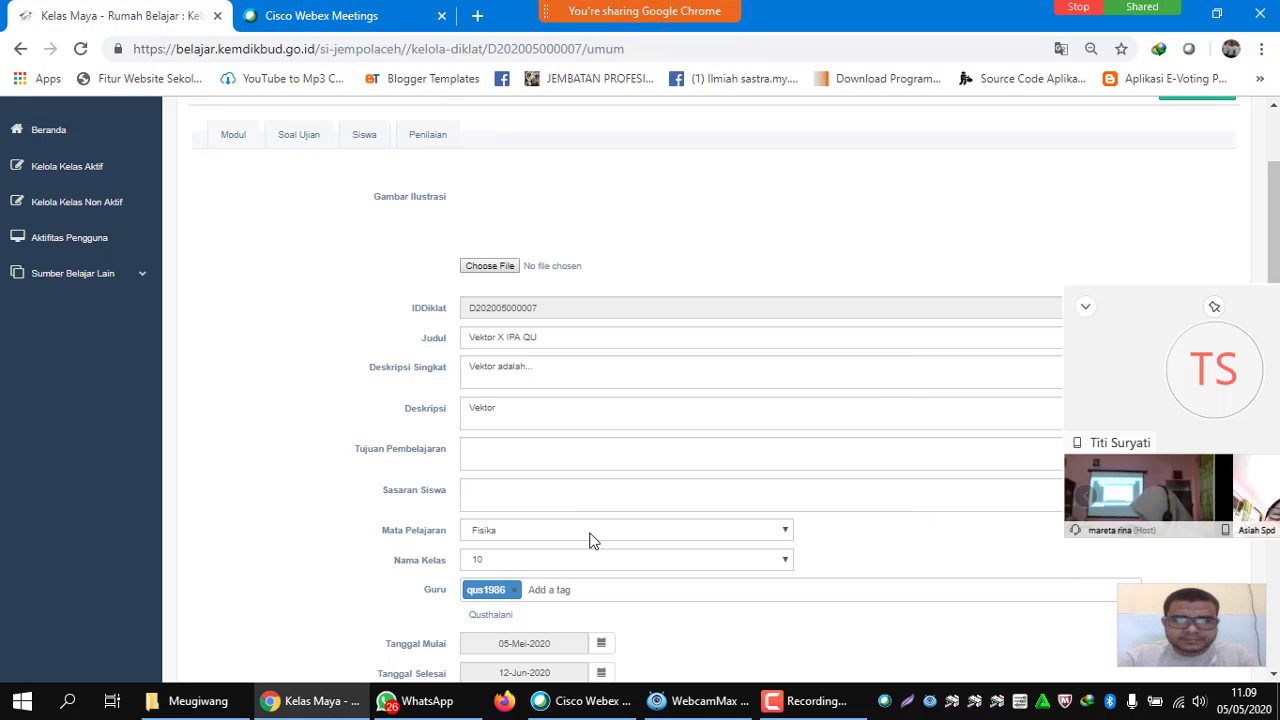
{"action": "scroll", "coordinate": [594, 540], "scroll_direction": "down", "scroll_amount": 2}
{"action": "scroll", "coordinate": [594, 540], "scroll_direction": "down", "scroll_amount": 1}
{"action": "scroll", "coordinate": [550, 323], "scroll_direction": "up", "scroll_amount": 2}
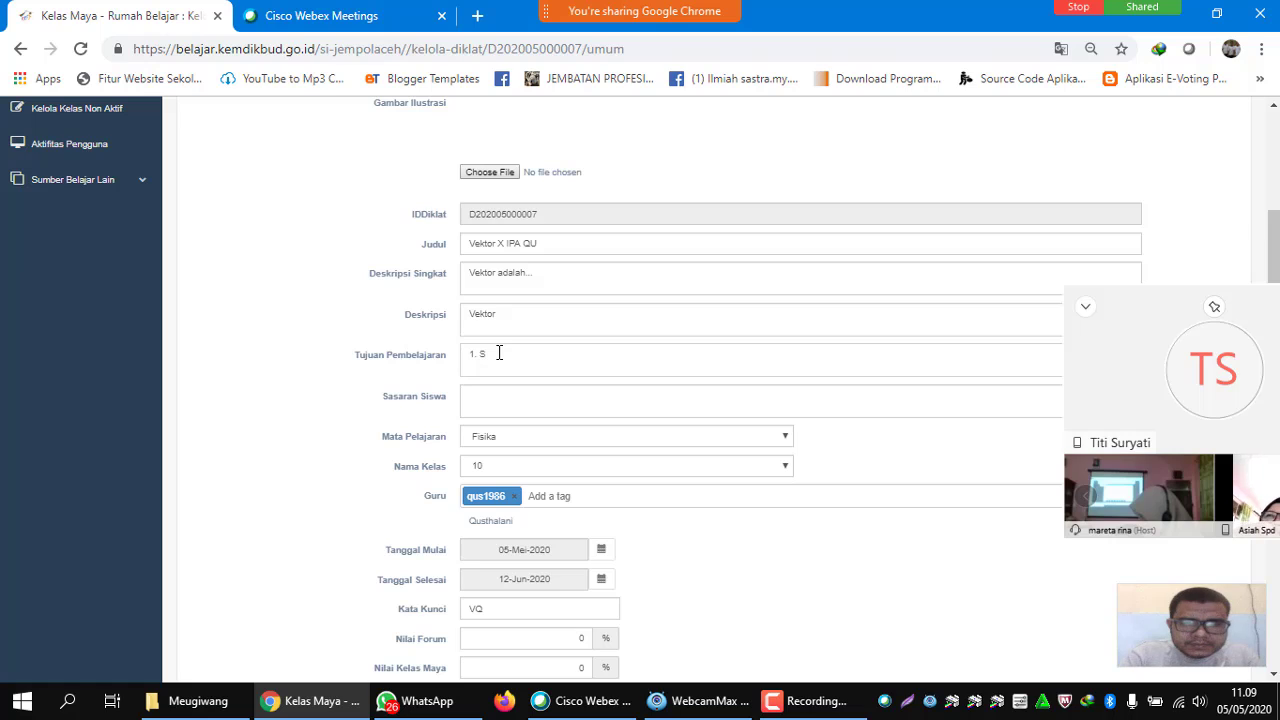
- Write '1. Siswa dapat memahami...' as learning objectives and 'X IPA 1' as target students
{"action": "type", "text": "wa da"}
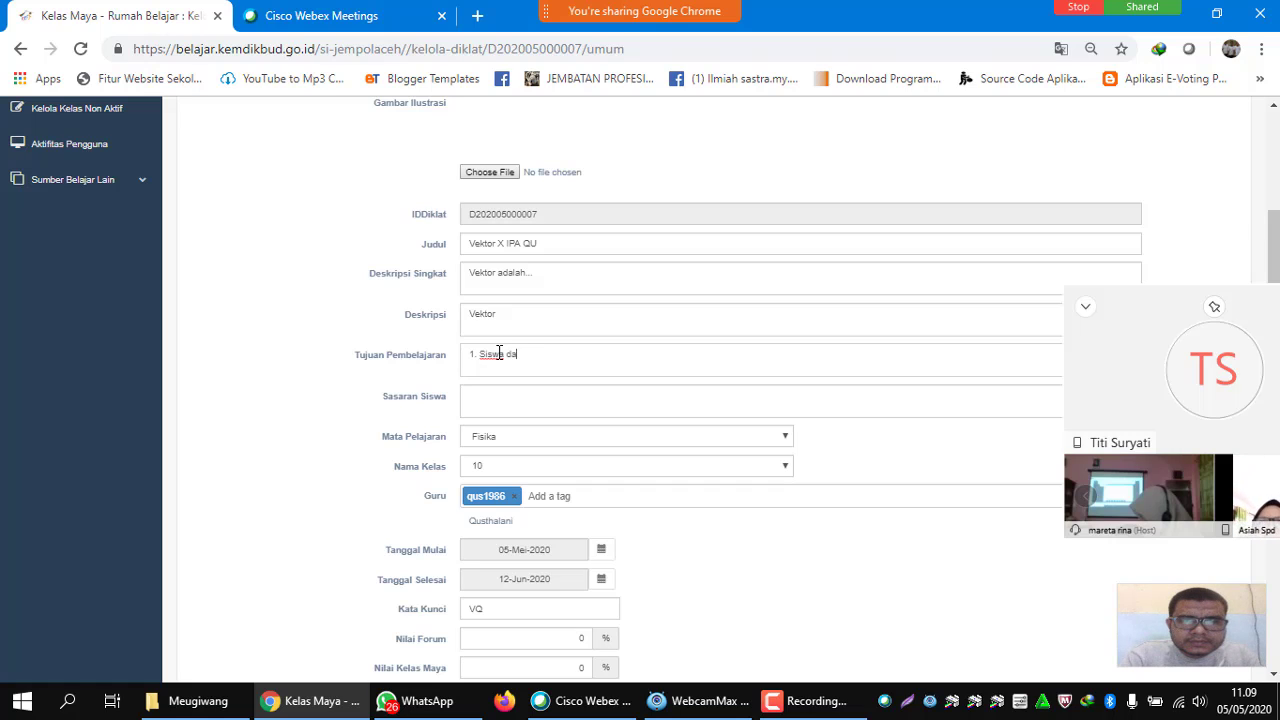
{"action": "type", "text": "pat memahami..."}
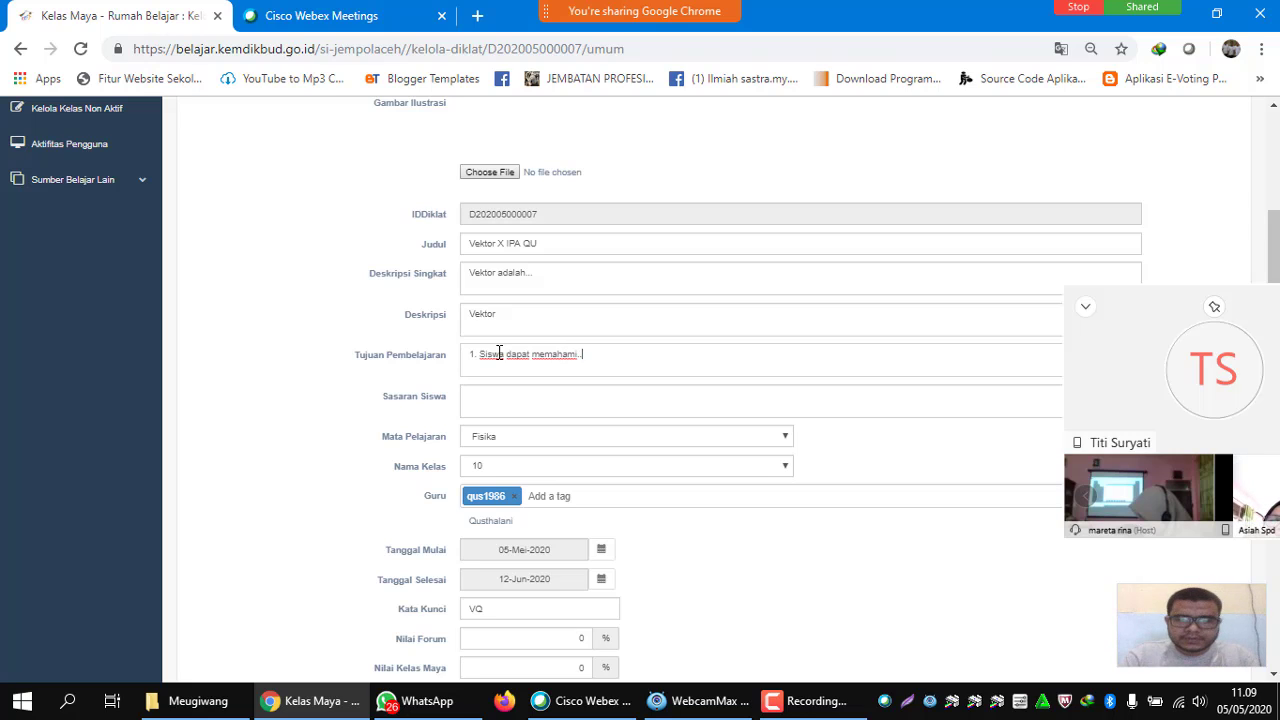
{"action": "left_click", "coordinate": [495, 392]}
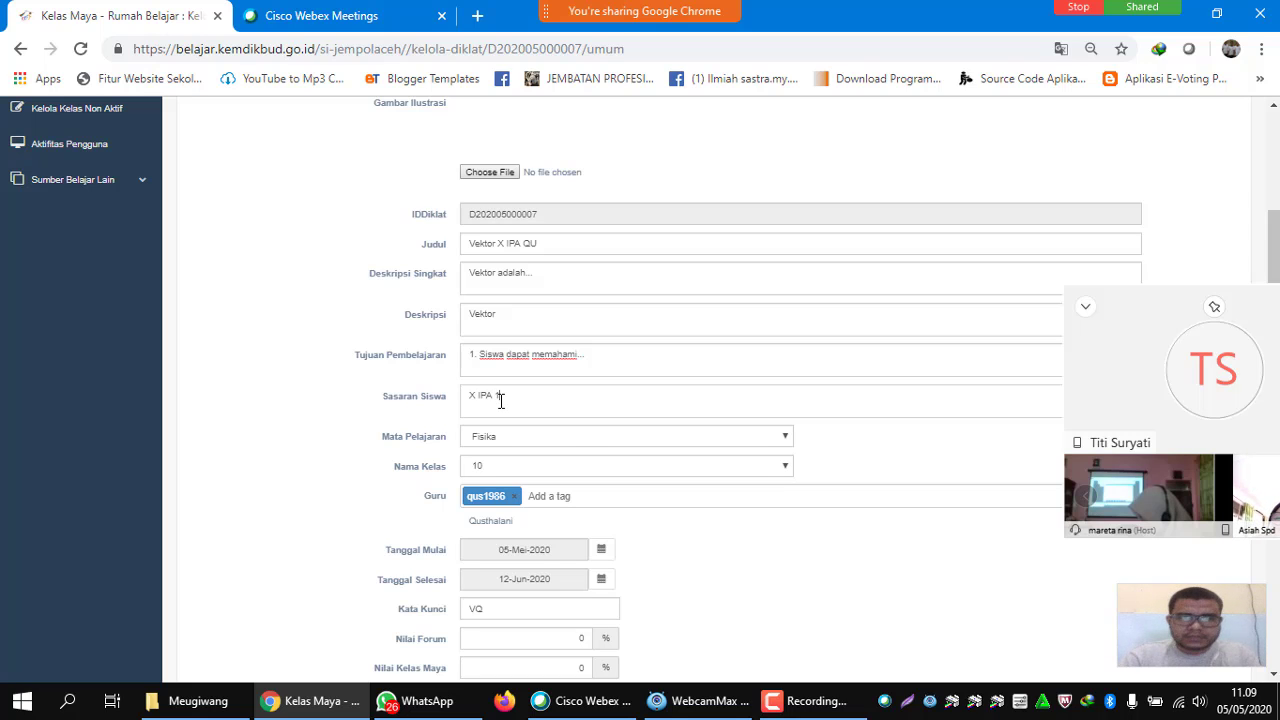
{"action": "scroll", "coordinate": [518, 441], "scroll_direction": "up", "scroll_amount": 1}
{"action": "scroll", "coordinate": [612, 486], "scroll_direction": "down", "scroll_amount": 3}
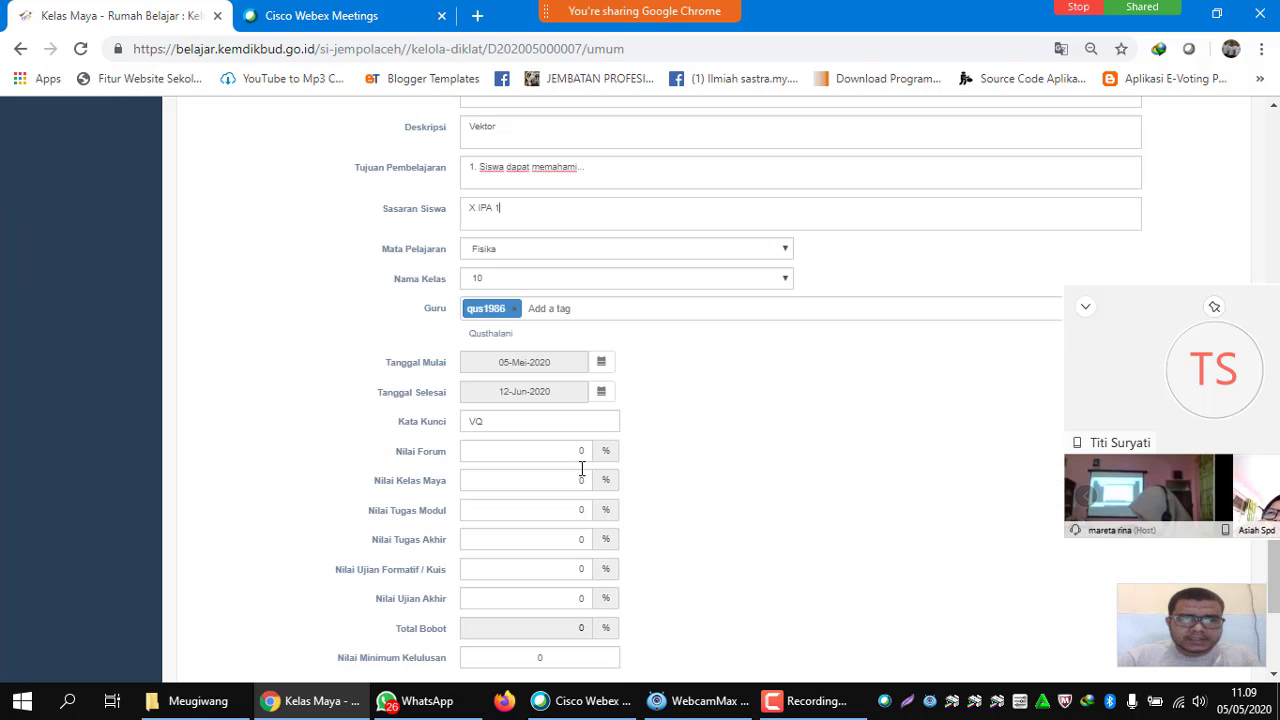
{"action": "scroll", "coordinate": [608, 442], "scroll_direction": "down", "scroll_amount": 1}
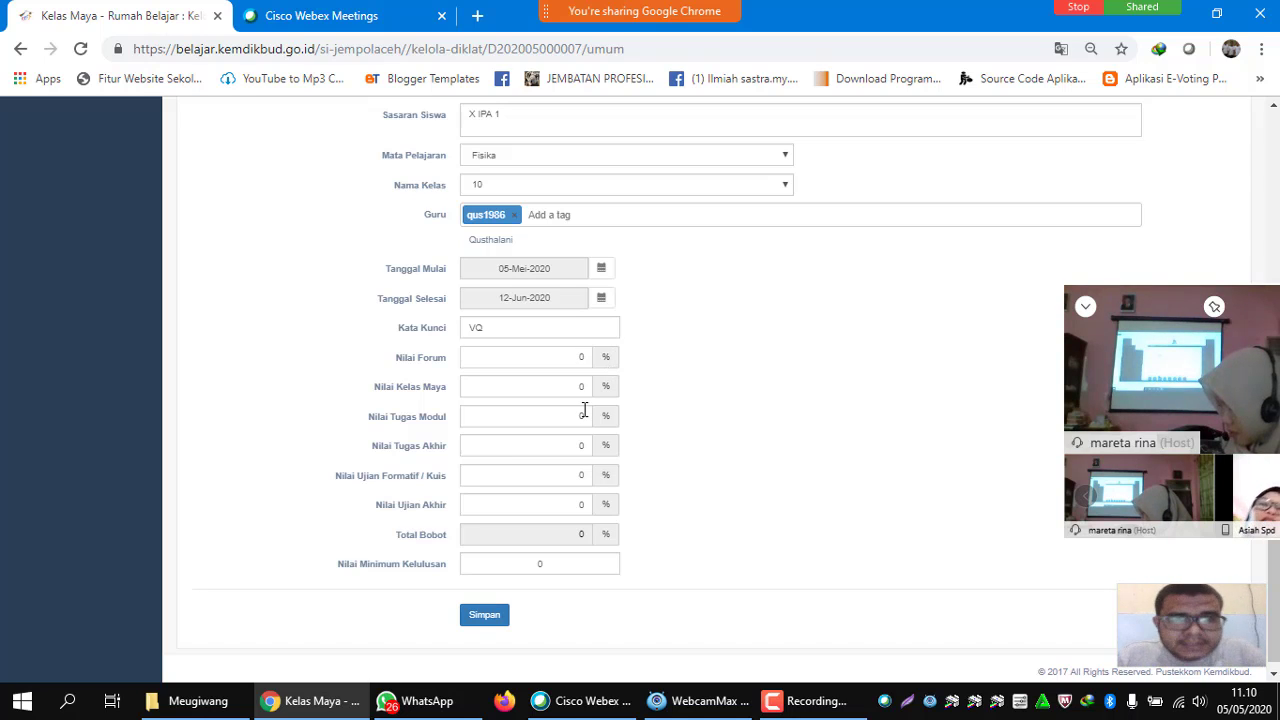
- Set grade weights 20% module tasks, 20% final task, 30% quizzes, 30% final exam, and passing score 75
{"action": "left_click", "coordinate": [573, 390]}
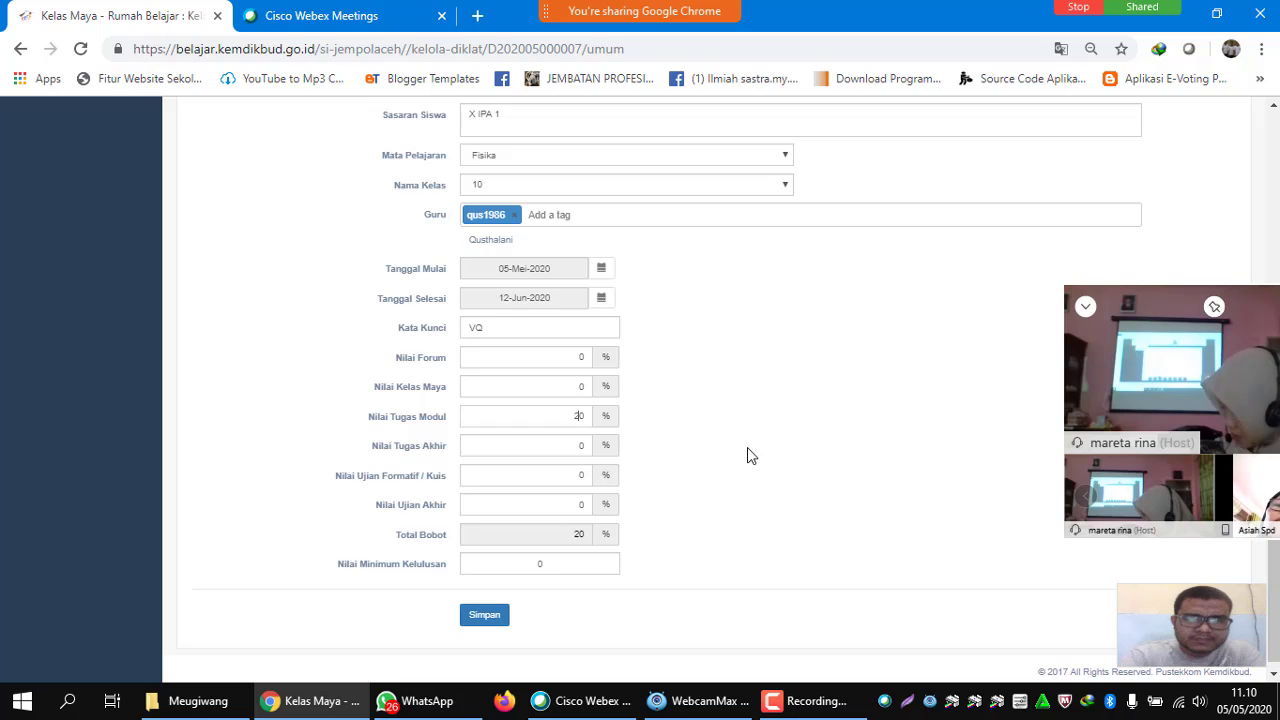
{"action": "type", "text": "2"}
{"action": "scroll", "coordinate": [747, 456], "scroll_direction": "up", "scroll_amount": 2}
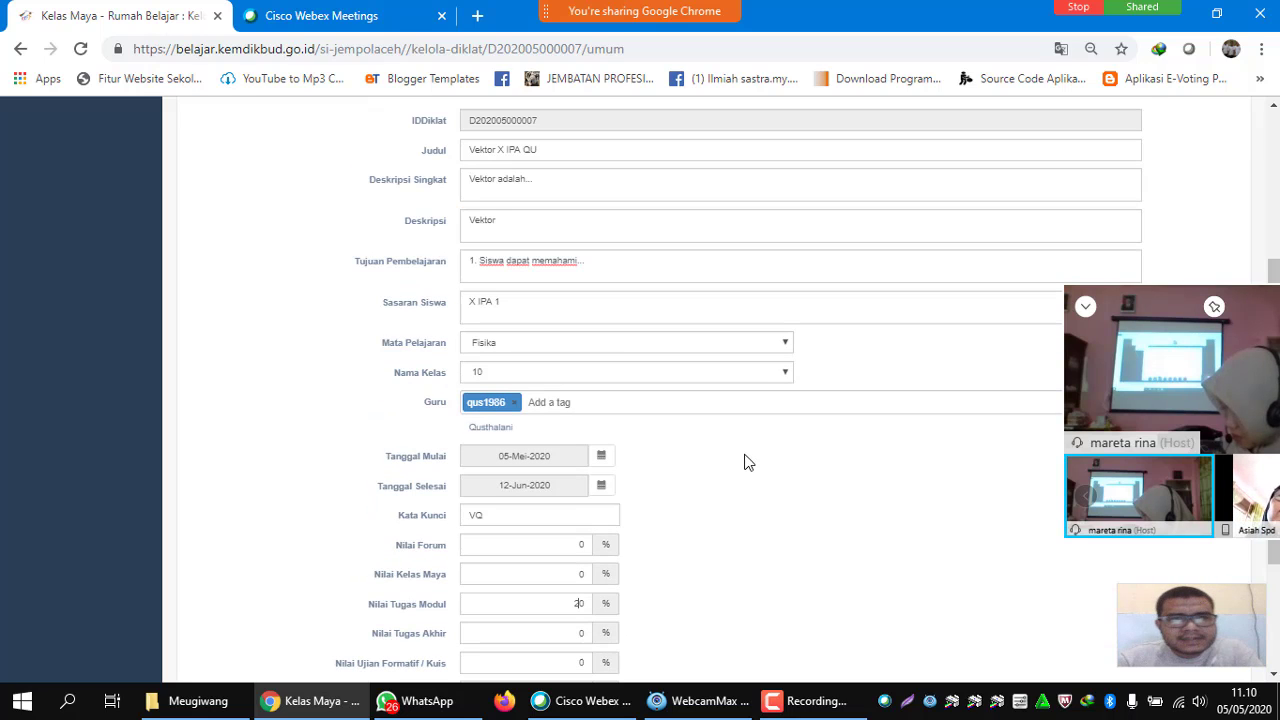
{"action": "left_click", "coordinate": [530, 297]}
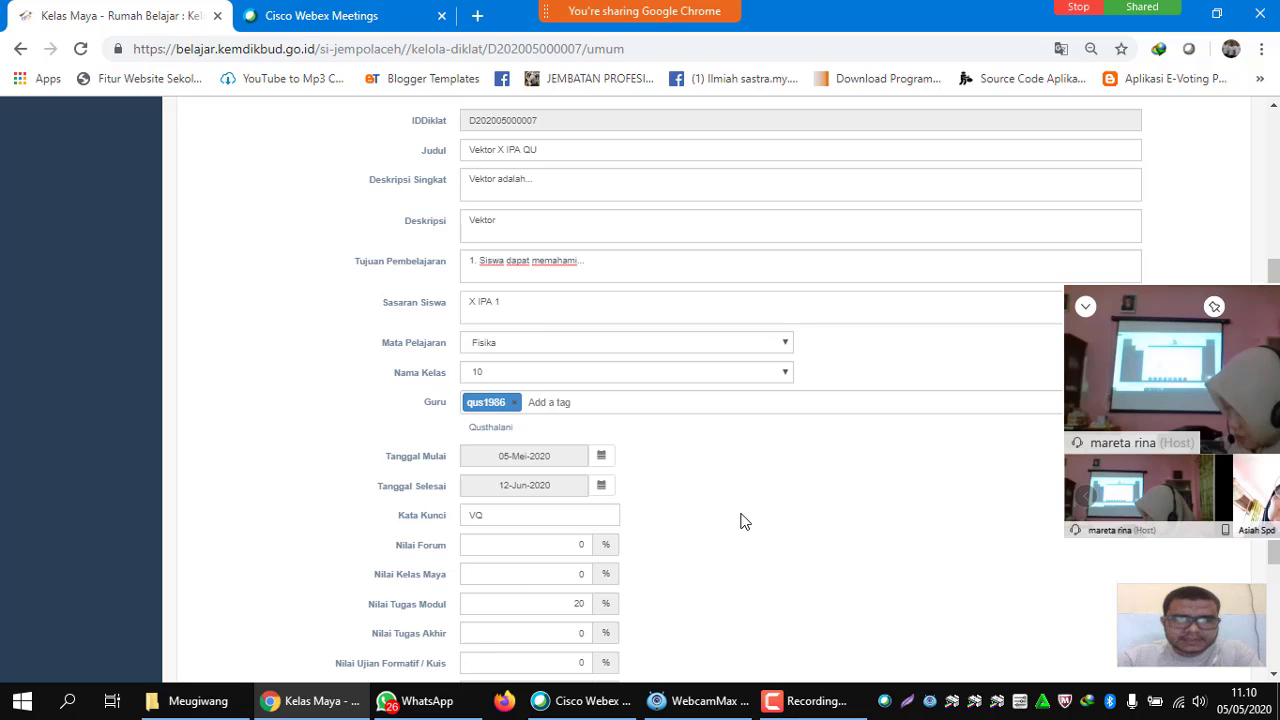
{"action": "scroll", "coordinate": [741, 520], "scroll_direction": "down", "scroll_amount": 1}
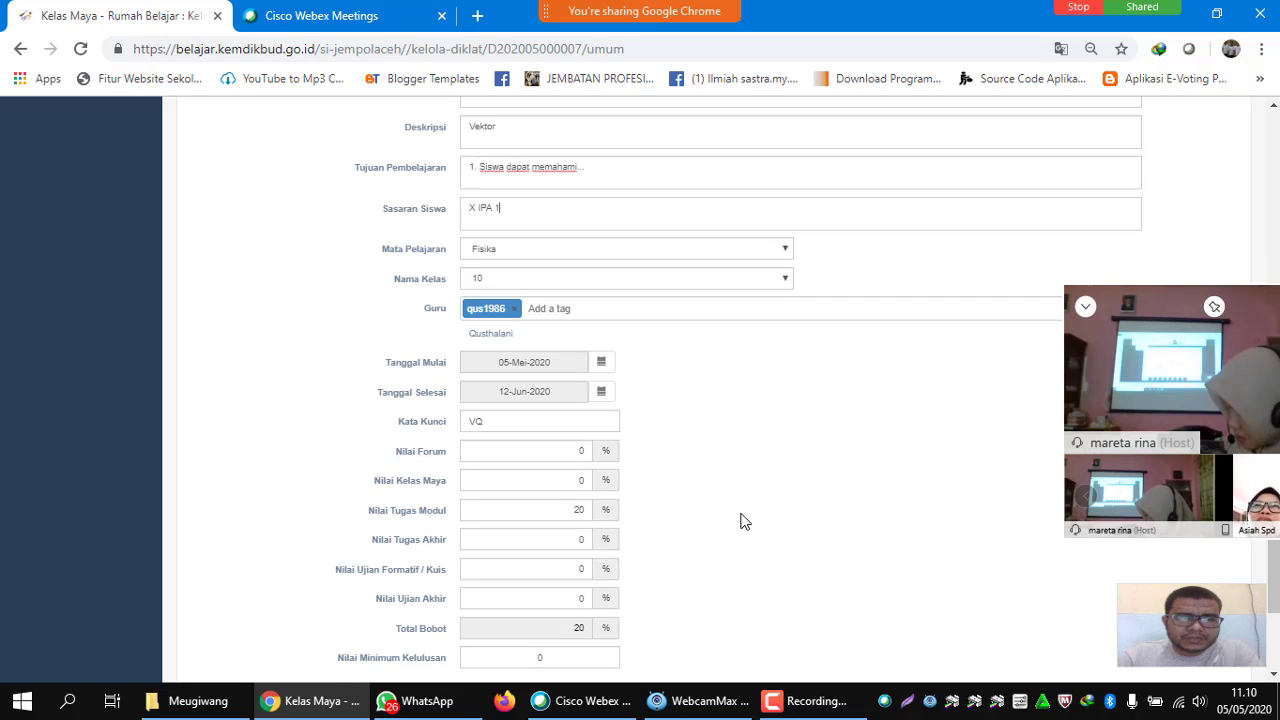
{"action": "scroll", "coordinate": [475, 478], "scroll_direction": "down", "scroll_amount": 1}
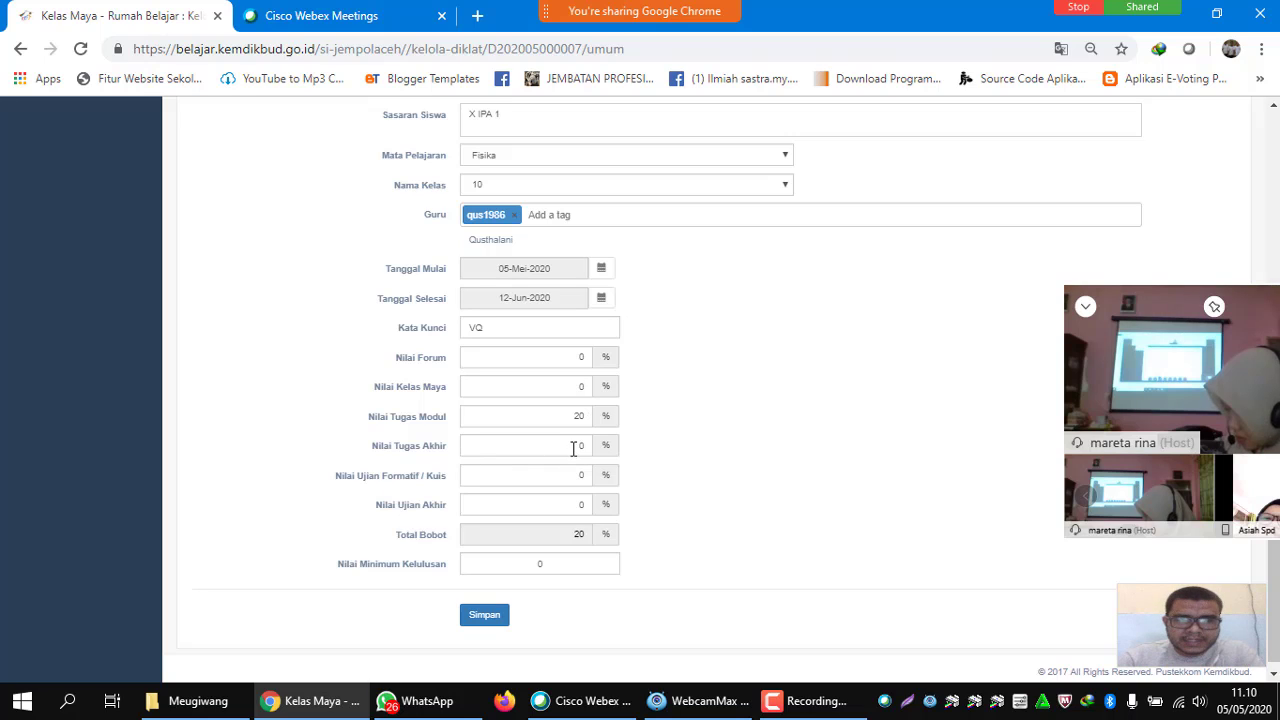
{"action": "type", "text": "20"}
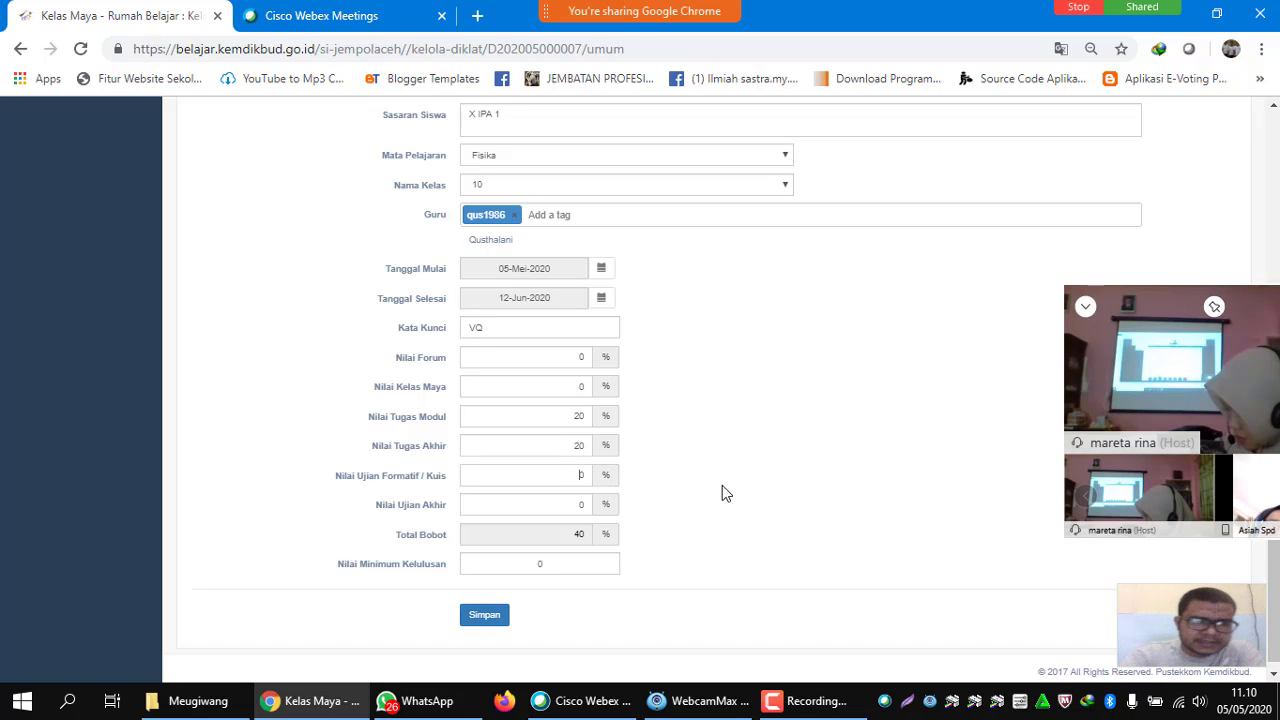
{"action": "type", "text": "3"}
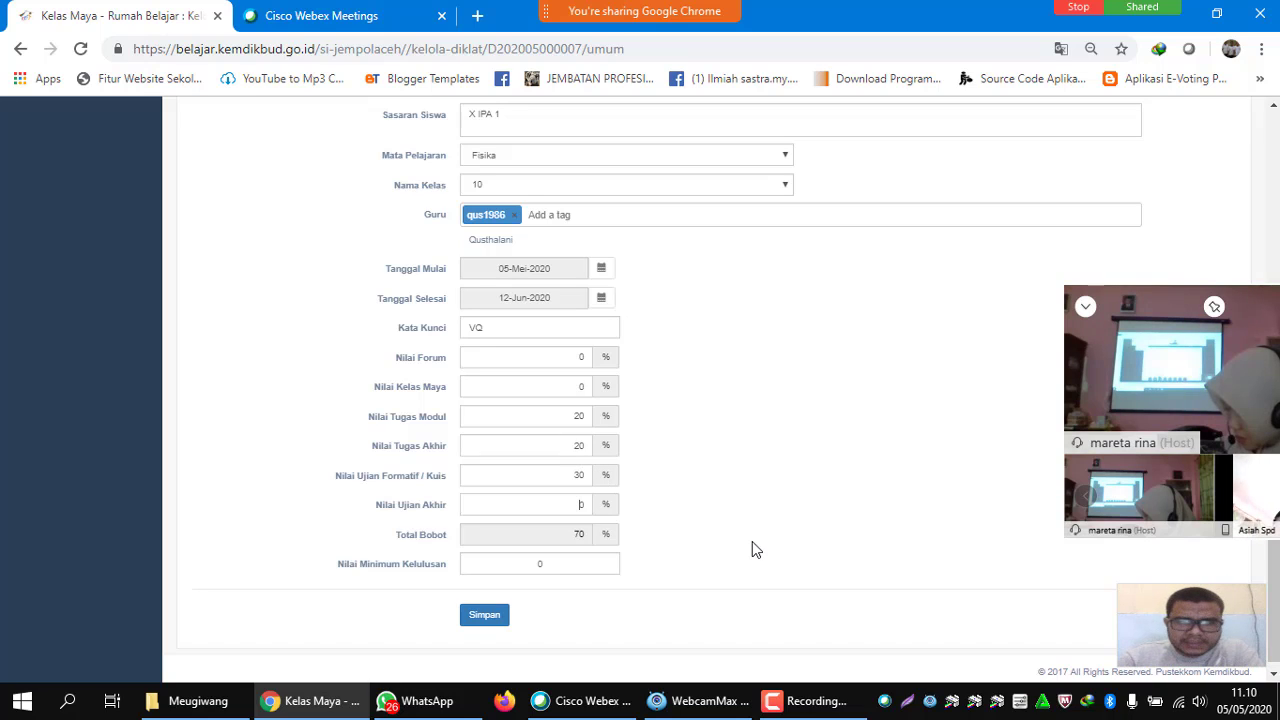
{"action": "type", "text": "30"}
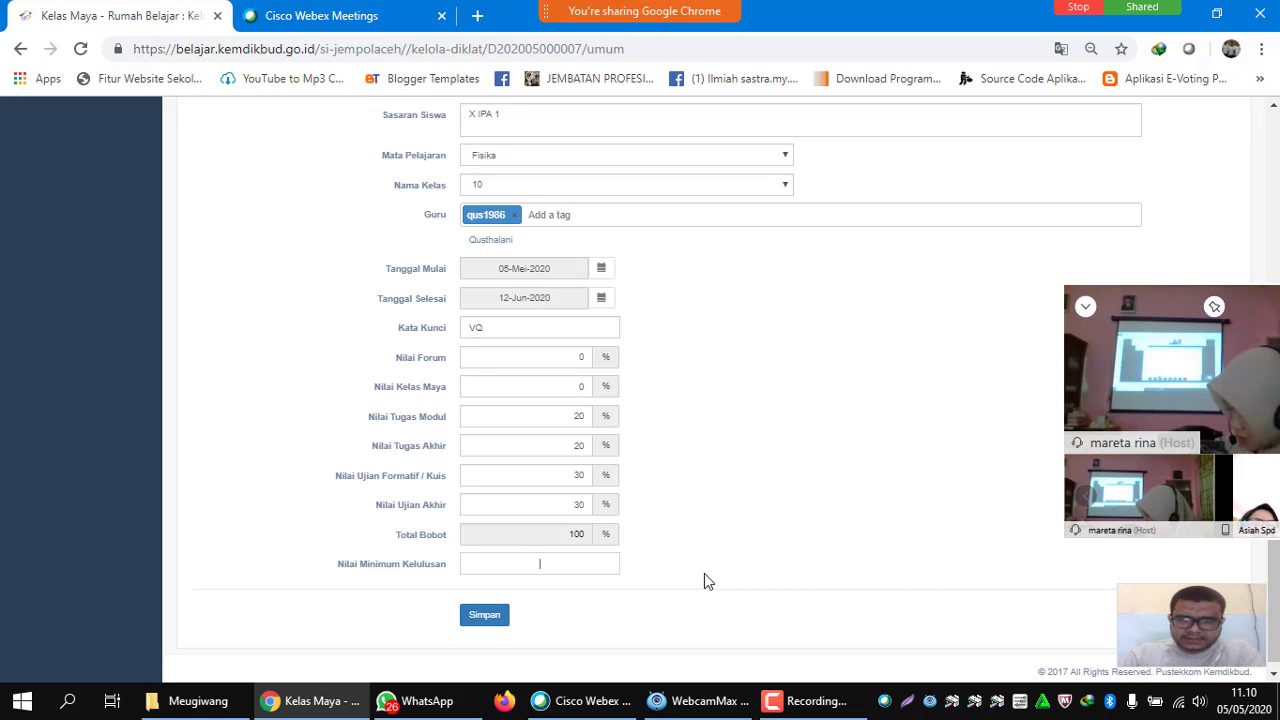
{"action": "type", "text": "75"}
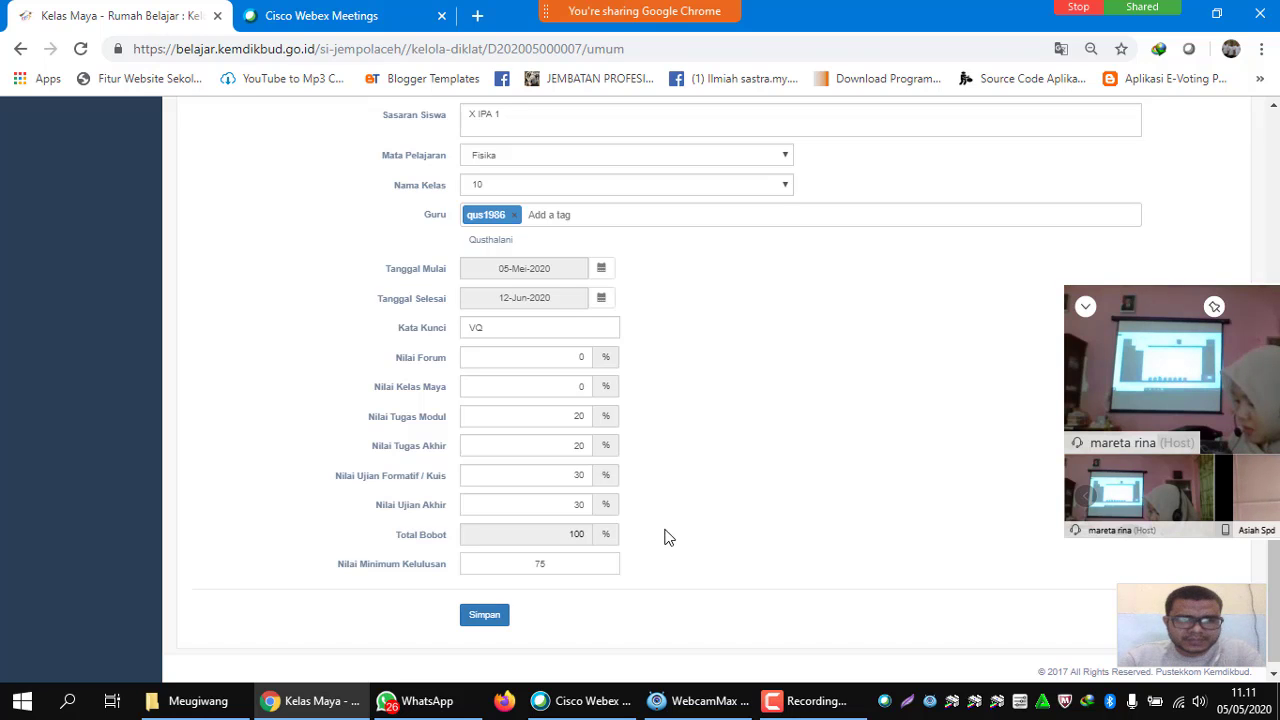
{"action": "scroll", "coordinate": [686, 530], "scroll_direction": "up", "scroll_amount": 3}
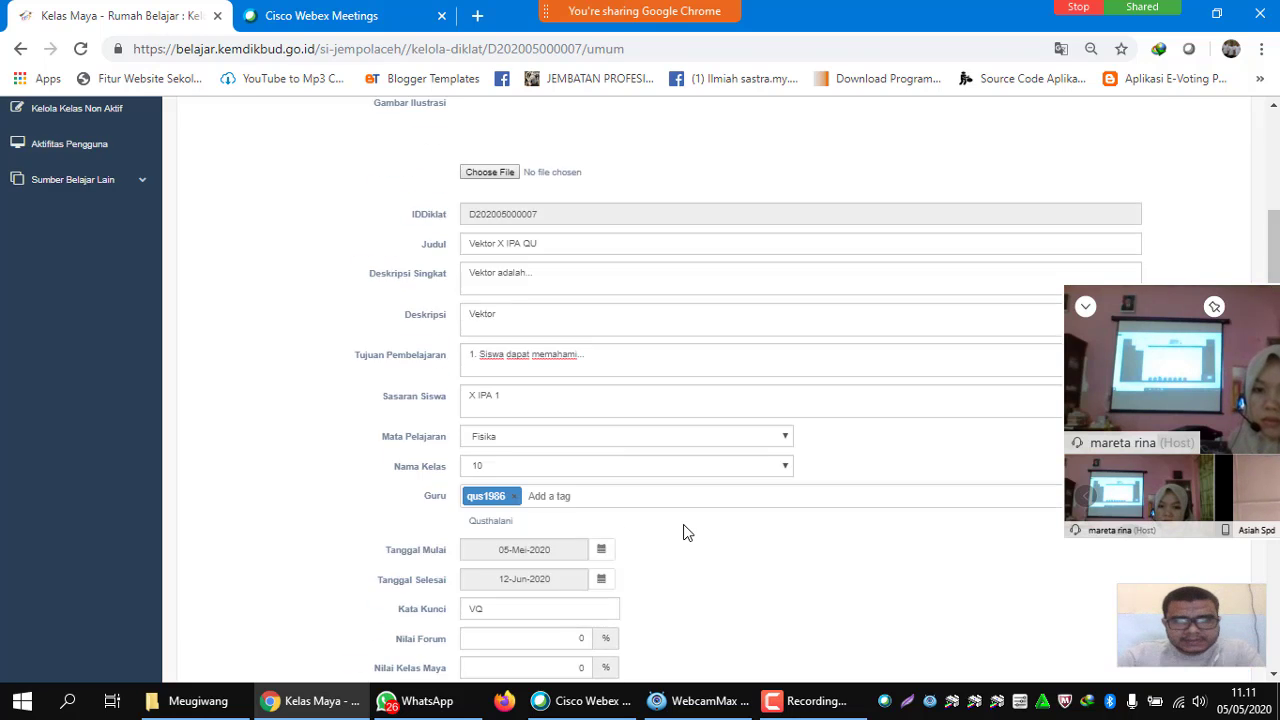
{"action": "scroll", "coordinate": [686, 532], "scroll_direction": "up", "scroll_amount": 2}
{"action": "scroll", "coordinate": [686, 535], "scroll_direction": "down", "scroll_amount": 5}
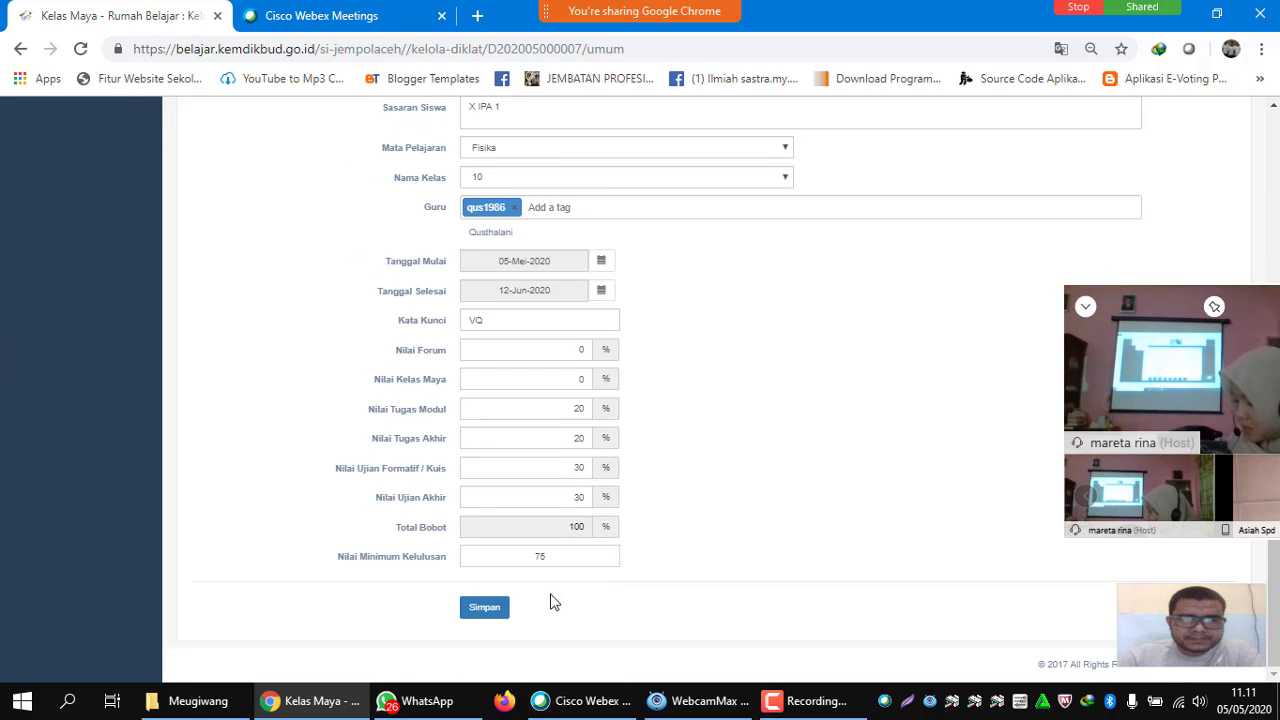
- Save the Vektor X IPA QU grading settings and check the update confirmation
{"action": "left_click", "coordinate": [487, 620]}
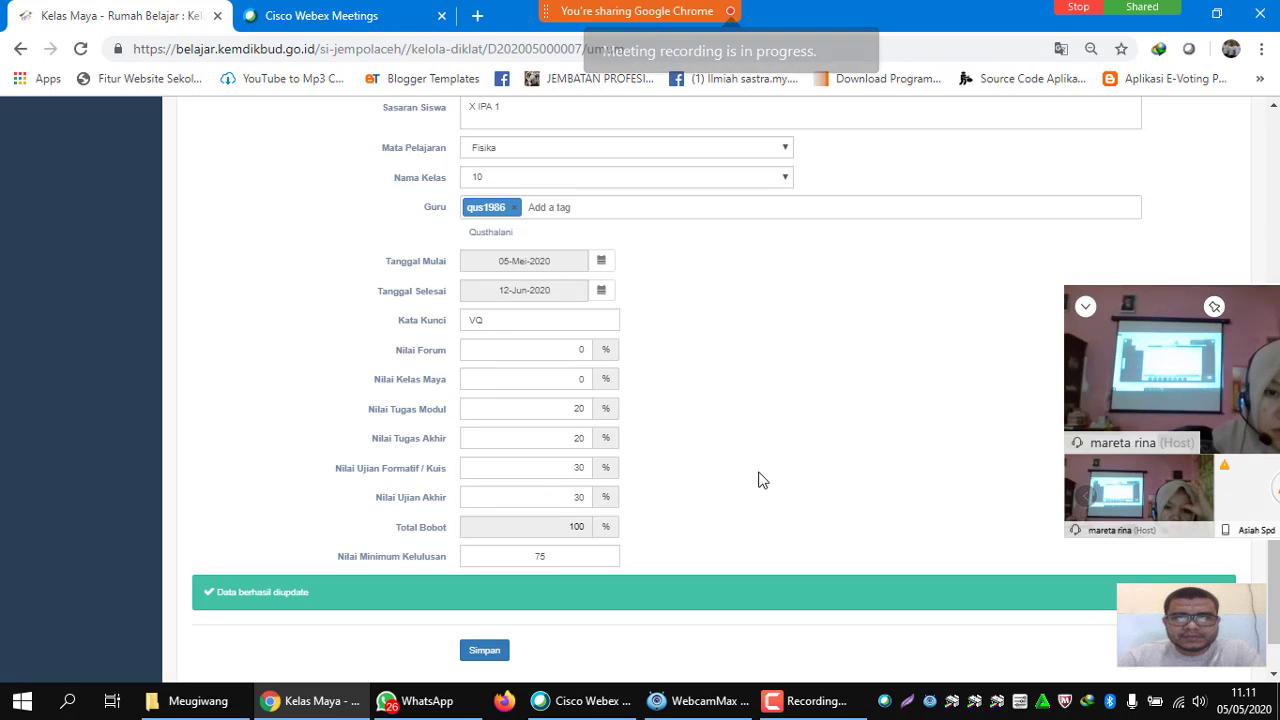
{"action": "scroll", "coordinate": [758, 482], "scroll_direction": "up", "scroll_amount": 5}
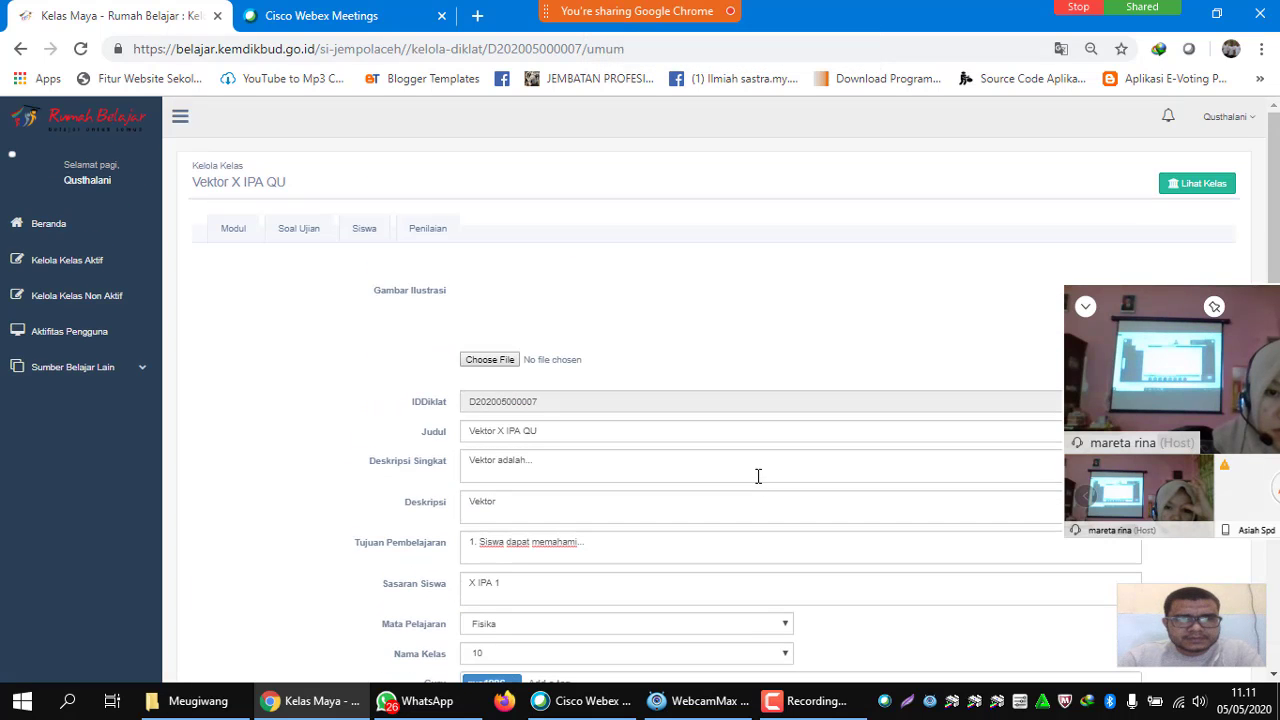
{"action": "scroll", "coordinate": [757, 471], "scroll_direction": "down", "scroll_amount": 5}
{"action": "scroll", "coordinate": [786, 472], "scroll_direction": "up", "scroll_amount": 5}
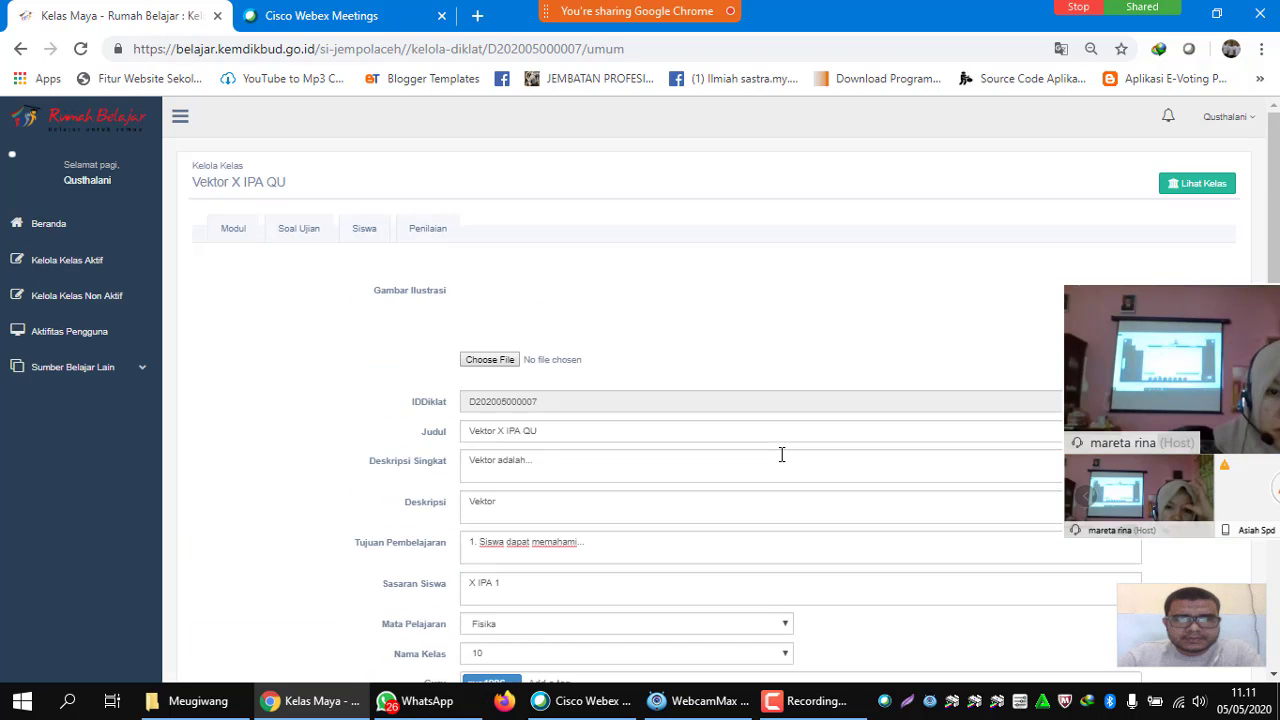
{"action": "scroll", "coordinate": [780, 455], "scroll_direction": "down", "scroll_amount": 2}
{"action": "scroll", "coordinate": [779, 455], "scroll_direction": "up", "scroll_amount": 2}
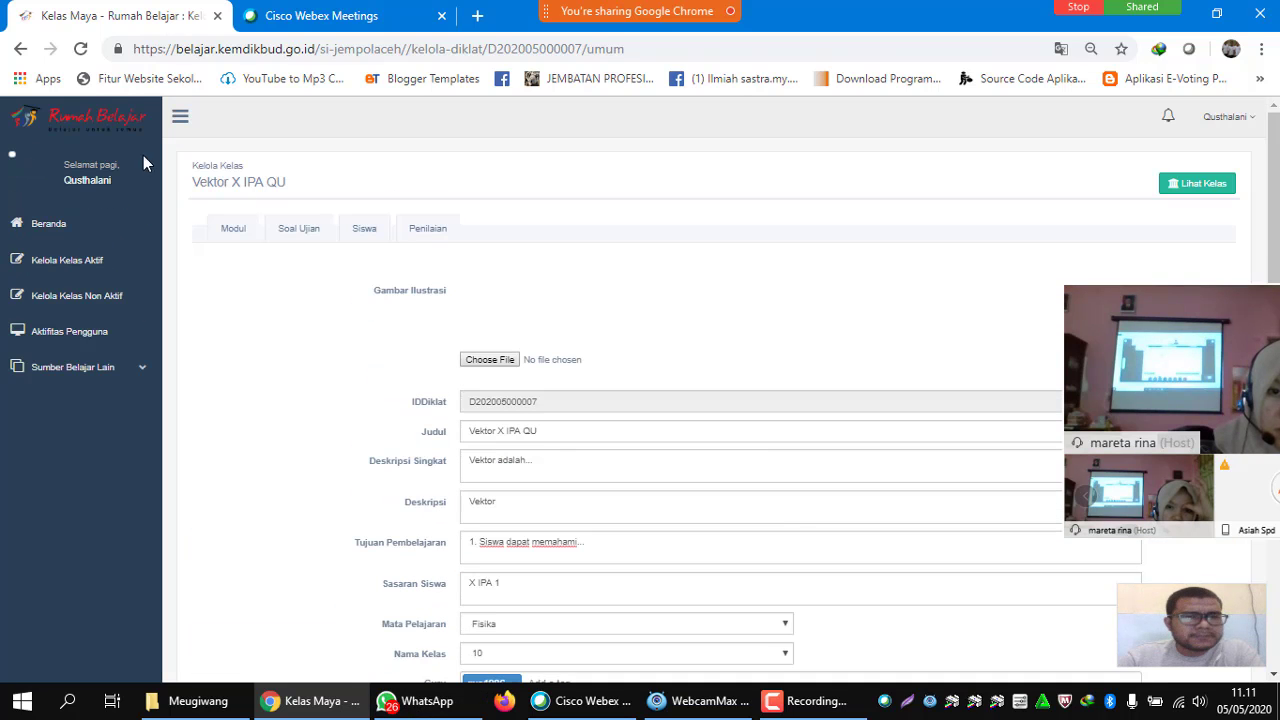
- Open the Modul tab and look over Kegiatan Belajar ke 1 through ke 4
{"action": "left_click", "coordinate": [231, 232]}
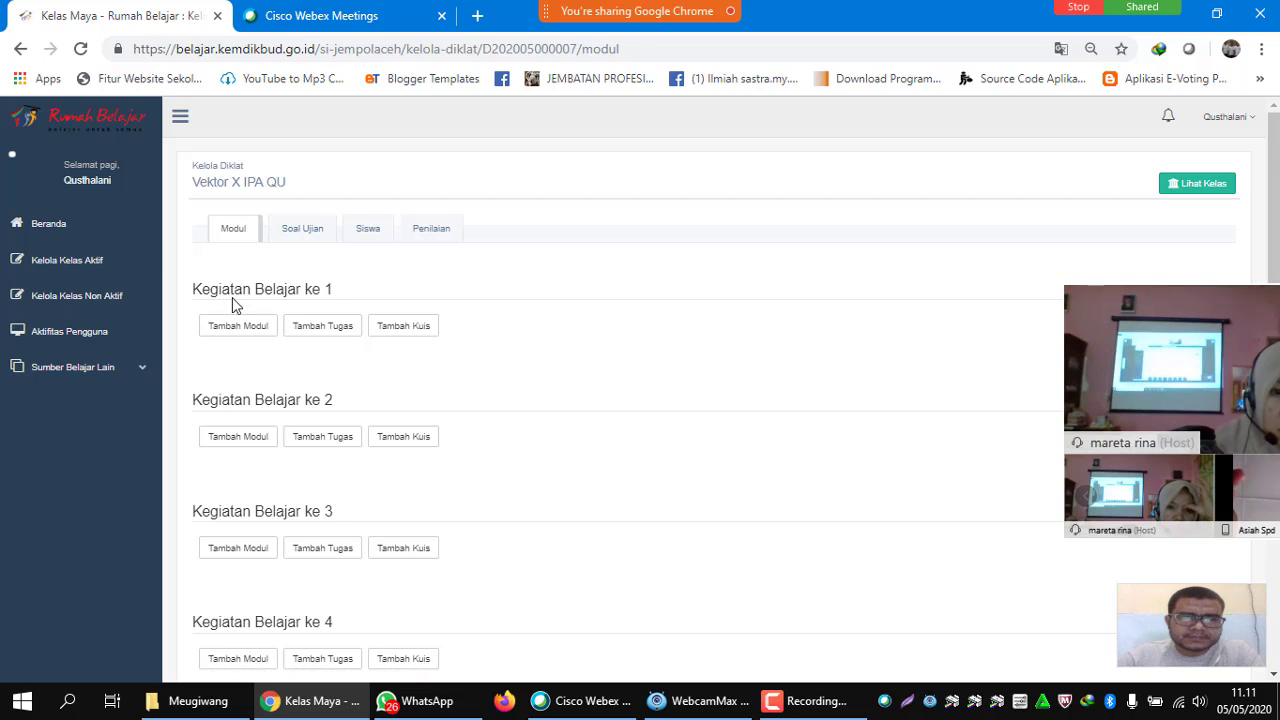
{"action": "scroll", "coordinate": [405, 330], "scroll_direction": "down", "scroll_amount": 2}
{"action": "scroll", "coordinate": [340, 310], "scroll_direction": "up", "scroll_amount": 2}
{"action": "scroll", "coordinate": [337, 489], "scroll_direction": "down", "scroll_amount": 3}
{"action": "scroll", "coordinate": [341, 509], "scroll_direction": "up", "scroll_amount": 3}
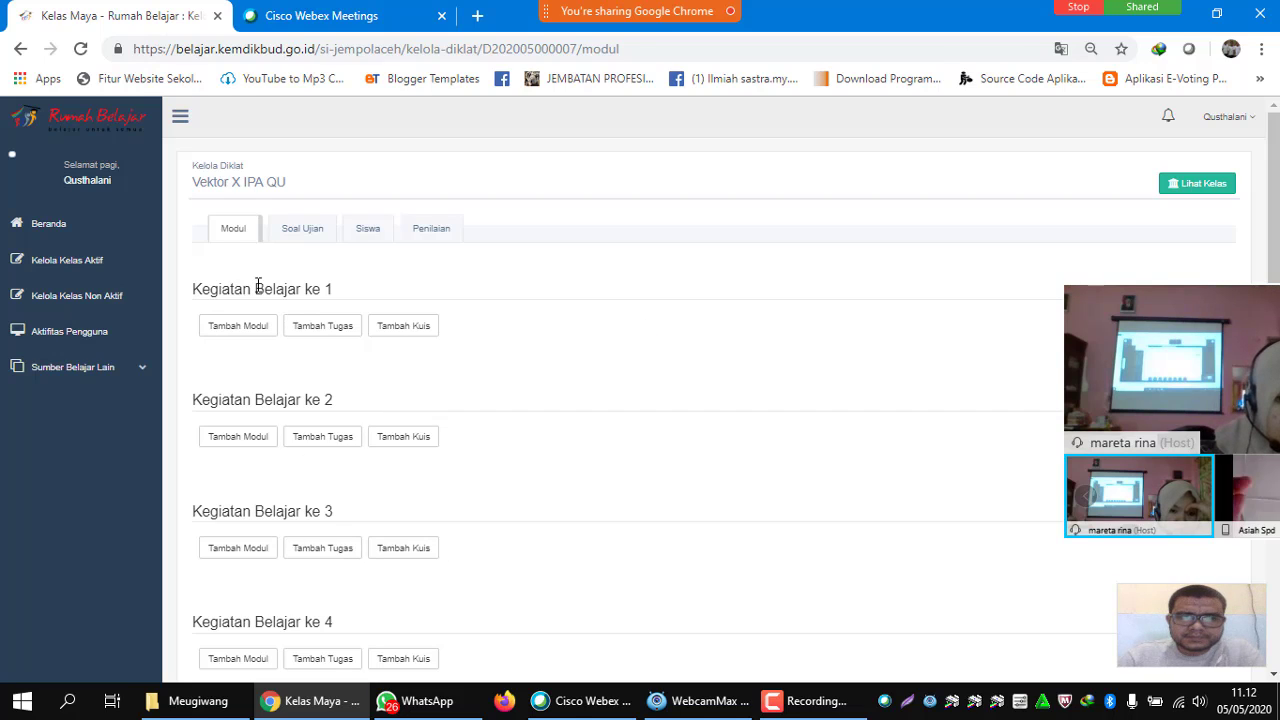
- Add module 'Vektor Satuan' with a 2-hour duration under Kegiatan Belajar ke 1
{"action": "left_click", "coordinate": [238, 330]}
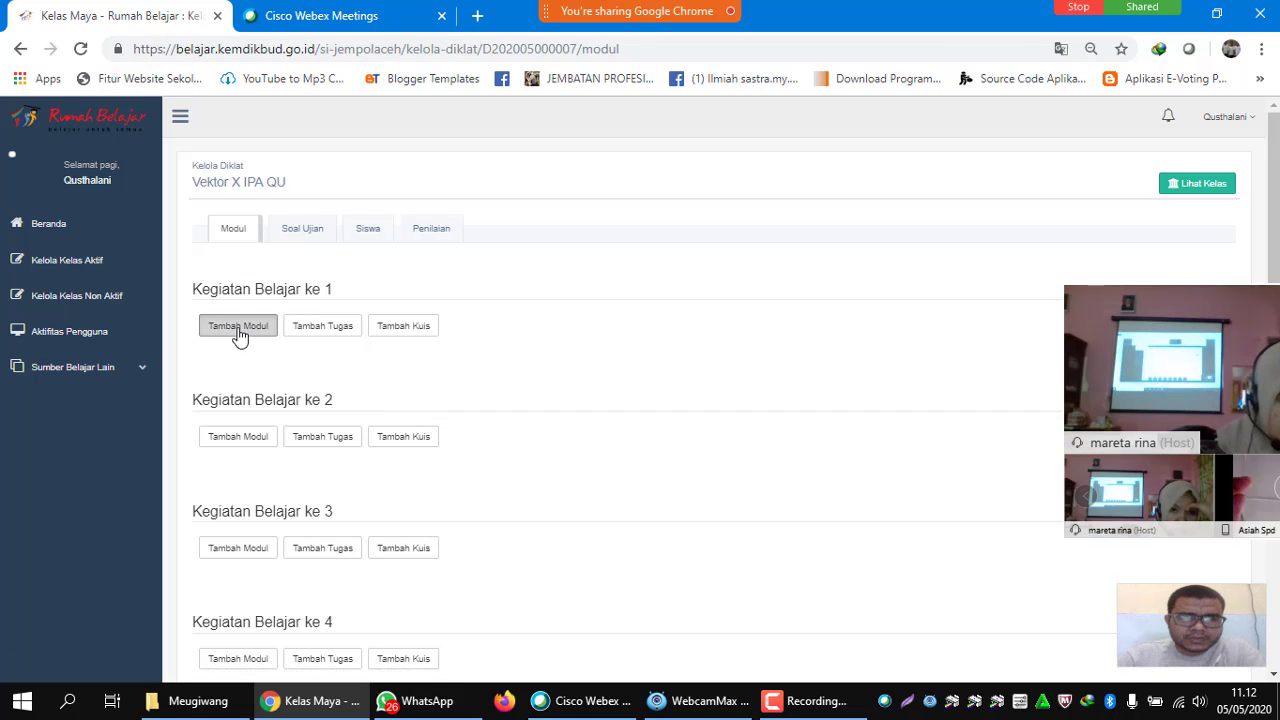
{"action": "left_click", "coordinate": [481, 421]}
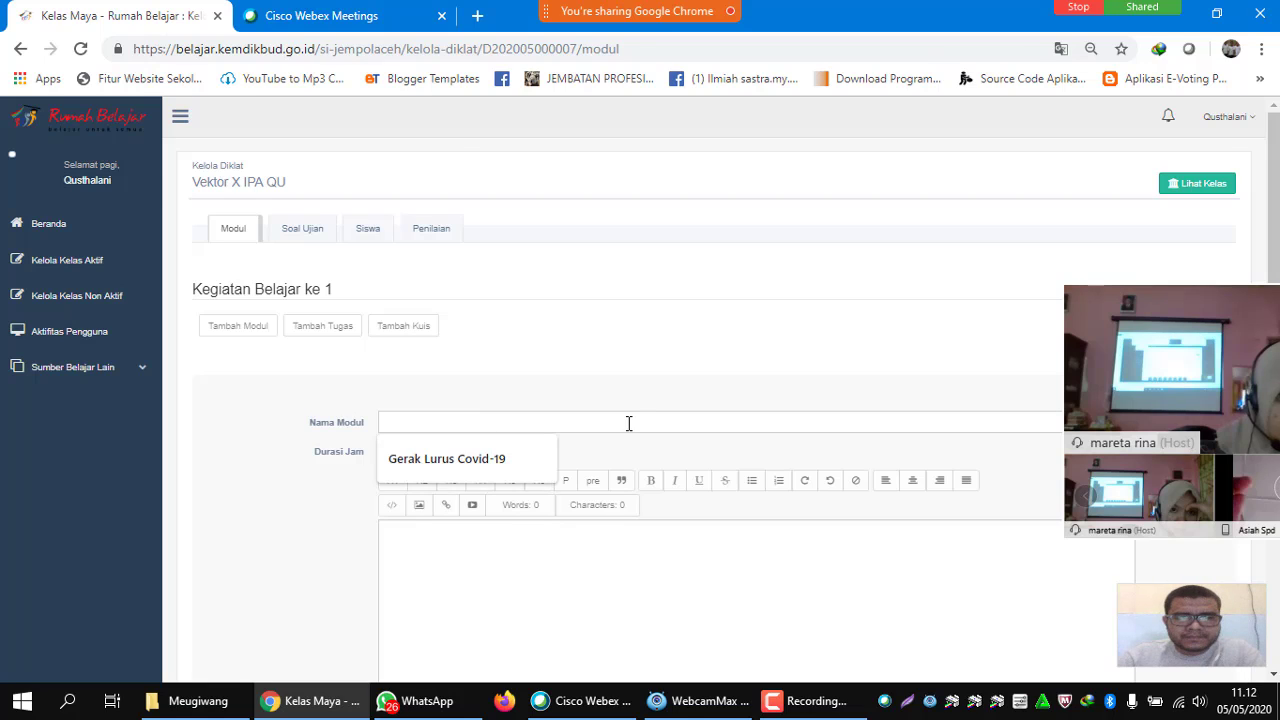
{"action": "scroll", "coordinate": [628, 423], "scroll_direction": "down", "scroll_amount": 1}
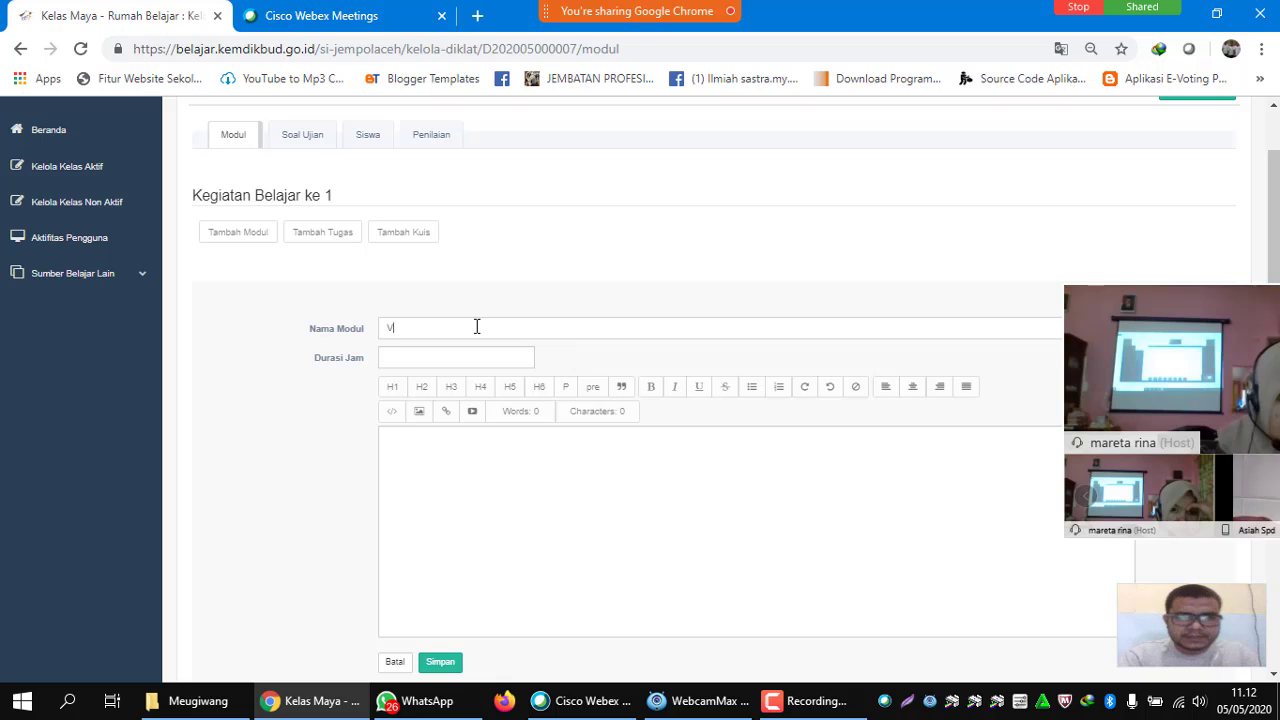
{"action": "type", "text": "Vektor Satuan"}
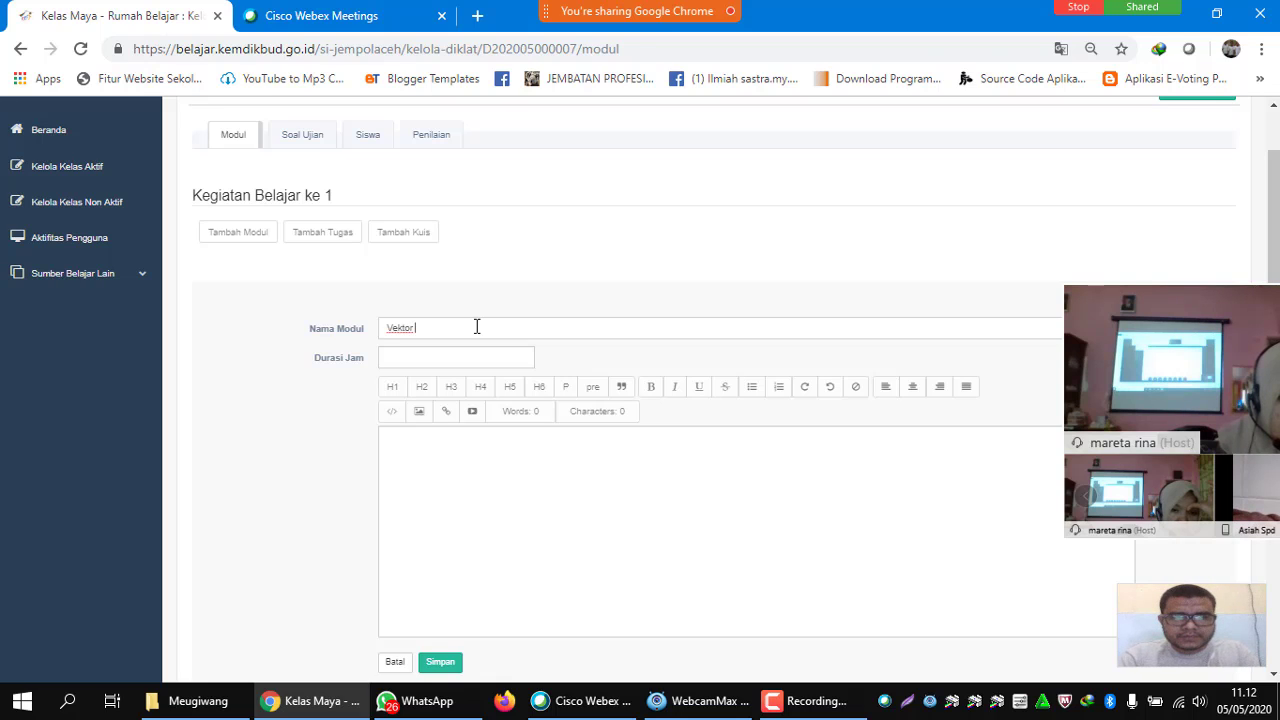
{"action": "left_click", "coordinate": [425, 356]}
{"action": "type", "text": "2"}
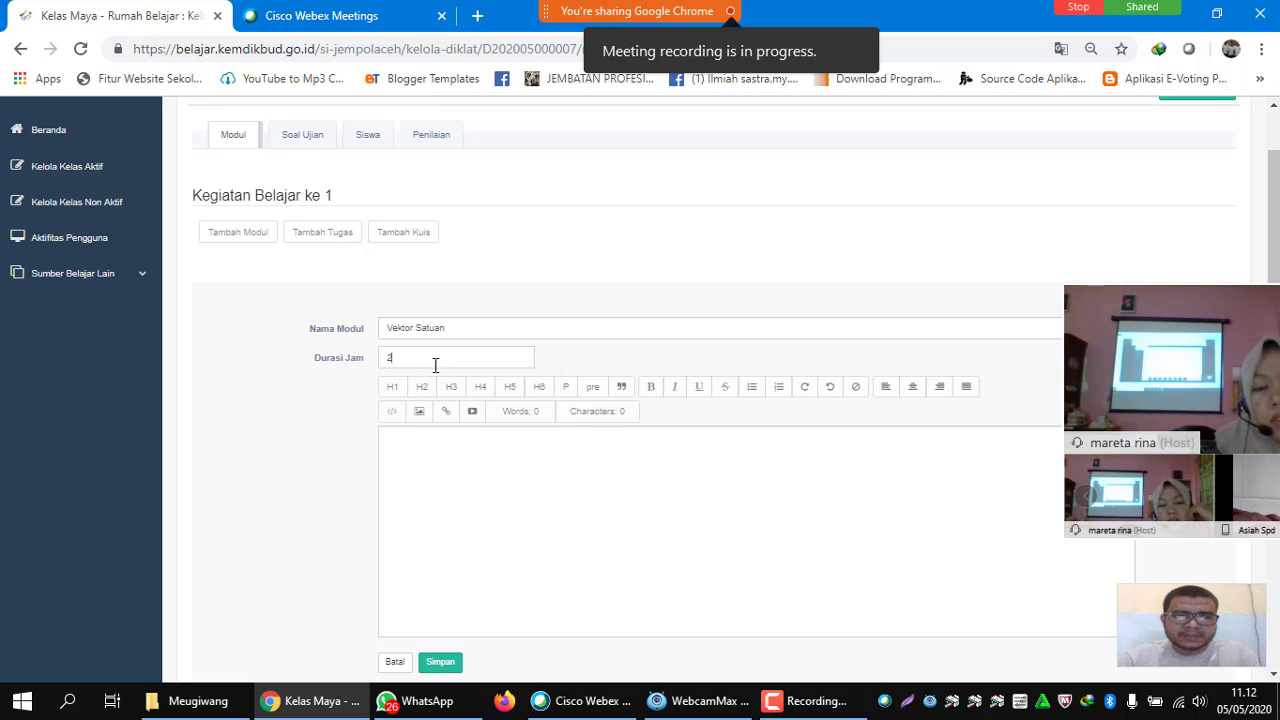
- Place the cursor in the module body editor and open a new browser tab
{"action": "left_click", "coordinate": [466, 449]}
{"action": "scroll", "coordinate": [486, 448], "scroll_direction": "down", "scroll_amount": 2}
{"action": "scroll", "coordinate": [486, 448], "scroll_direction": "up", "scroll_amount": 1}
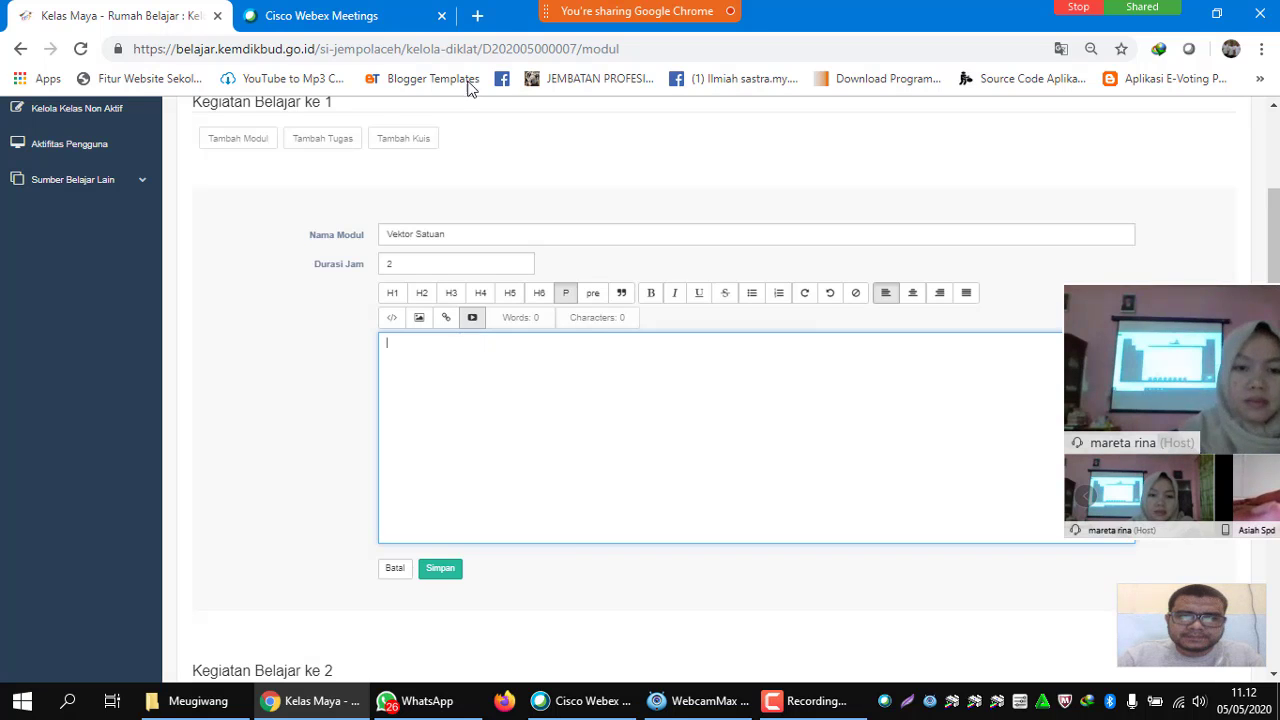
{"action": "left_click", "coordinate": [477, 15]}
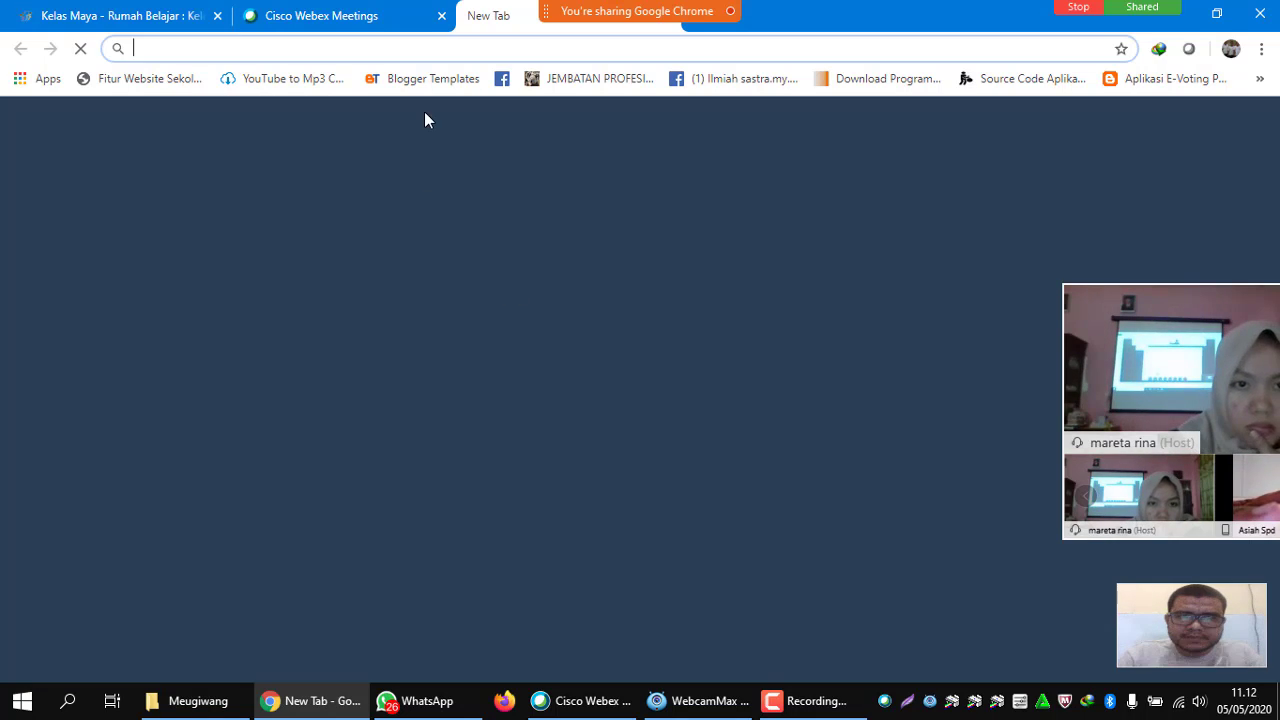
- Go to YouTube and search for 'fisika'
{"action": "type", "text": "youtube.com"}
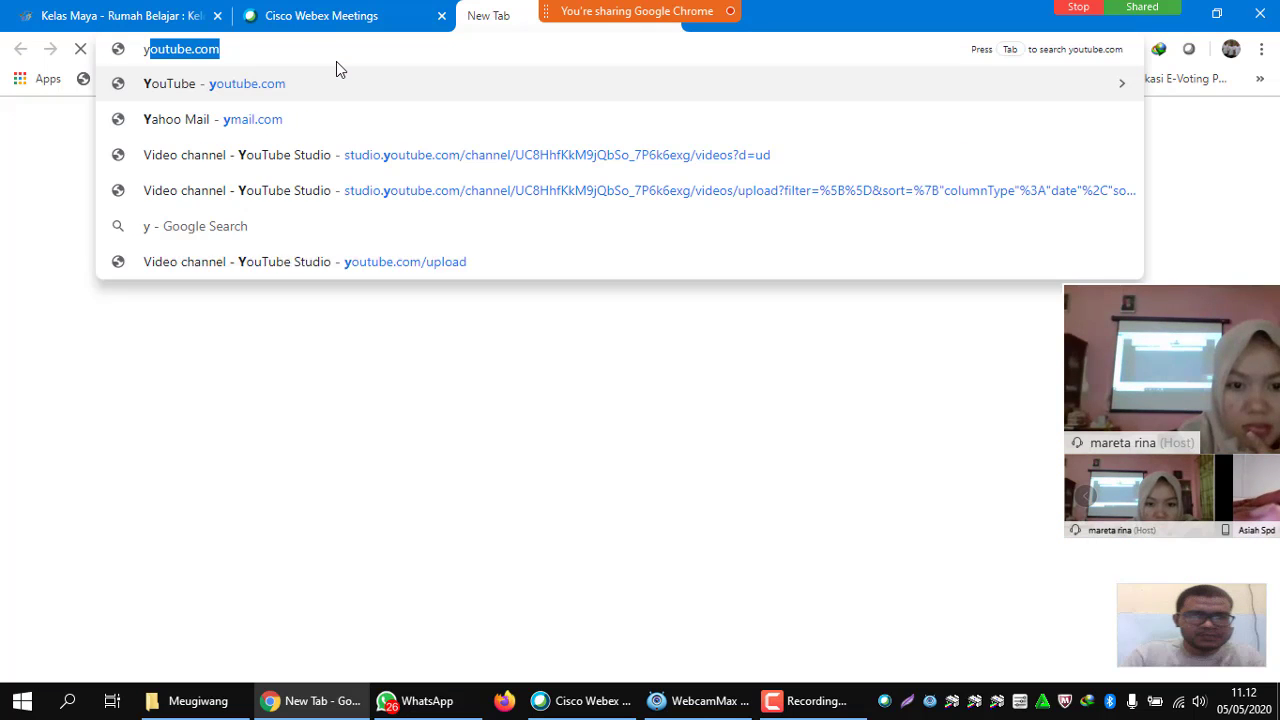
{"action": "key", "text": "Return"}
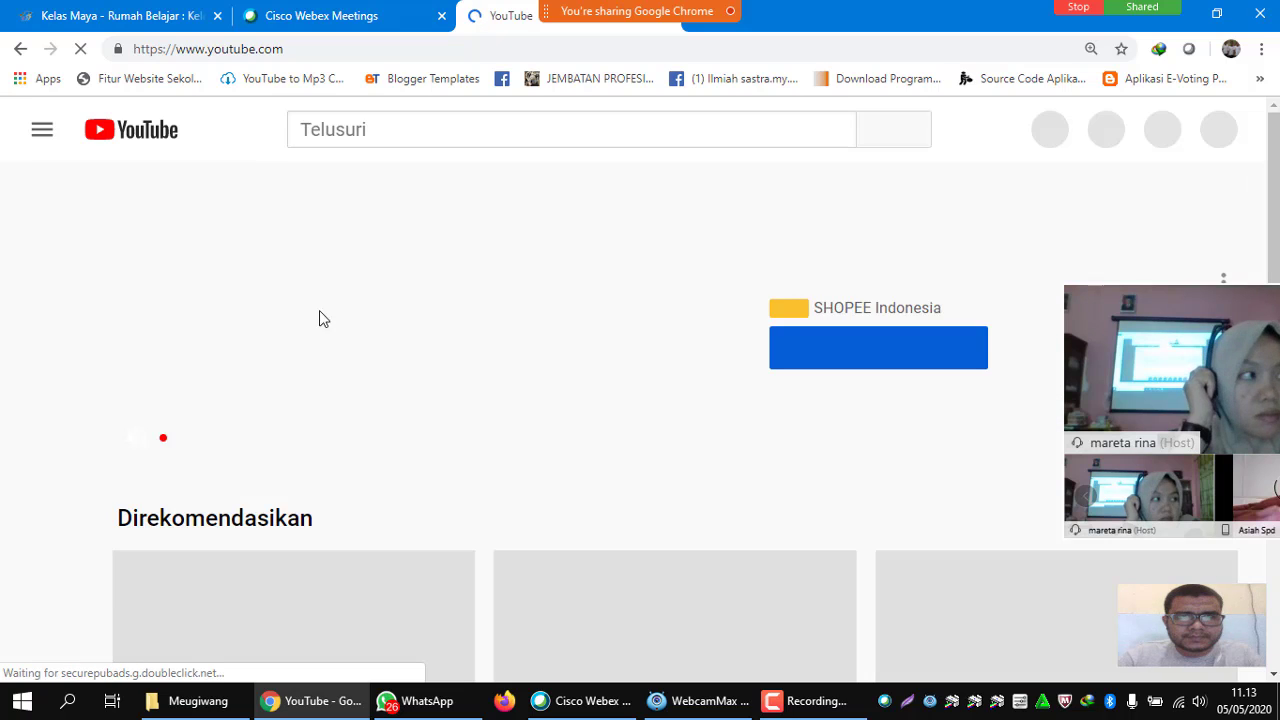
{"action": "left_click", "coordinate": [434, 131]}
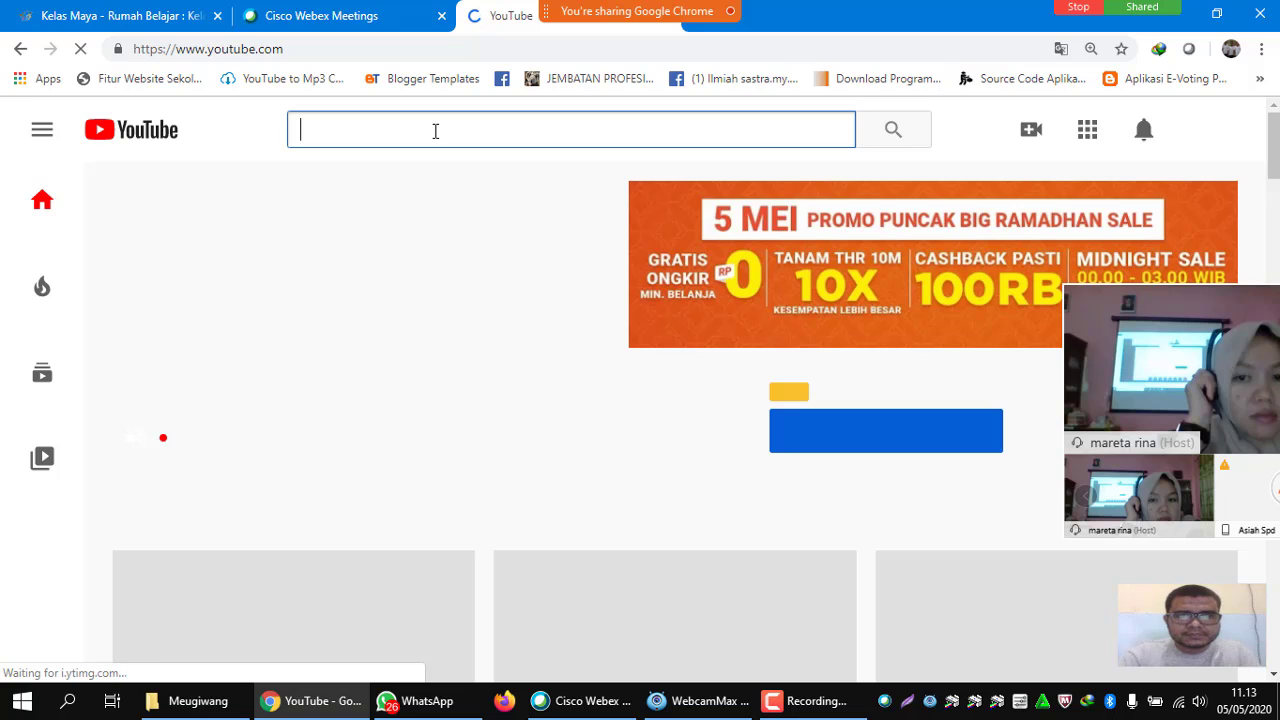
{"action": "type", "text": "fisika"}
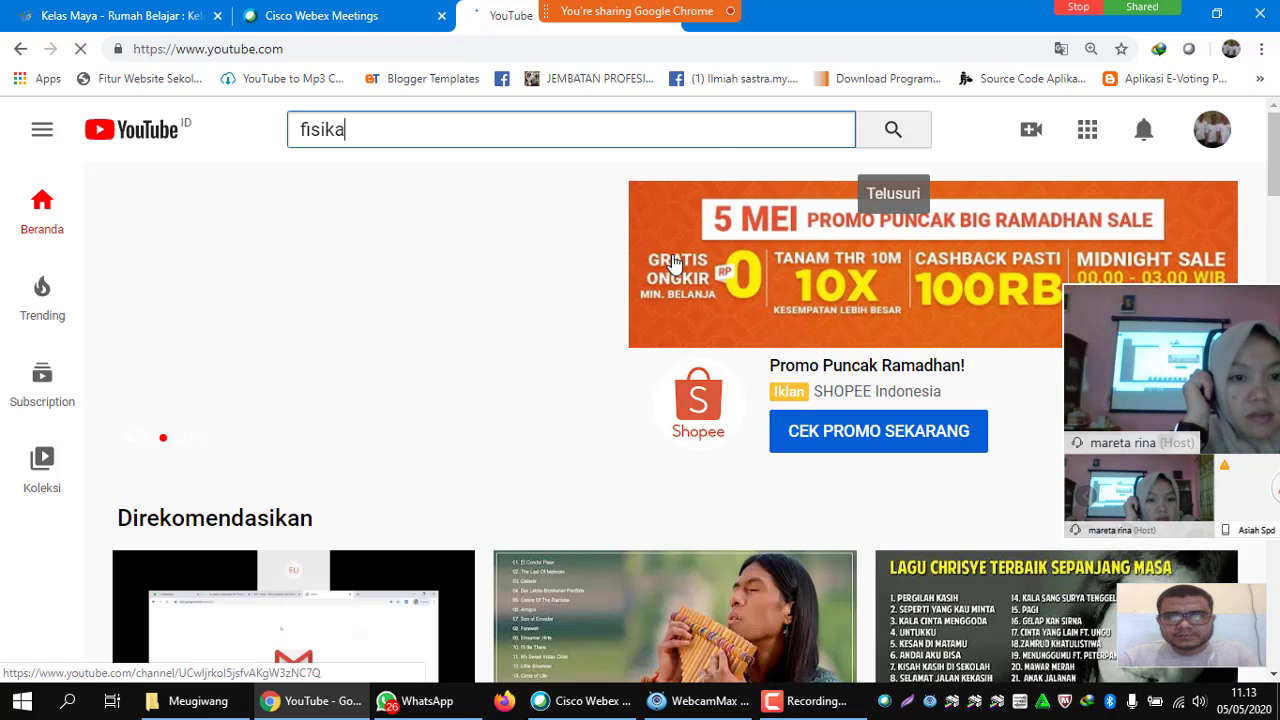
{"action": "left_click", "coordinate": [890, 135]}
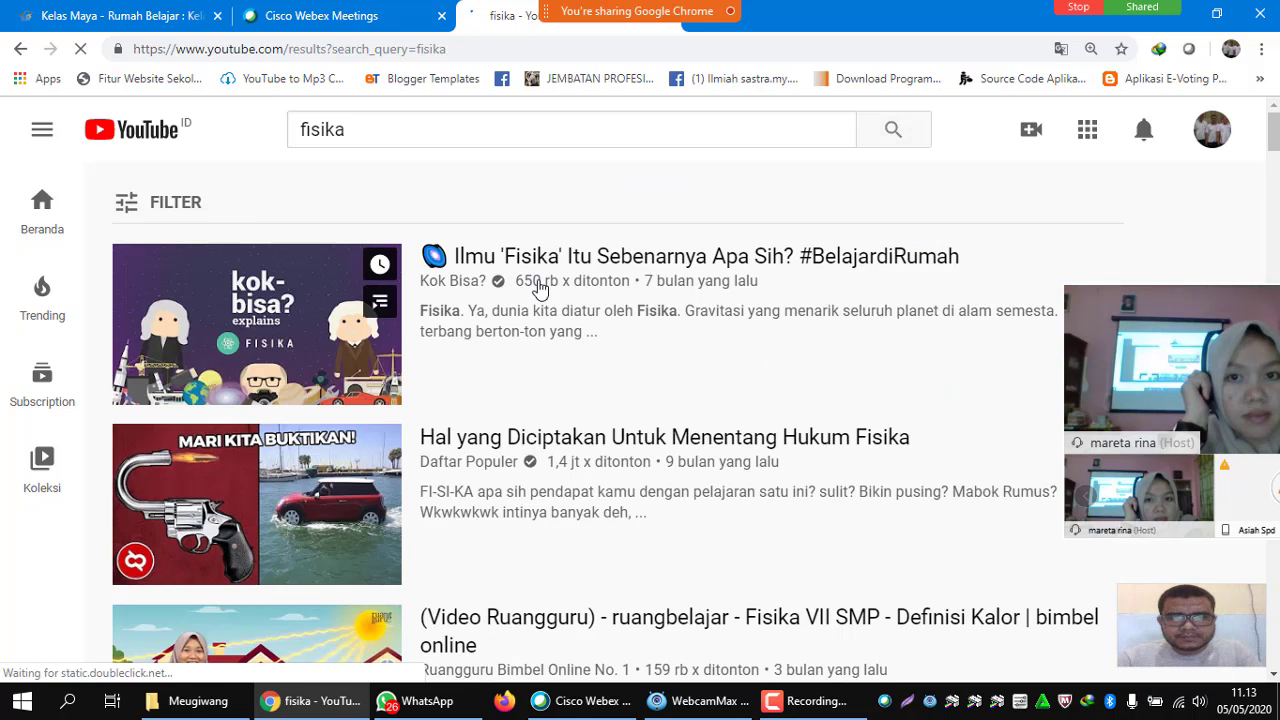
- Open the first result, select its URL, and return to the Kelas Maya tab
{"action": "left_click", "coordinate": [618, 258]}
{"action": "left_click", "coordinate": [357, 50]}
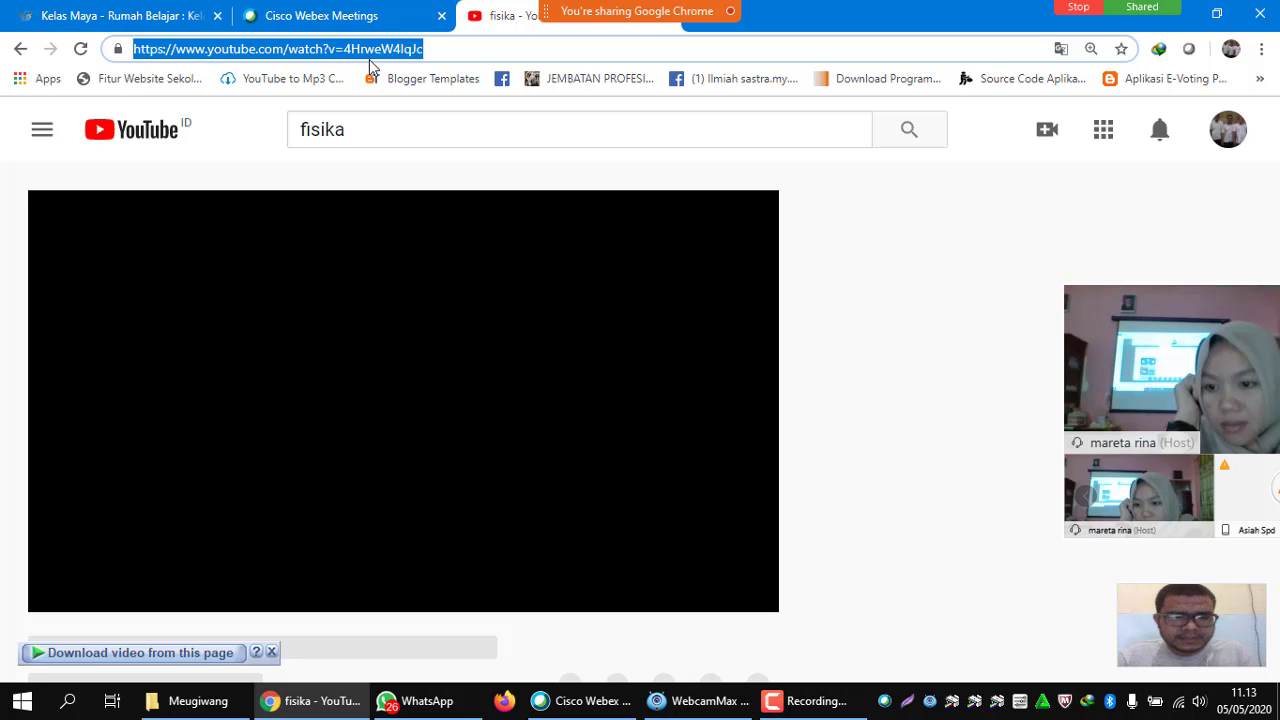
{"action": "left_click", "coordinate": [128, 14]}
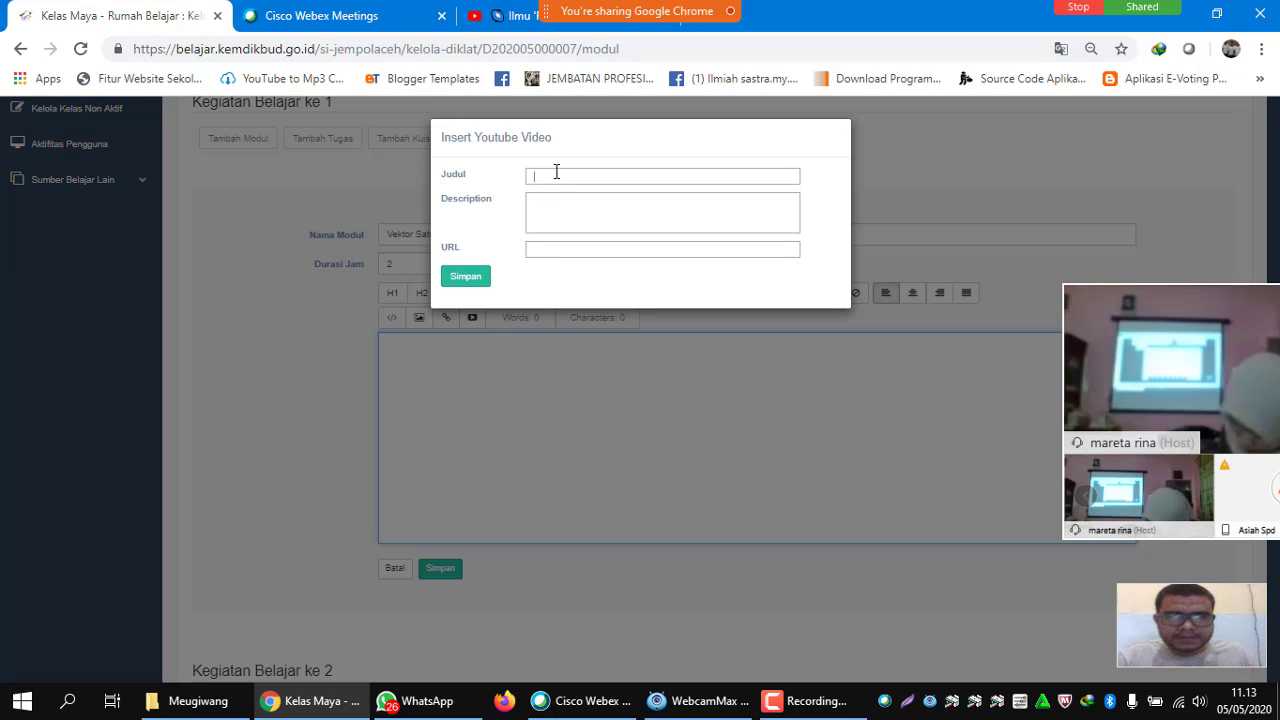
- Embed the suggested YouTube link titled 'Fisika' in the module, then mute the meeting microphone
{"action": "left_click", "coordinate": [556, 174]}
{"action": "type", "text": "Fi"}
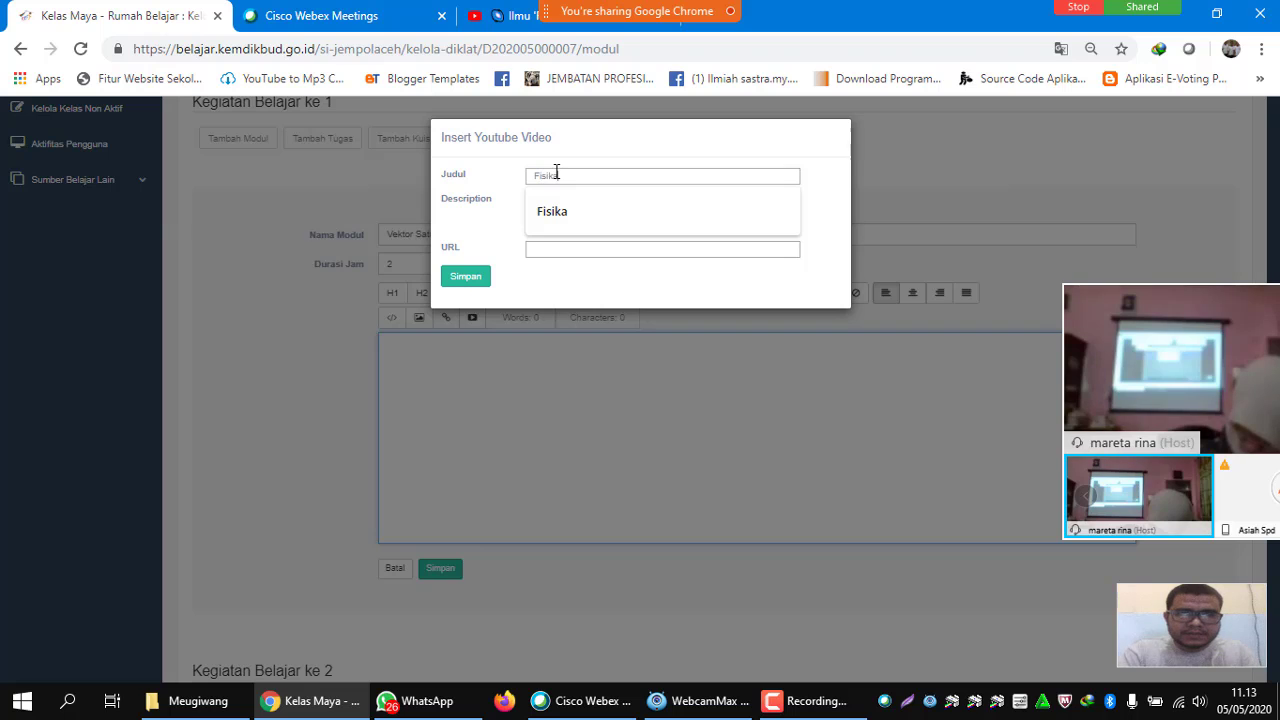
{"action": "type", "text": "sika"}
{"action": "left_click", "coordinate": [559, 248]}
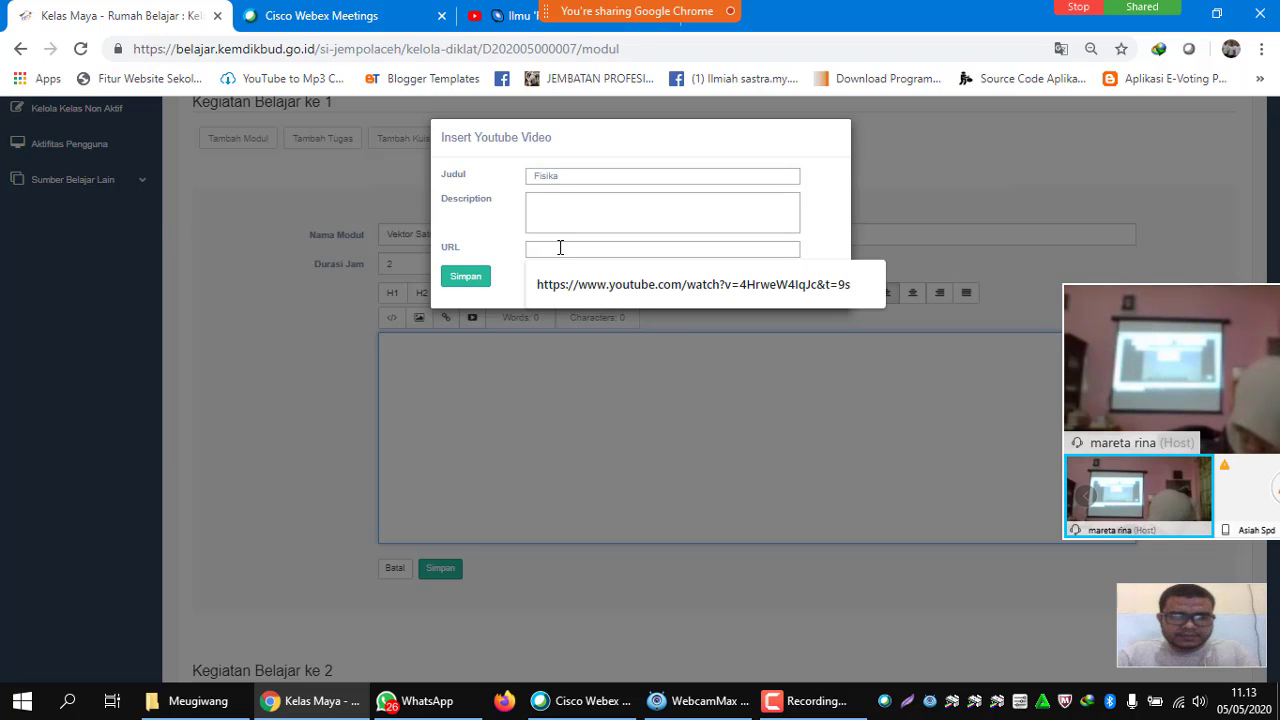
{"action": "key", "text": "Down"}
{"action": "left_click", "coordinate": [465, 276]}
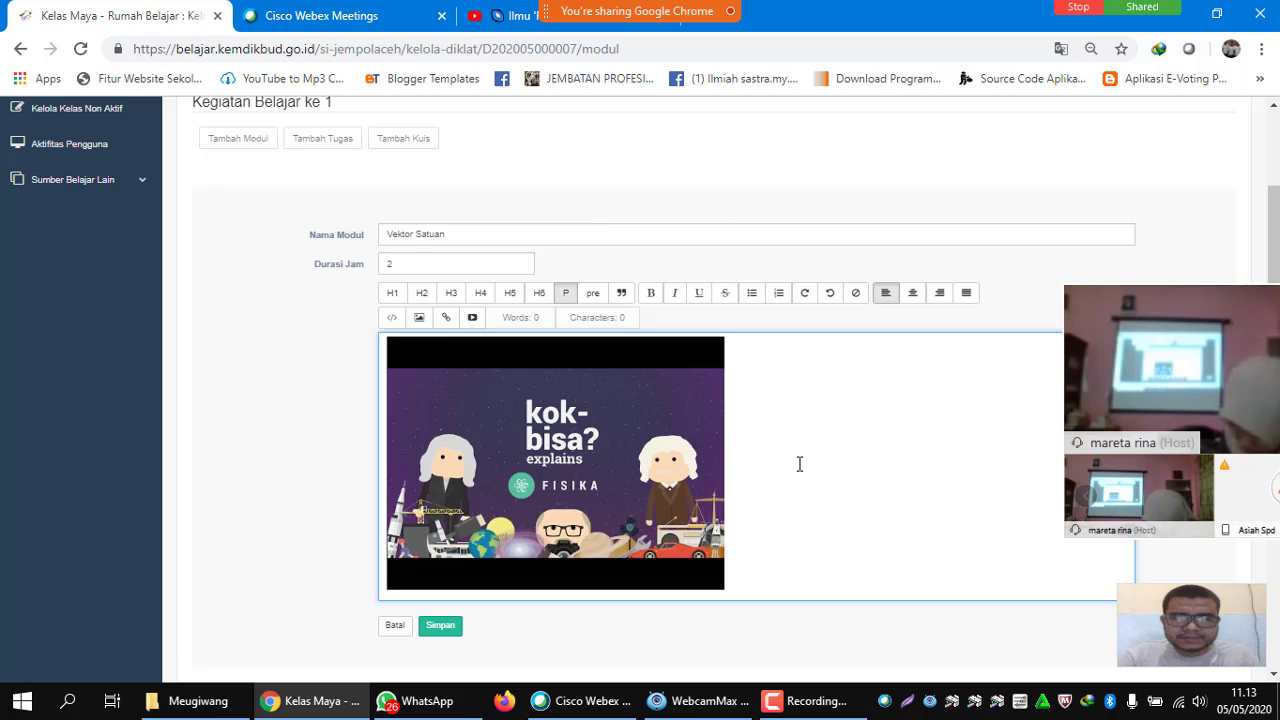
{"action": "scroll", "coordinate": [817, 416], "scroll_direction": "down", "scroll_amount": 1}
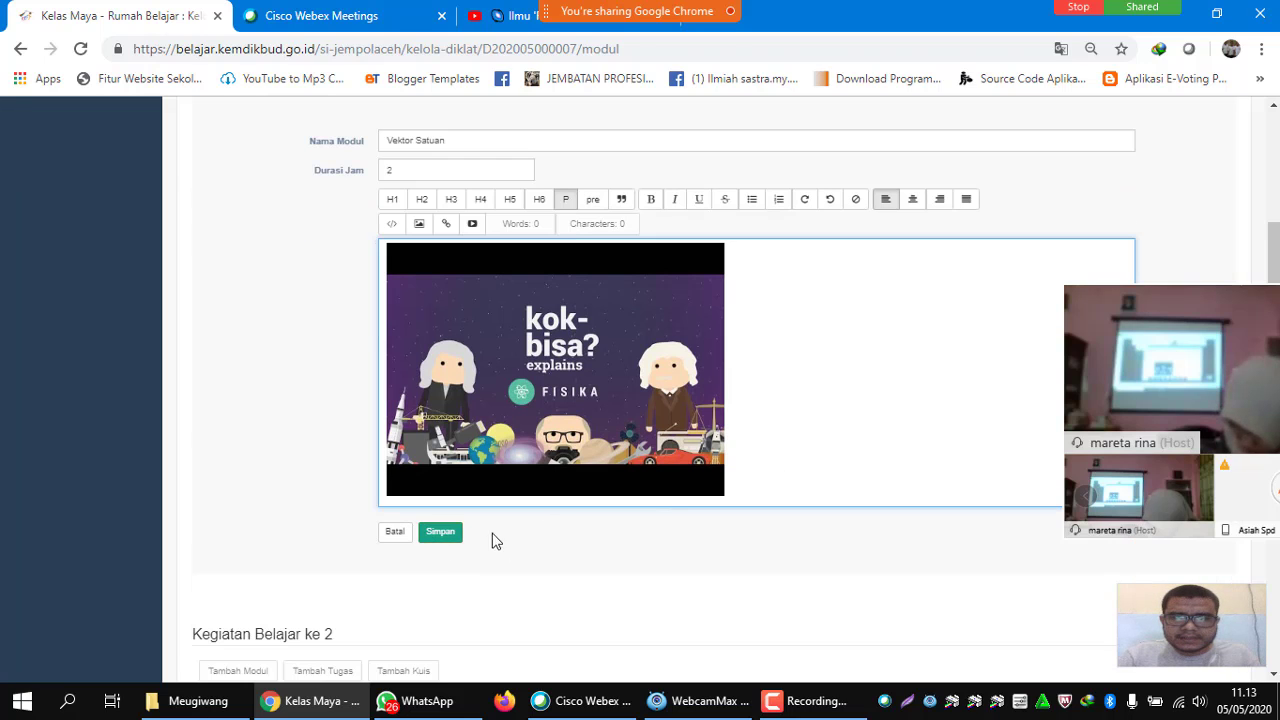
{"action": "mouse_move", "coordinate": [900, 8]}
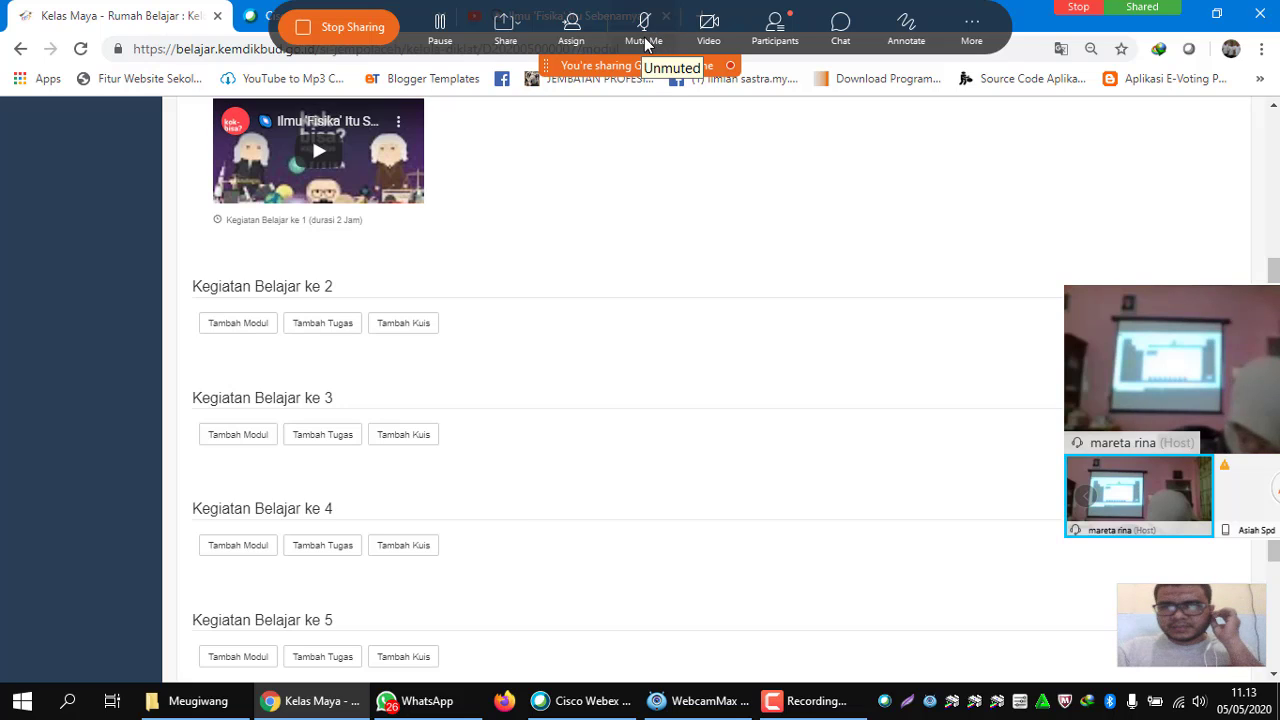
{"action": "left_click", "coordinate": [645, 44]}
{"action": "left_click", "coordinate": [709, 40]}
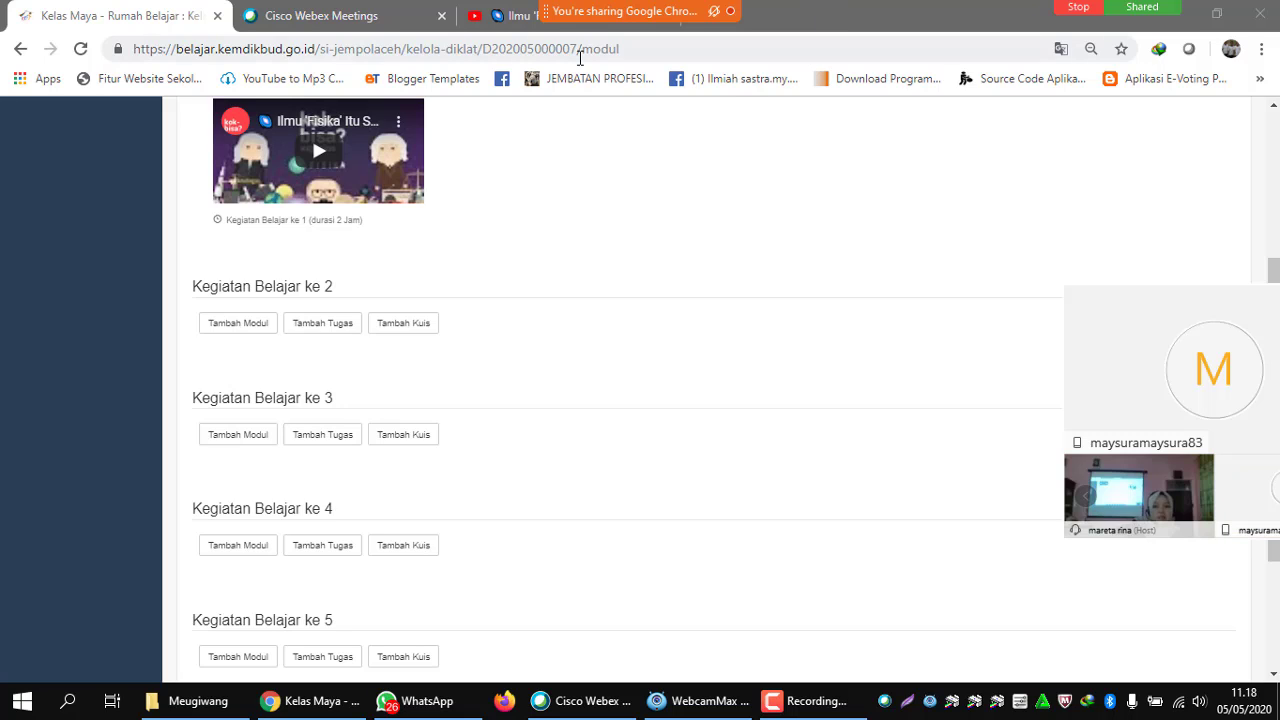
{"action": "mouse_move", "coordinate": [630, 20]}
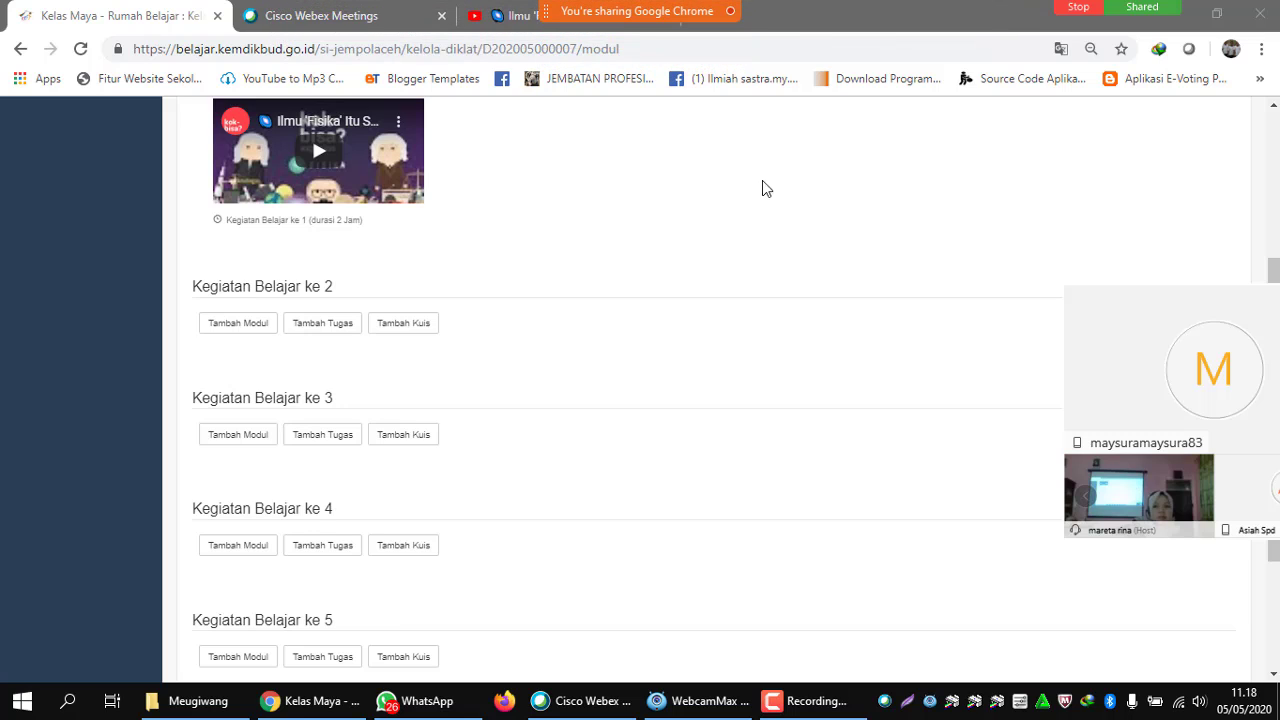
{"action": "mouse_move", "coordinate": [740, 8]}
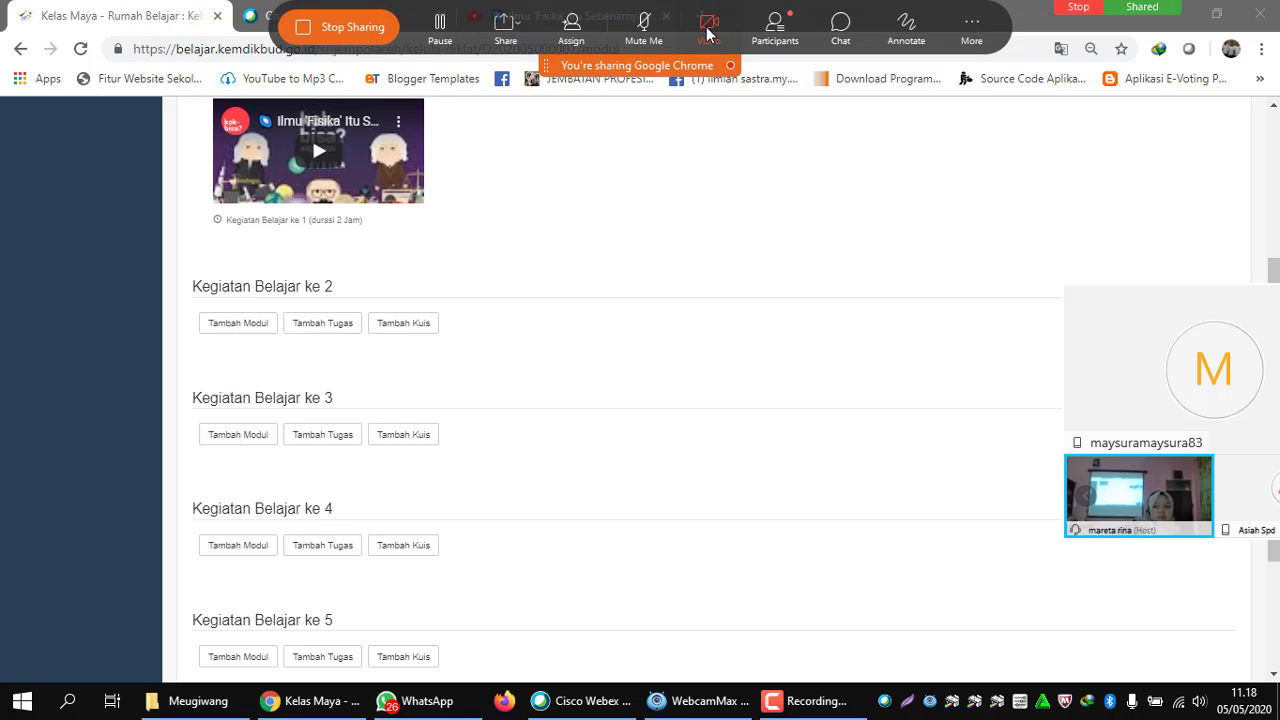
{"action": "mouse_move", "coordinate": [578, 714]}
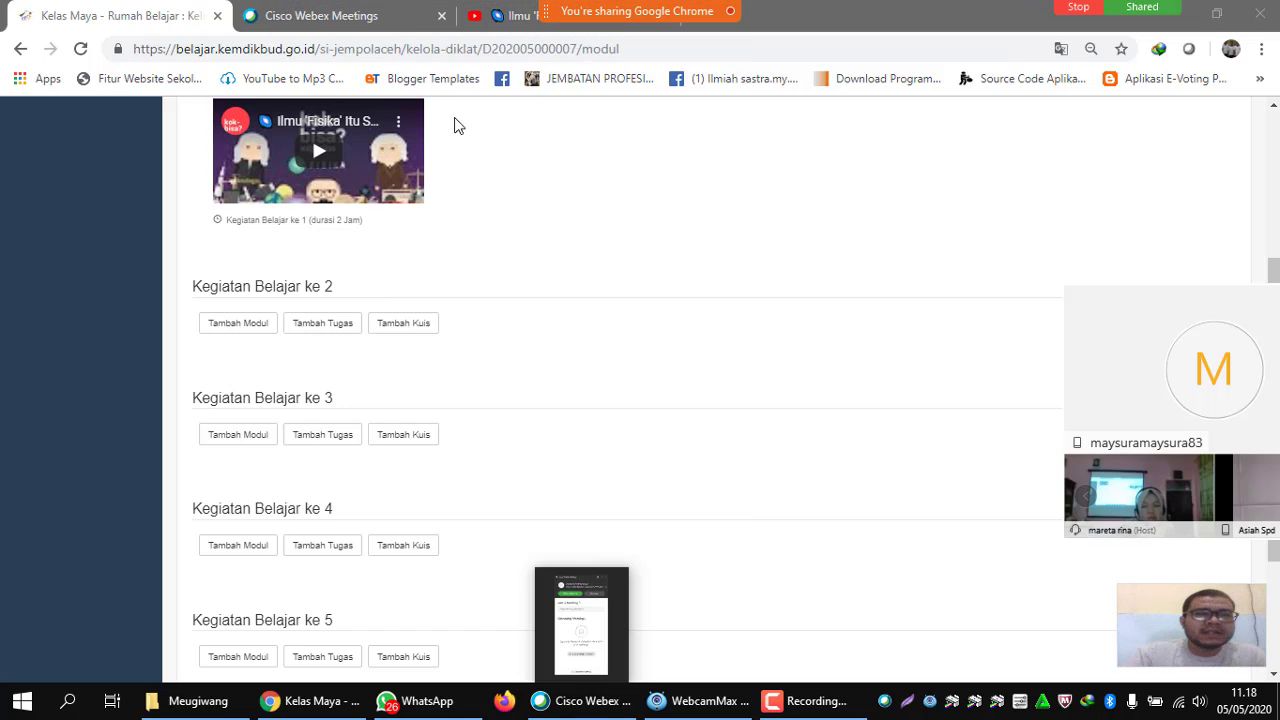
{"action": "scroll", "coordinate": [483, 220], "scroll_direction": "up", "scroll_amount": 1}
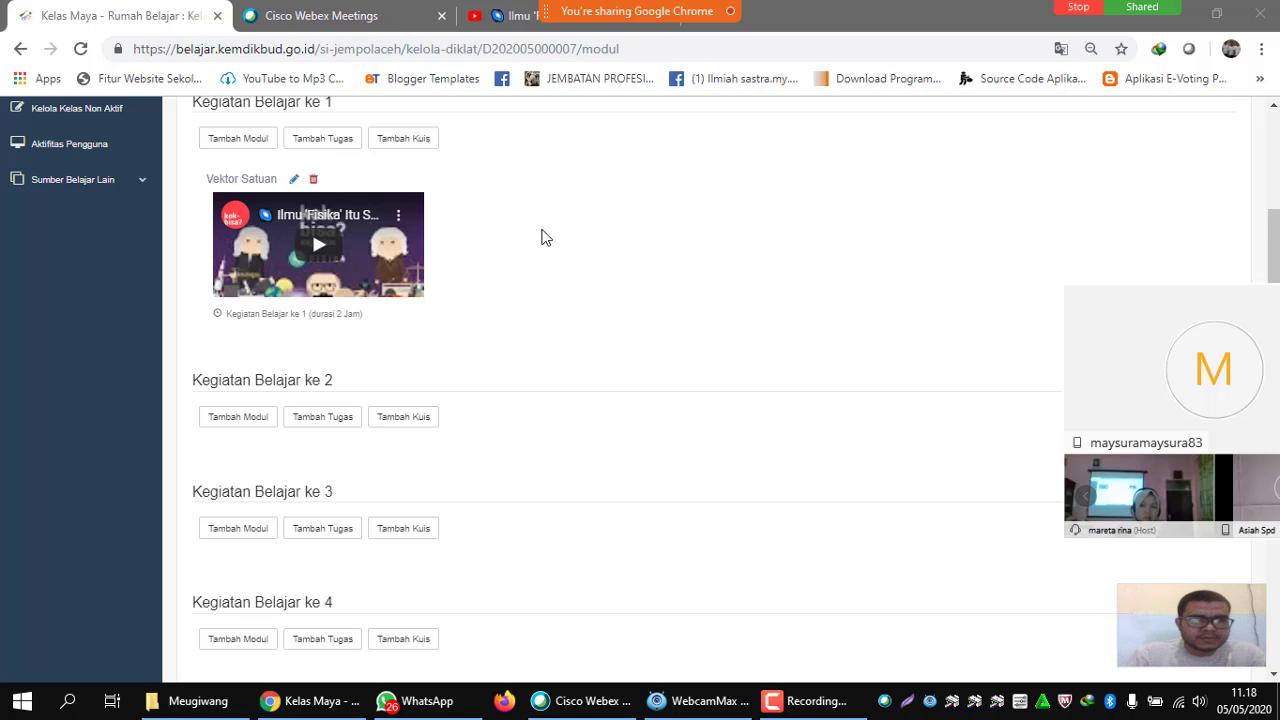
{"action": "scroll", "coordinate": [545, 240], "scroll_direction": "up", "scroll_amount": 1}
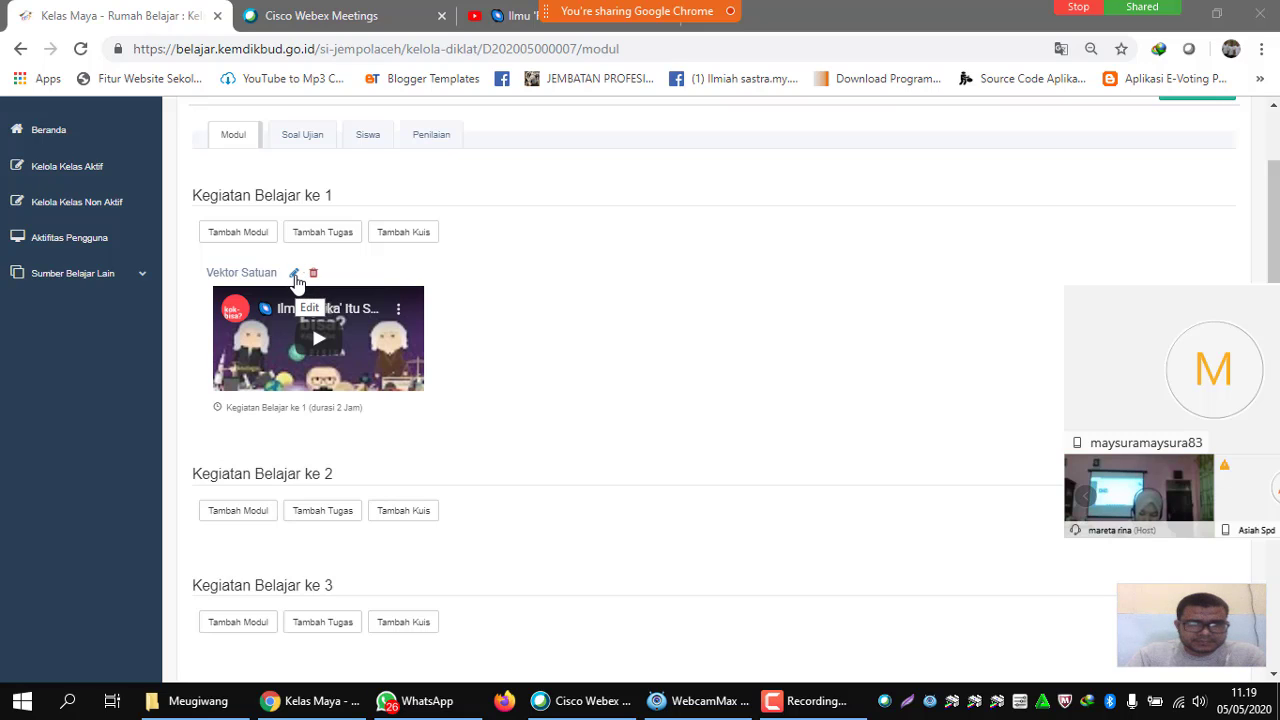
- Open Vektor Satuan for editing and scroll down to the File Materi area
{"action": "left_click", "coordinate": [294, 275]}
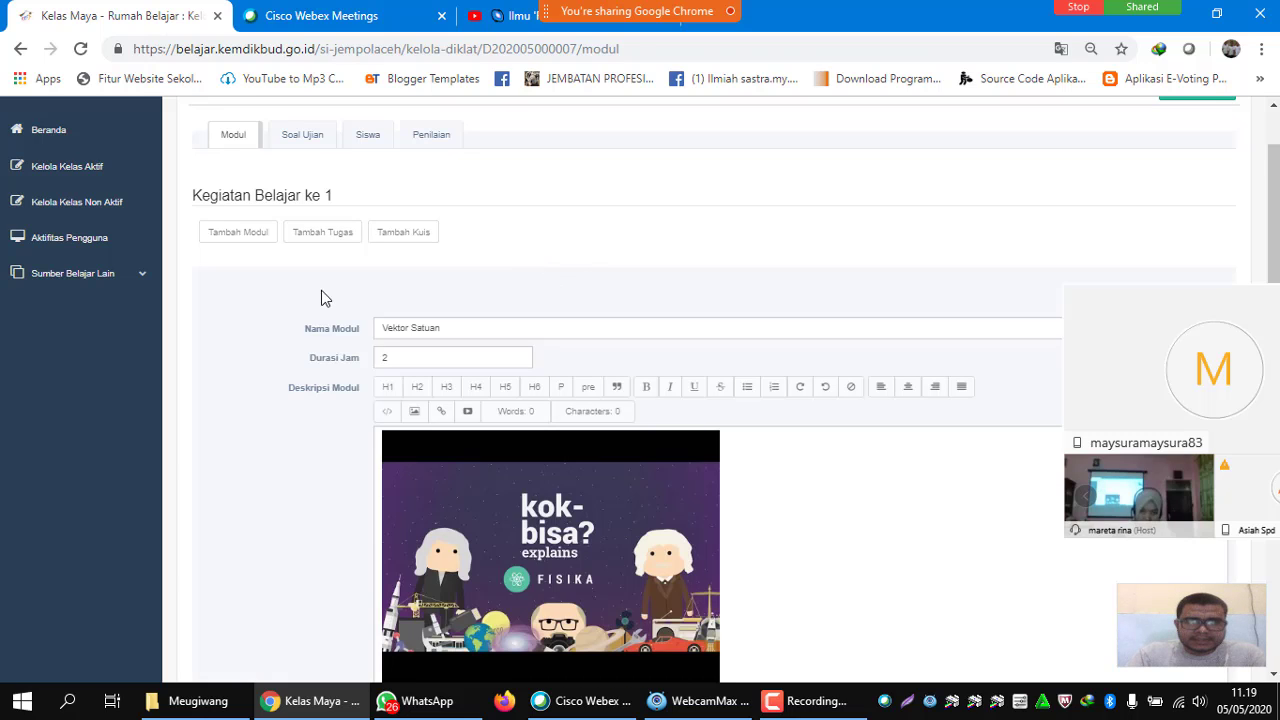
{"action": "scroll", "coordinate": [627, 402], "scroll_direction": "down", "scroll_amount": 4}
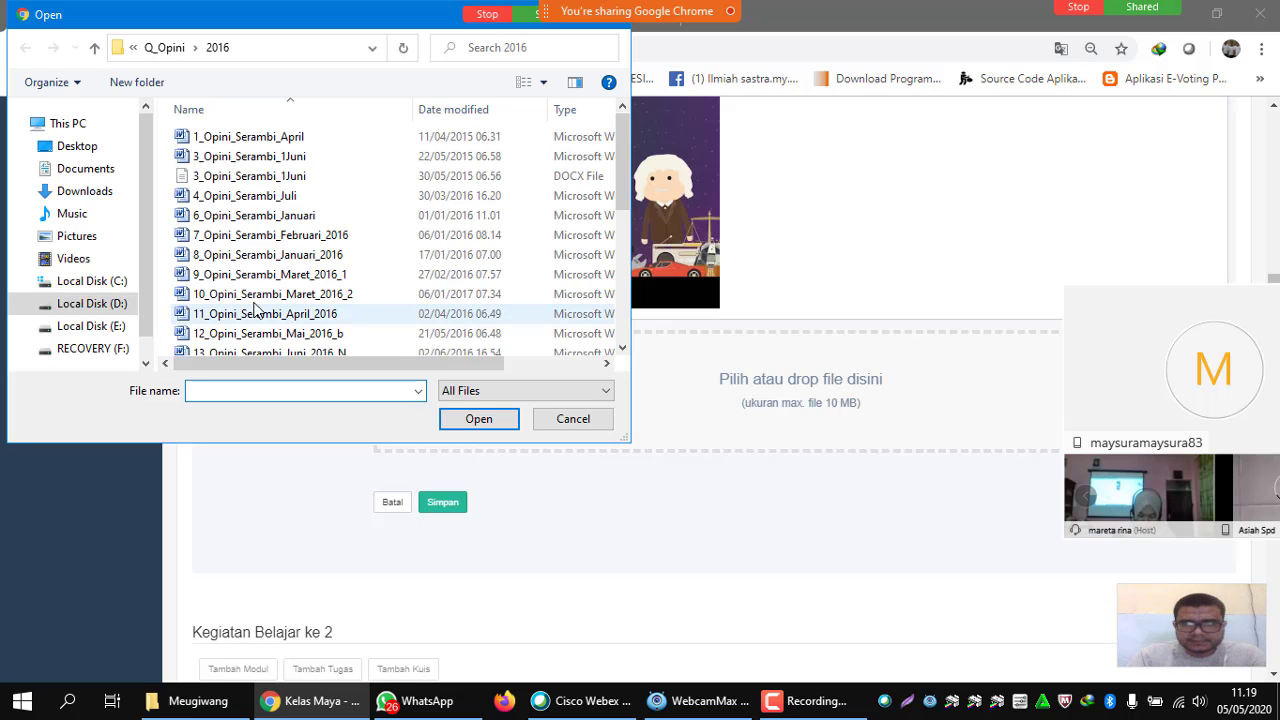
- Upload 'Jurnal 2-1 Duta Palapa' from the Q_Jurnal folder on drive D as the module's material file
{"action": "left_click", "coordinate": [92, 303]}
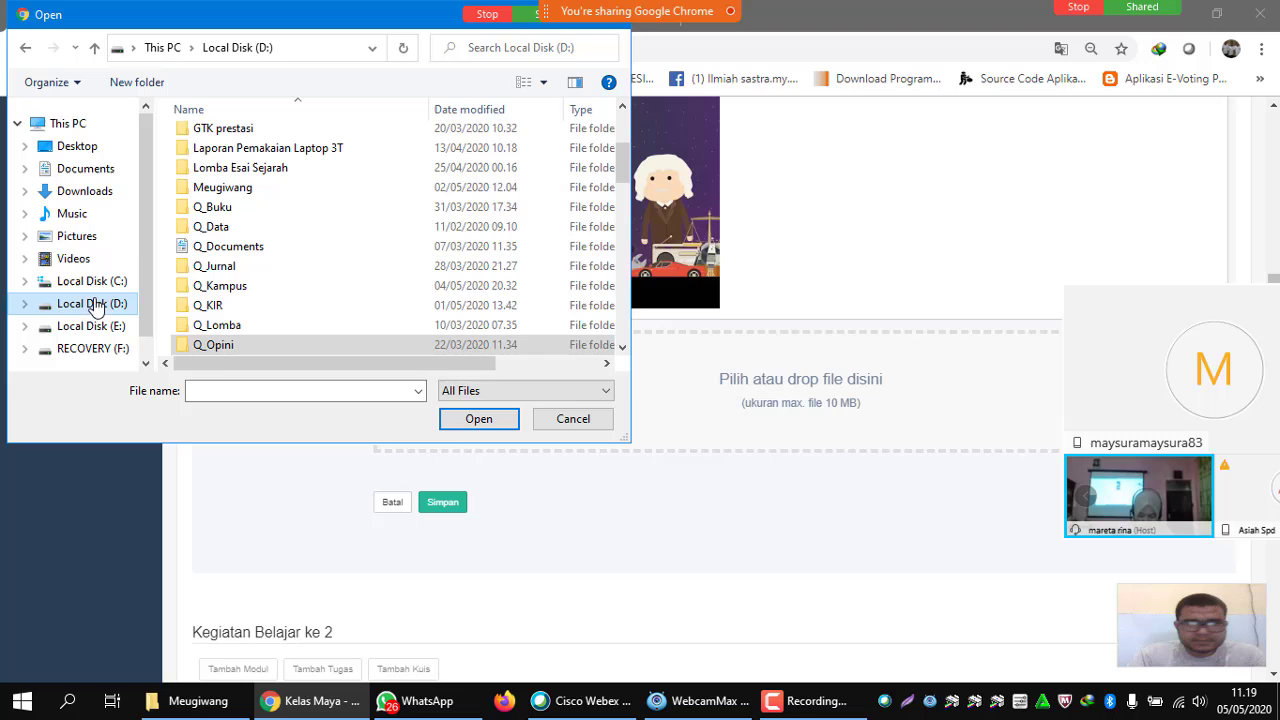
{"action": "double_click", "coordinate": [240, 276]}
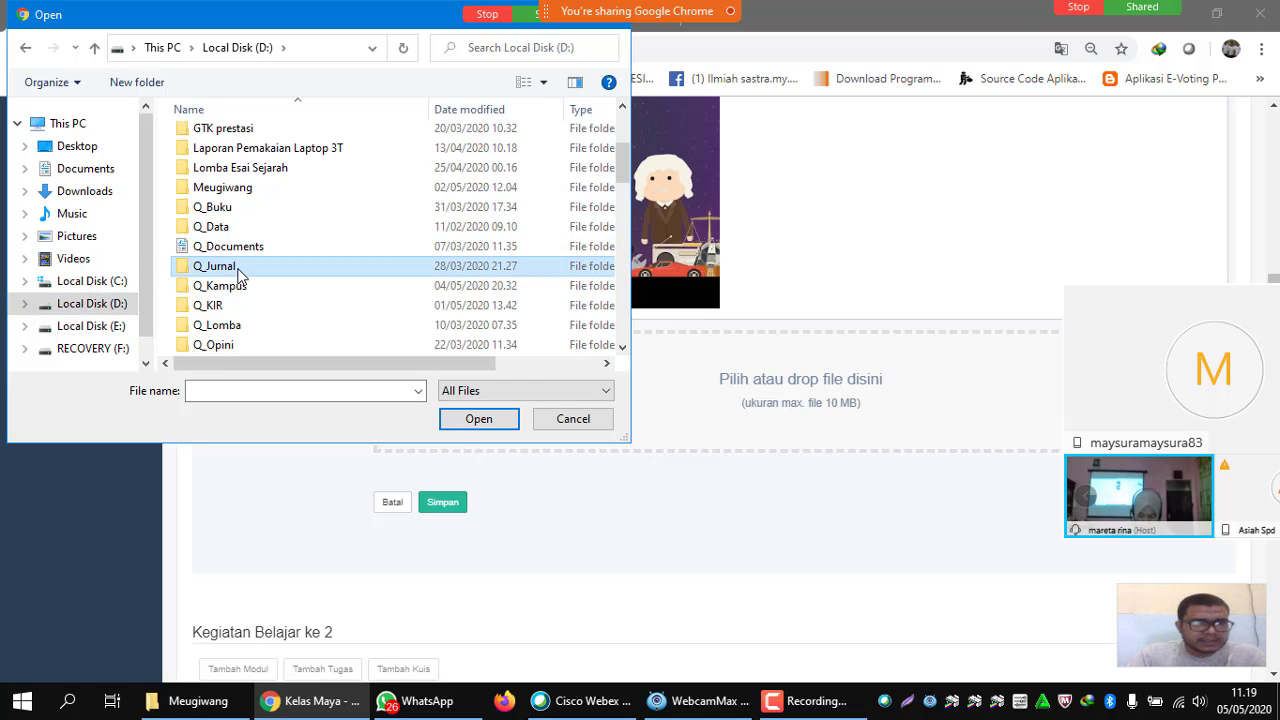
{"action": "left_click_drag", "start_coordinate": [462, 363], "coordinate": [171, 366]}
{"action": "left_click", "coordinate": [200, 296]}
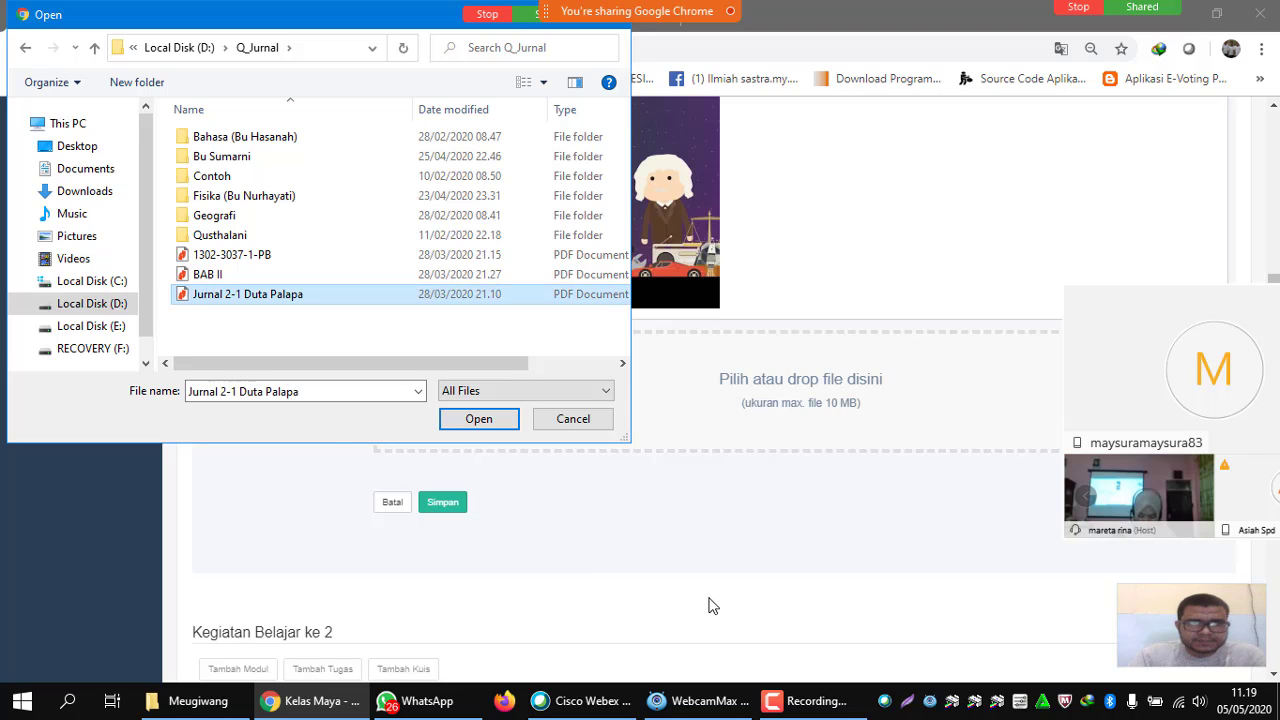
{"action": "left_click", "coordinate": [478, 418]}
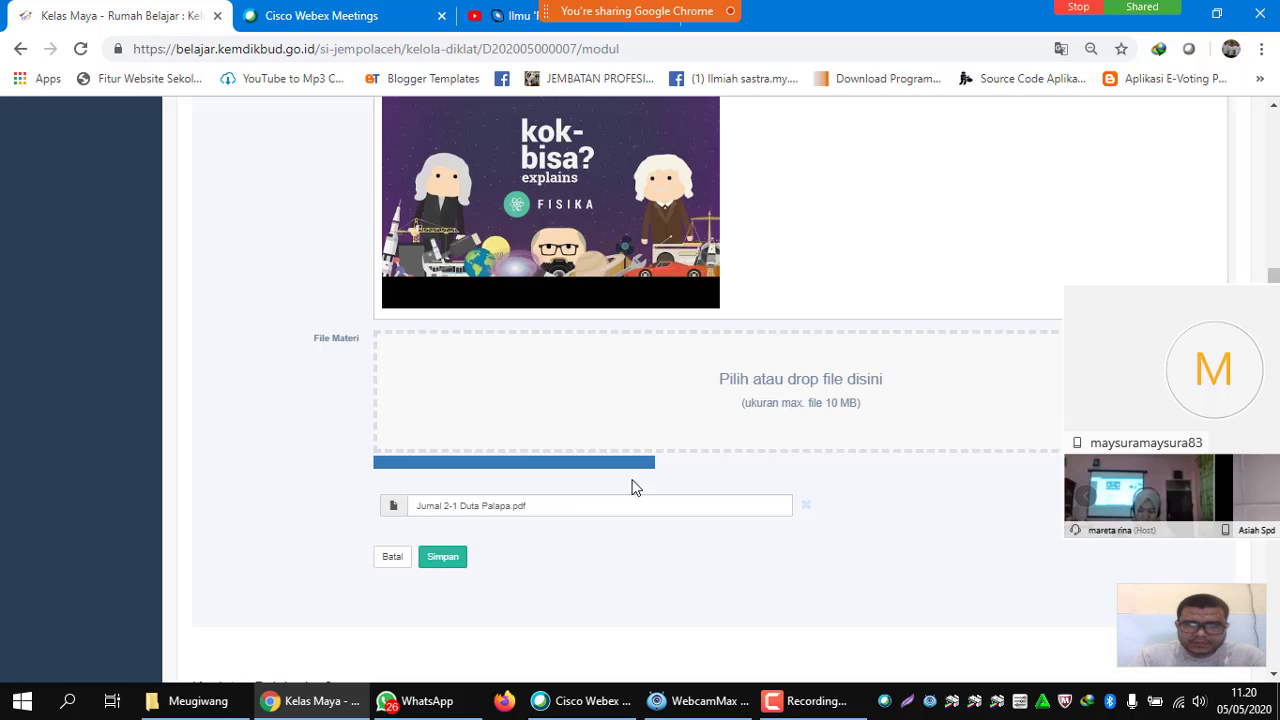
- Save the Vektor Satuan module and confirm 'Jurnal 2-1 Duta Palapa.pdf' appears under Referensi below the video
{"action": "left_click", "coordinate": [443, 557]}
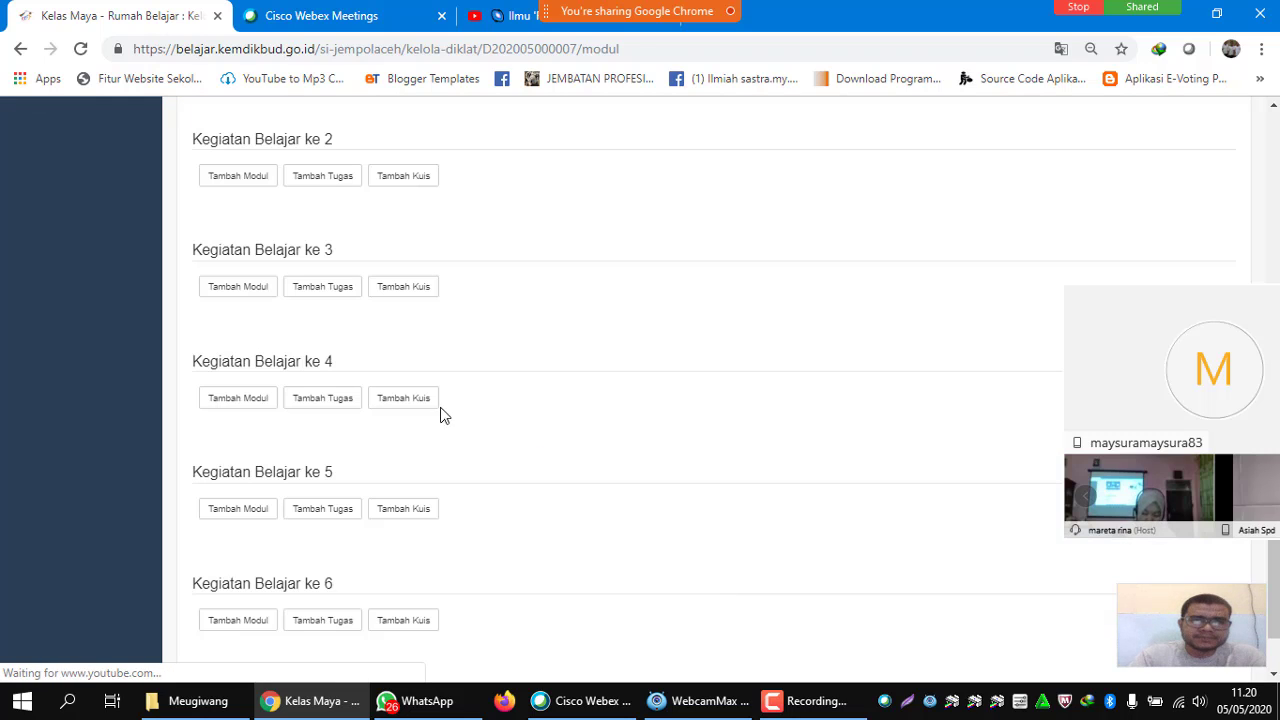
{"action": "scroll", "coordinate": [282, 244], "scroll_direction": "up", "scroll_amount": 4}
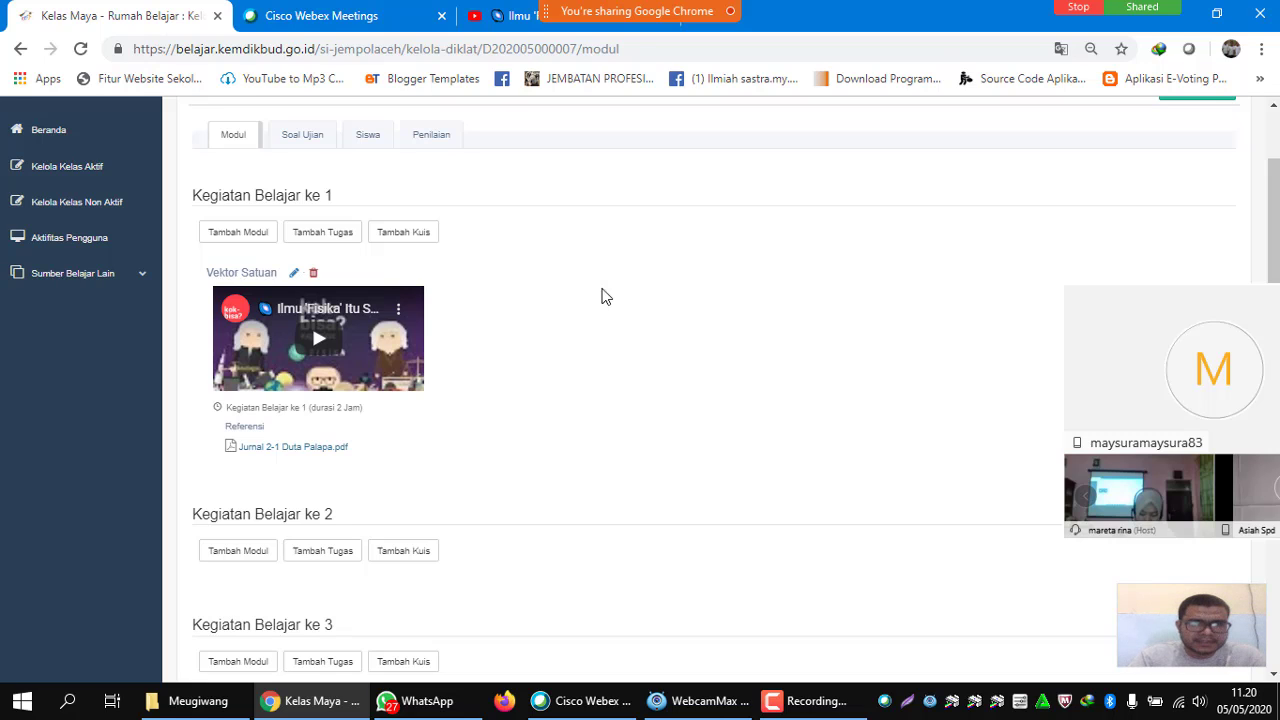
{"action": "scroll", "coordinate": [645, 286], "scroll_direction": "down", "scroll_amount": 3}
{"action": "scroll", "coordinate": [645, 286], "scroll_direction": "up", "scroll_amount": 4}
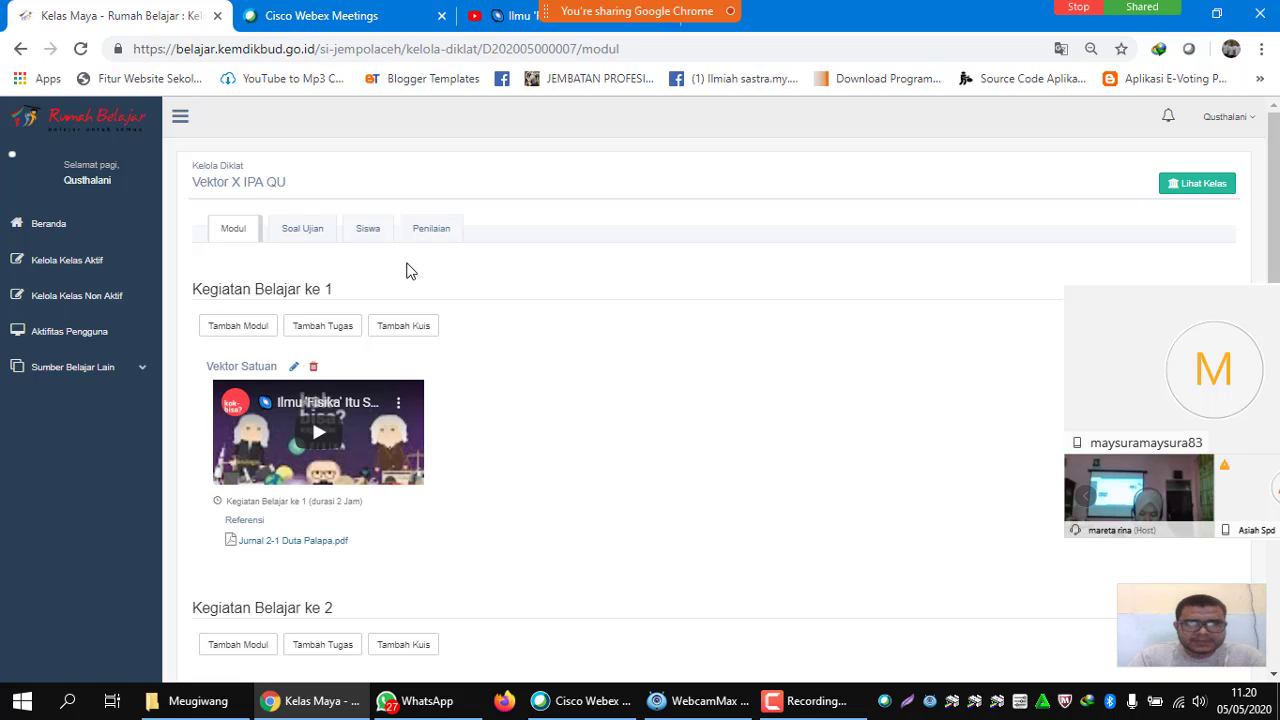
{"action": "scroll", "coordinate": [551, 303], "scroll_direction": "down", "scroll_amount": 1}
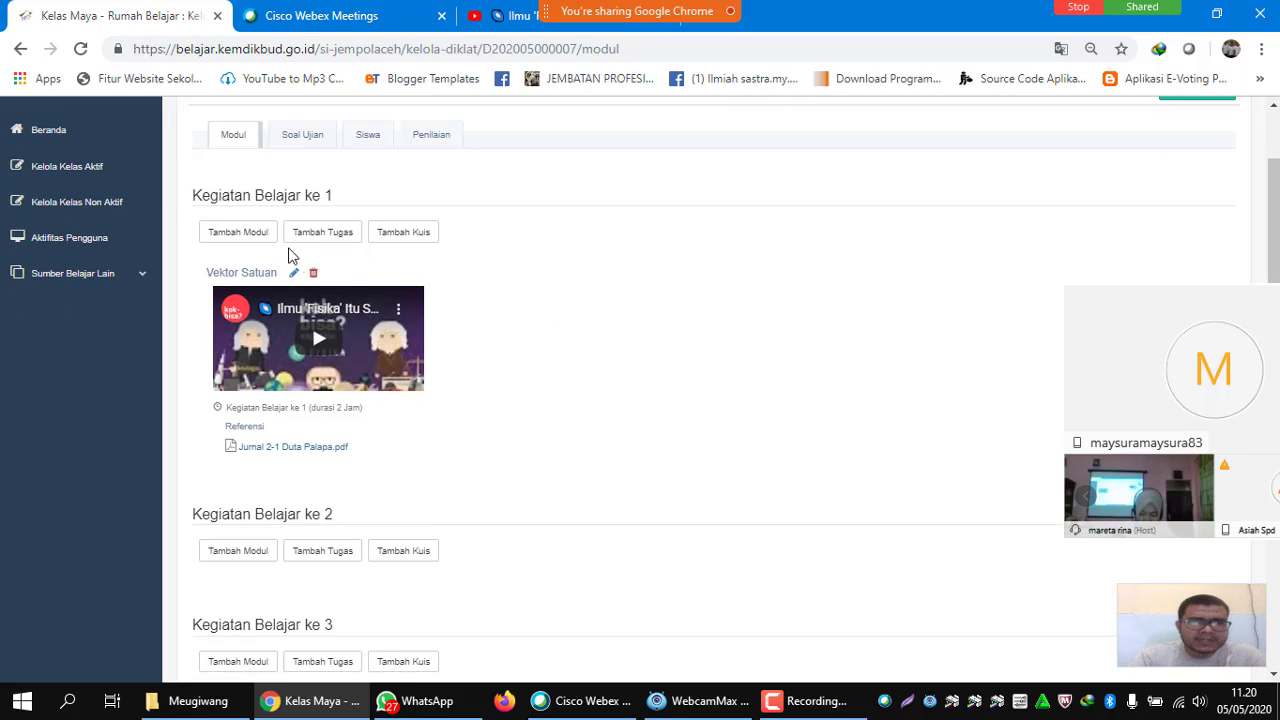
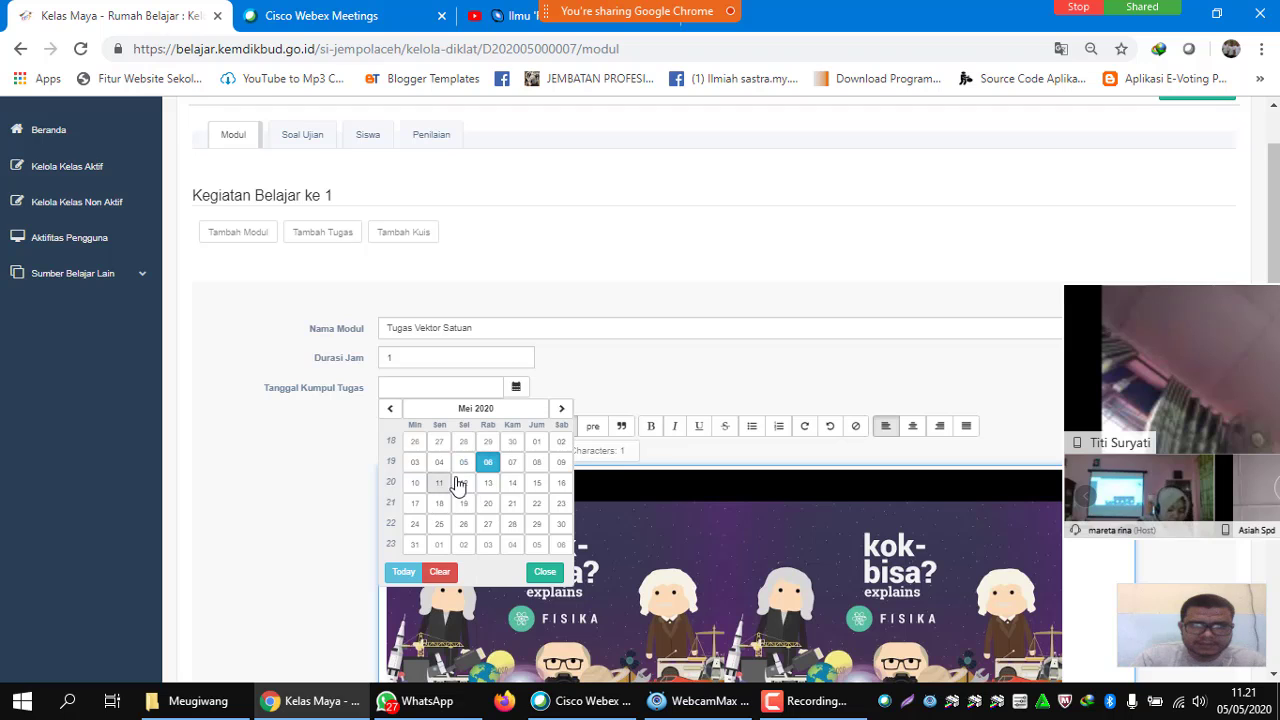
- Set the due date to 13 May 2020 and save the Tugas Vektor Satuan assignment
{"action": "left_click", "coordinate": [488, 482]}
{"action": "mouse_move", "coordinate": [330, 660]}
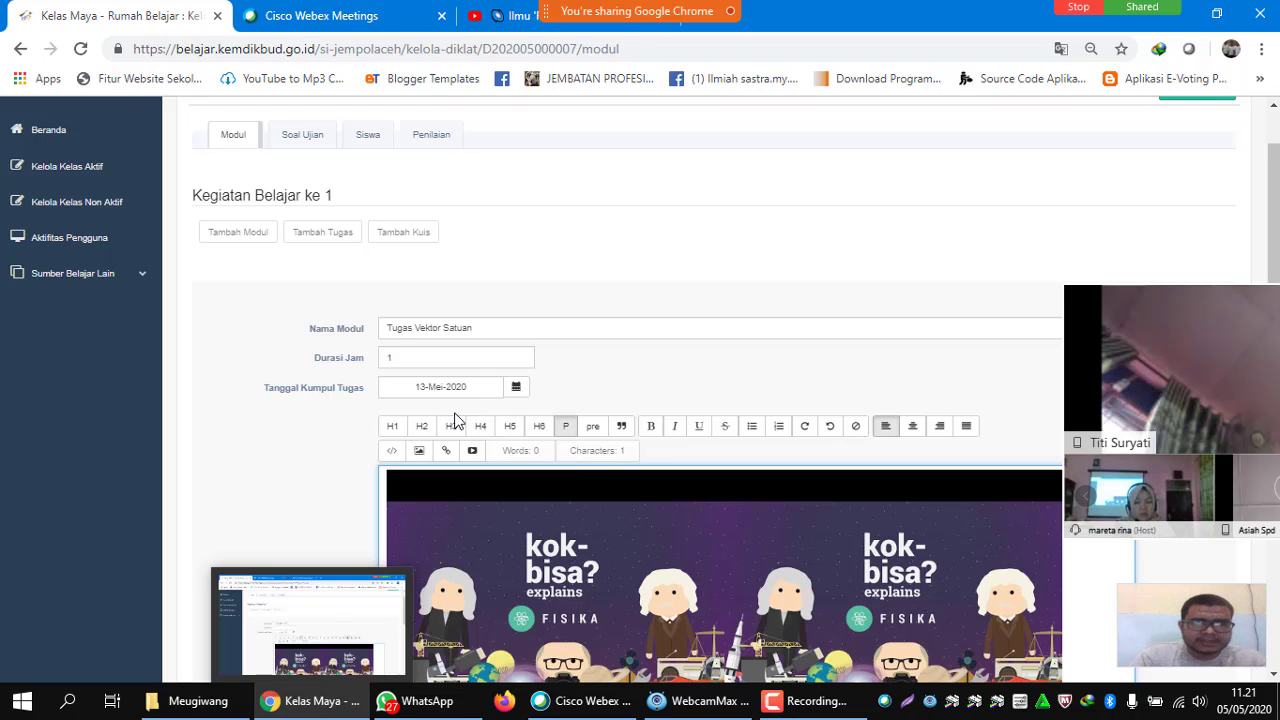
{"action": "scroll", "coordinate": [795, 379], "scroll_direction": "down", "scroll_amount": 4}
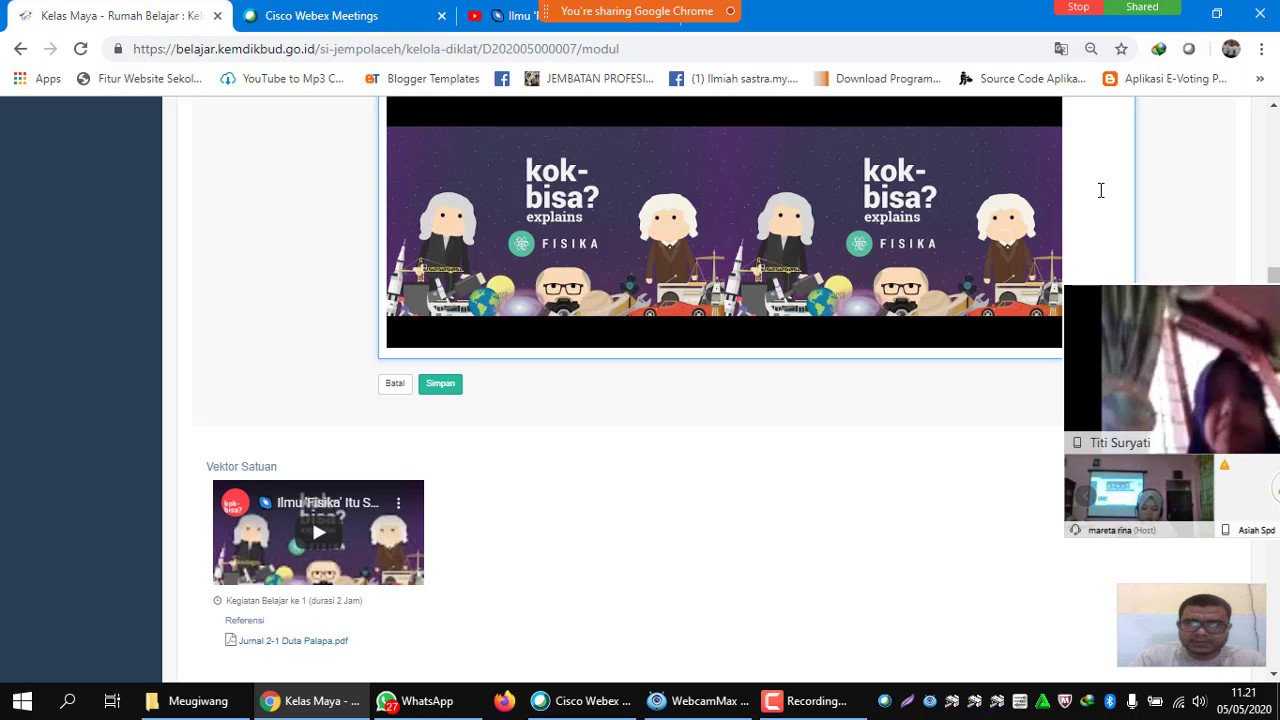
{"action": "scroll", "coordinate": [1080, 240], "scroll_direction": "up", "scroll_amount": 1}
{"action": "left_click", "coordinate": [431, 480]}
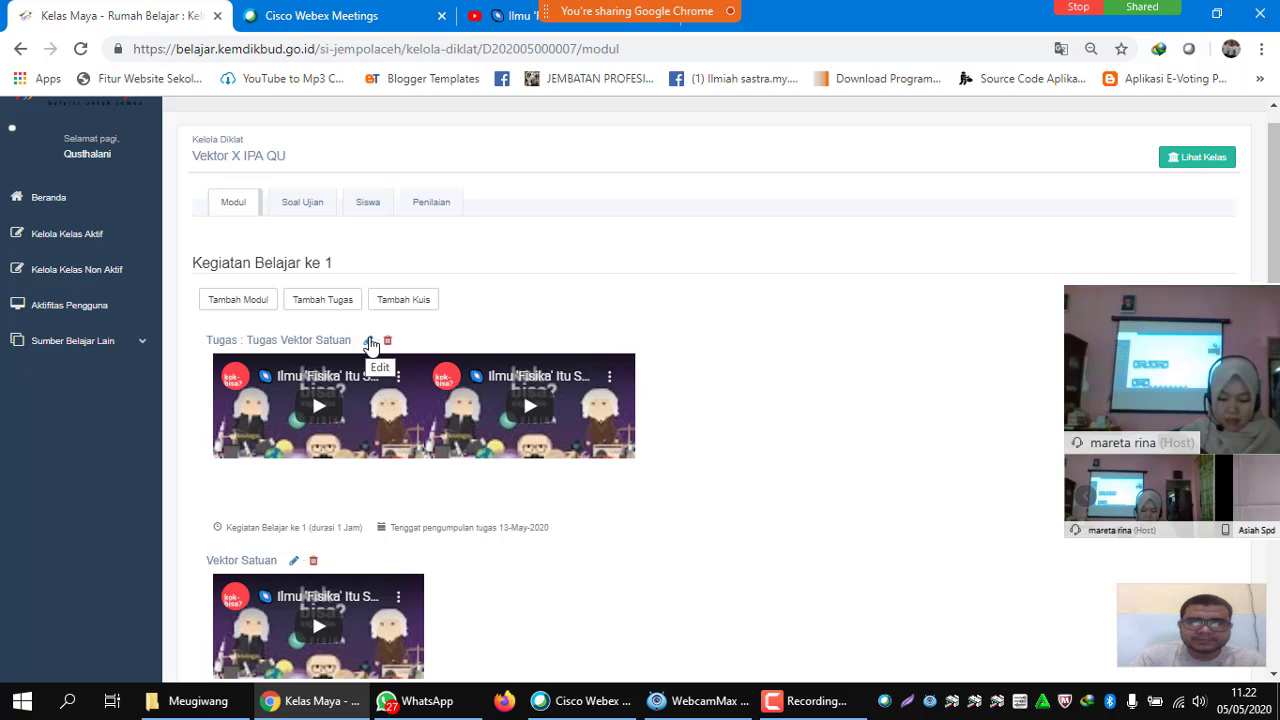
- Reopen Tugas Vektor Satuan and delete the embedded video from its description
{"action": "left_click", "coordinate": [386, 345]}
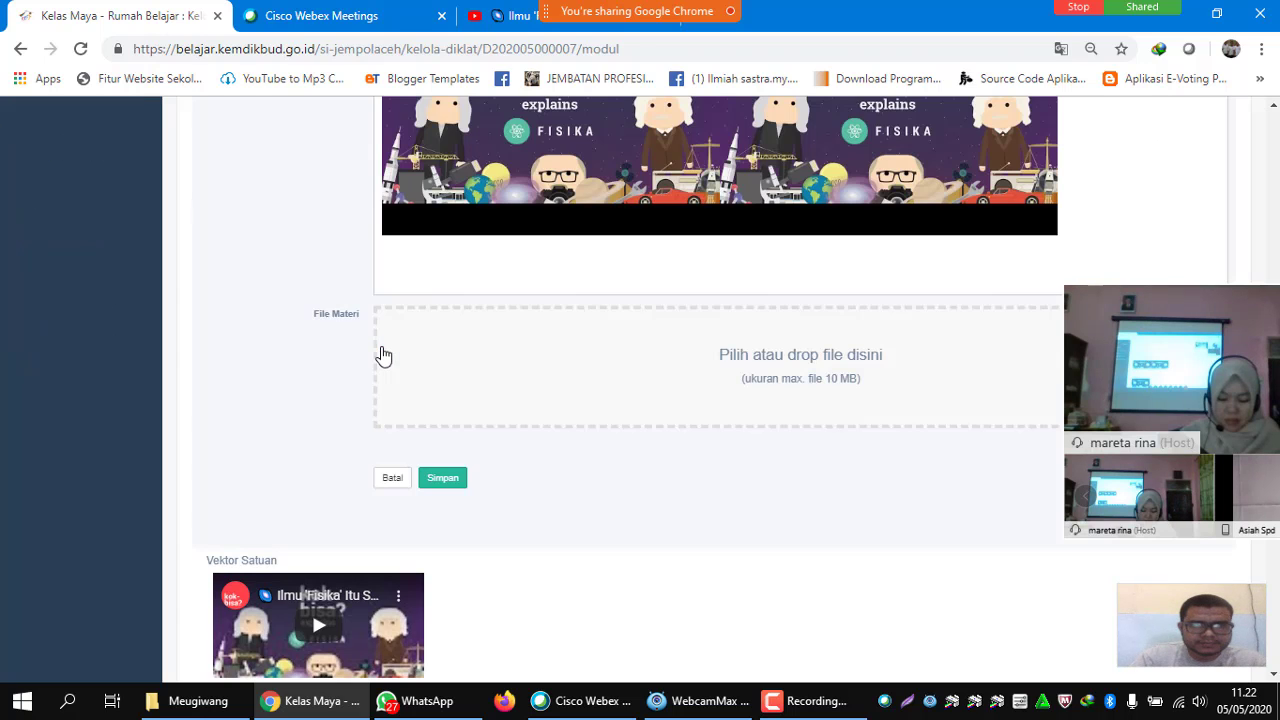
{"action": "scroll", "coordinate": [765, 372], "scroll_direction": "up", "scroll_amount": 3}
{"action": "scroll", "coordinate": [957, 346], "scroll_direction": "down", "scroll_amount": 2}
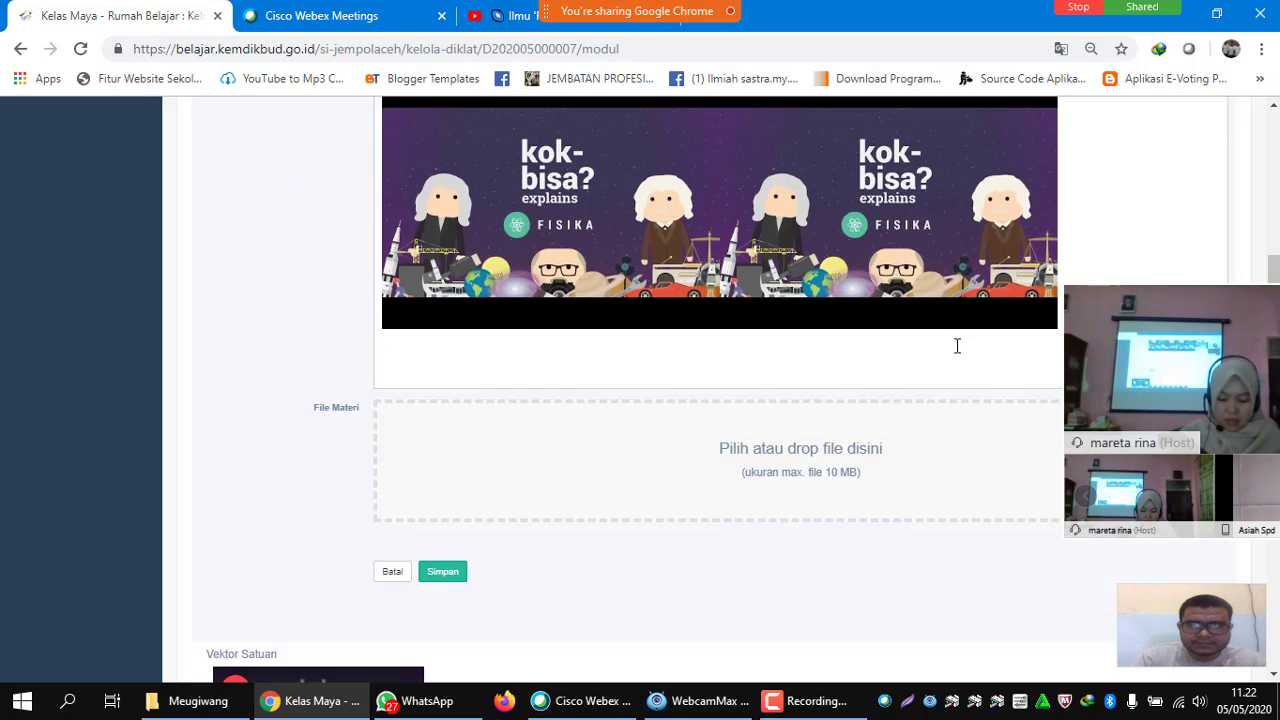
{"action": "left_click", "coordinate": [1114, 186]}
{"action": "scroll", "coordinate": [1111, 186], "scroll_direction": "up", "scroll_amount": 1}
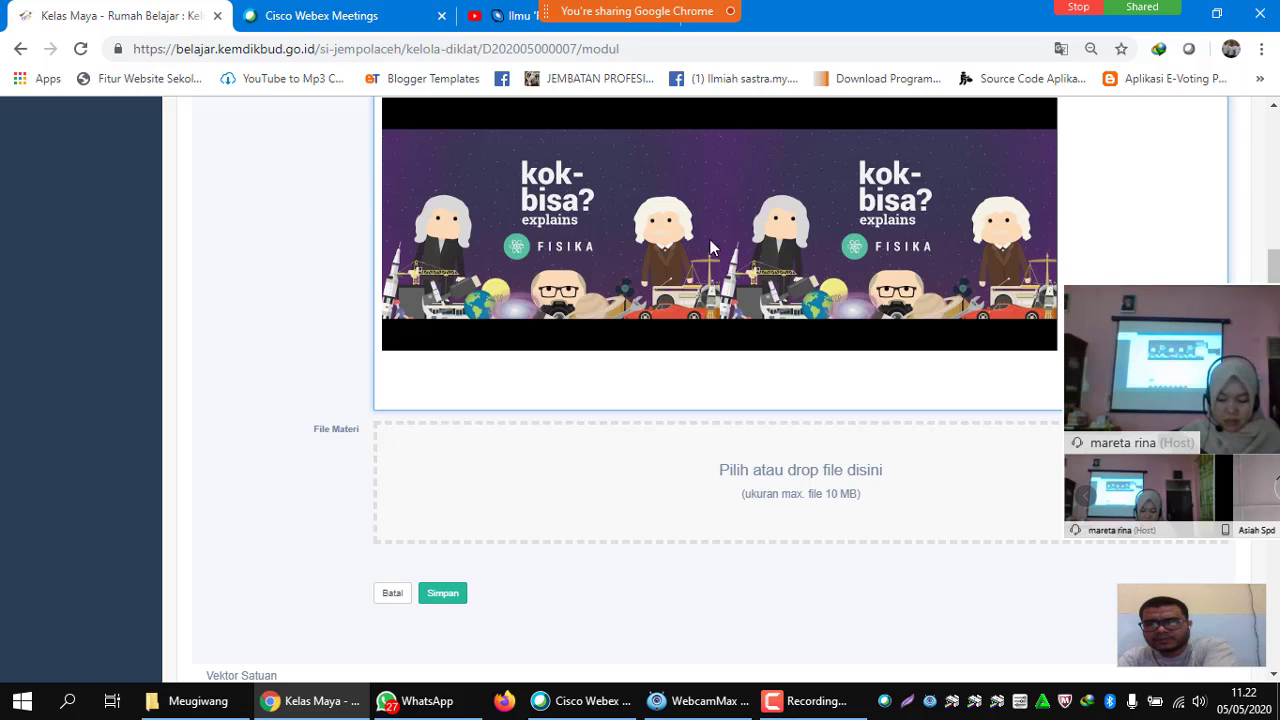
{"action": "scroll", "coordinate": [955, 210], "scroll_direction": "up", "scroll_amount": 4}
{"action": "scroll", "coordinate": [923, 240], "scroll_direction": "down", "scroll_amount": 3}
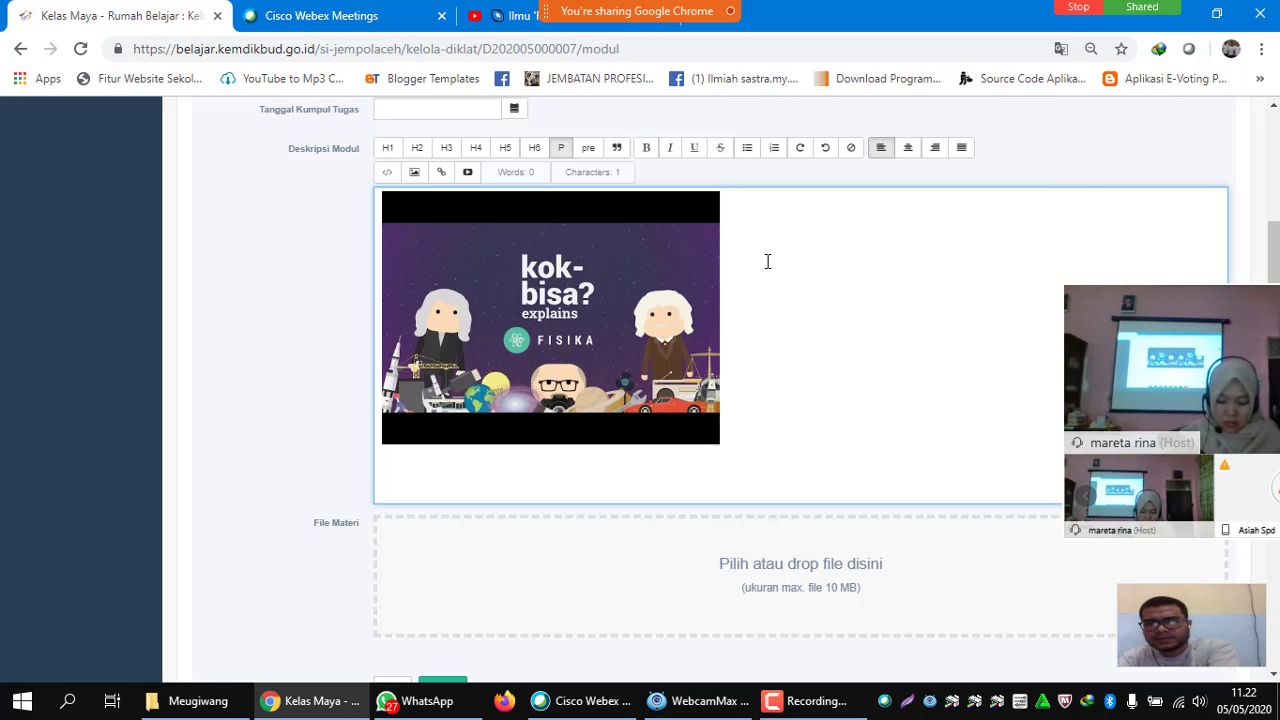
{"action": "key", "text": "BackSpace"}
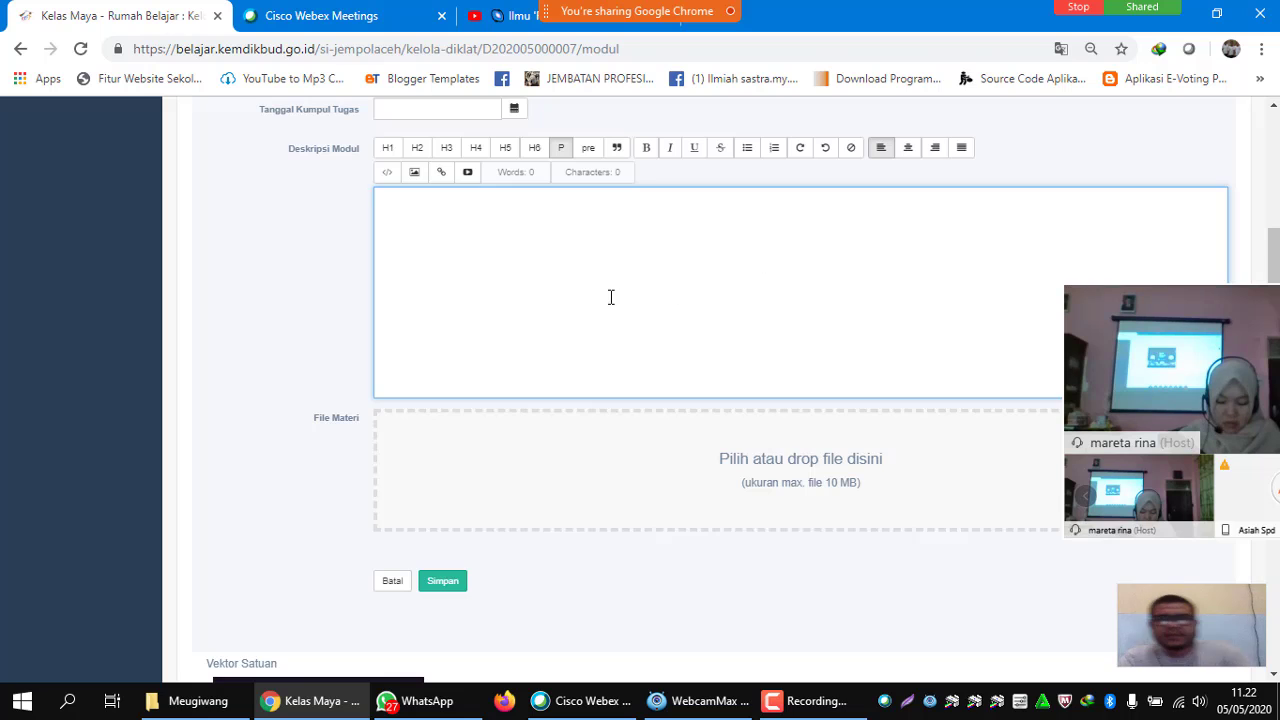
- Pick 13 May 2020 again as the assignment's due date
{"action": "scroll", "coordinate": [617, 305], "scroll_direction": "down", "scroll_amount": 2}
{"action": "scroll", "coordinate": [623, 314], "scroll_direction": "up", "scroll_amount": 2}
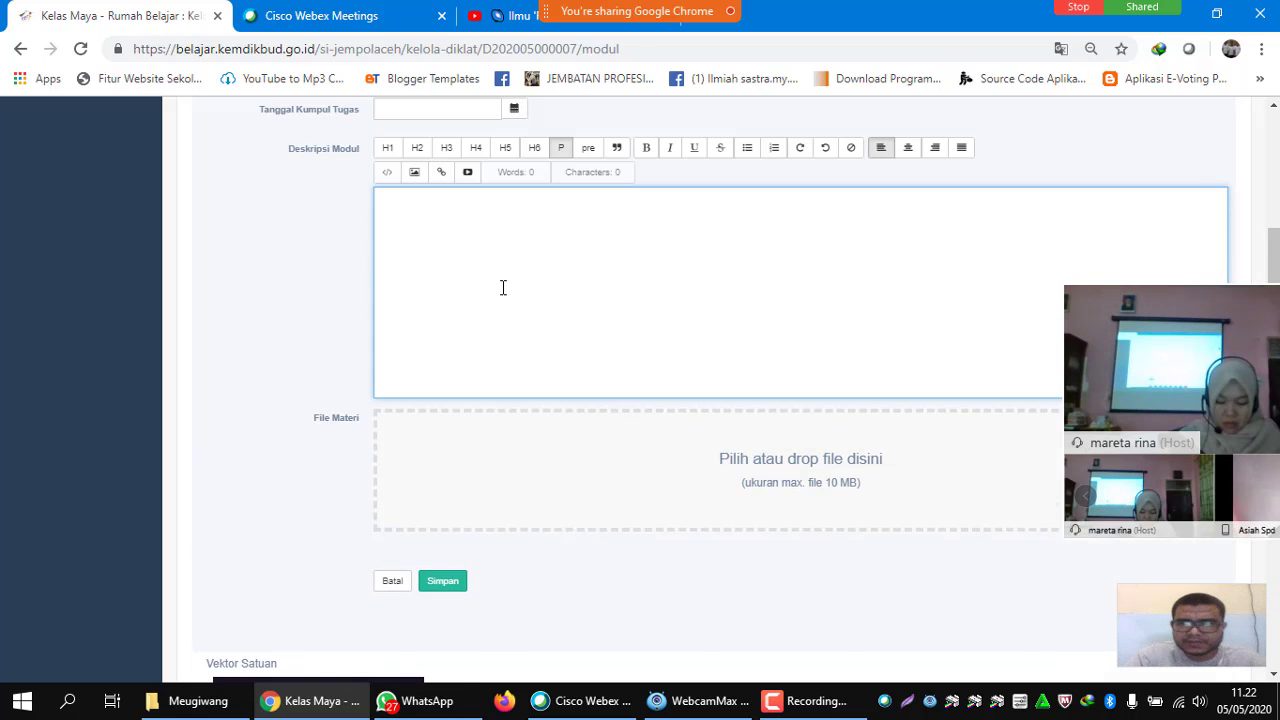
{"action": "scroll", "coordinate": [566, 390], "scroll_direction": "down", "scroll_amount": 1}
{"action": "scroll", "coordinate": [451, 334], "scroll_direction": "up", "scroll_amount": 2}
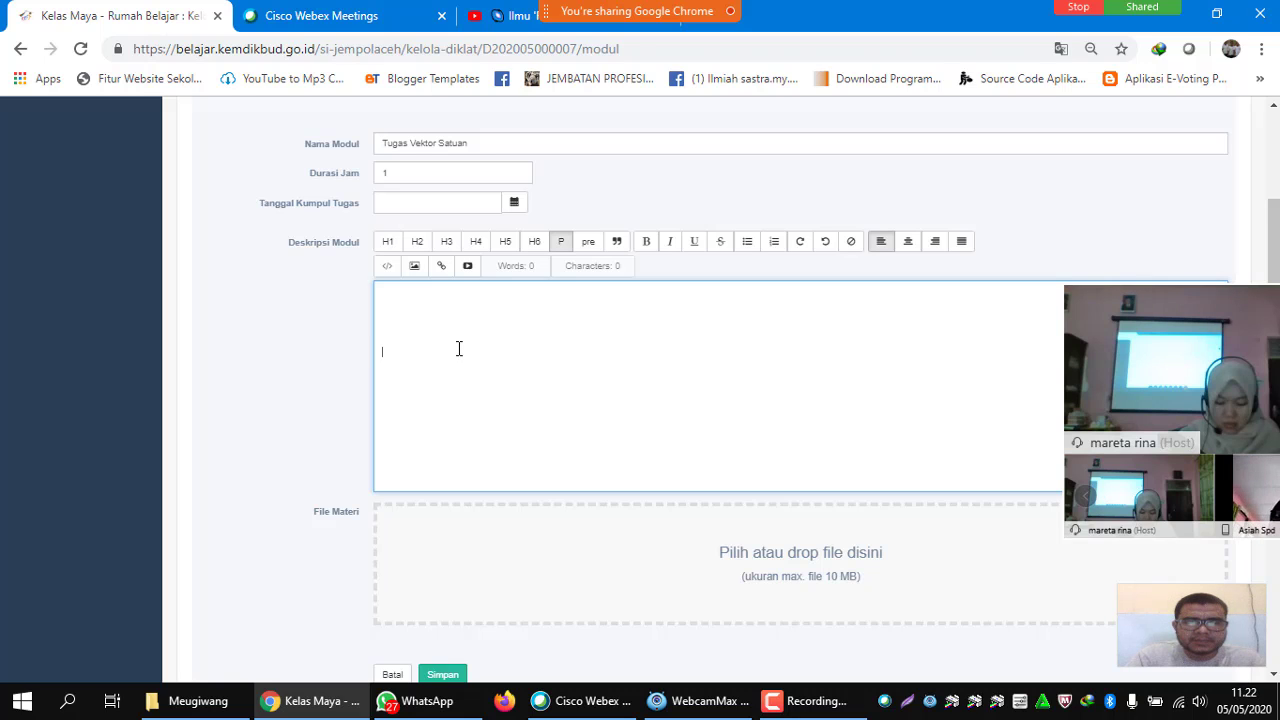
{"action": "scroll", "coordinate": [486, 249], "scroll_direction": "up", "scroll_amount": 1}
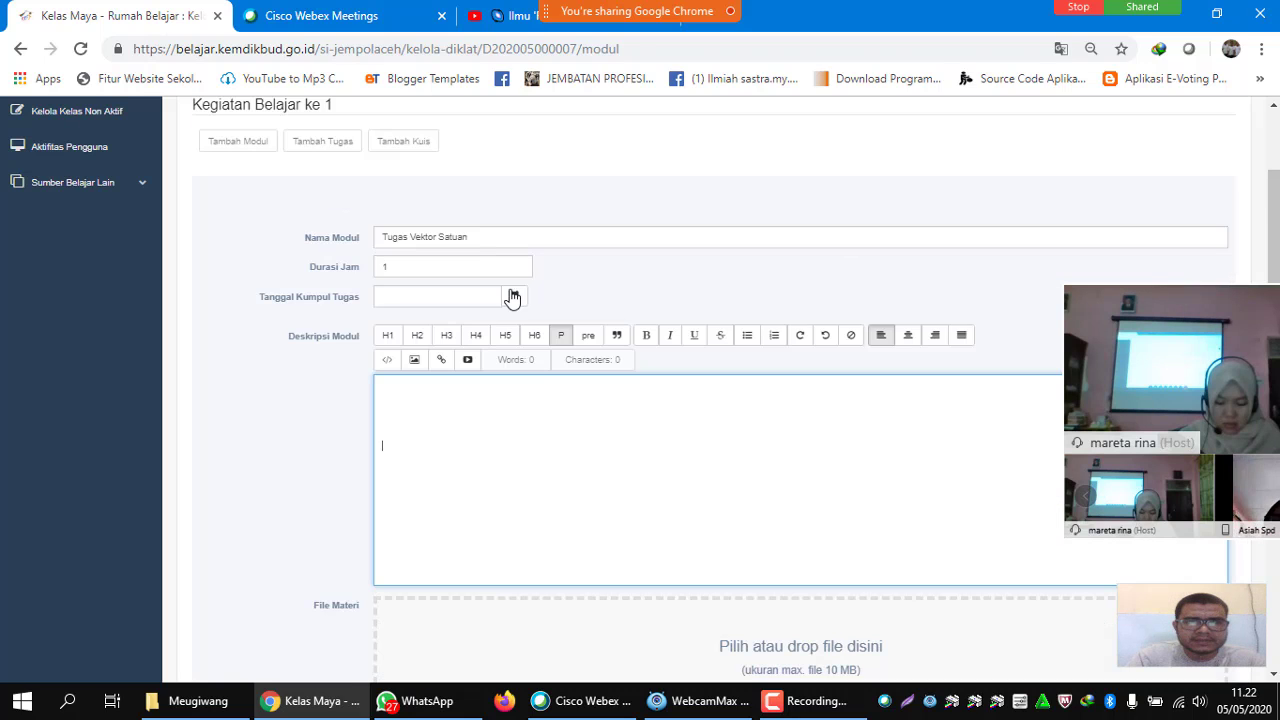
{"action": "left_click", "coordinate": [514, 296]}
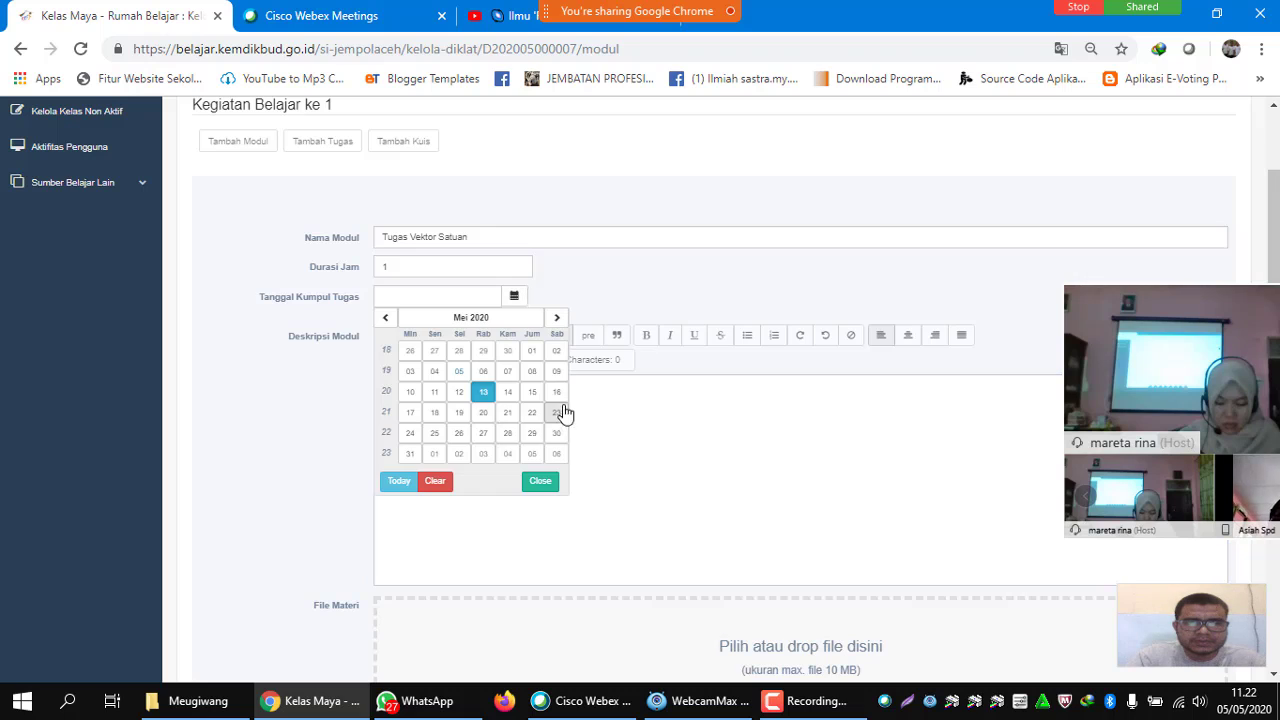
{"action": "left_click", "coordinate": [482, 398]}
{"action": "scroll", "coordinate": [511, 558], "scroll_direction": "down", "scroll_amount": 2}
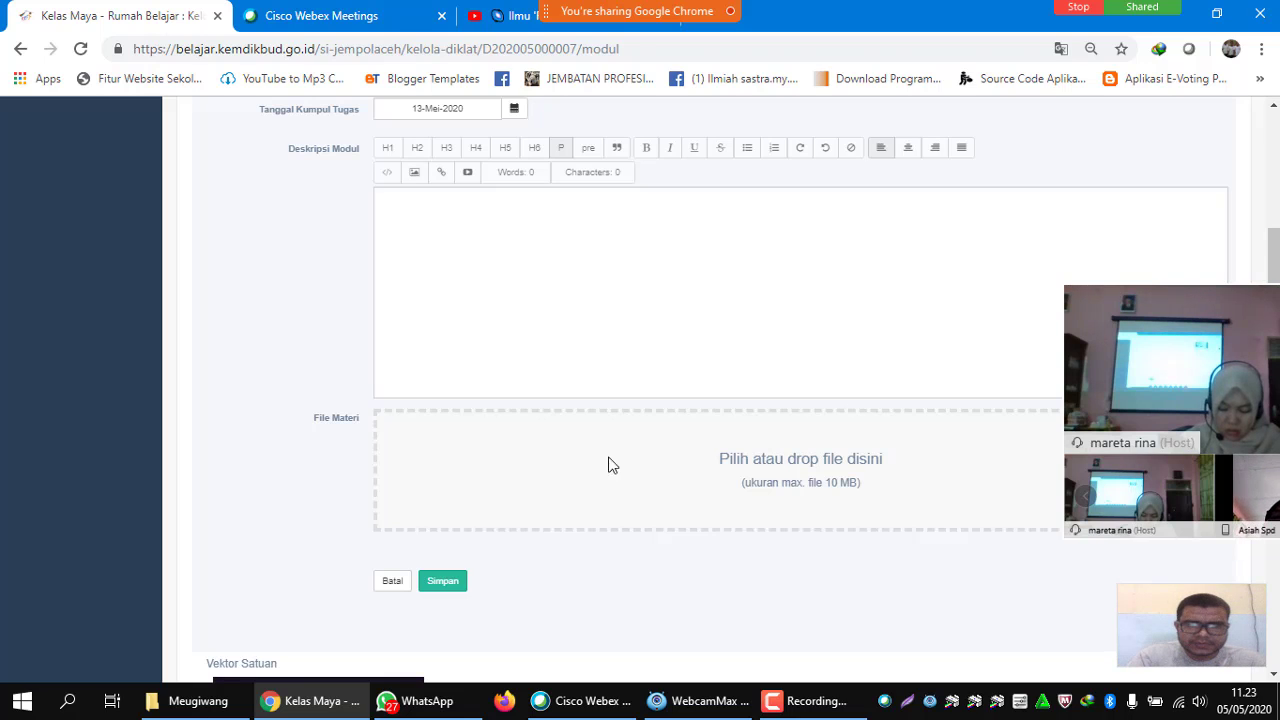
- Upload BAB II.pdf into File Materi and save Tugas Vektor Satuan
{"action": "left_click", "coordinate": [457, 430]}
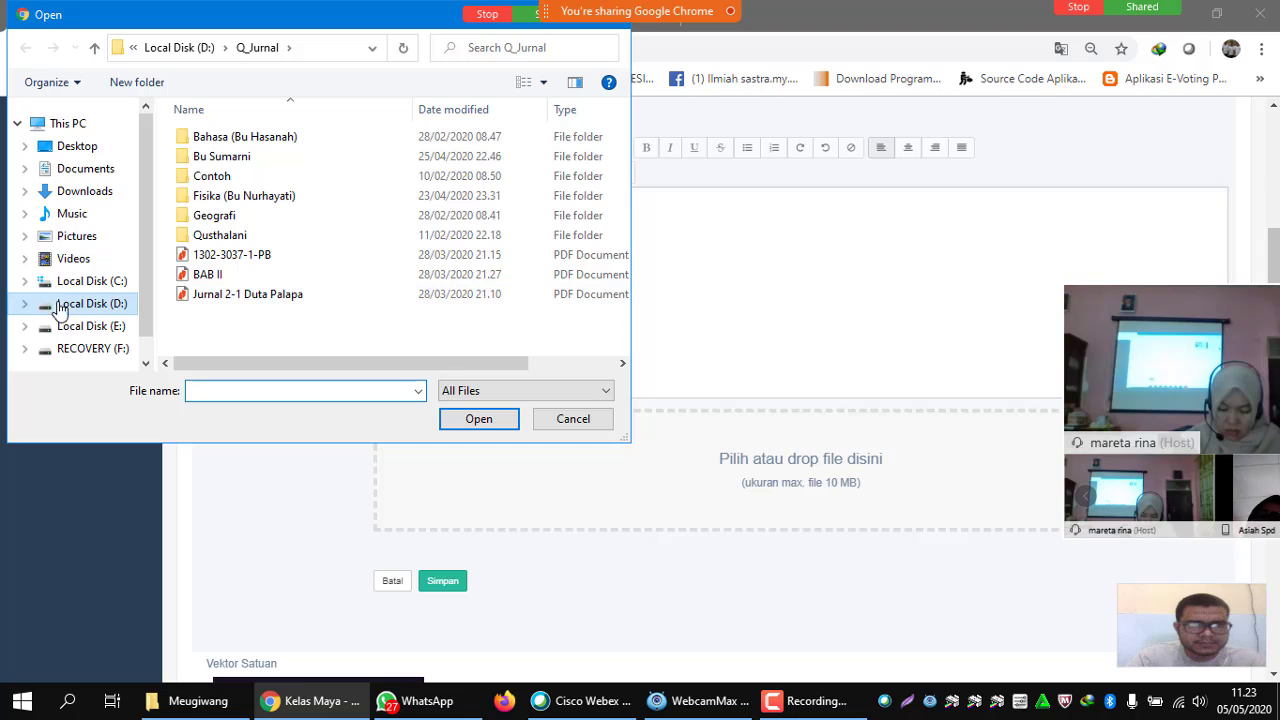
{"action": "left_click_drag", "start_coordinate": [460, 363], "coordinate": [280, 349]}
{"action": "double_click", "coordinate": [238, 272]}
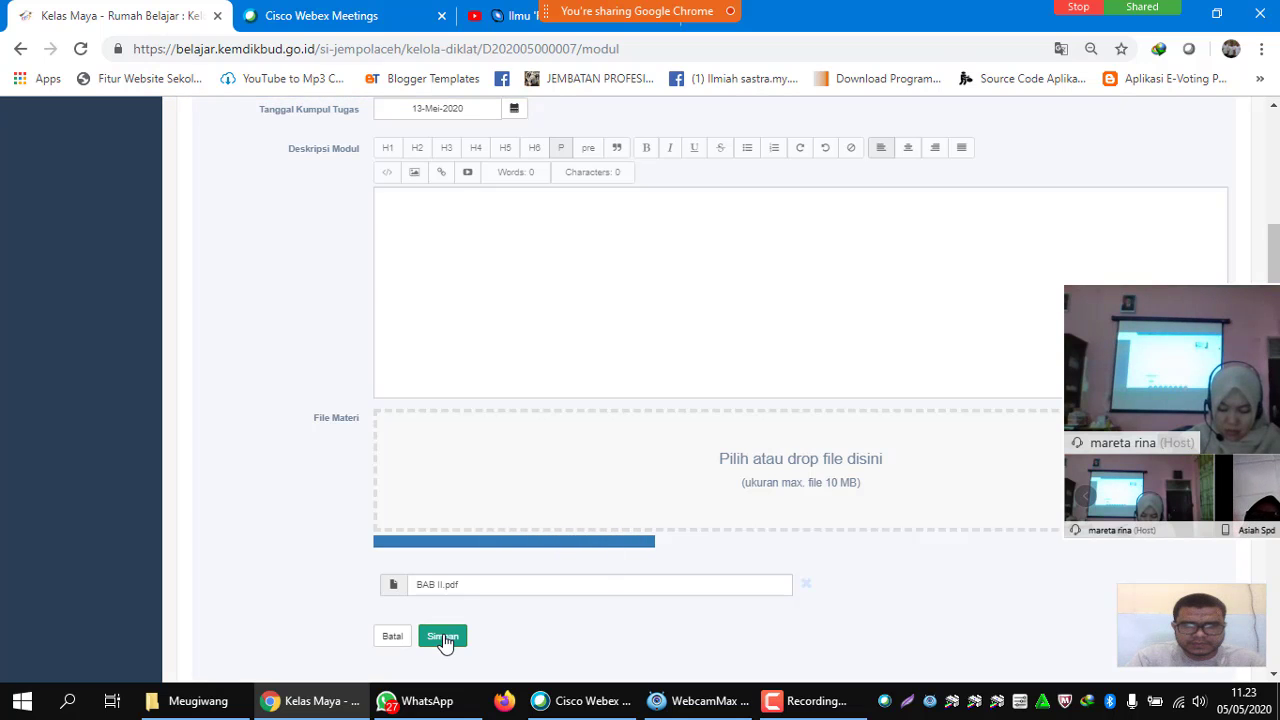
{"action": "left_click", "coordinate": [442, 637]}
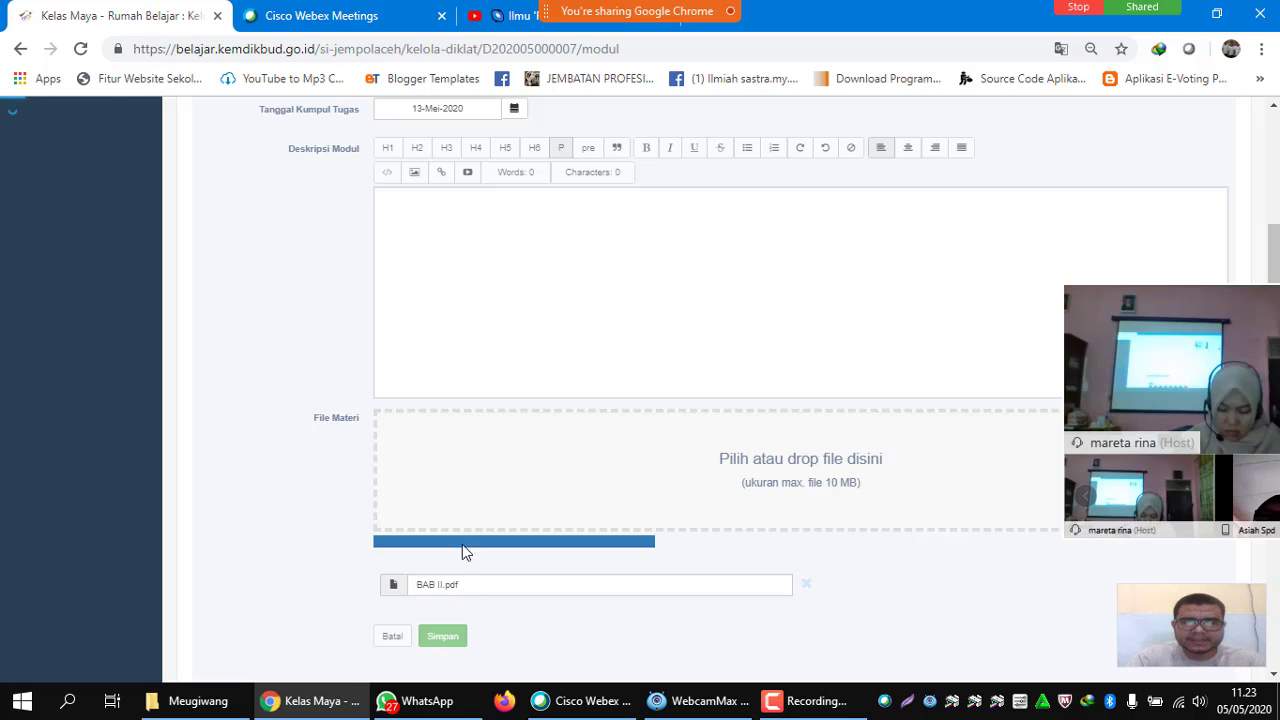
{"action": "scroll", "coordinate": [429, 391], "scroll_direction": "up", "scroll_amount": 2}
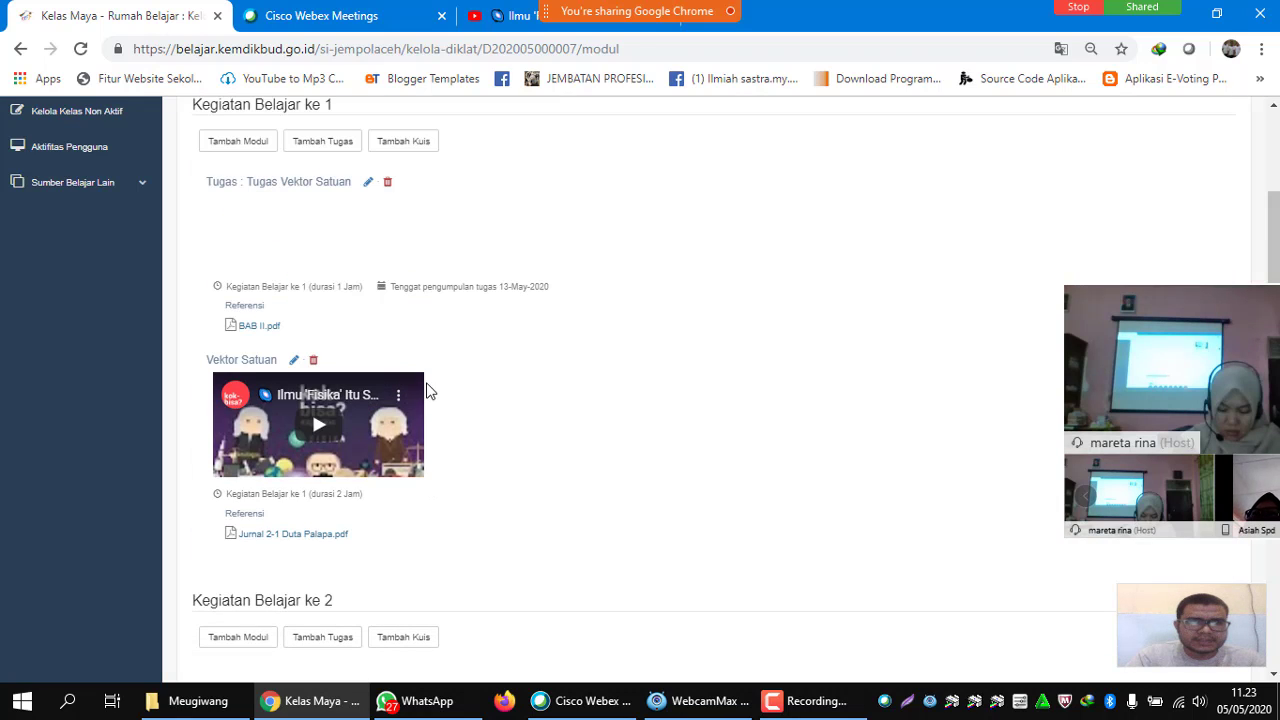
- Add a new quiz to Kegiatan Belajar ke 1 and save it
{"action": "scroll", "coordinate": [429, 391], "scroll_direction": "up", "scroll_amount": 1}
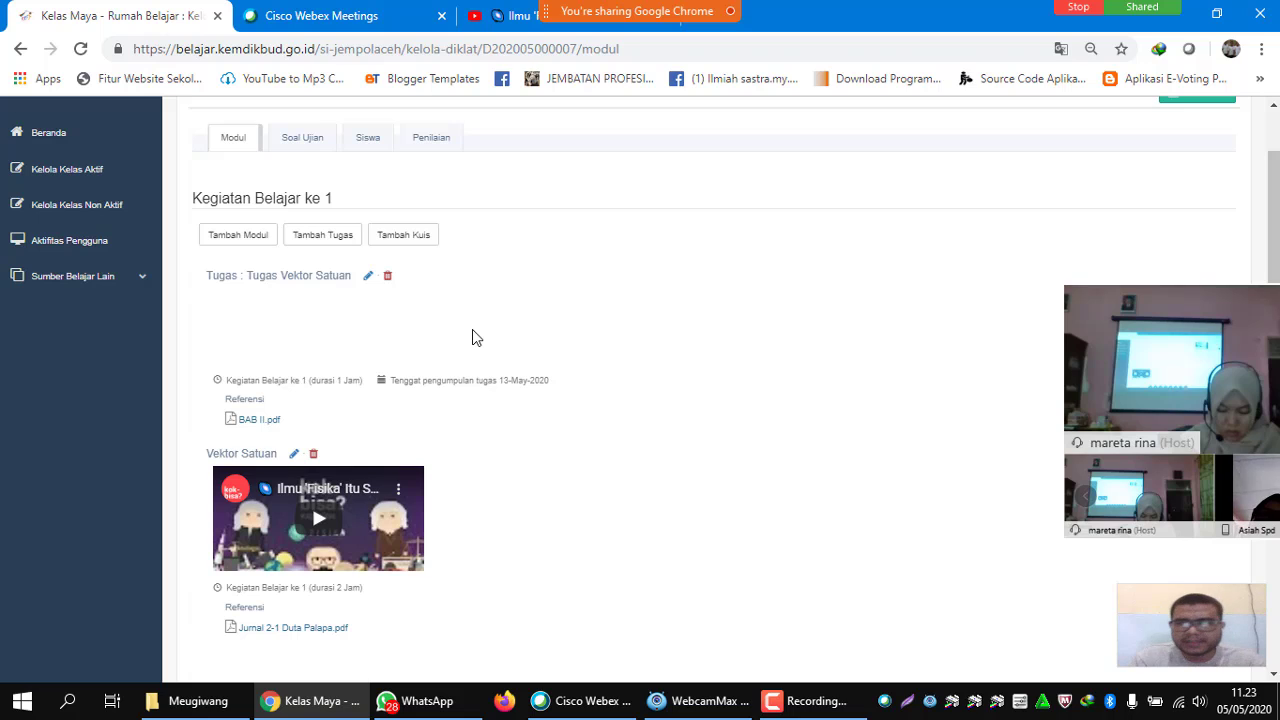
{"action": "scroll", "coordinate": [471, 331], "scroll_direction": "down", "scroll_amount": 5}
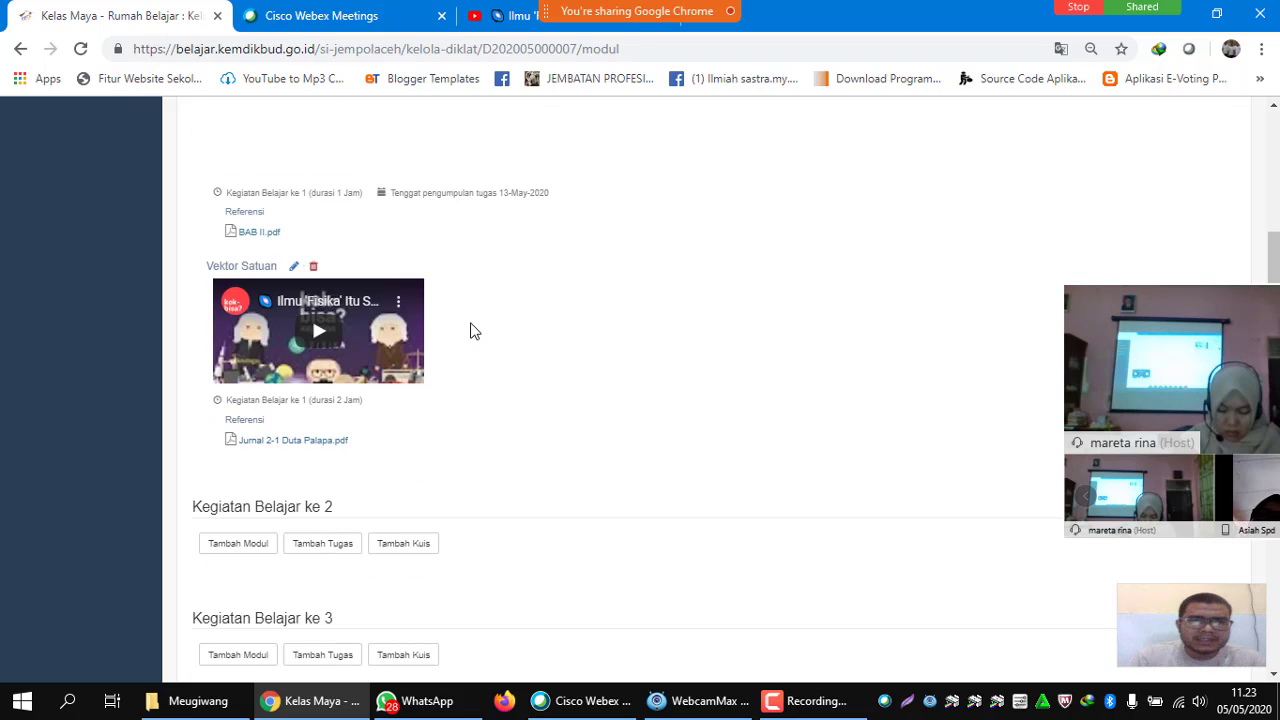
{"action": "scroll", "coordinate": [466, 328], "scroll_direction": "up", "scroll_amount": 7}
{"action": "left_click", "coordinate": [412, 329]}
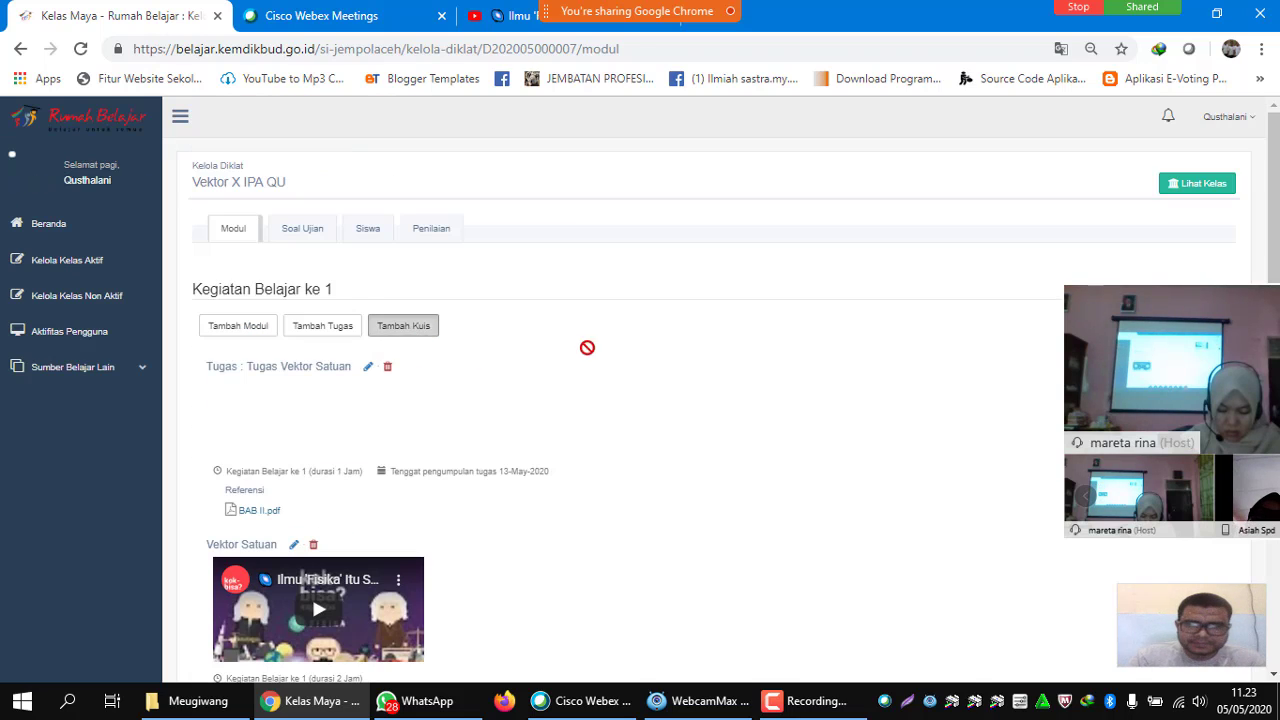
{"action": "scroll", "coordinate": [700, 345], "scroll_direction": "down", "scroll_amount": 1}
{"action": "scroll", "coordinate": [731, 342], "scroll_direction": "down", "scroll_amount": 5}
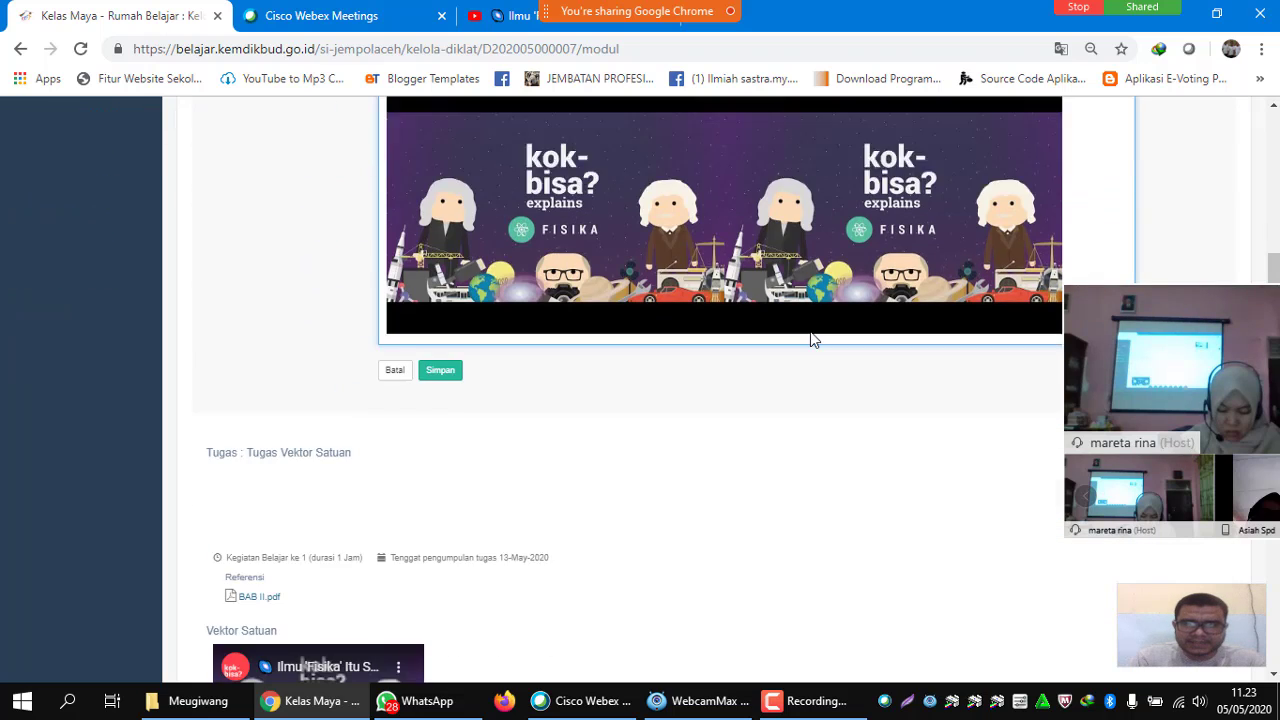
{"action": "scroll", "coordinate": [1042, 263], "scroll_direction": "up", "scroll_amount": 2}
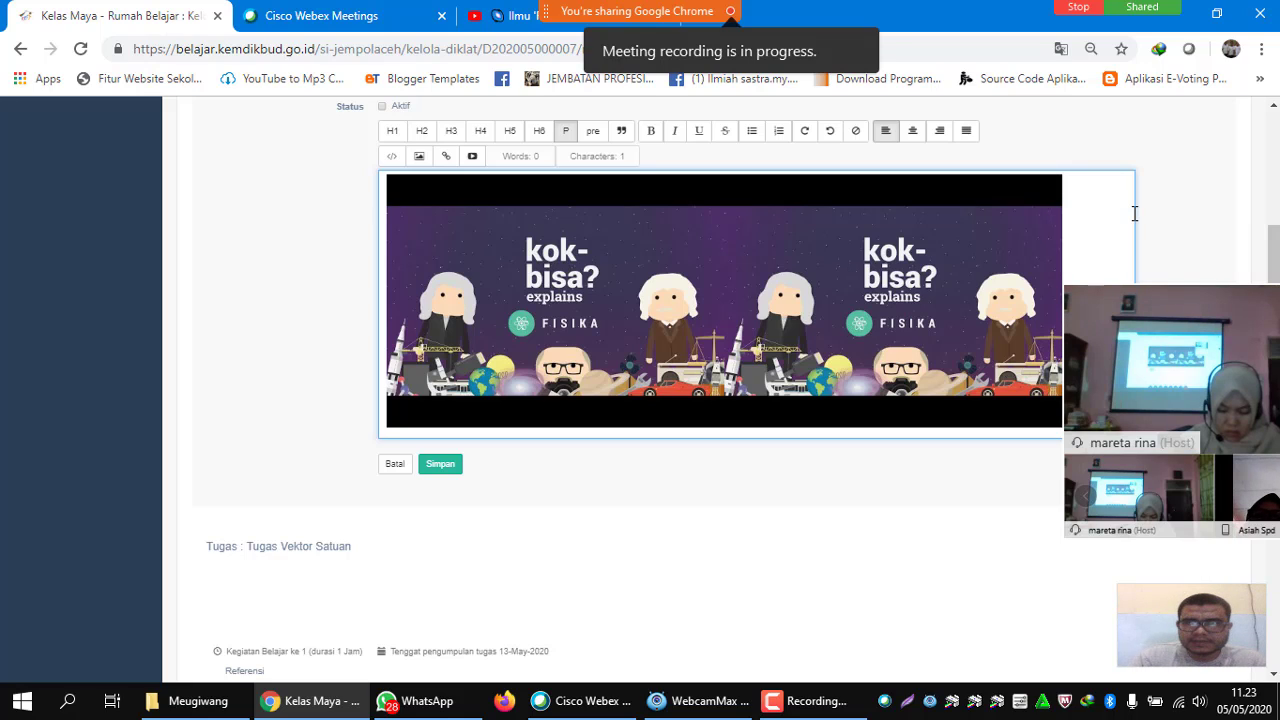
{"action": "left_click", "coordinate": [432, 466]}
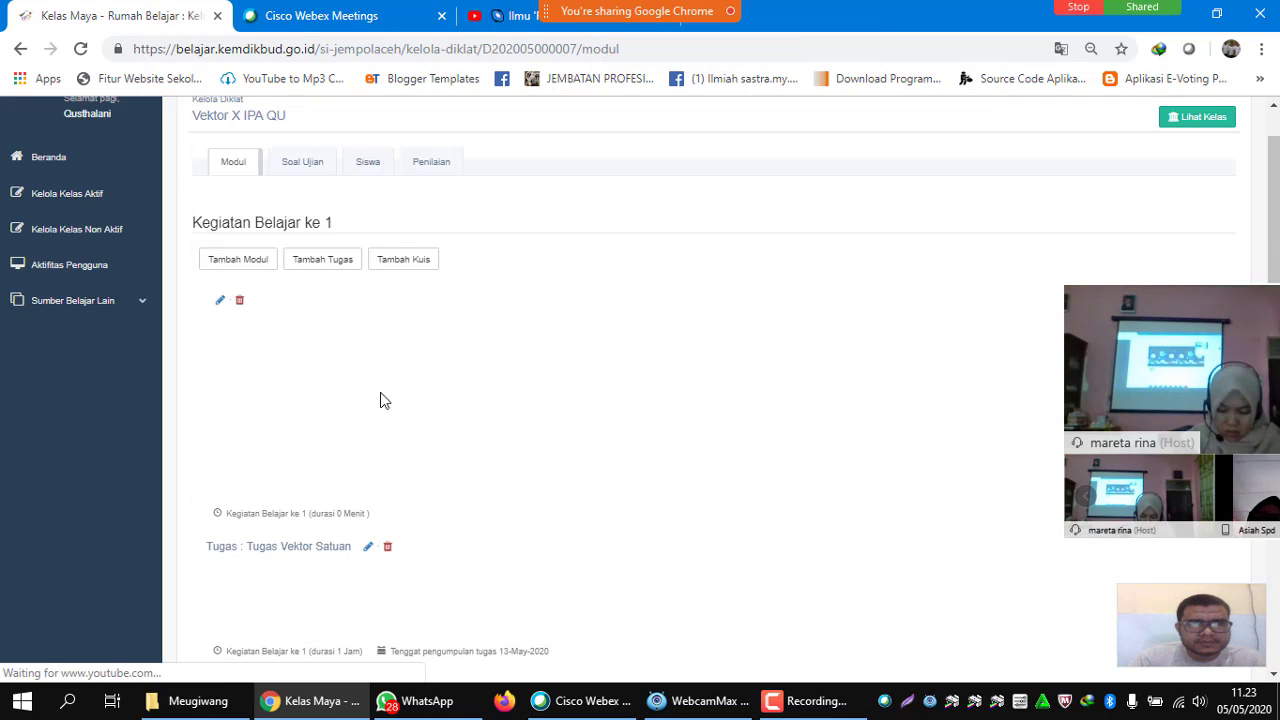
- Reopen the new quiz and delete the video from its description
{"action": "left_click", "coordinate": [220, 300]}
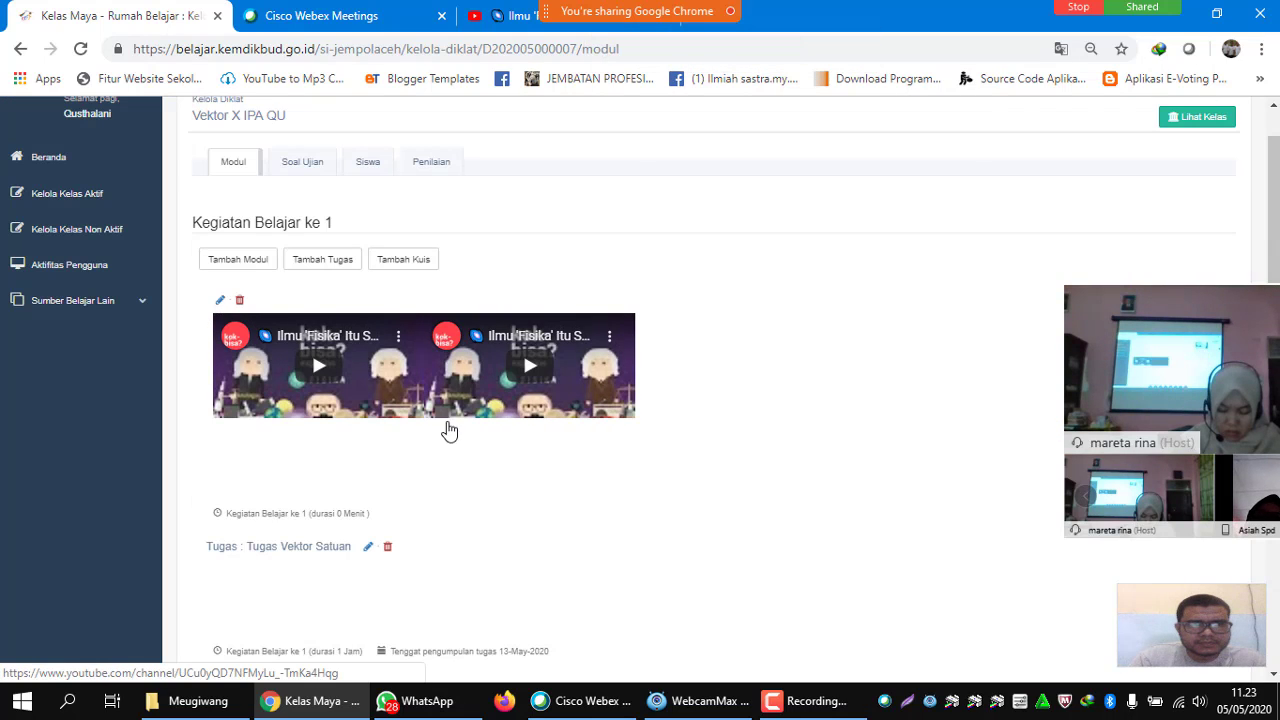
{"action": "scroll", "coordinate": [1142, 175], "scroll_direction": "up", "scroll_amount": 1}
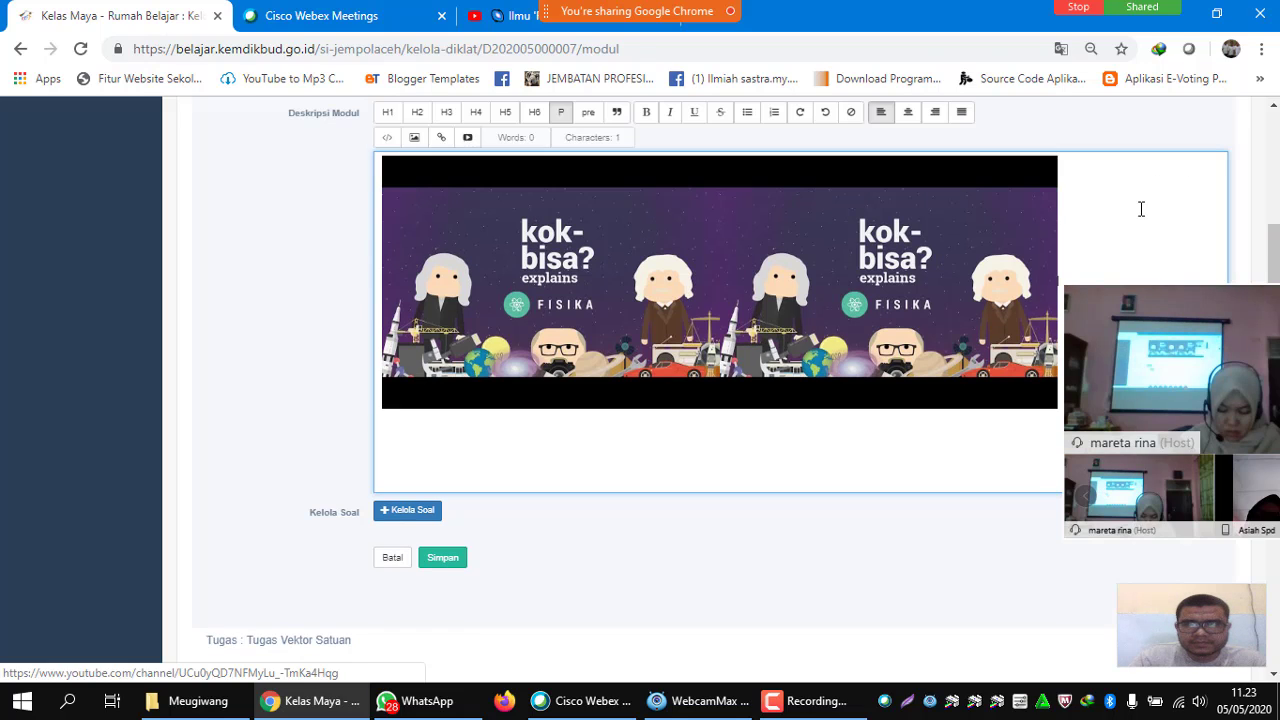
{"action": "key", "text": "BackSpace"}
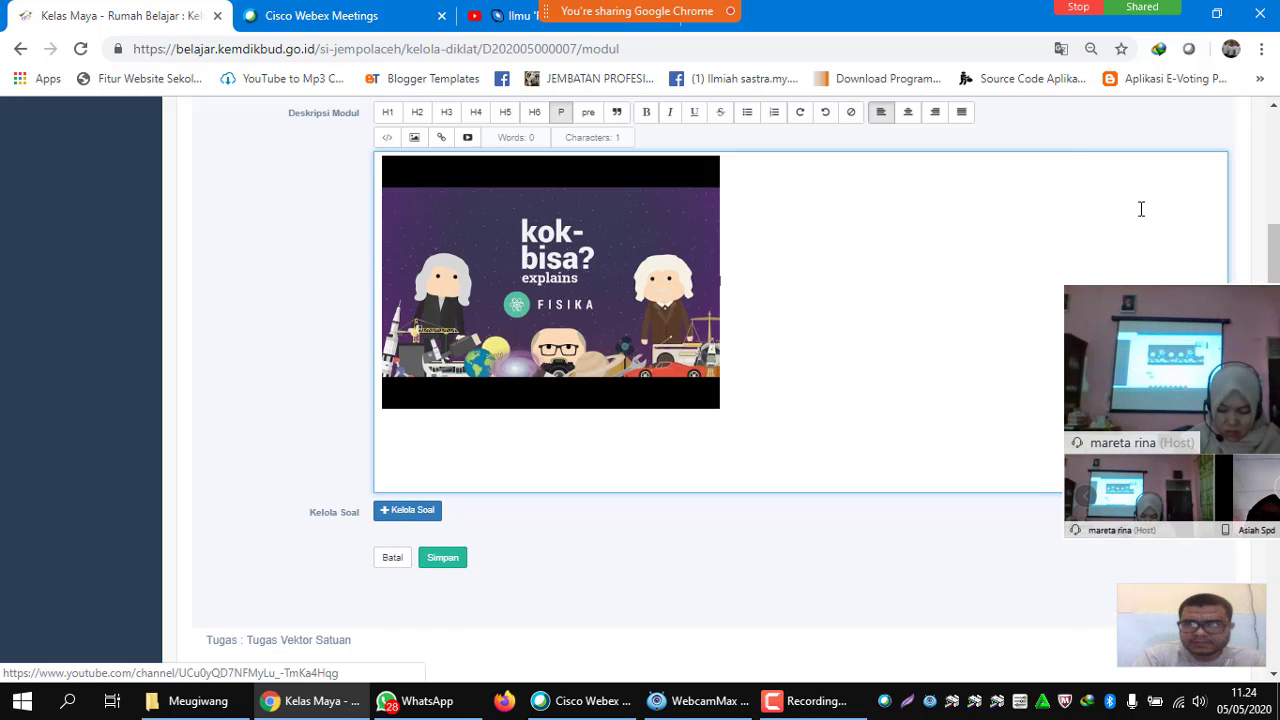
- Name the quiz 'Kuis Vektor'
{"action": "scroll", "coordinate": [594, 221], "scroll_direction": "up", "scroll_amount": 3}
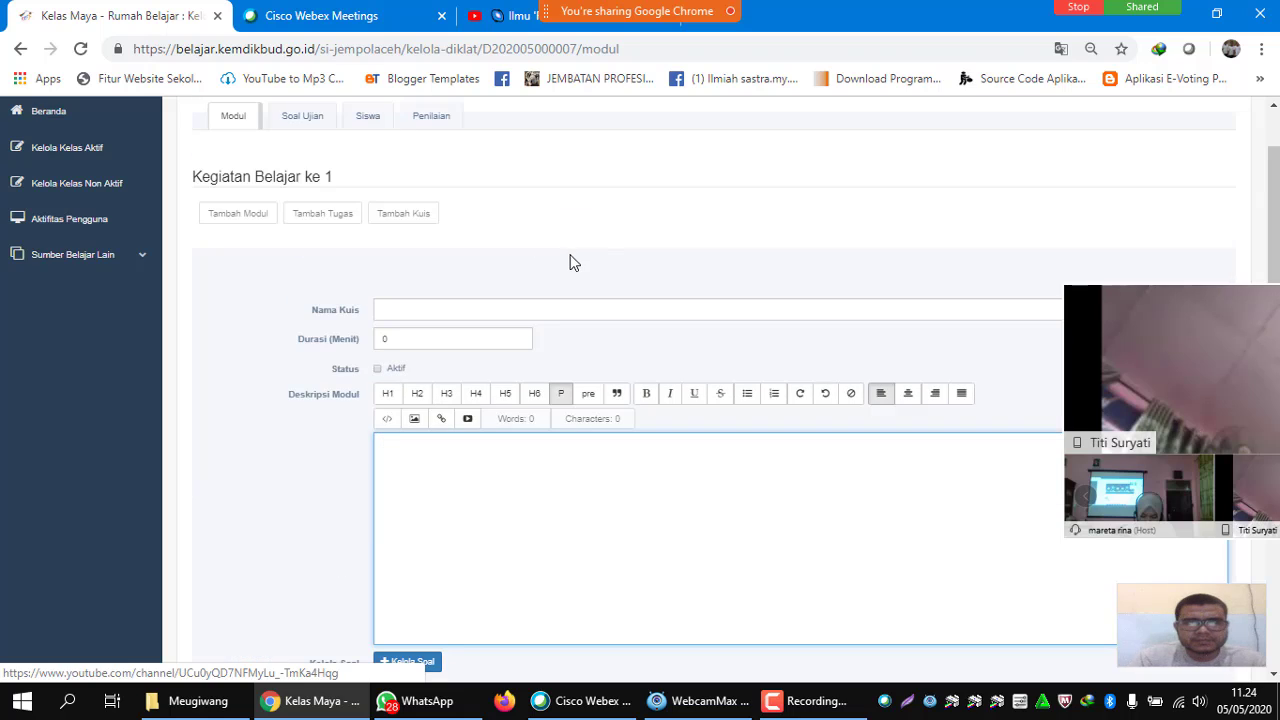
{"action": "type", "text": "Kuis"}
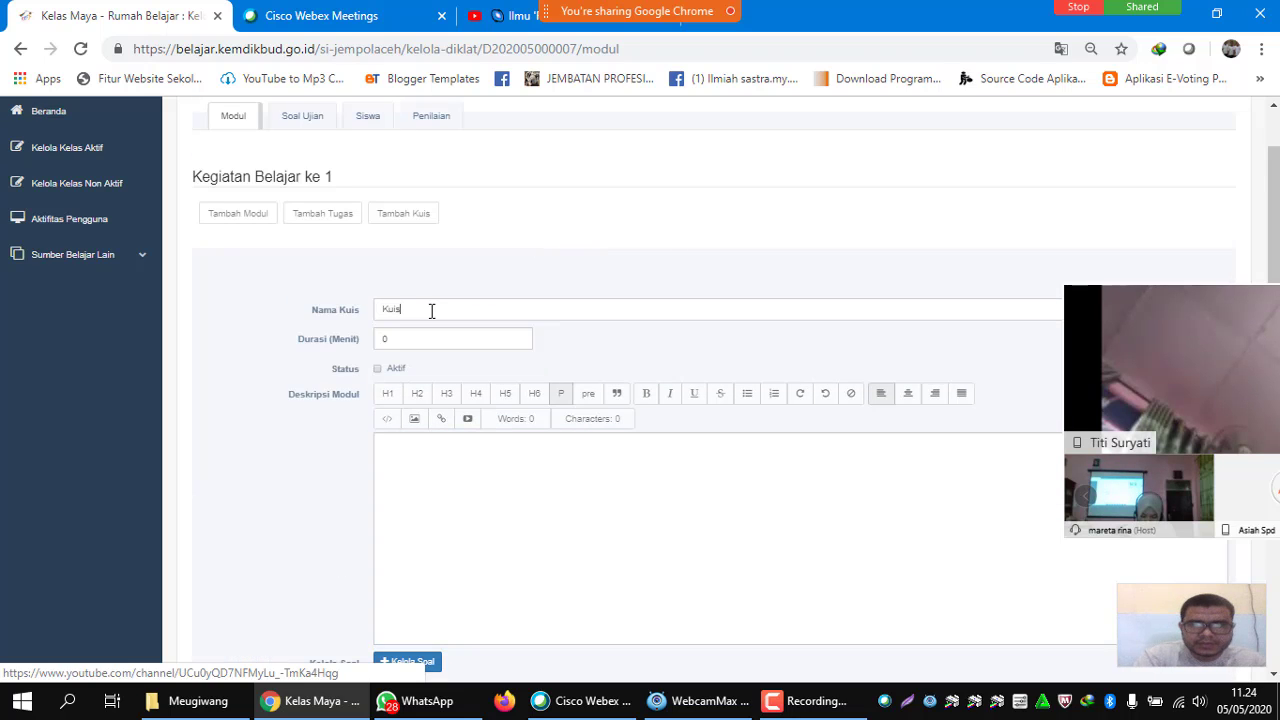
{"action": "type", "text": " Veky"}
{"action": "key", "text": "BackSpace"}
{"action": "type", "text": "tor"}
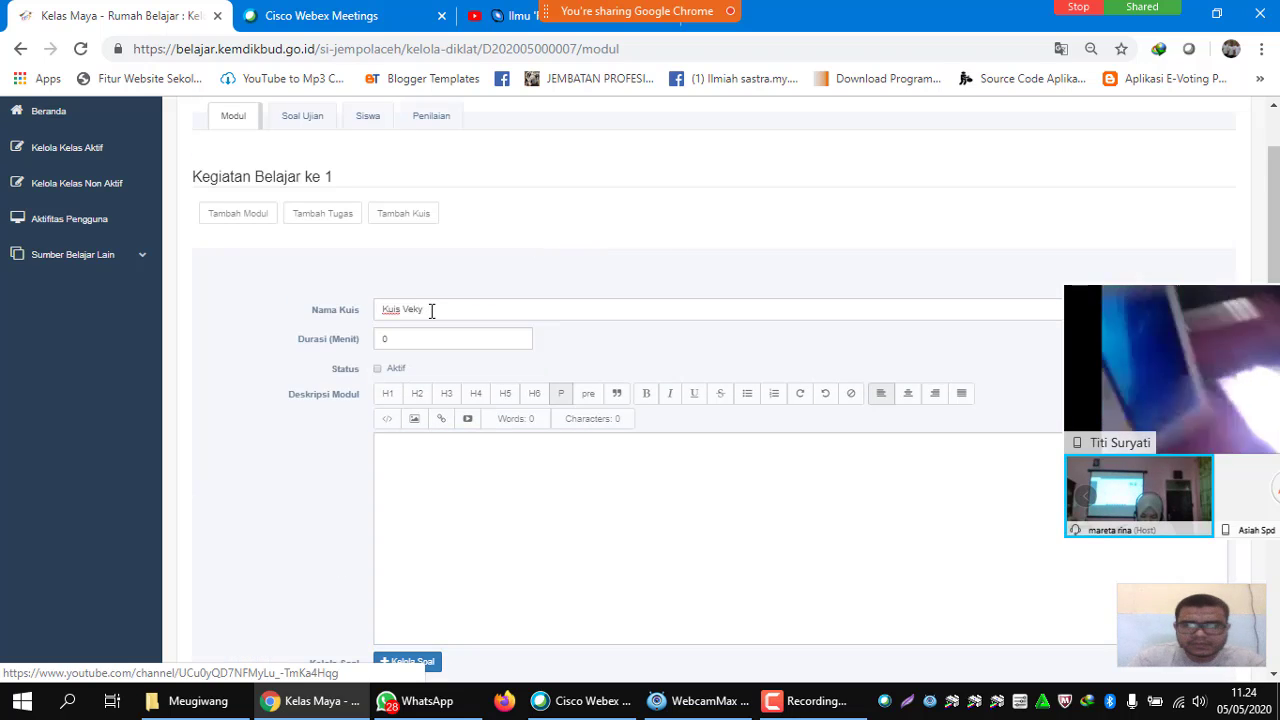
{"action": "left_click", "coordinate": [418, 340]}
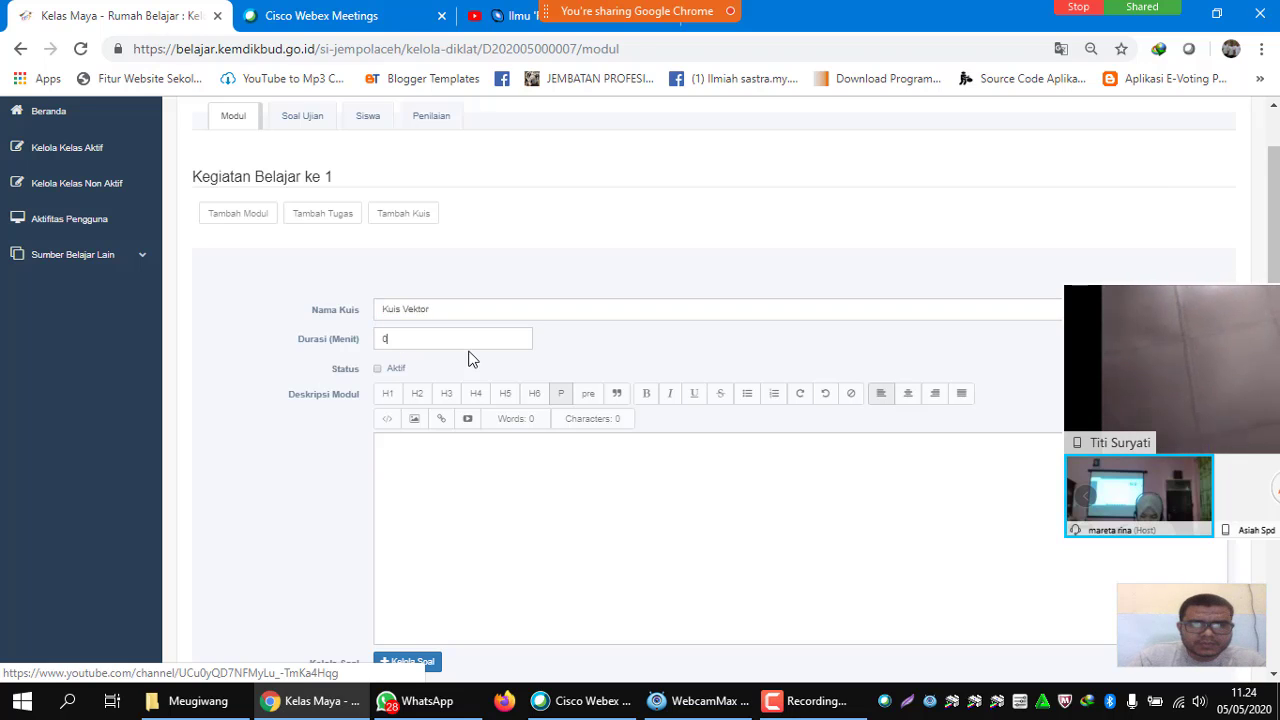
- Set the quiz duration to 60 minutes and open its Kelola Soal page
{"action": "key", "text": "BackSpace"}
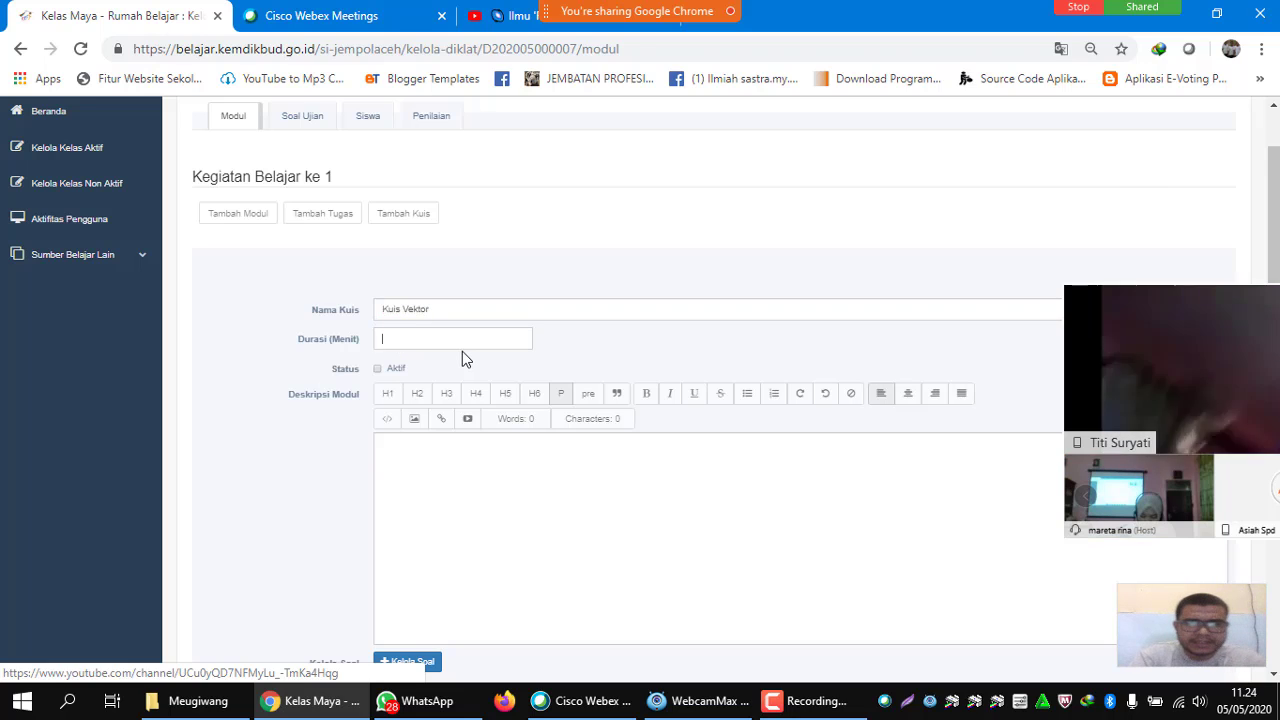
{"action": "type", "text": "60"}
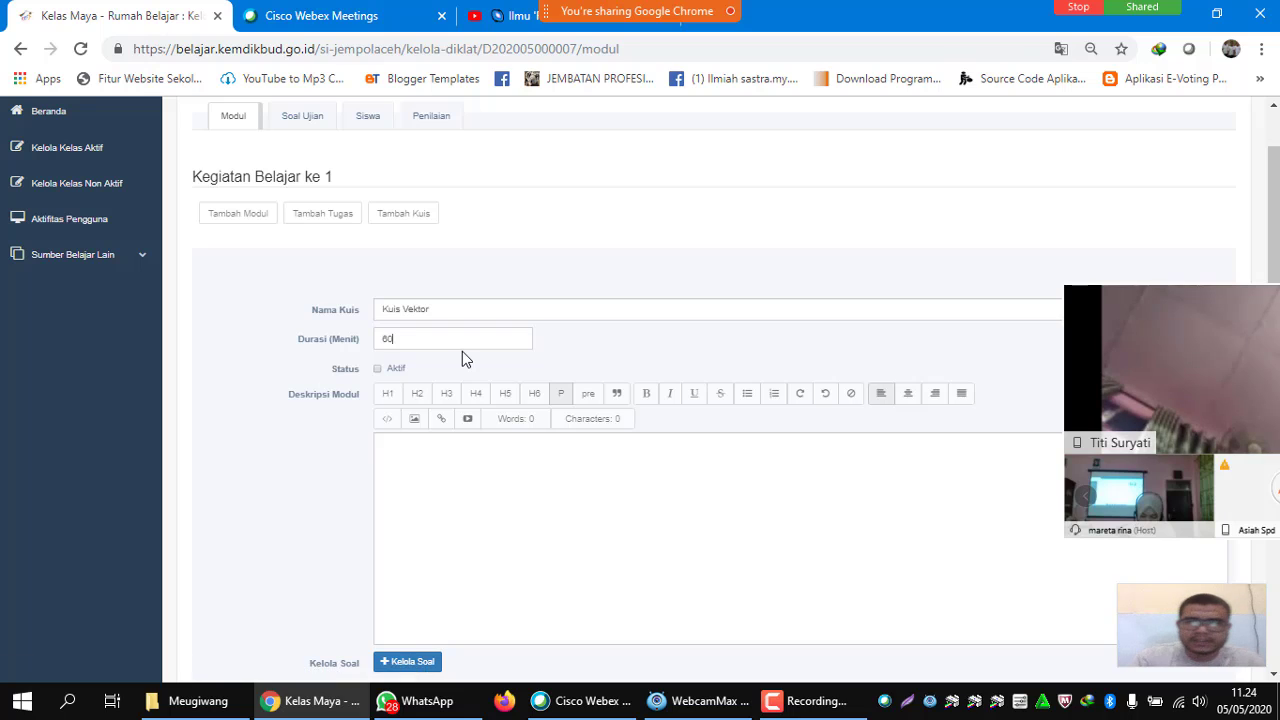
{"action": "scroll", "coordinate": [420, 440], "scroll_direction": "down", "scroll_amount": 1}
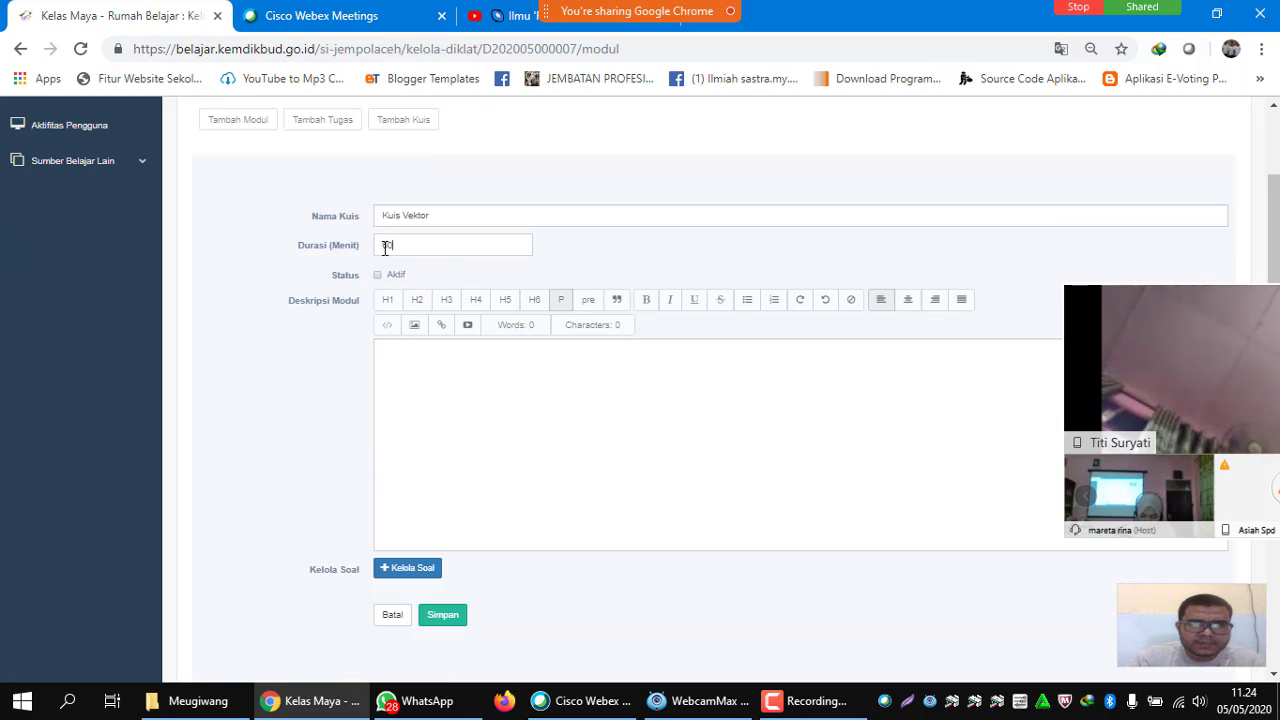
{"action": "scroll", "coordinate": [444, 363], "scroll_direction": "down", "scroll_amount": 1}
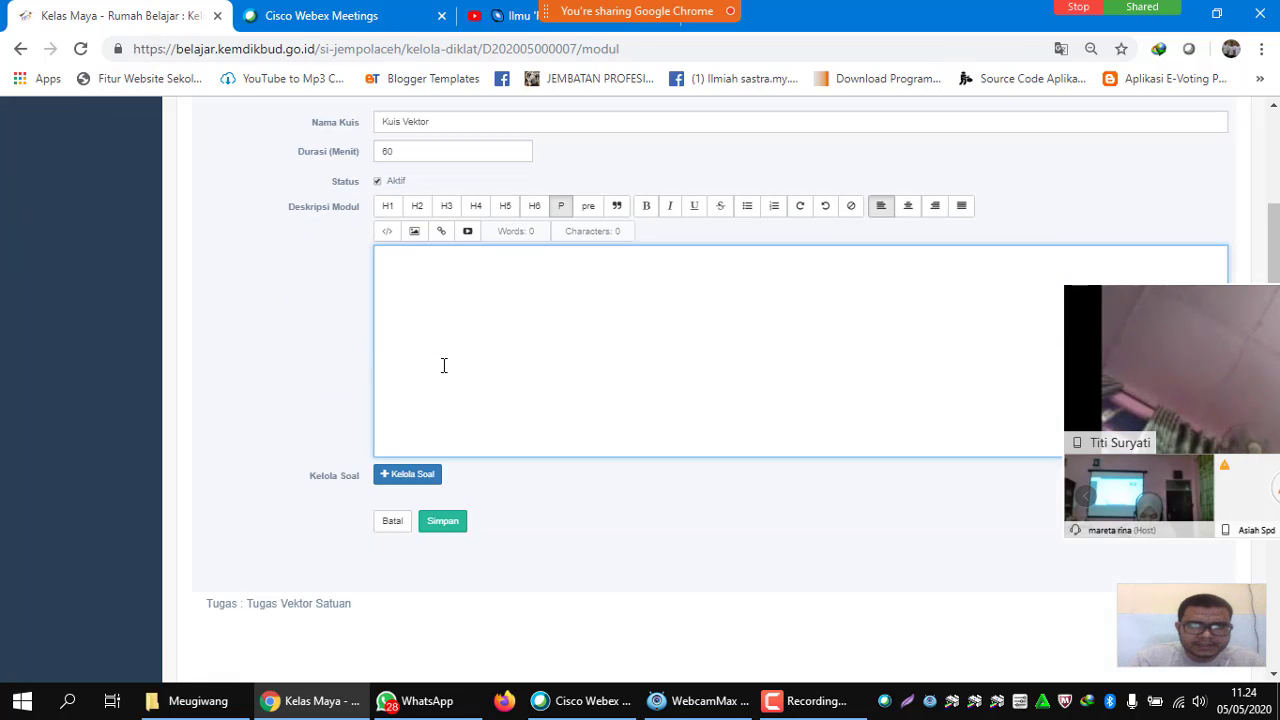
{"action": "left_click", "coordinate": [402, 474]}
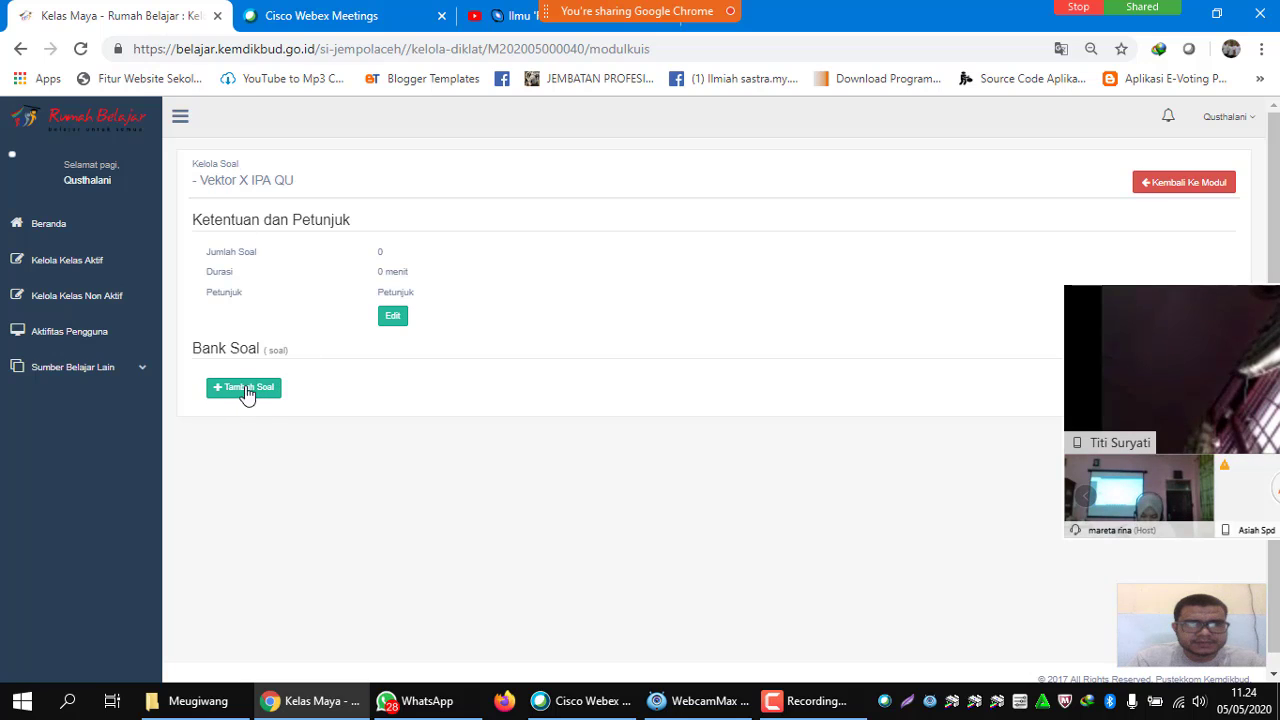
- Go back through the module page to the Beranda list of active classes
{"action": "left_click", "coordinate": [20, 48]}
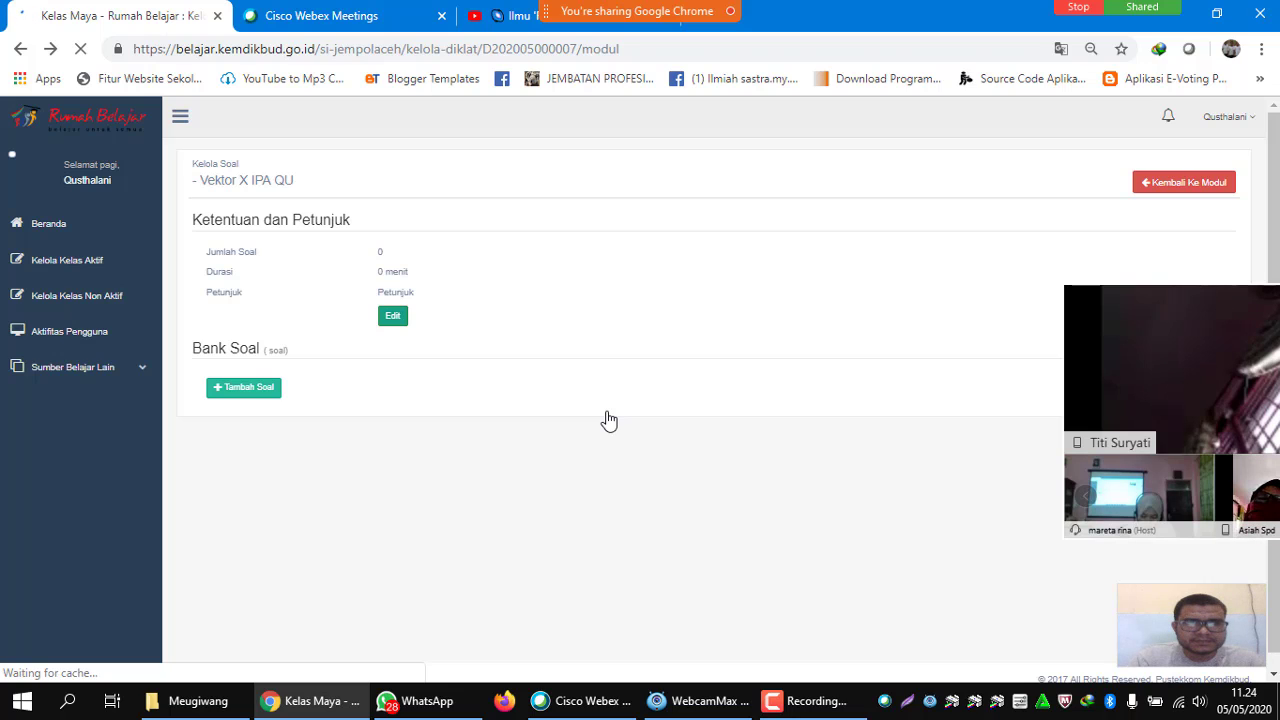
{"action": "scroll", "coordinate": [404, 366], "scroll_direction": "up", "scroll_amount": 3}
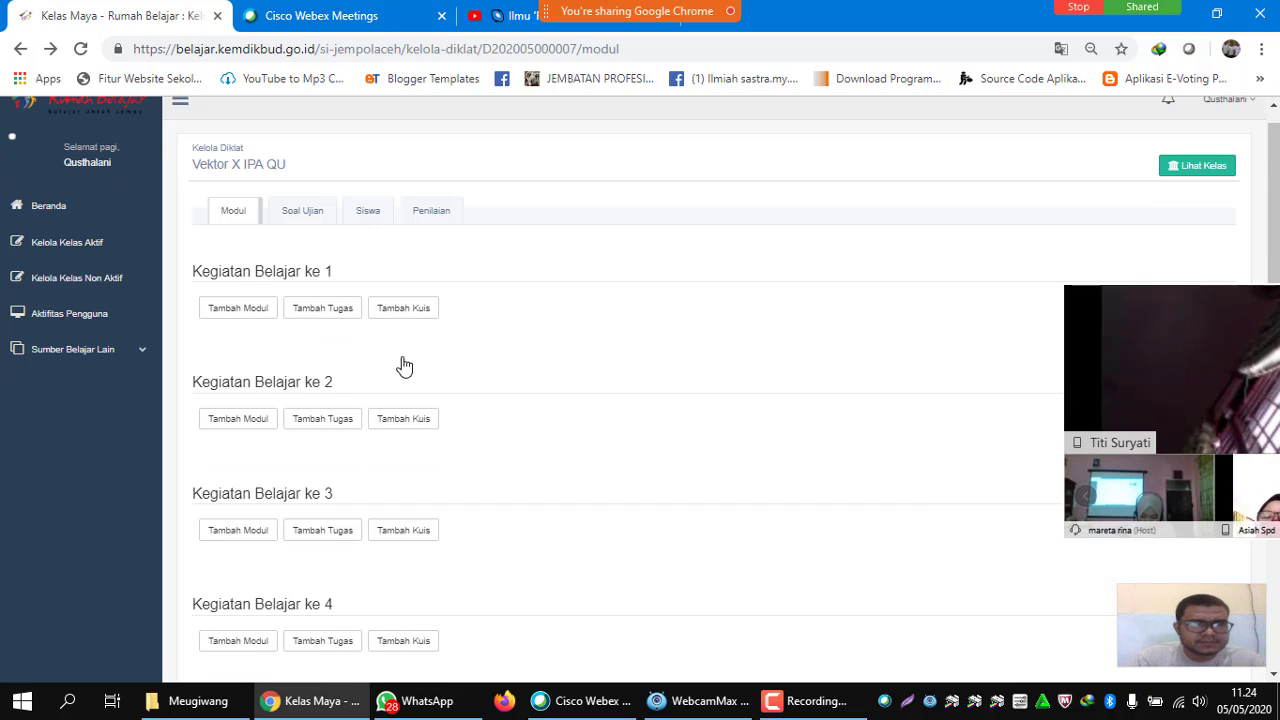
{"action": "scroll", "coordinate": [404, 366], "scroll_direction": "up", "scroll_amount": 1}
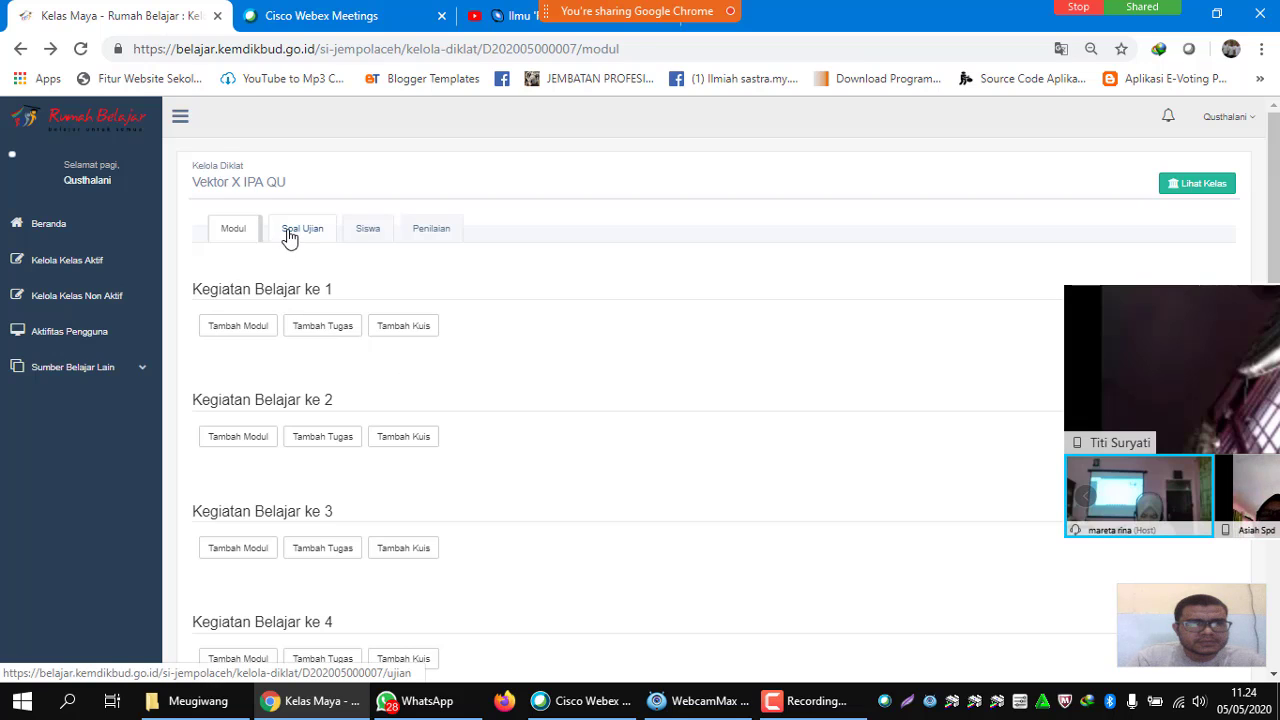
{"action": "left_click", "coordinate": [245, 332]}
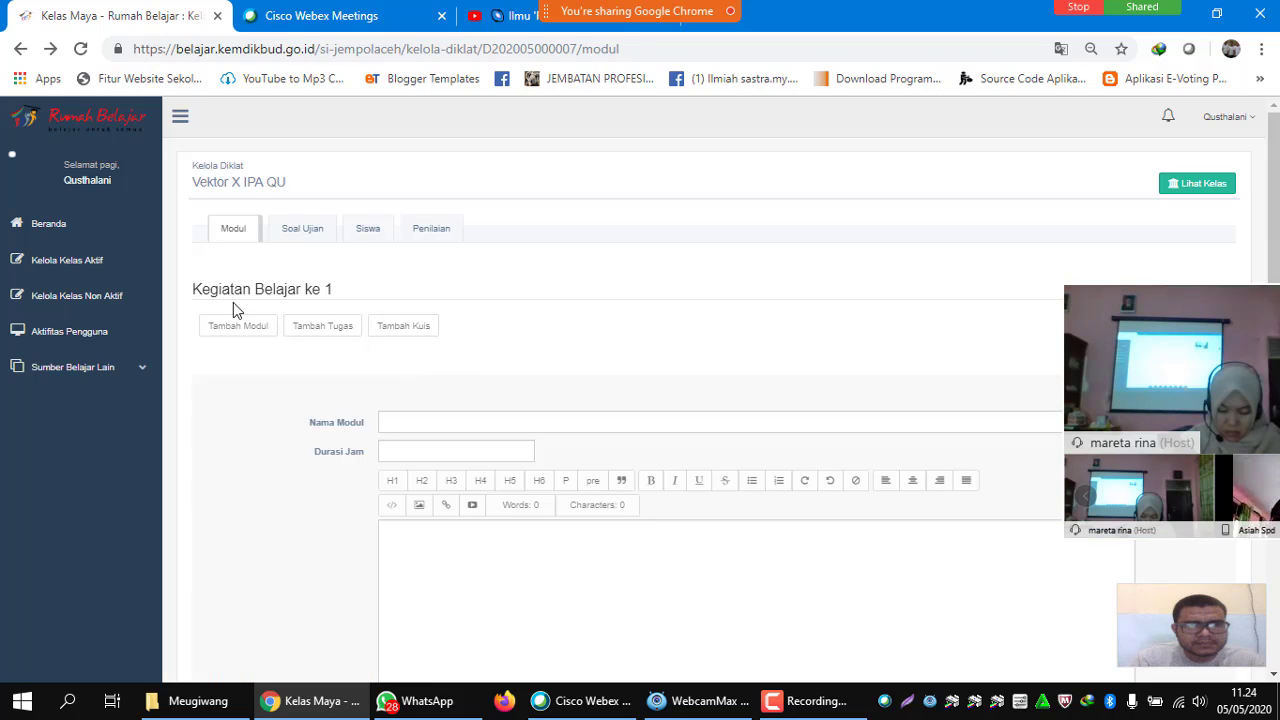
{"action": "left_click", "coordinate": [40, 226]}
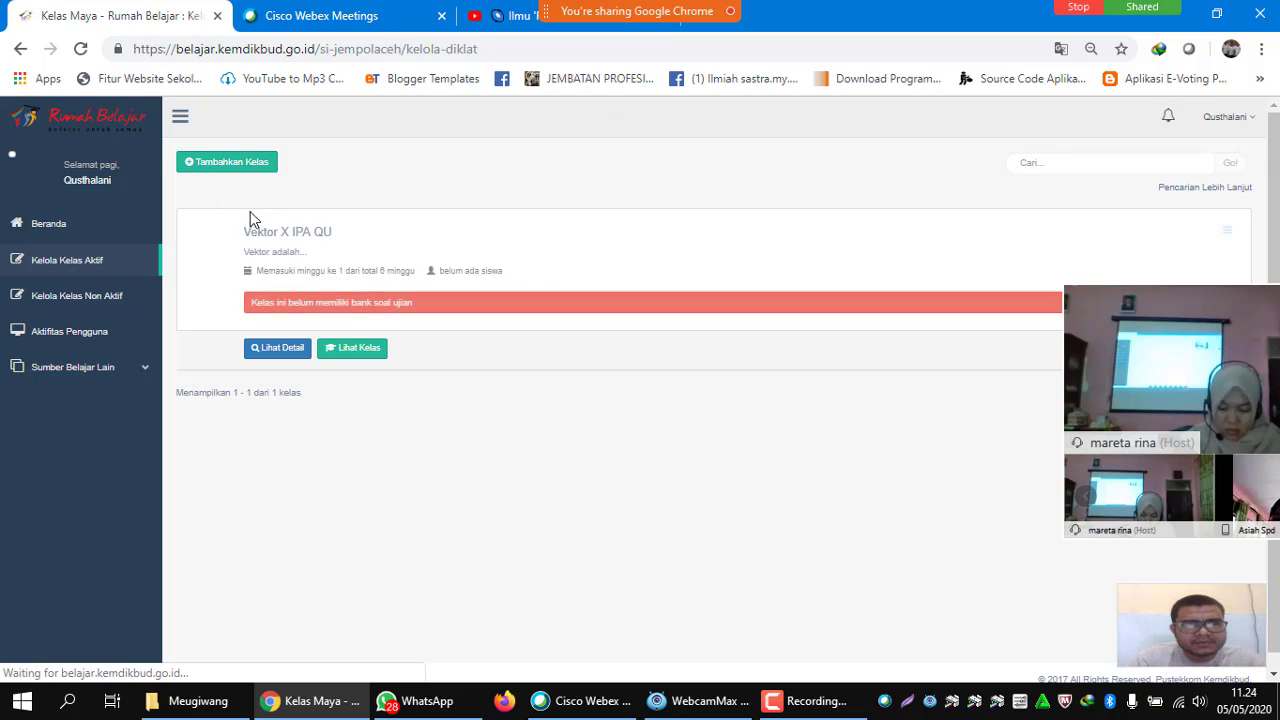
- Open the Vektor X IPA QU class details
{"action": "left_click", "coordinate": [281, 352]}
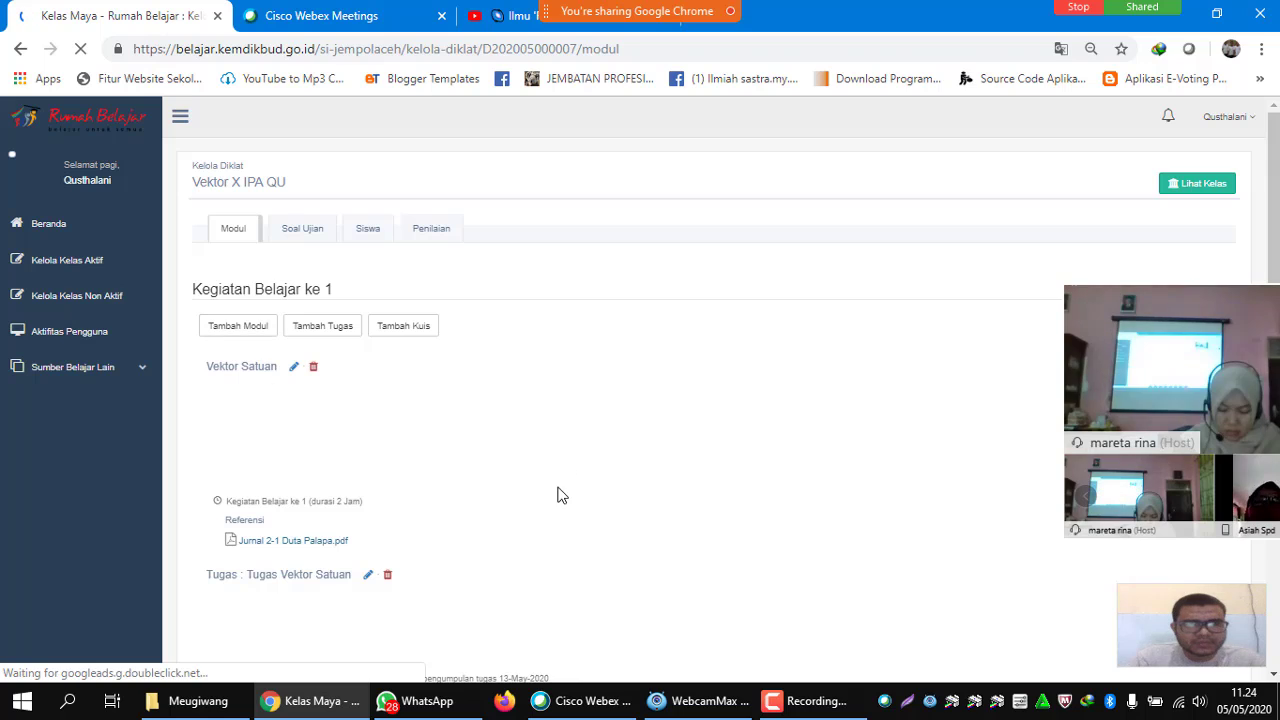
{"action": "scroll", "coordinate": [530, 460], "scroll_direction": "down", "scroll_amount": 2}
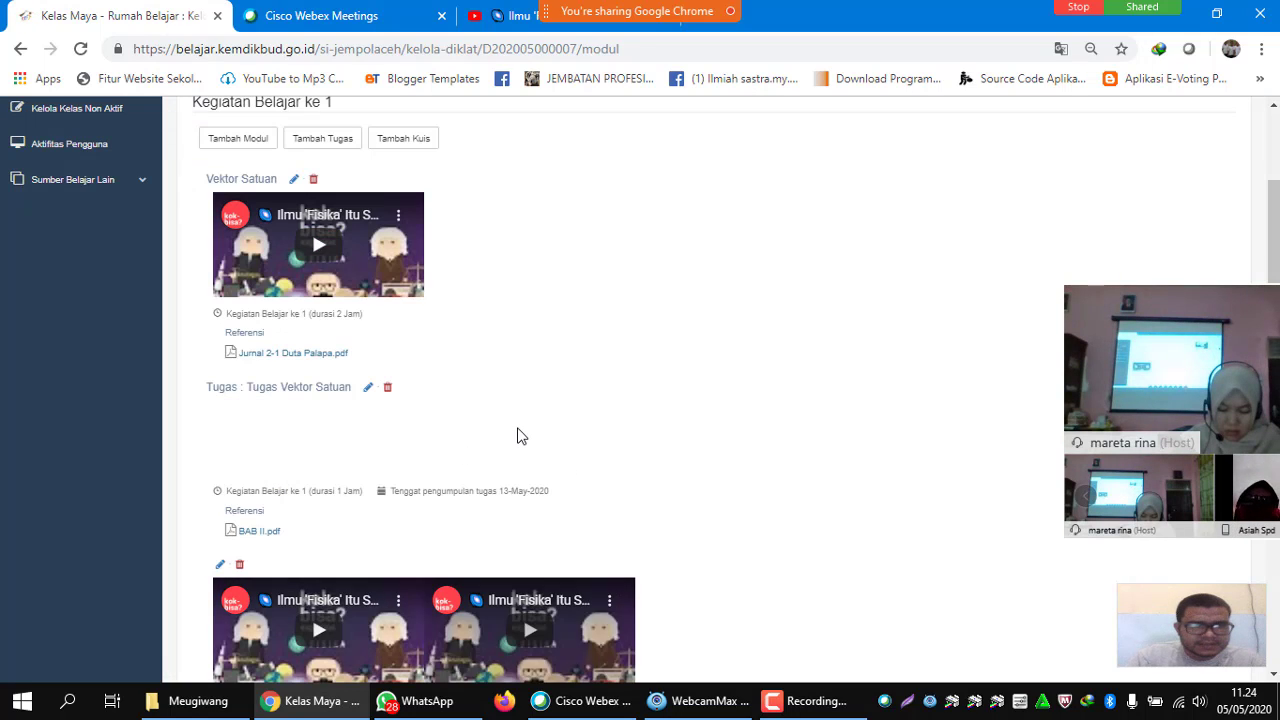
{"action": "scroll", "coordinate": [519, 436], "scroll_direction": "up", "scroll_amount": 1}
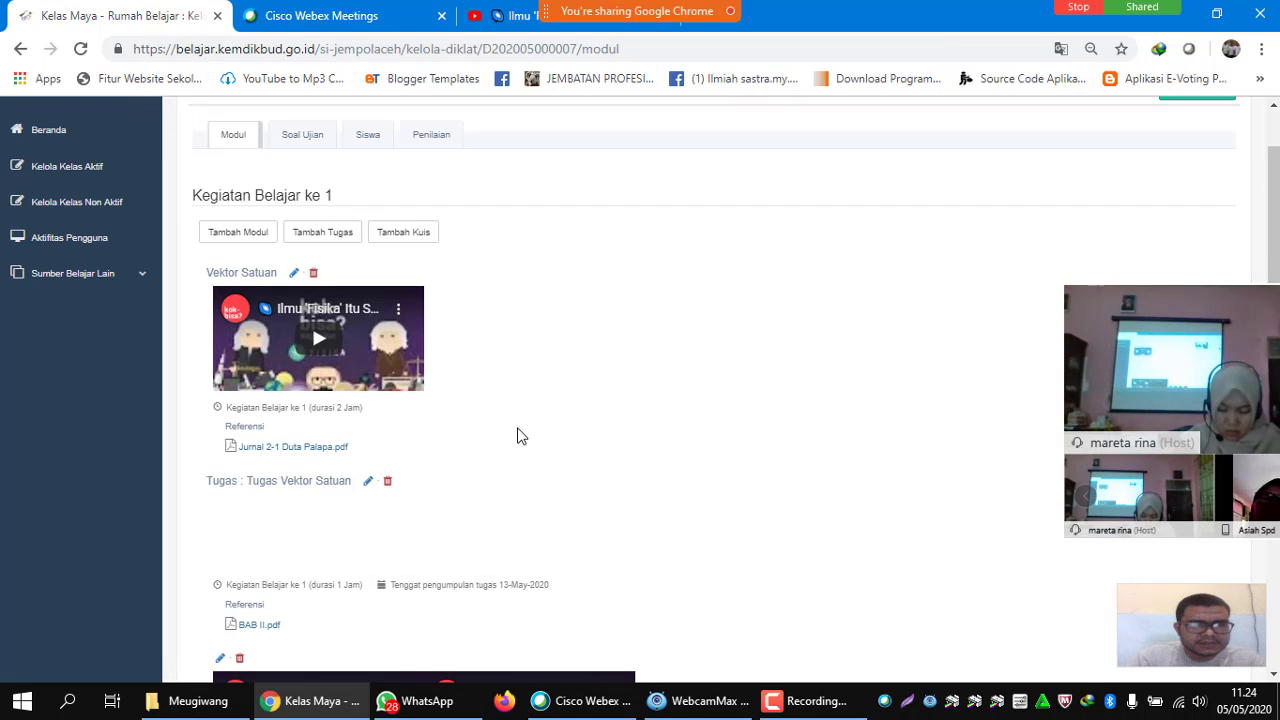
- Reopen the Vektor Satuan module and save it again
{"action": "left_click", "coordinate": [292, 273]}
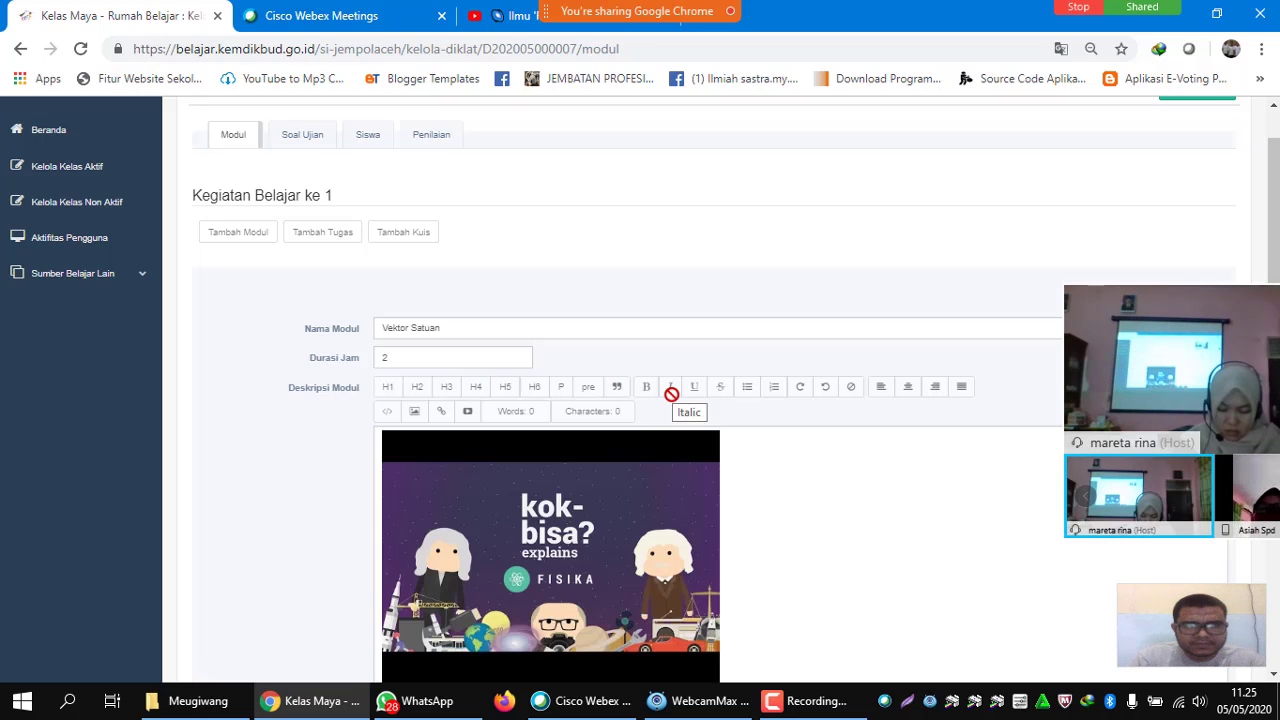
{"action": "scroll", "coordinate": [671, 394], "scroll_direction": "down", "scroll_amount": 1}
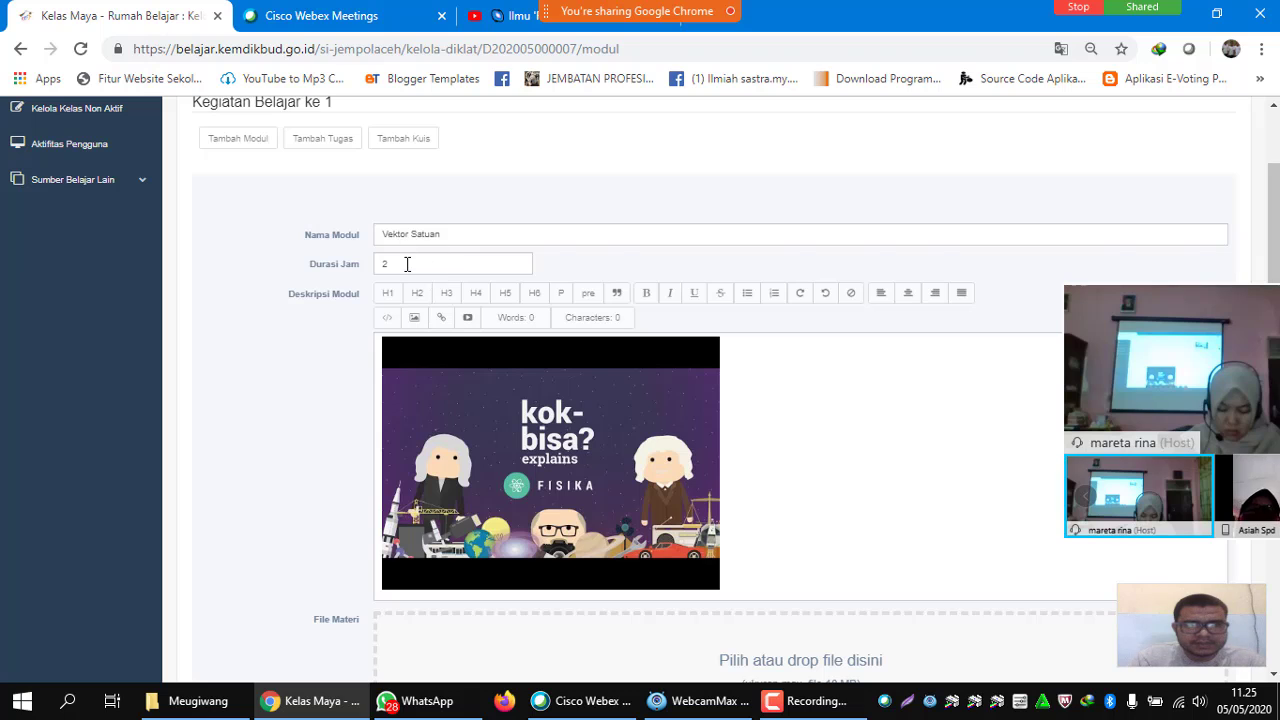
{"action": "scroll", "coordinate": [199, 225], "scroll_direction": "up", "scroll_amount": 1}
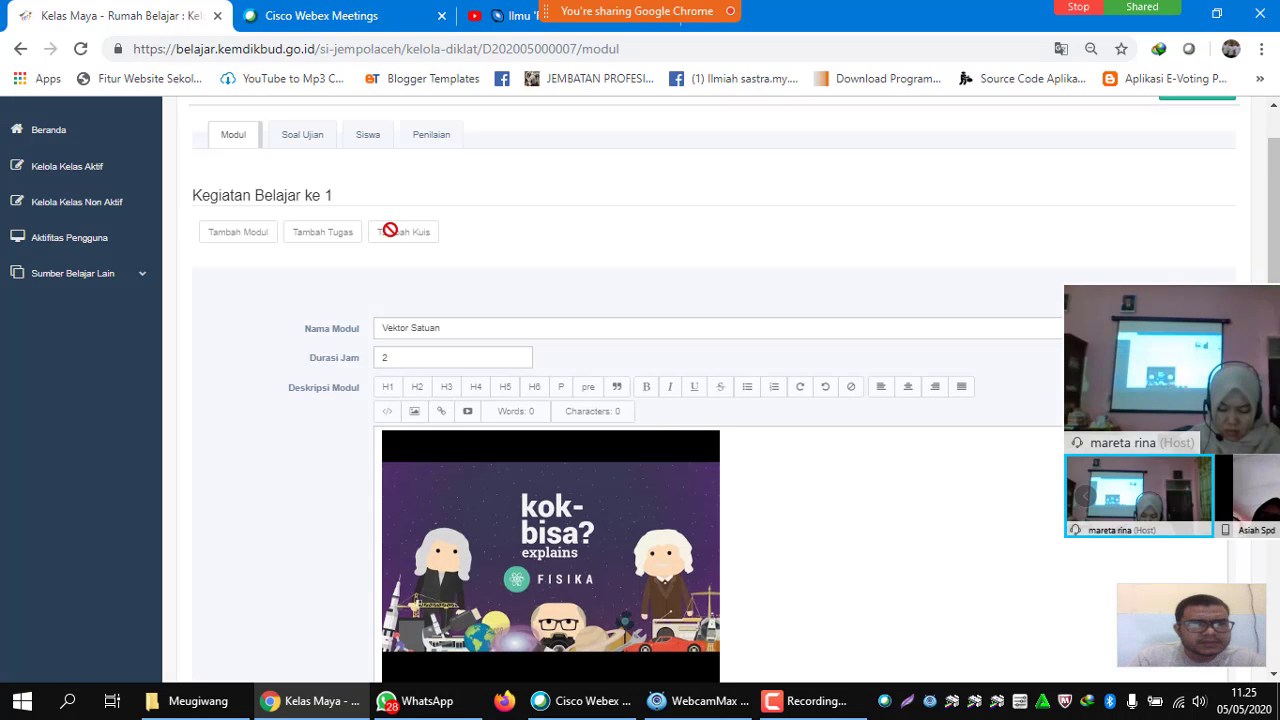
{"action": "left_click", "coordinate": [768, 483]}
{"action": "scroll", "coordinate": [450, 430], "scroll_direction": "down", "scroll_amount": 3}
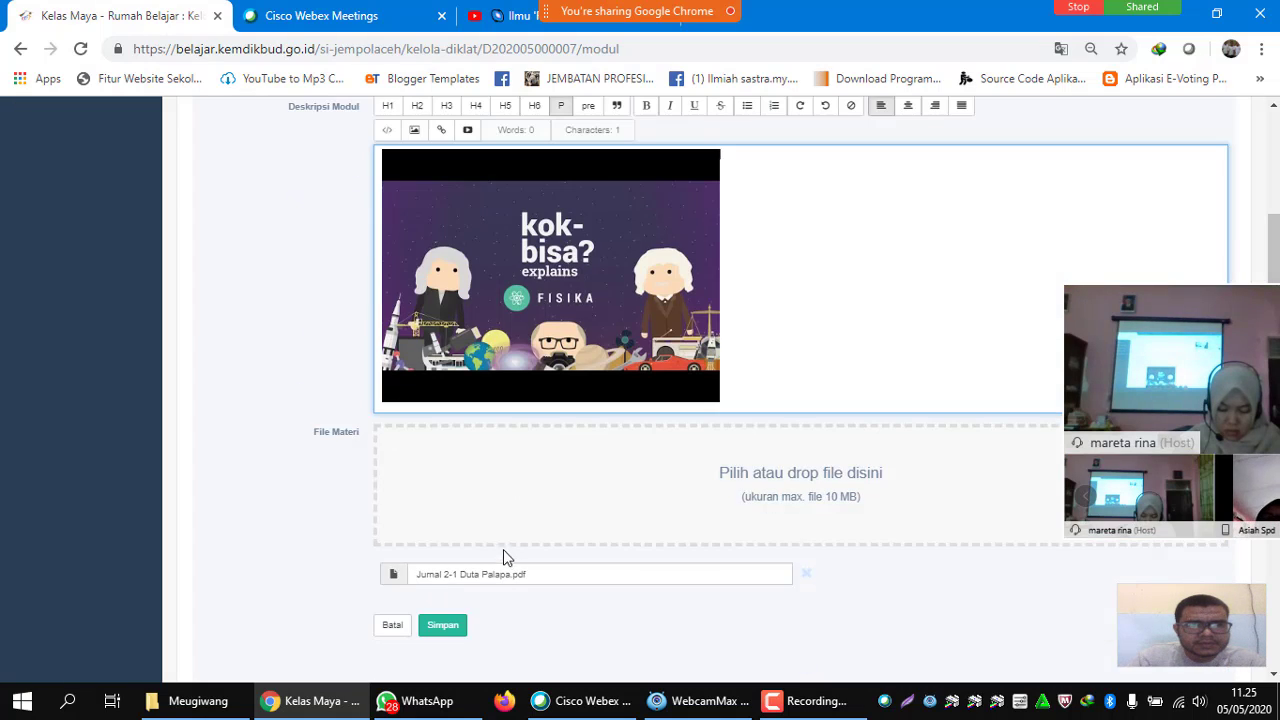
{"action": "left_click", "coordinate": [440, 622]}
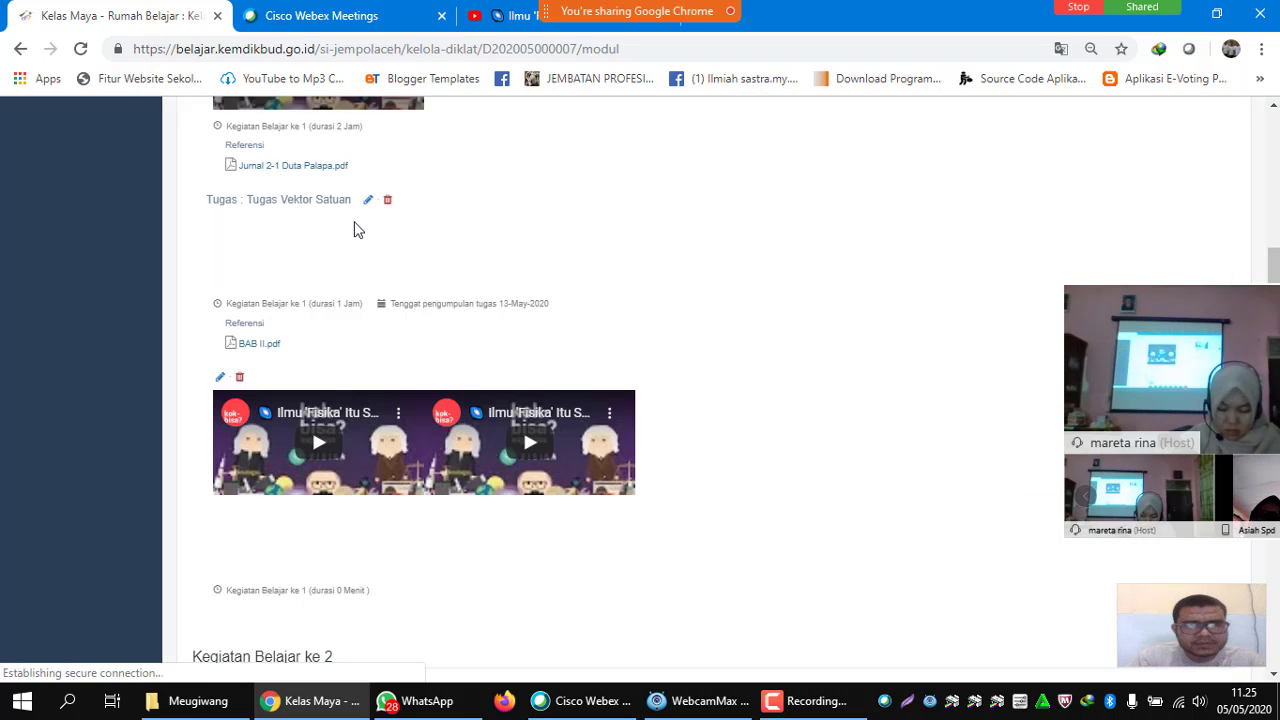
{"action": "scroll", "coordinate": [349, 240], "scroll_direction": "up", "scroll_amount": 2}
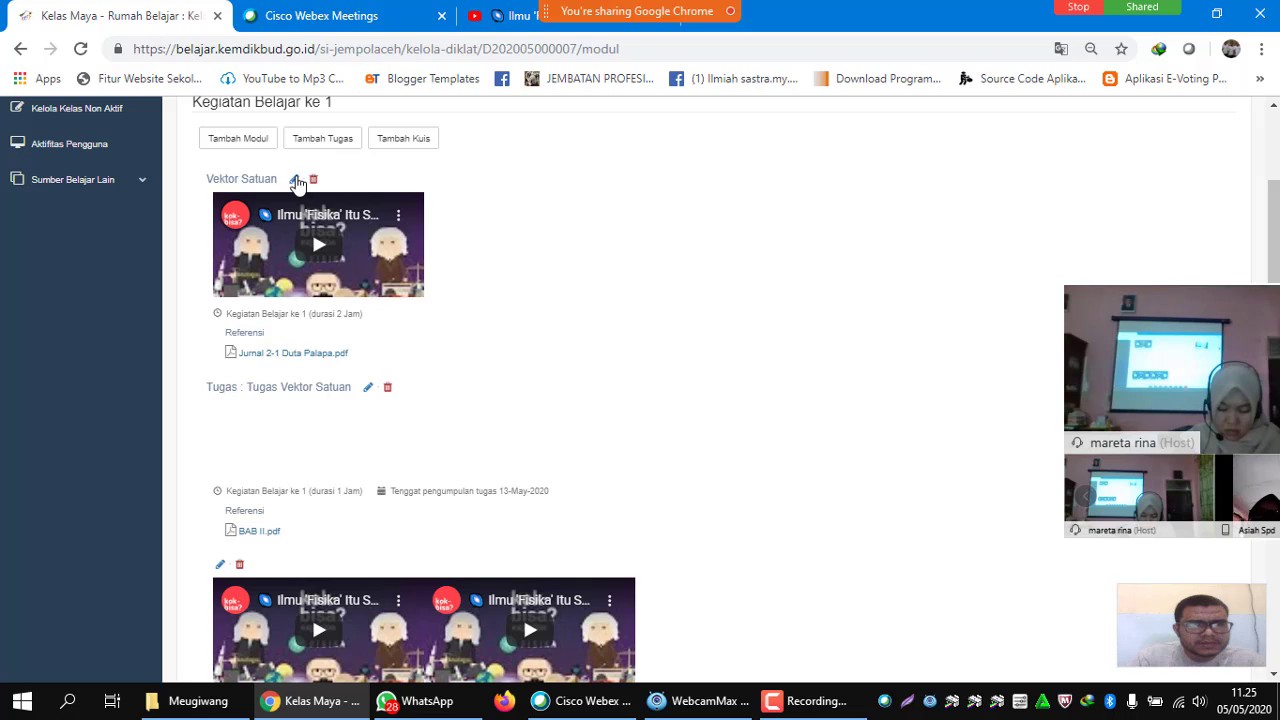
{"action": "scroll", "coordinate": [345, 450], "scroll_direction": "down", "scroll_amount": 2}
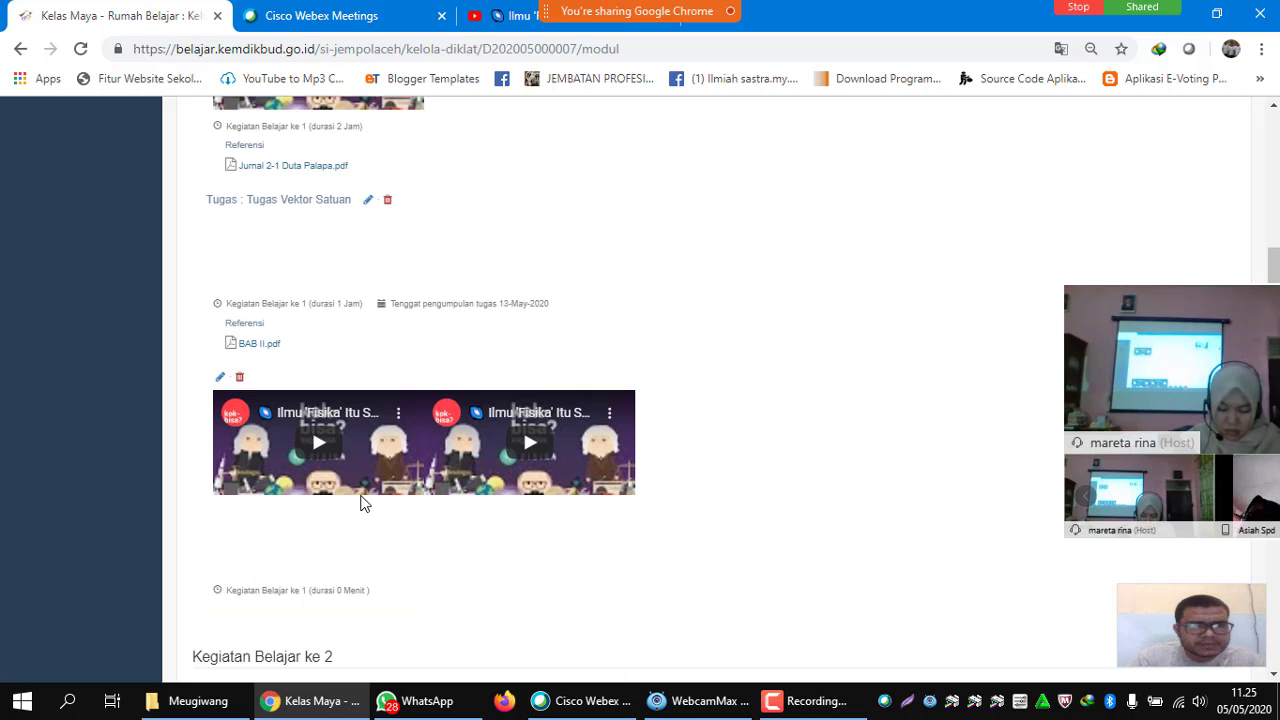
- Reopen the untitled quiz and delete the embedded video from its description
{"action": "left_click", "coordinate": [220, 377]}
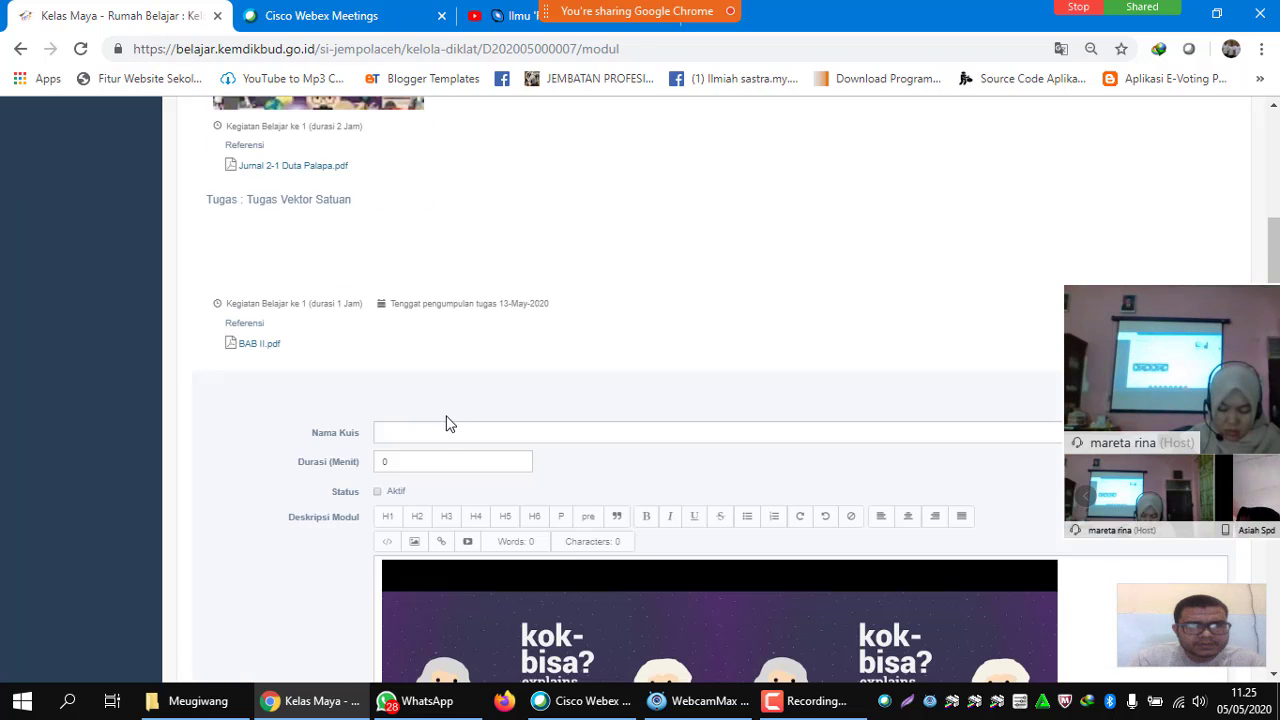
{"action": "scroll", "coordinate": [443, 418], "scroll_direction": "down", "scroll_amount": 2}
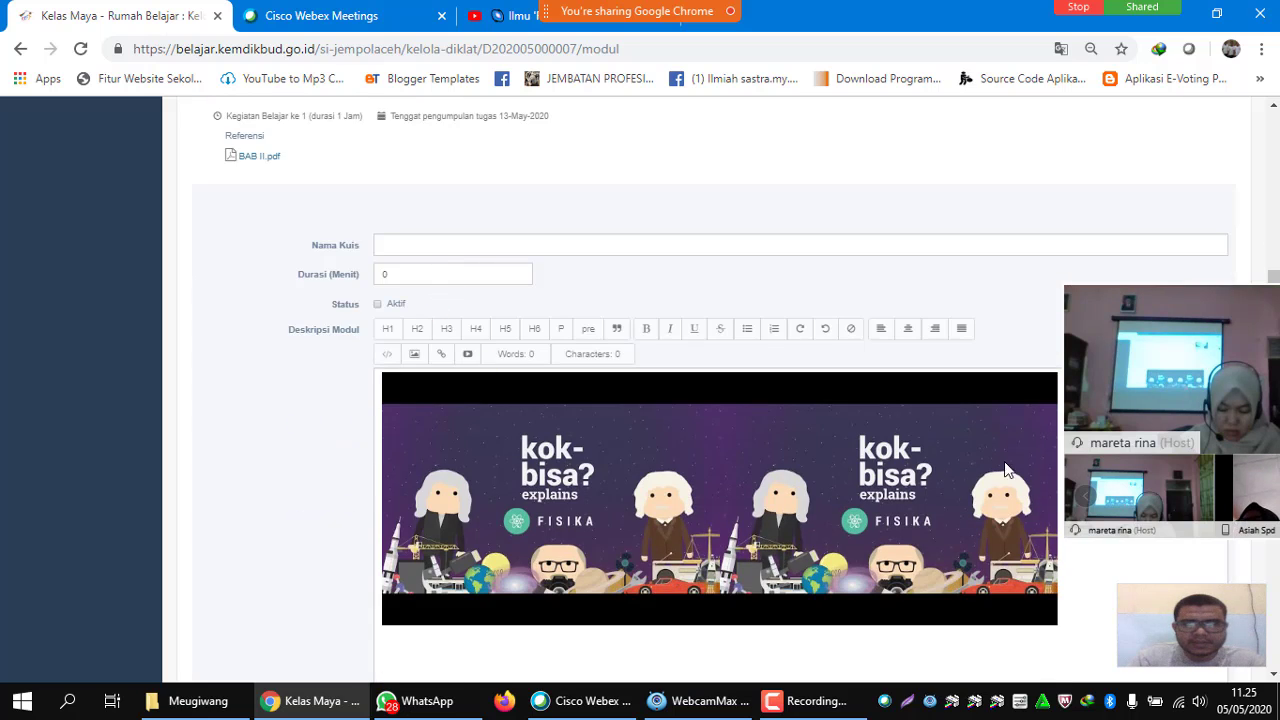
{"action": "scroll", "coordinate": [950, 450], "scroll_direction": "down", "scroll_amount": 5}
{"action": "scroll", "coordinate": [1084, 214], "scroll_direction": "up", "scroll_amount": 2}
{"action": "left_click", "coordinate": [1084, 209]}
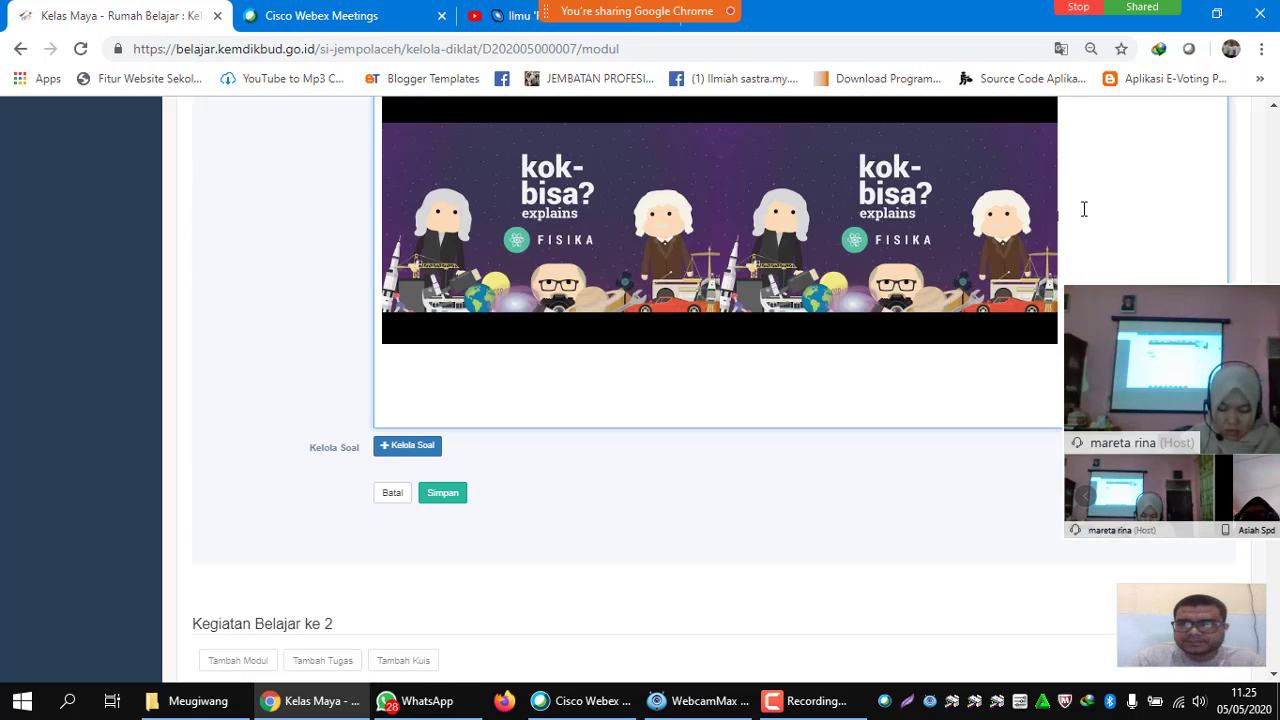
{"action": "key", "text": "BackSpace"}
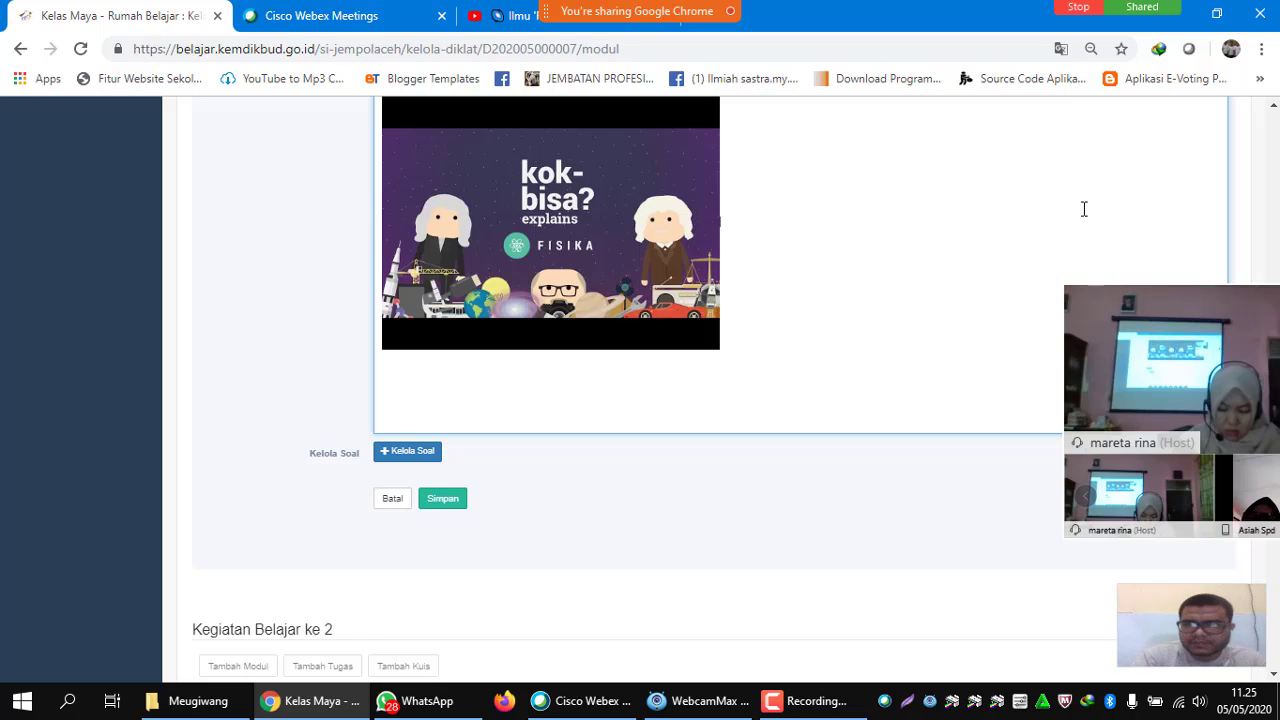
{"action": "scroll", "coordinate": [517, 306], "scroll_direction": "up", "scroll_amount": 3}
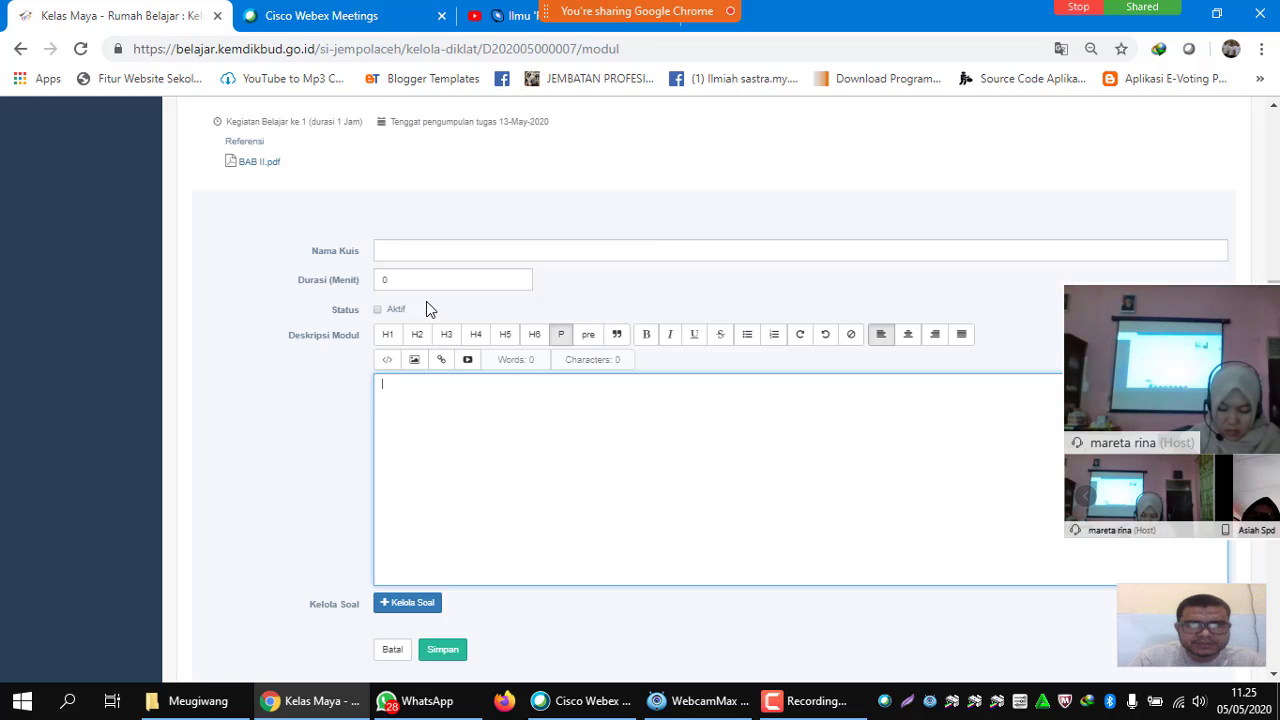
- Enter the quiz name and write description lines 'Sebutkan' and 'Tentukan'
{"action": "left_click", "coordinate": [418, 259]}
{"action": "type", "text": "Ku"}
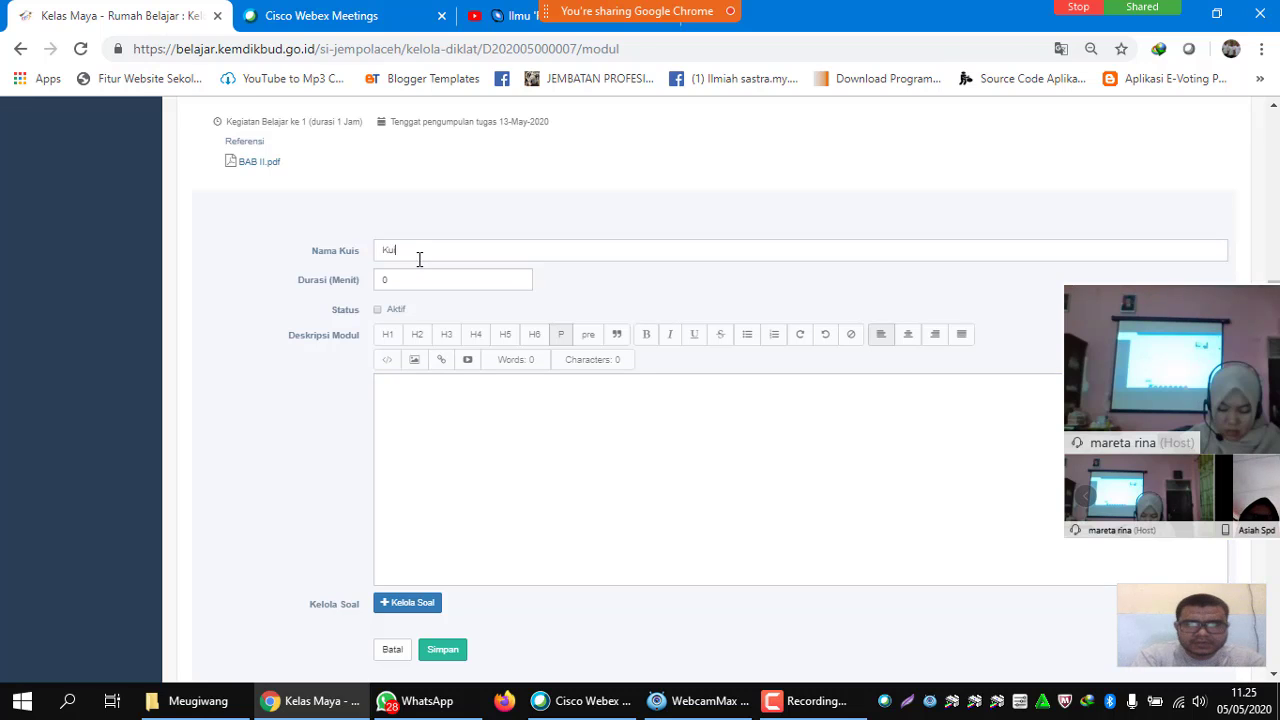
{"action": "type", "text": "is Vektor"}
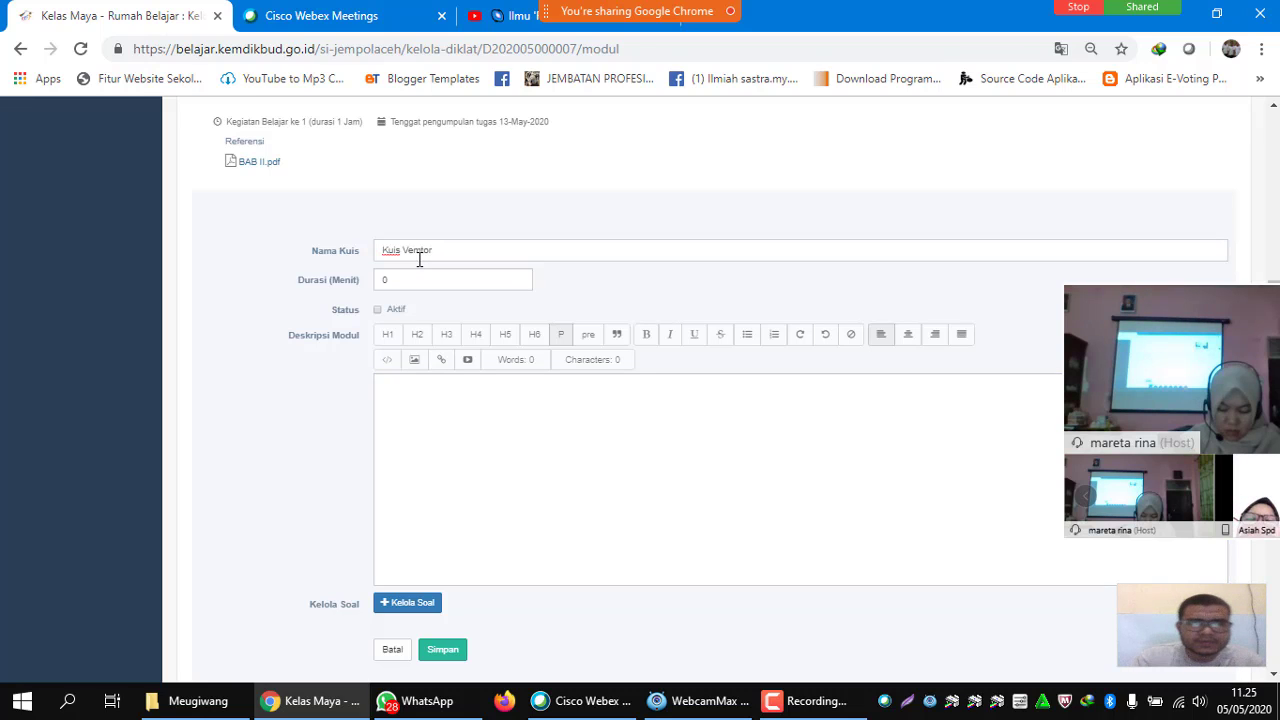
{"action": "left_click", "coordinate": [410, 405]}
{"action": "scroll", "coordinate": [586, 523], "scroll_direction": "down", "scroll_amount": 1}
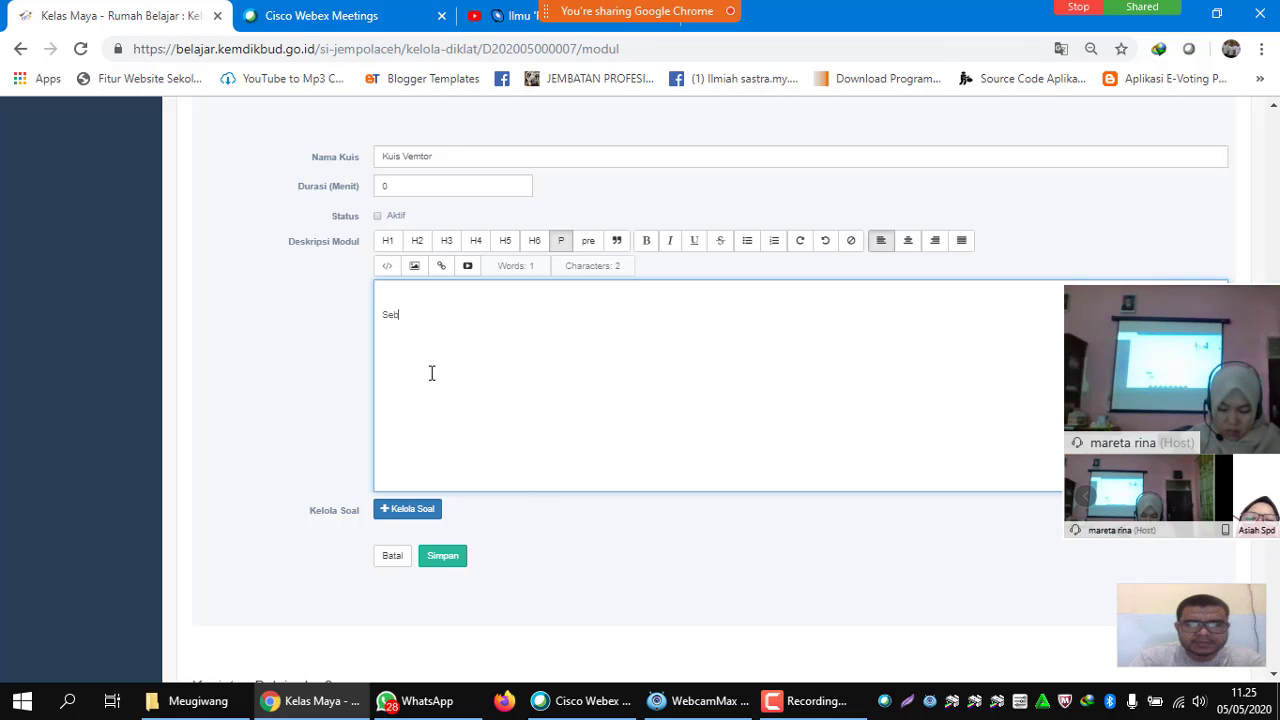
{"action": "type", "text": "Sebutkan"}
{"action": "key", "text": "Return"}
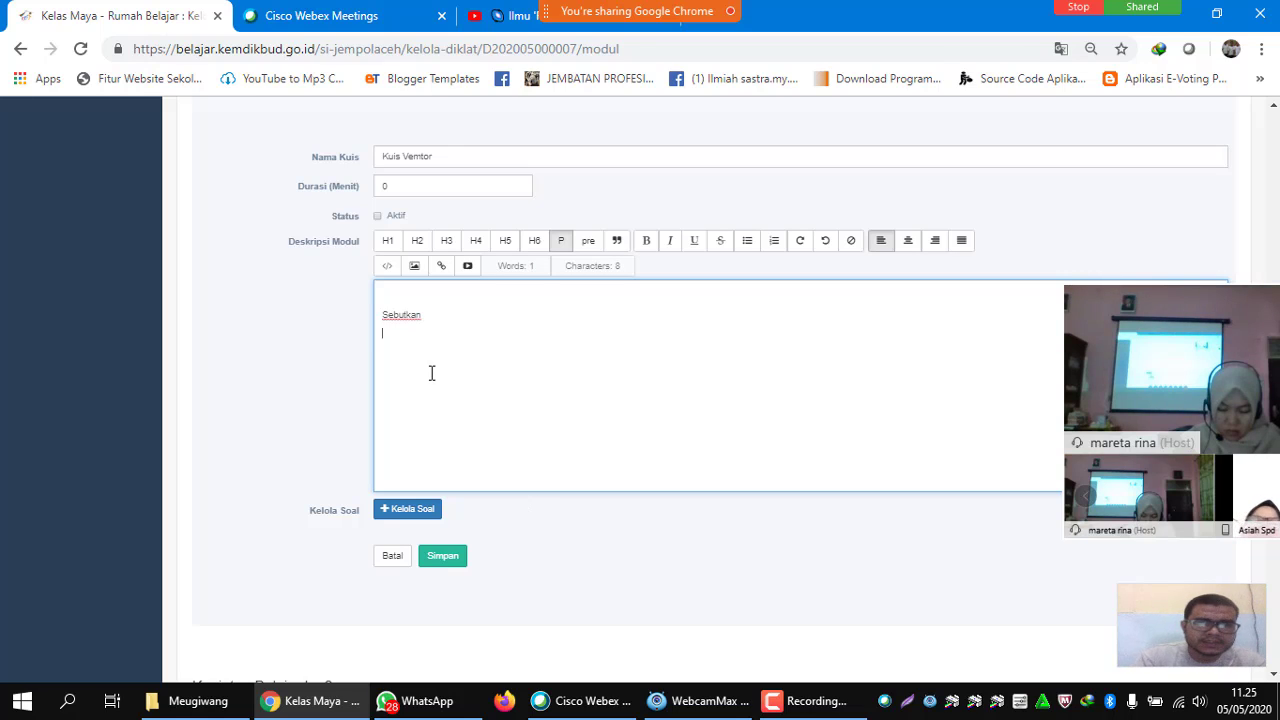
{"action": "type", "text": "Tentukan"}
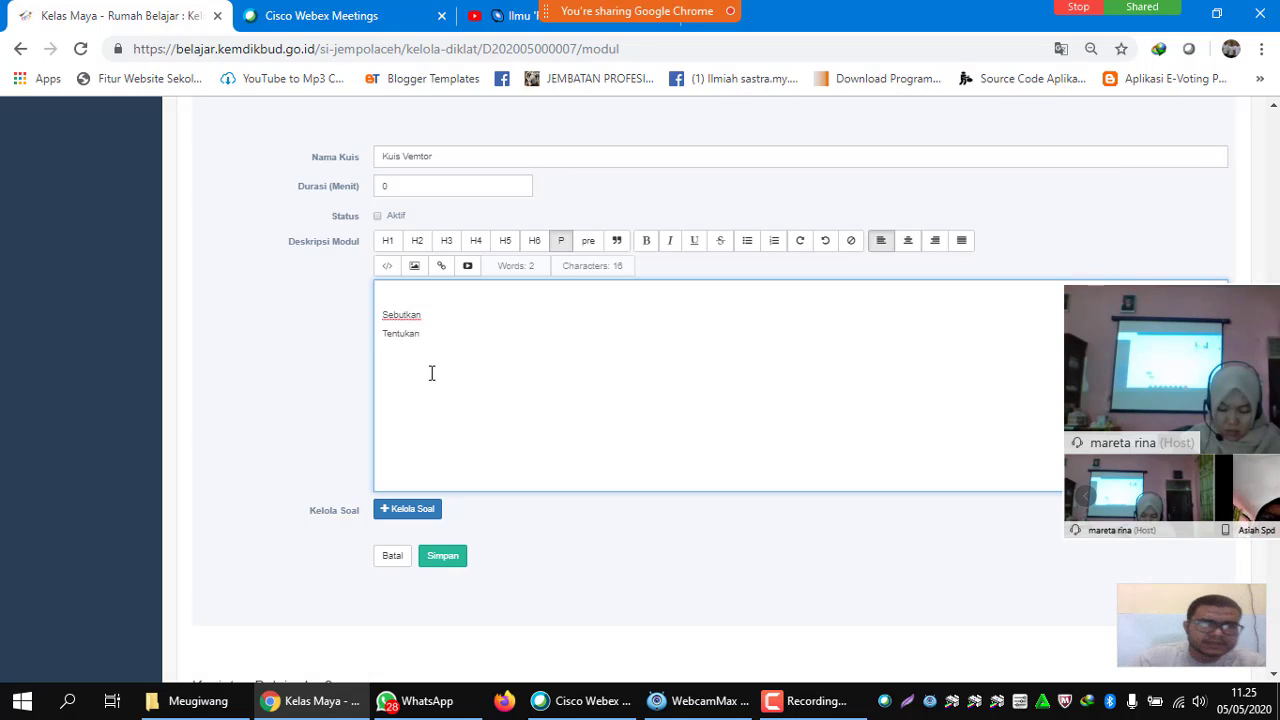
- Mark the quiz active with a 60-minute duration and save it
{"action": "left_click", "coordinate": [378, 216]}
{"action": "key", "text": "BackSpace"}
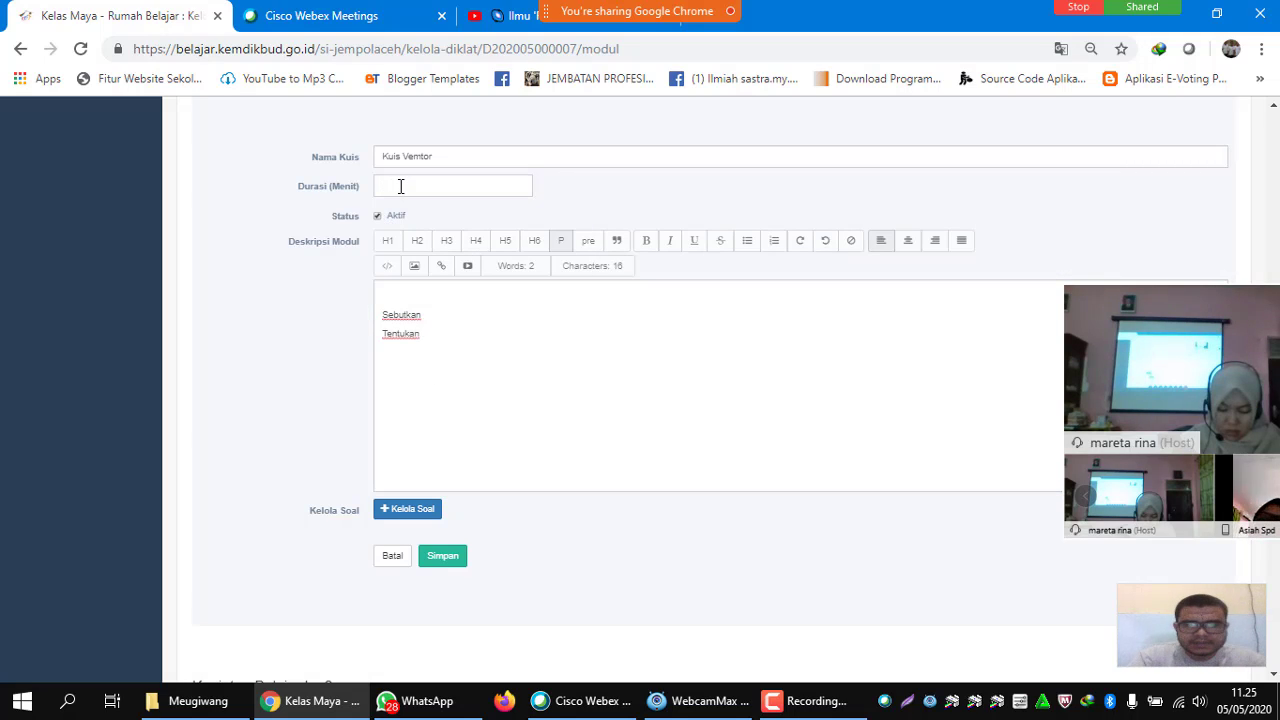
{"action": "type", "text": "60"}
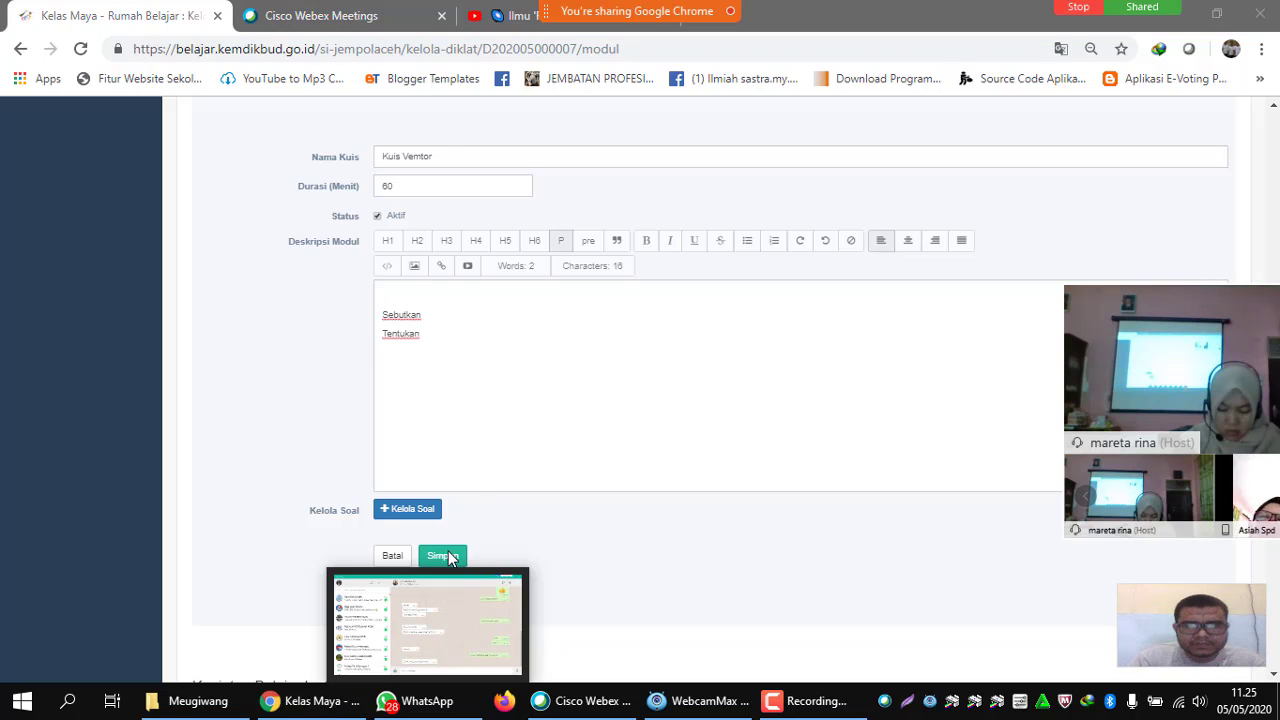
{"action": "left_click", "coordinate": [471, 557]}
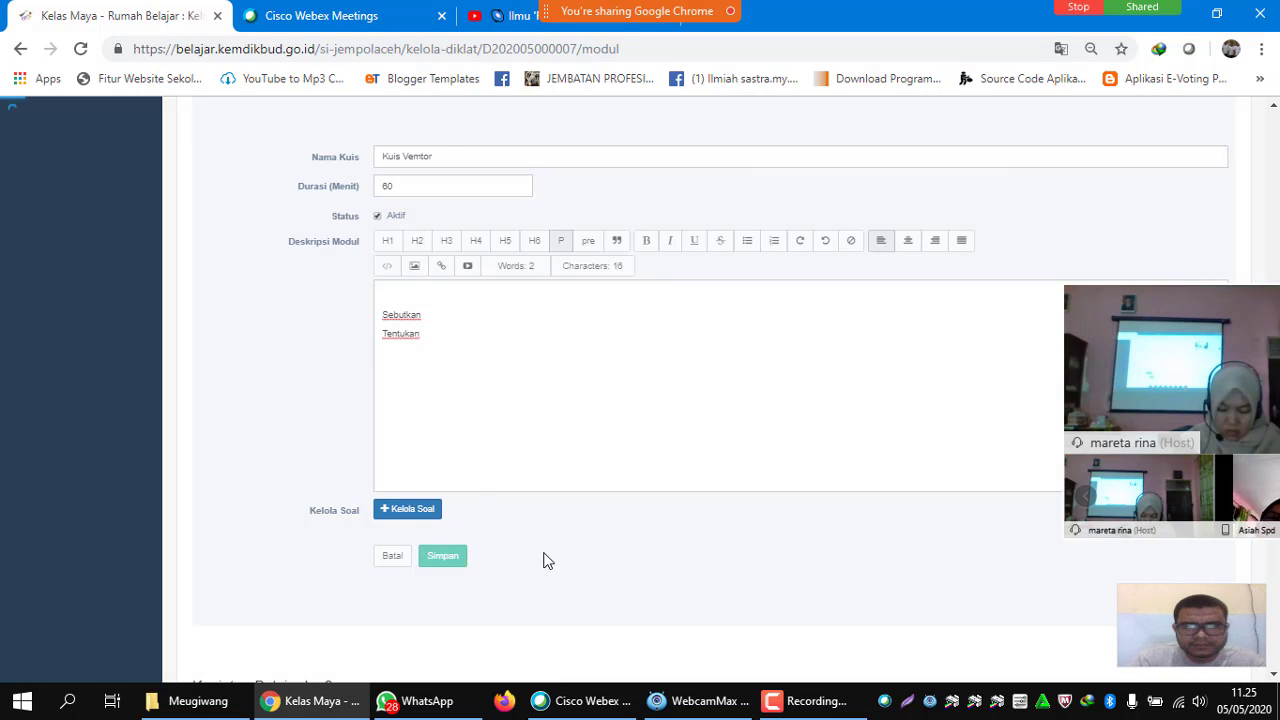
- Correct 'Vemtor' to 'Vektor' in the quiz name and save Kuis Vektor
{"action": "scroll", "coordinate": [268, 265], "scroll_direction": "up", "scroll_amount": 2}
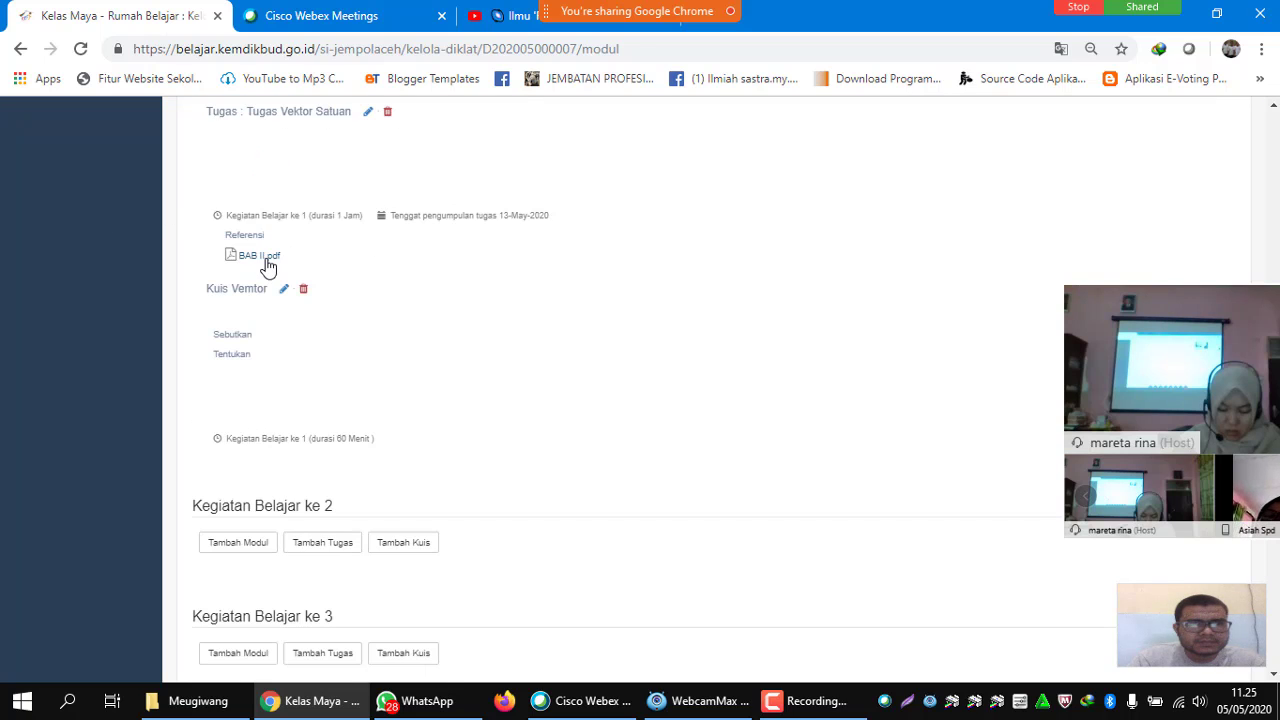
{"action": "scroll", "coordinate": [275, 272], "scroll_direction": "up", "scroll_amount": 4}
{"action": "scroll", "coordinate": [297, 290], "scroll_direction": "down", "scroll_amount": 4}
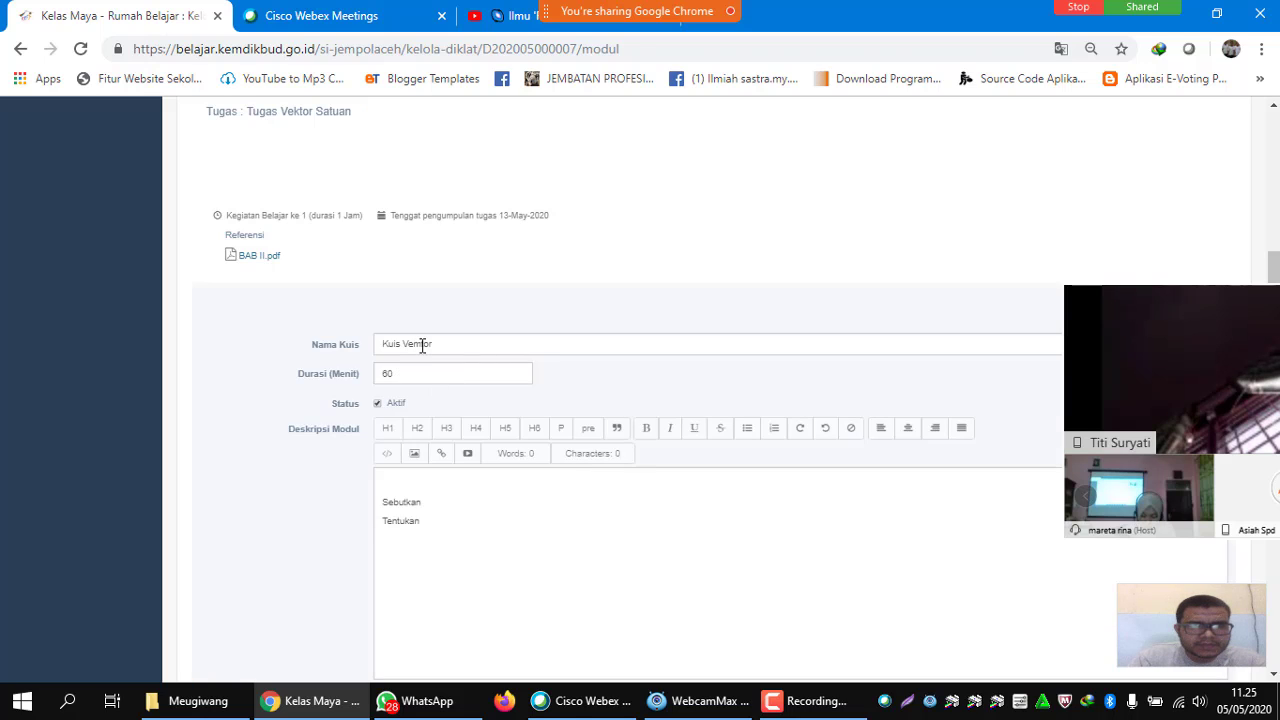
{"action": "left_click", "coordinate": [422, 344]}
{"action": "key", "text": "BackSpace"}
{"action": "type", "text": "k"}
{"action": "scroll", "coordinate": [464, 480], "scroll_direction": "down", "scroll_amount": 3}
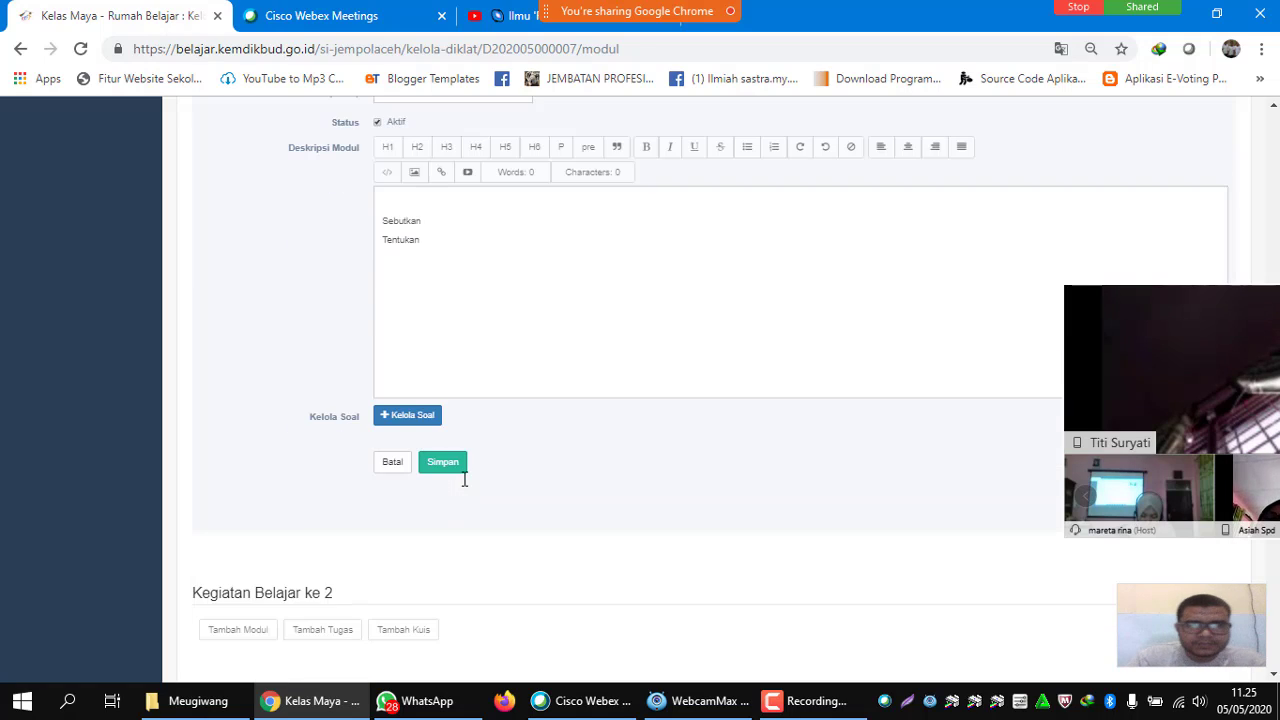
{"action": "left_click", "coordinate": [450, 464]}
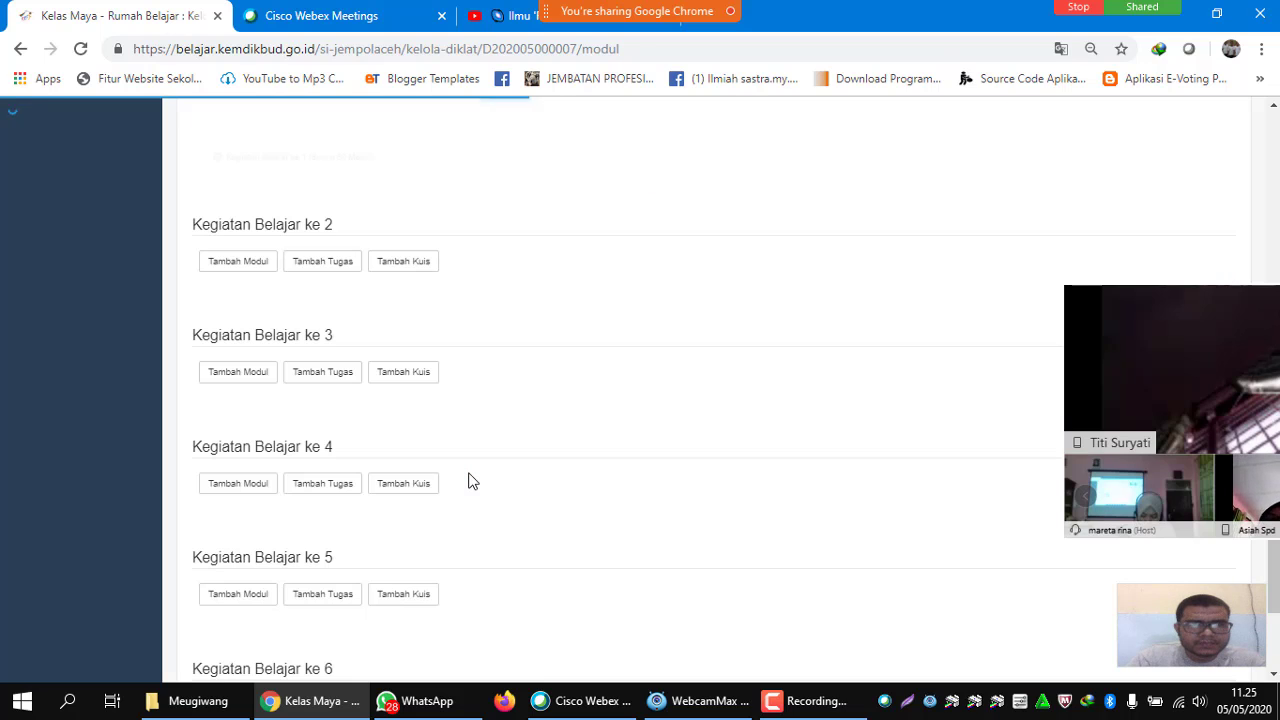
{"action": "scroll", "coordinate": [506, 350], "scroll_direction": "up", "scroll_amount": 7}
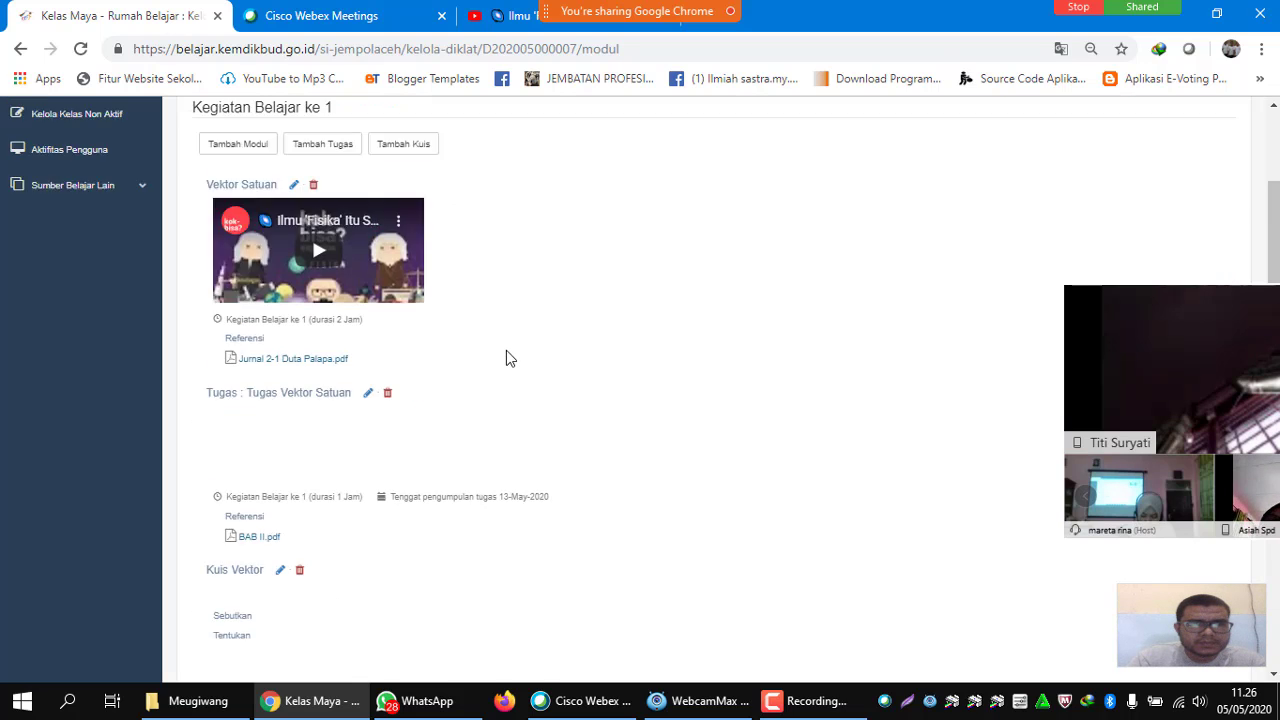
{"action": "scroll", "coordinate": [506, 355], "scroll_direction": "down", "scroll_amount": 2}
{"action": "scroll", "coordinate": [506, 358], "scroll_direction": "down", "scroll_amount": 2}
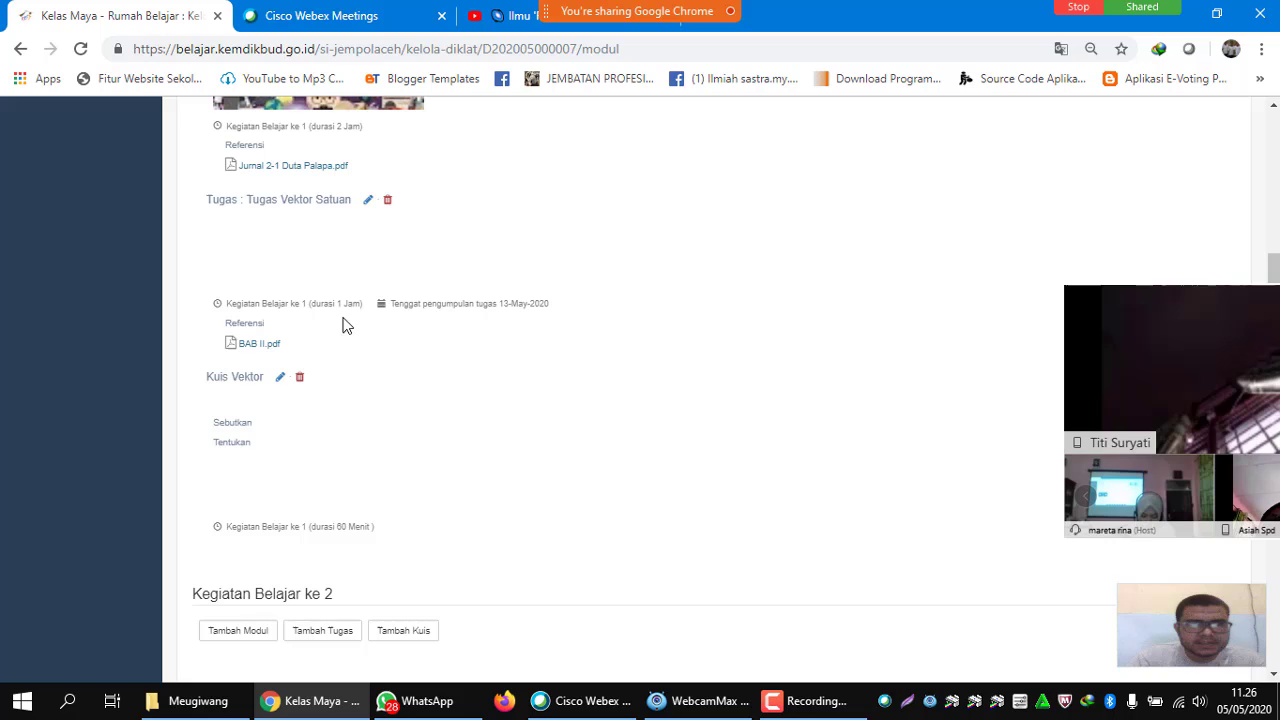
- Open Kelola Soal for Kuis Vektor and begin a new question via Tambah Soal
{"action": "left_click", "coordinate": [280, 380]}
{"action": "scroll", "coordinate": [450, 450], "scroll_direction": "down", "scroll_amount": 5}
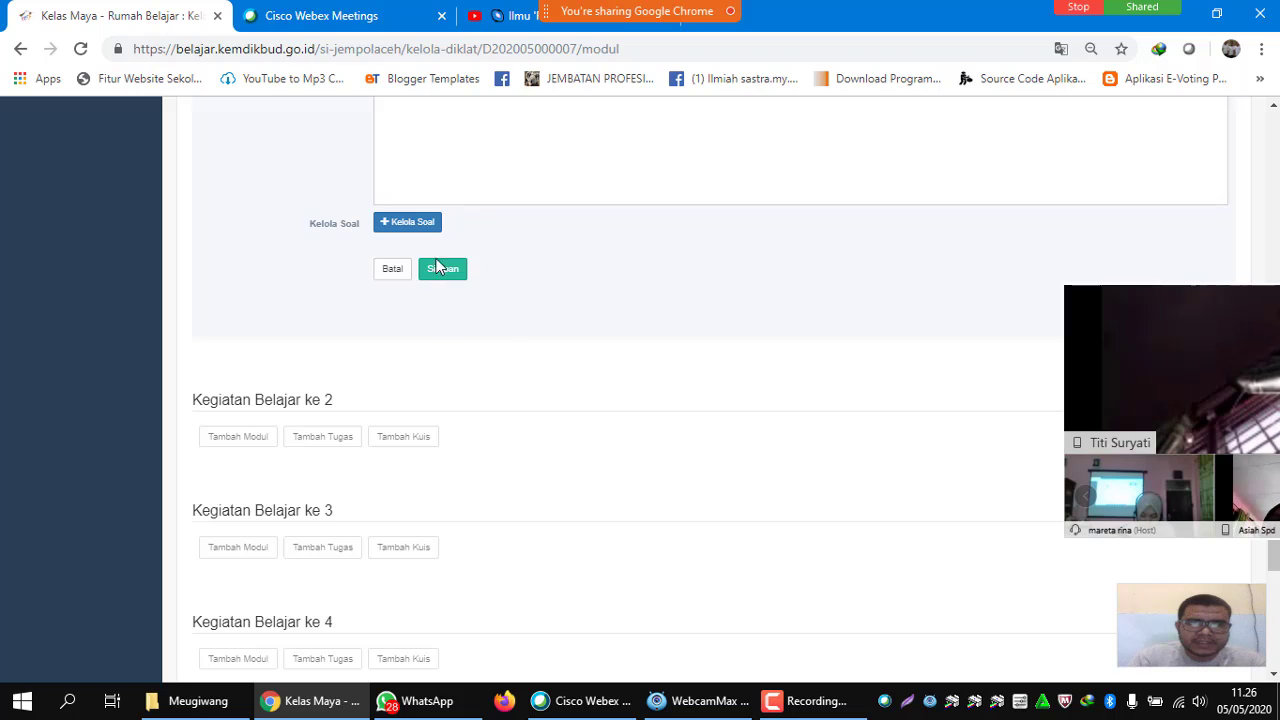
{"action": "left_click", "coordinate": [406, 224]}
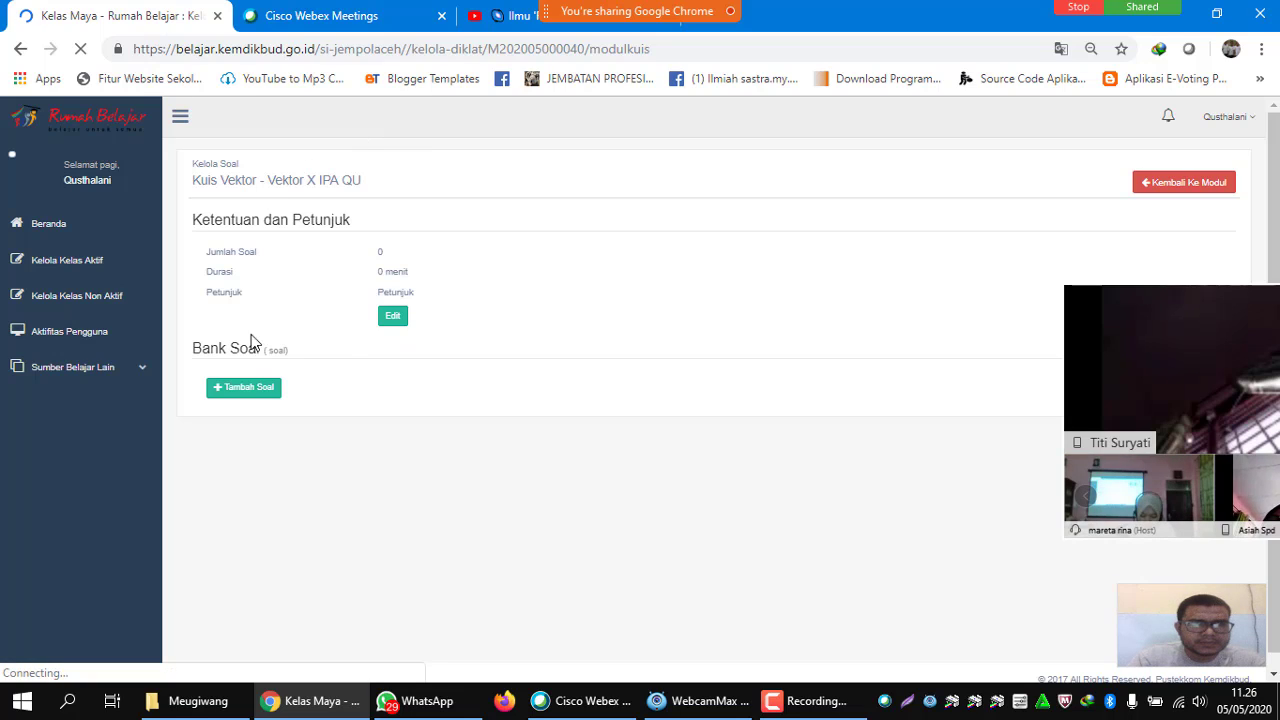
{"action": "left_click", "coordinate": [258, 391]}
{"action": "left_click", "coordinate": [558, 399]}
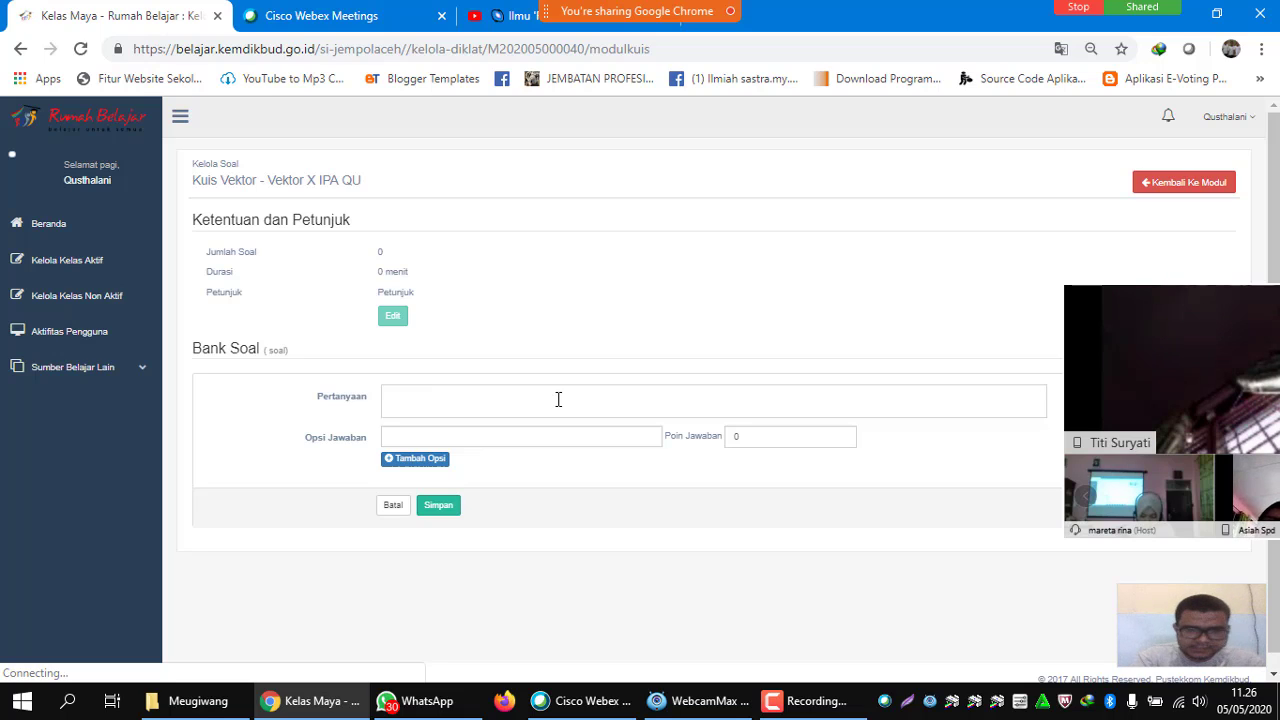
- Type the first quiz question text, ending '...ebutkan salah satu bagian'
{"action": "type", "text": "Je"}
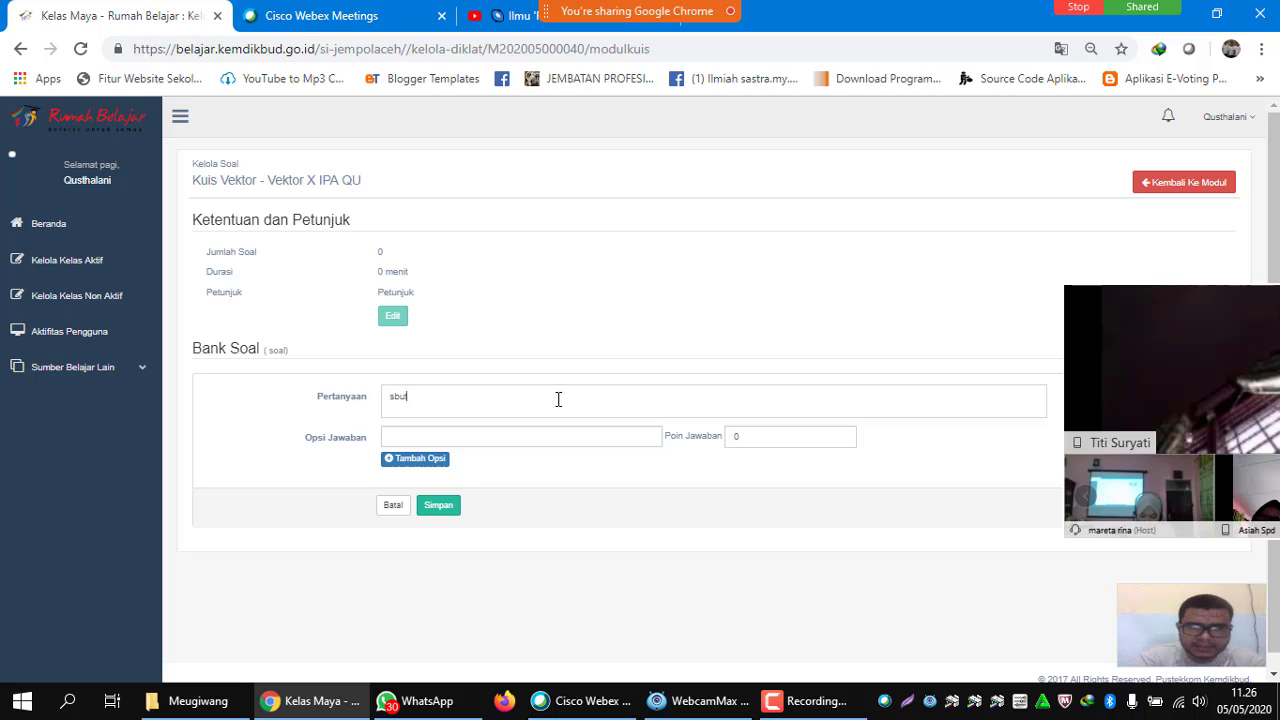
{"action": "type", "text": "a"}
{"action": "key", "text": "BackSpace"}
{"action": "key", "text": "BackSpace"}
{"action": "key", "text": "BackSpace"}
{"action": "type", "text": "ebu"}
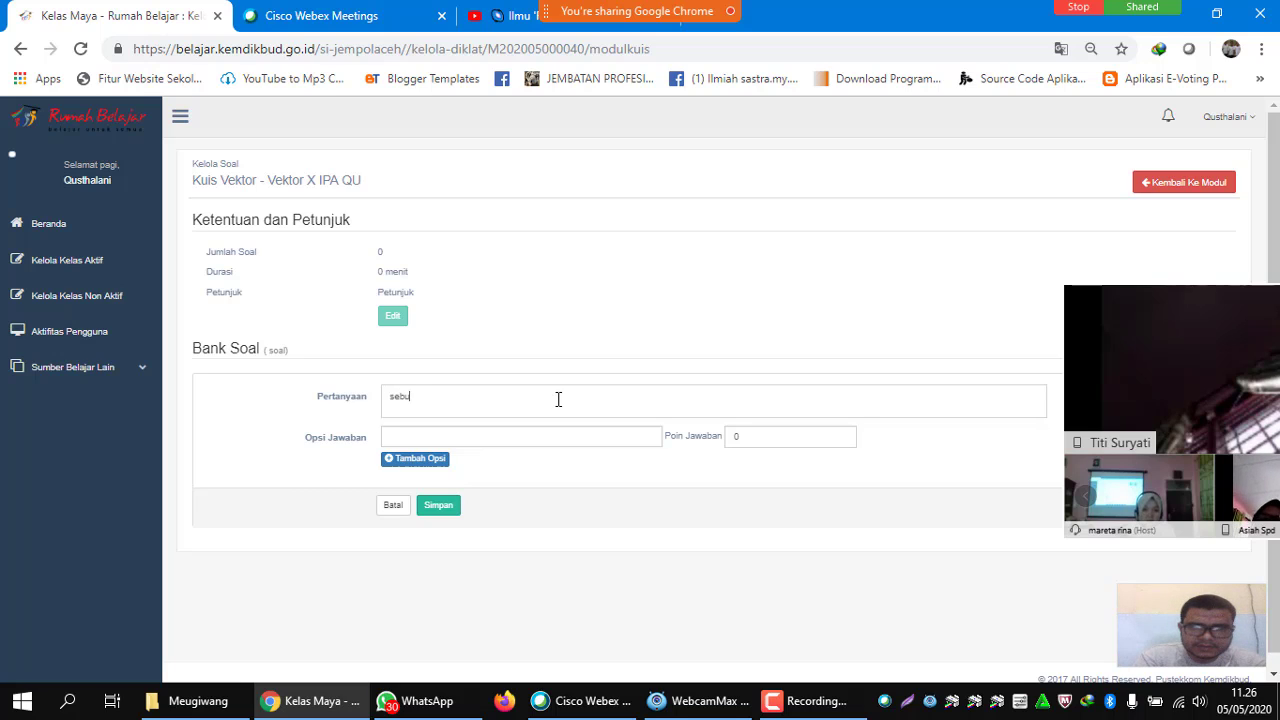
{"action": "type", "text": "tkan salah satu "}
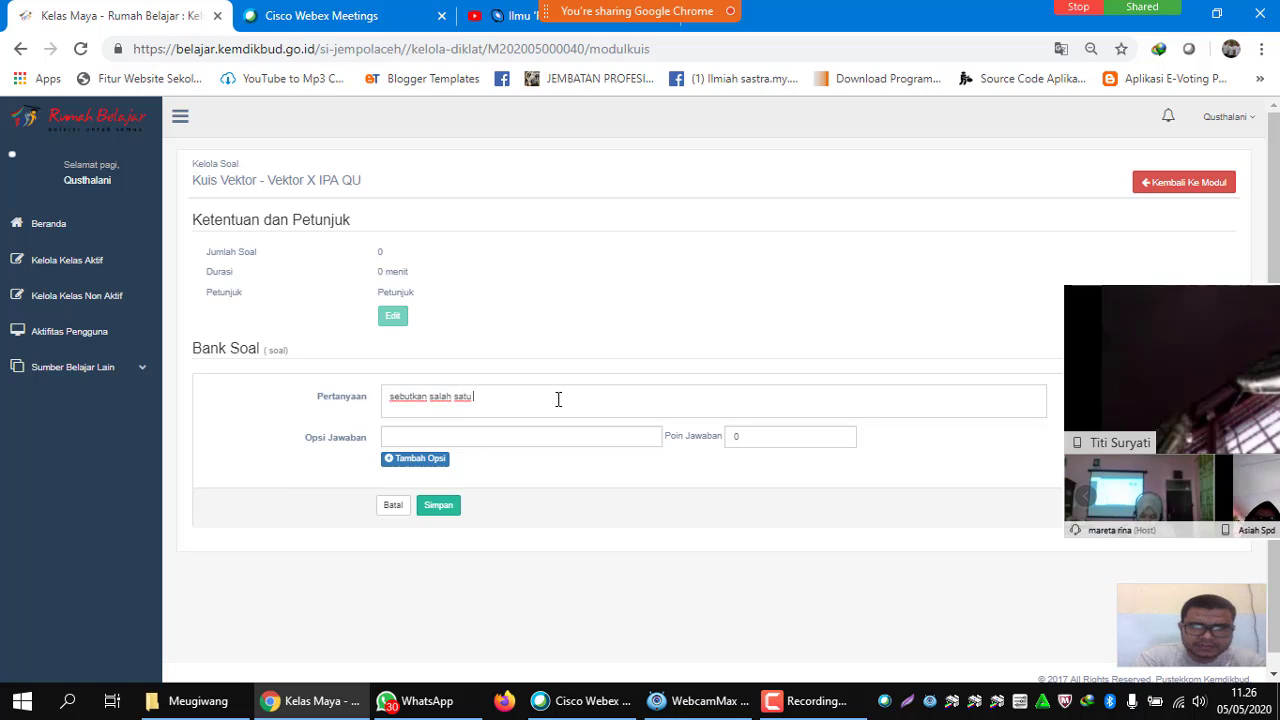
{"action": "type", "text": "bagian vektor..."}
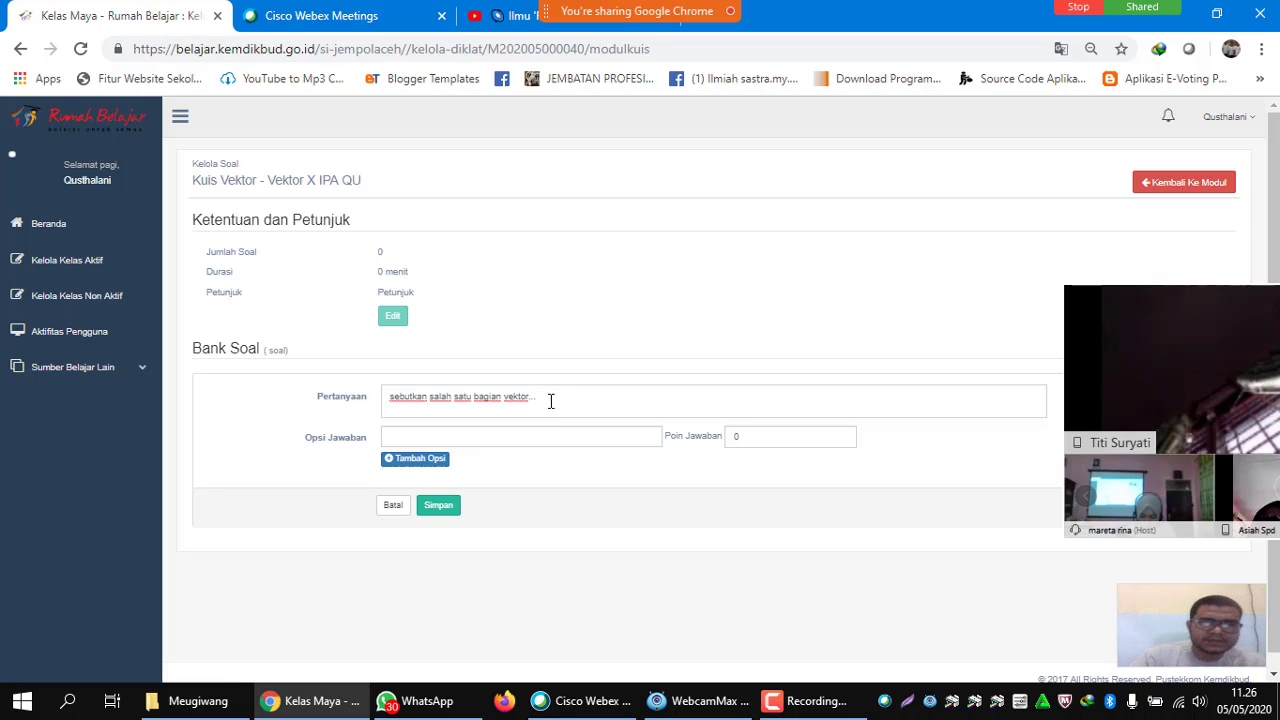
- Fill in answer options starting 'Kak' and 'Tanda P', plus 'Busur'
{"action": "left_click", "coordinate": [482, 436]}
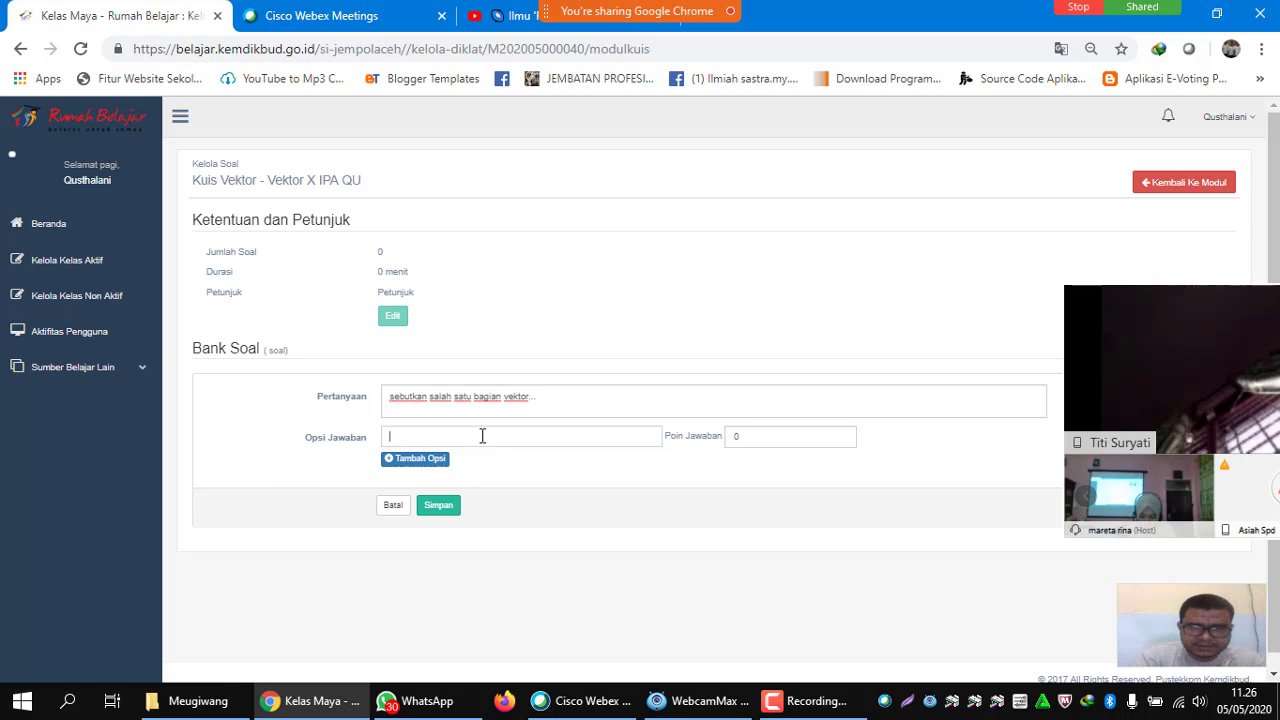
{"action": "type", "text": "Kaki"}
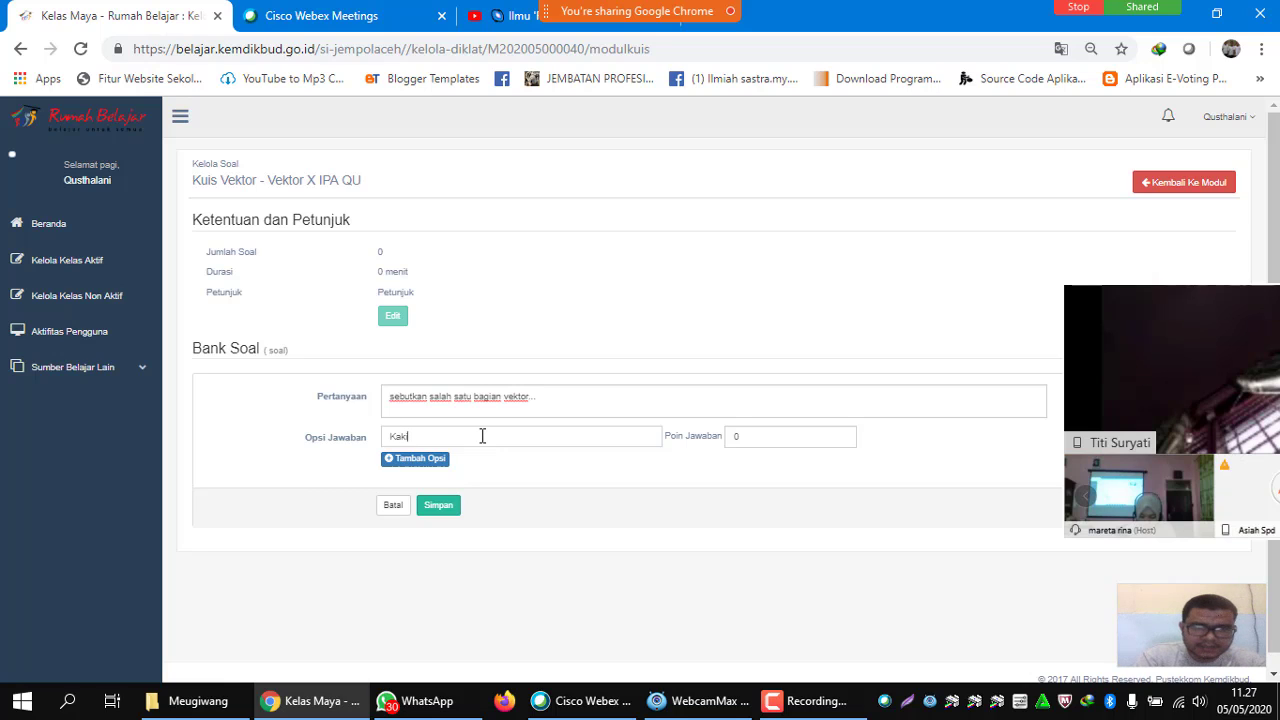
{"action": "left_click", "coordinate": [445, 460]}
{"action": "left_click", "coordinate": [497, 465]}
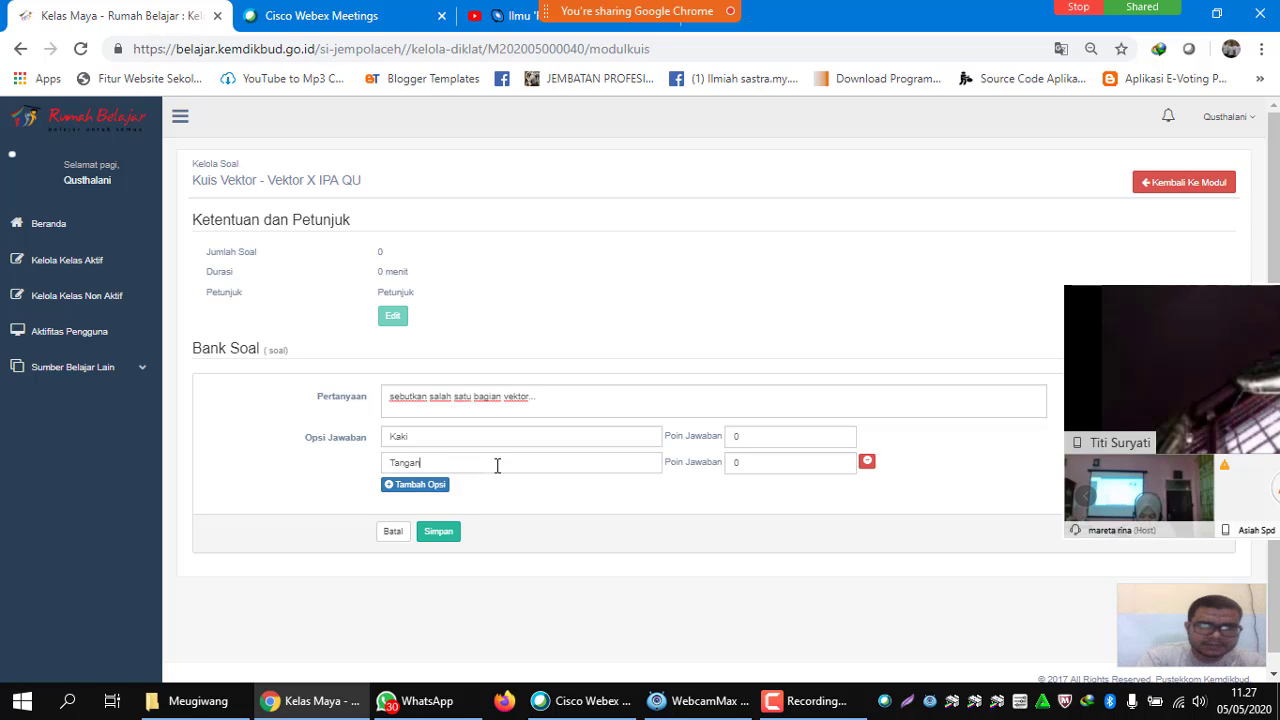
{"action": "left_click", "coordinate": [435, 485]}
{"action": "type", "text": "Tand"}
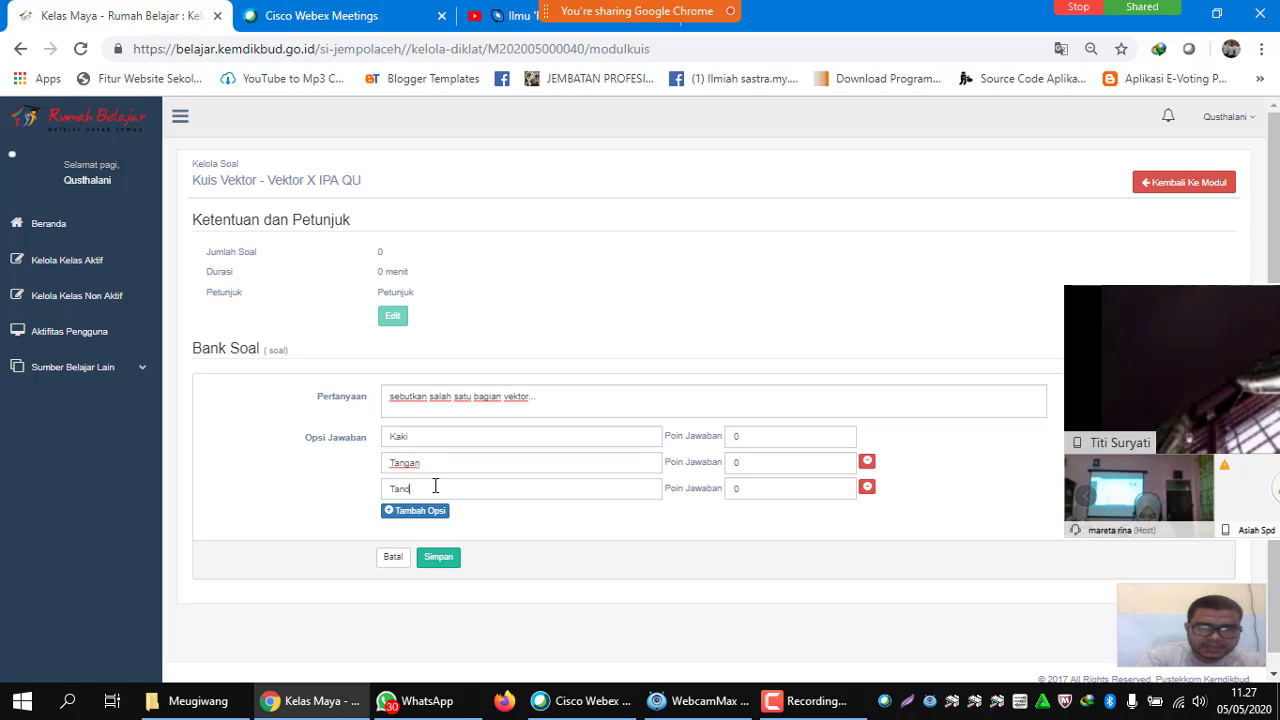
{"action": "type", "text": "a Panah"}
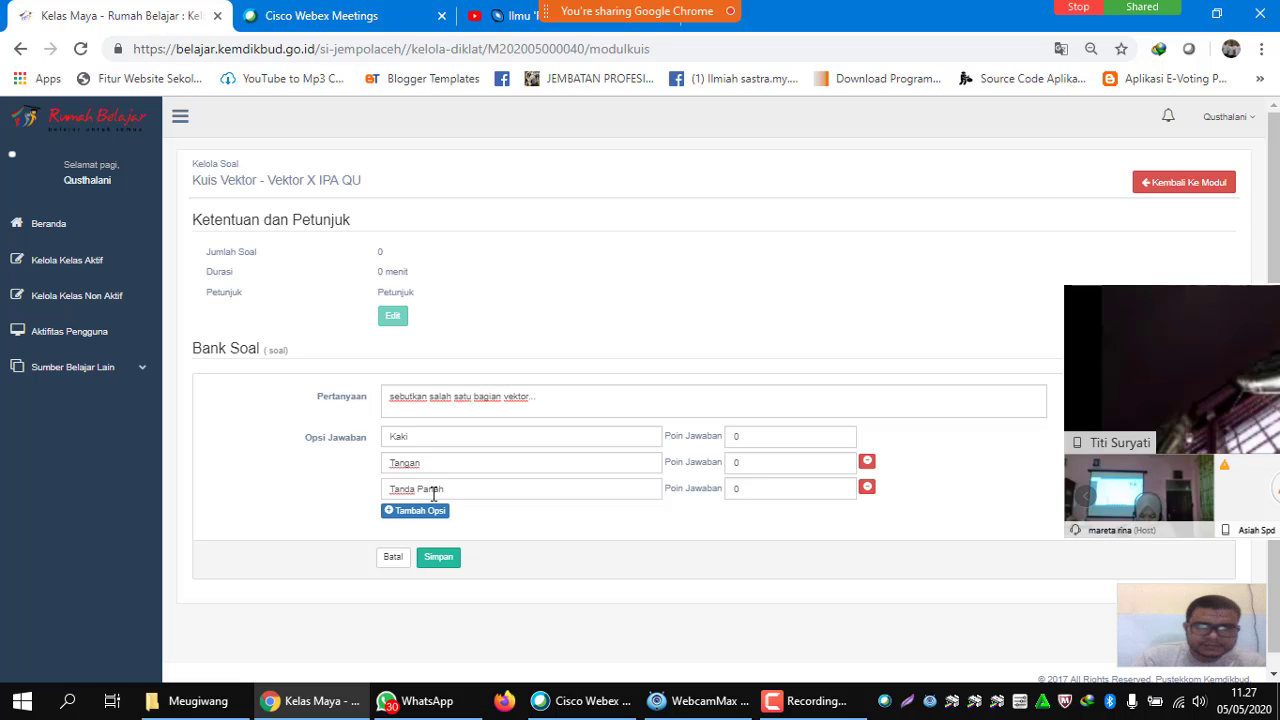
{"action": "left_click", "coordinate": [428, 512]}
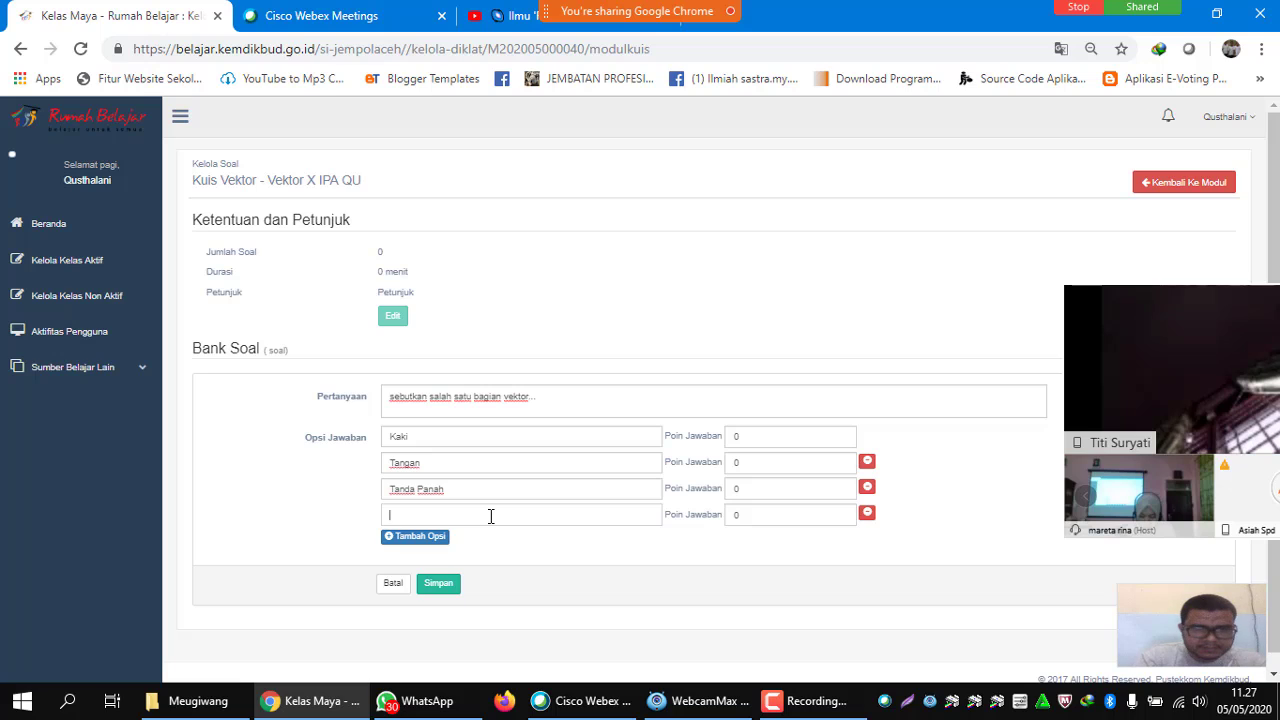
{"action": "type", "text": "Busur"}
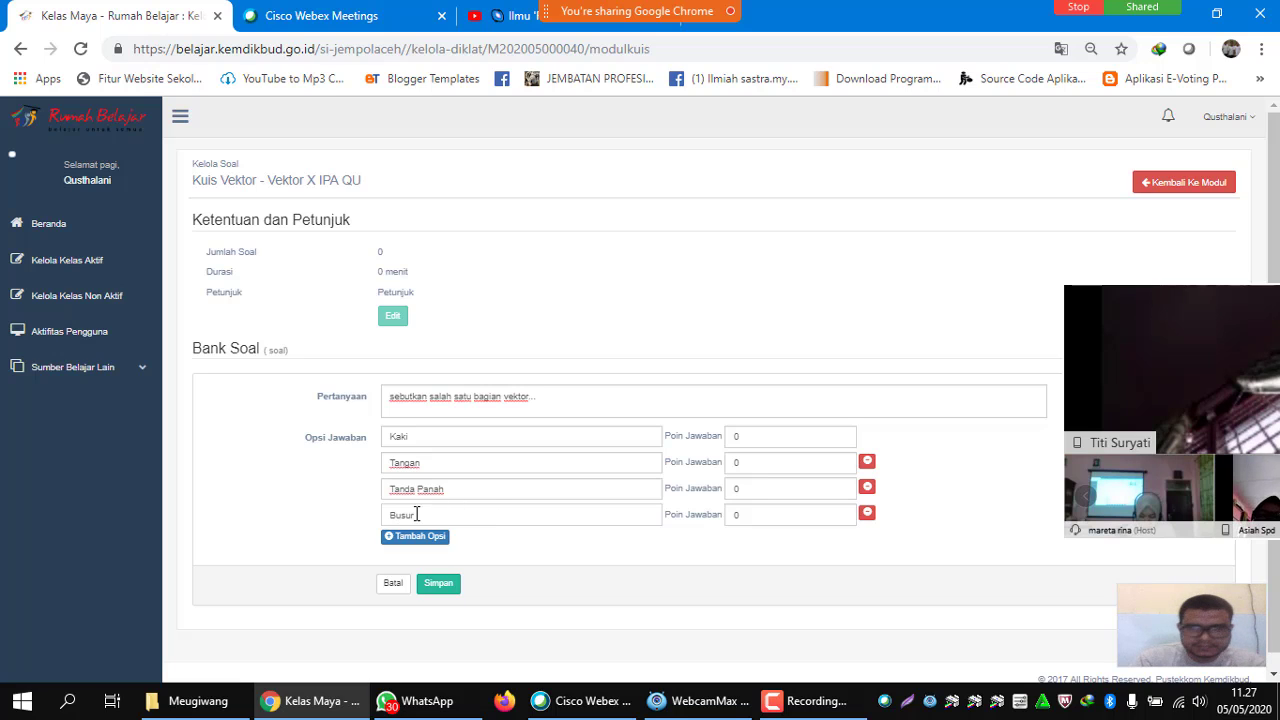
- Add a fifth option 'Gerak', give Tanda Panah 20 points, and save the question
{"action": "left_click", "coordinate": [446, 536]}
{"action": "left_click", "coordinate": [448, 535]}
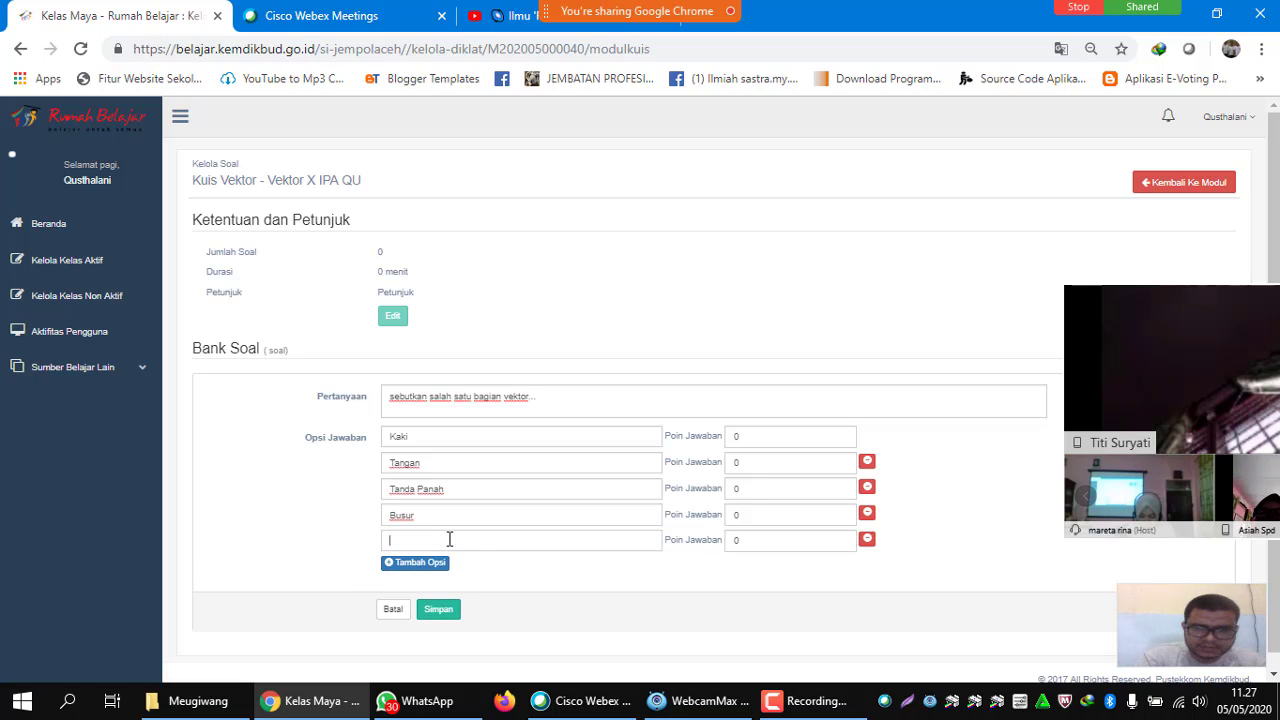
{"action": "type", "text": "Gera"}
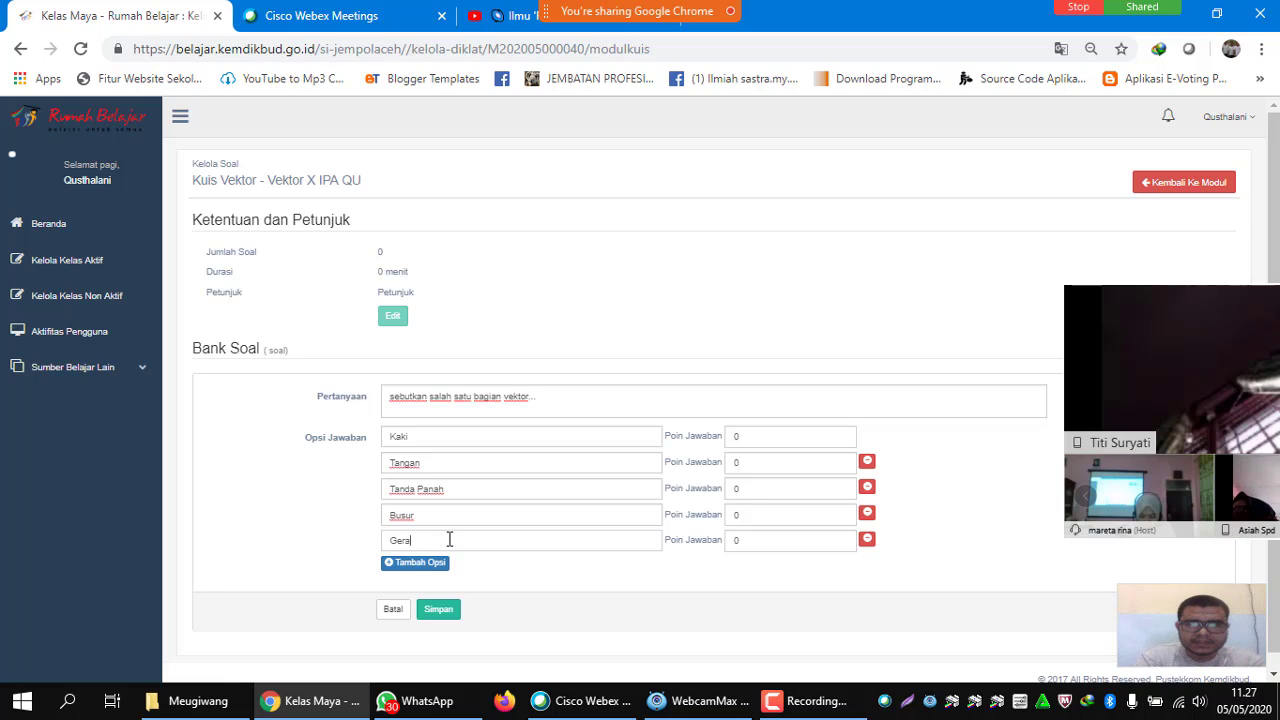
{"action": "type", "text": "k"}
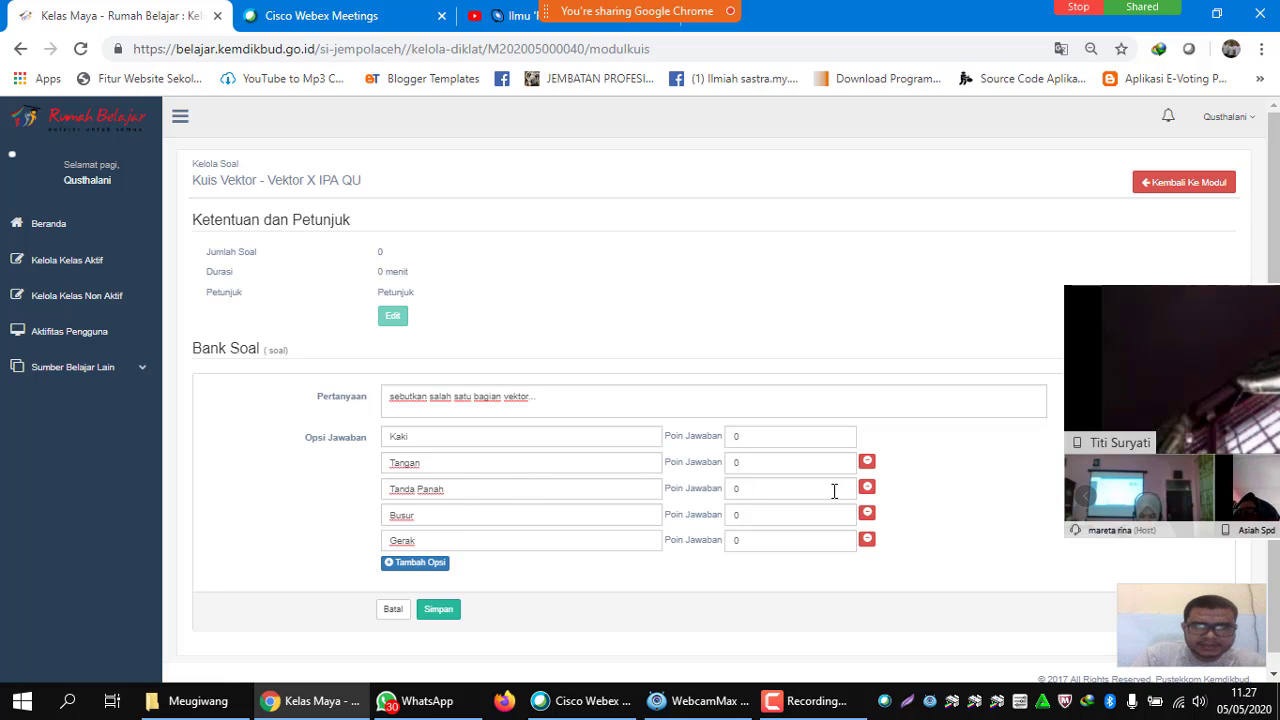
{"action": "left_click", "coordinate": [806, 491]}
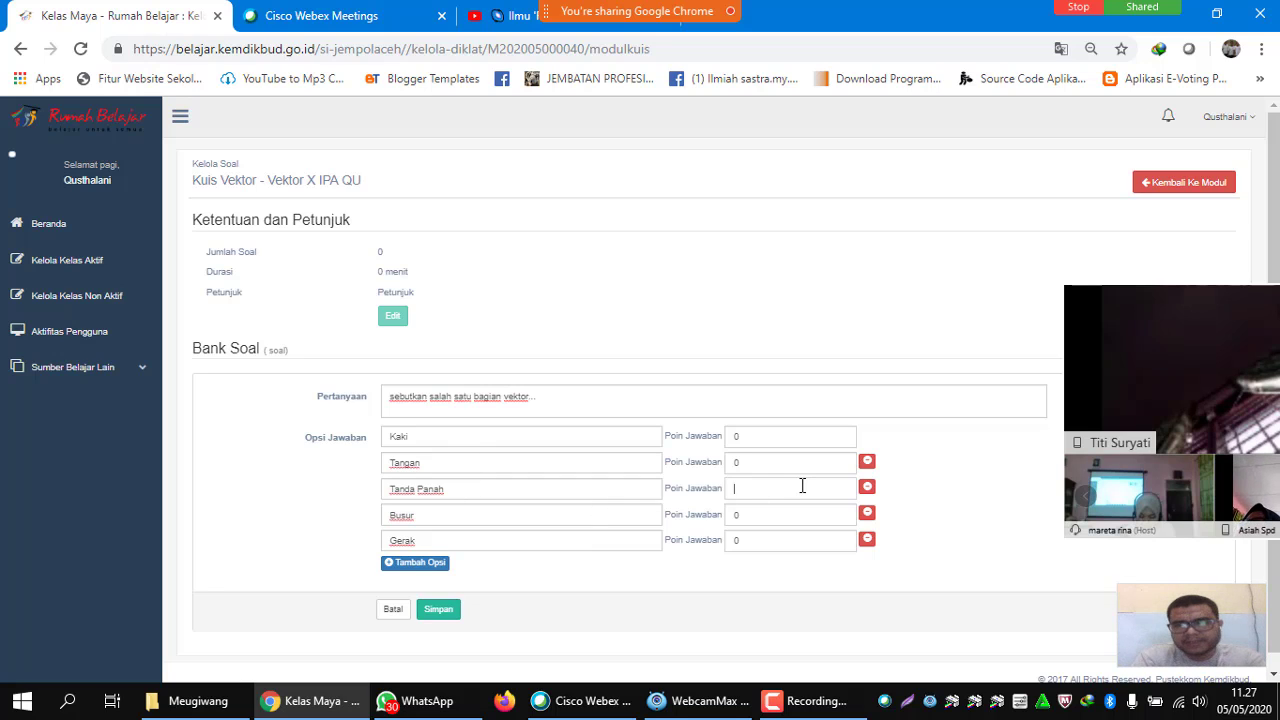
{"action": "left_click", "coordinate": [441, 610]}
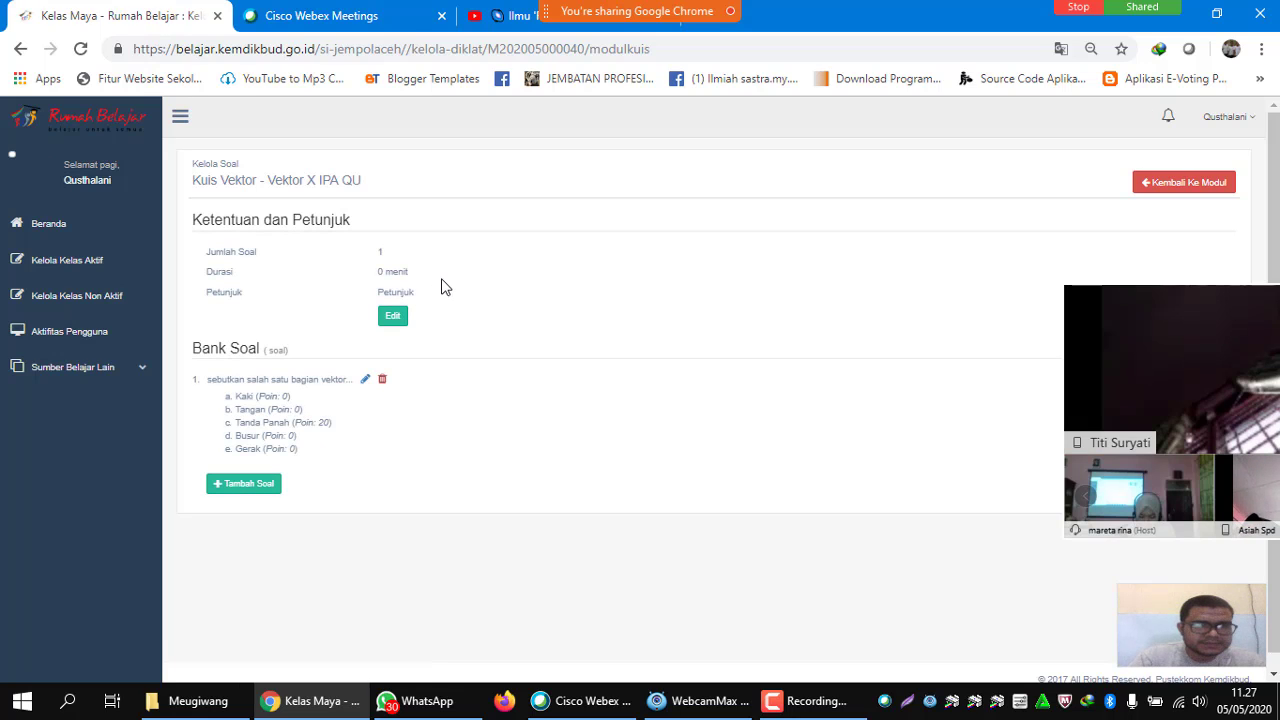
- Set the Kuis Vektor duration to 10 minutes and save
{"action": "left_click", "coordinate": [393, 316]}
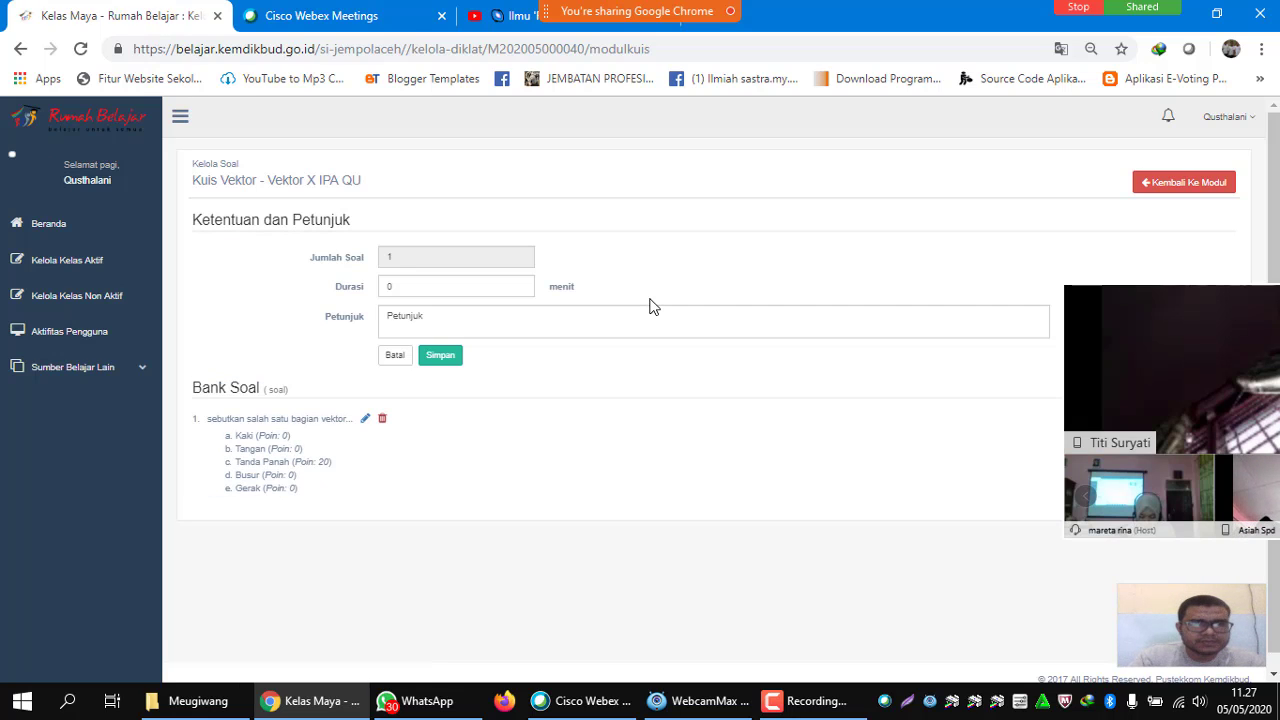
{"action": "left_click", "coordinate": [403, 289]}
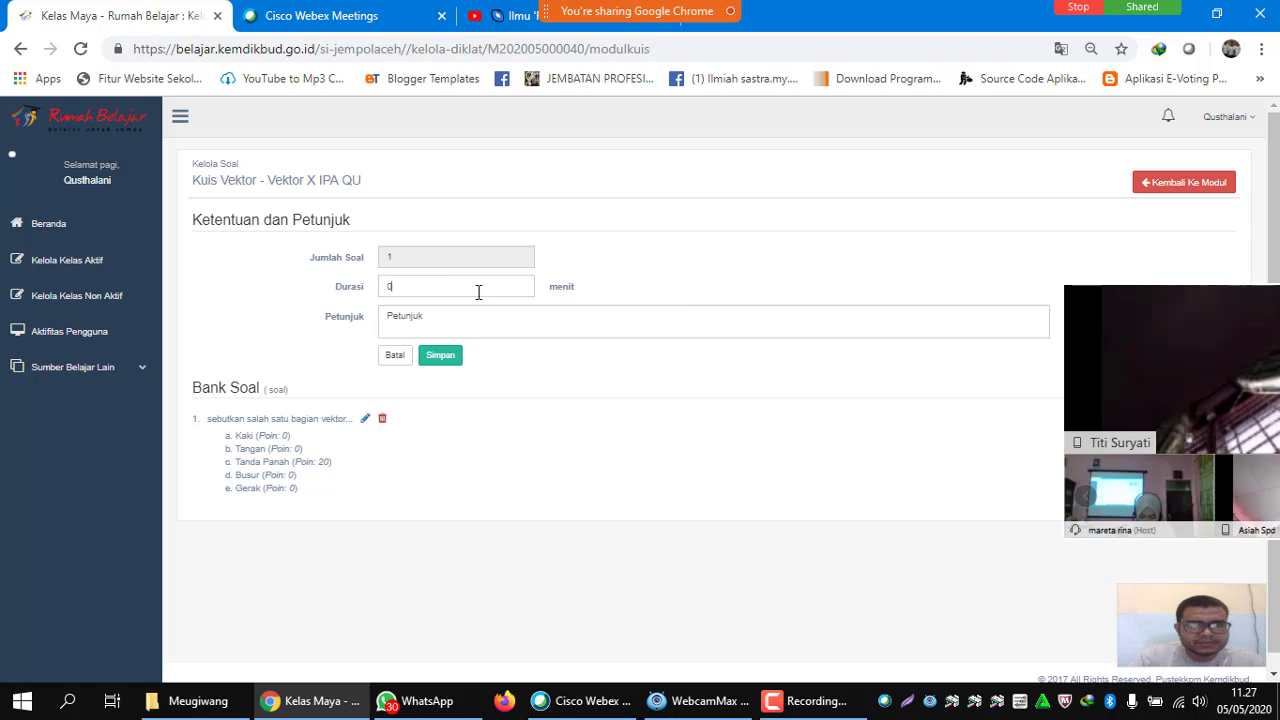
{"action": "key", "text": "BackSpace"}
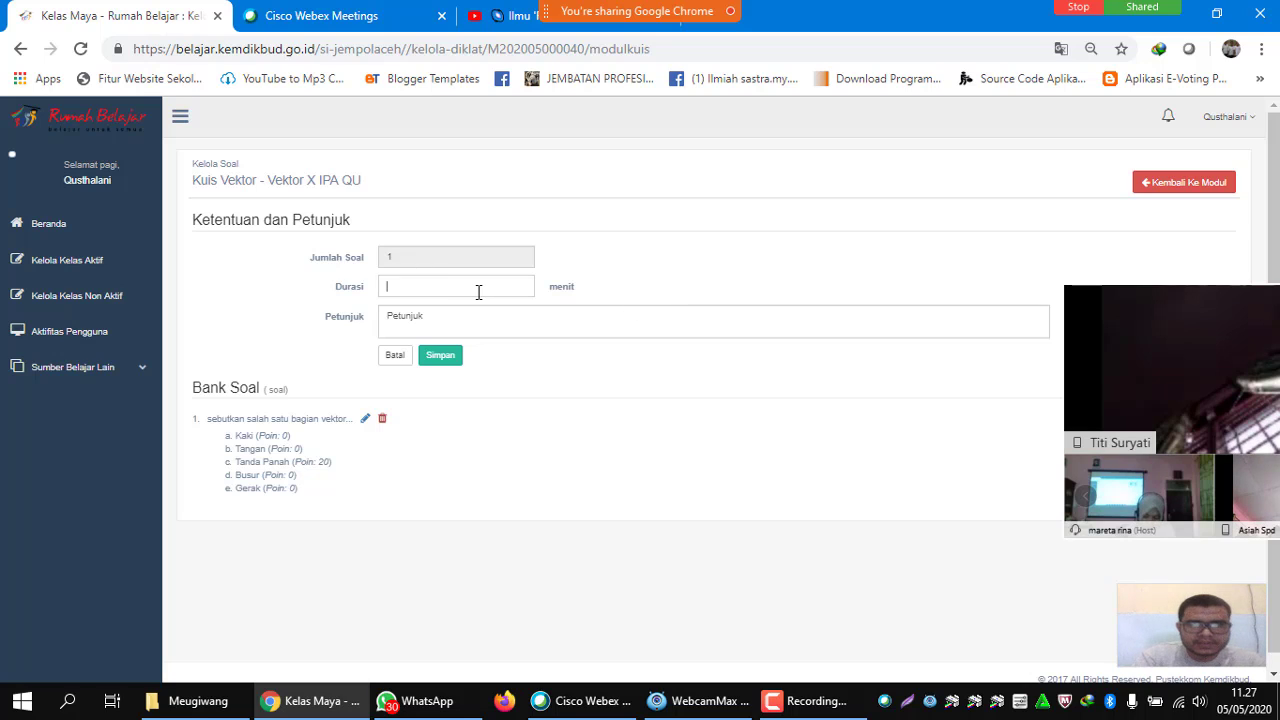
{"action": "type", "text": "10"}
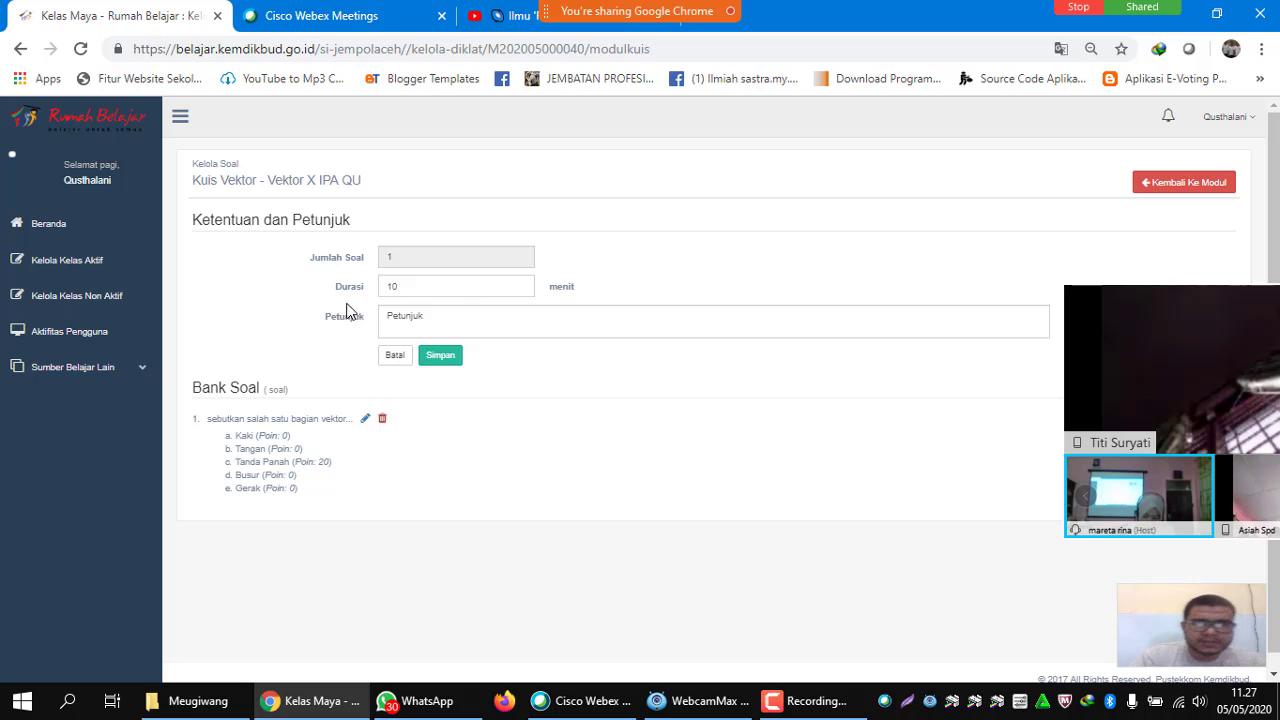
{"action": "left_click", "coordinate": [441, 357]}
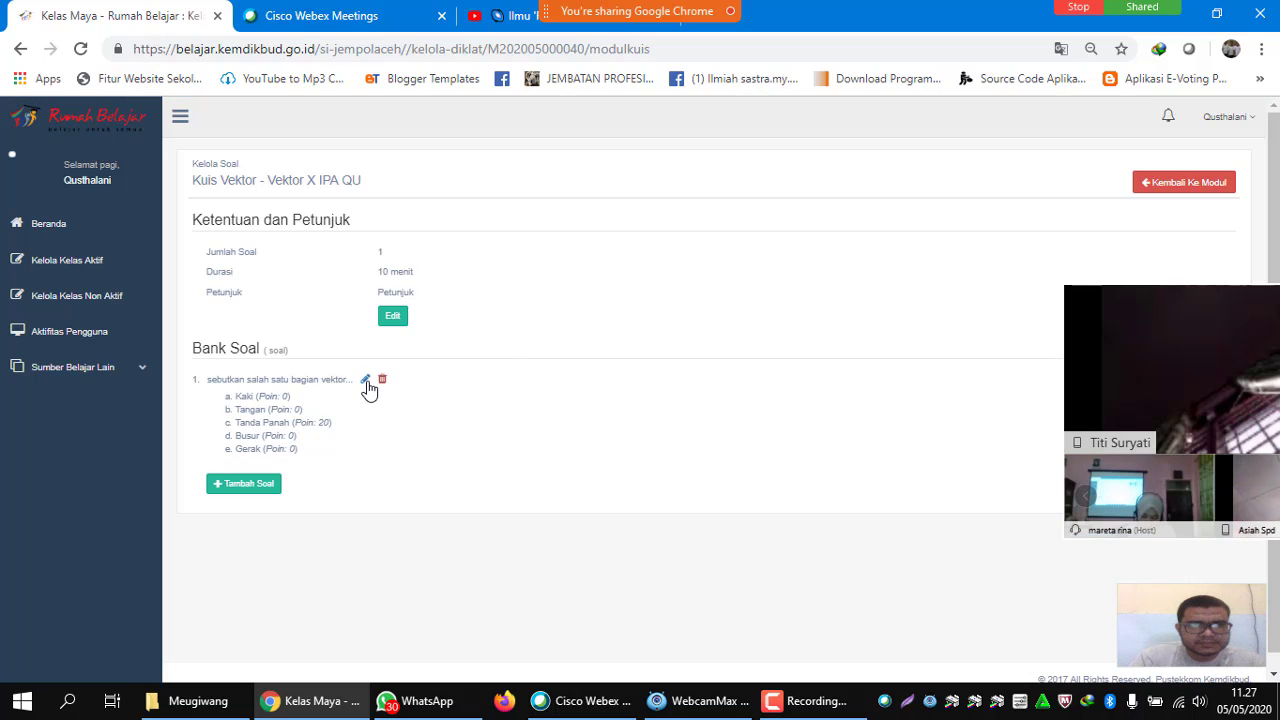
- Replace the quiz Petunjuk with 'Pilihlah salah satu jawaban yang dianggap paling benar', save, and return to the module
{"action": "scroll", "coordinate": [700, 255], "scroll_direction": "down", "scroll_amount": 1}
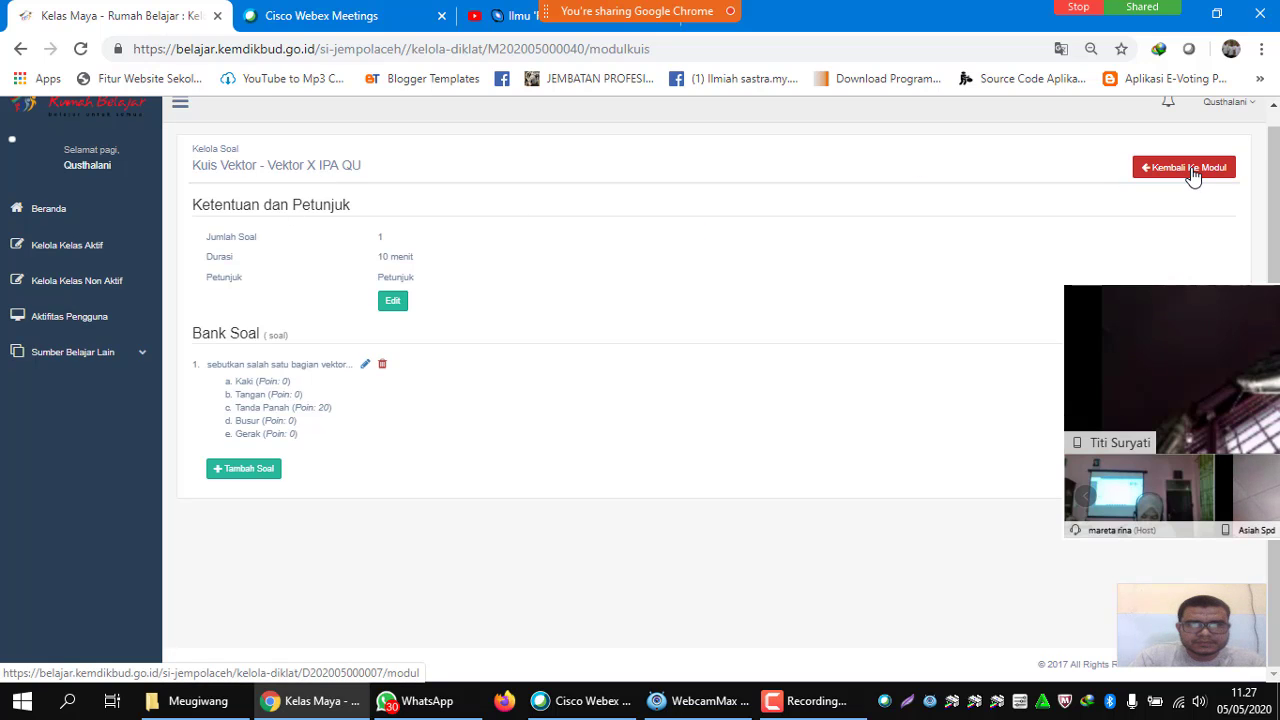
{"action": "left_click", "coordinate": [392, 300]}
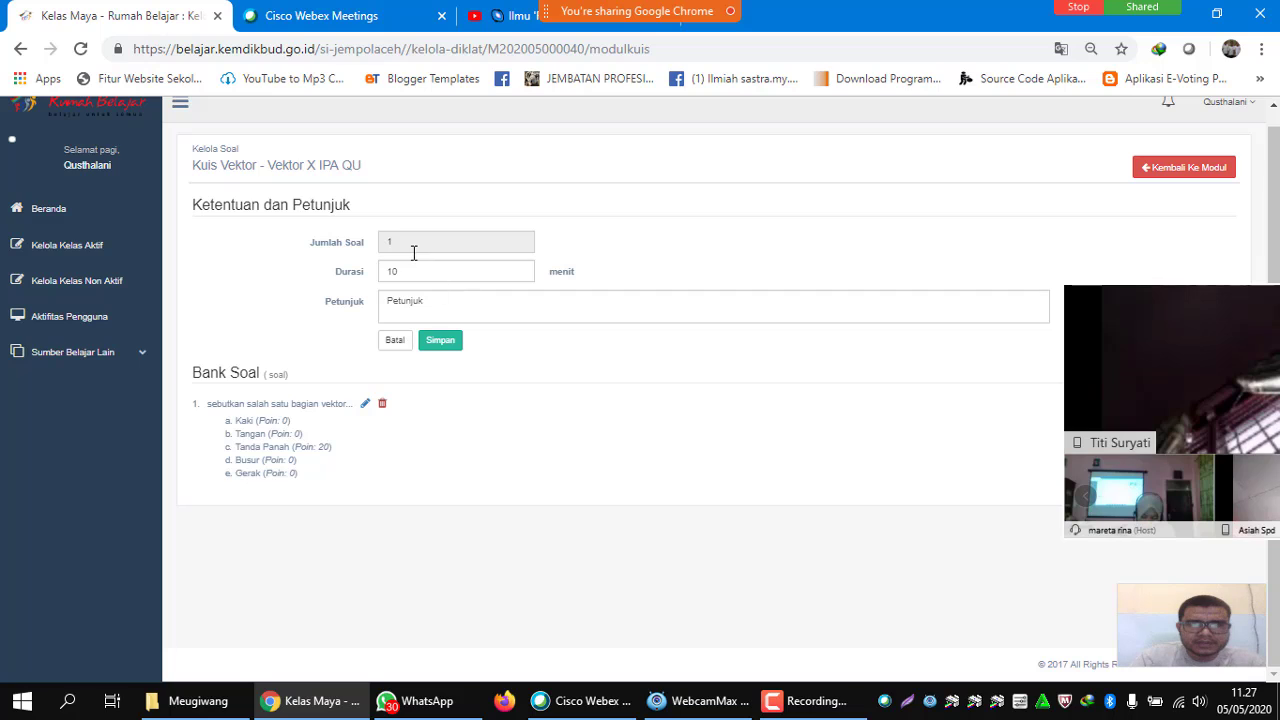
{"action": "left_click_drag", "start_coordinate": [397, 246], "coordinate": [341, 245]}
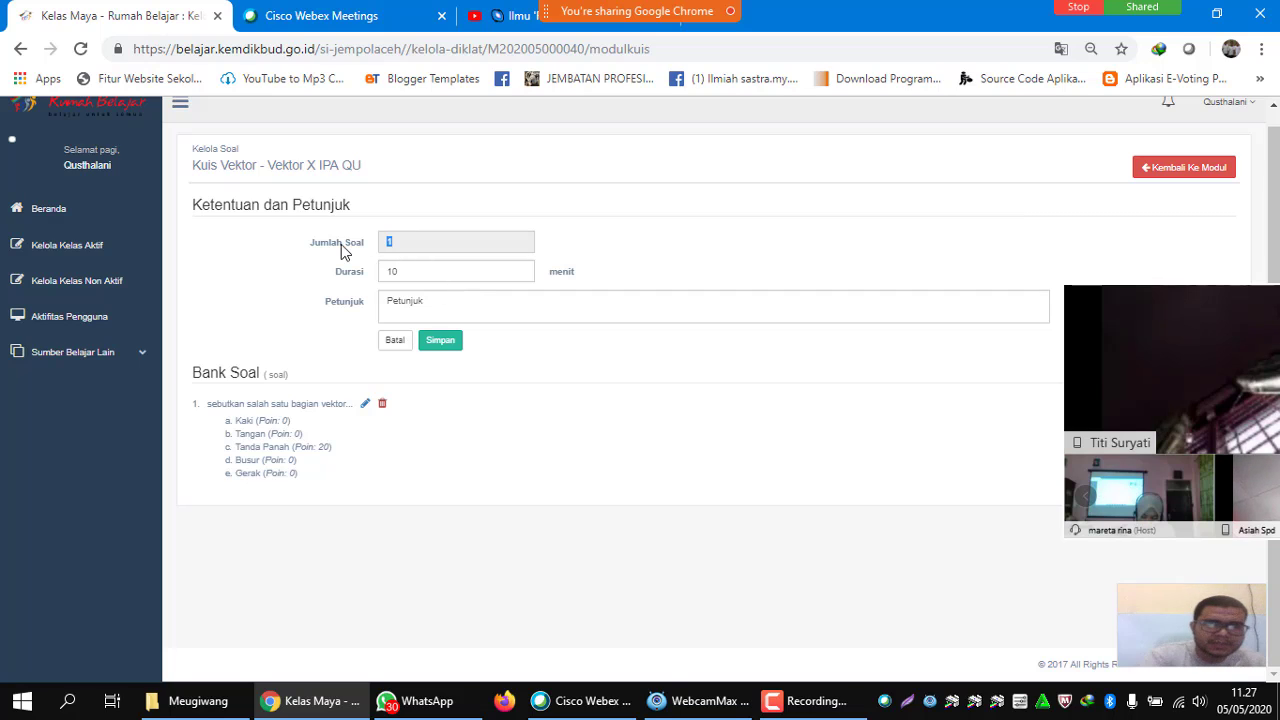
{"action": "left_click", "coordinate": [418, 244]}
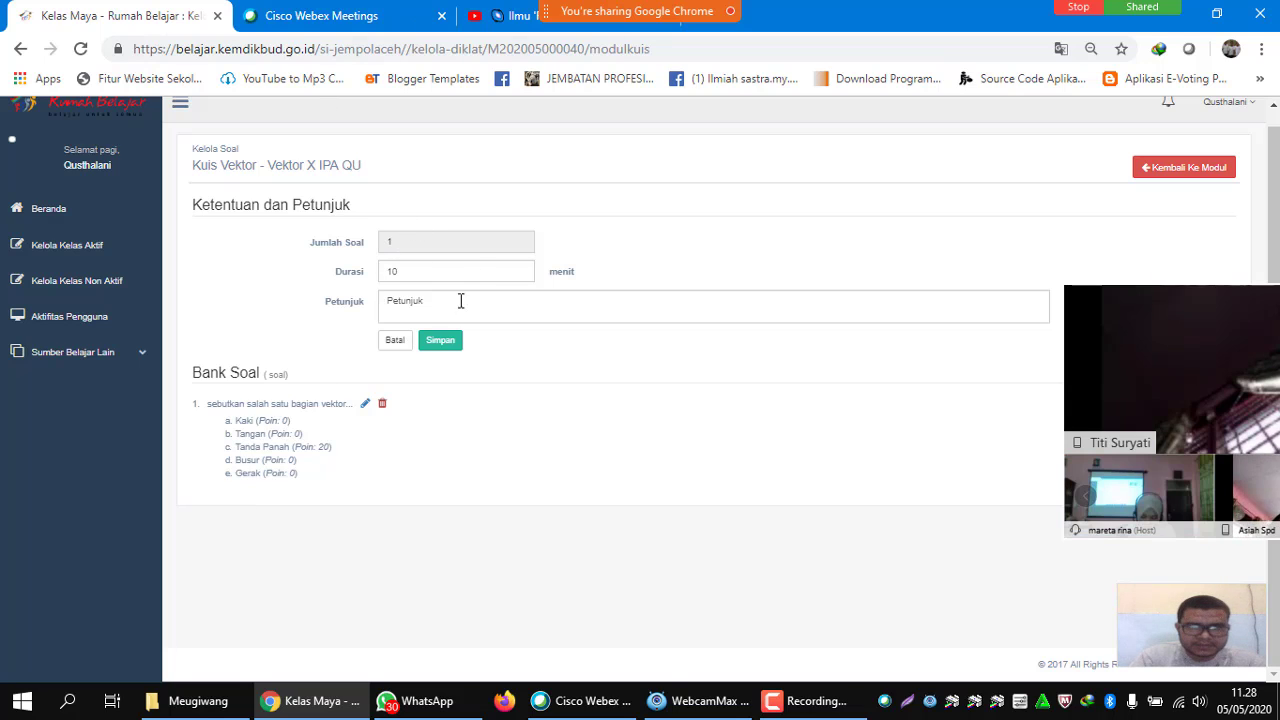
{"action": "left_click", "coordinate": [428, 303]}
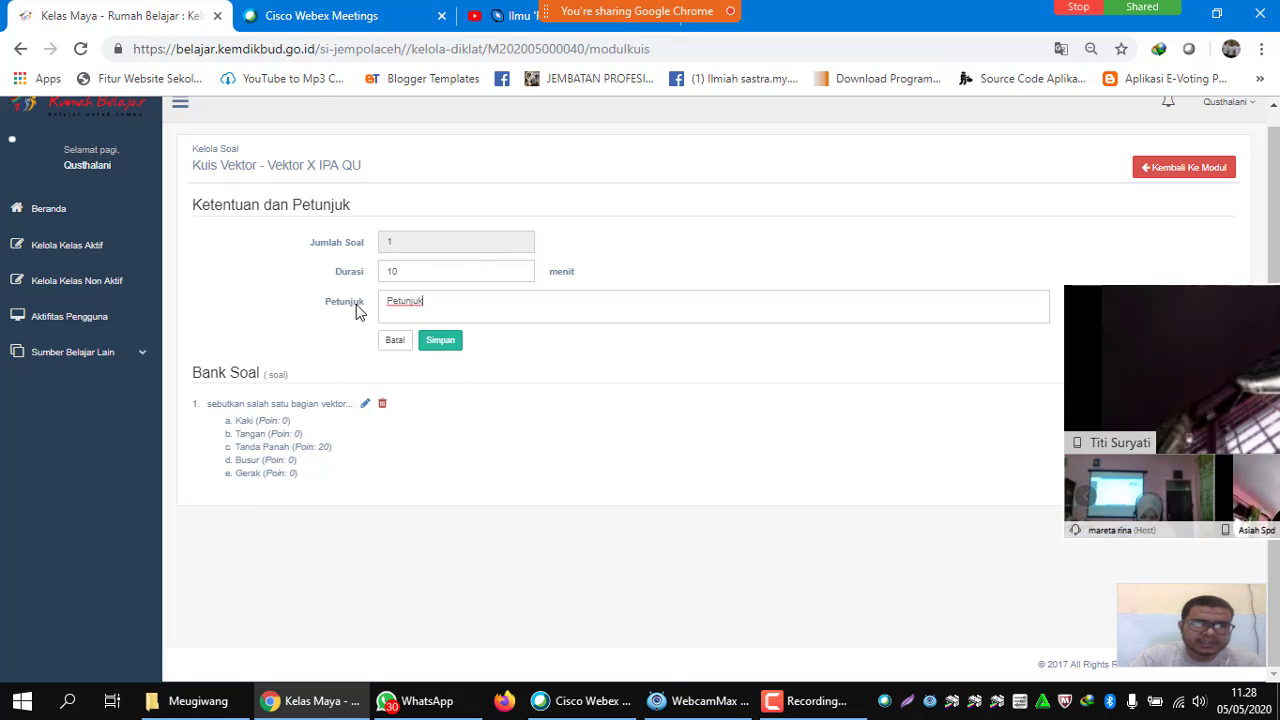
{"action": "key", "text": "ctrl+a"}
{"action": "type", "text": "Piliha"}
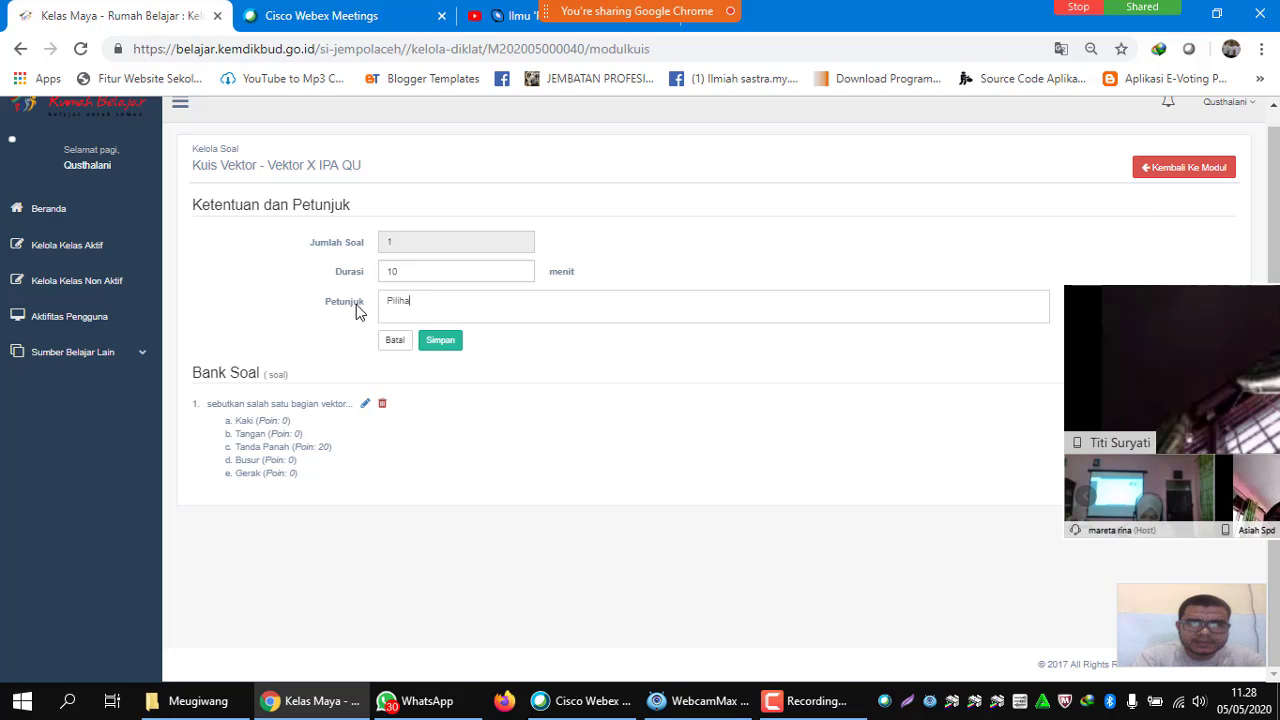
{"action": "key", "text": "BackSpace"}
{"action": "type", "text": "lah sala"}
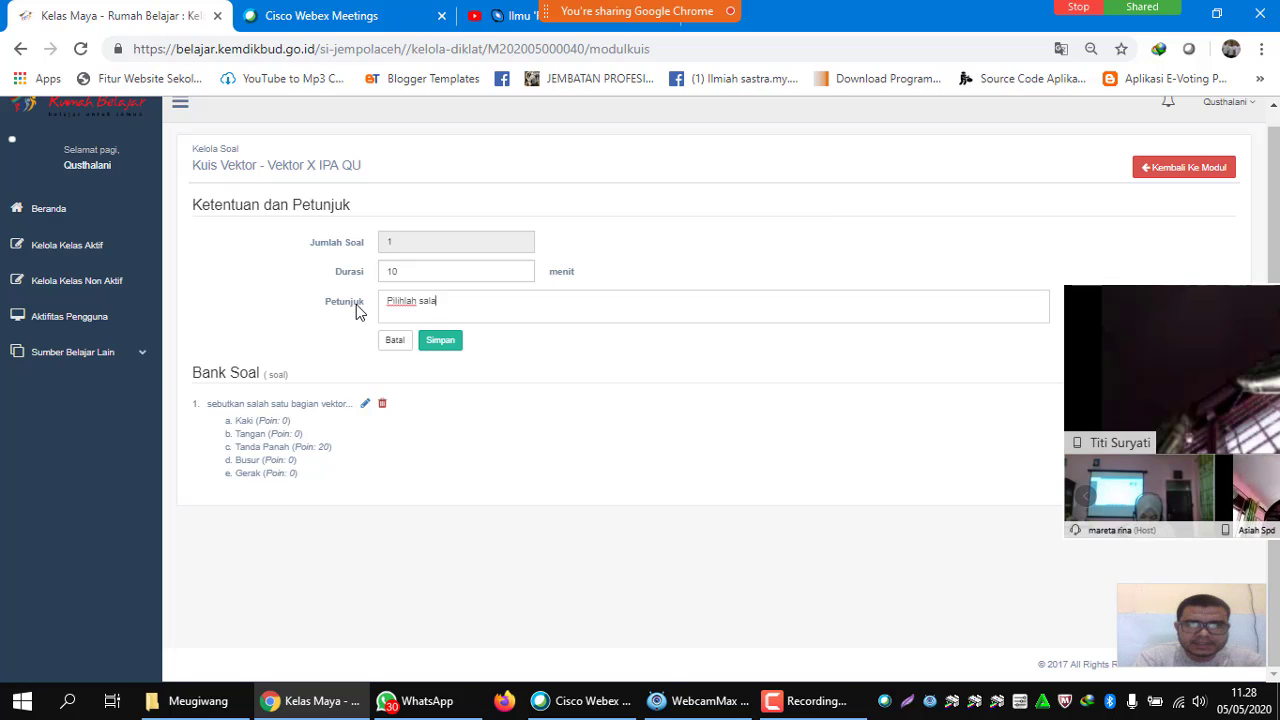
{"action": "type", "text": "h satu"}
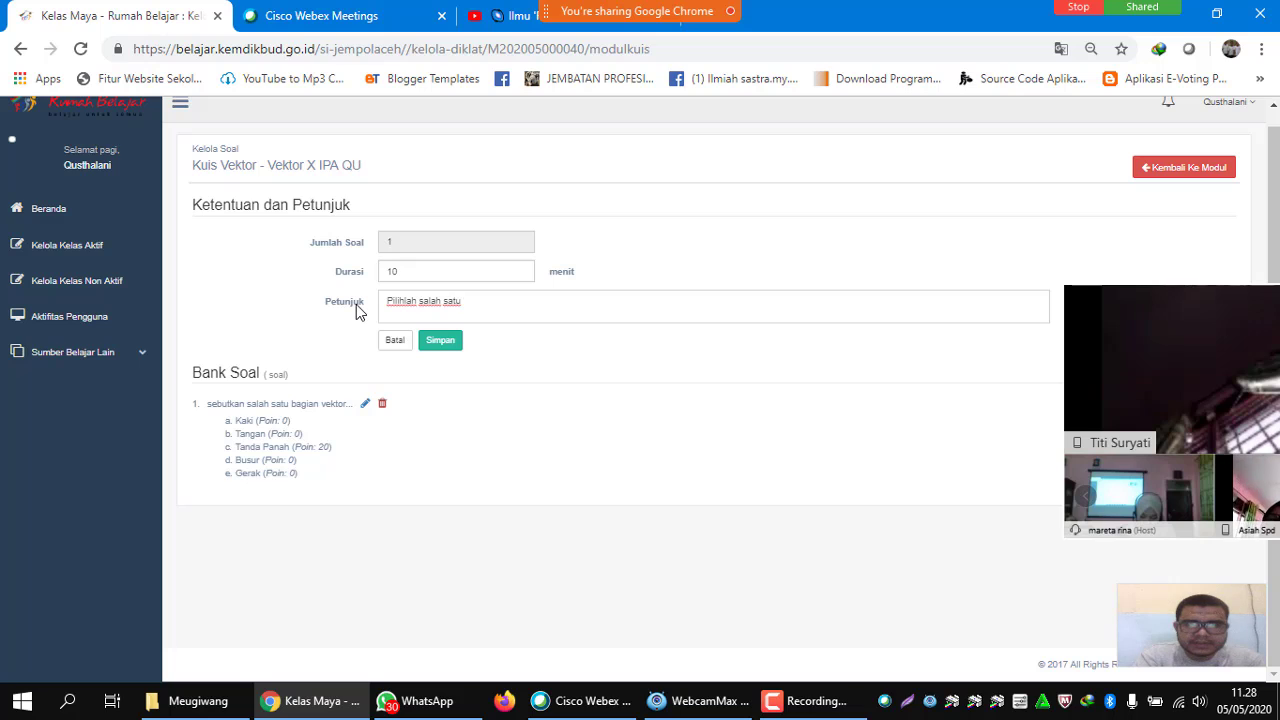
{"action": "type", "text": " jawaban yan"}
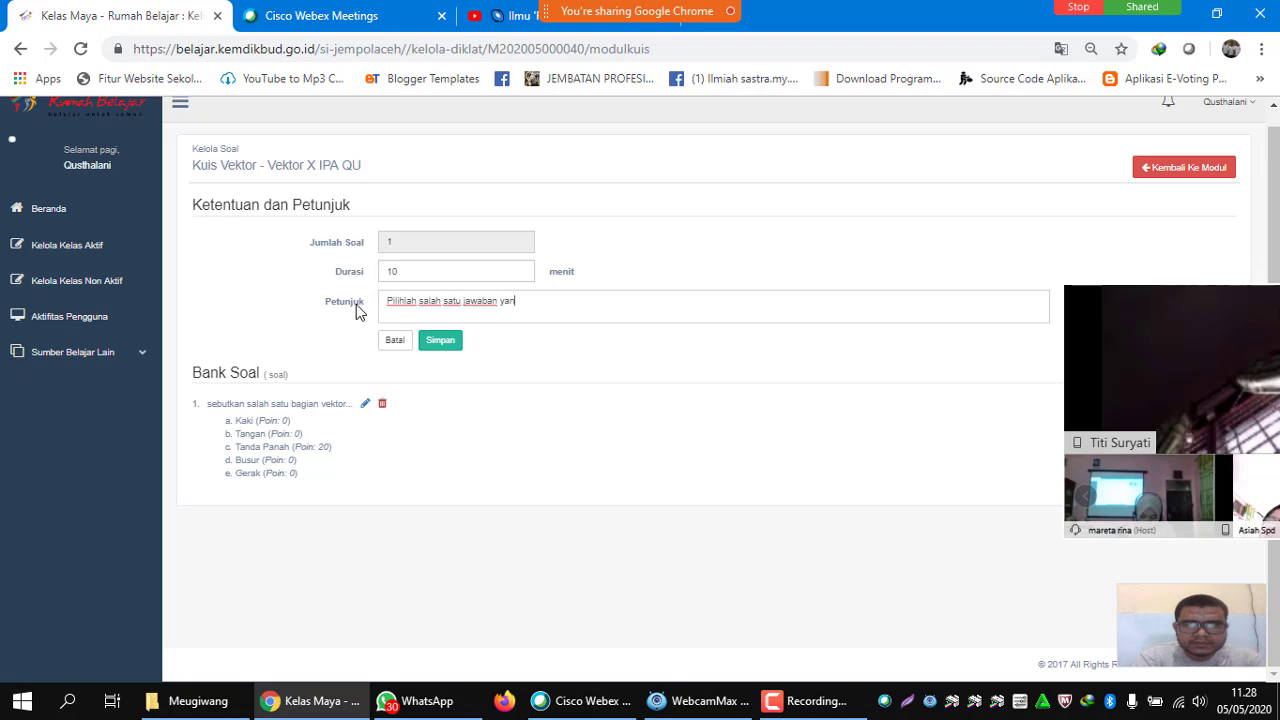
{"action": "type", "text": "g"}
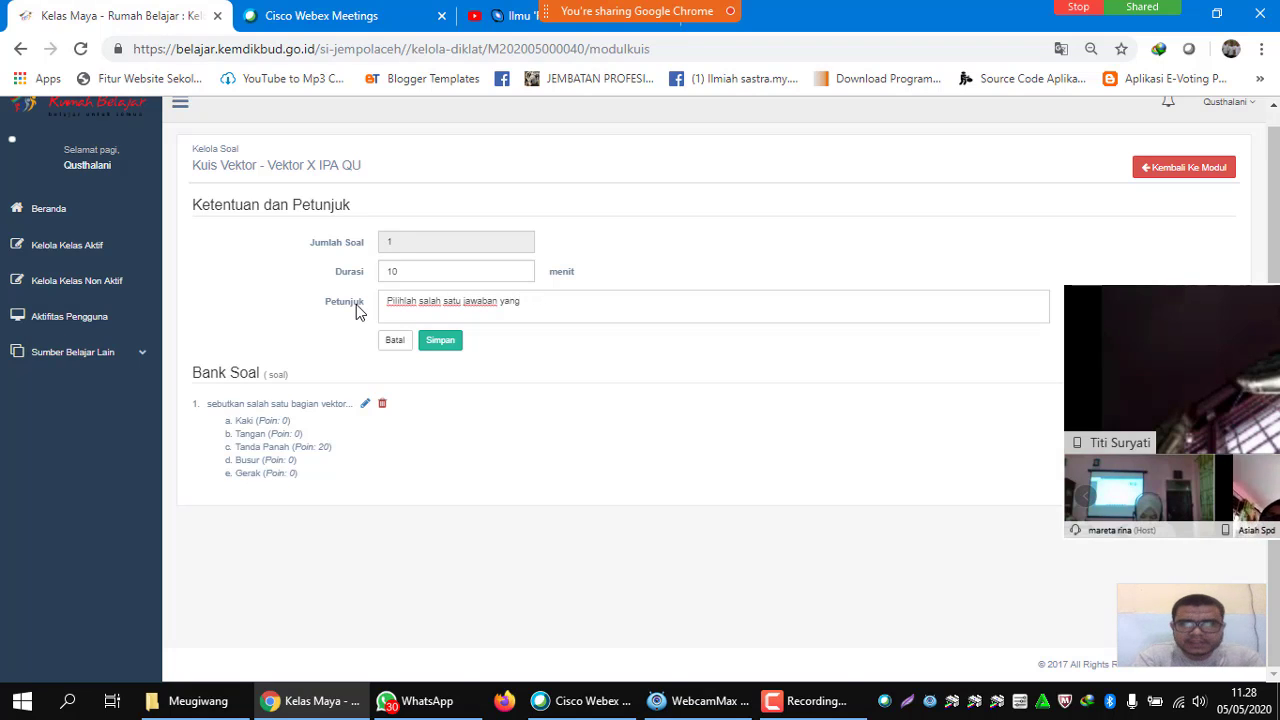
{"action": "type", "text": " d"}
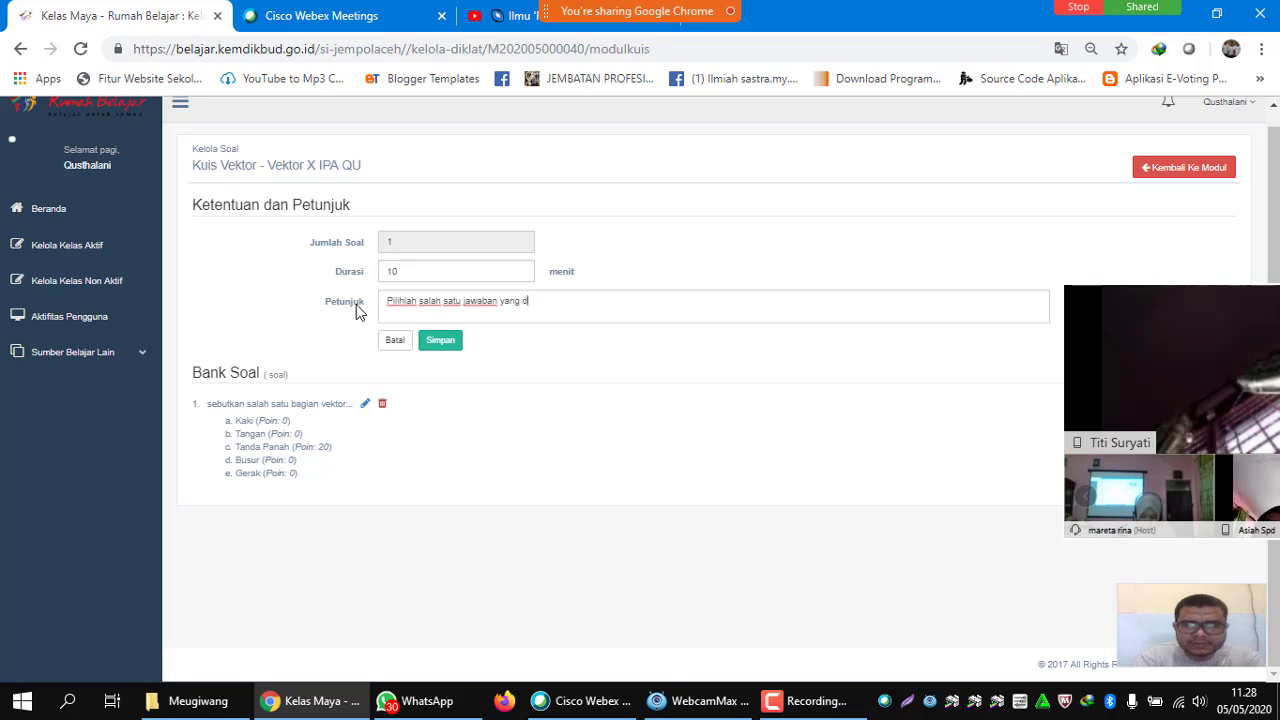
{"action": "type", "text": "ianggap palin"}
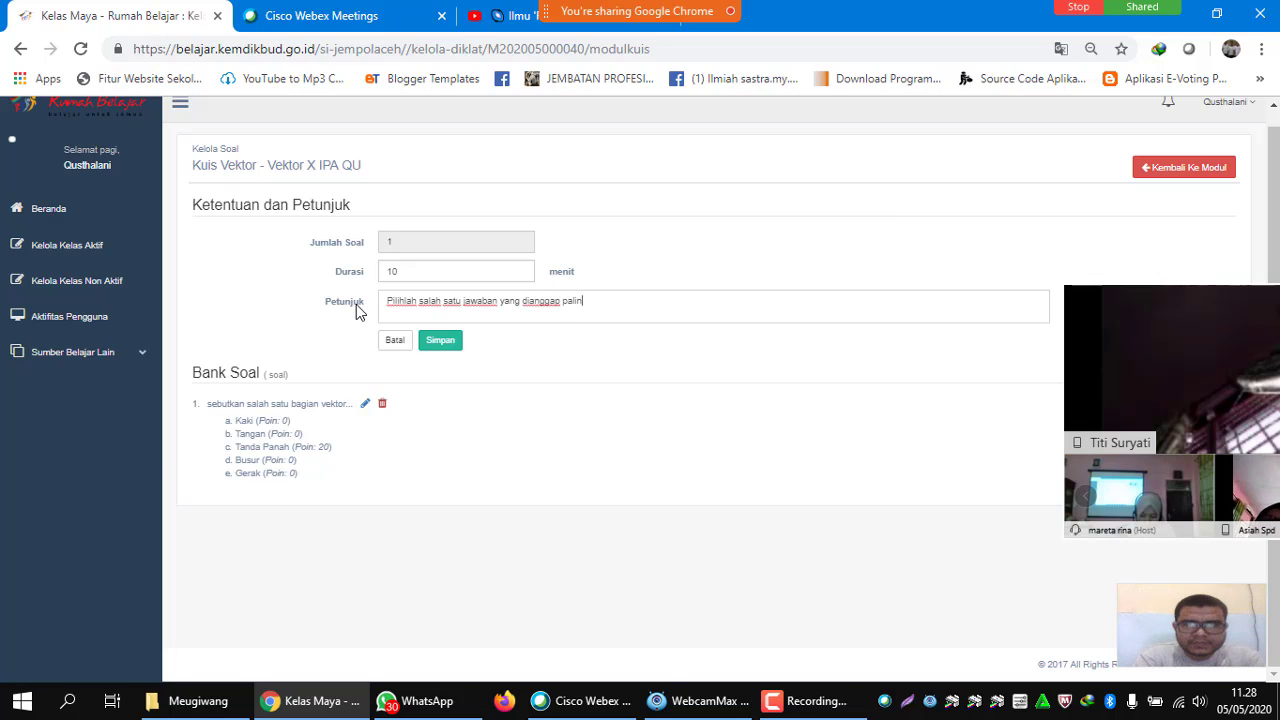
{"action": "type", "text": "g benar"}
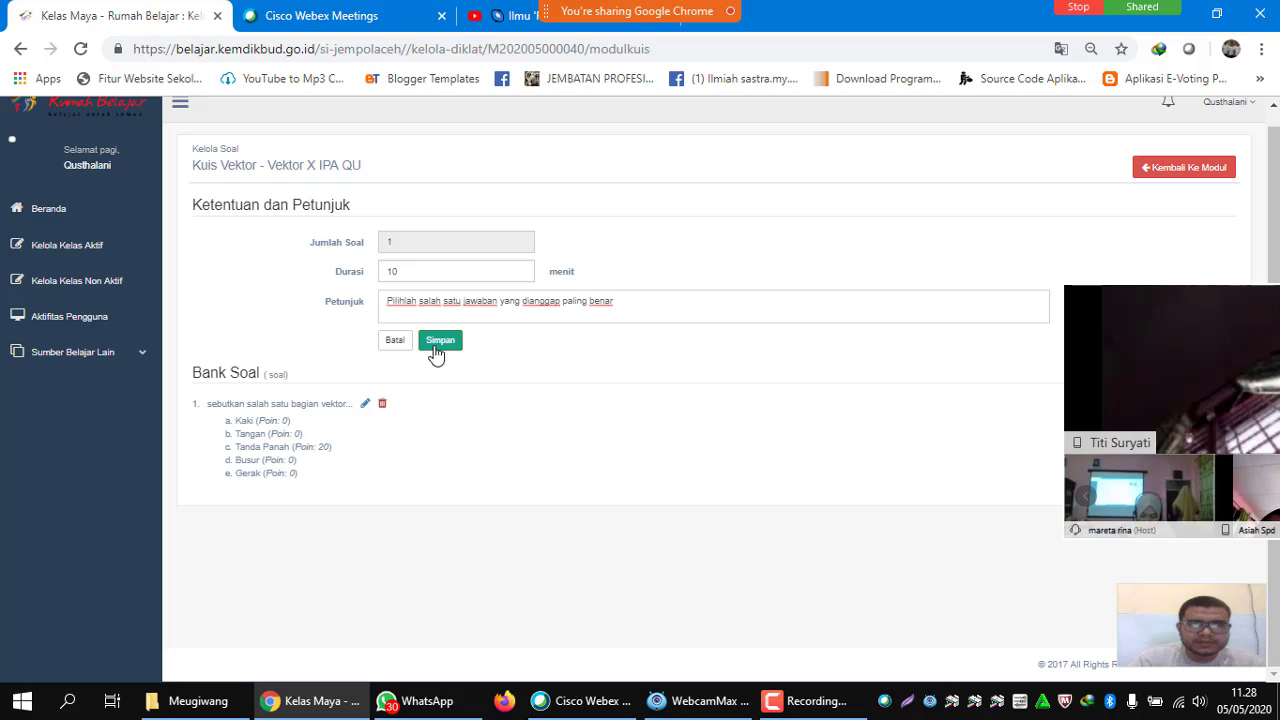
{"action": "left_click", "coordinate": [455, 347]}
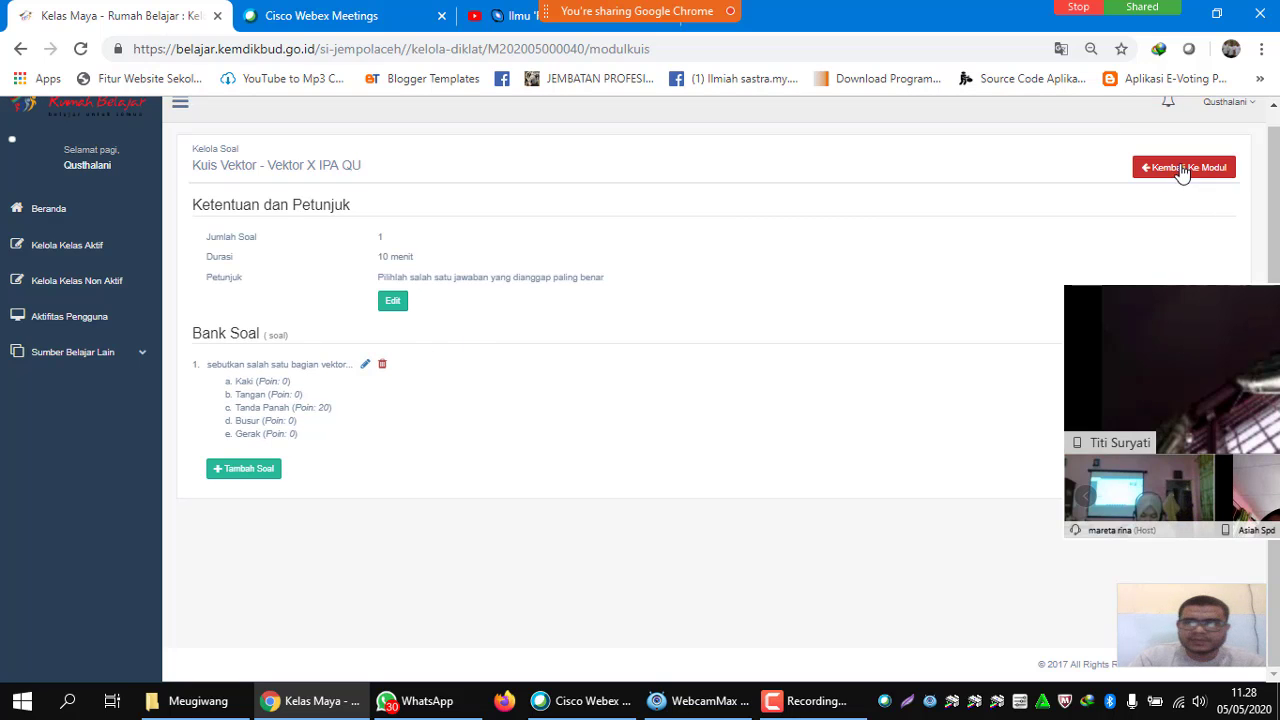
{"action": "left_click", "coordinate": [1186, 168]}
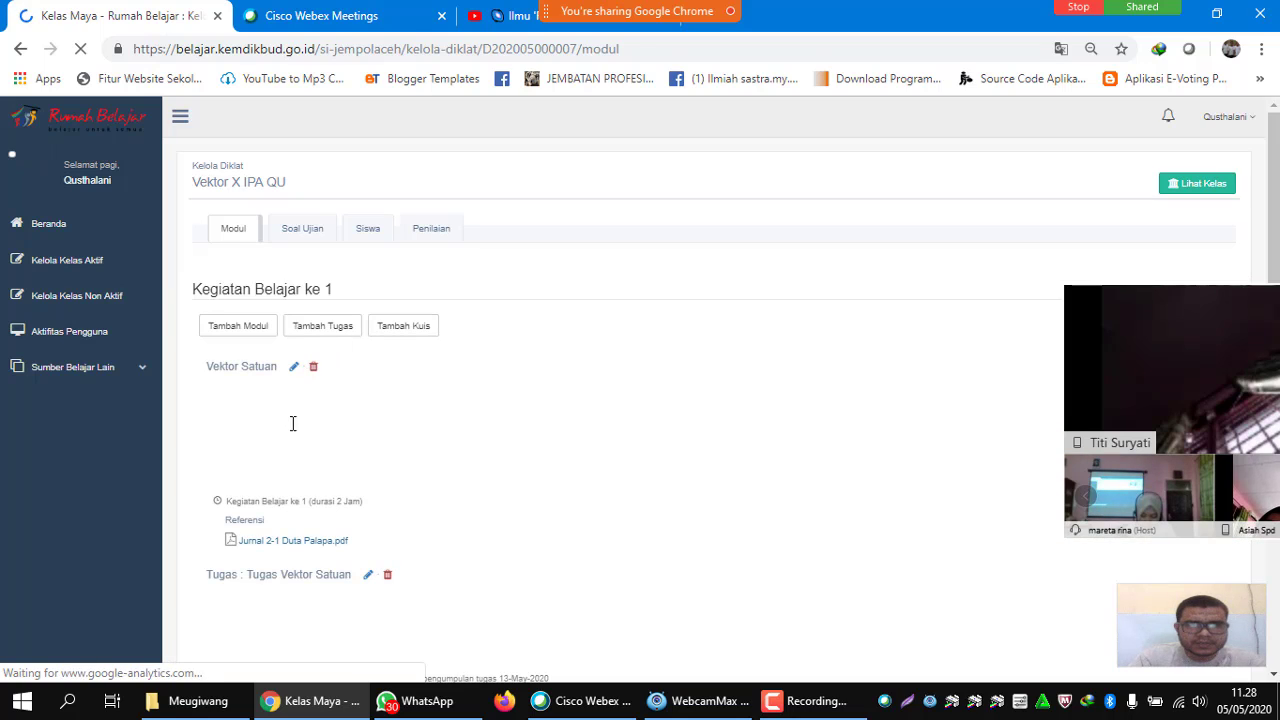
- Scroll the module page to check Kuis Vektor under Kegiatan Belajar ke 1, then back to top
{"action": "scroll", "coordinate": [346, 440], "scroll_direction": "down", "scroll_amount": 5}
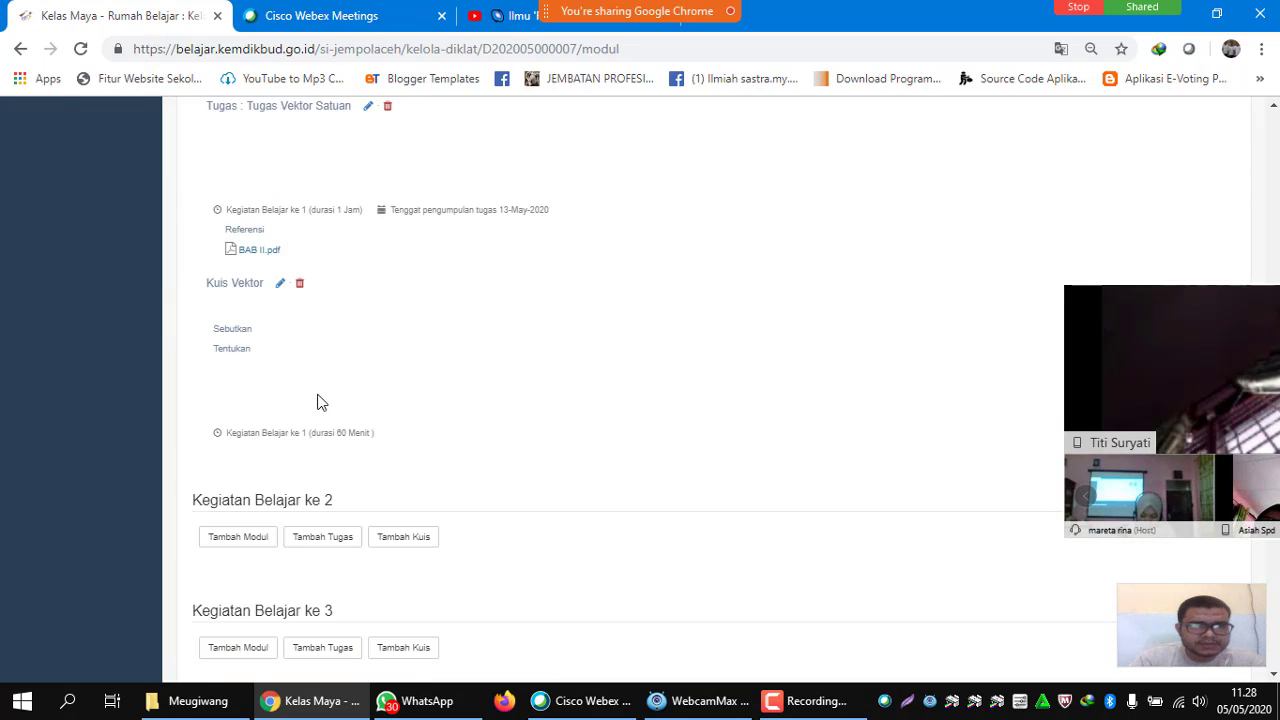
{"action": "scroll", "coordinate": [307, 440], "scroll_direction": "up", "scroll_amount": 2}
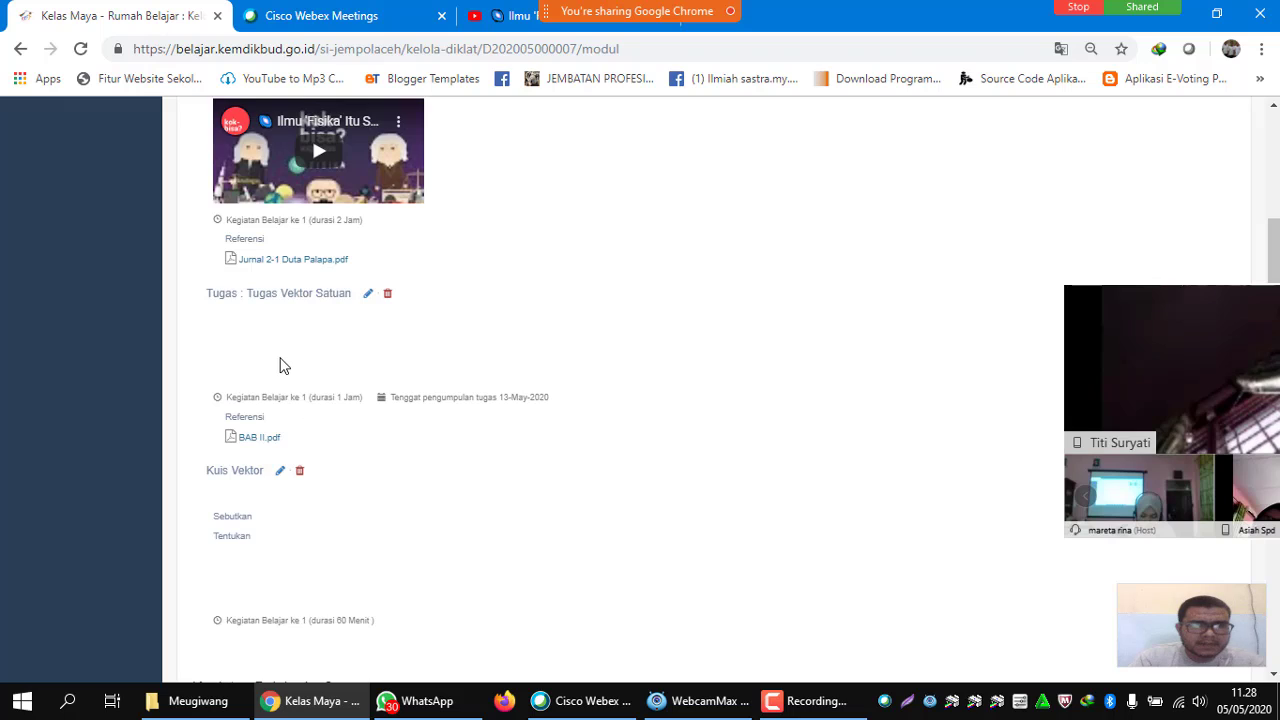
{"action": "scroll", "coordinate": [280, 363], "scroll_direction": "up", "scroll_amount": 3}
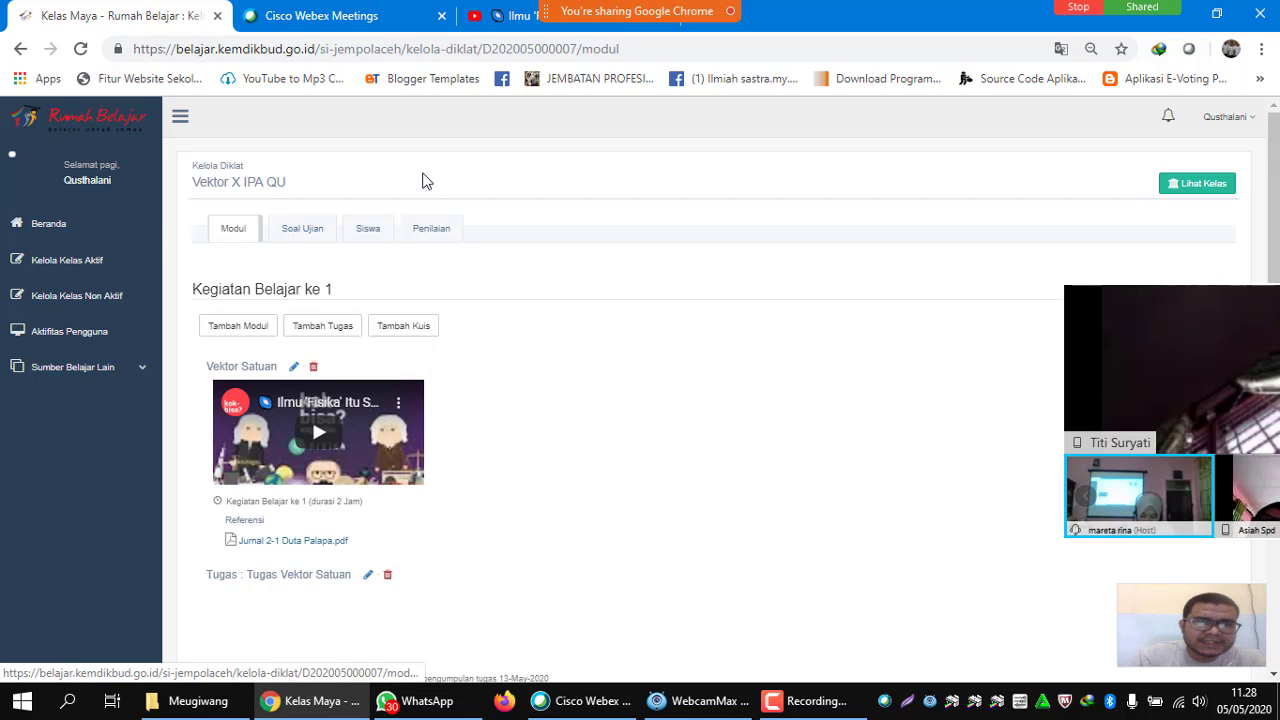
- On the Soal Ujian tab, start a blank new question with Tambah Soal
{"action": "left_click", "coordinate": [316, 236]}
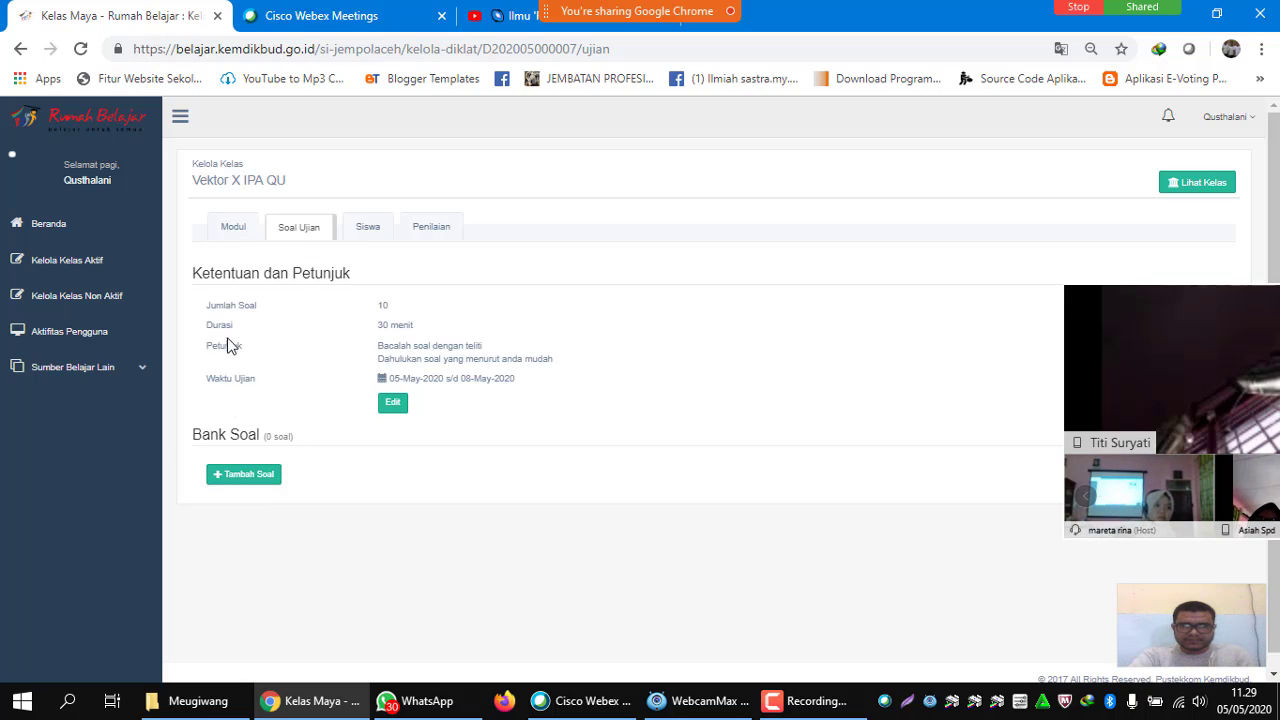
{"action": "left_click", "coordinate": [262, 476]}
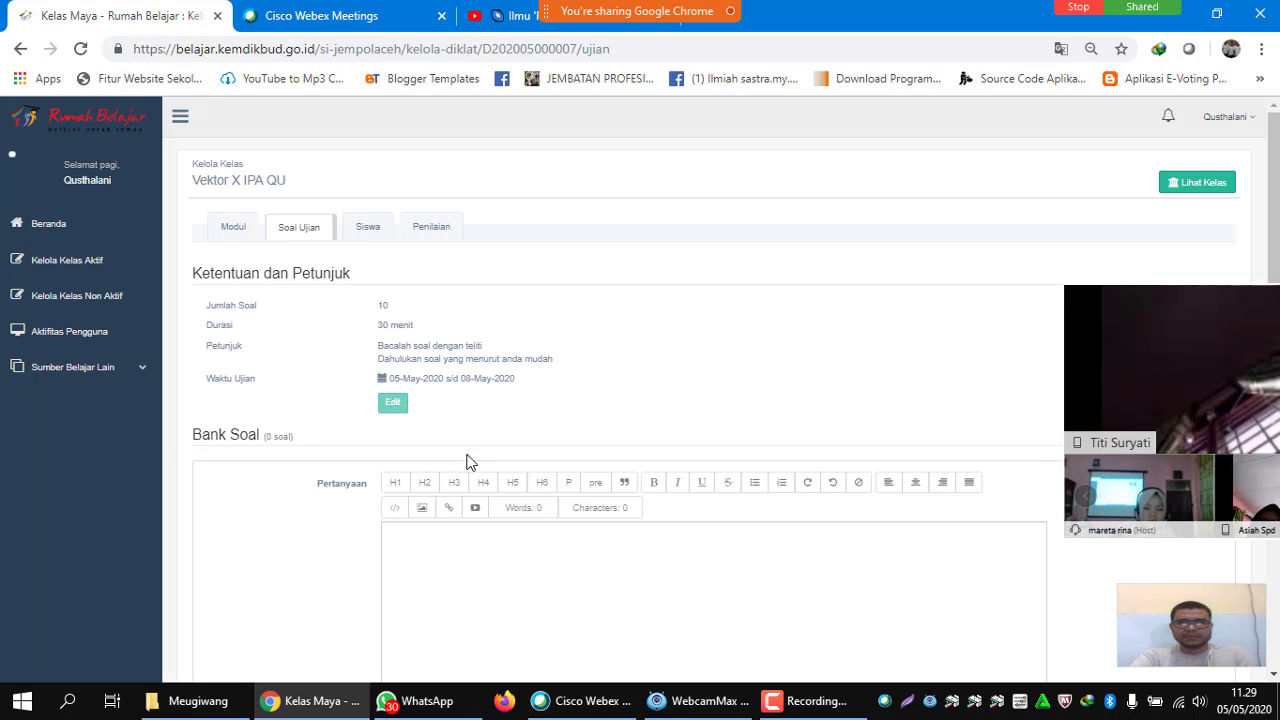
{"action": "scroll", "coordinate": [500, 500], "scroll_direction": "down", "scroll_amount": 1}
{"action": "scroll", "coordinate": [510, 500], "scroll_direction": "down", "scroll_amount": 1}
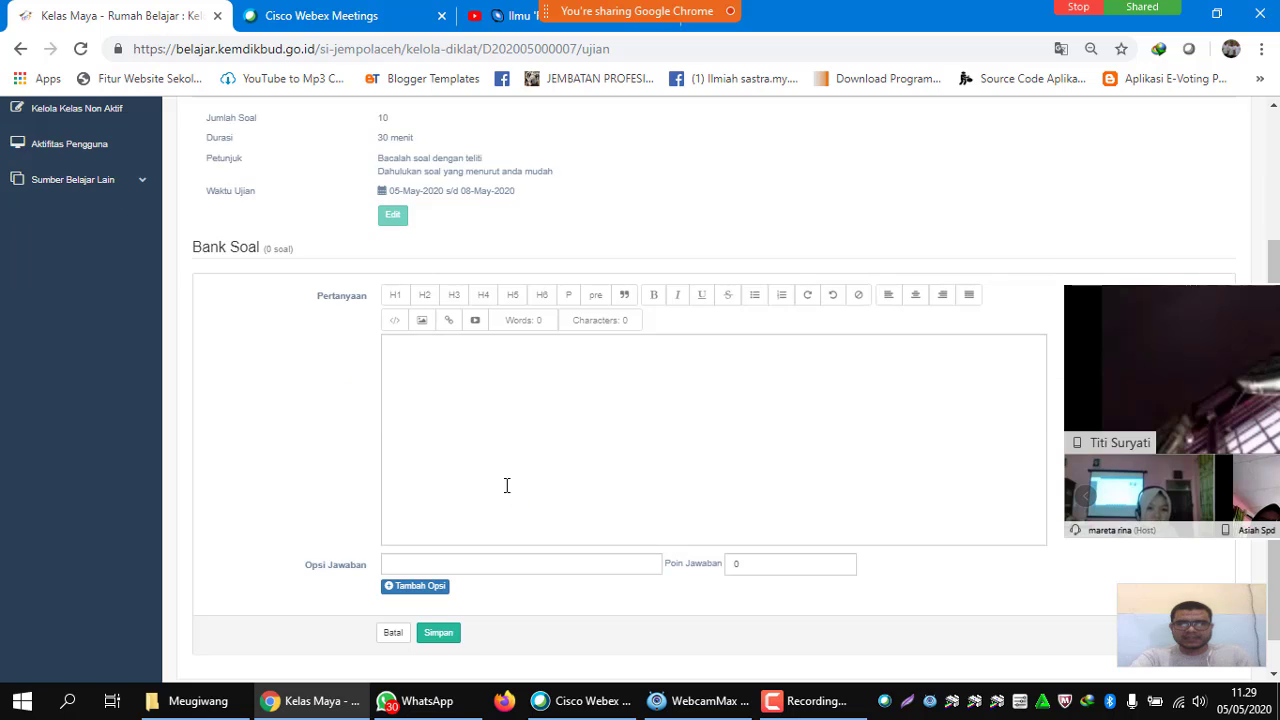
- Write '1. Gambar apakah di bawah ini' in Pertanyaan, correcting 'dibawah' to 'di bawah'
{"action": "left_click", "coordinate": [485, 374]}
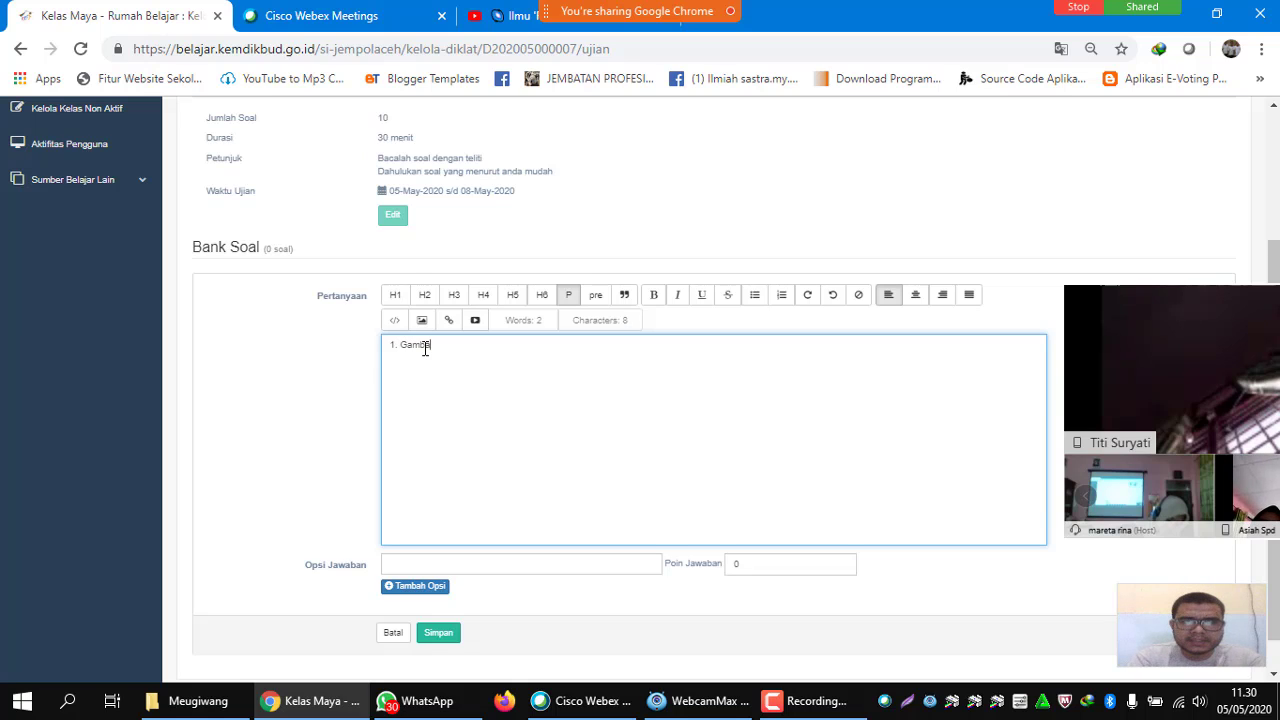
{"action": "type", "text": "apakah dibawah ini"}
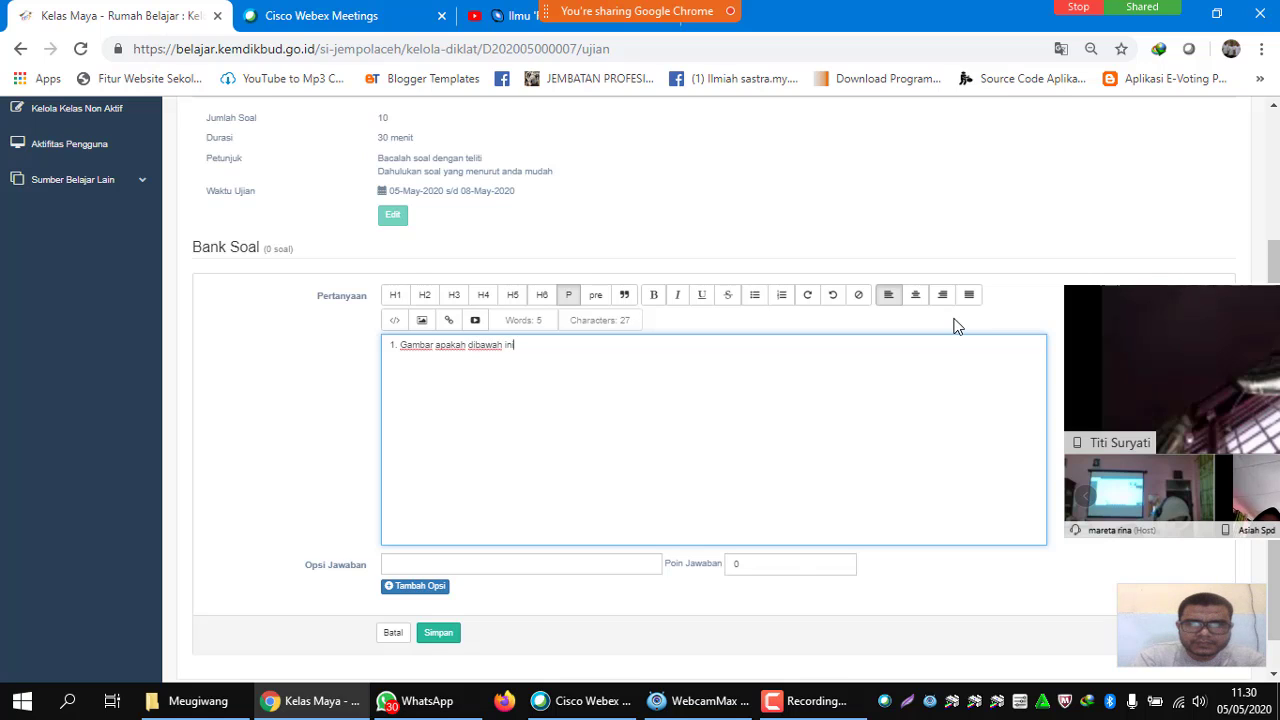
{"action": "left_click", "coordinate": [474, 345]}
{"action": "key", "text": "BackSpace"}
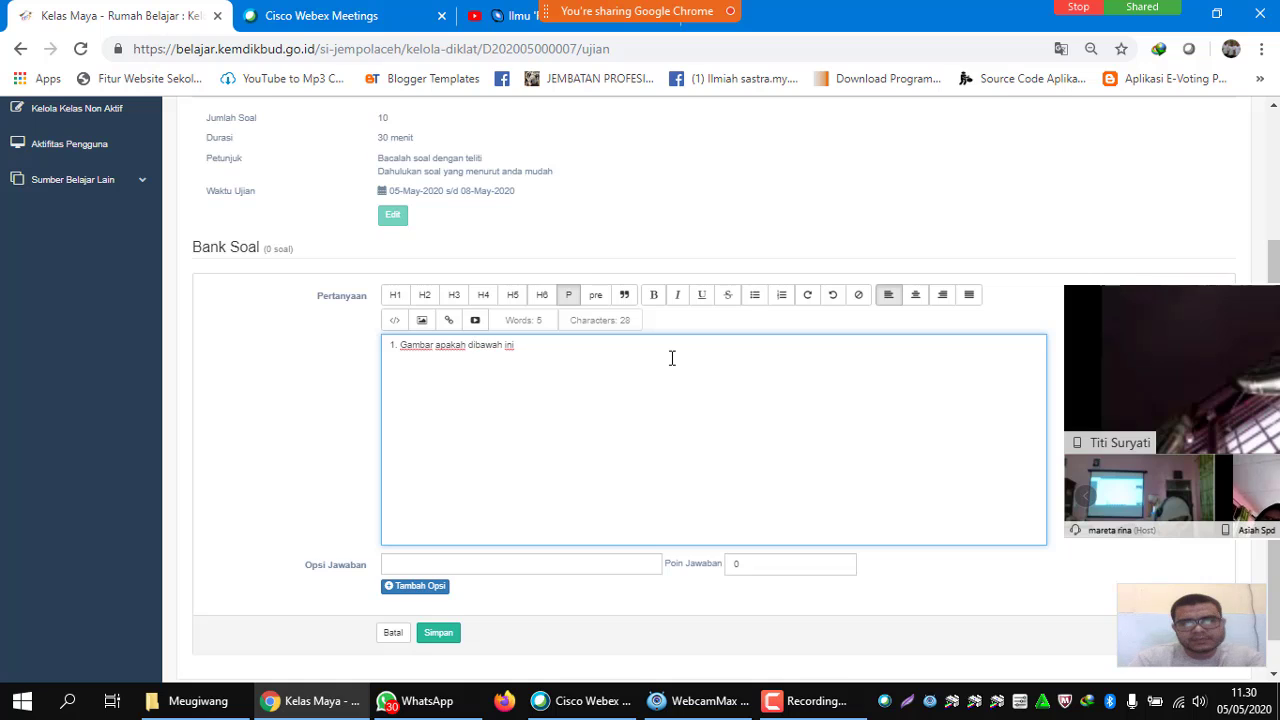
{"action": "key", "text": "Right"}
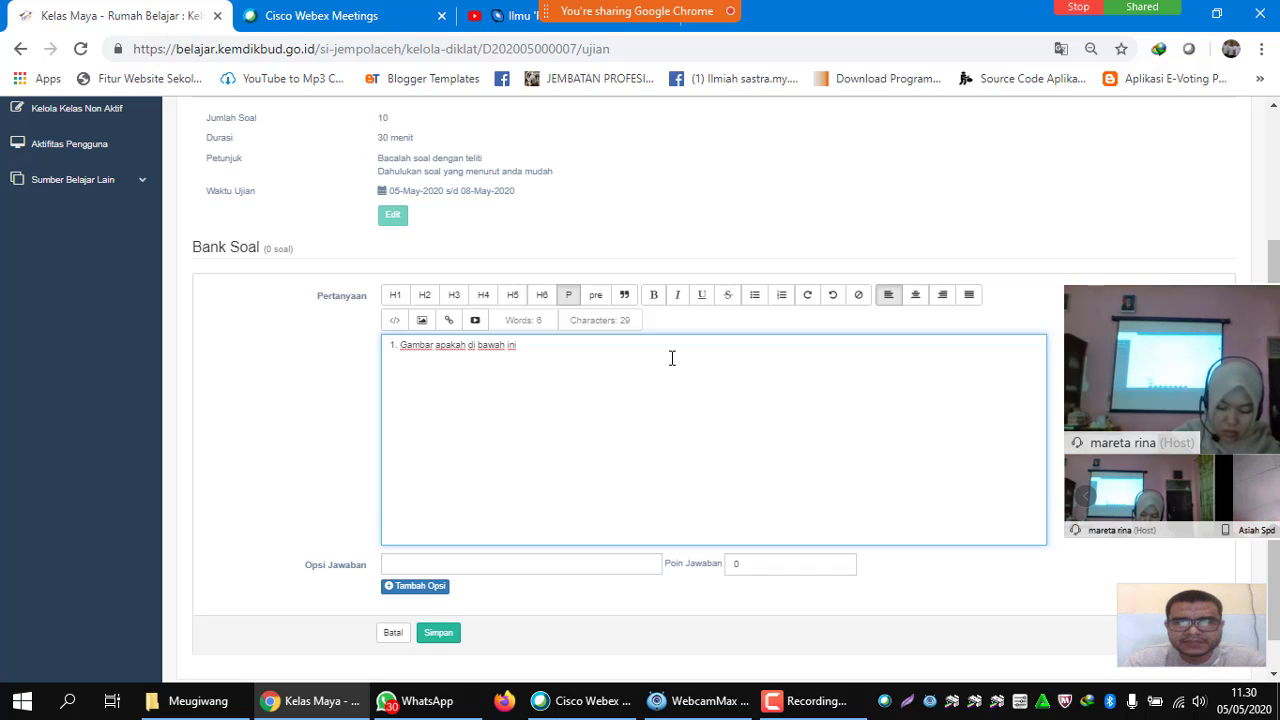
{"action": "scroll", "coordinate": [673, 370], "scroll_direction": "up", "scroll_amount": 2}
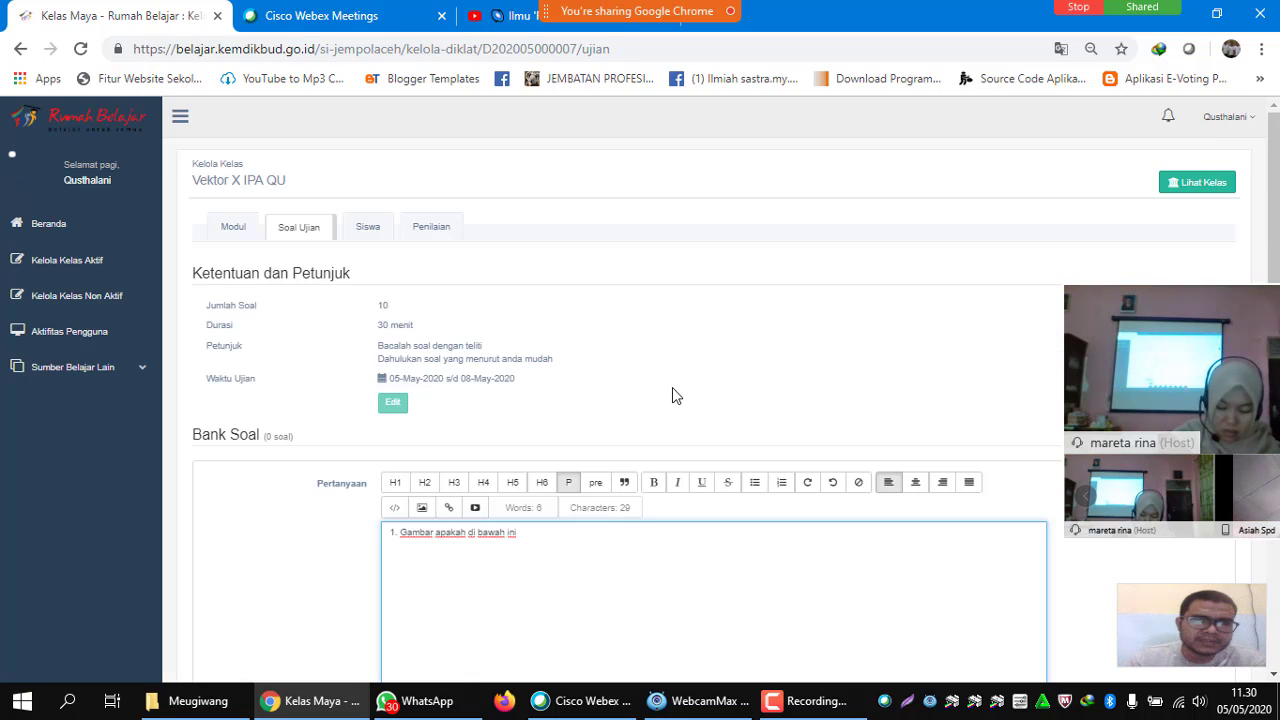
{"action": "scroll", "coordinate": [740, 420], "scroll_direction": "down", "scroll_amount": 1}
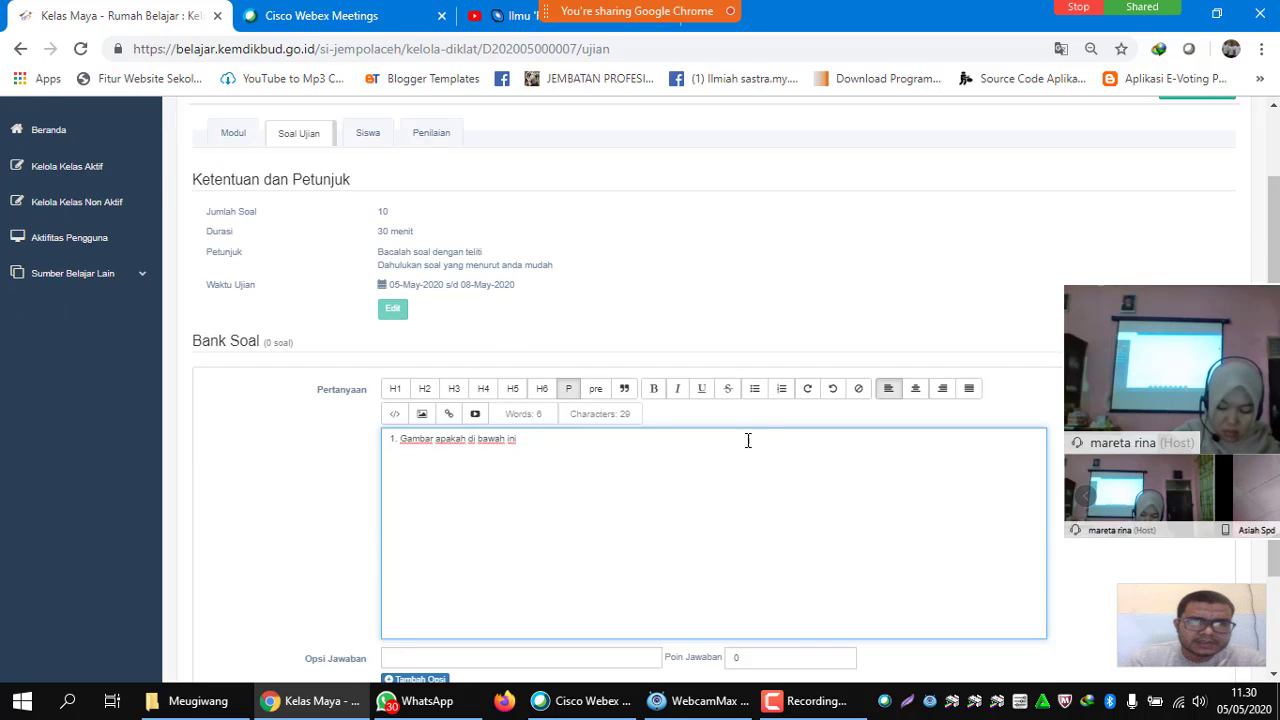
{"action": "scroll", "coordinate": [735, 448], "scroll_direction": "down", "scroll_amount": 1}
{"action": "scroll", "coordinate": [725, 453], "scroll_direction": "up", "scroll_amount": 1}
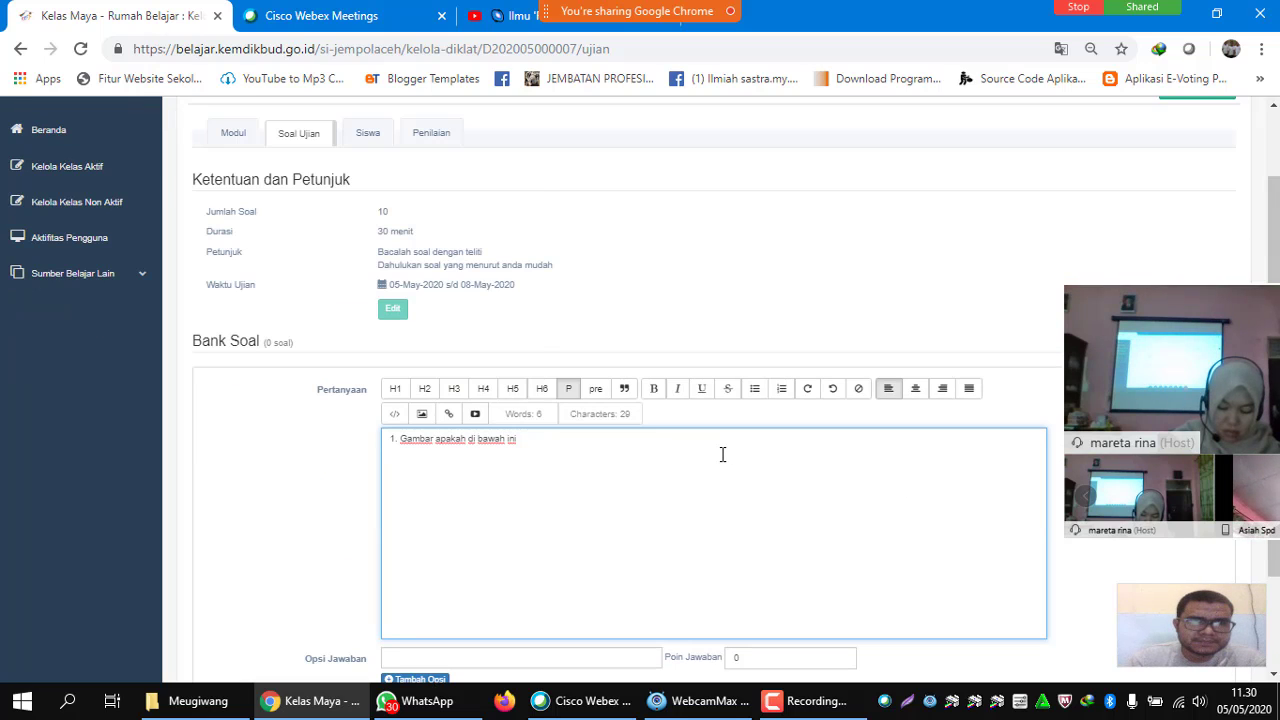
{"action": "scroll", "coordinate": [680, 474], "scroll_direction": "down", "scroll_amount": 1}
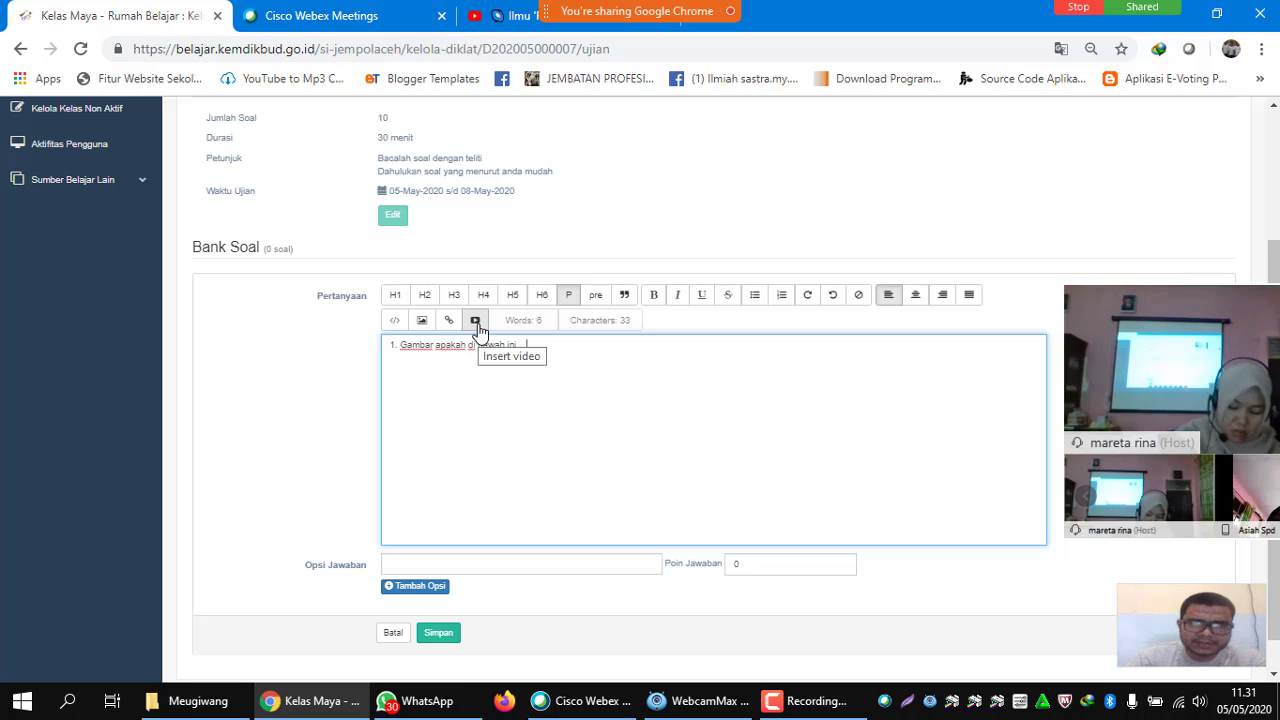
- Cancel the YouTube video prompt and add a blank line below the question text
{"action": "left_click", "coordinate": [476, 322]}
{"action": "left_click", "coordinate": [803, 201]}
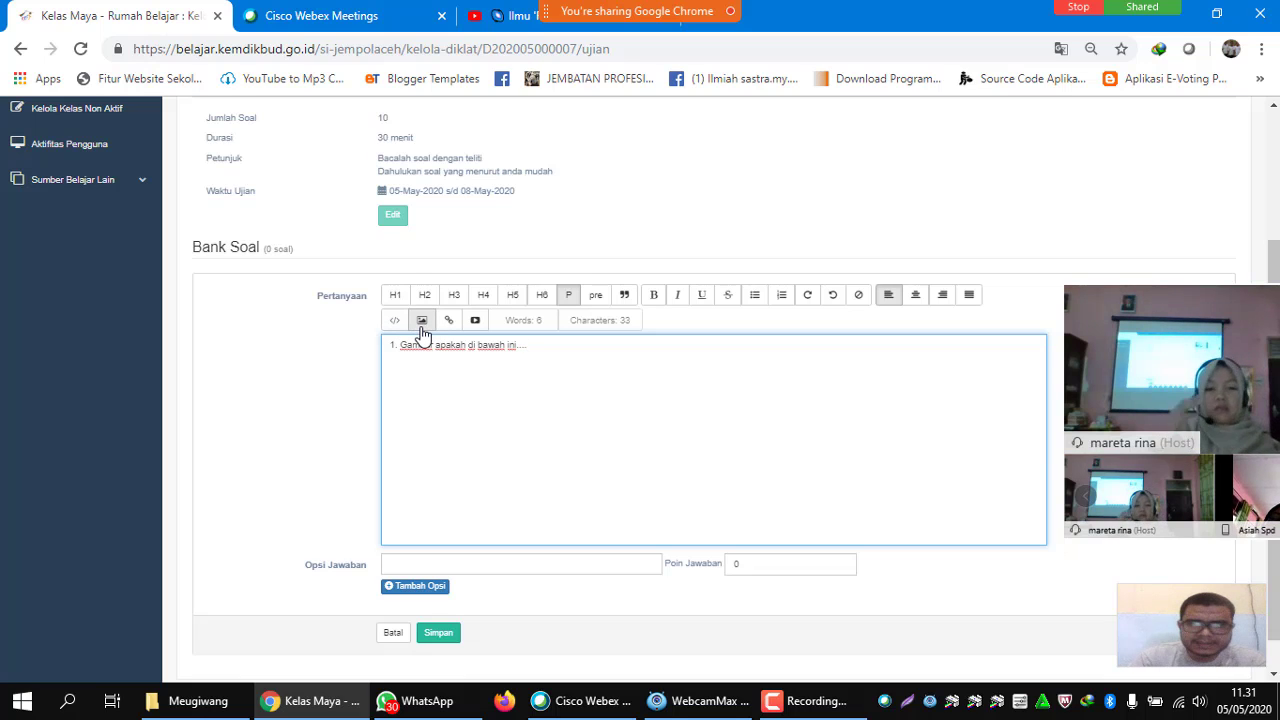
{"action": "key", "text": "Return"}
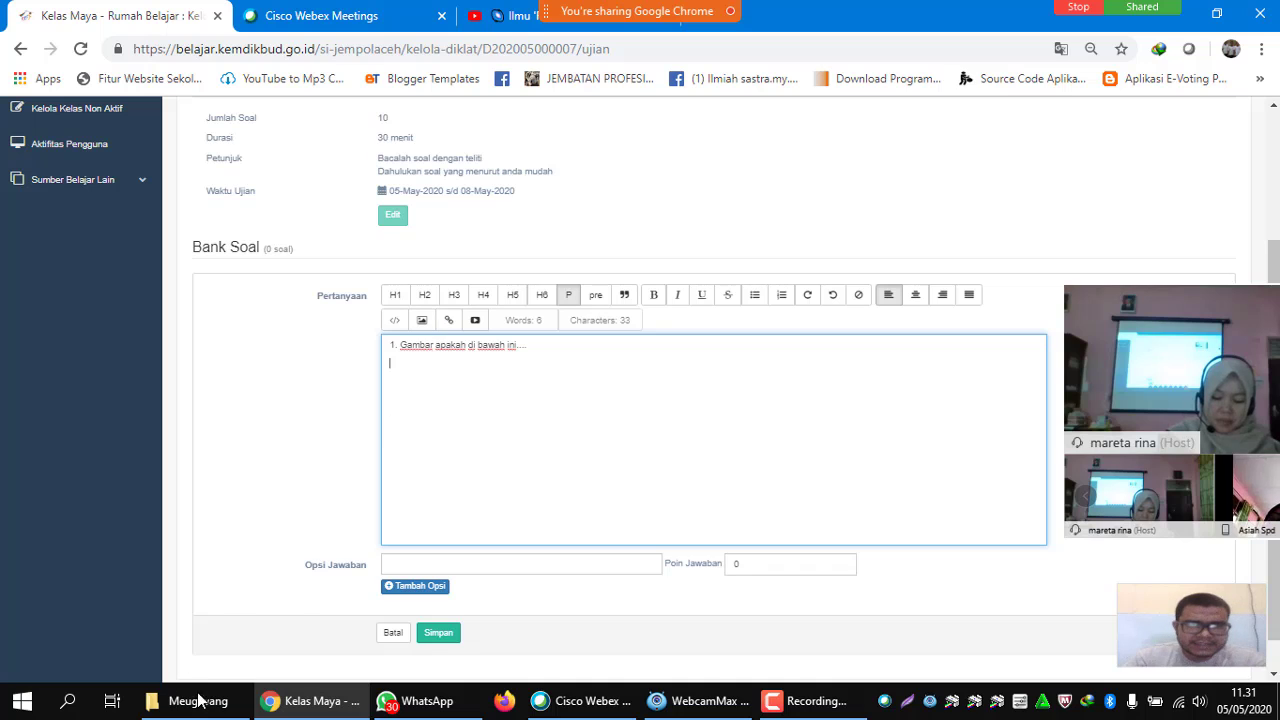
- Drag the bismillah-kuning picture from File Explorer's Pictures folder into the question editor
{"action": "mouse_move", "coordinate": [208, 697]}
{"action": "left_click", "coordinate": [173, 706]}
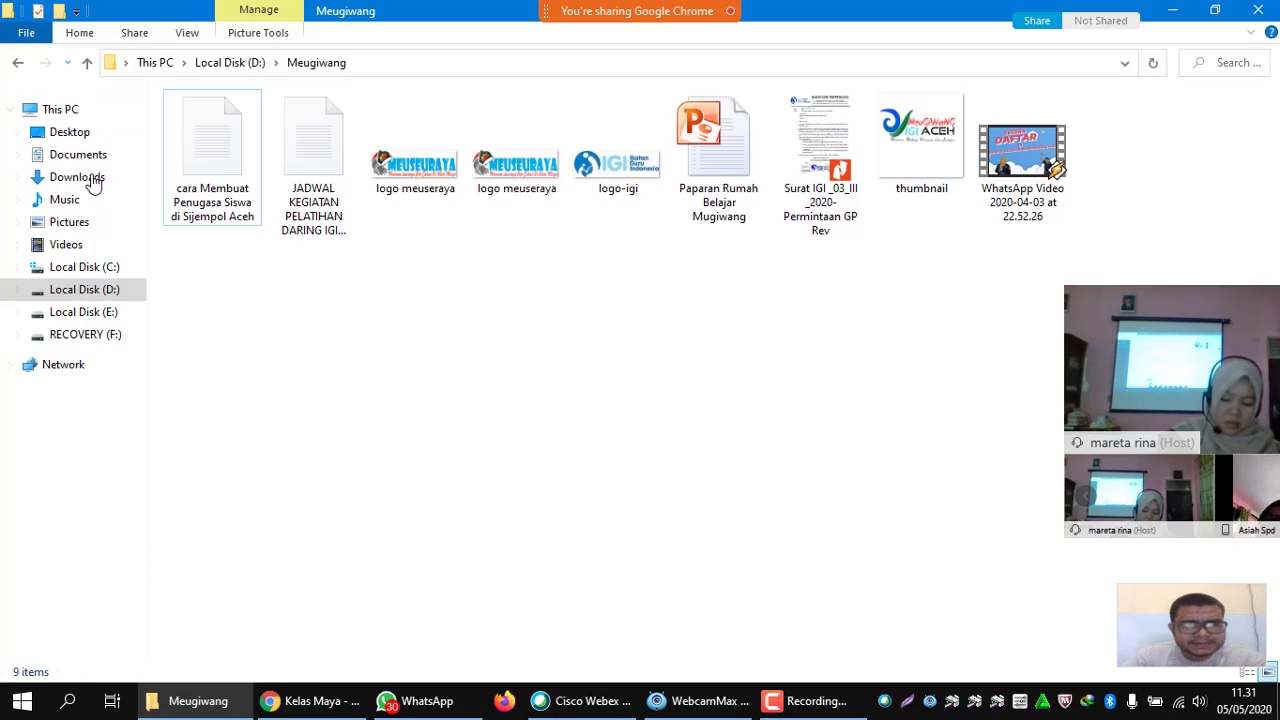
{"action": "left_click", "coordinate": [84, 224]}
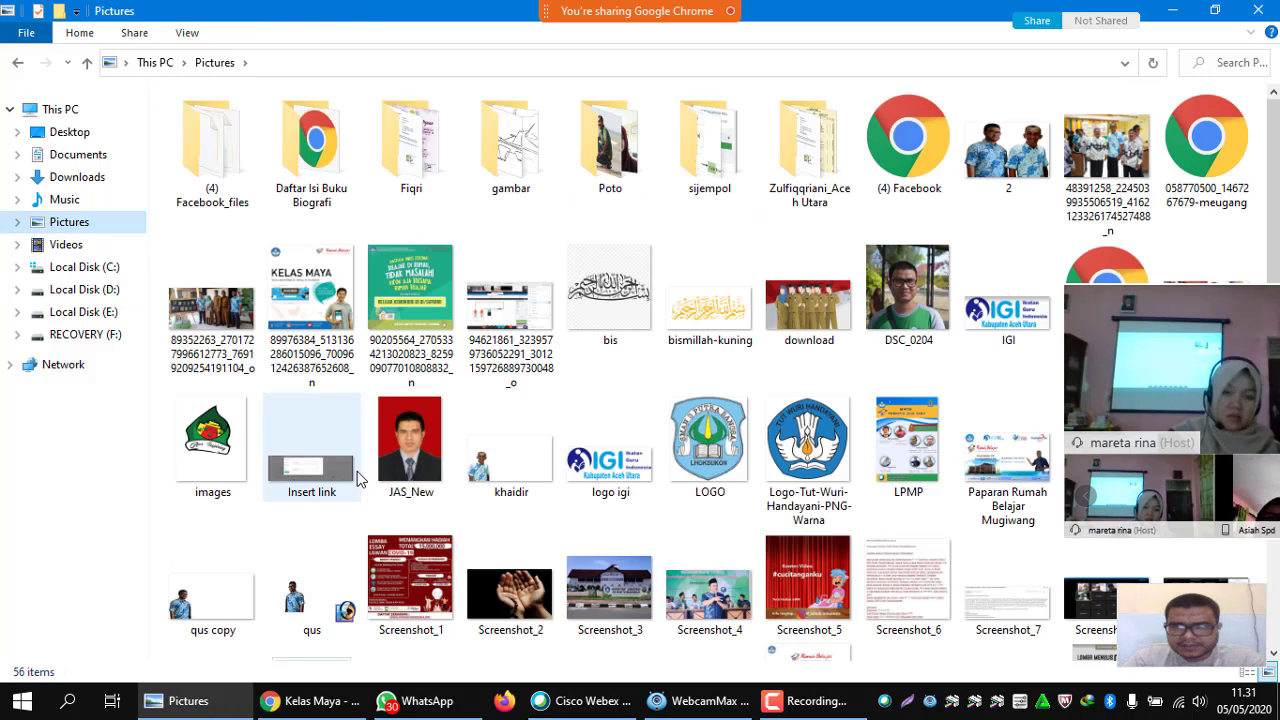
{"action": "scroll", "coordinate": [697, 405], "scroll_direction": "down", "scroll_amount": 3}
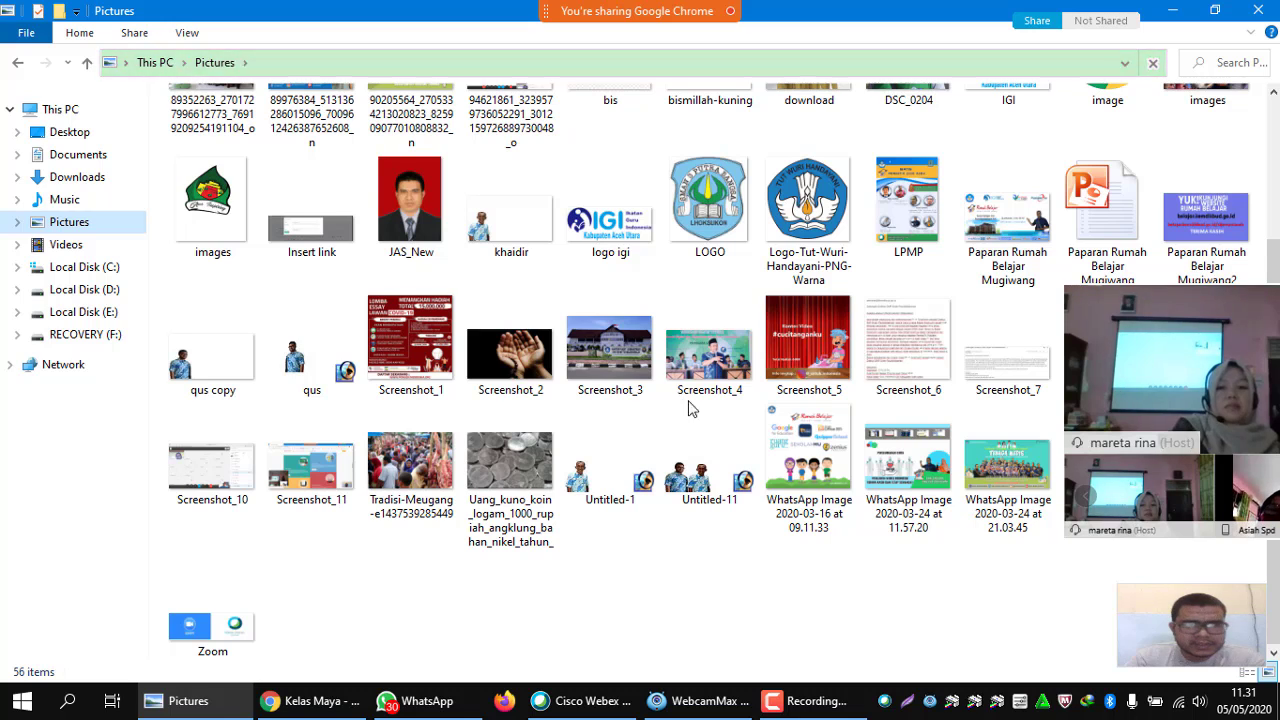
{"action": "scroll", "coordinate": [940, 300], "scroll_direction": "up", "scroll_amount": 3}
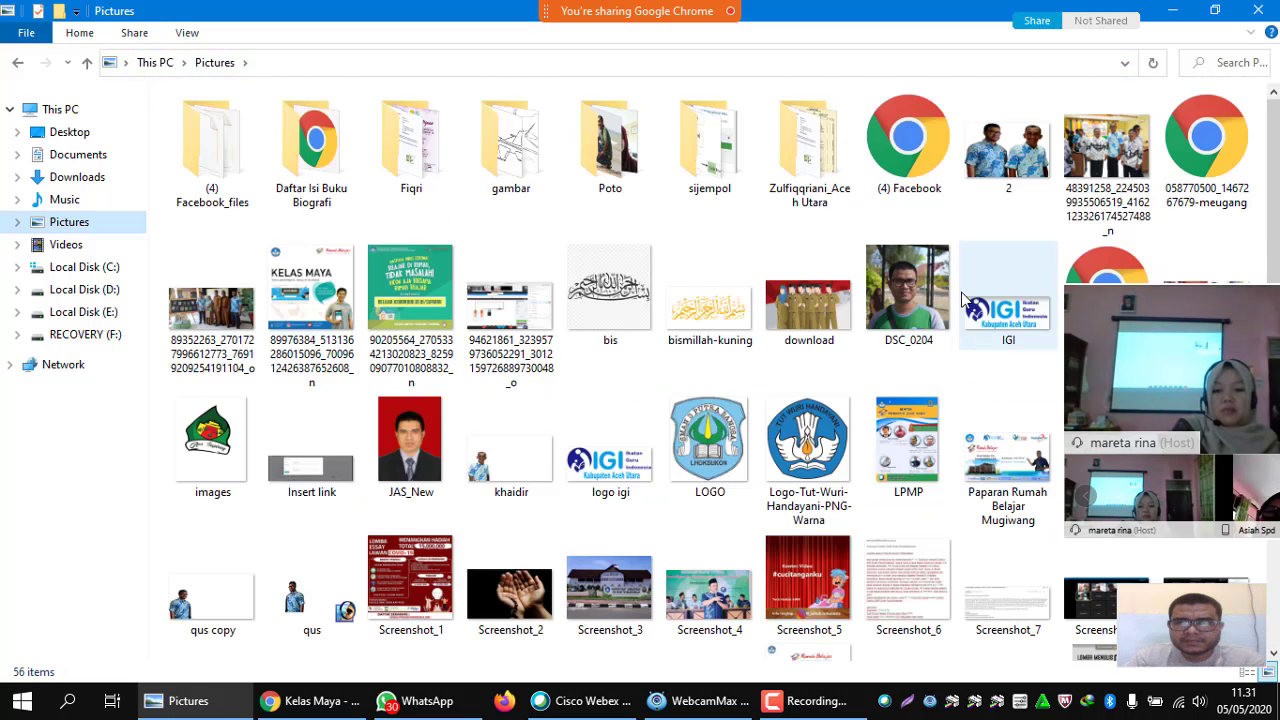
{"action": "scroll", "coordinate": [800, 365], "scroll_direction": "down", "scroll_amount": 3}
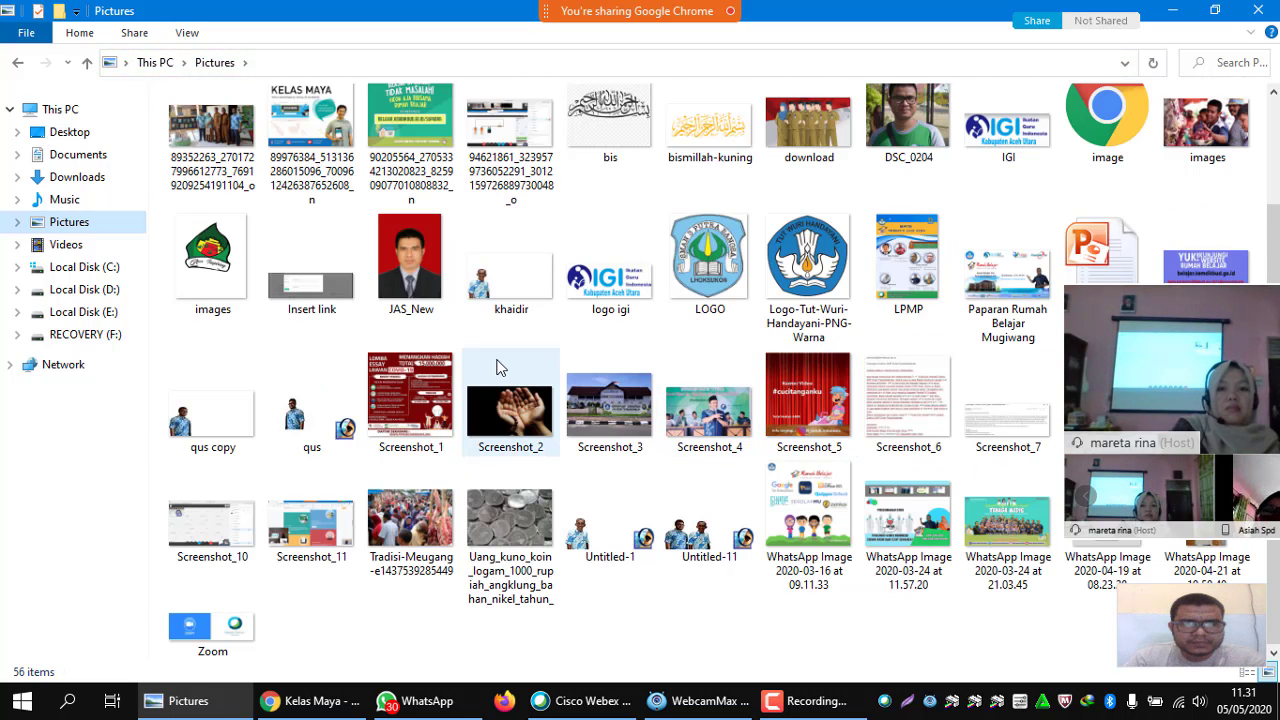
{"action": "scroll", "coordinate": [1043, 226], "scroll_direction": "up", "scroll_amount": 3}
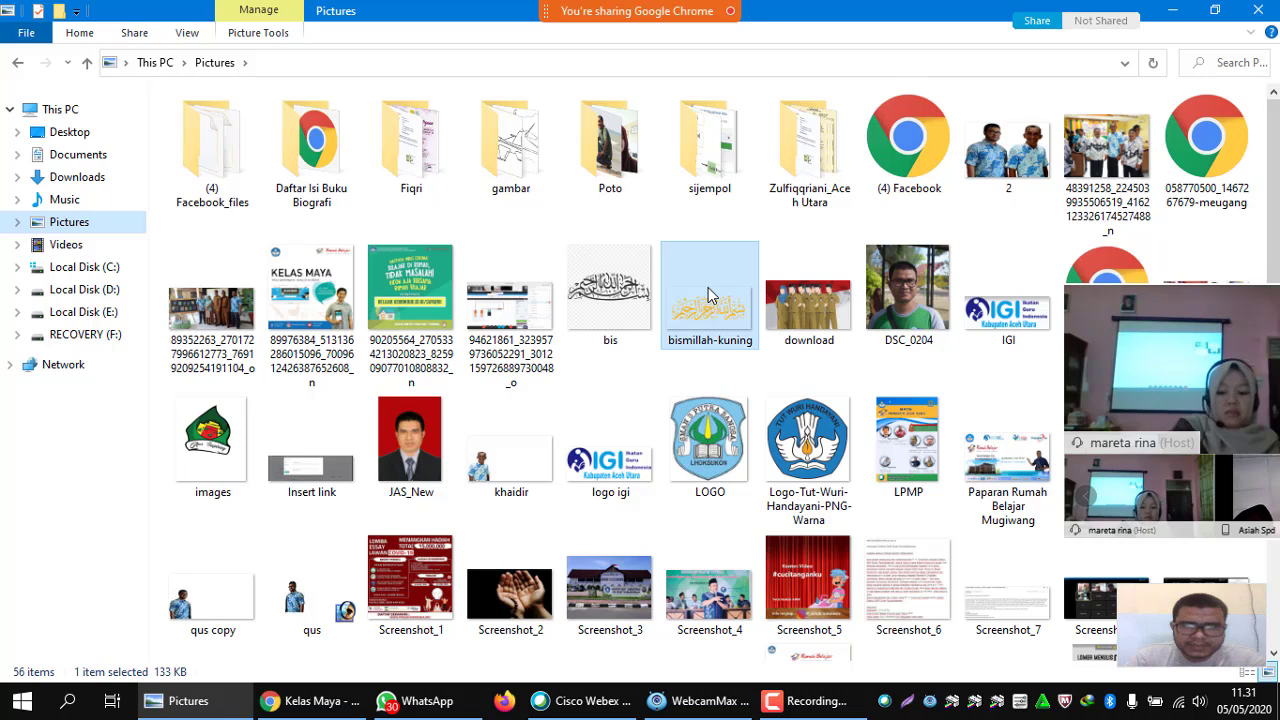
{"action": "left_click_drag", "start_coordinate": [708, 287], "coordinate": [481, 408]}
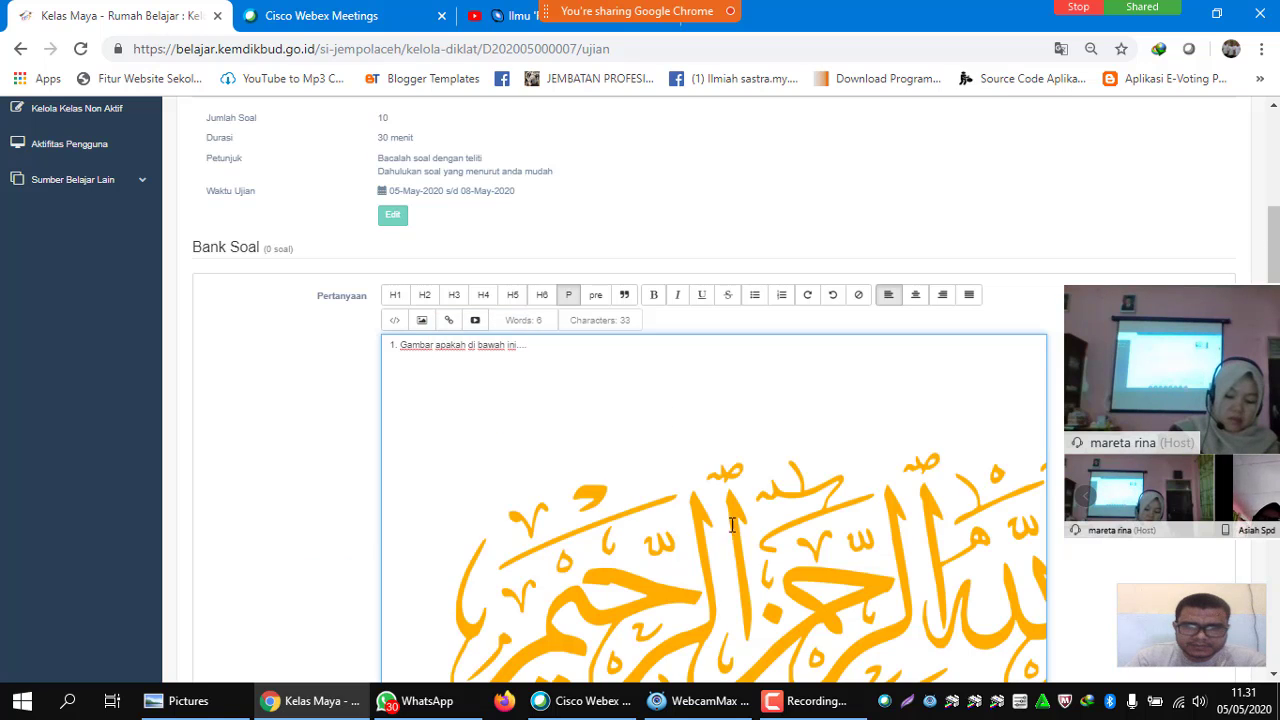
{"action": "scroll", "coordinate": [830, 480], "scroll_direction": "down", "scroll_amount": 2}
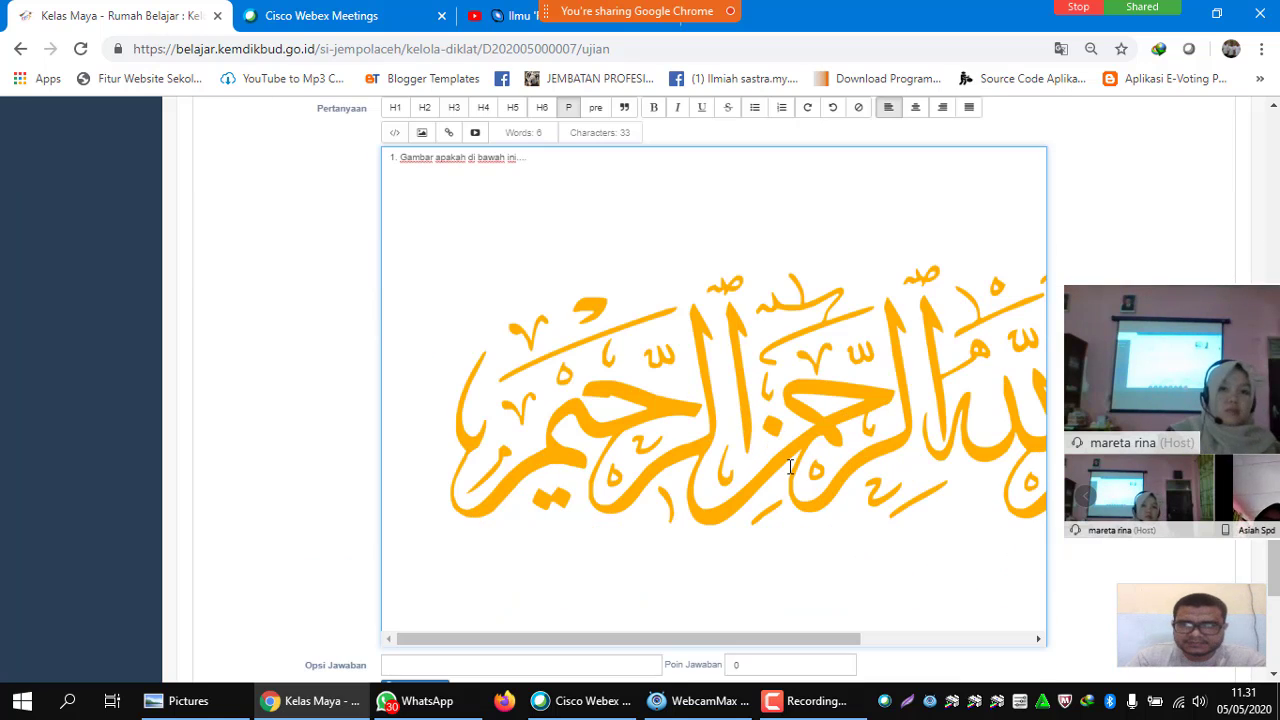
{"action": "left_click_drag", "start_coordinate": [791, 640], "coordinate": [961, 638]}
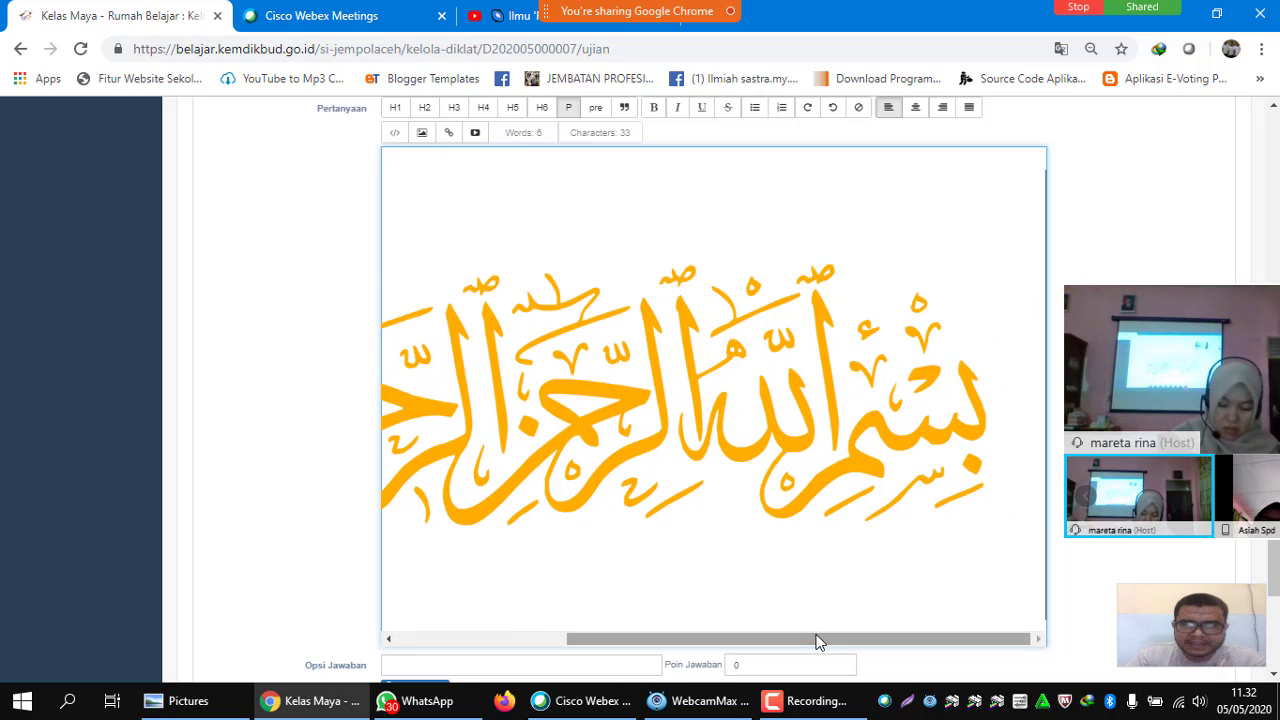
{"action": "left_click_drag", "start_coordinate": [817, 640], "coordinate": [573, 632]}
{"action": "scroll", "coordinate": [590, 413], "scroll_direction": "up", "scroll_amount": 1}
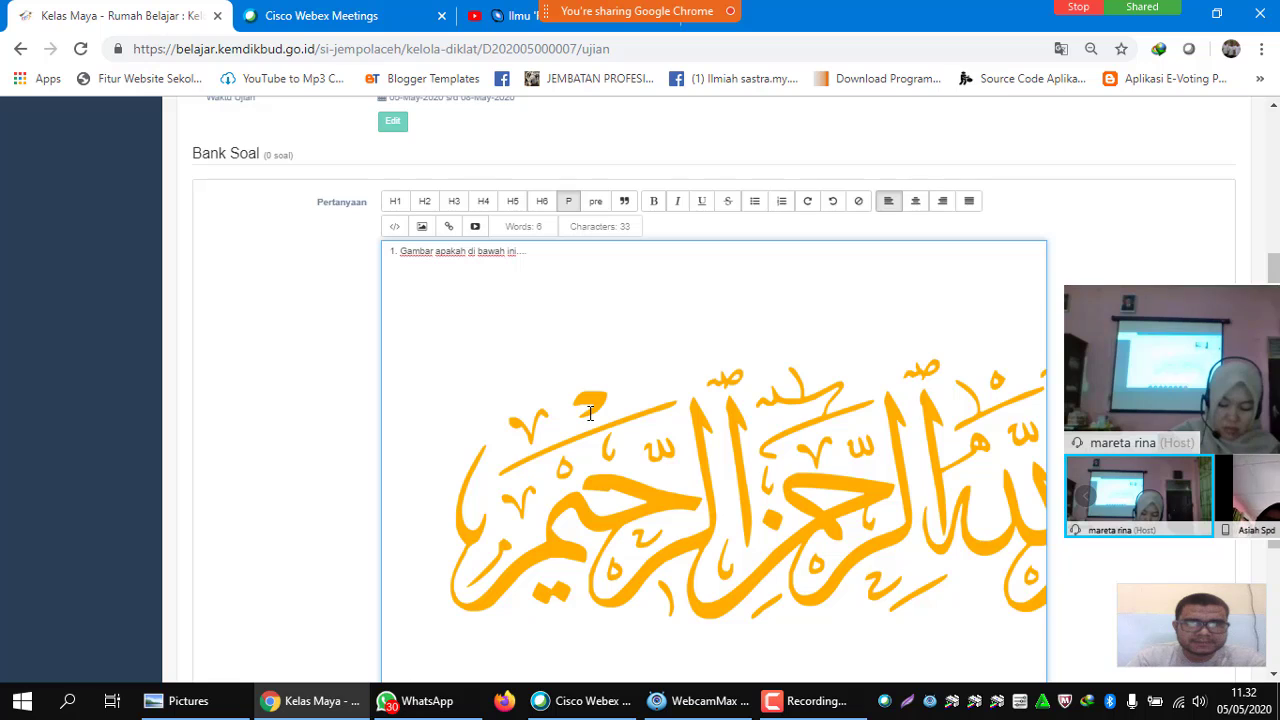
{"action": "scroll", "coordinate": [589, 384], "scroll_direction": "down", "scroll_amount": 1}
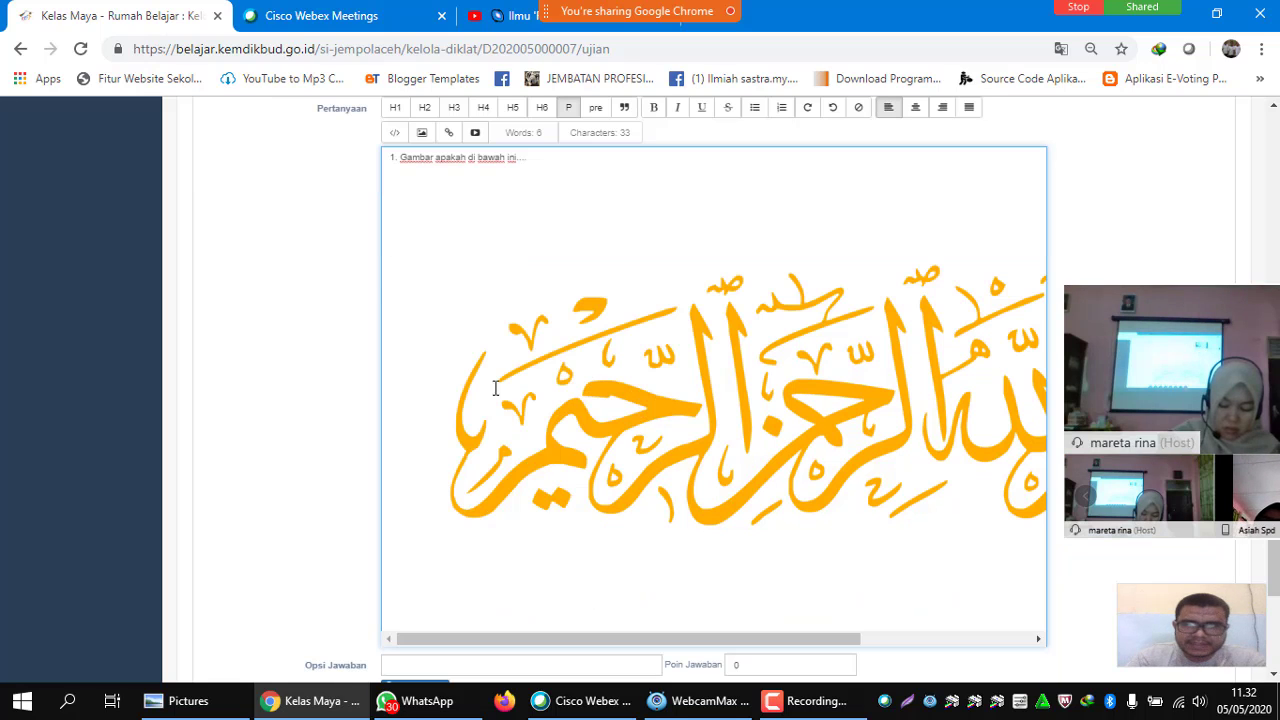
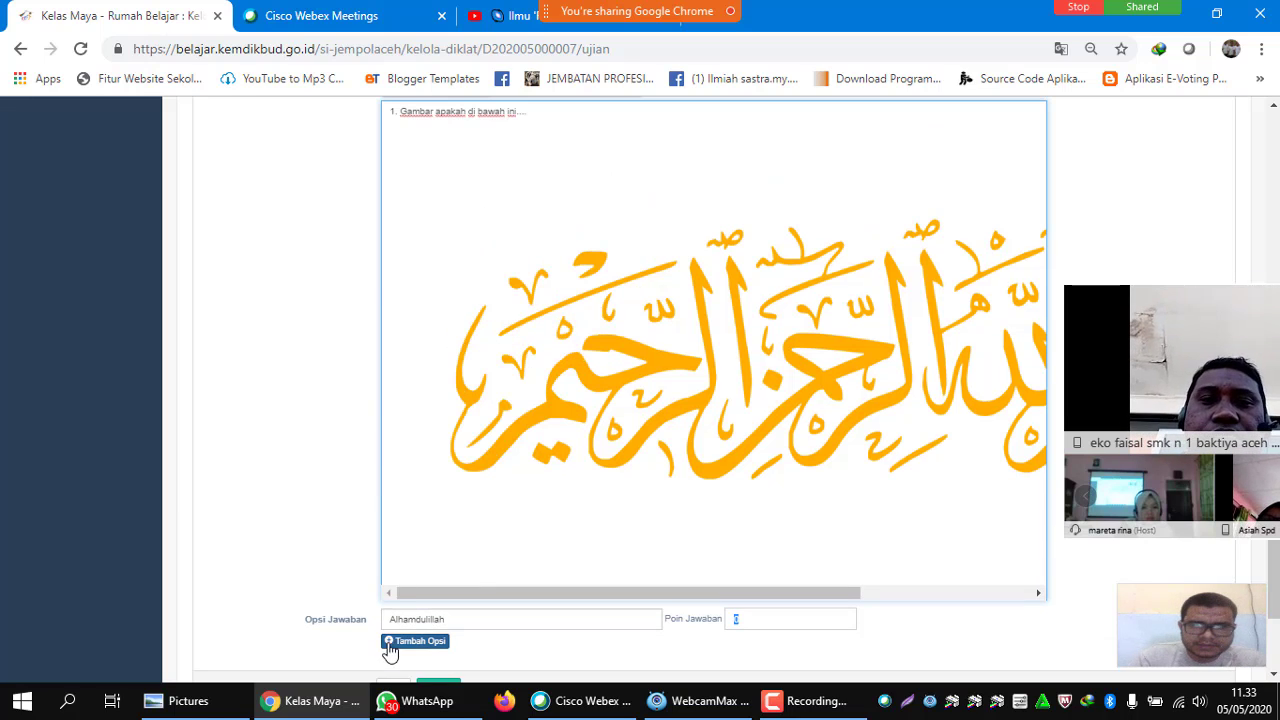
- Add Bismillah, Istighfar and Subhanallah as answer options to question 1
{"action": "left_click", "coordinate": [395, 547]}
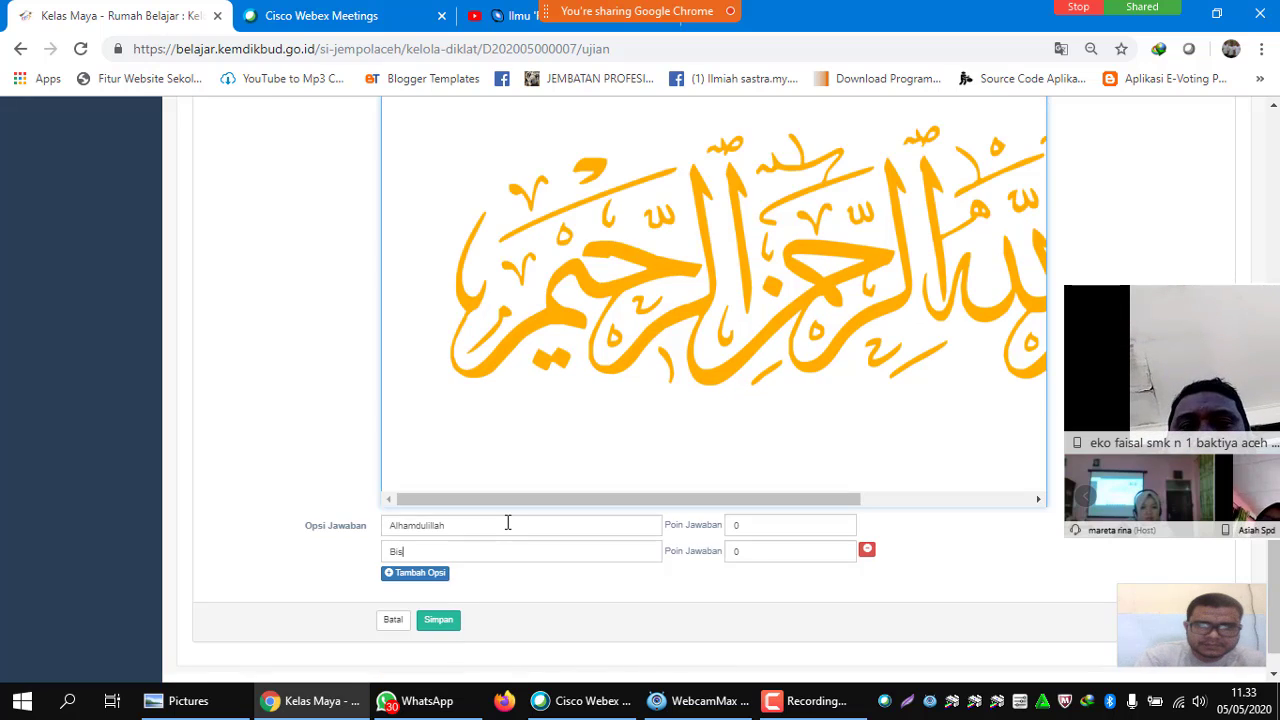
{"action": "type", "text": "Bismillah"}
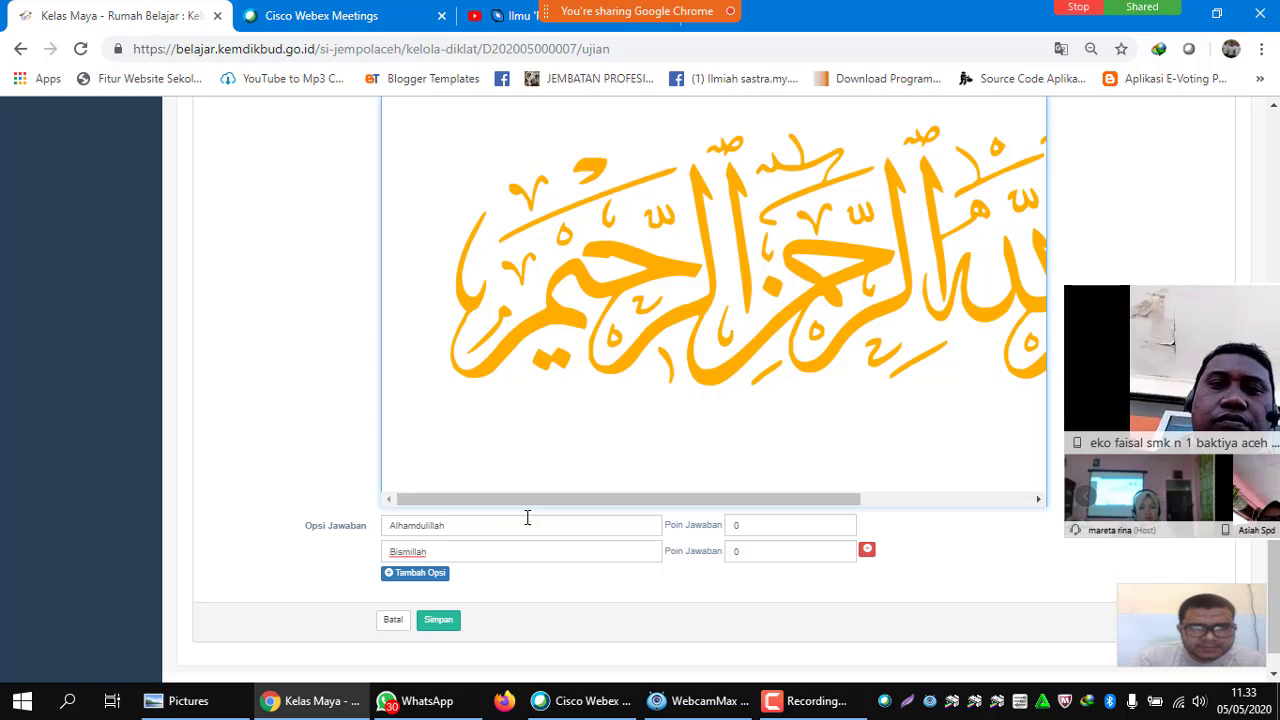
{"action": "left_click", "coordinate": [433, 582]}
{"action": "left_click", "coordinate": [469, 580]}
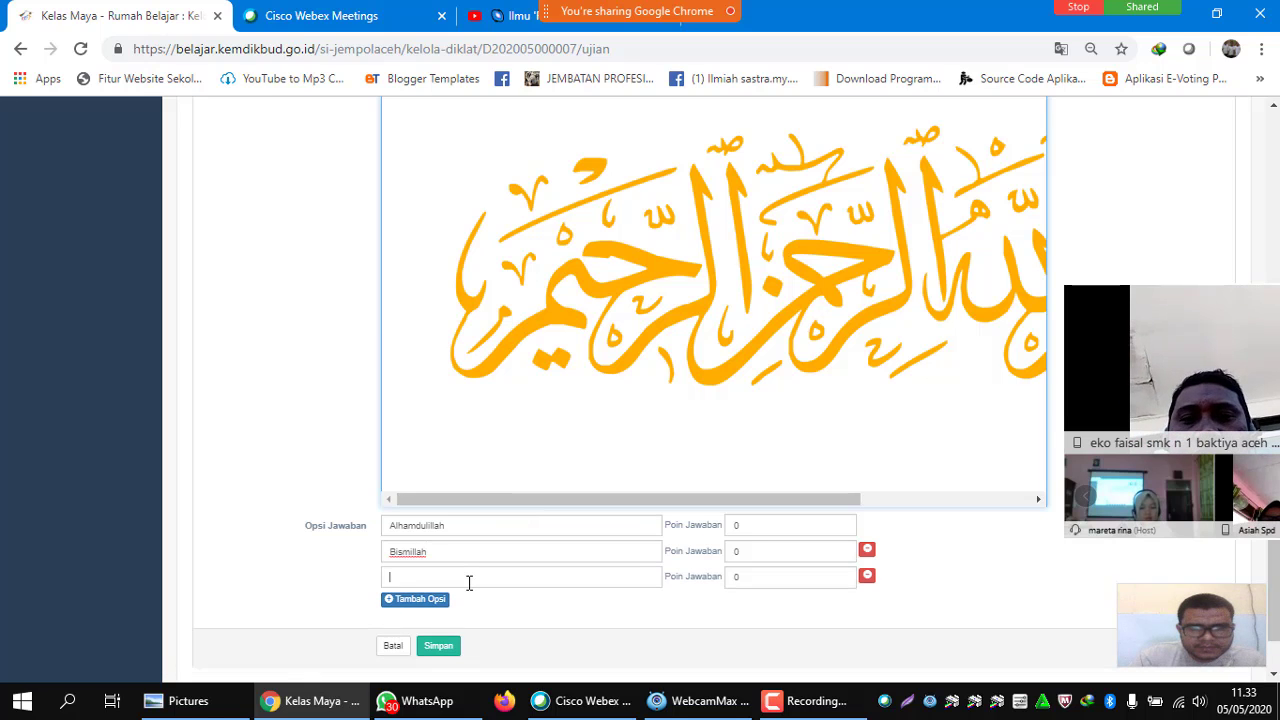
{"action": "type", "text": "Isla"}
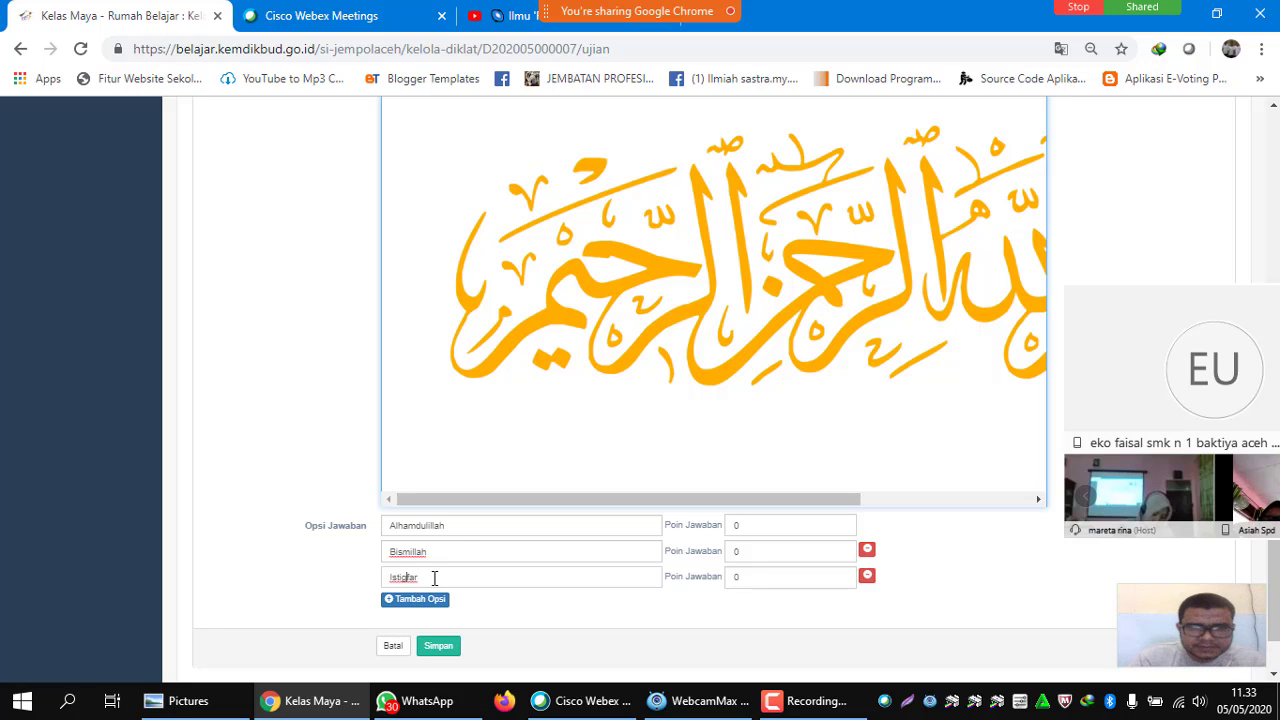
{"action": "type", "text": "h"}
{"action": "left_click", "coordinate": [433, 602]}
{"action": "type", "text": "S"}
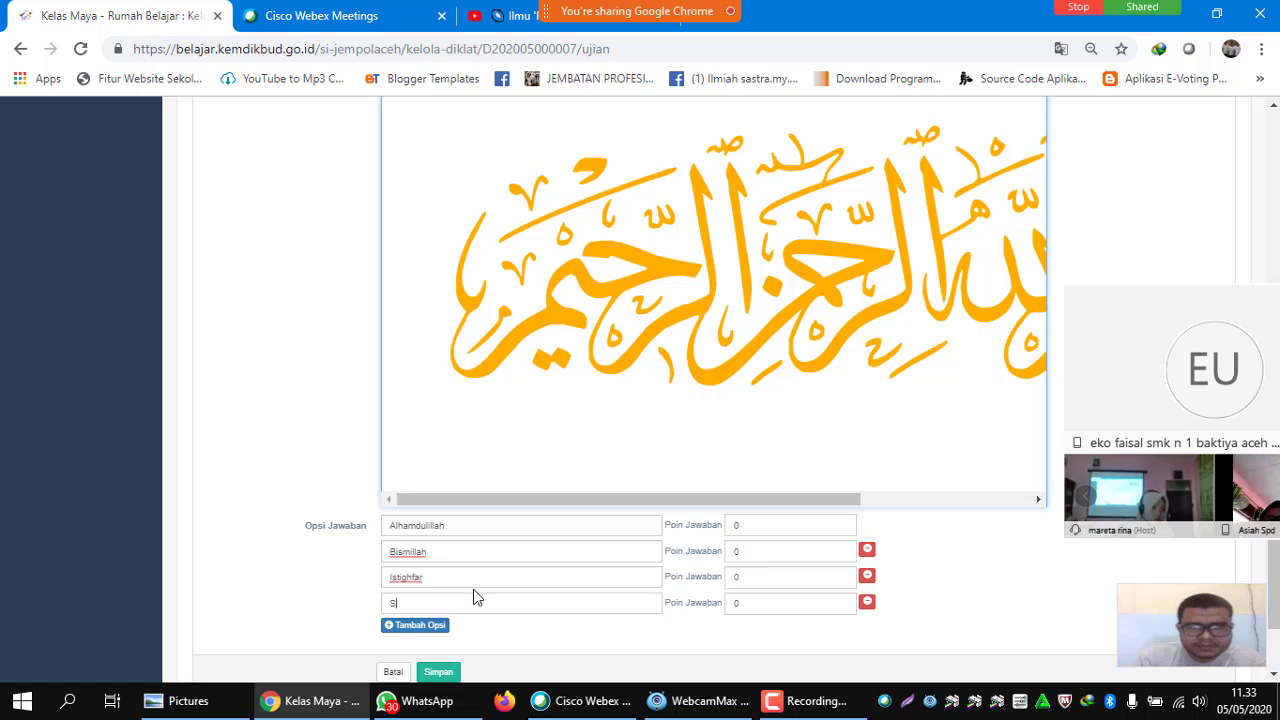
{"action": "type", "text": "ub"}
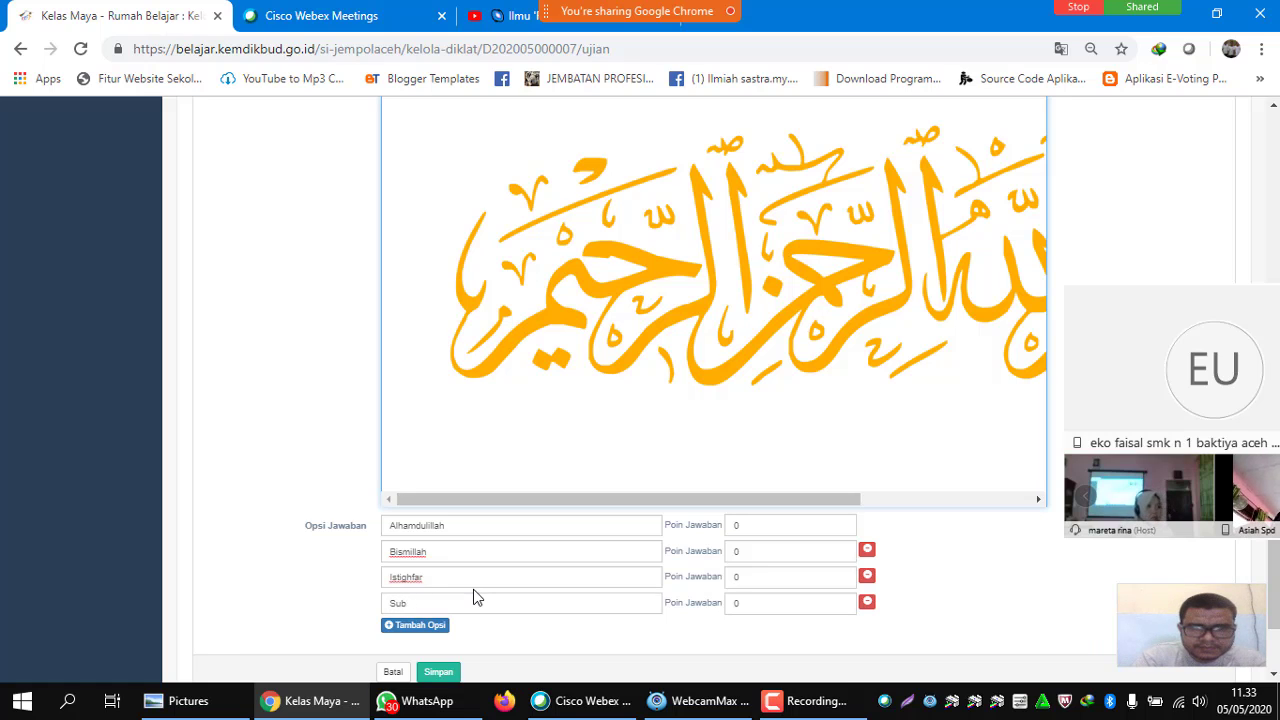
{"action": "type", "text": "hanalla"}
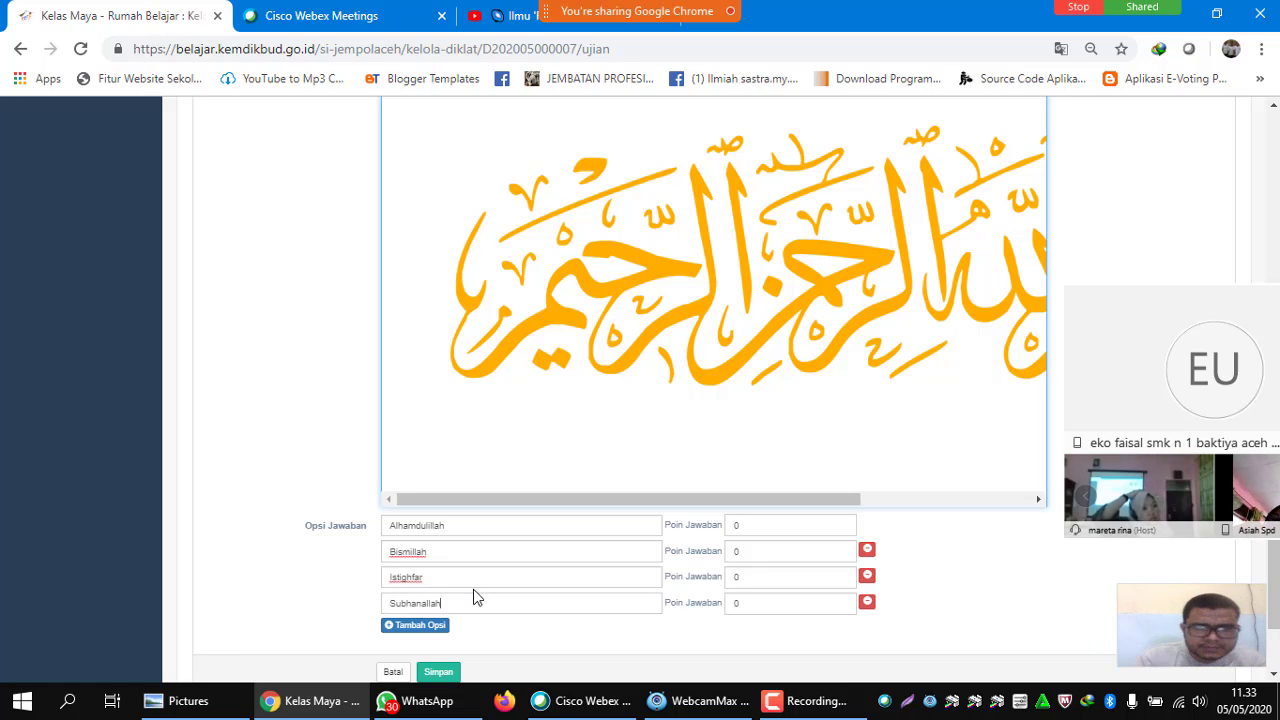
{"action": "type", "text": "h"}
- Add Allahu Akbar as the fifth option and save the question, with Bismillah worth 20 points
{"action": "left_click", "coordinate": [422, 626]}
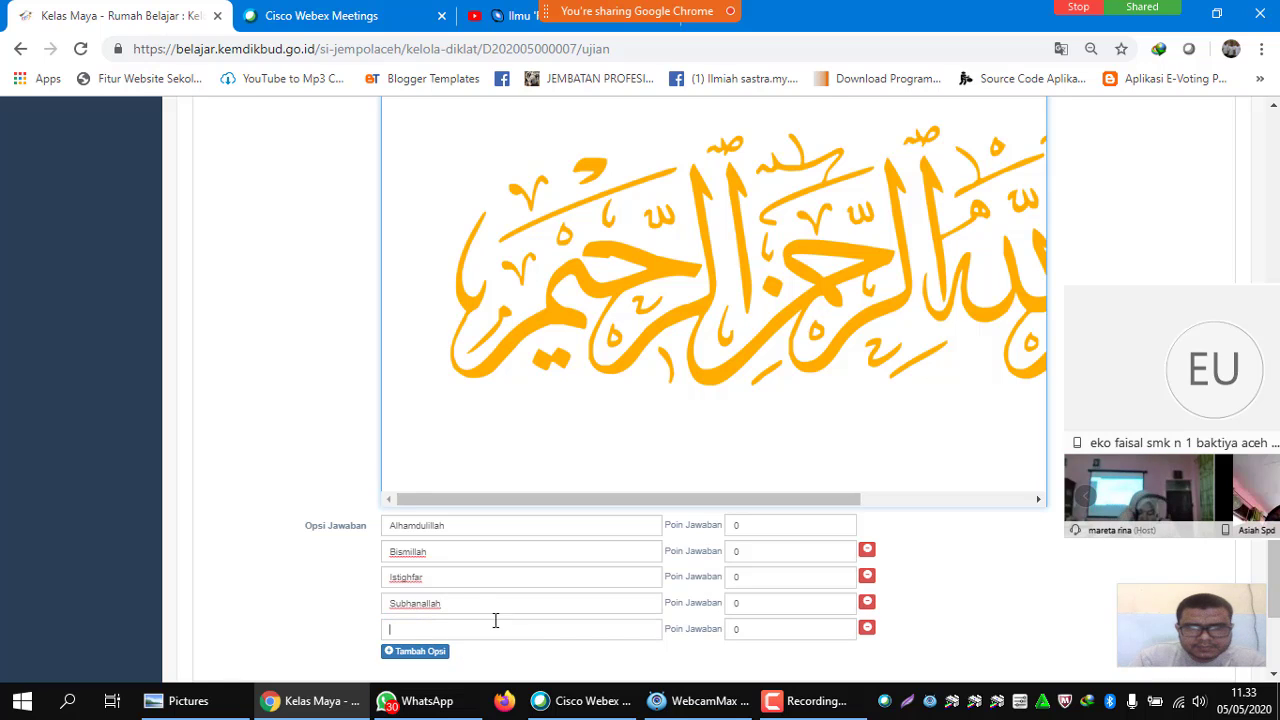
{"action": "scroll", "coordinate": [509, 631], "scroll_direction": "down", "scroll_amount": 1}
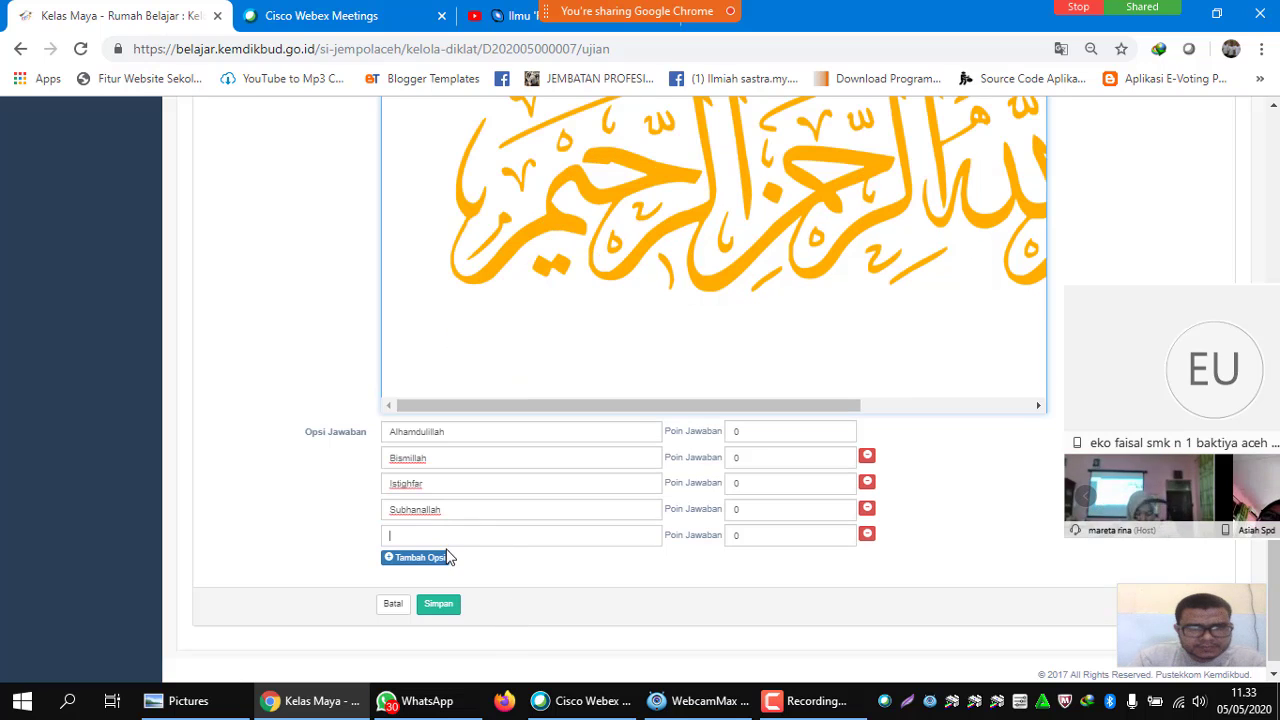
{"action": "type", "text": "Allagu"}
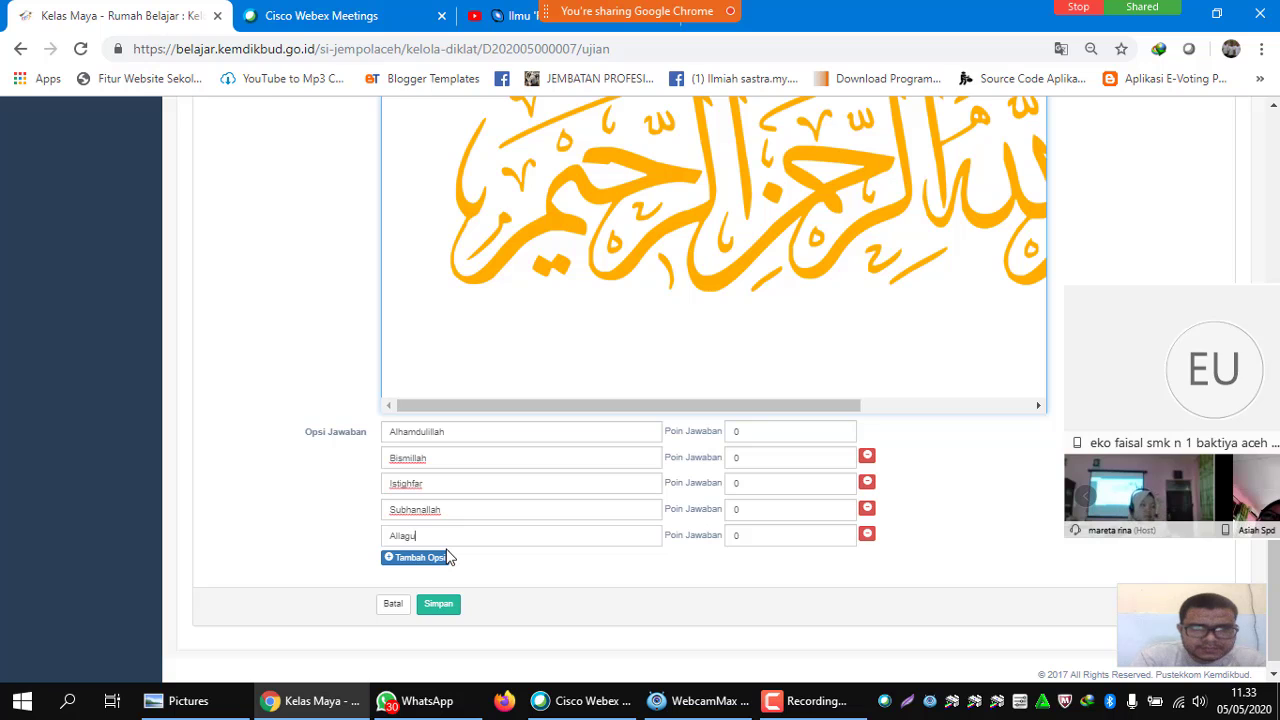
{"action": "key", "text": "BackSpace"}
{"action": "key", "text": "BackSpace"}
{"action": "type", "text": "huk"}
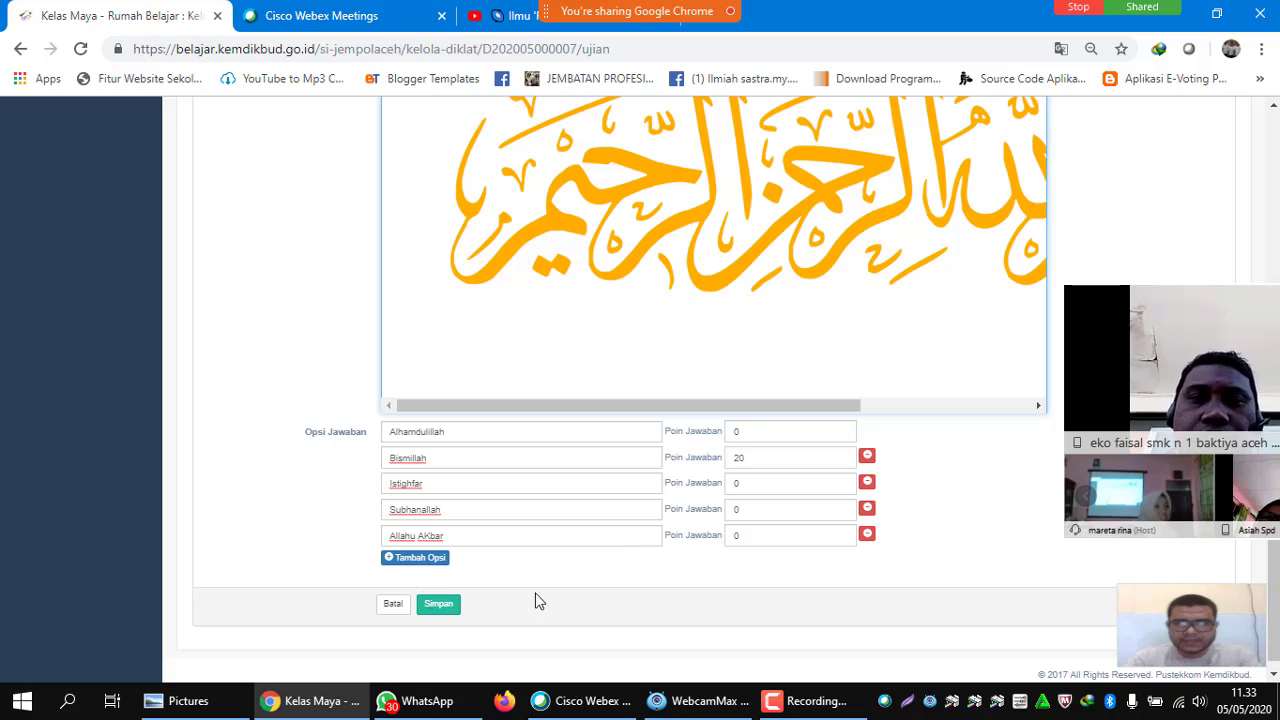
{"action": "left_click", "coordinate": [441, 605]}
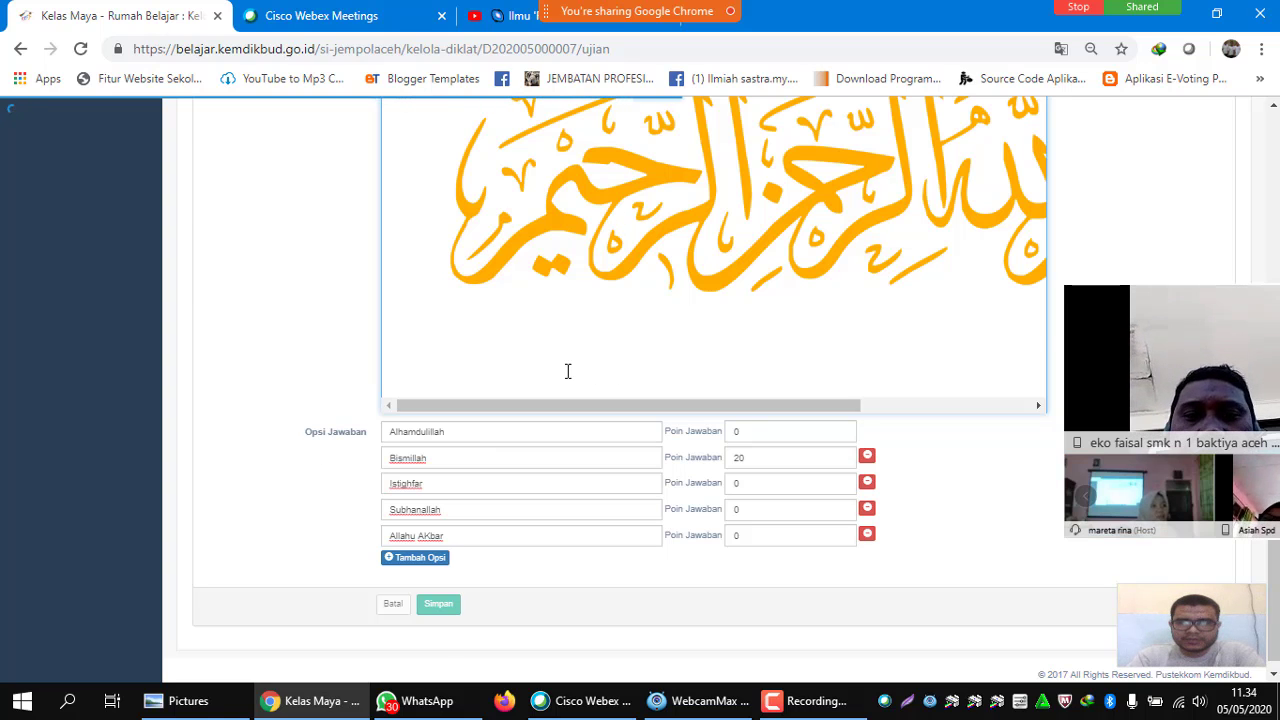
{"action": "scroll", "coordinate": [572, 381], "scroll_direction": "up", "scroll_amount": 4}
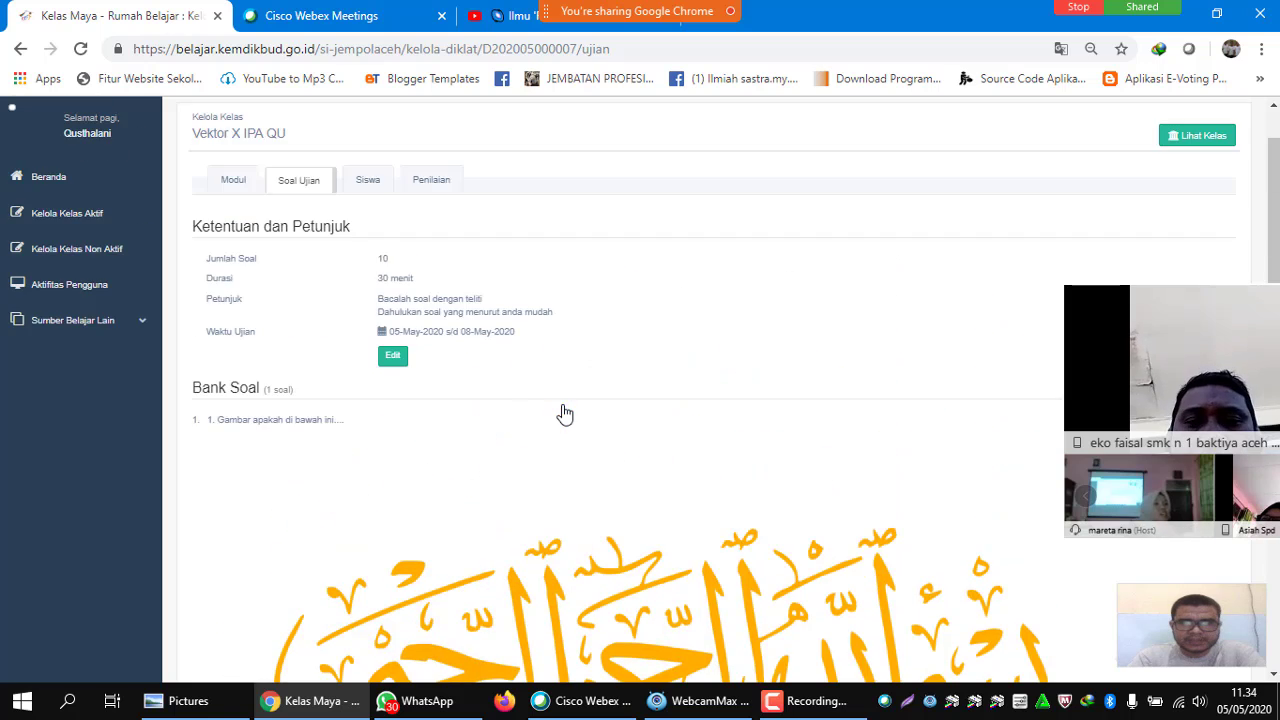
{"action": "scroll", "coordinate": [563, 414], "scroll_direction": "down", "scroll_amount": 2}
{"action": "scroll", "coordinate": [249, 277], "scroll_direction": "down", "scroll_amount": 2}
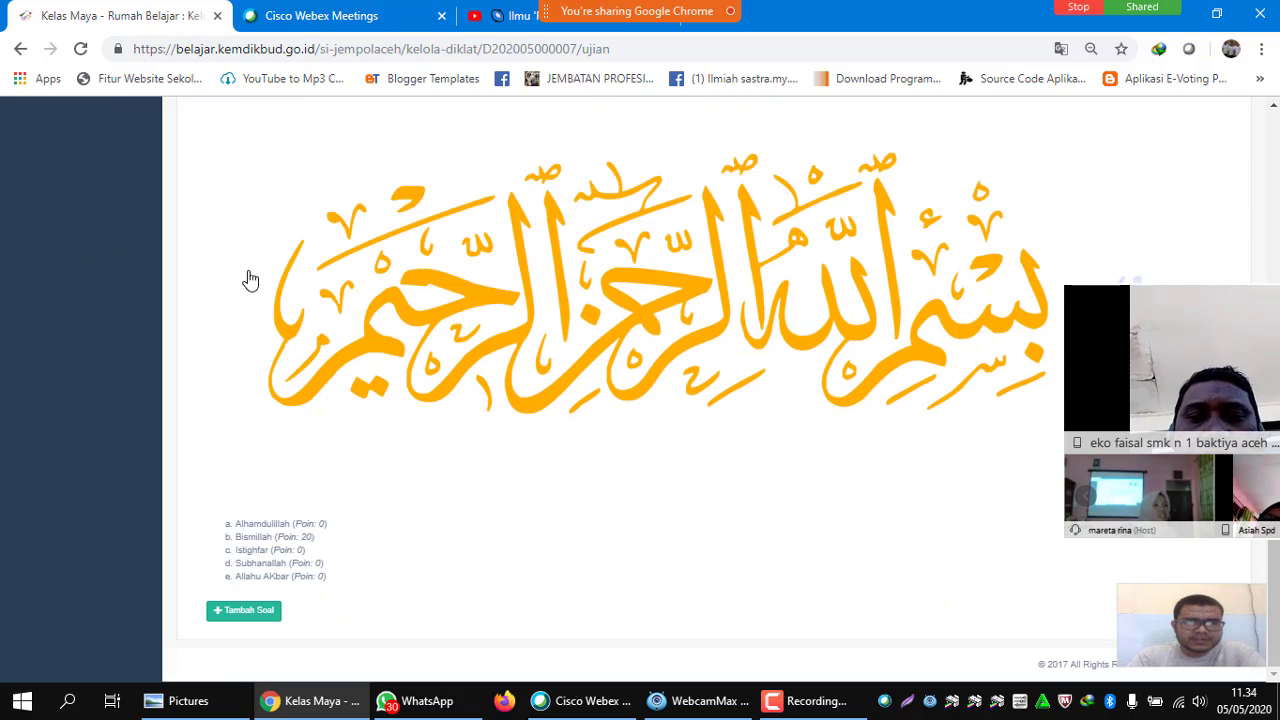
{"action": "scroll", "coordinate": [260, 328], "scroll_direction": "up", "scroll_amount": 3}
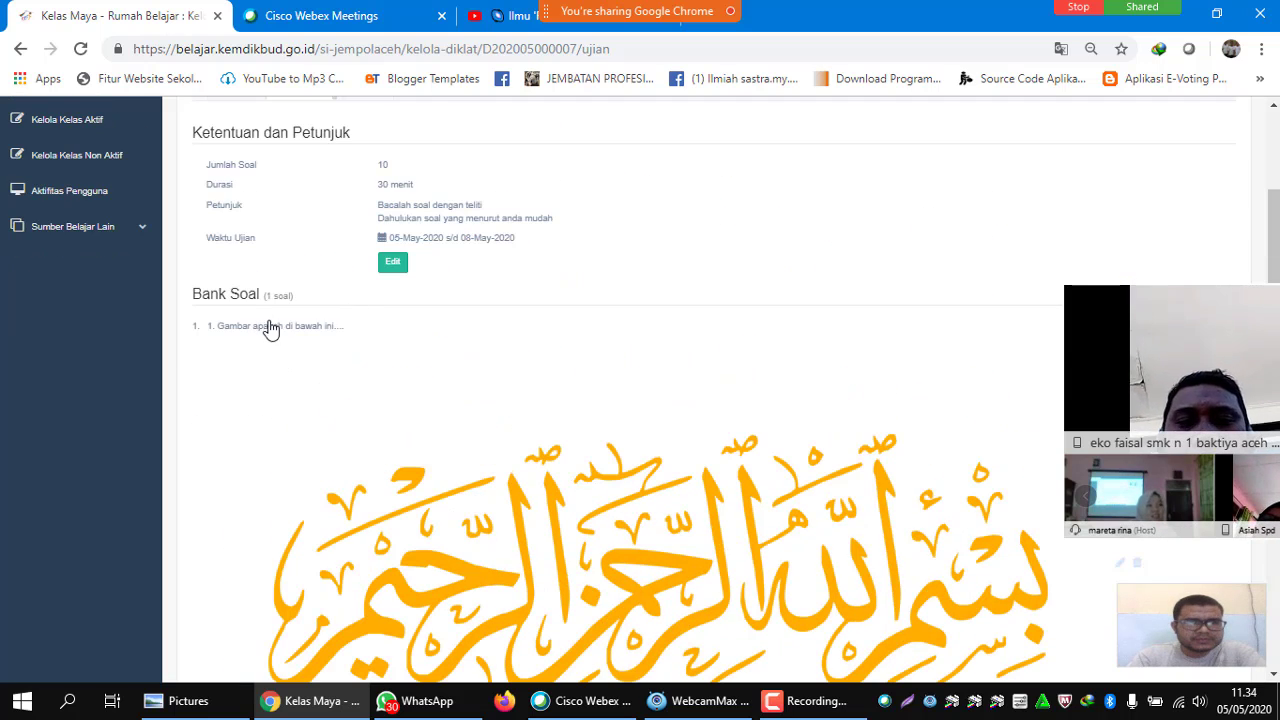
{"action": "scroll", "coordinate": [260, 340], "scroll_direction": "down", "scroll_amount": 3}
{"action": "scroll", "coordinate": [971, 374], "scroll_direction": "up", "scroll_amount": 3}
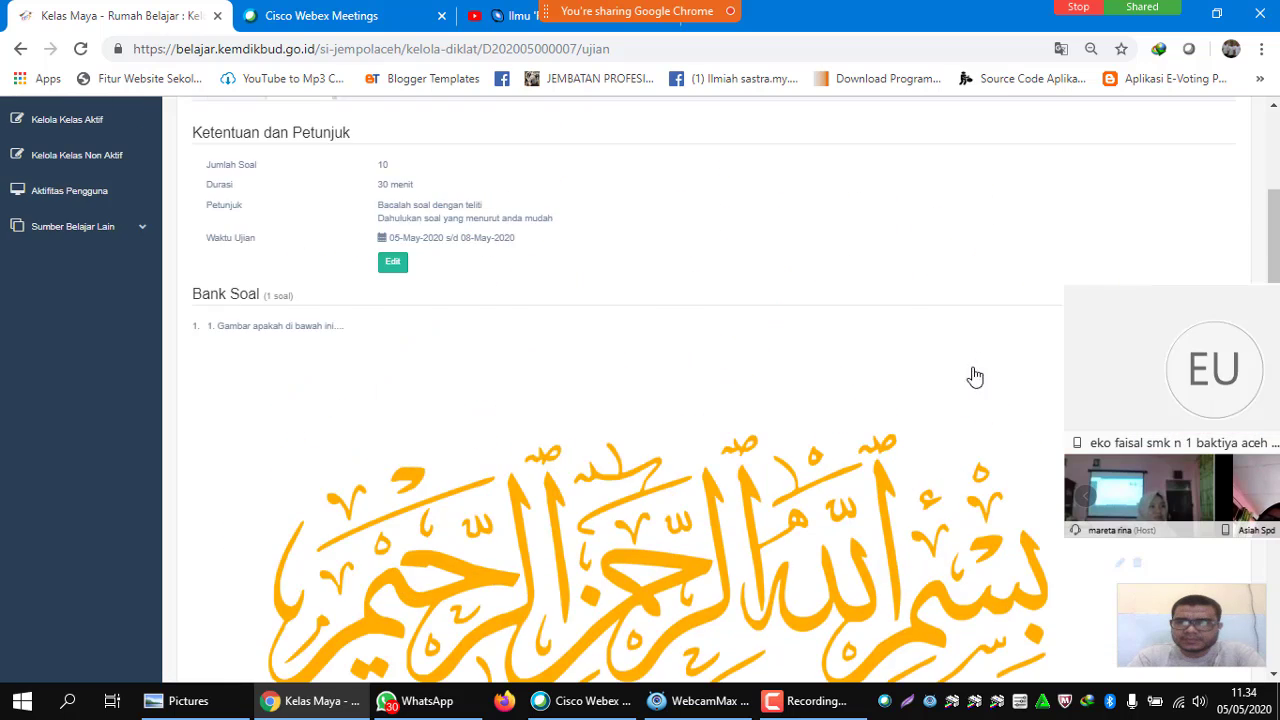
{"action": "scroll", "coordinate": [977, 380], "scroll_direction": "down", "scroll_amount": 3}
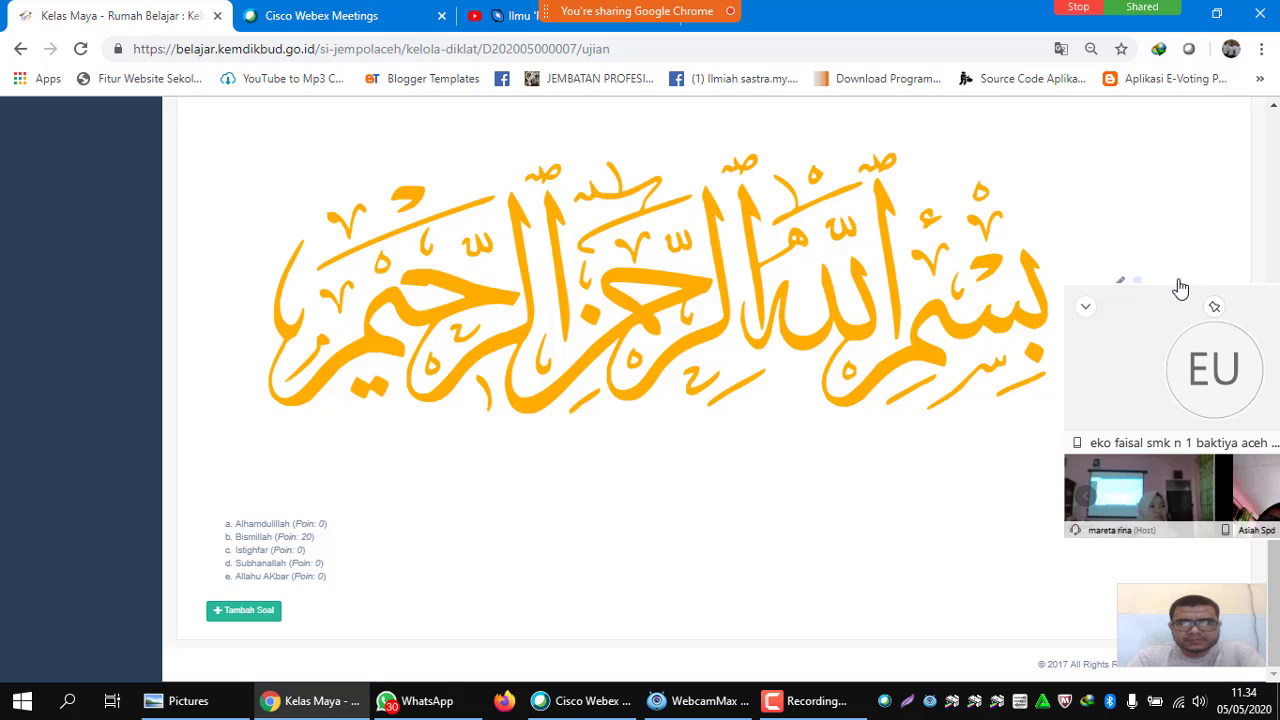
{"action": "left_click_drag", "start_coordinate": [1160, 315], "coordinate": [866, 474]}
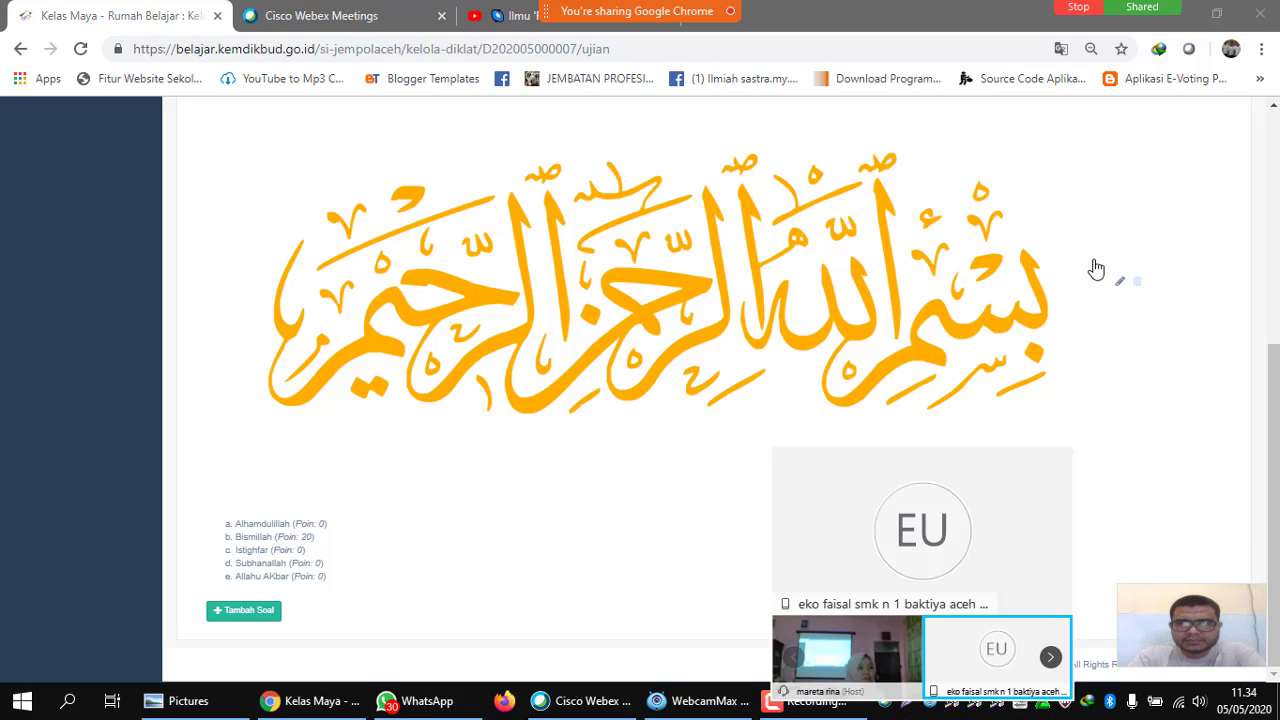
{"action": "left_click", "coordinate": [1121, 287]}
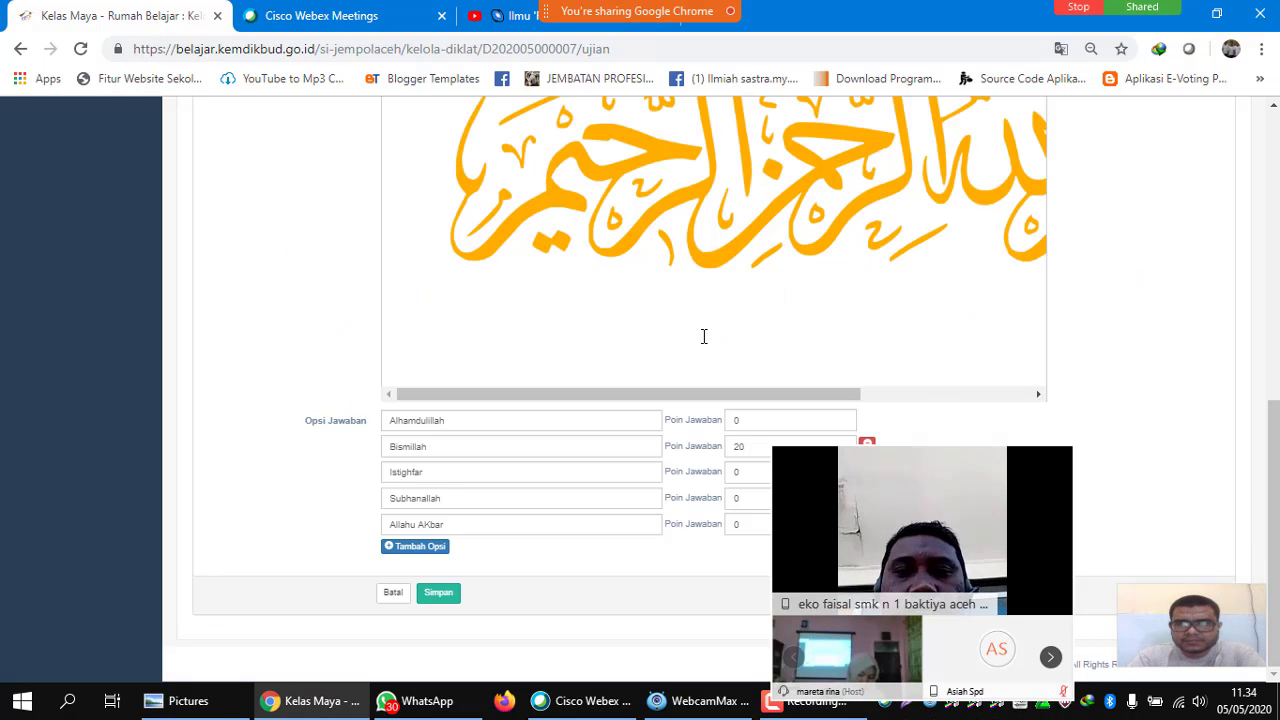
{"action": "scroll", "coordinate": [482, 342], "scroll_direction": "up", "scroll_amount": 4}
{"action": "left_click", "coordinate": [406, 278]}
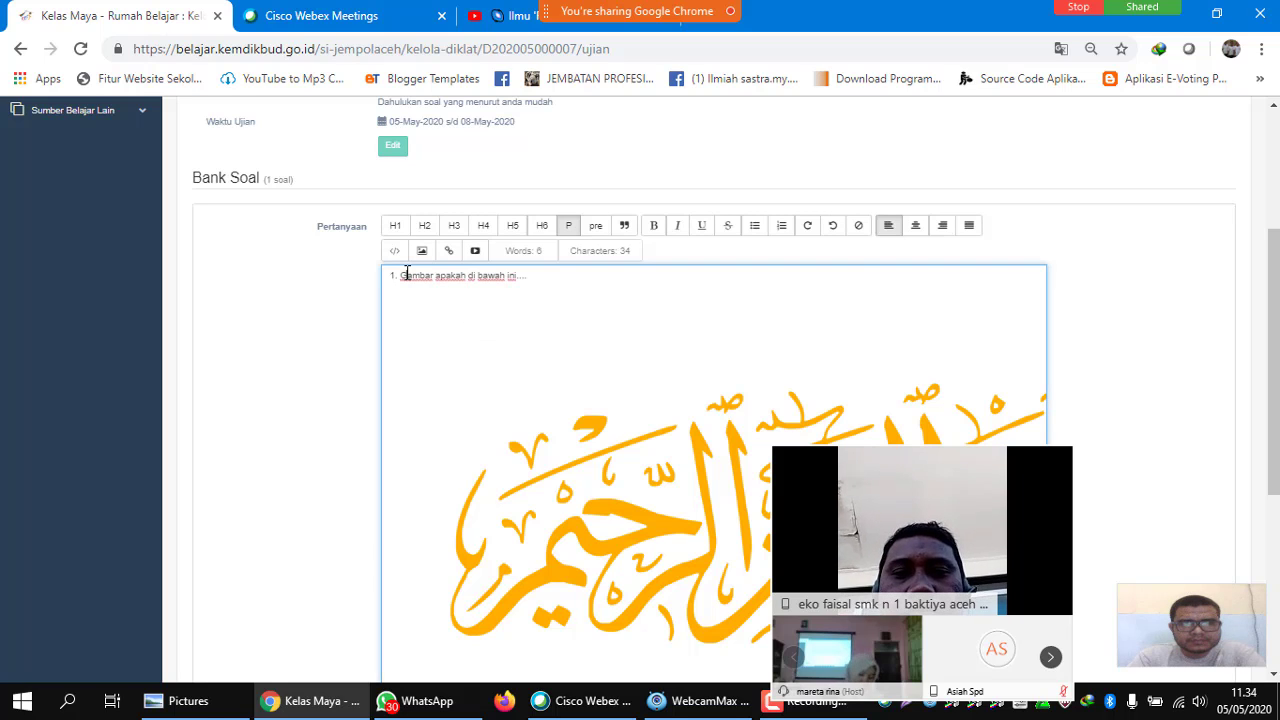
{"action": "key", "text": "BackSpace"}
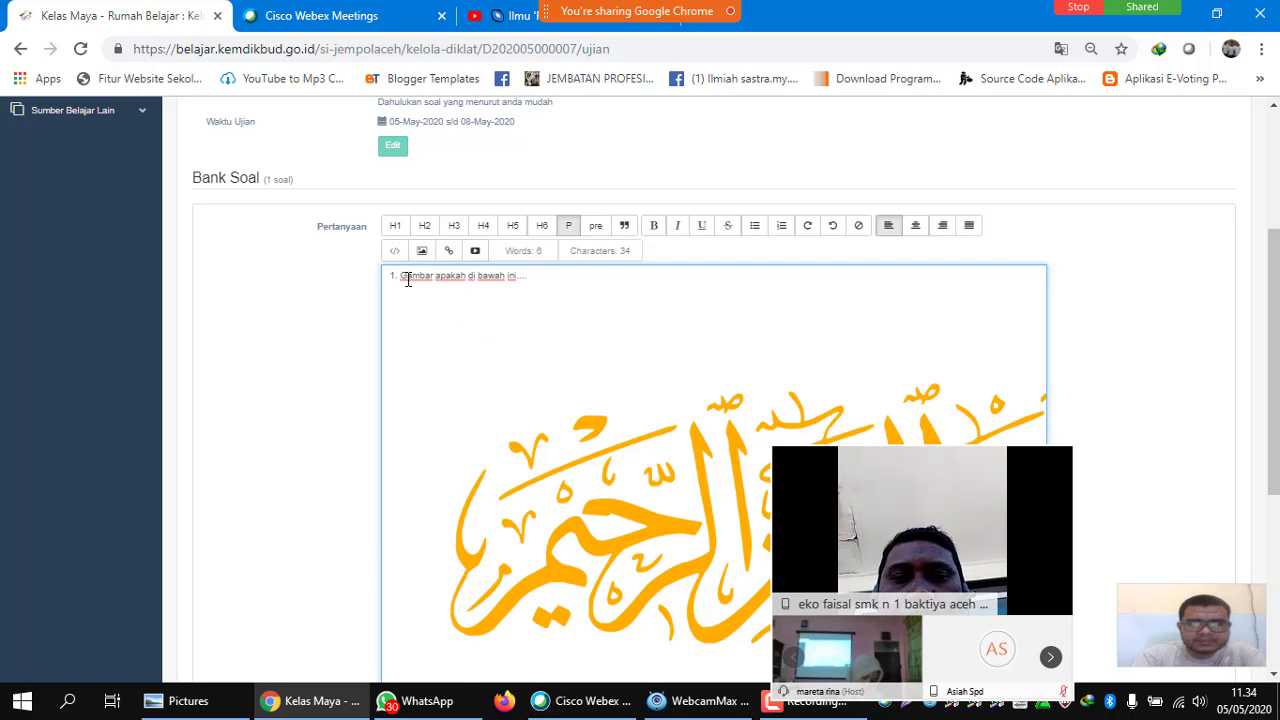
{"action": "scroll", "coordinate": [509, 437], "scroll_direction": "down", "scroll_amount": 4}
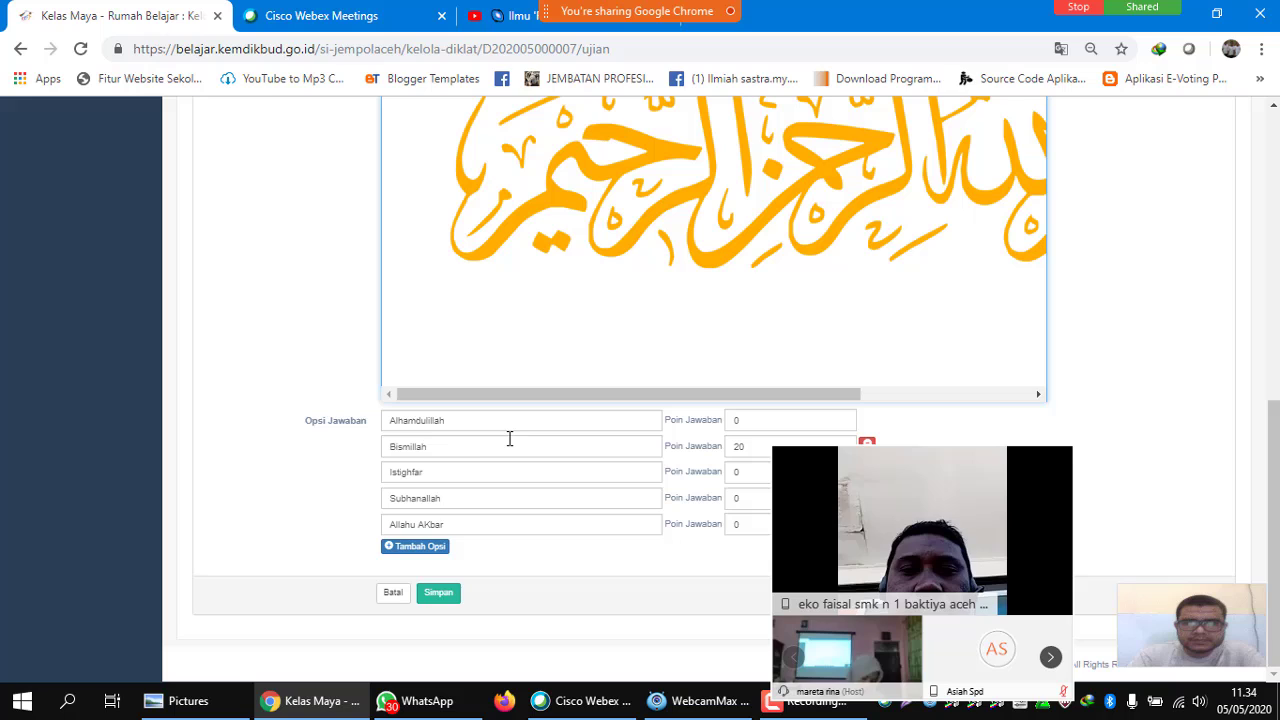
{"action": "left_click", "coordinate": [438, 592]}
{"action": "left_click_drag", "start_coordinate": [1035, 460], "coordinate": [1234, 331]}
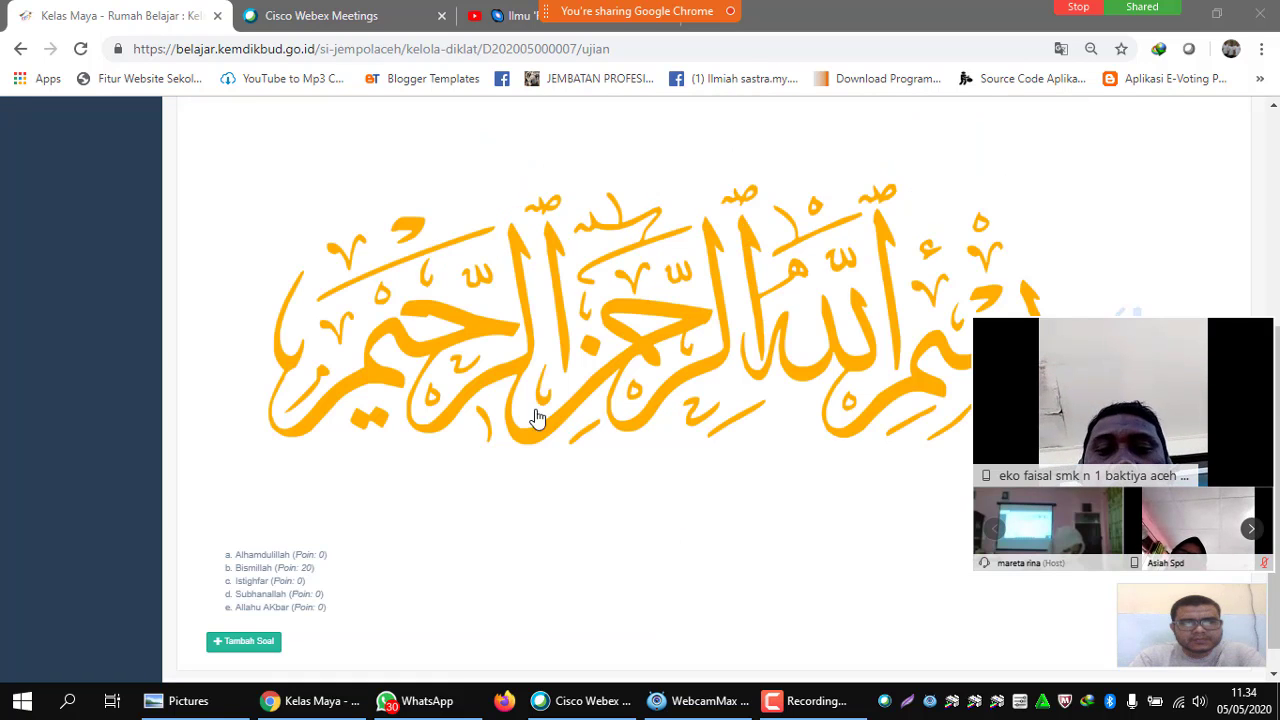
{"action": "scroll", "coordinate": [510, 420], "scroll_direction": "up", "scroll_amount": 3}
{"action": "scroll", "coordinate": [494, 420], "scroll_direction": "down", "scroll_amount": 3}
{"action": "scroll", "coordinate": [344, 427], "scroll_direction": "up", "scroll_amount": 5}
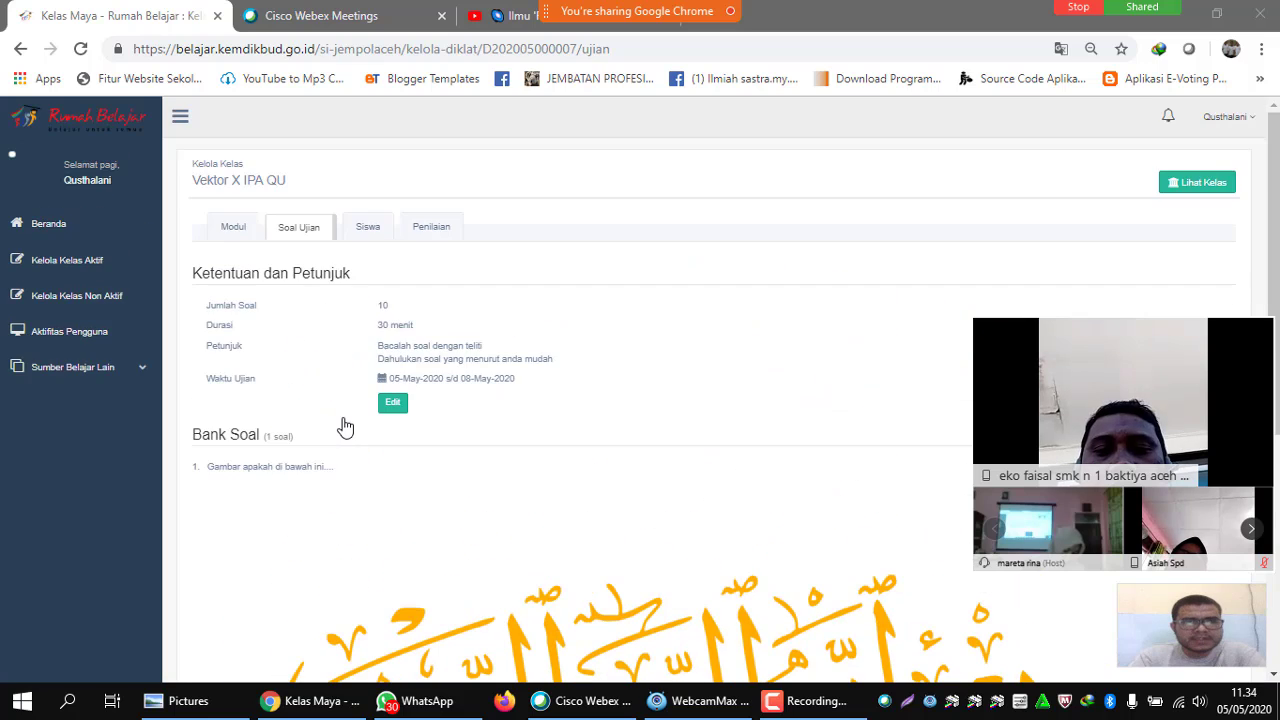
{"action": "scroll", "coordinate": [344, 427], "scroll_direction": "down", "scroll_amount": 5}
{"action": "scroll", "coordinate": [349, 343], "scroll_direction": "up", "scroll_amount": 5}
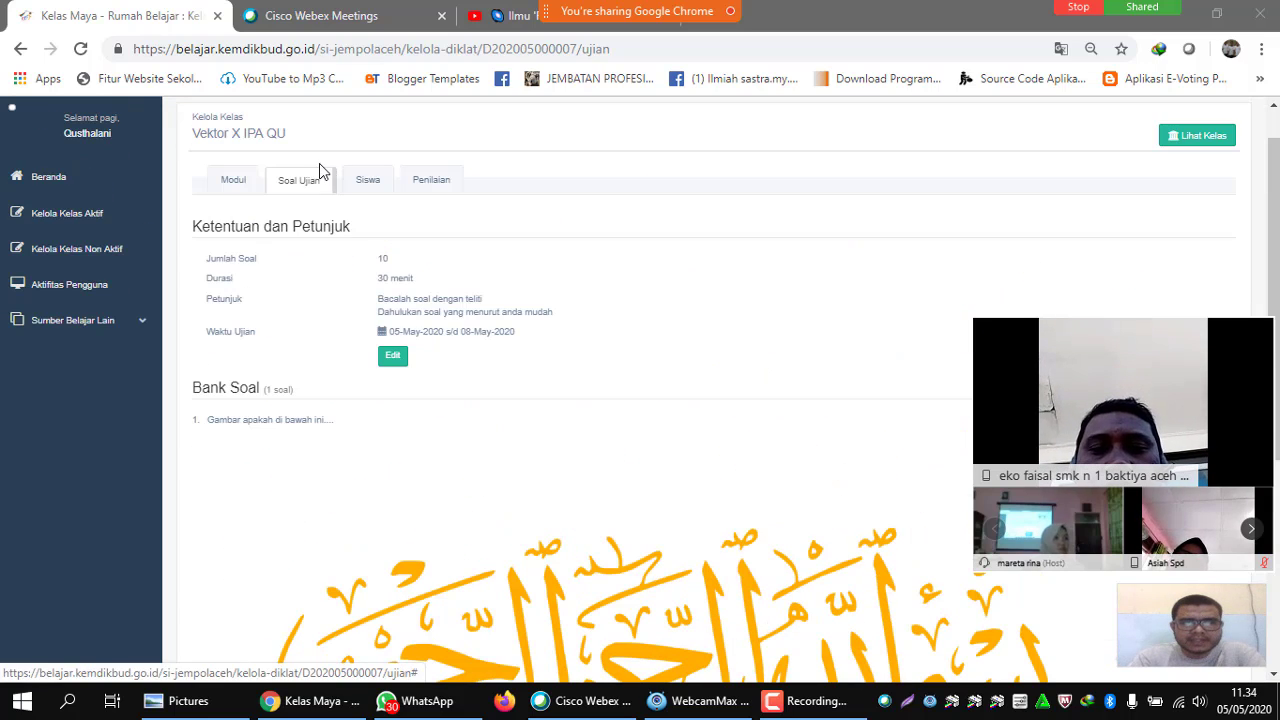
{"action": "scroll", "coordinate": [429, 271], "scroll_direction": "down", "scroll_amount": 2}
{"action": "scroll", "coordinate": [429, 271], "scroll_direction": "up", "scroll_amount": 3}
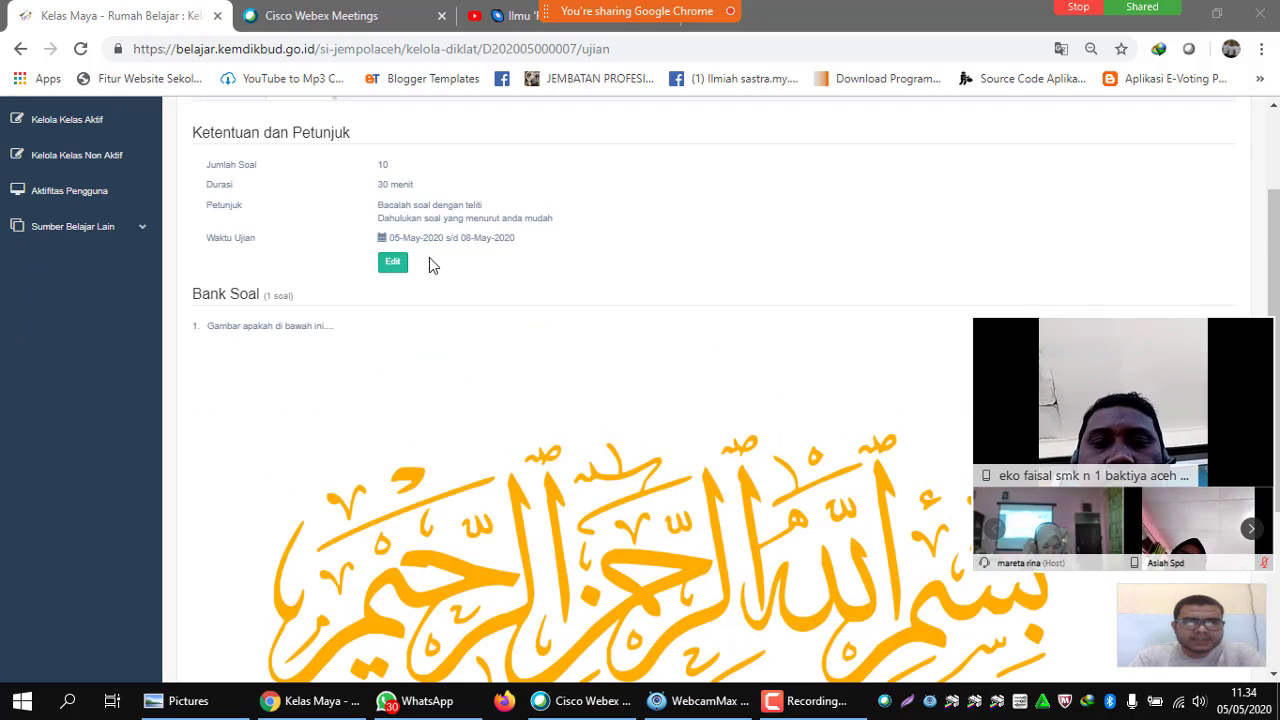
- Check the Siswa and Penilaian pages, confirming Sesi 1 has no enrolled students yet
{"action": "left_click", "coordinate": [366, 230]}
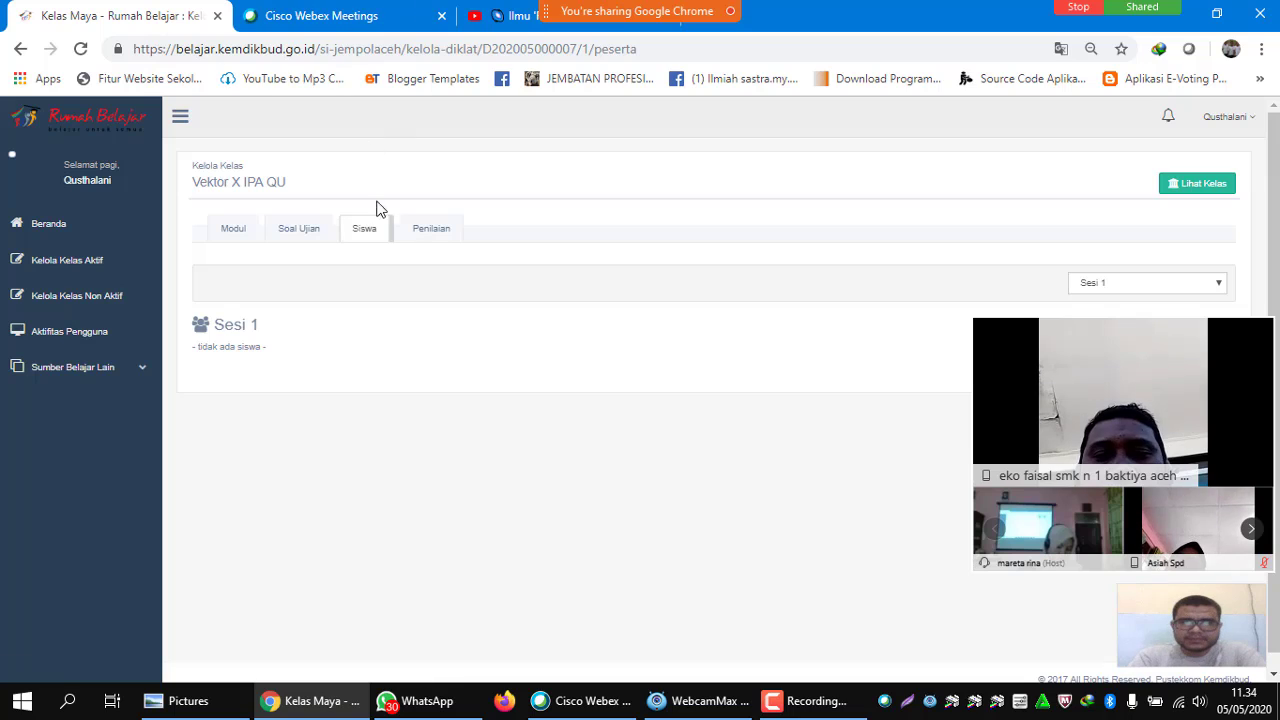
{"action": "left_click", "coordinate": [437, 237]}
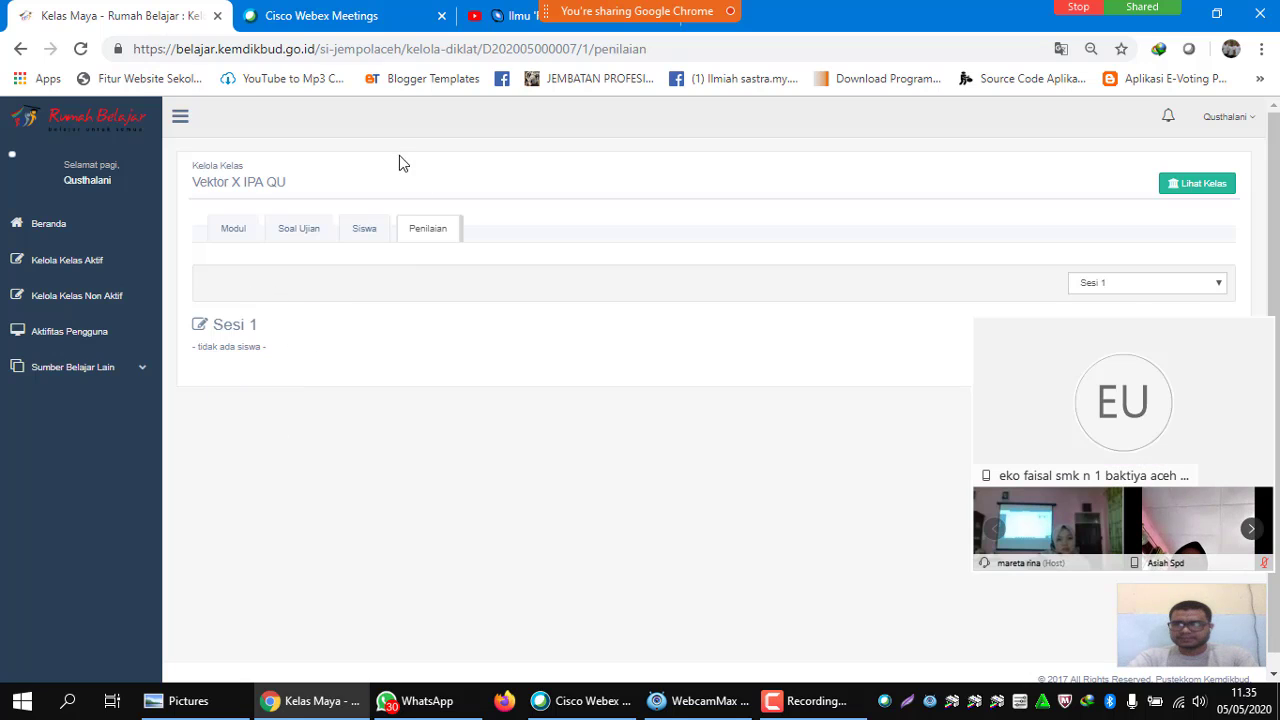
{"action": "left_click", "coordinate": [366, 237]}
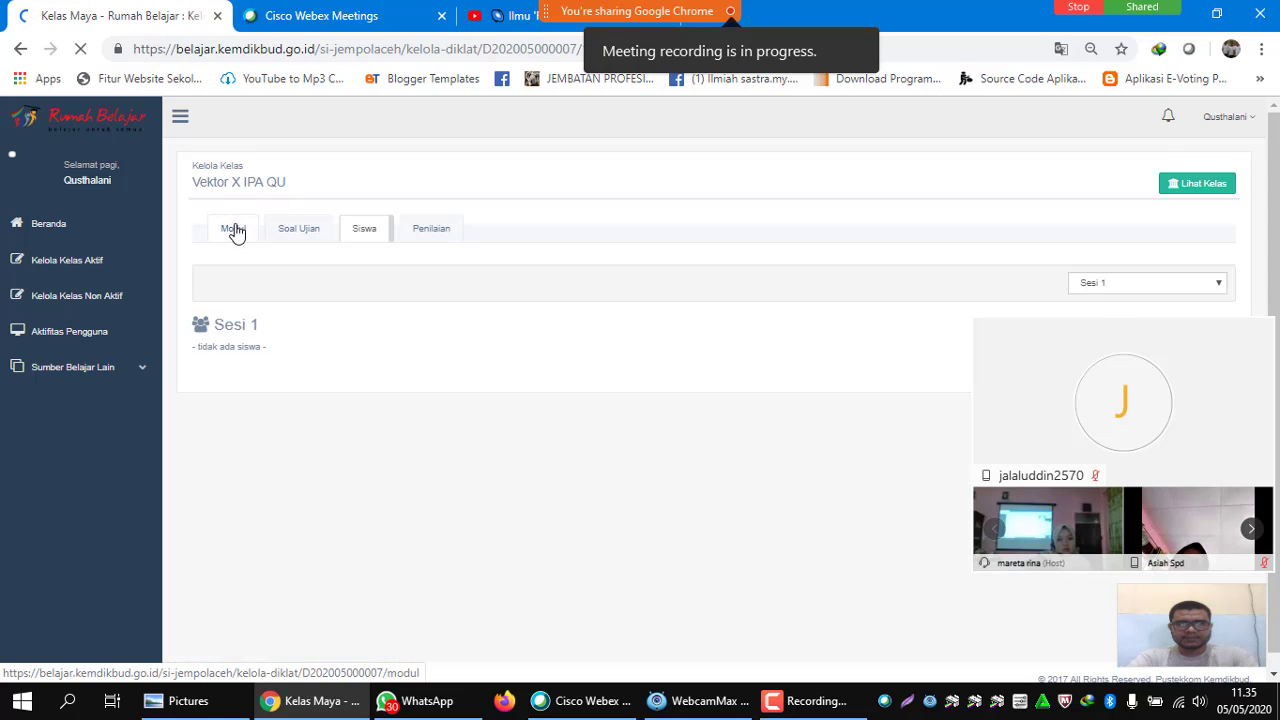
- Browse the Modul page's Vektor Satuan, Tugas Vektor Satuan and Kuis Vektor activities
{"action": "left_click", "coordinate": [233, 230]}
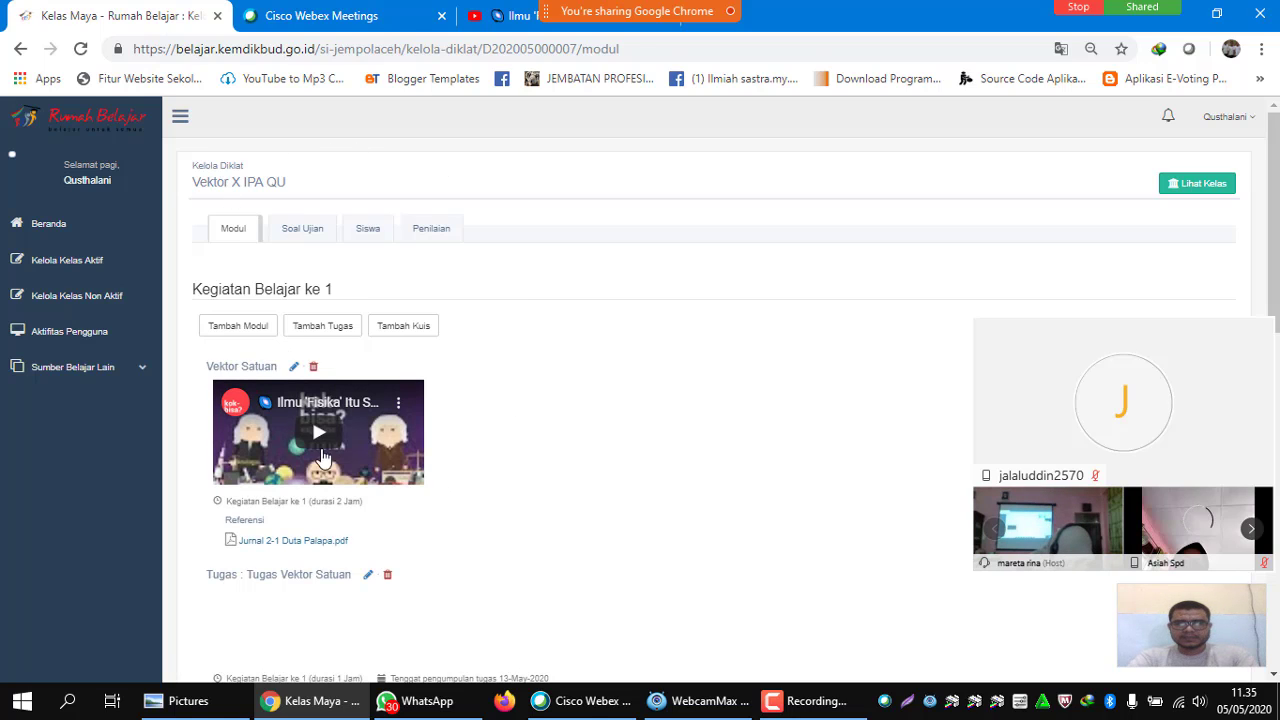
{"action": "scroll", "coordinate": [323, 457], "scroll_direction": "down", "scroll_amount": 1}
{"action": "scroll", "coordinate": [333, 410], "scroll_direction": "up", "scroll_amount": 1}
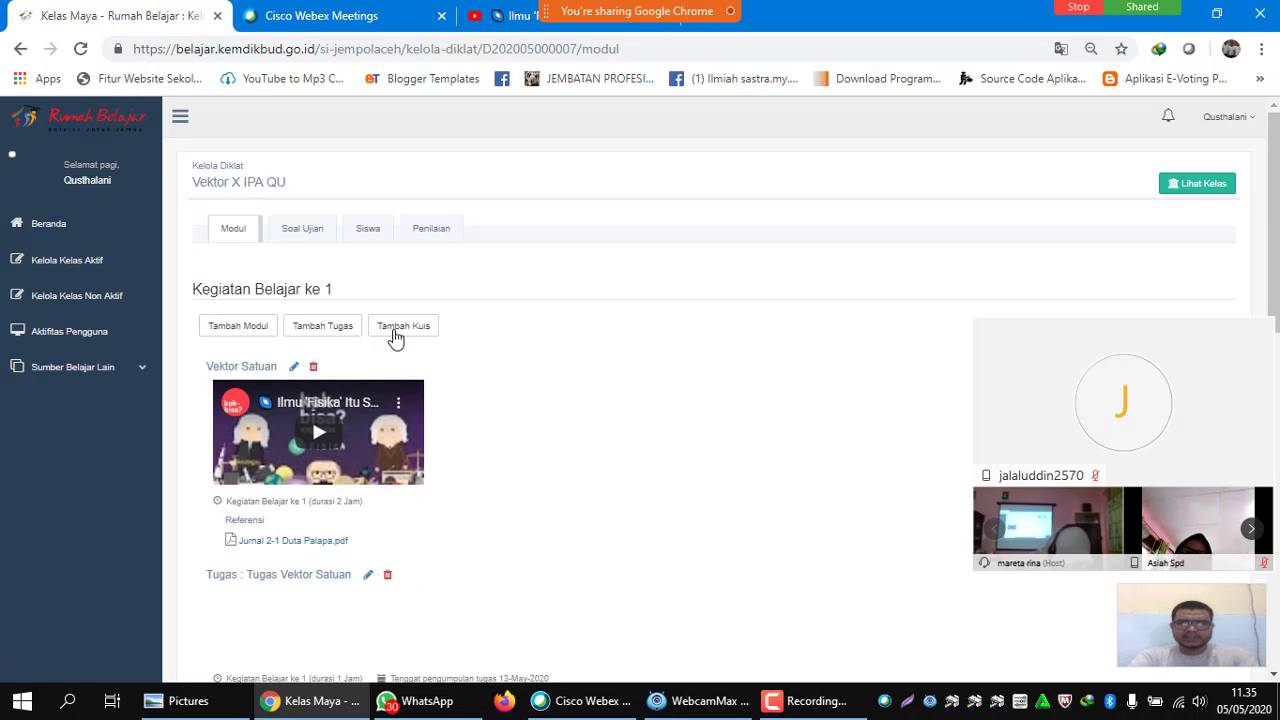
{"action": "scroll", "coordinate": [540, 320], "scroll_direction": "down", "scroll_amount": 2}
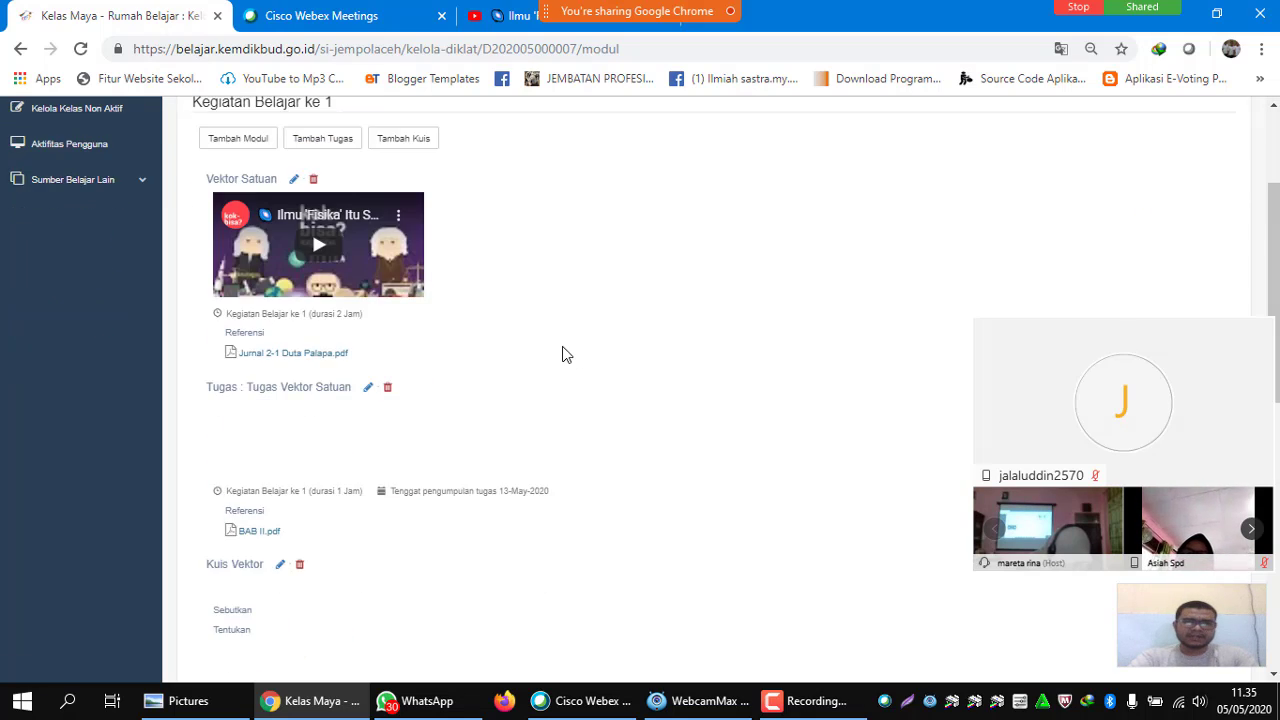
{"action": "scroll", "coordinate": [564, 354], "scroll_direction": "down", "scroll_amount": 2}
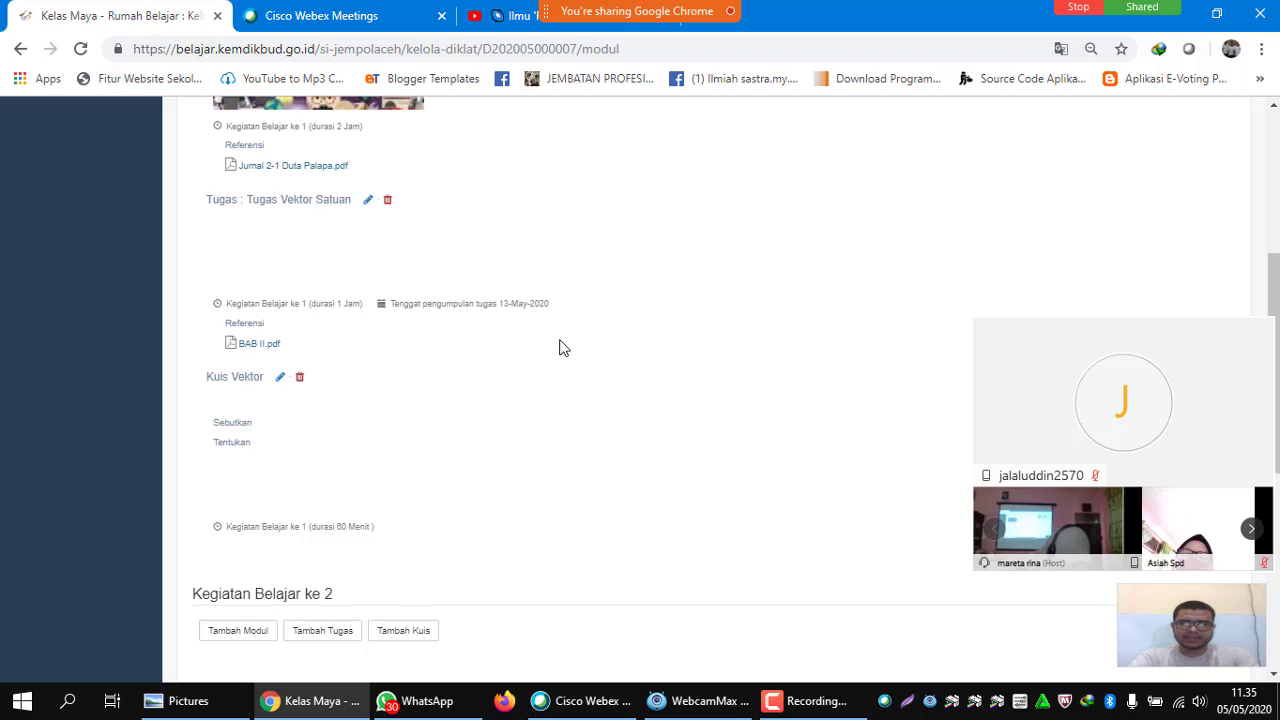
{"action": "scroll", "coordinate": [560, 348], "scroll_direction": "down", "scroll_amount": 3}
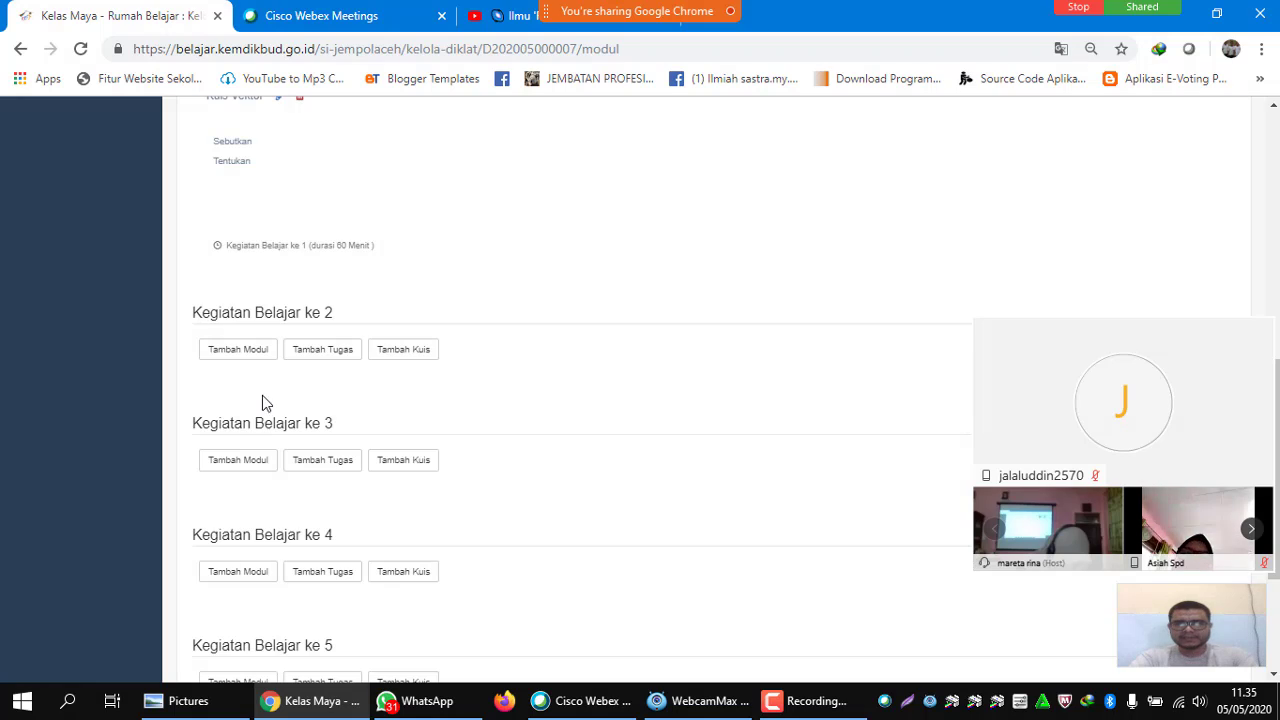
{"action": "scroll", "coordinate": [400, 377], "scroll_direction": "down", "scroll_amount": 1}
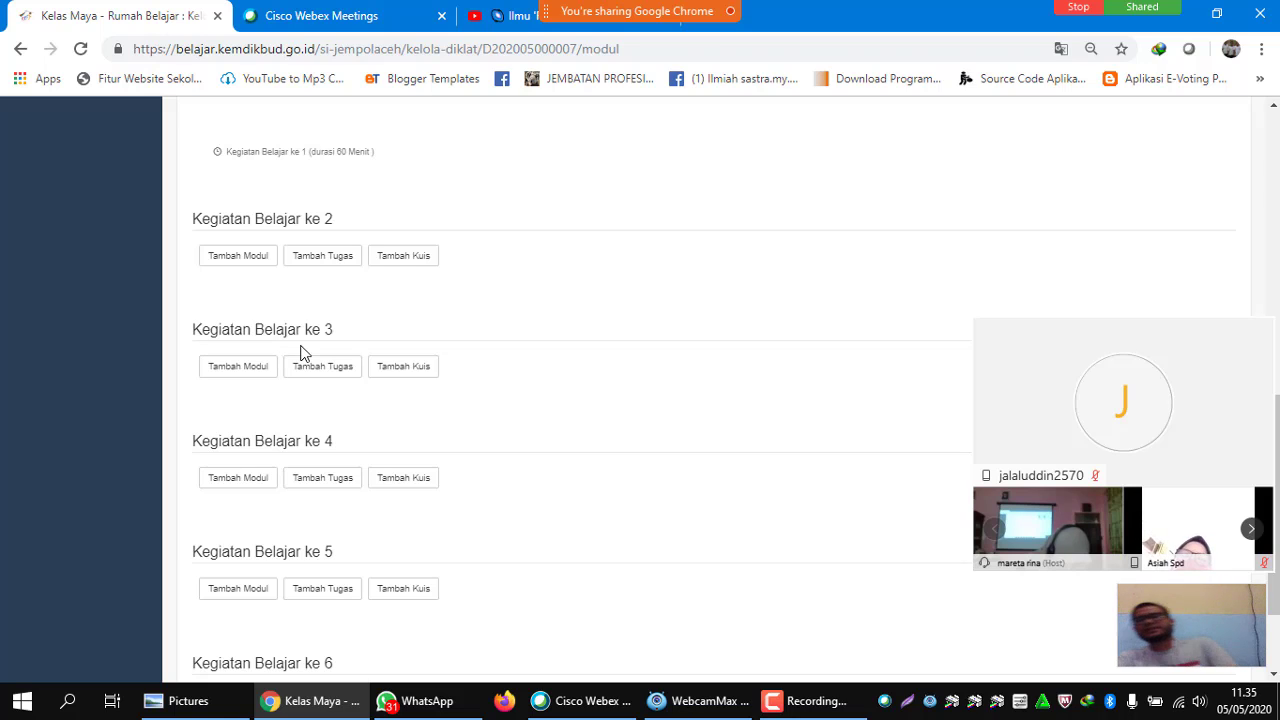
{"action": "scroll", "coordinate": [420, 296], "scroll_direction": "up", "scroll_amount": 10}
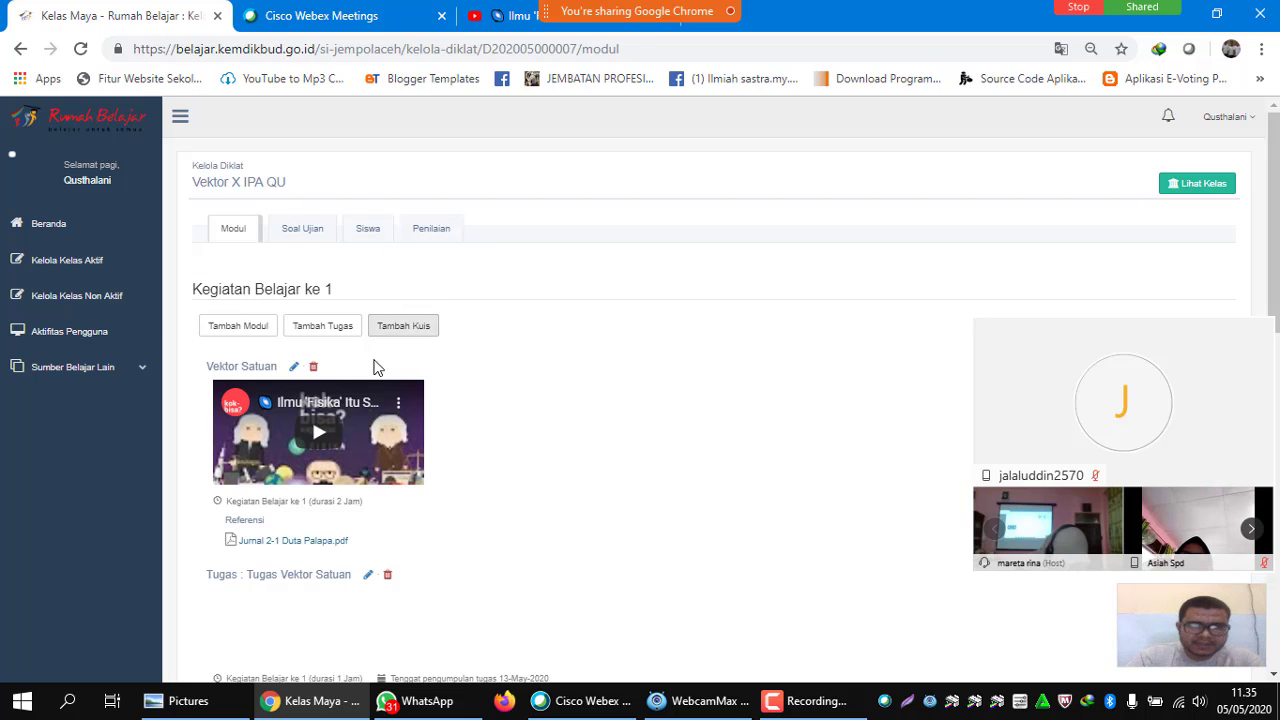
{"action": "scroll", "coordinate": [307, 383], "scroll_direction": "down", "scroll_amount": 2}
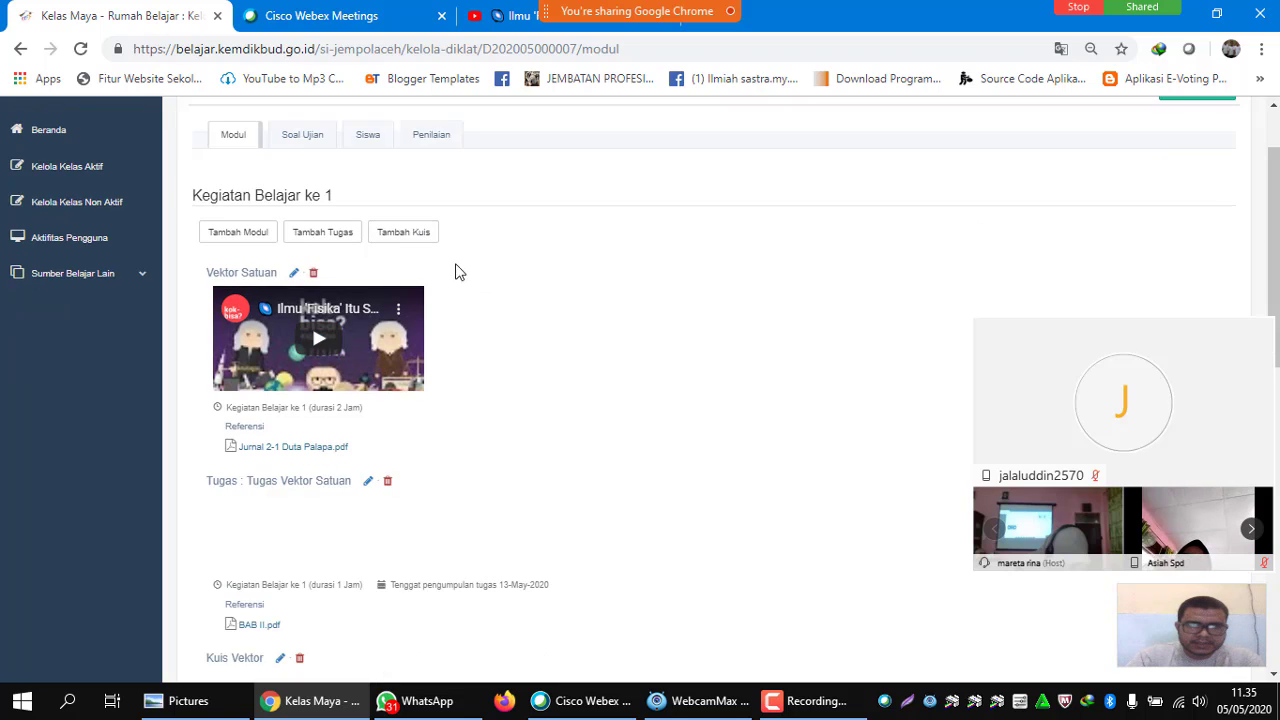
{"action": "scroll", "coordinate": [366, 303], "scroll_direction": "down", "scroll_amount": 1}
{"action": "scroll", "coordinate": [357, 282], "scroll_direction": "up", "scroll_amount": 1}
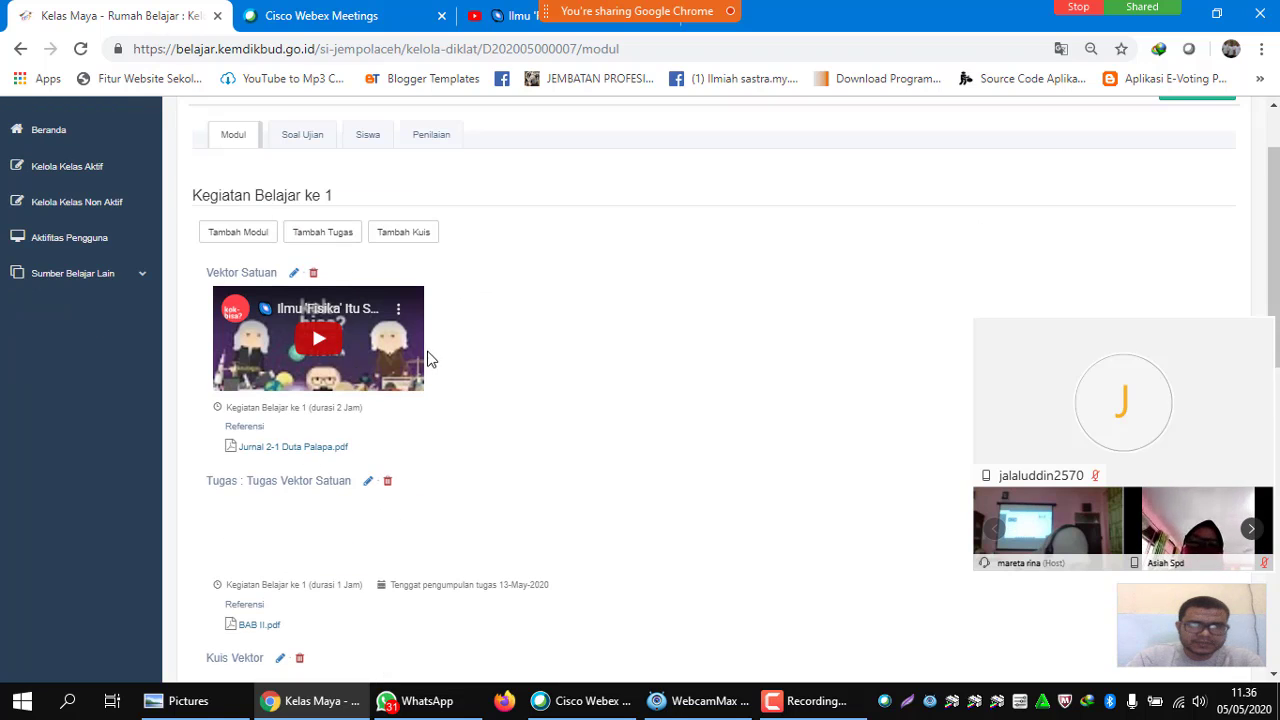
{"action": "scroll", "coordinate": [470, 347], "scroll_direction": "down", "scroll_amount": 5}
{"action": "scroll", "coordinate": [519, 334], "scroll_direction": "up", "scroll_amount": 3}
{"action": "scroll", "coordinate": [520, 334], "scroll_direction": "up", "scroll_amount": 3}
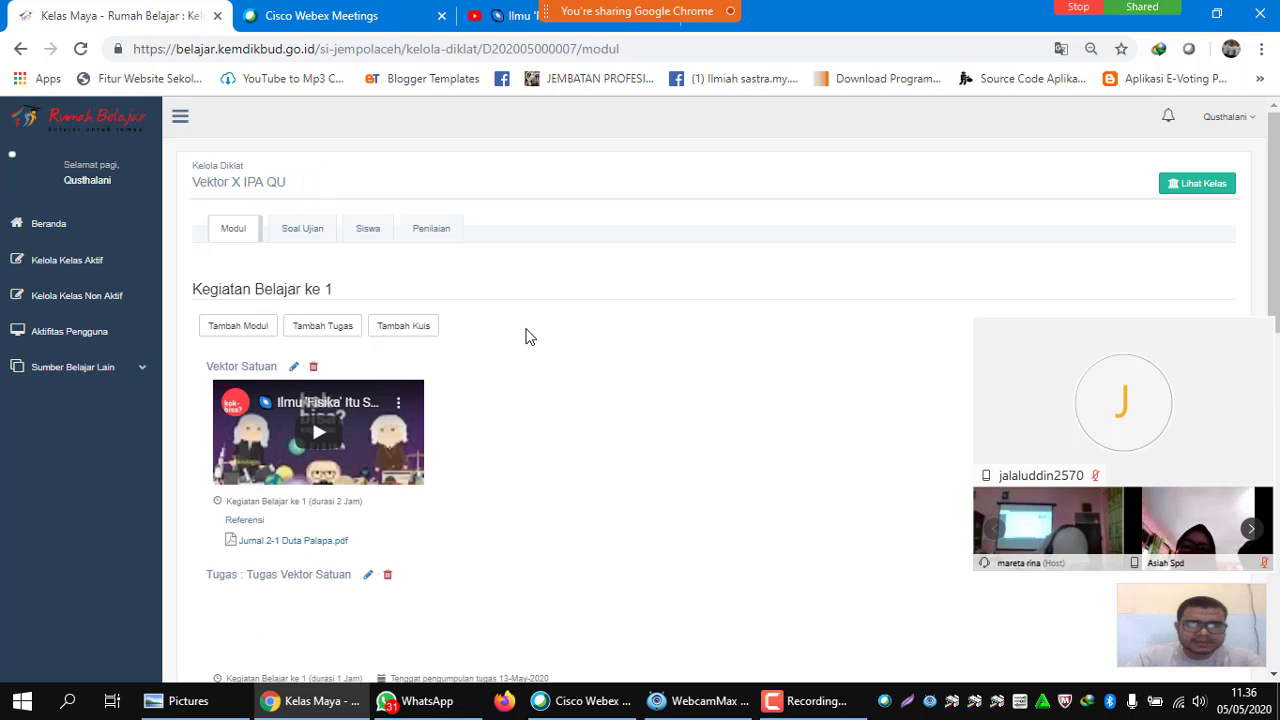
- Go to Kelola Kelas Aktif and view the Vektor X IPA QU class page
{"action": "left_click", "coordinate": [61, 262]}
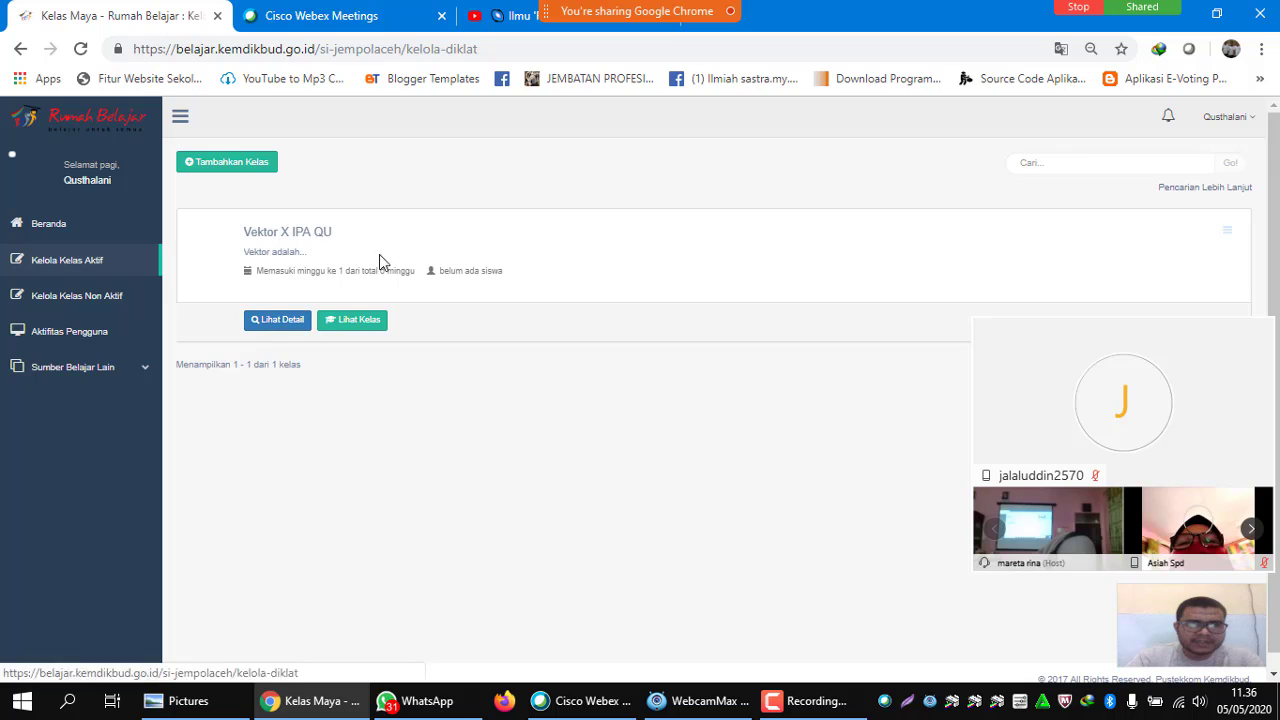
{"action": "left_click", "coordinate": [362, 325]}
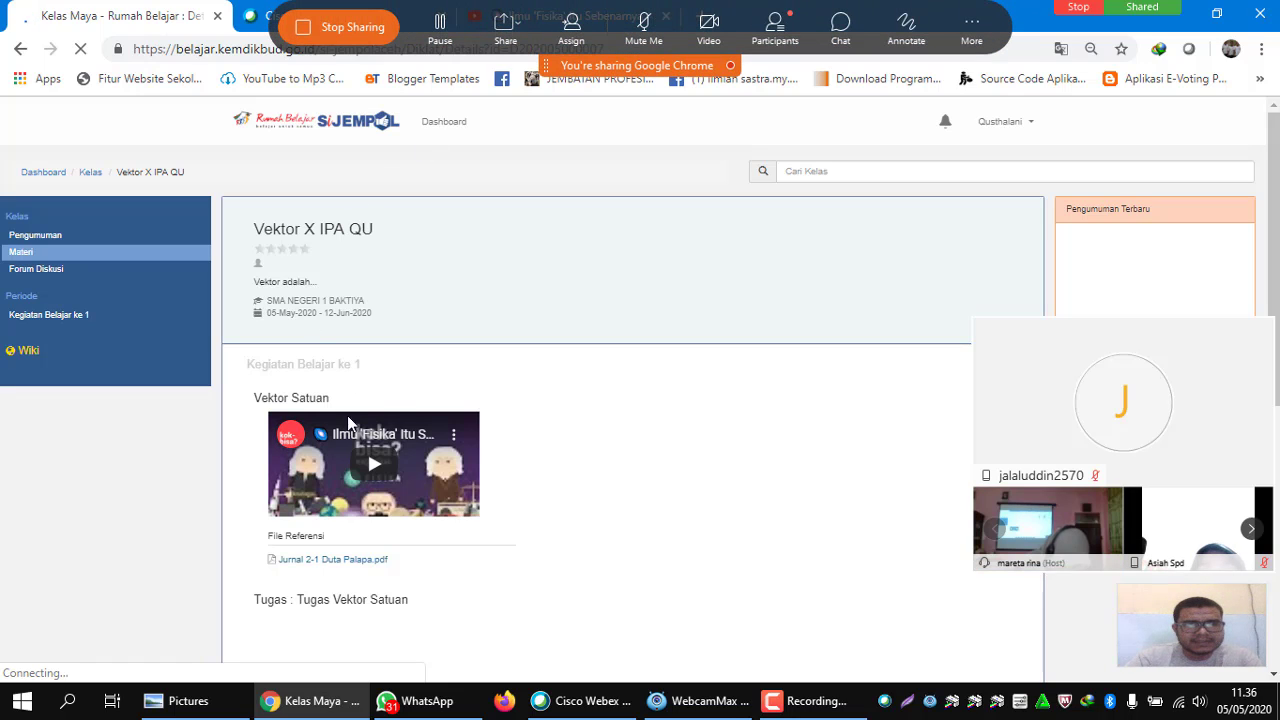
{"action": "scroll", "coordinate": [447, 353], "scroll_direction": "down", "scroll_amount": 2}
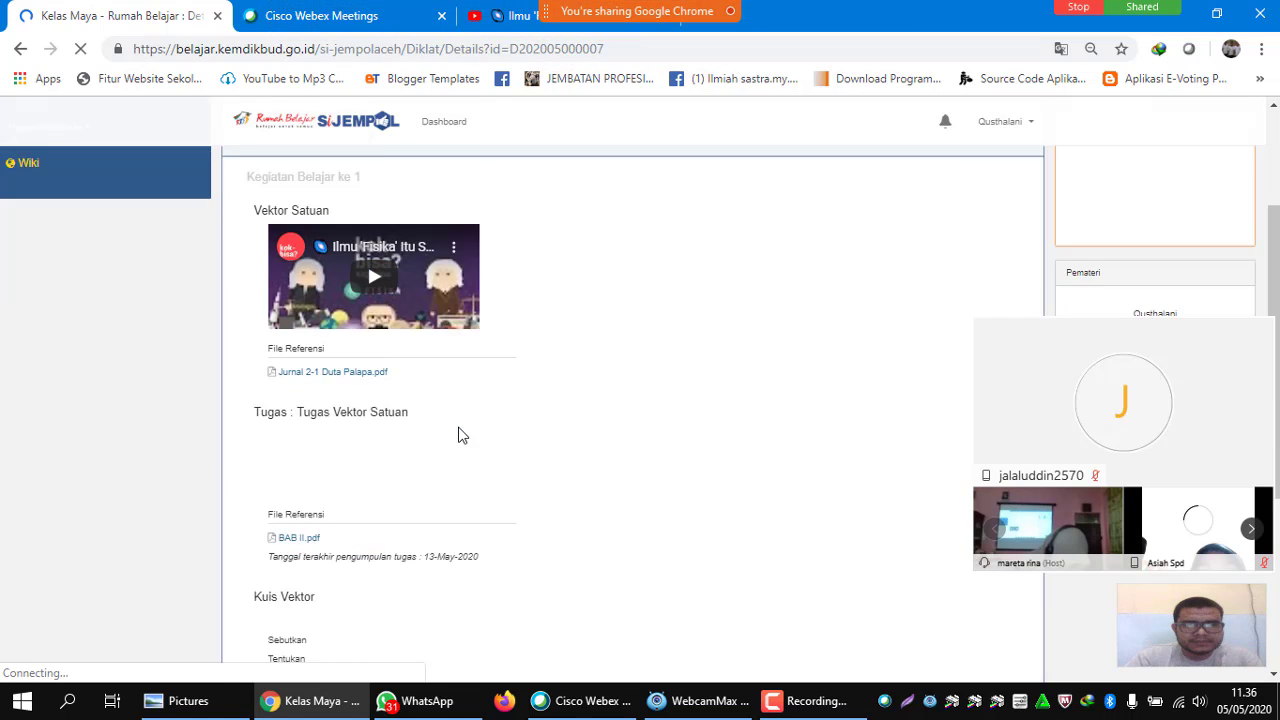
{"action": "scroll", "coordinate": [457, 434], "scroll_direction": "up", "scroll_amount": 2}
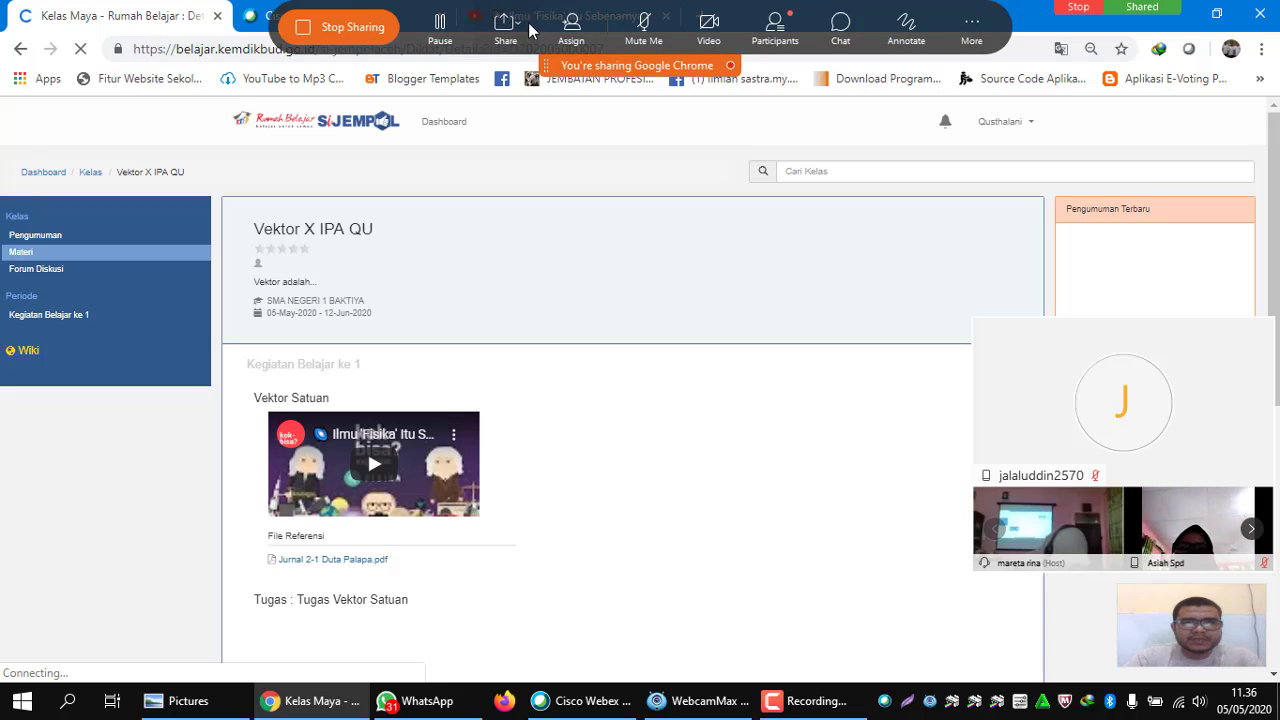
{"action": "left_click", "coordinate": [634, 40]}
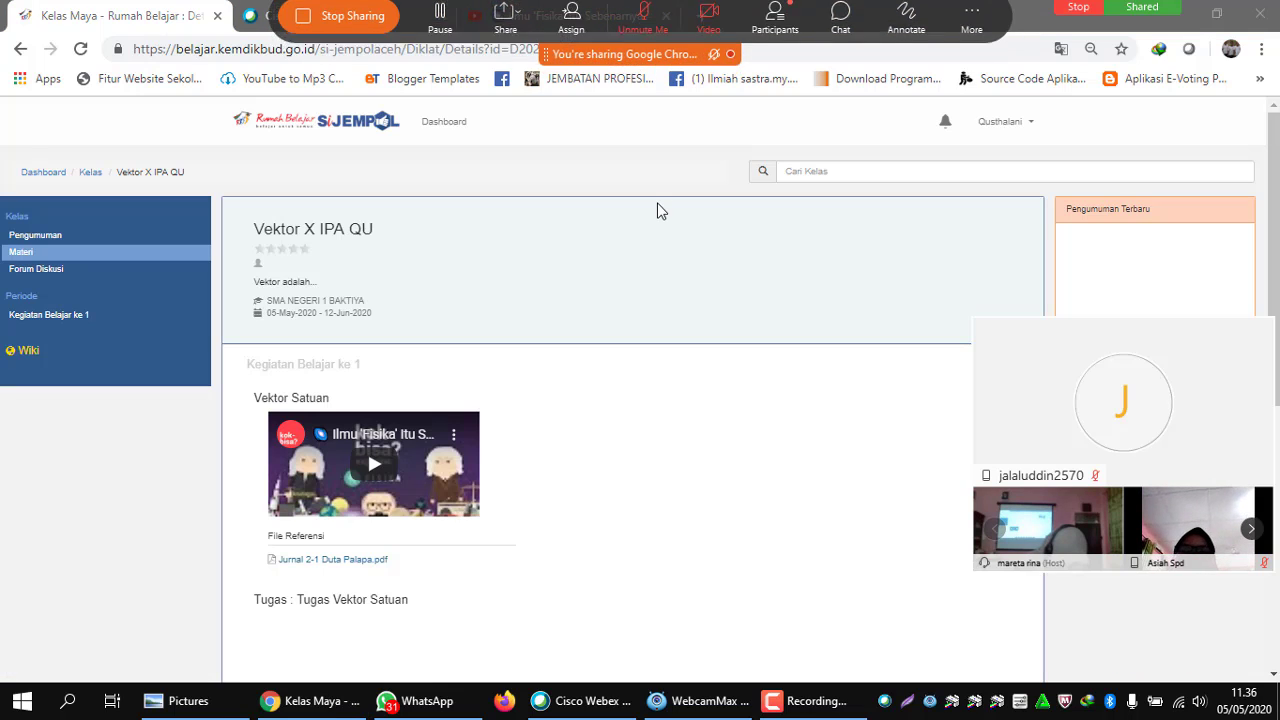
{"action": "mouse_move", "coordinate": [585, 14]}
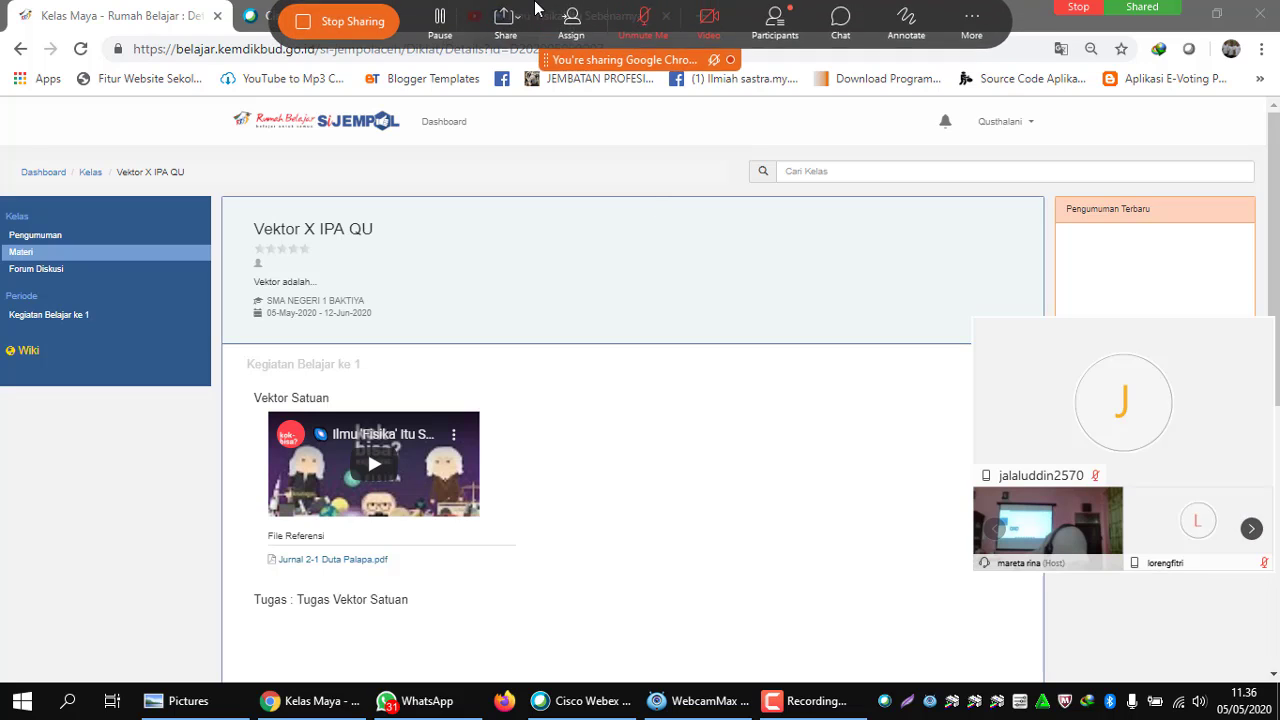
{"action": "left_click", "coordinate": [640, 30]}
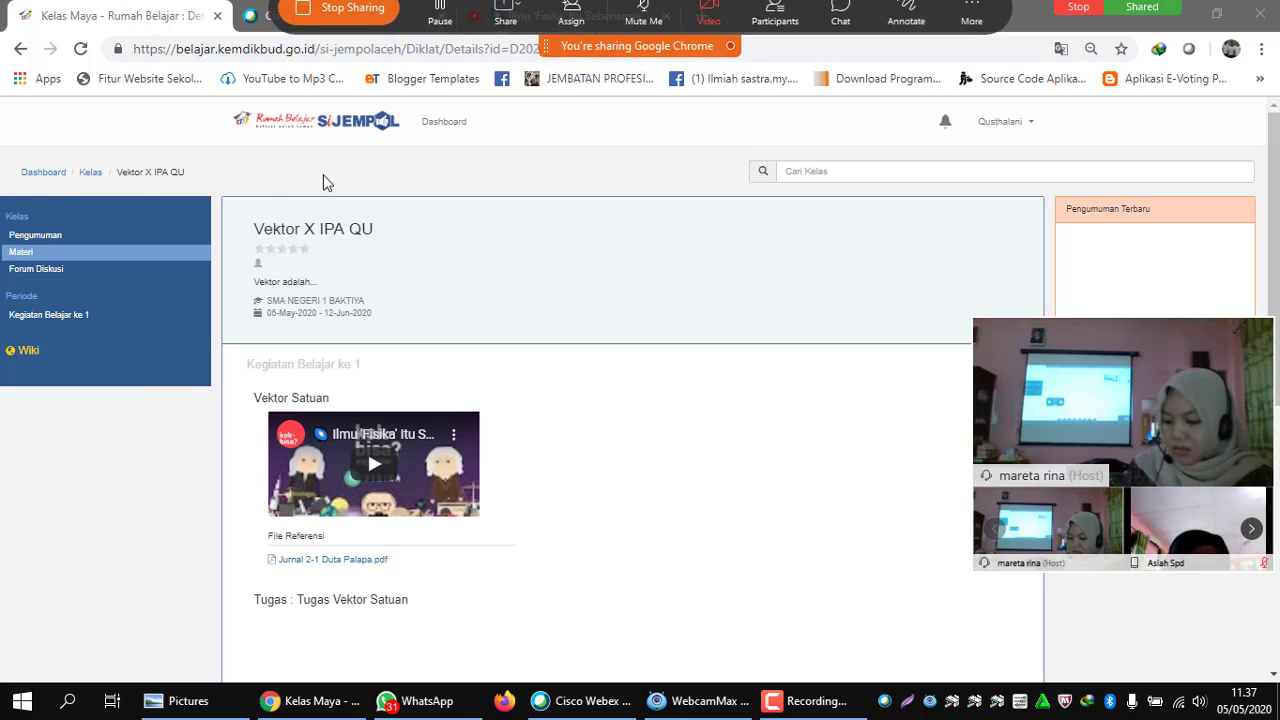
{"action": "scroll", "coordinate": [360, 290], "scroll_direction": "down", "scroll_amount": 1}
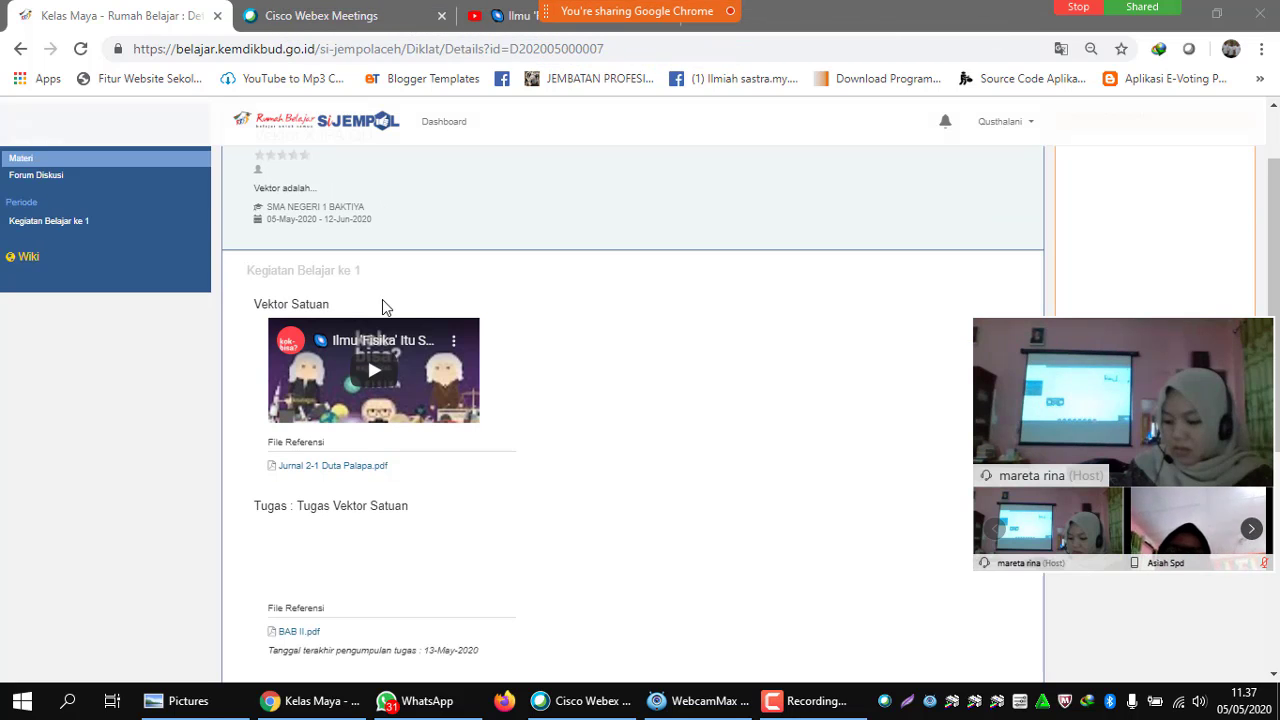
{"action": "scroll", "coordinate": [318, 310], "scroll_direction": "down", "scroll_amount": 2}
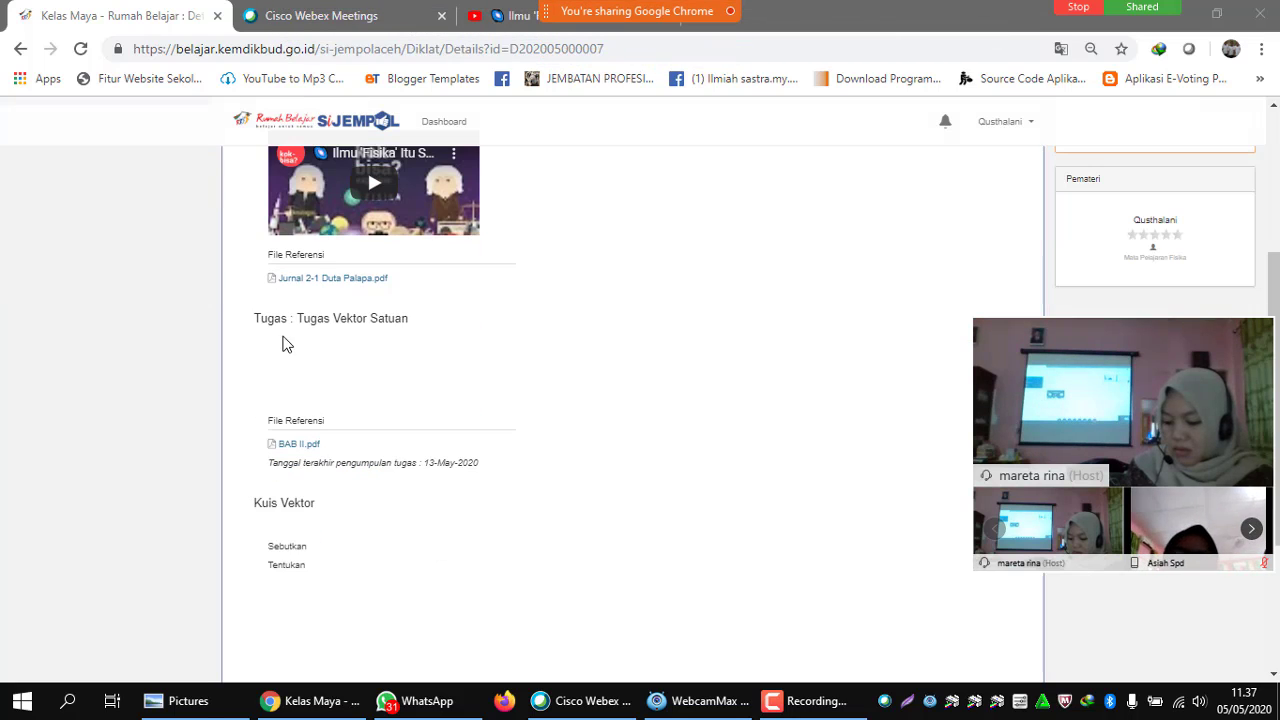
{"action": "scroll", "coordinate": [323, 422], "scroll_direction": "down", "scroll_amount": 3}
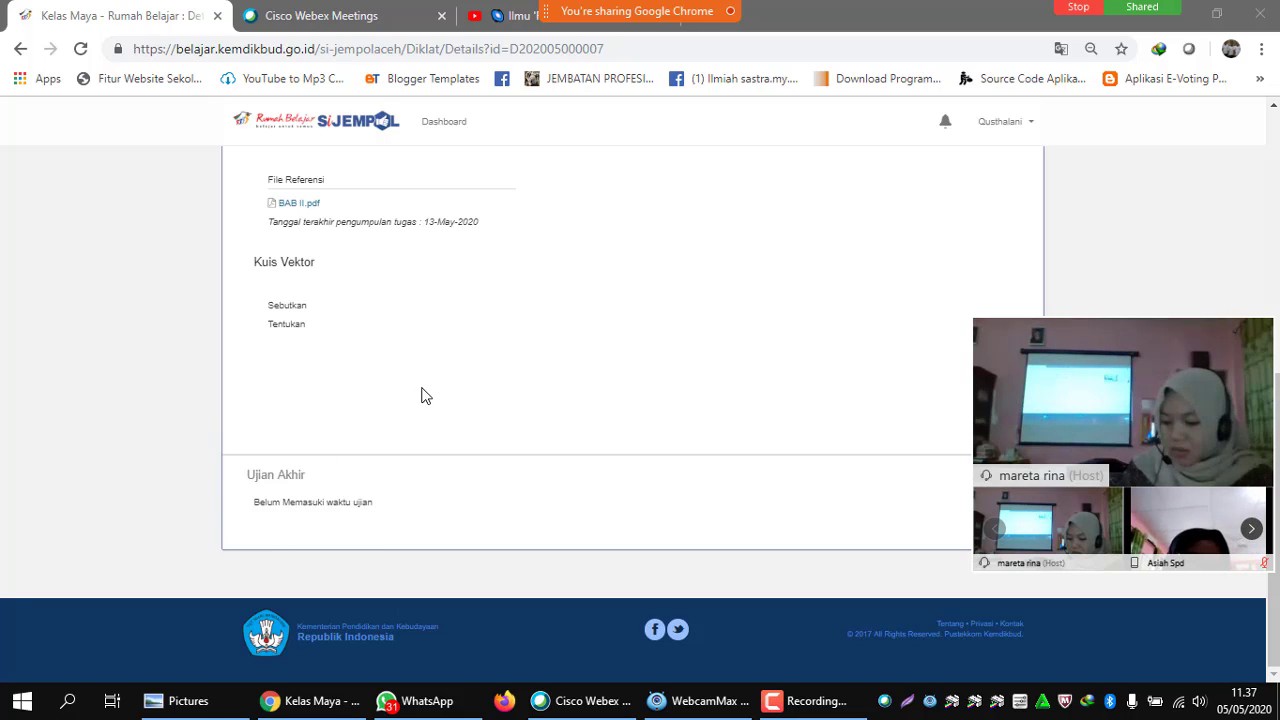
{"action": "scroll", "coordinate": [352, 396], "scroll_direction": "up", "scroll_amount": 5}
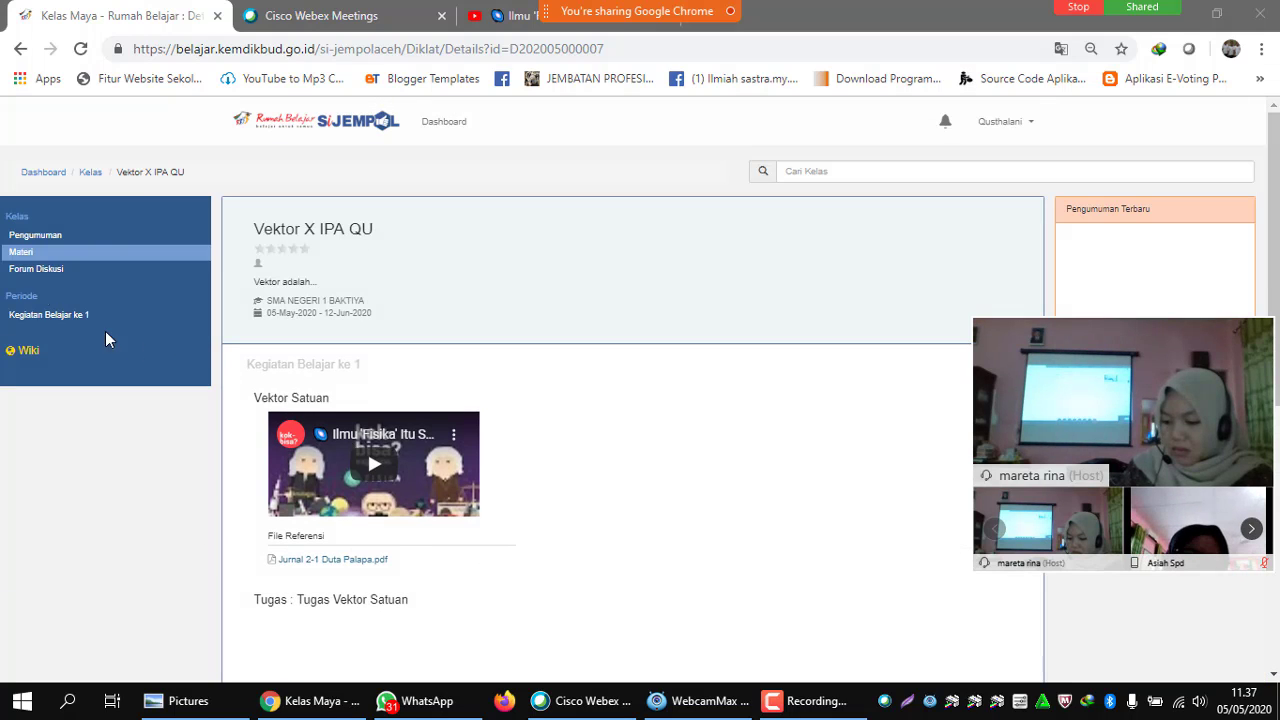
- Start a new class announcement titled 'Vektor Satuan'
{"action": "left_click", "coordinate": [22, 251]}
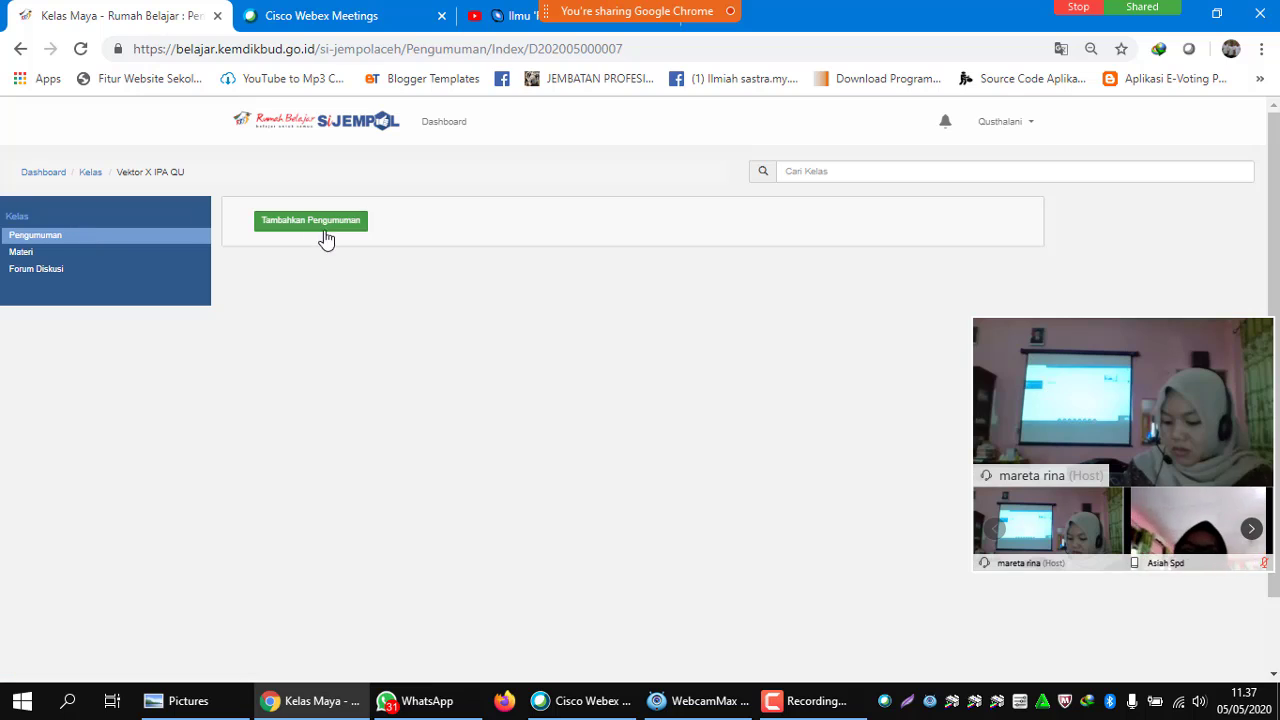
{"action": "left_click", "coordinate": [318, 226]}
{"action": "left_click", "coordinate": [418, 270]}
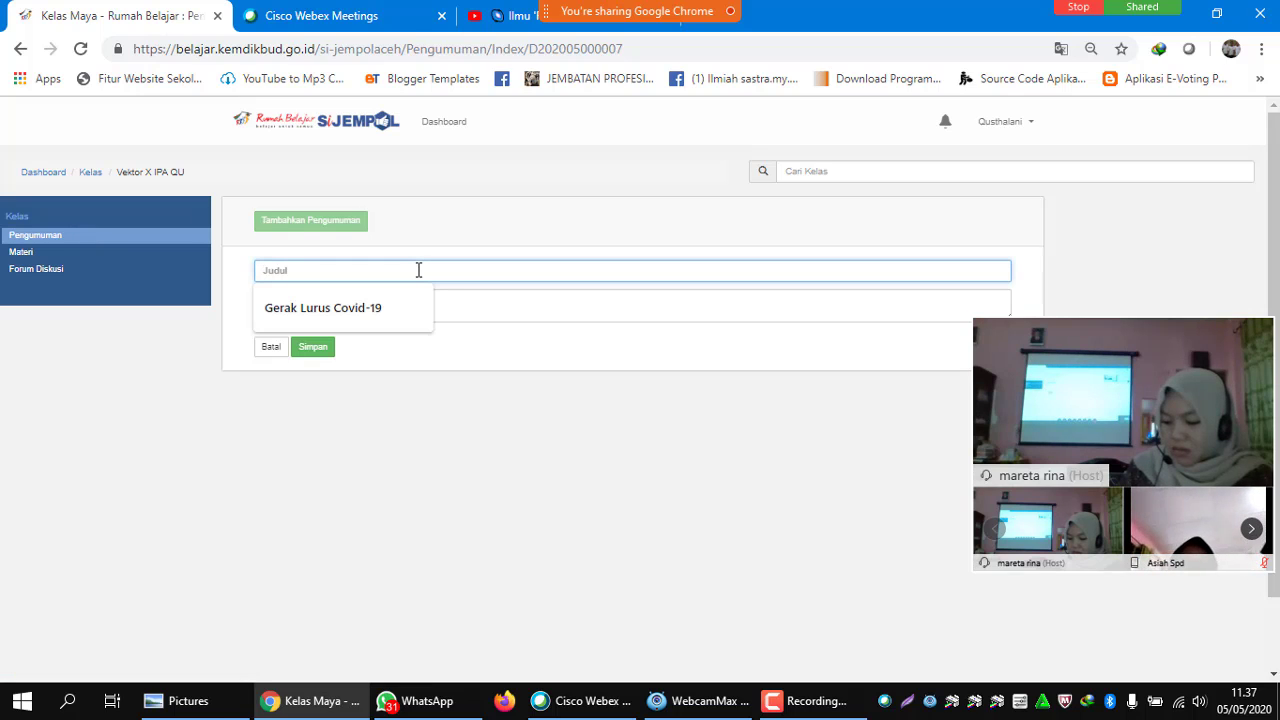
{"action": "type", "text": "Vekt"}
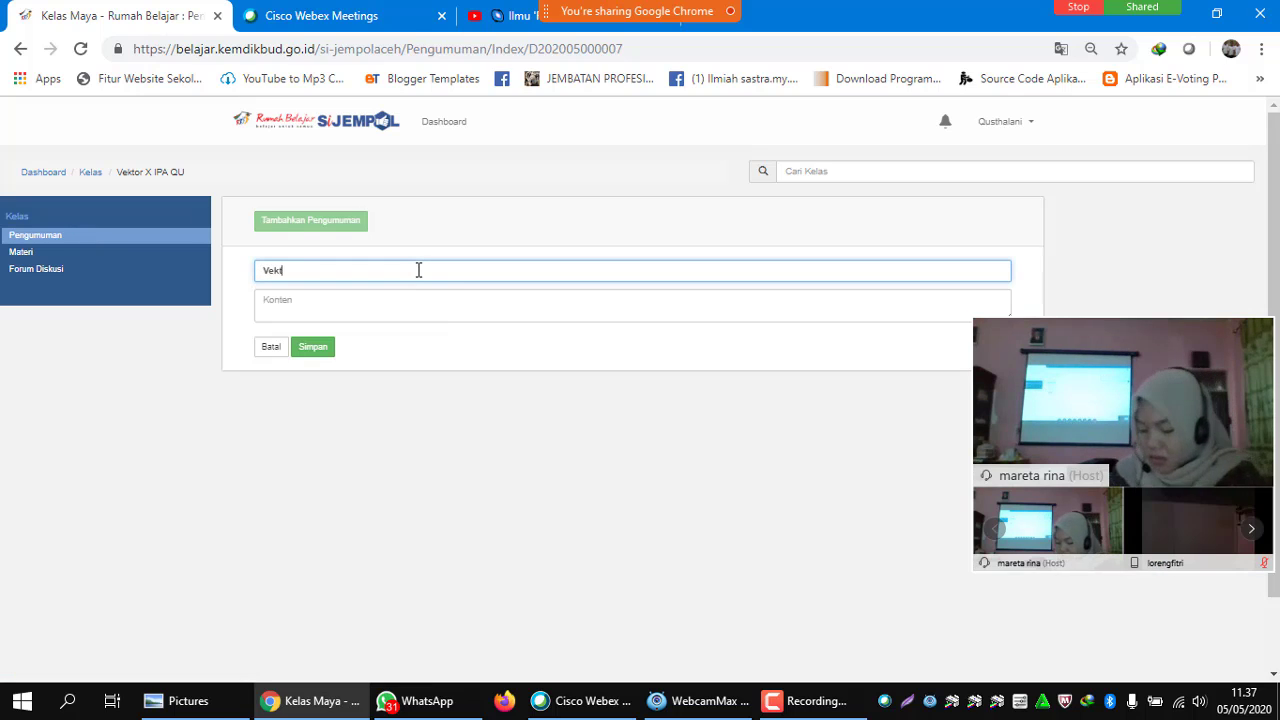
{"action": "type", "text": "or Satuan"}
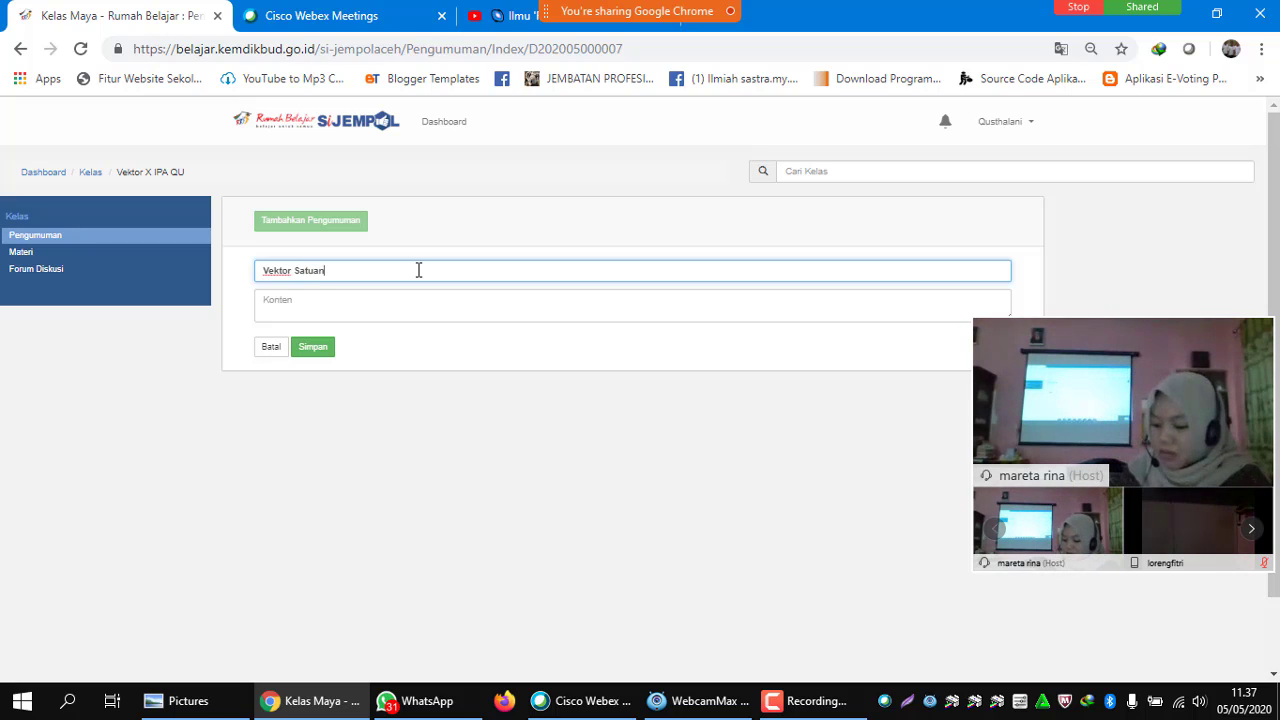
- Write content asking students to fill in attendance before the task and follow a link, then save
{"action": "key", "text": "Tab"}
{"action": "type", "text": "Senin"}
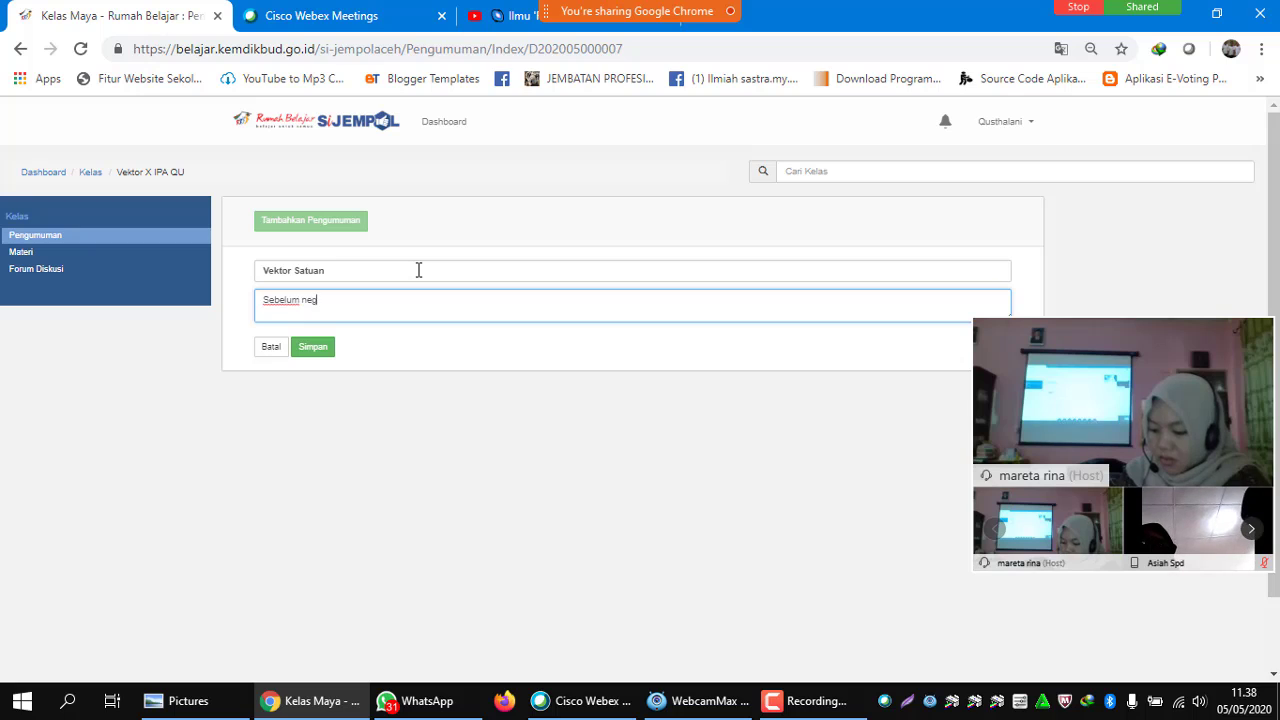
{"action": "type", "text": "um nege"}
{"action": "key", "text": "BackSpace"}
{"action": "key", "text": "BackSpace"}
{"action": "key", "text": "BackSpace"}
{"action": "key", "text": "BackSpace"}
{"action": "type", "text": "mengerj"}
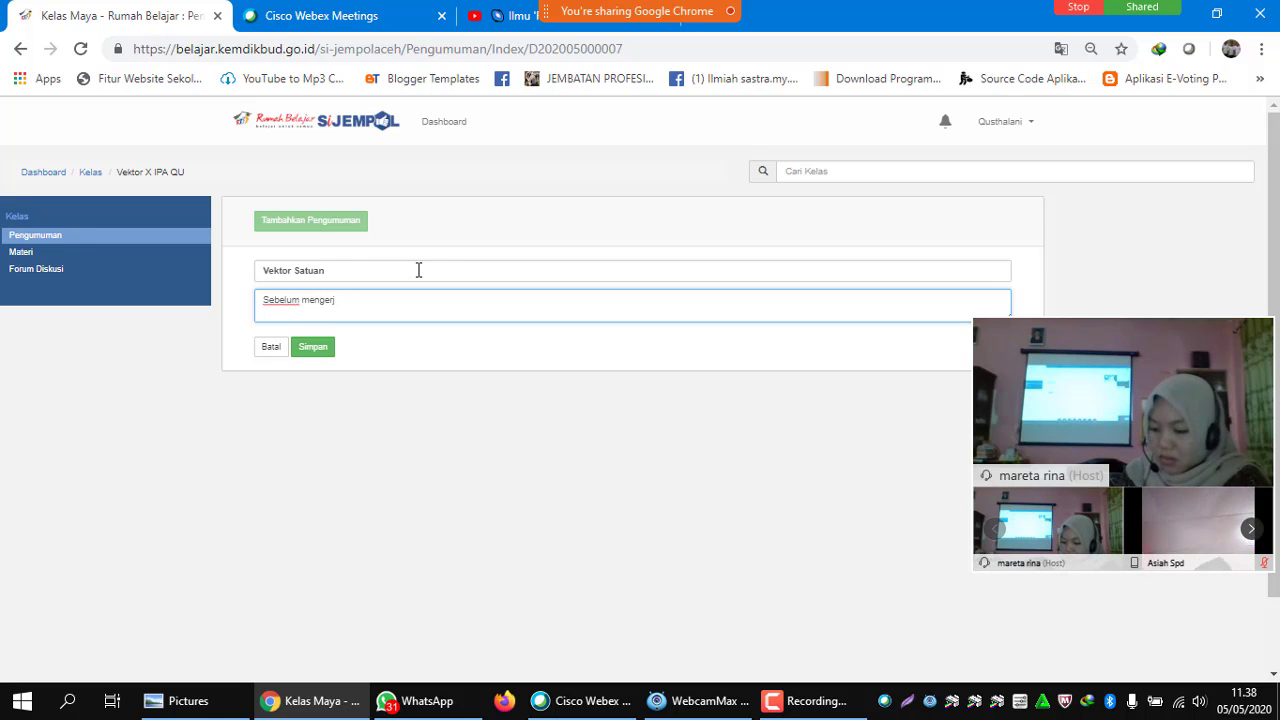
{"action": "type", "text": "akan"}
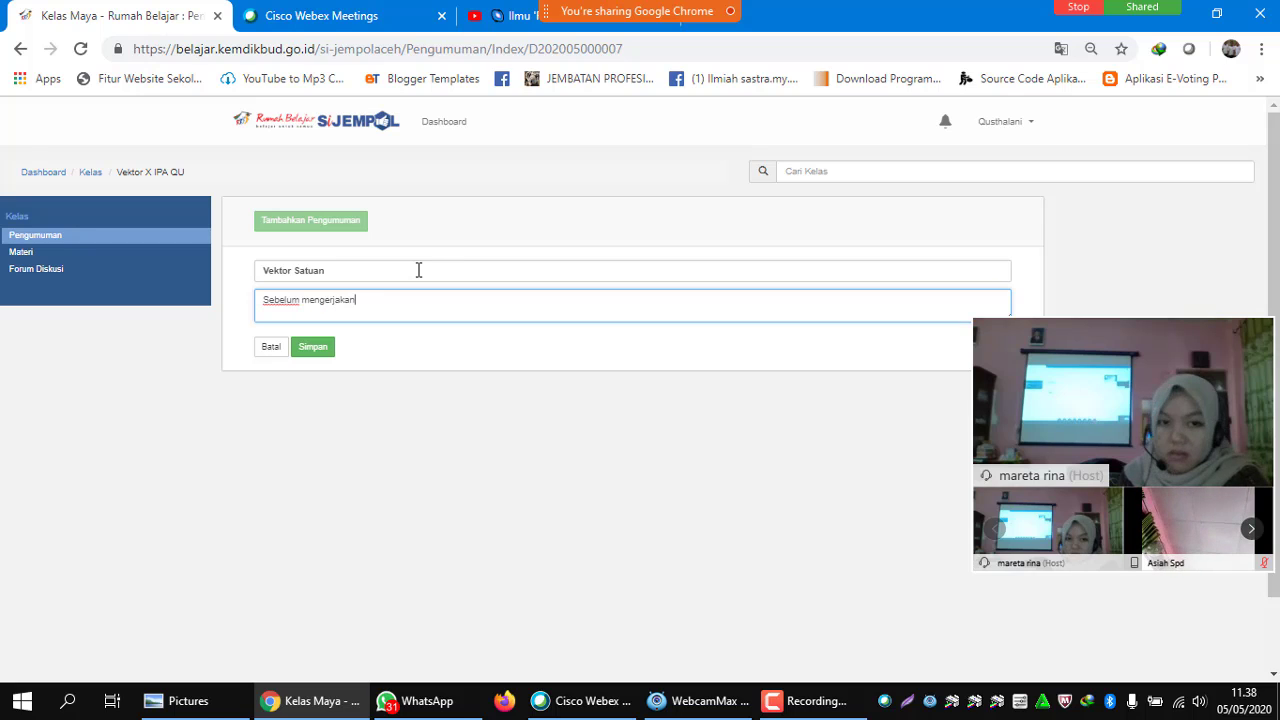
{"action": "type", "text": " tugas, s"}
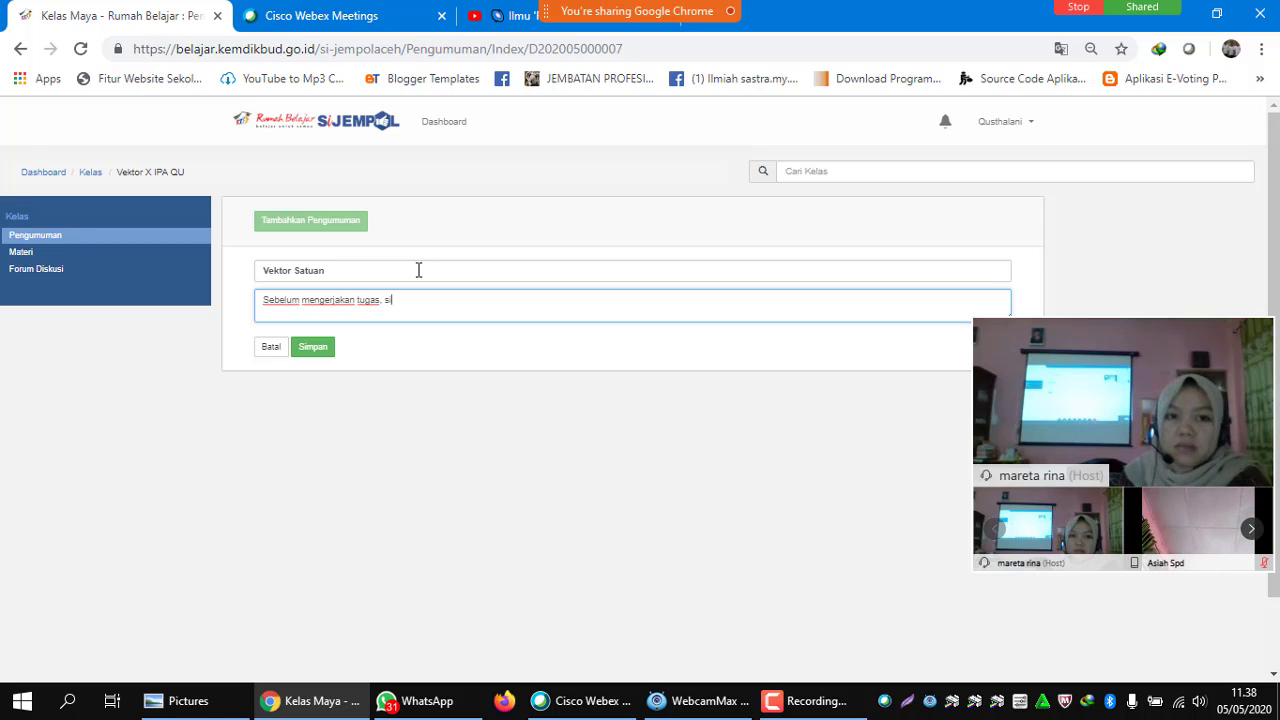
{"action": "type", "text": "ilakan di "}
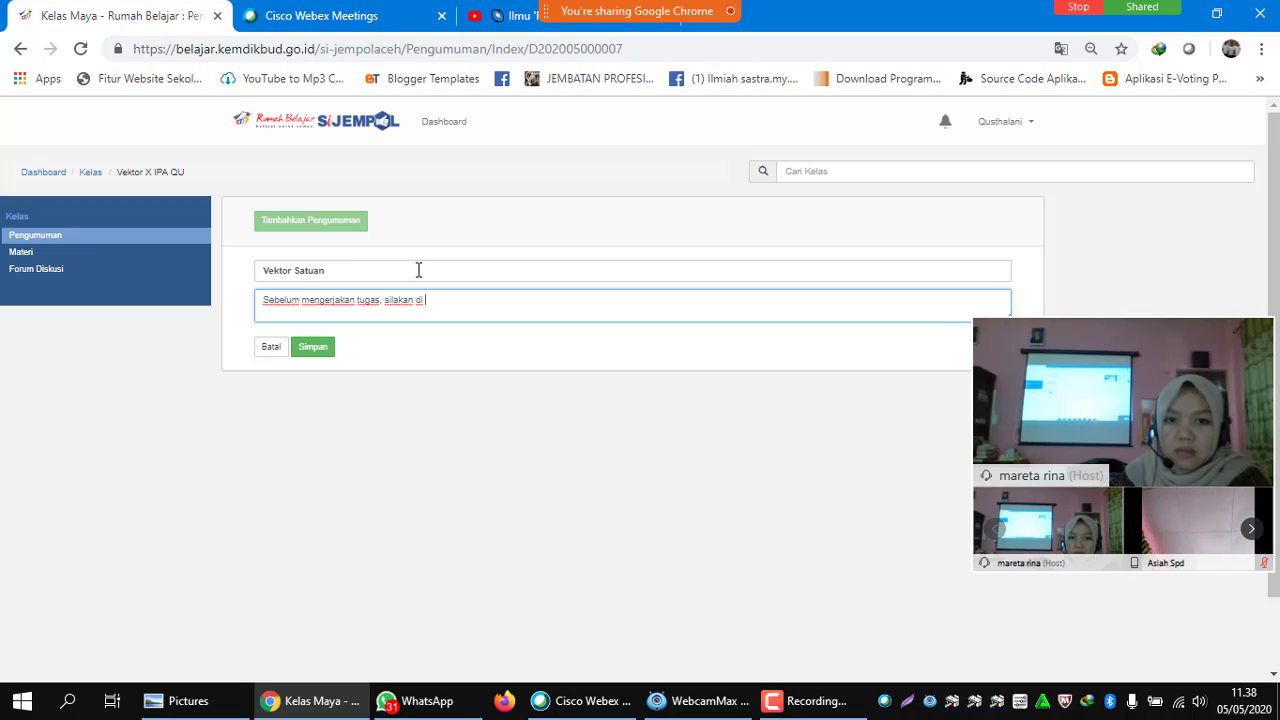
{"action": "type", "text": "isi absensi terlebih dahulku"}
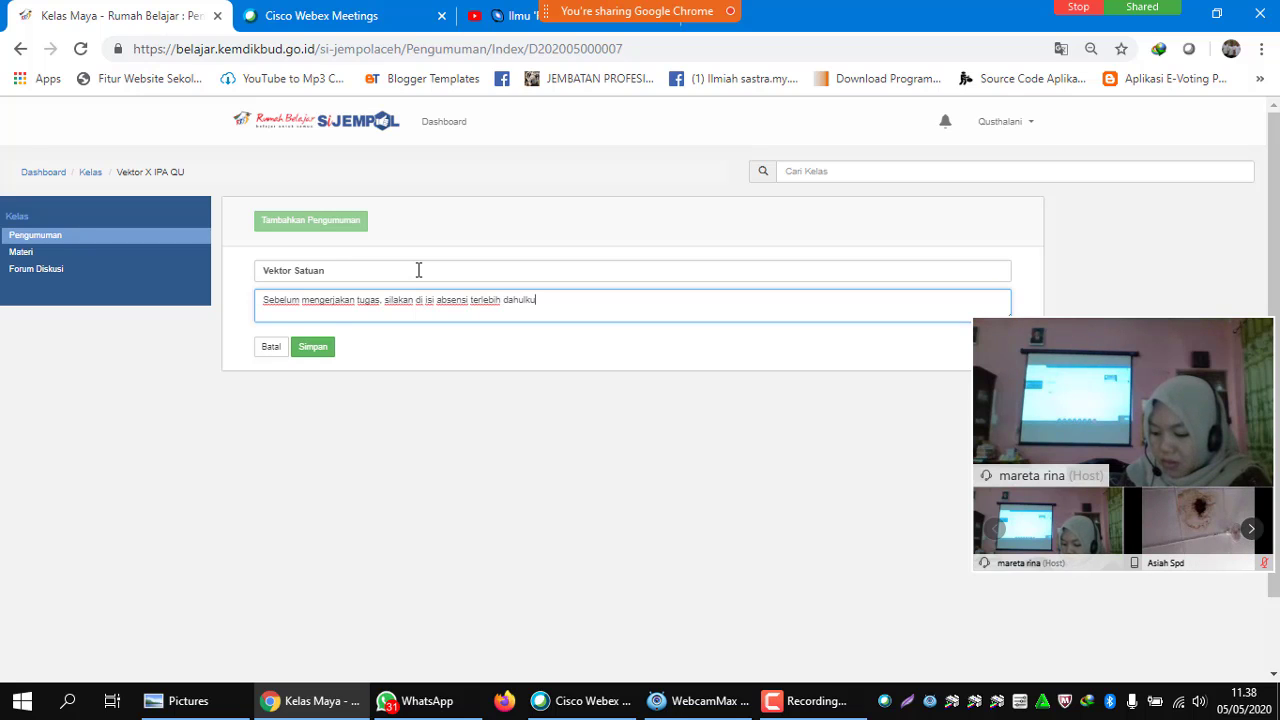
{"action": "key", "text": "Return"}
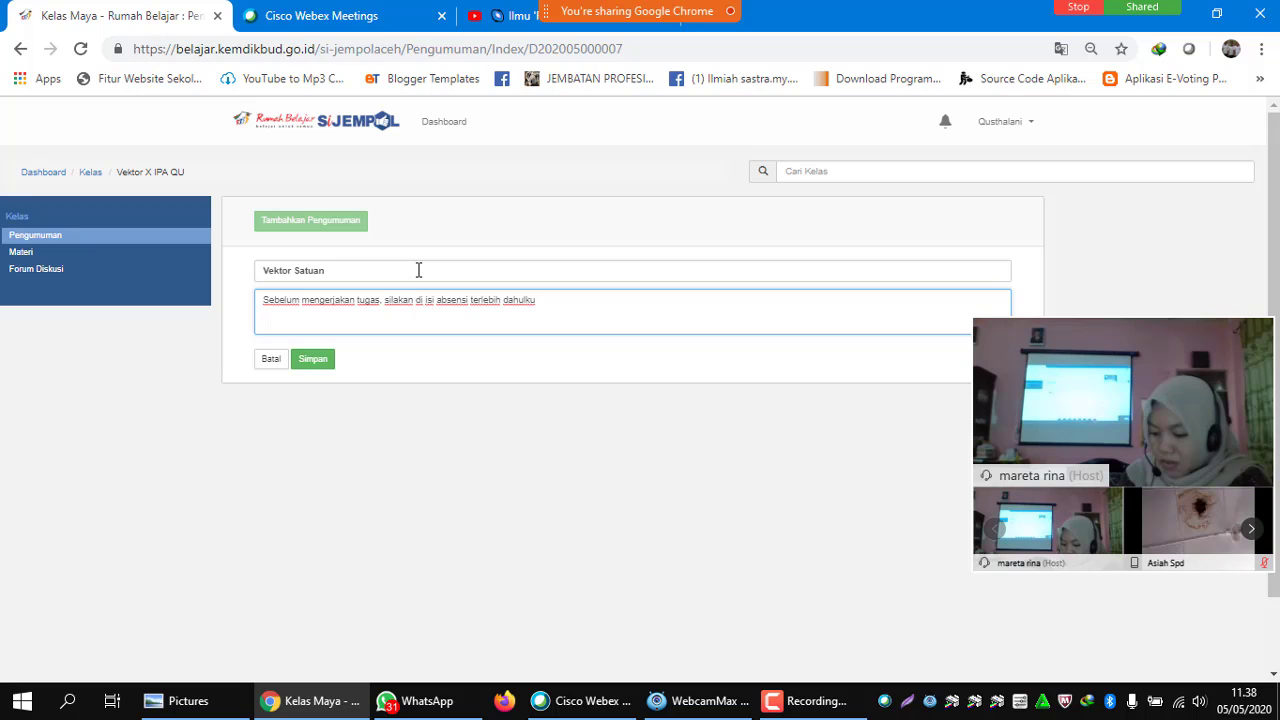
{"action": "type", "text": "Sil"}
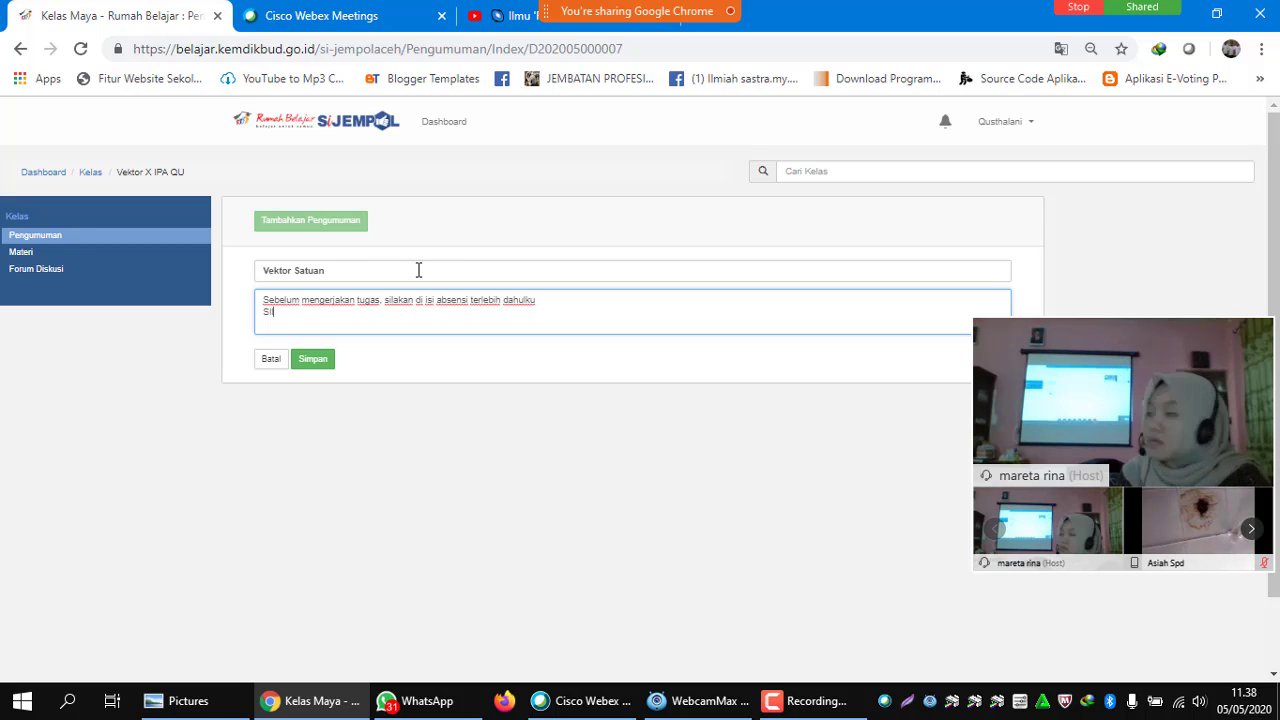
{"action": "type", "text": "akan ki"}
{"action": "type", "text": "k "}
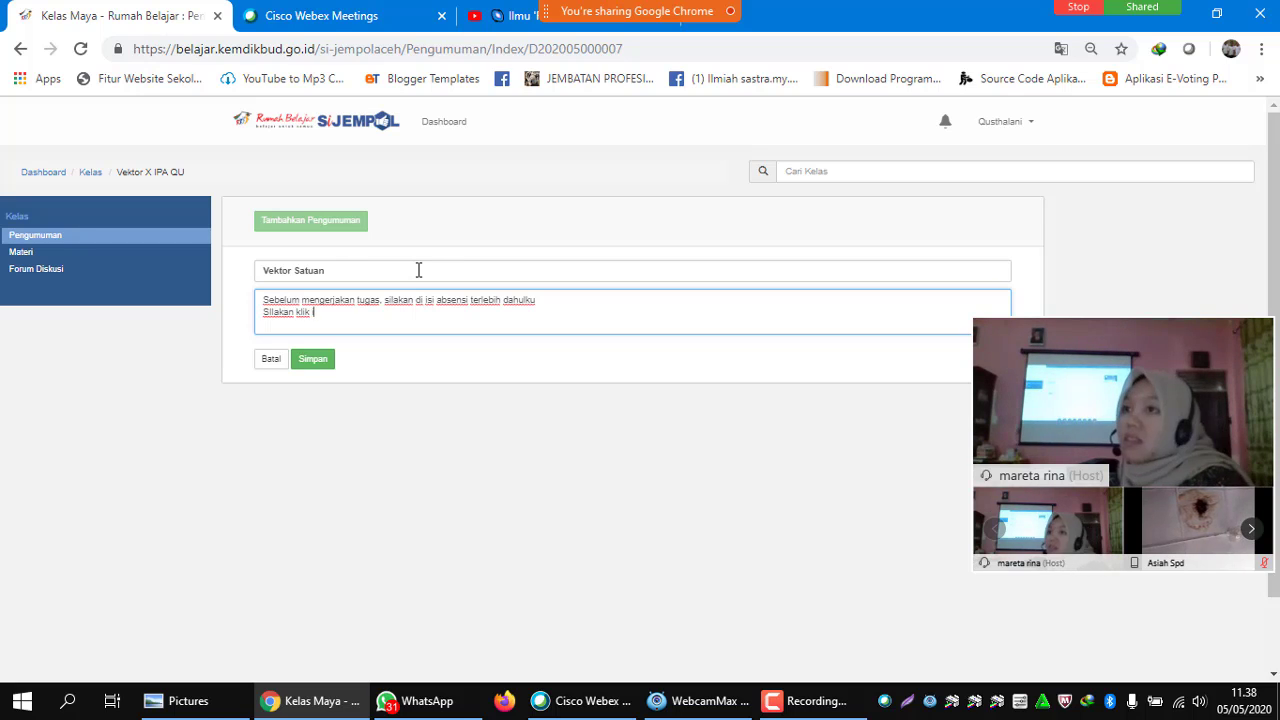
{"action": "type", "text": "lo"}
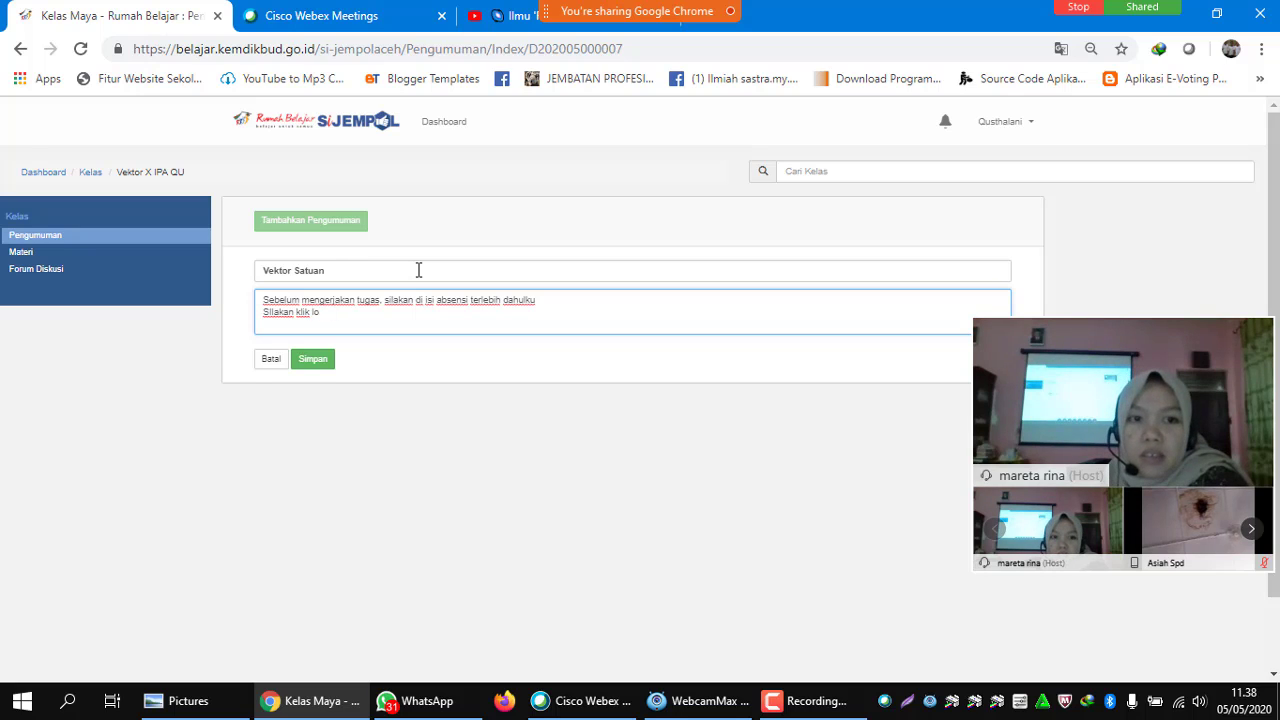
{"action": "type", "text": "nkk ber"}
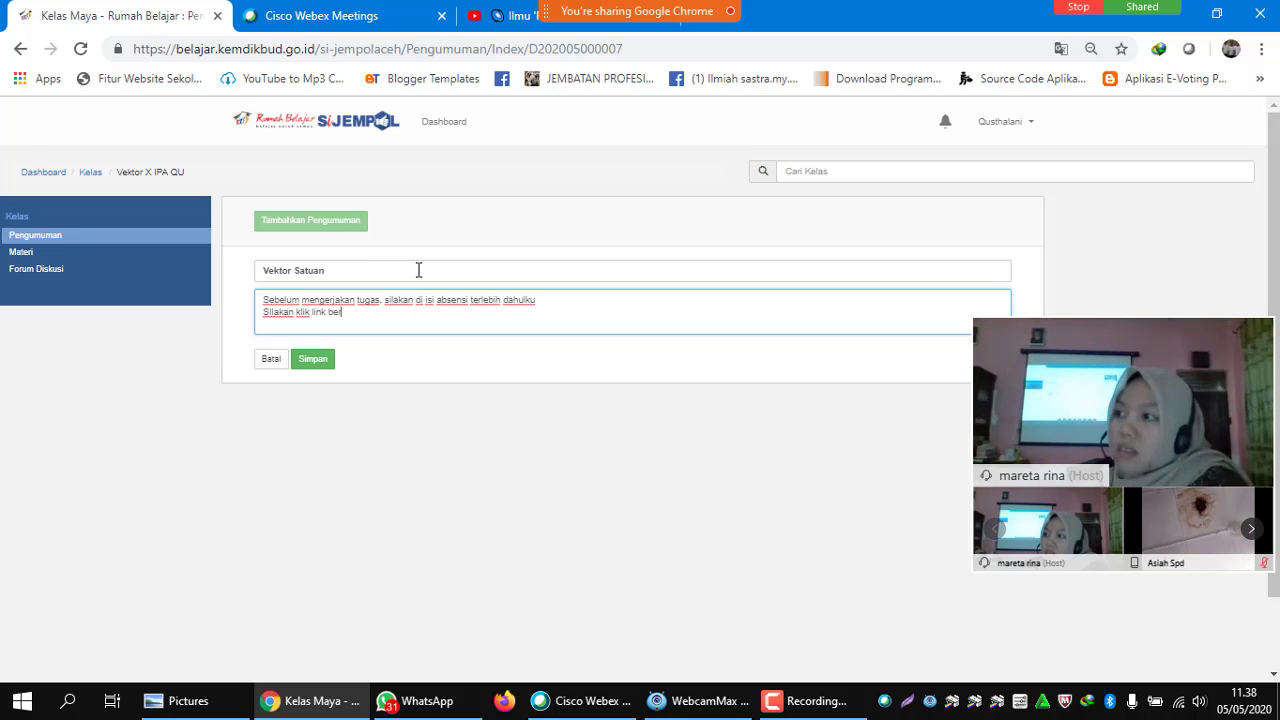
{"action": "type", "text": "ikut:"}
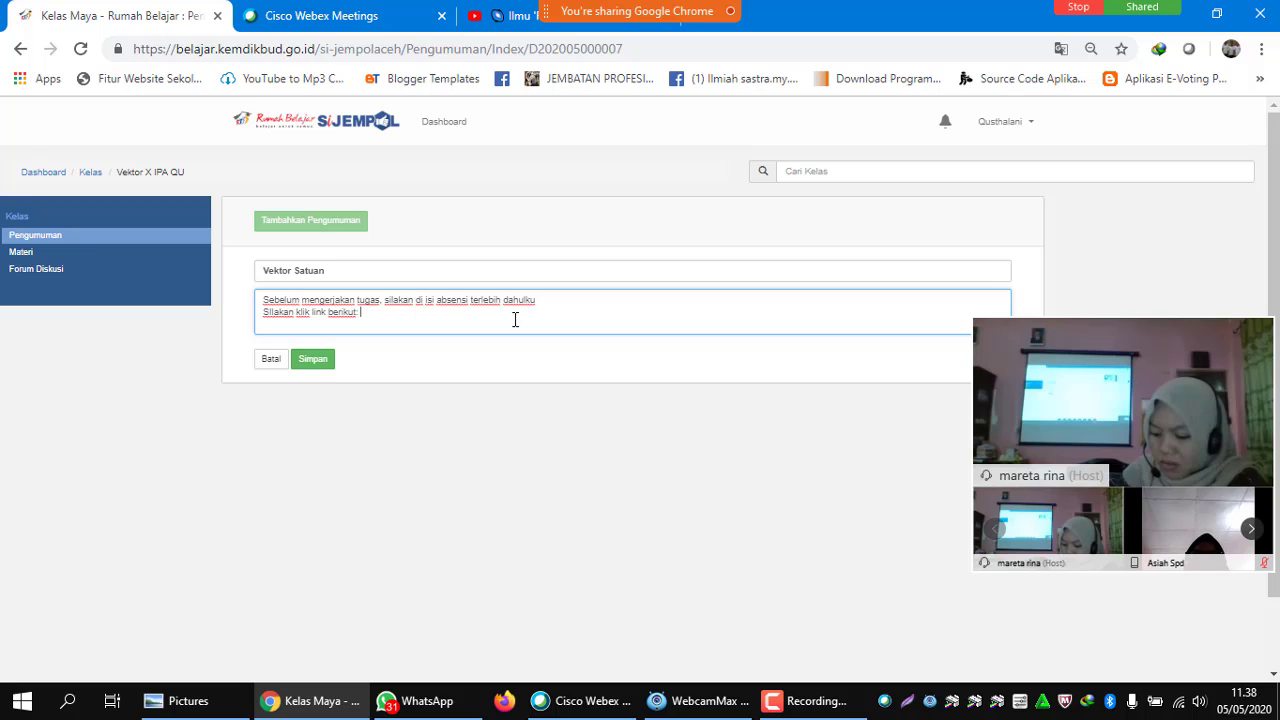
{"action": "left_click", "coordinate": [383, 300]}
{"action": "key", "text": "BackSpace"}
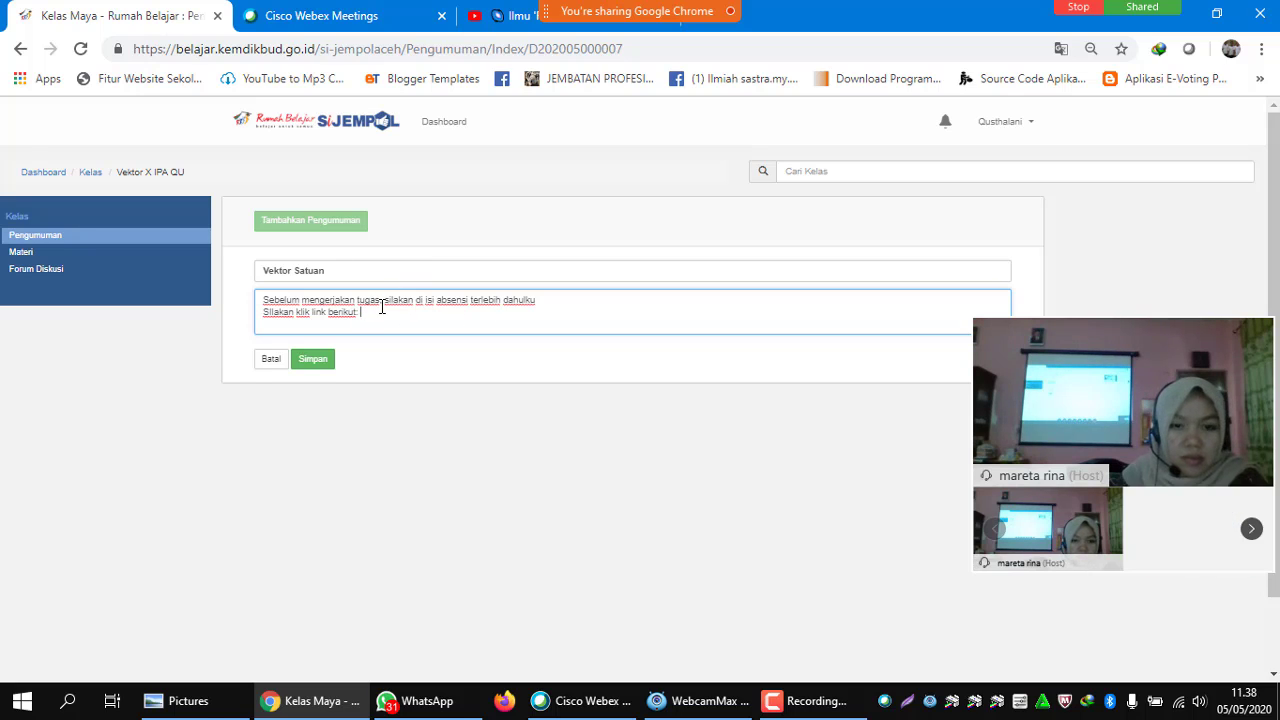
{"action": "left_click", "coordinate": [333, 361]}
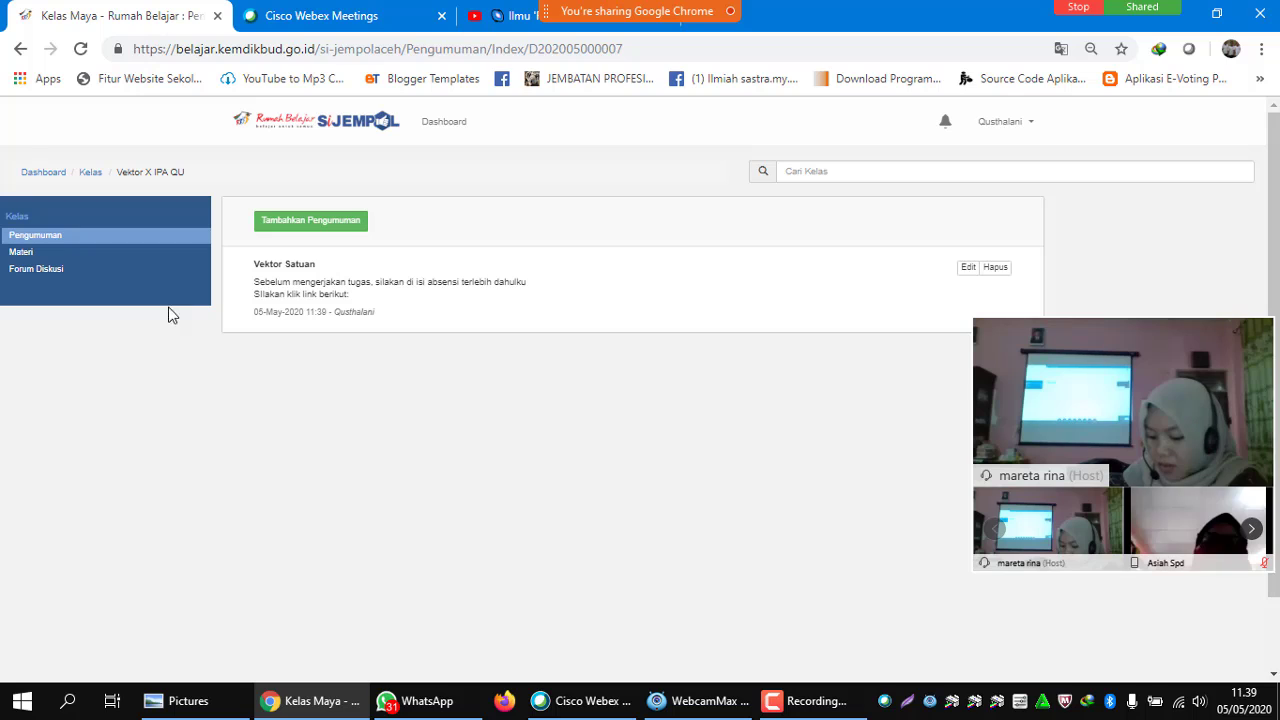
- Look over the class Materi page, briefly check Firefox, and return to Chrome
{"action": "left_click", "coordinate": [100, 254]}
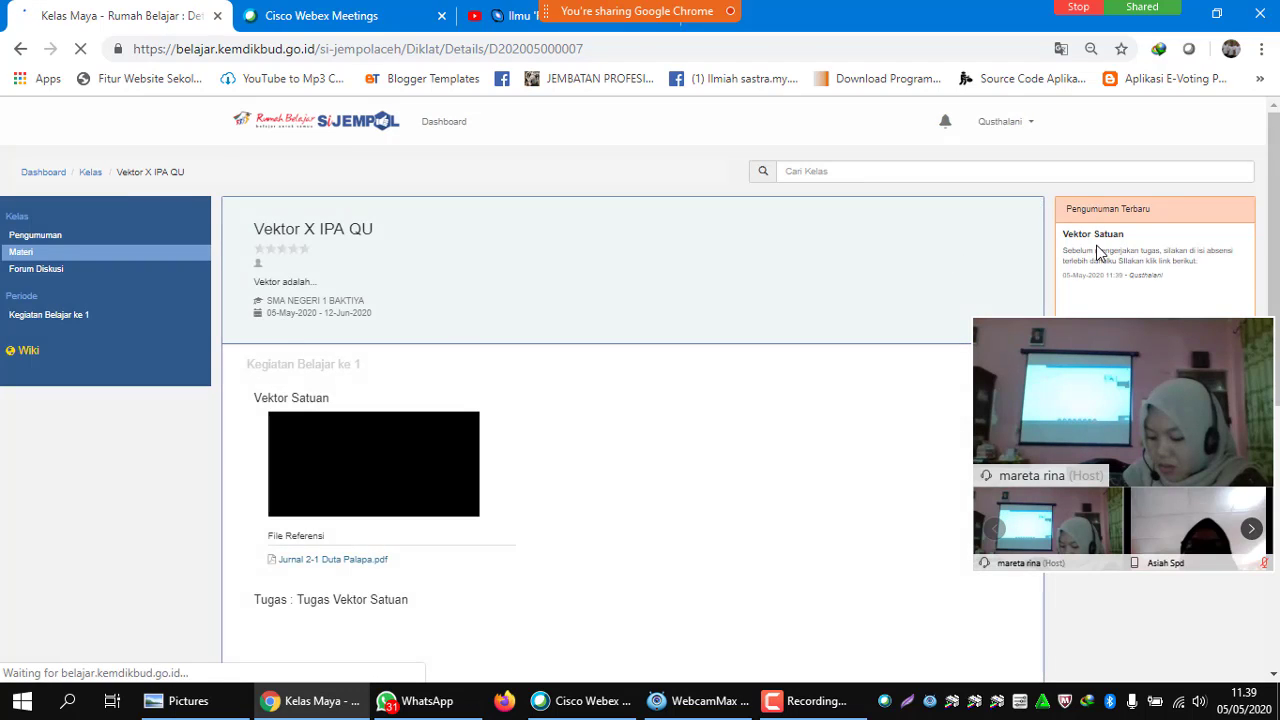
{"action": "scroll", "coordinate": [1145, 244], "scroll_direction": "down", "scroll_amount": 1}
{"action": "scroll", "coordinate": [1098, 210], "scroll_direction": "up", "scroll_amount": 1}
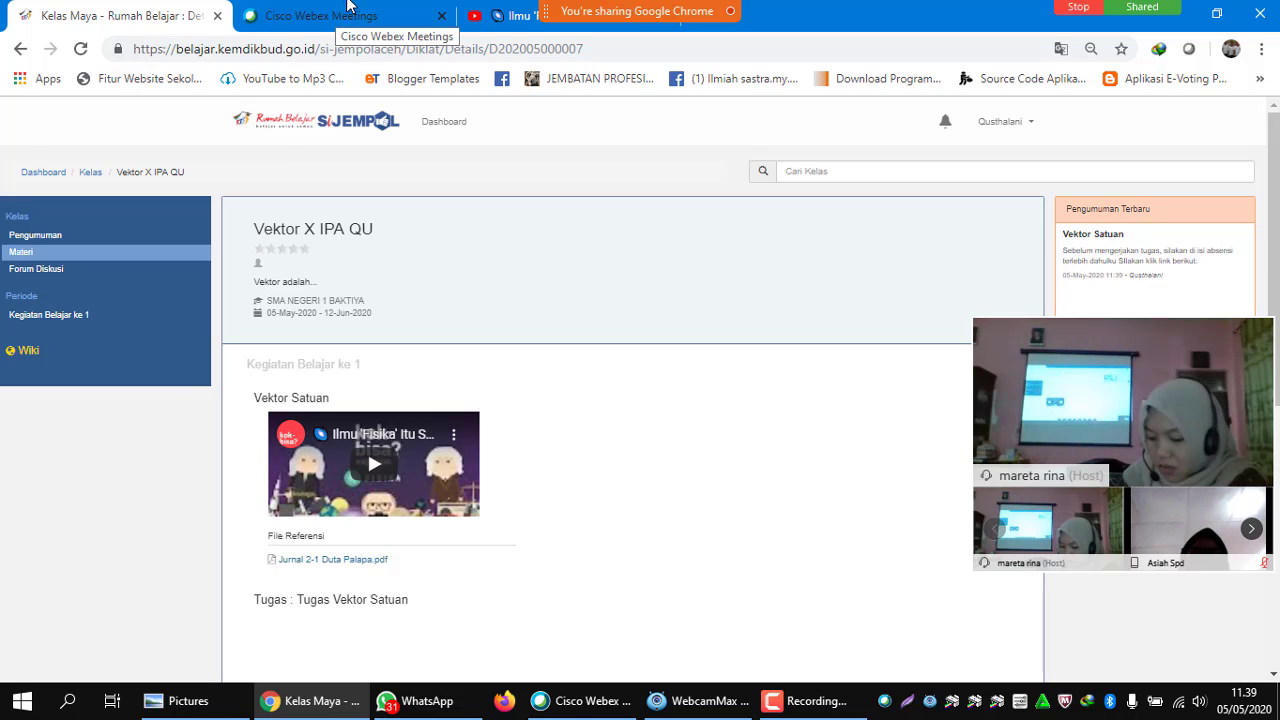
{"action": "mouse_move", "coordinate": [350, 5]}
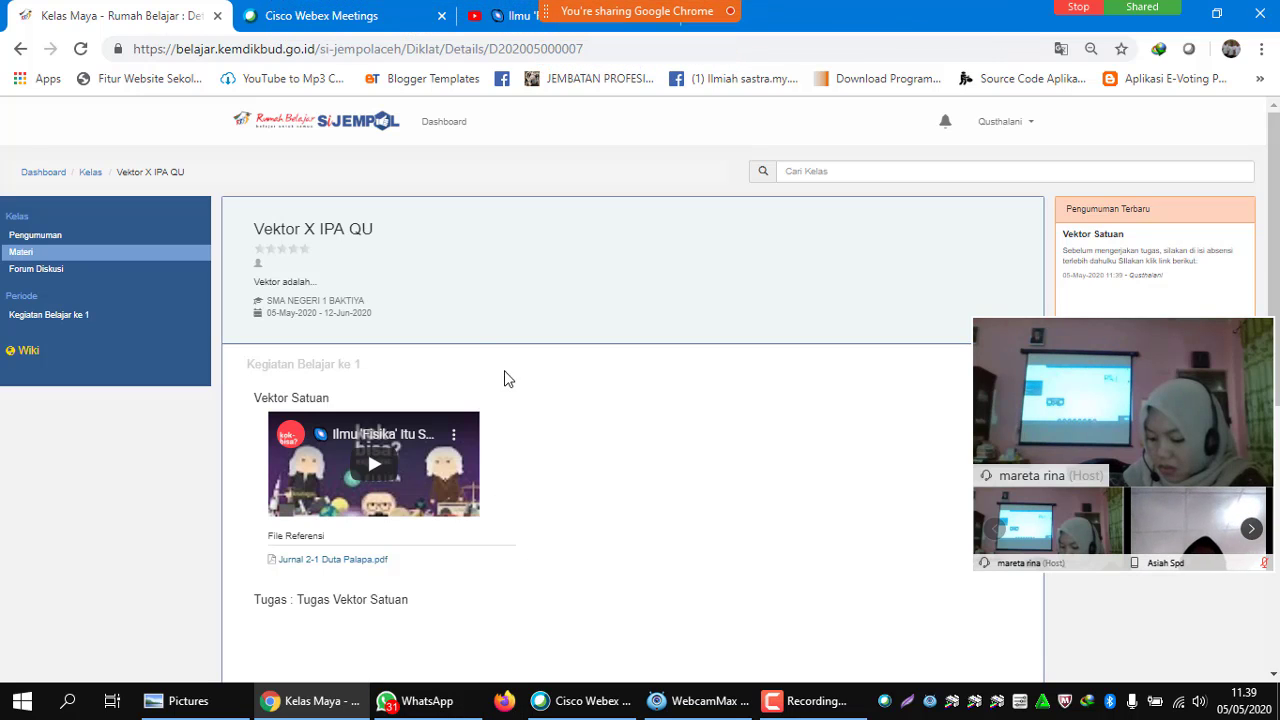
{"action": "left_click", "coordinate": [503, 702]}
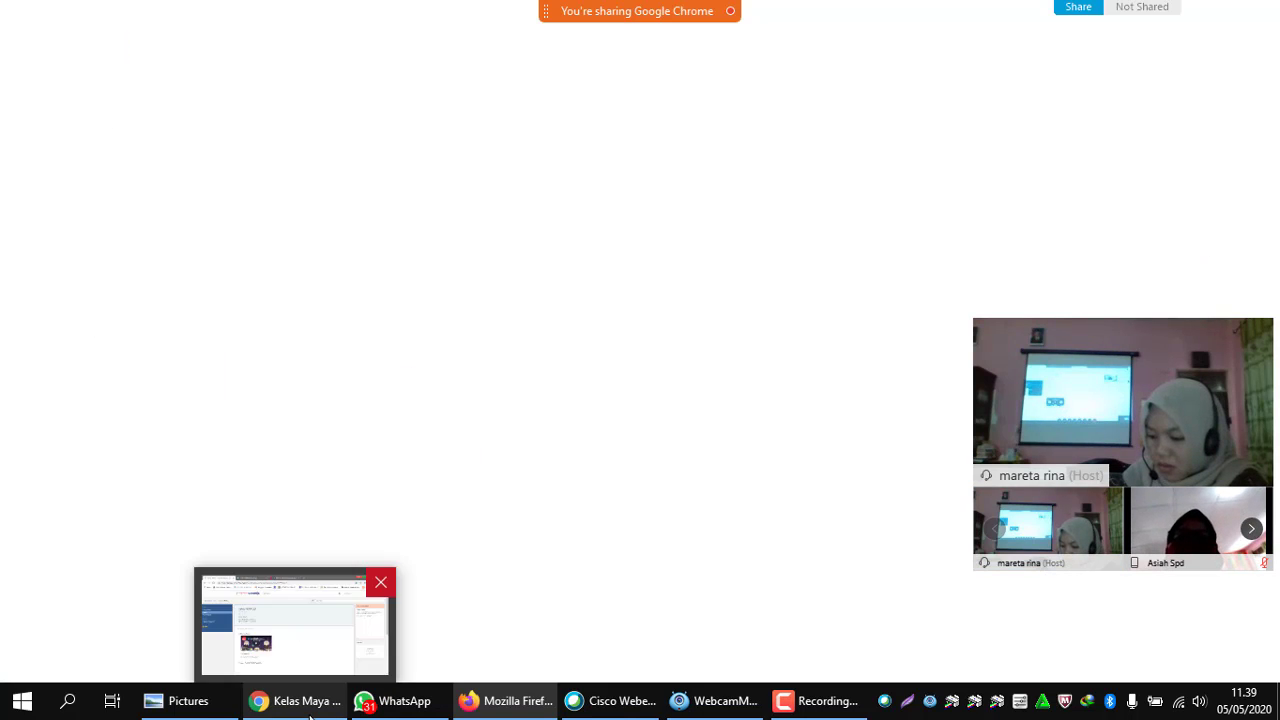
{"action": "left_click", "coordinate": [310, 710]}
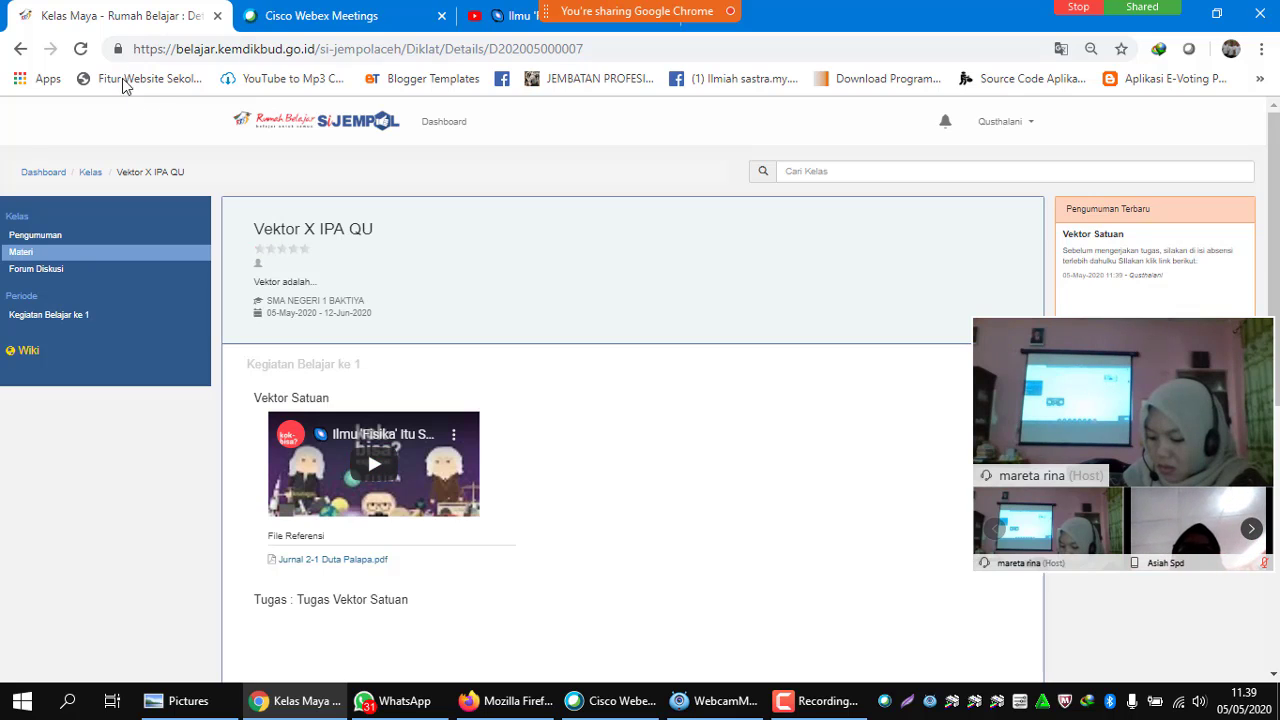
- Go back three pages to the active class list, where Vektor X IPA QU has no students
{"action": "left_click", "coordinate": [18, 50]}
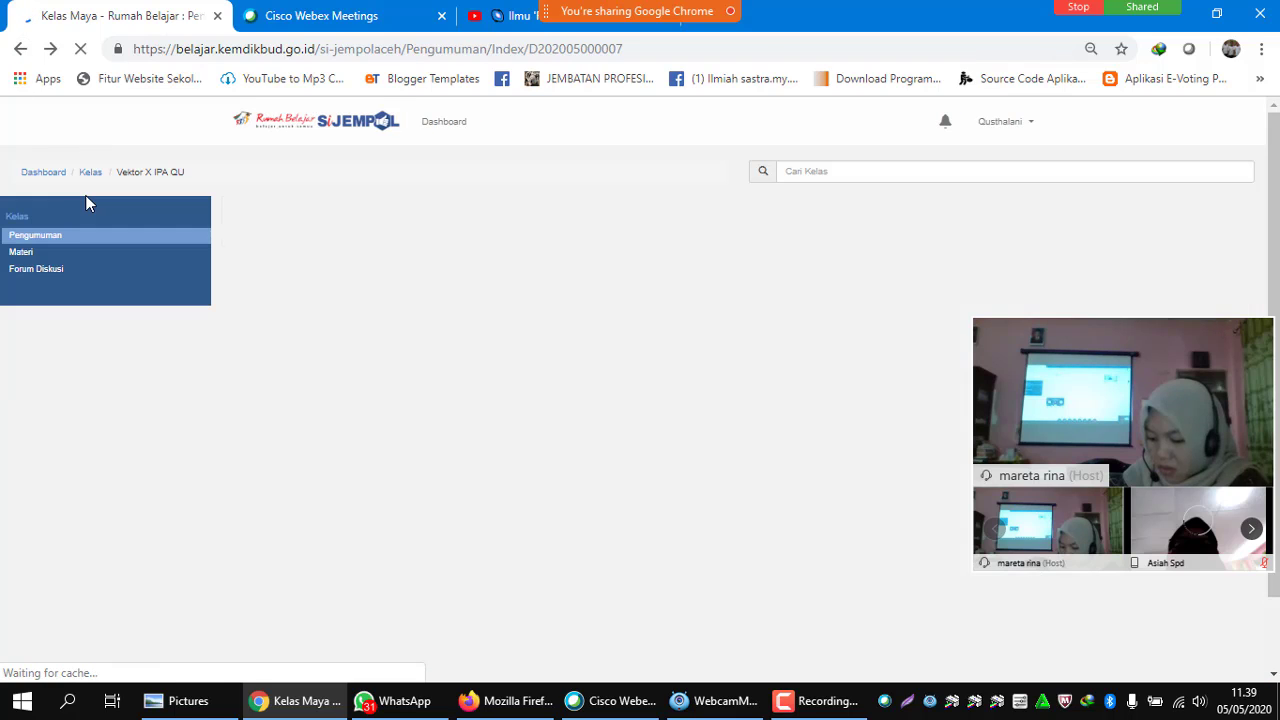
{"action": "left_click", "coordinate": [20, 49]}
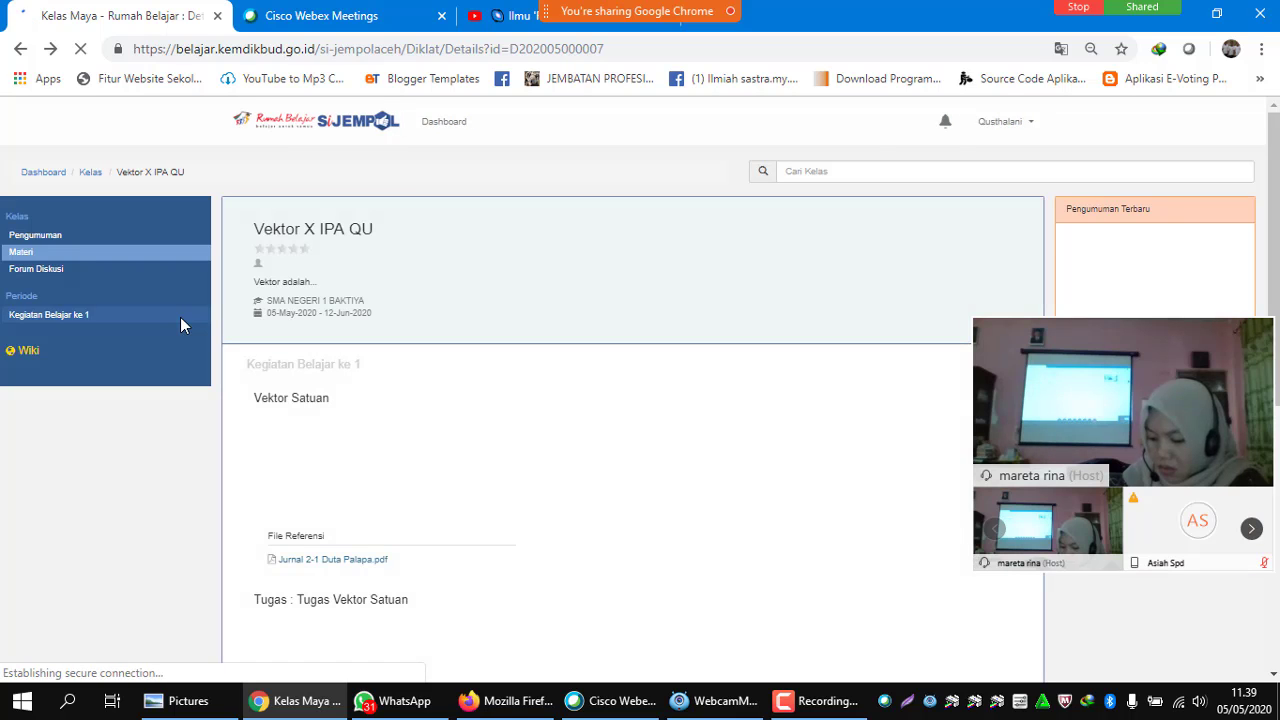
{"action": "left_click", "coordinate": [20, 49]}
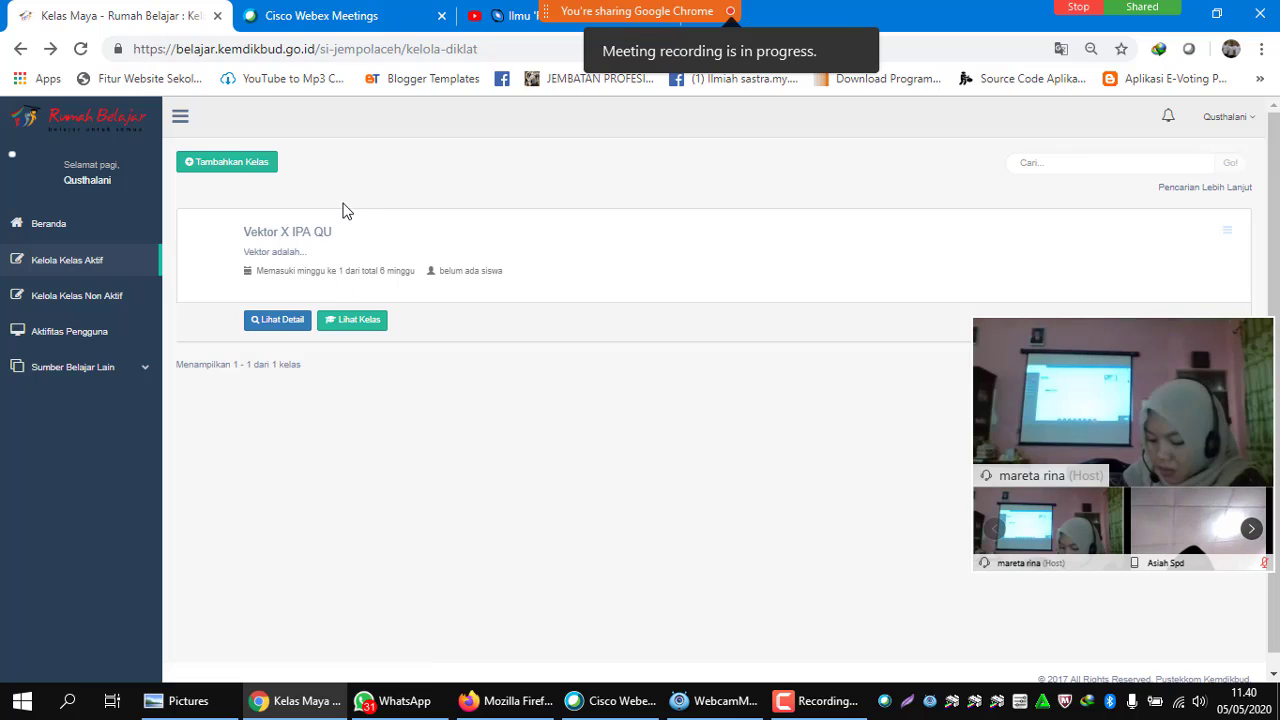
- Open Vektor X IPA QU's Pengumuman page showing the 05-May-2020 Vektor Satuan announcement
{"action": "left_click", "coordinate": [344, 331]}
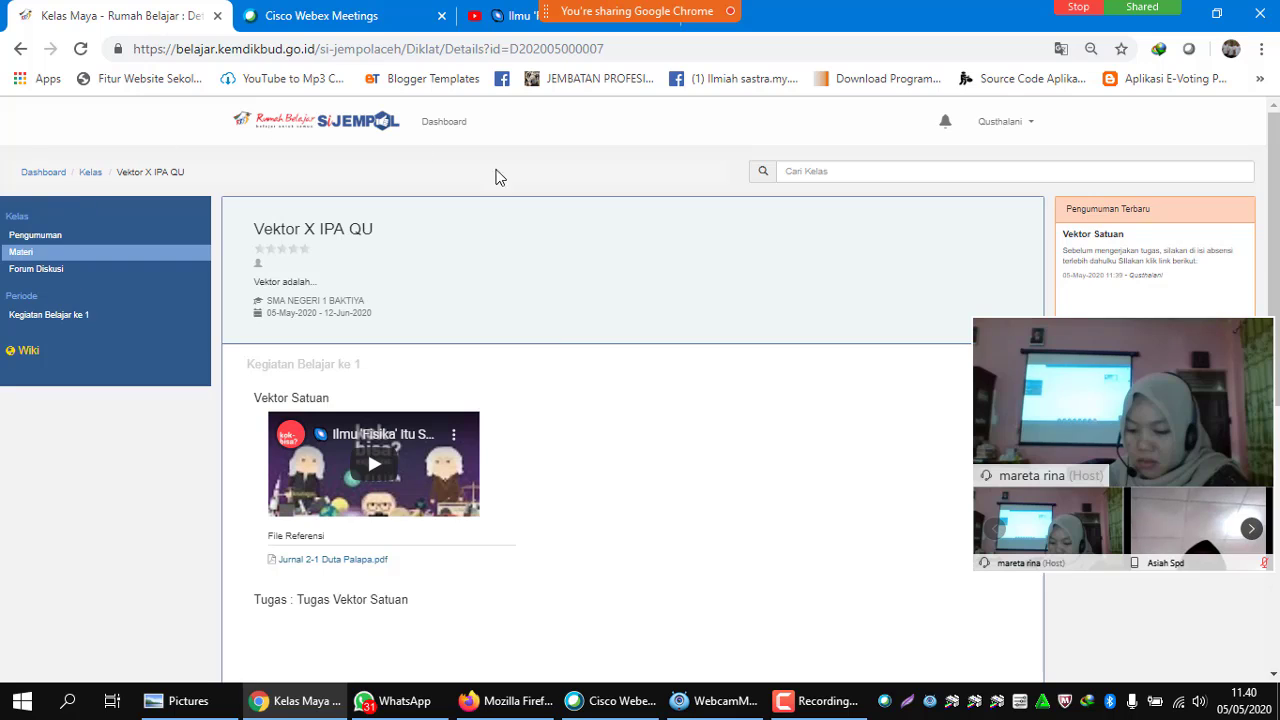
{"action": "left_click", "coordinate": [36, 239]}
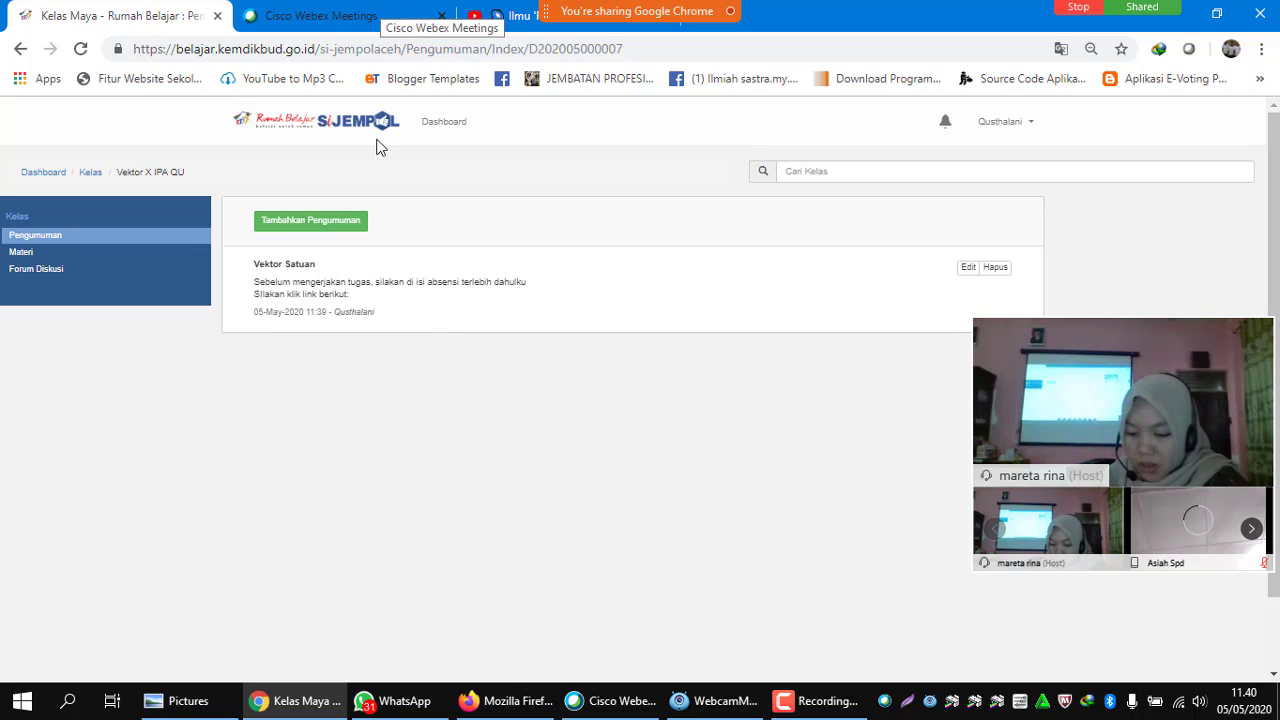
- Load the Kelas Maya SiJempol site in Firefox, then return to Chrome's announcements page
{"action": "left_click", "coordinate": [505, 700]}
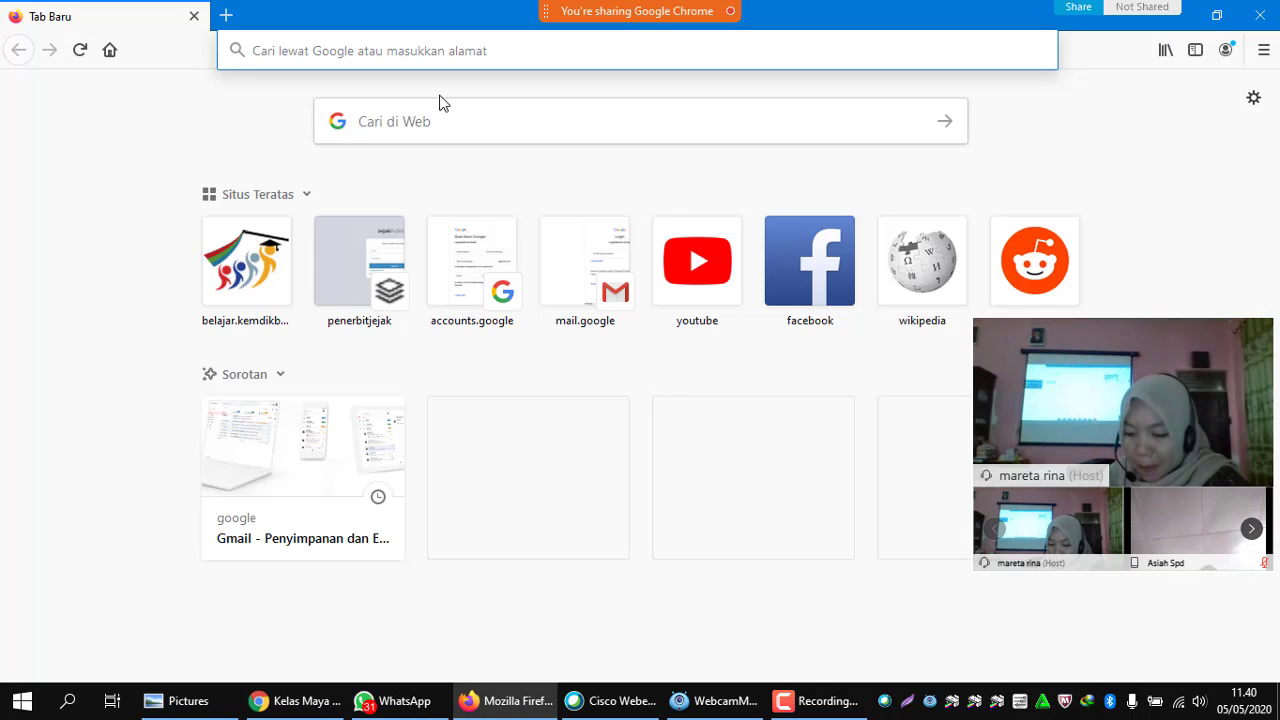
{"action": "left_click", "coordinate": [418, 47]}
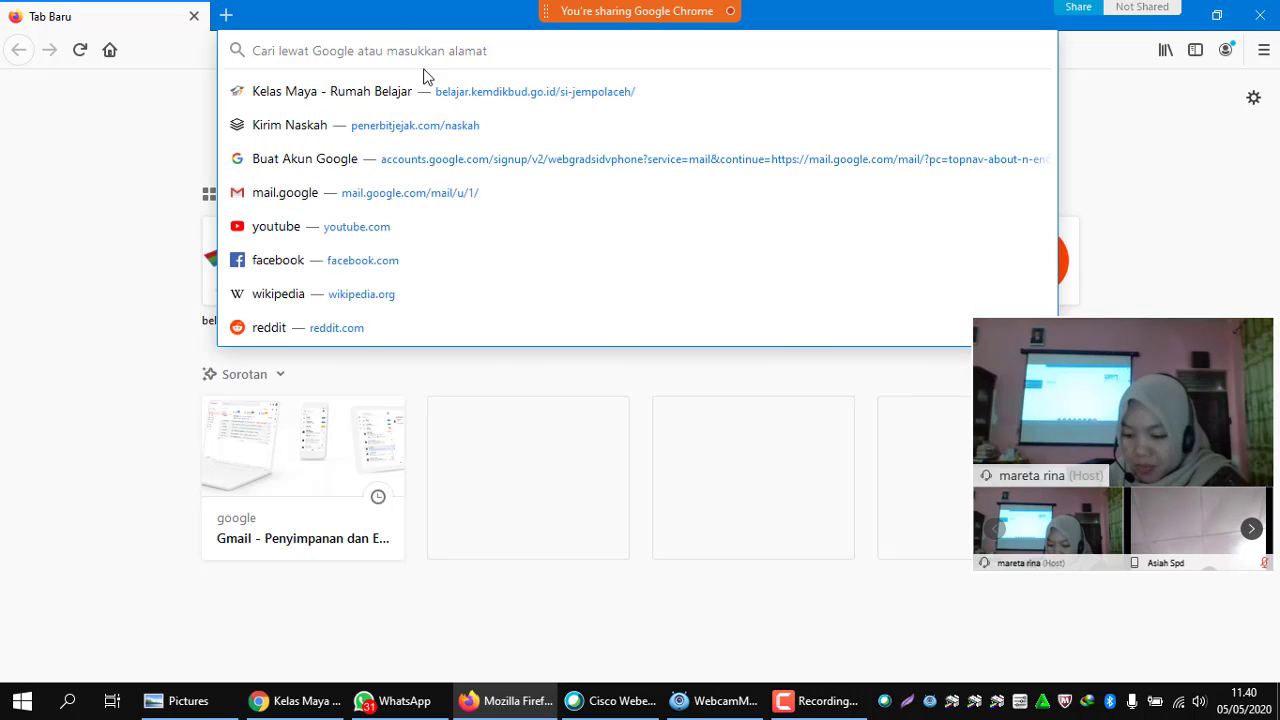
{"action": "left_click", "coordinate": [440, 90]}
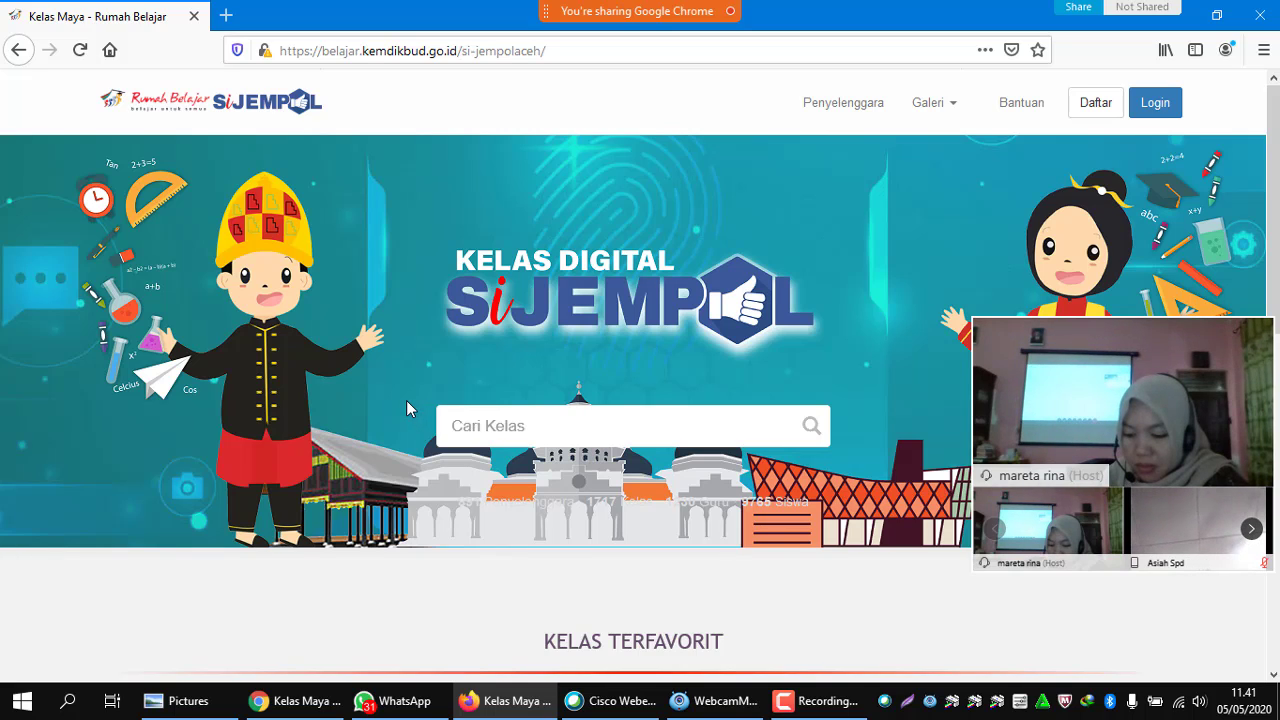
{"action": "left_click", "coordinate": [300, 701]}
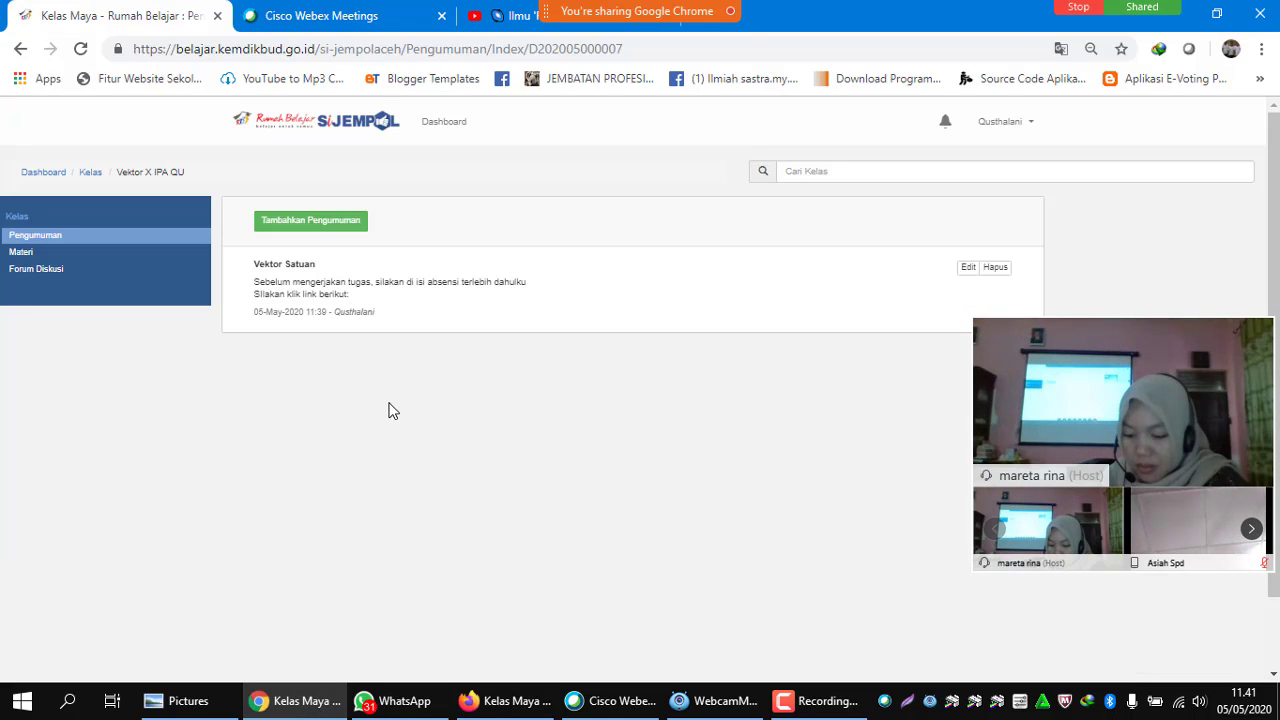
- Go back twice to the Kelola Kelas Aktif list showing Vektor X IPA QU without students
{"action": "mouse_move", "coordinate": [351, 37]}
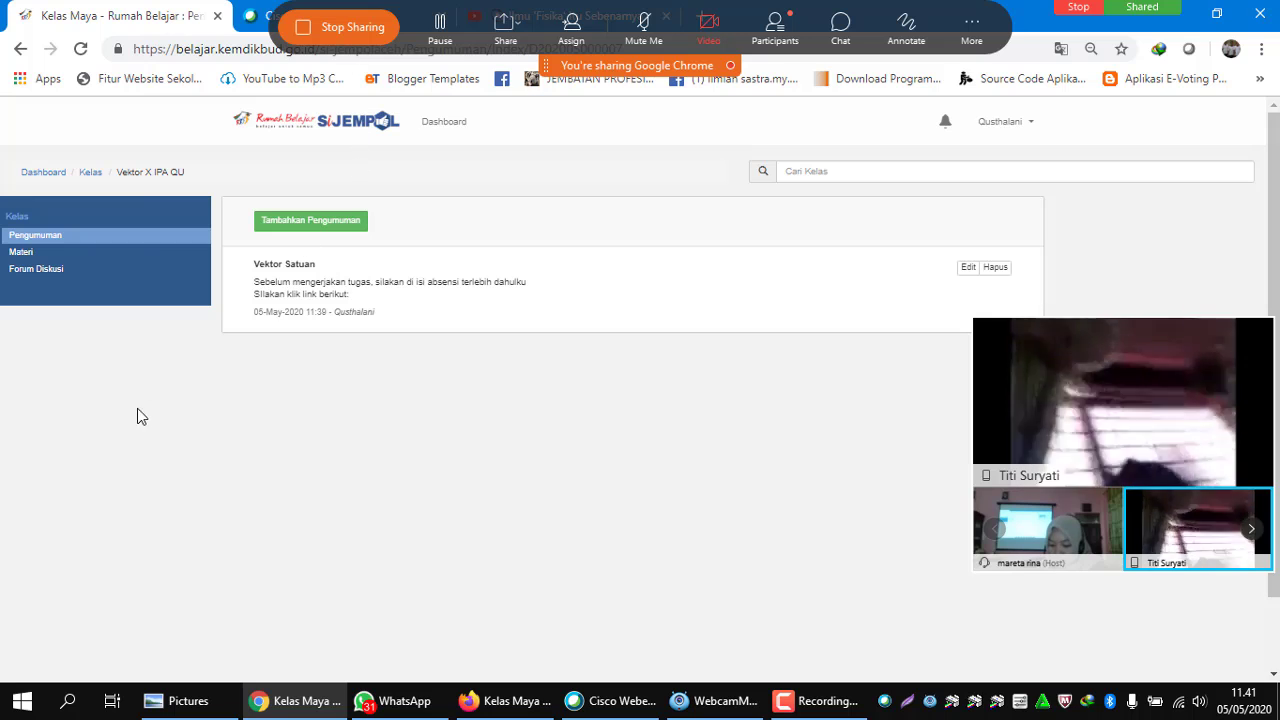
{"action": "left_click", "coordinate": [20, 48]}
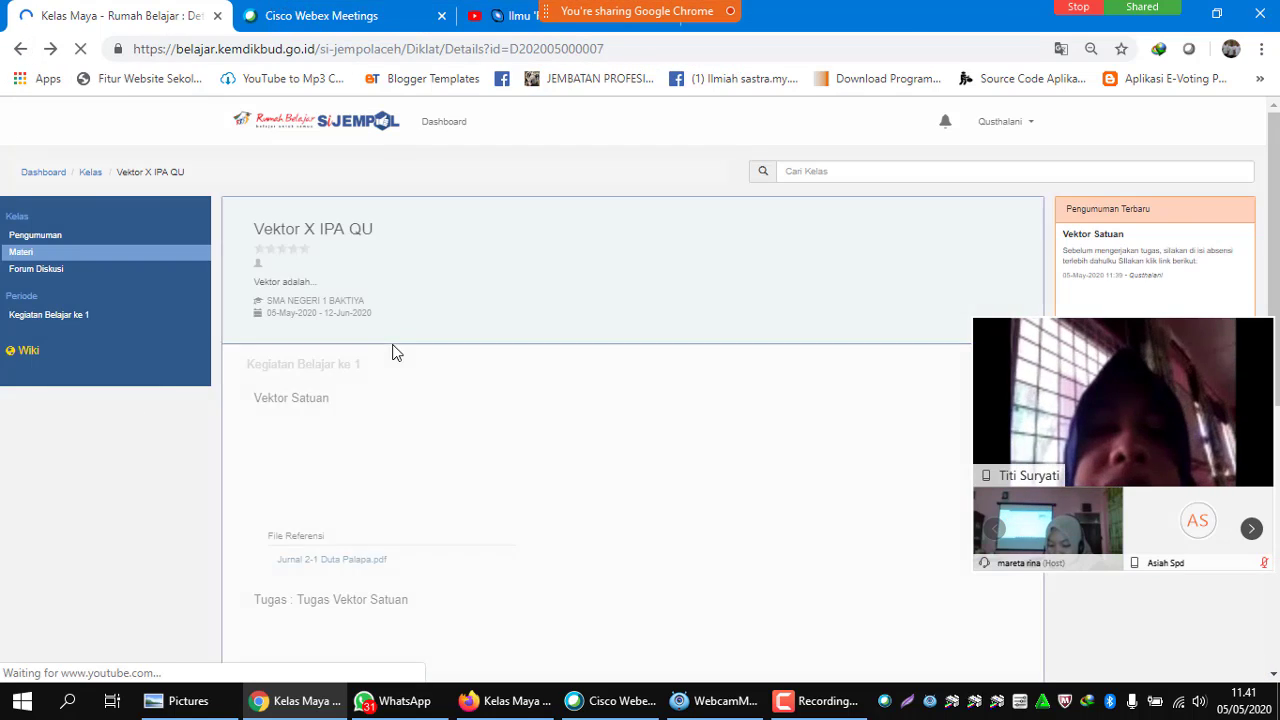
{"action": "left_click", "coordinate": [21, 48]}
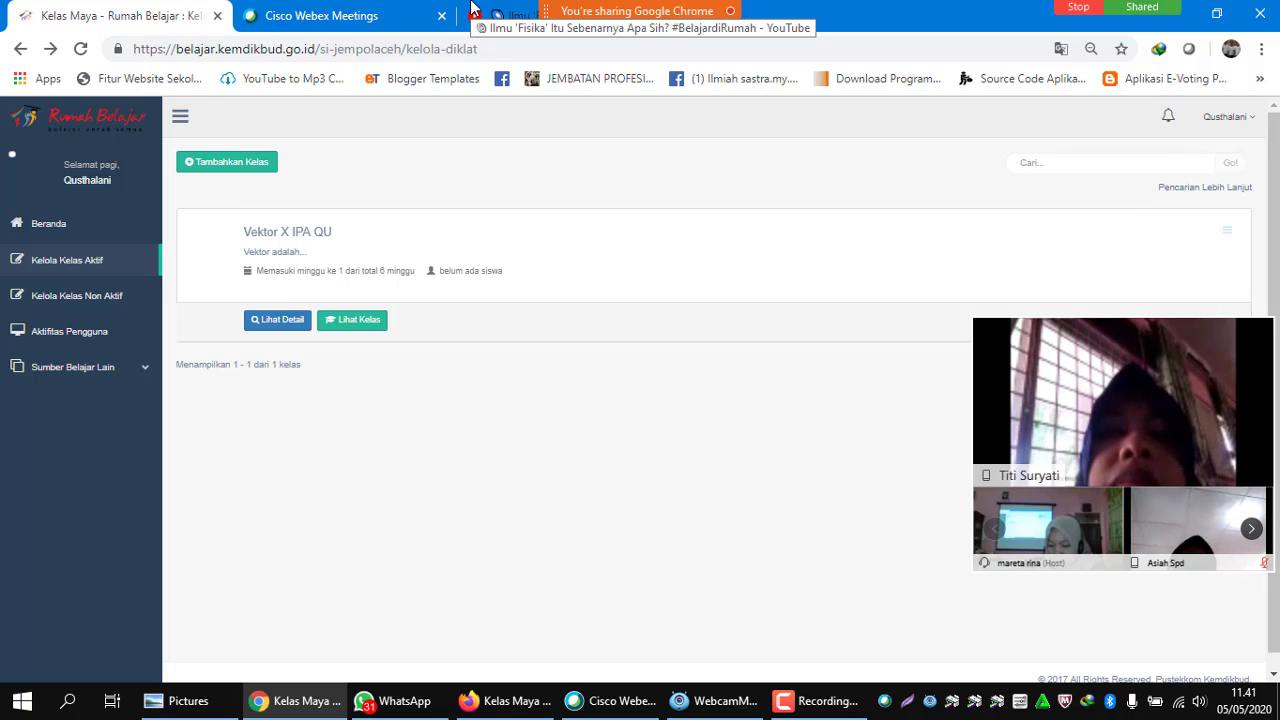
{"action": "mouse_move", "coordinate": [700, 11]}
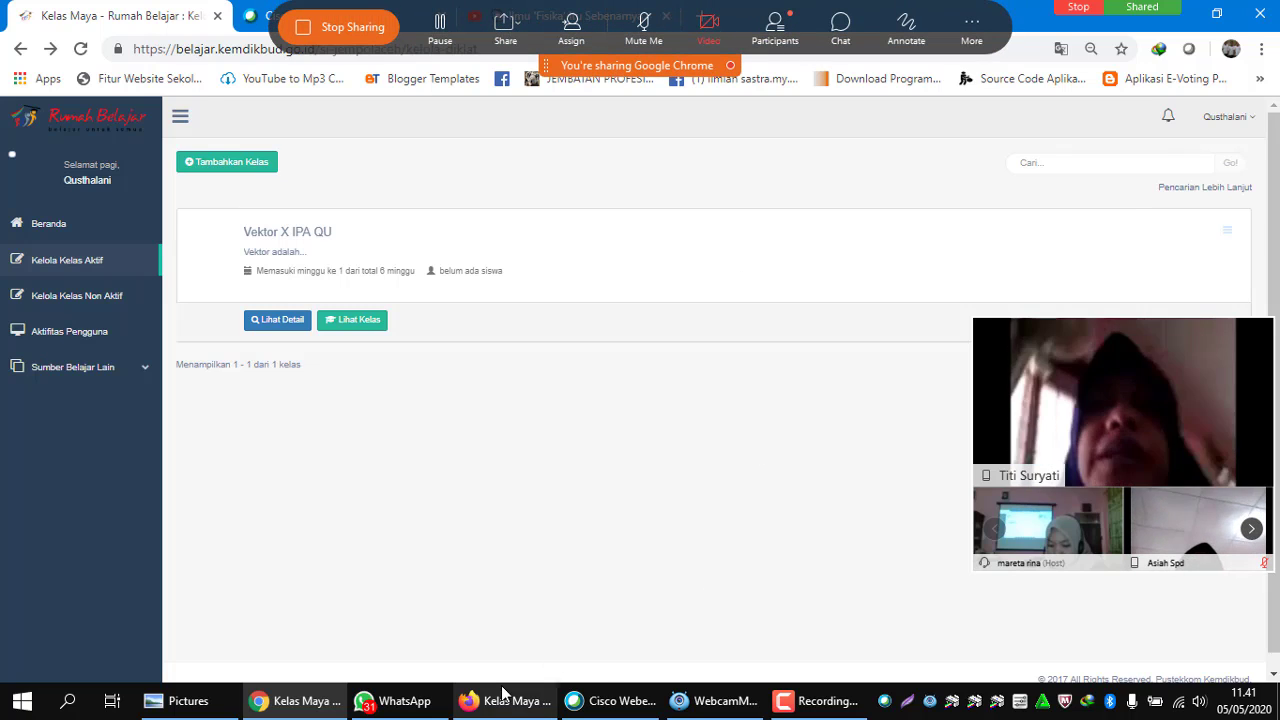
{"action": "mouse_move", "coordinate": [491, 700]}
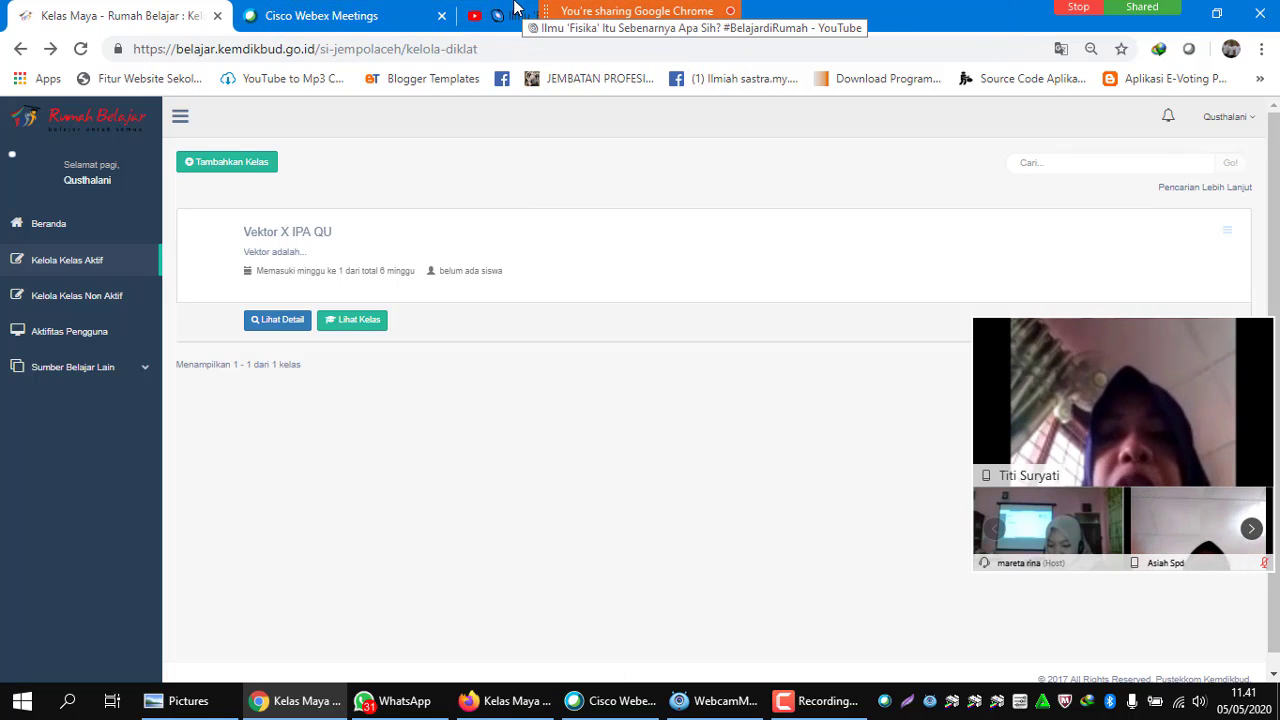
{"action": "mouse_move", "coordinate": [517, 8]}
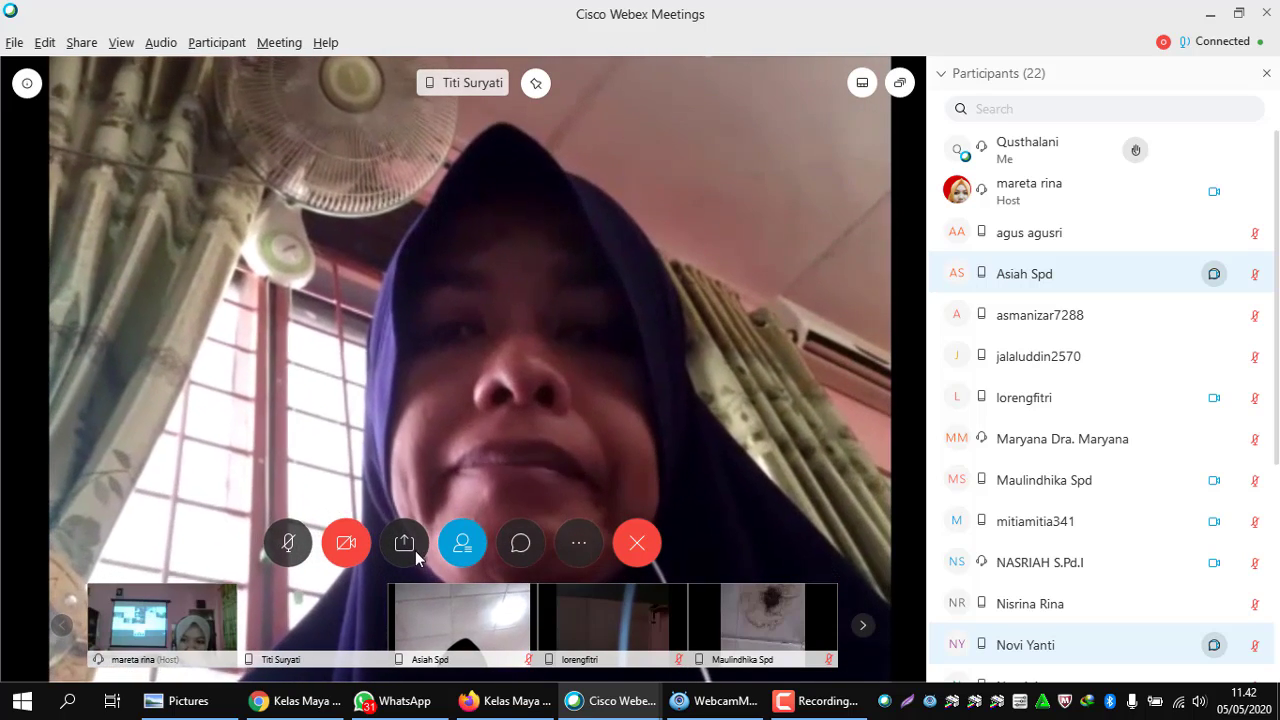
- Switch the Webex screen share to the Firefox window showing the SiJempol home page
{"action": "left_click", "coordinate": [508, 701]}
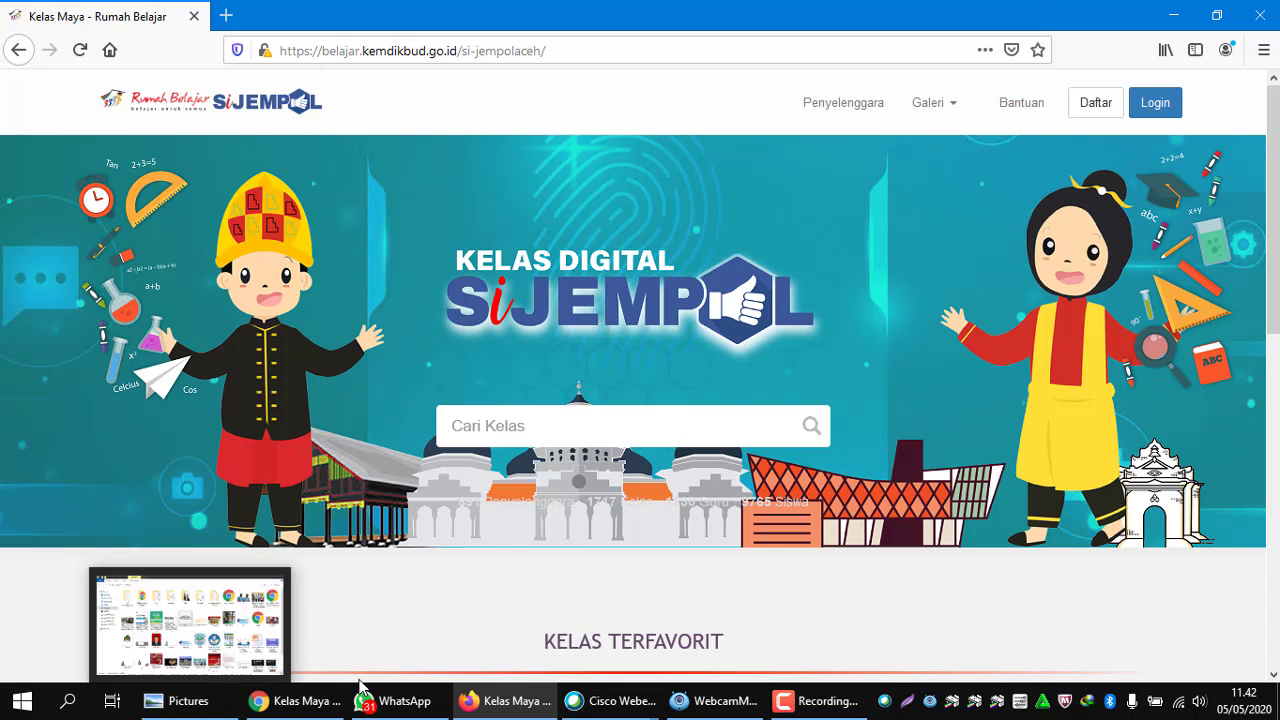
{"action": "mouse_move", "coordinate": [614, 714]}
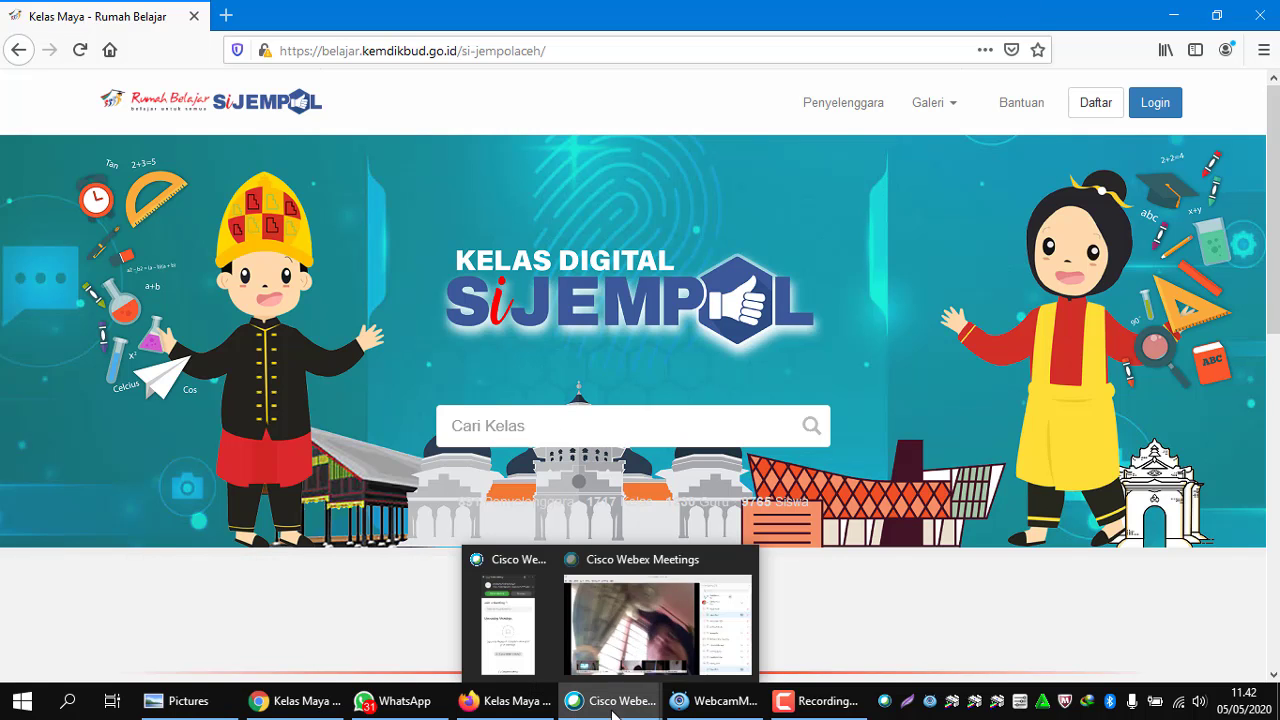
{"action": "left_click", "coordinate": [636, 600]}
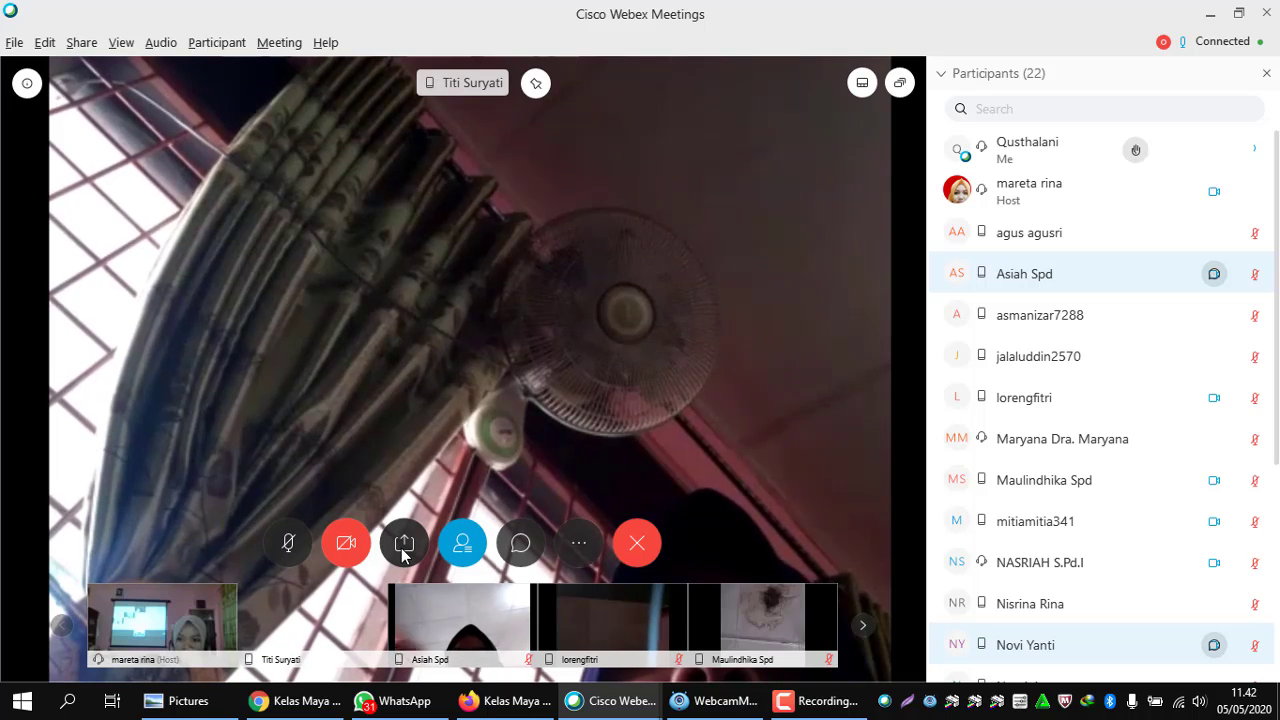
{"action": "left_click", "coordinate": [404, 545]}
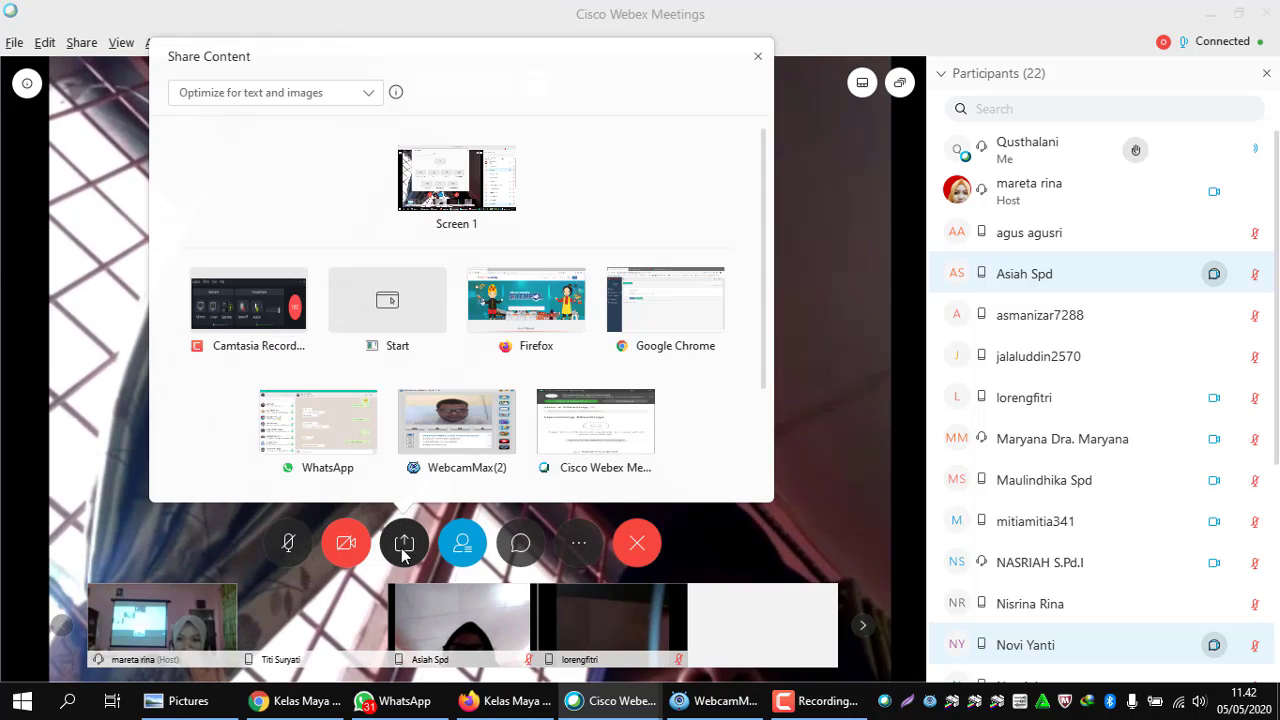
{"action": "left_click", "coordinate": [525, 307]}
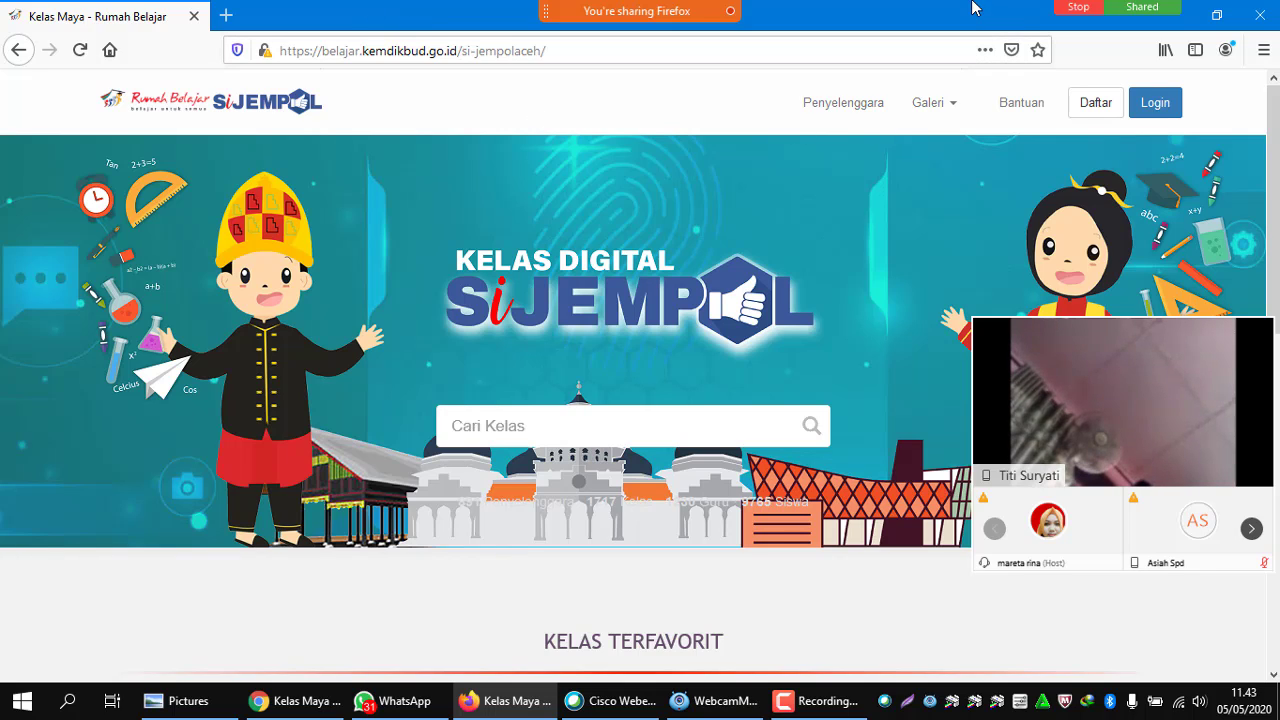
- Start a new account registration as a student and return to the top of the form
{"action": "left_click", "coordinate": [1088, 107]}
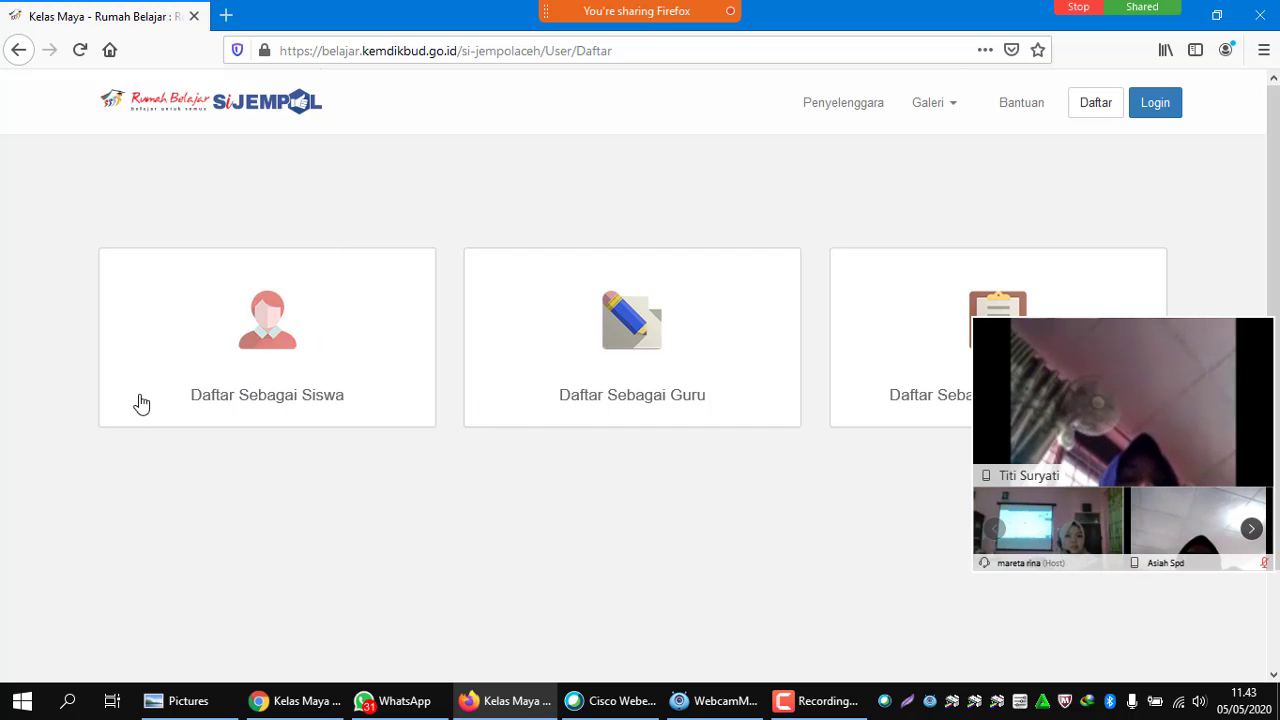
{"action": "left_click", "coordinate": [213, 403]}
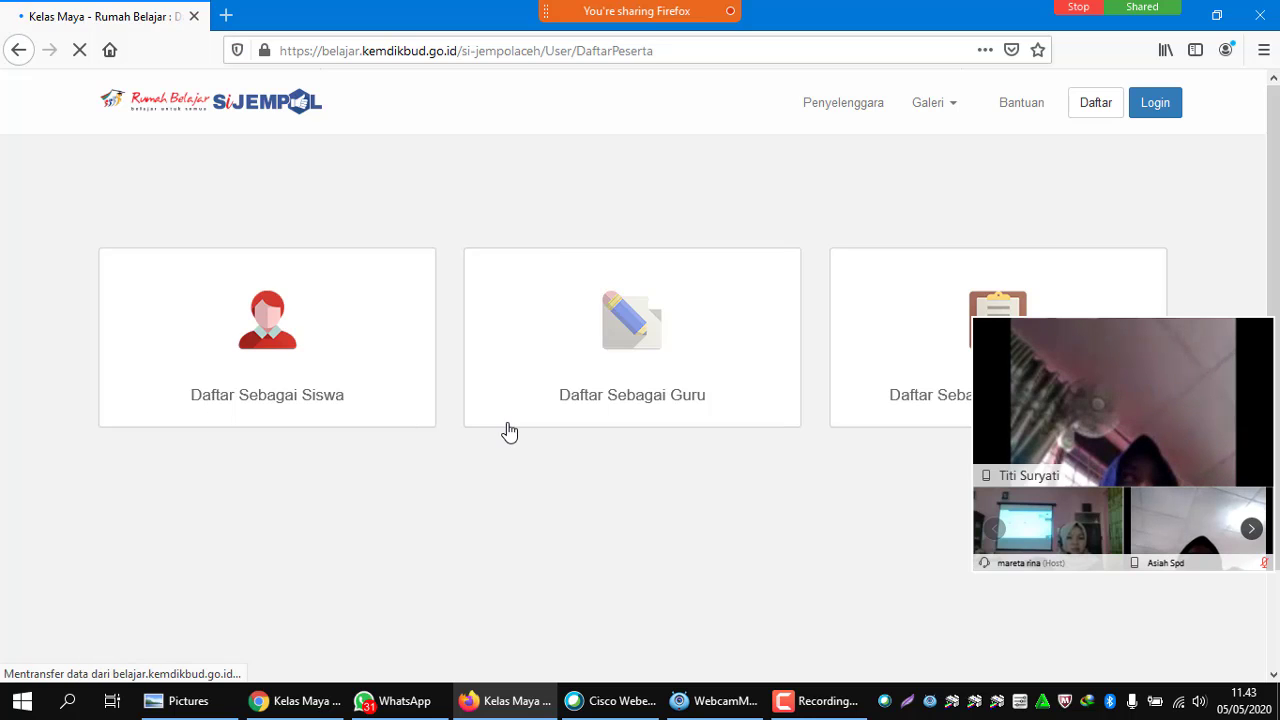
{"action": "scroll", "coordinate": [500, 350], "scroll_direction": "down", "scroll_amount": 3}
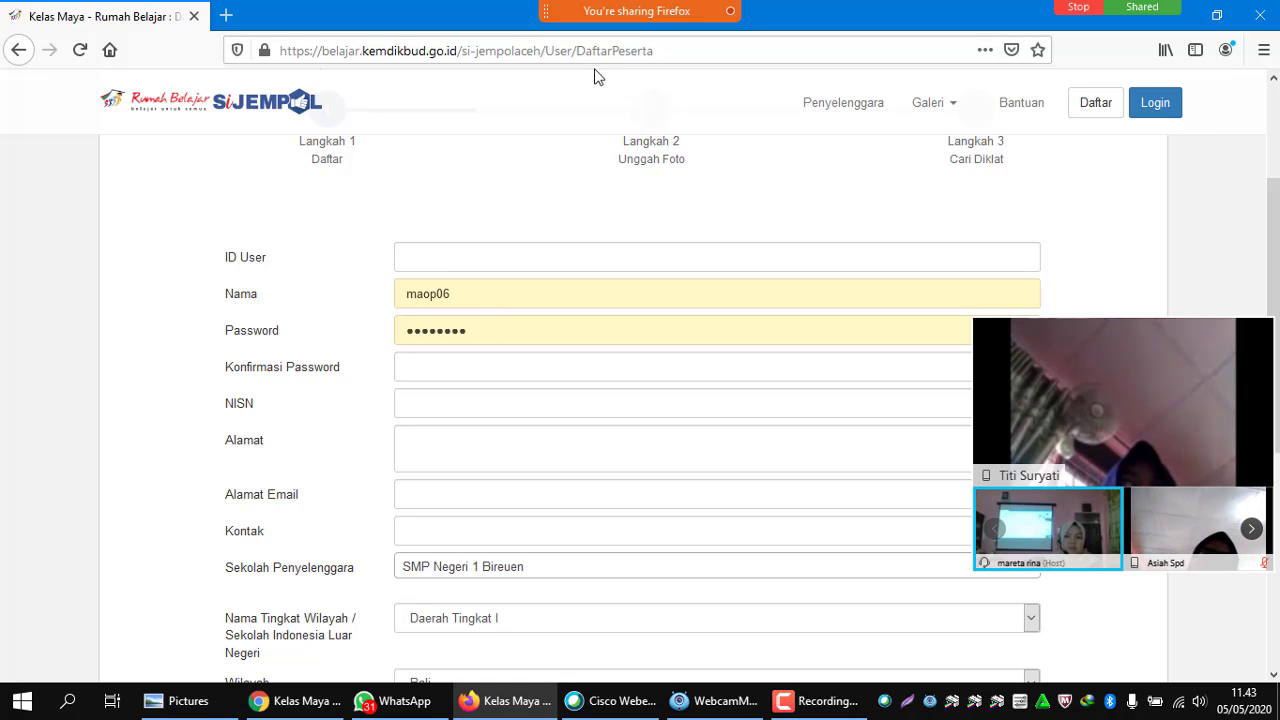
{"action": "left_click", "coordinate": [640, 50]}
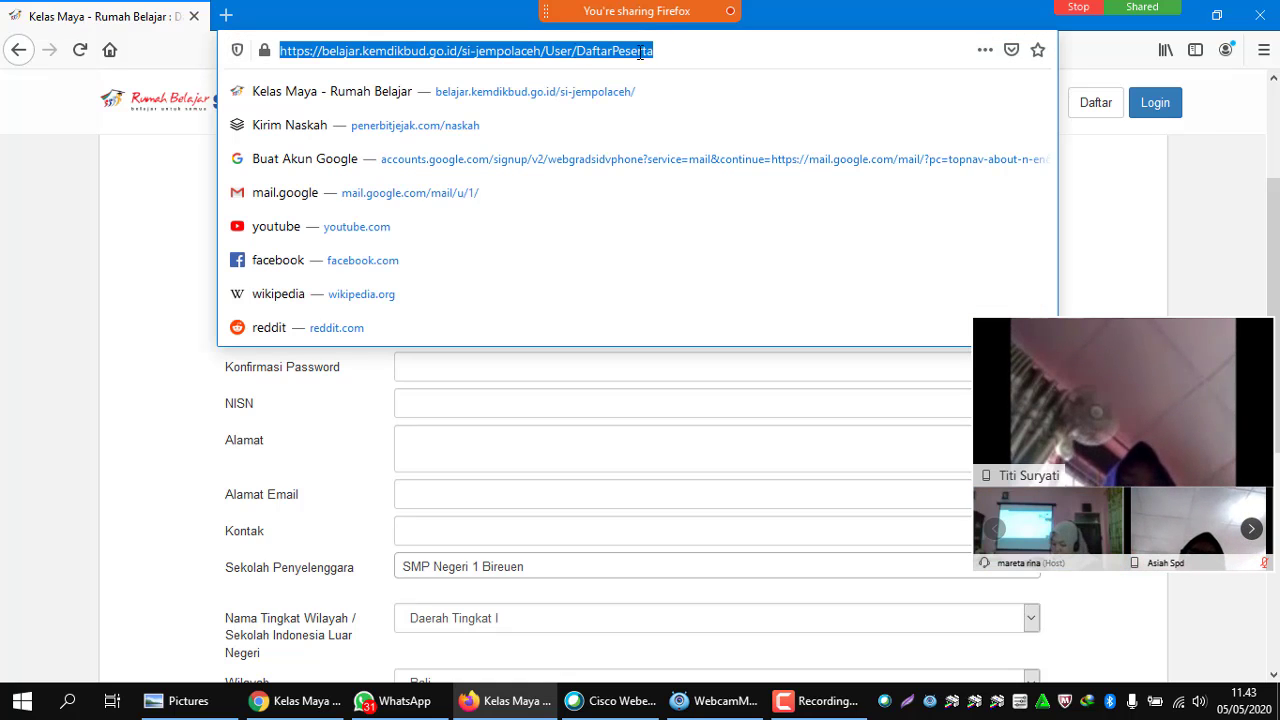
{"action": "left_click", "coordinate": [500, 50]}
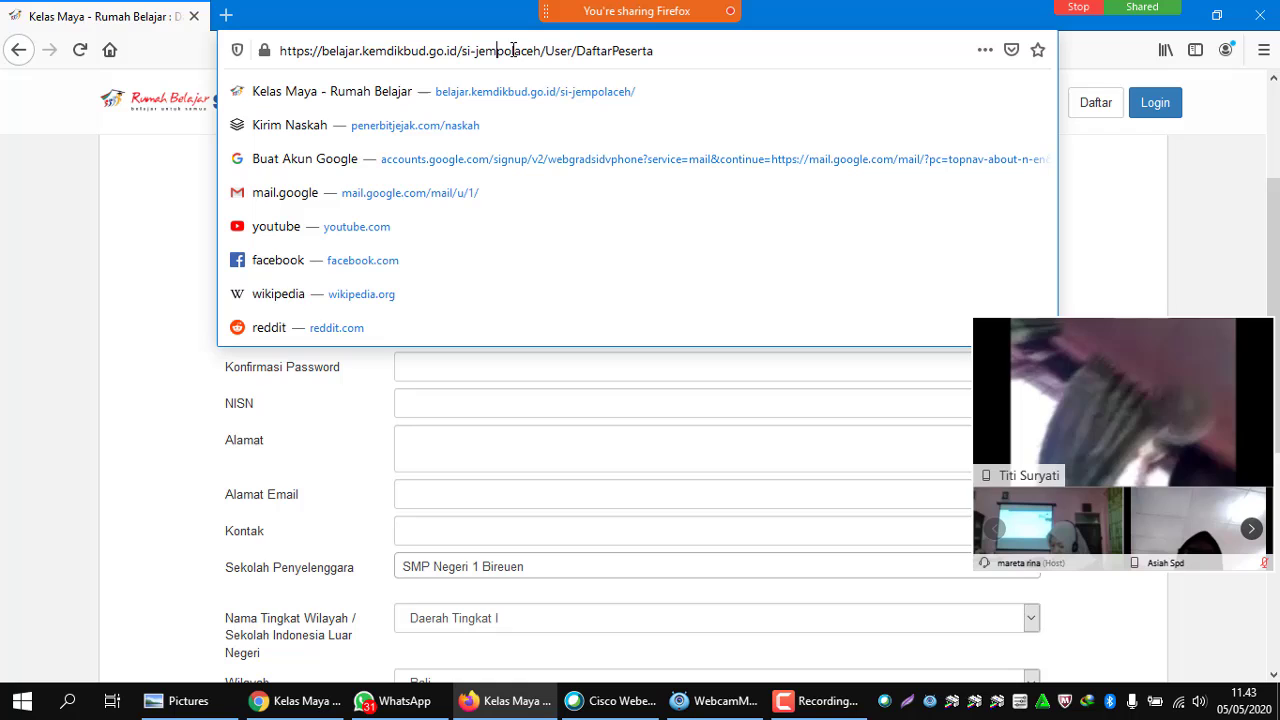
{"action": "left_click", "coordinate": [12, 240]}
{"action": "scroll", "coordinate": [614, 297], "scroll_direction": "up", "scroll_amount": 2}
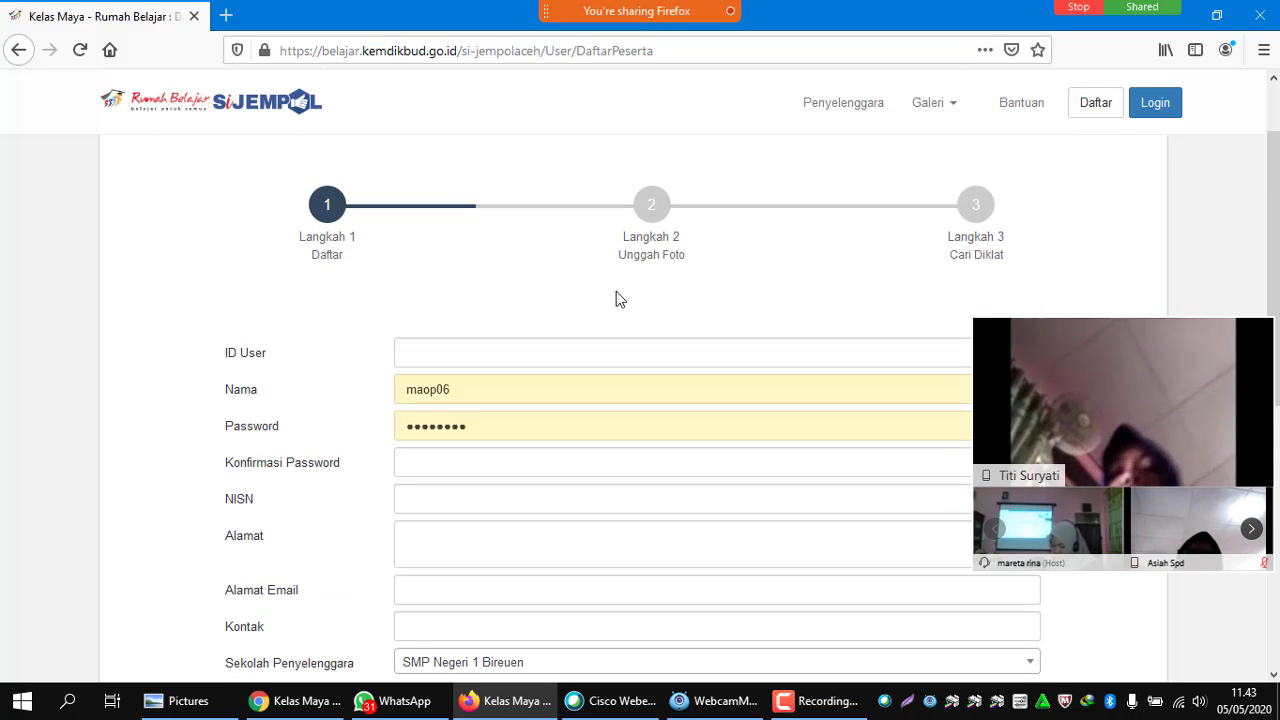
- Enter the student's user ID, name, password and password confirmation
{"action": "left_click", "coordinate": [434, 353]}
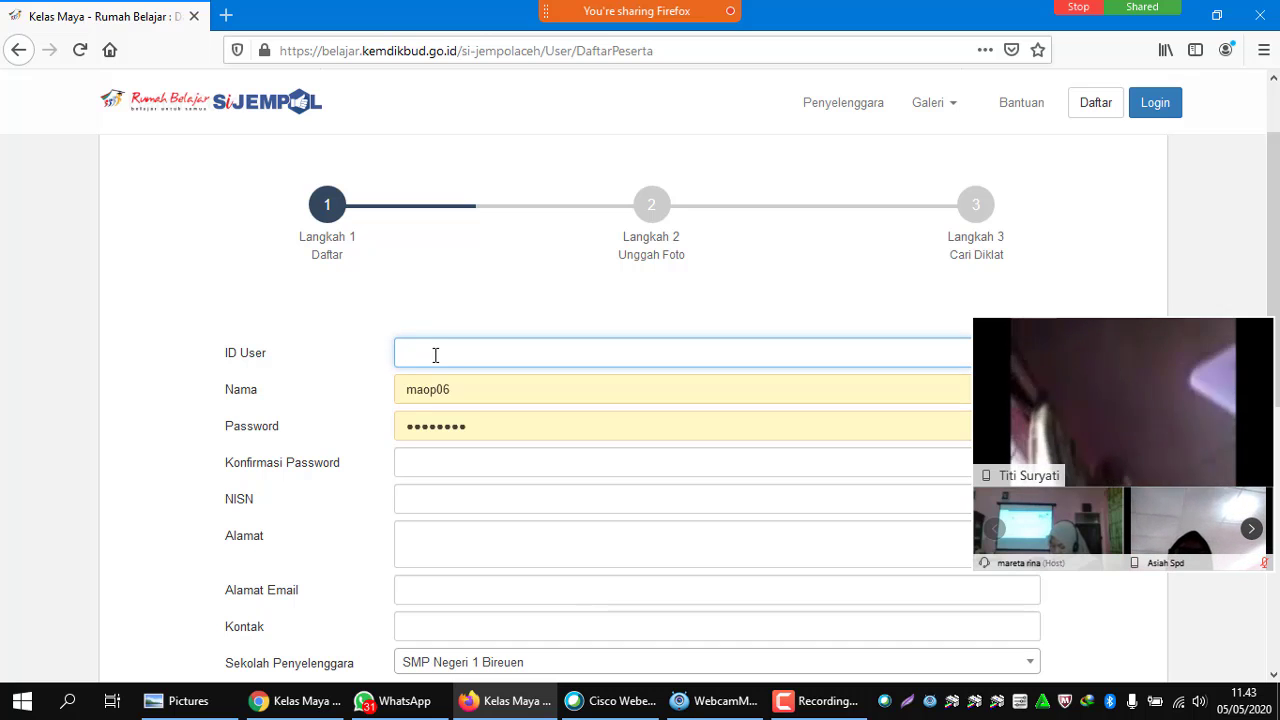
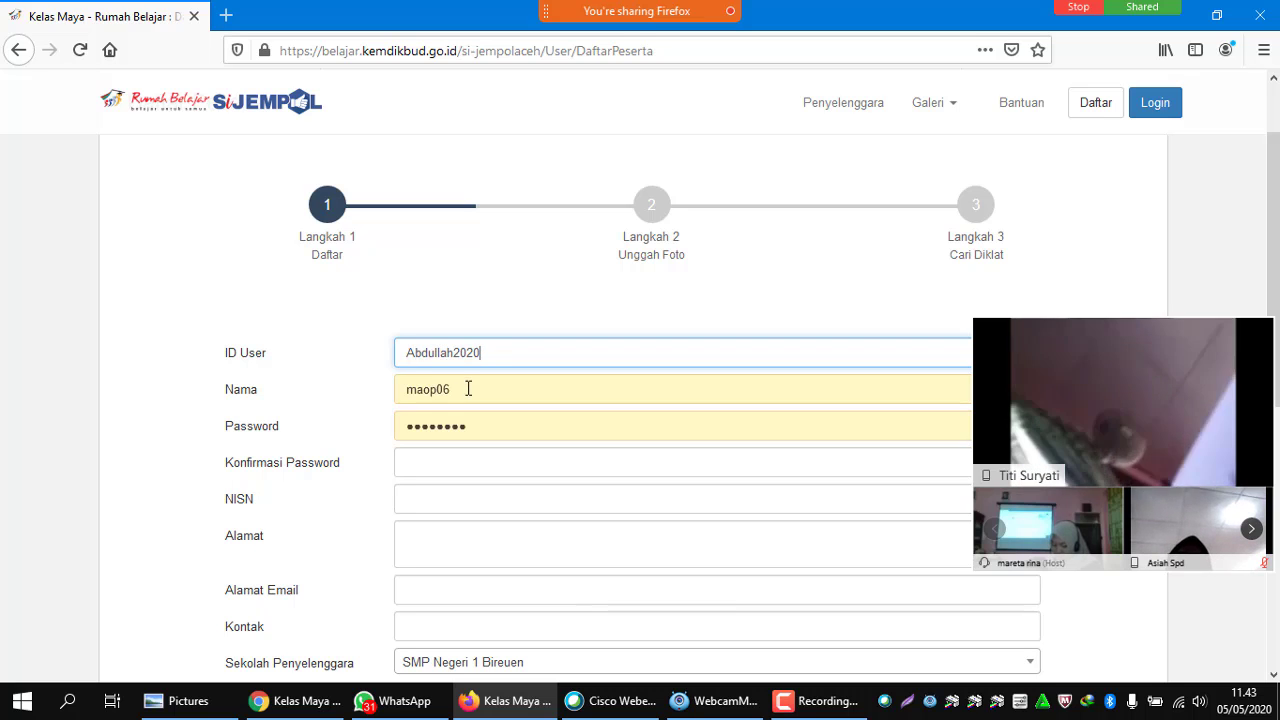
{"action": "key", "text": "Tab"}
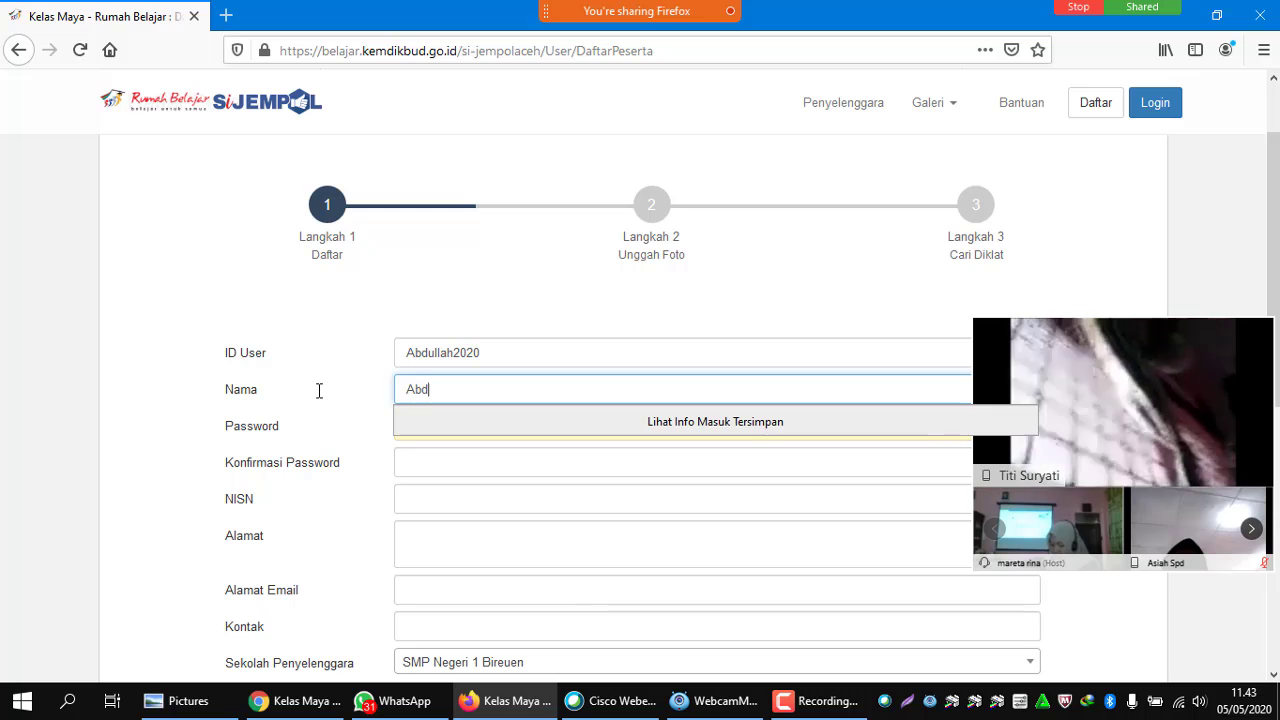
{"action": "key", "text": "Tab"}
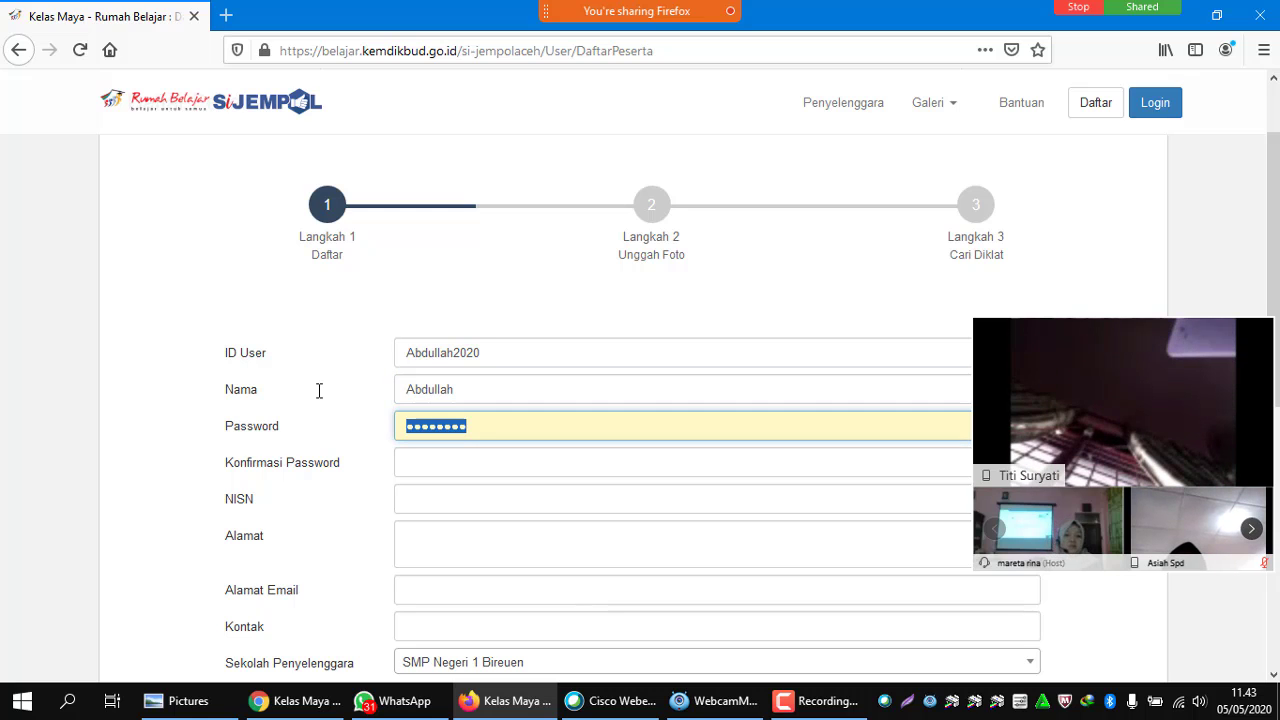
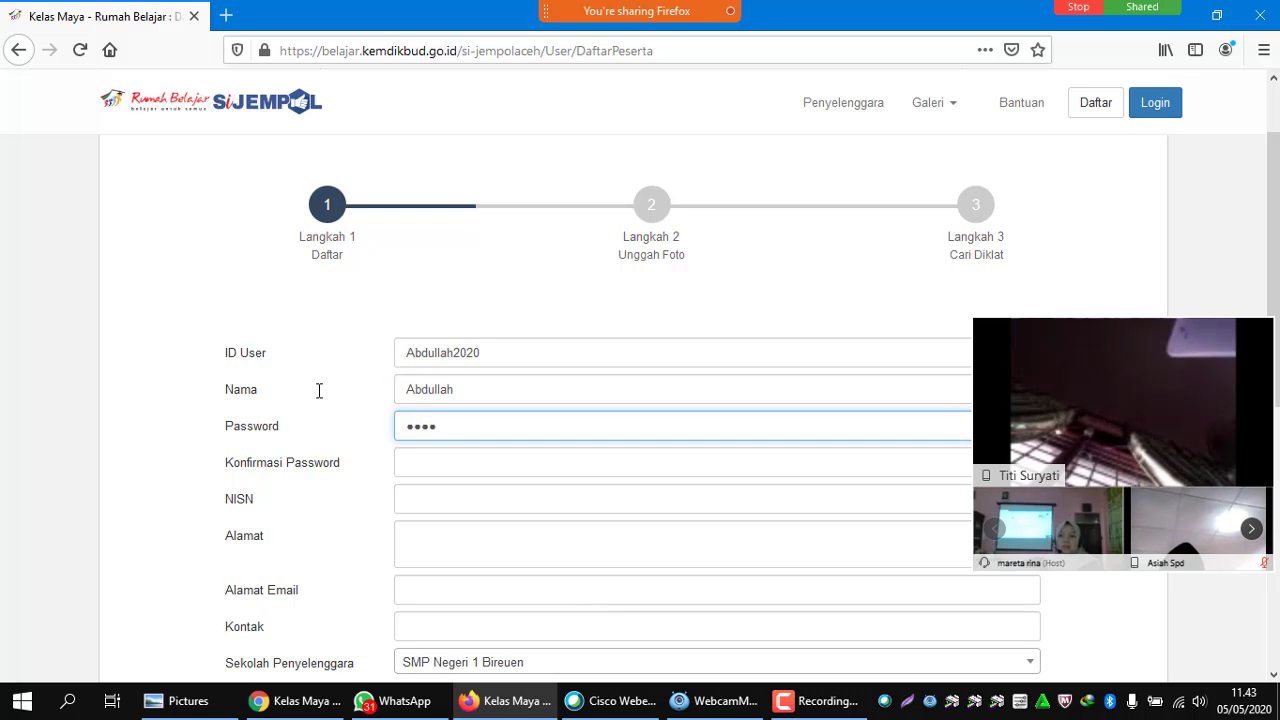
{"action": "key", "text": "Tab"}
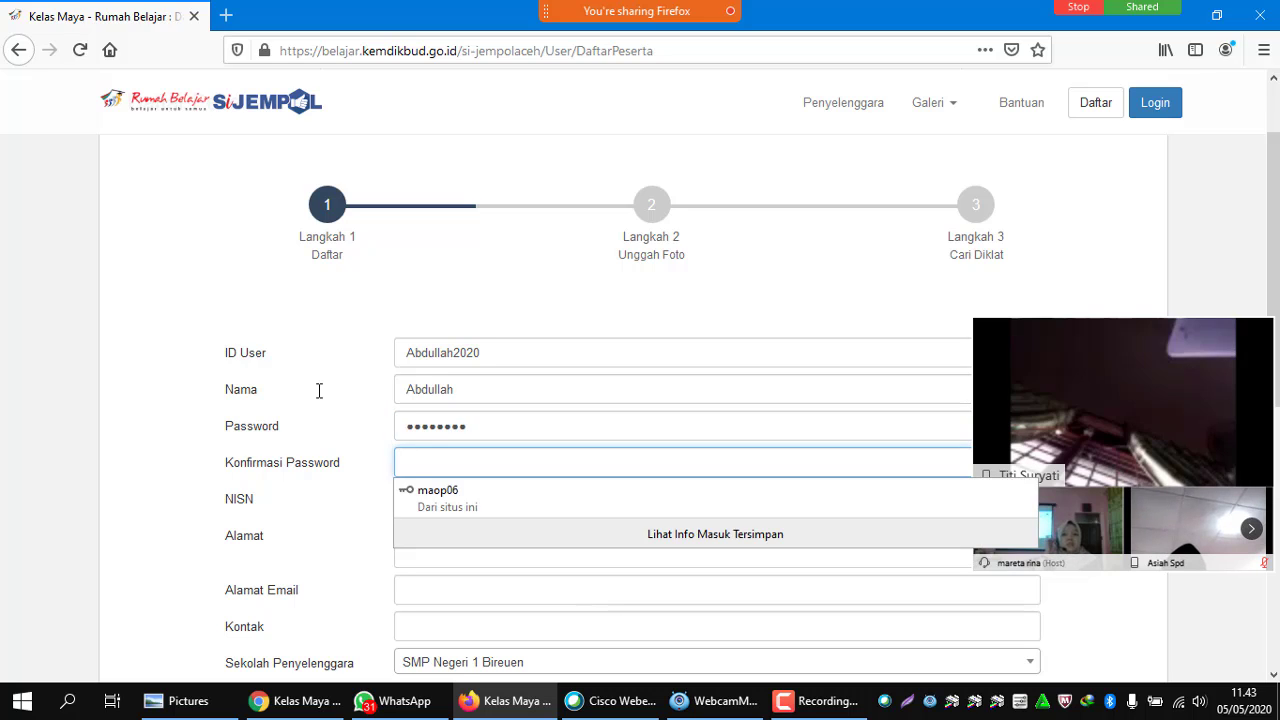
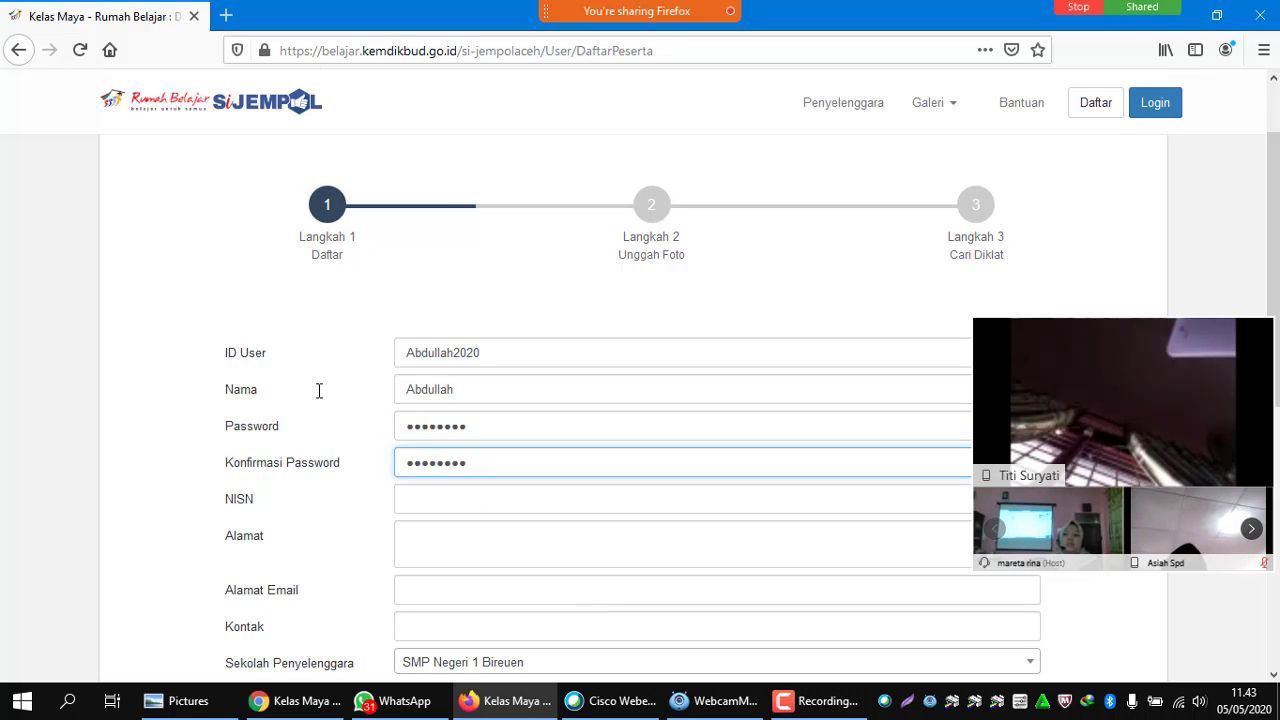
{"action": "key", "text": "Tab"}
- Fill in the student's NISN, address and phone contact, accepting the suggested phone number
{"action": "type", "text": "12"}
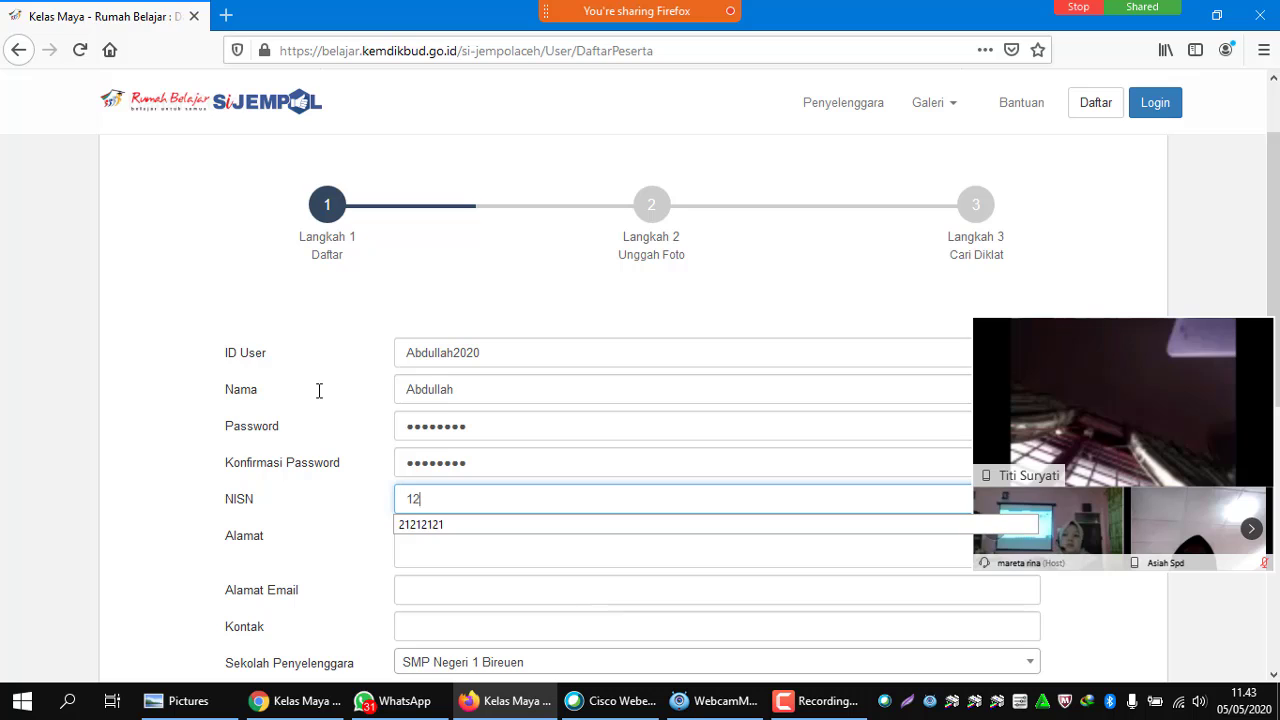
{"action": "type", "text": "121212"}
{"action": "key", "text": "Tab"}
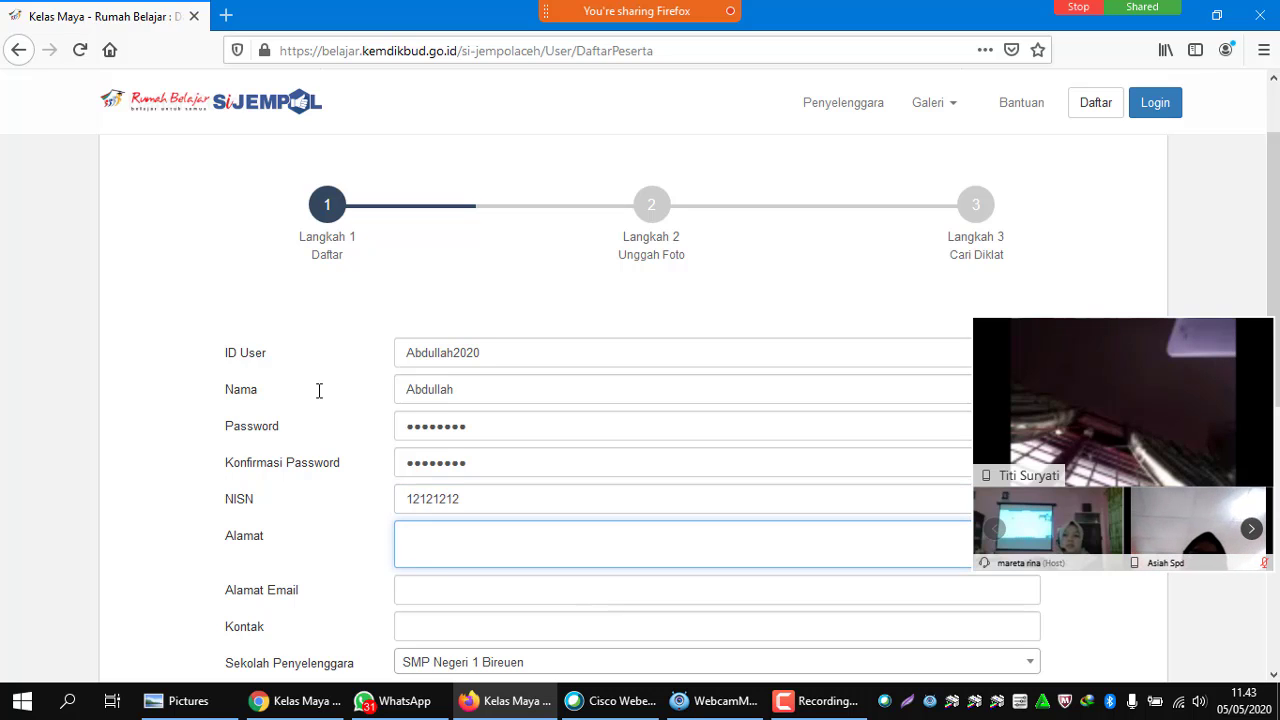
{"action": "type", "text": "Lhoksukon"}
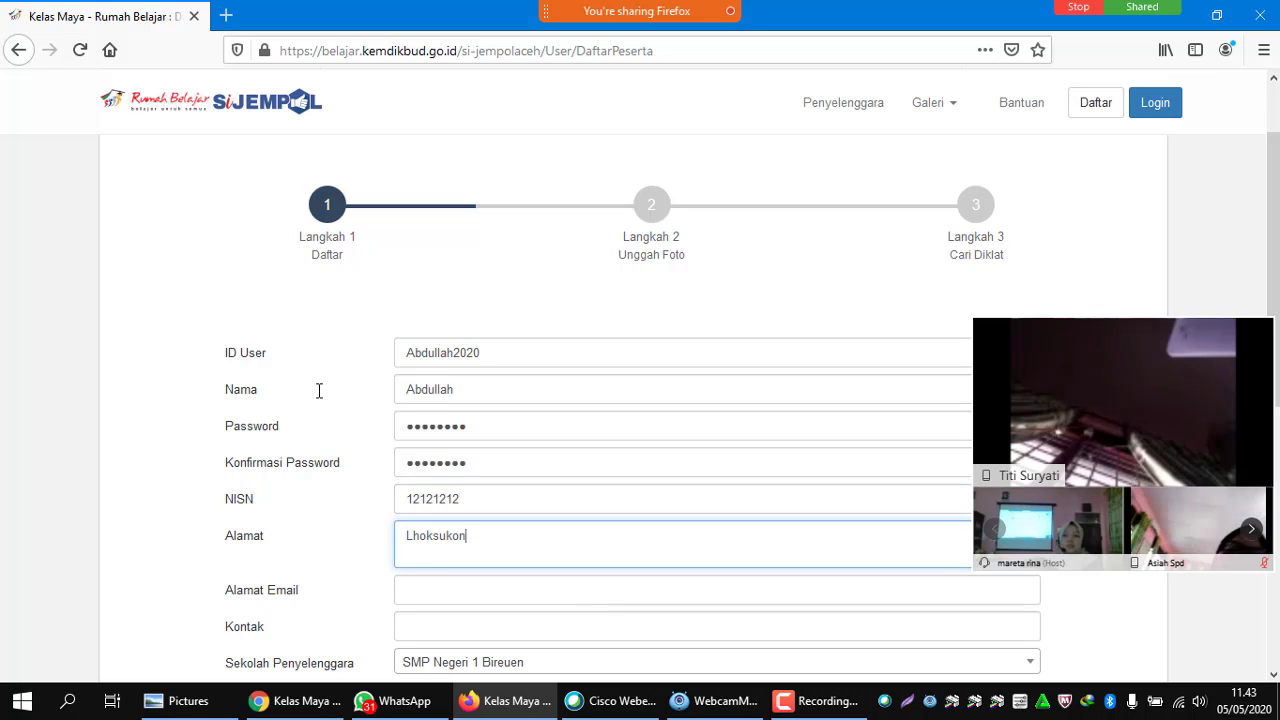
{"action": "key", "text": "Tab"}
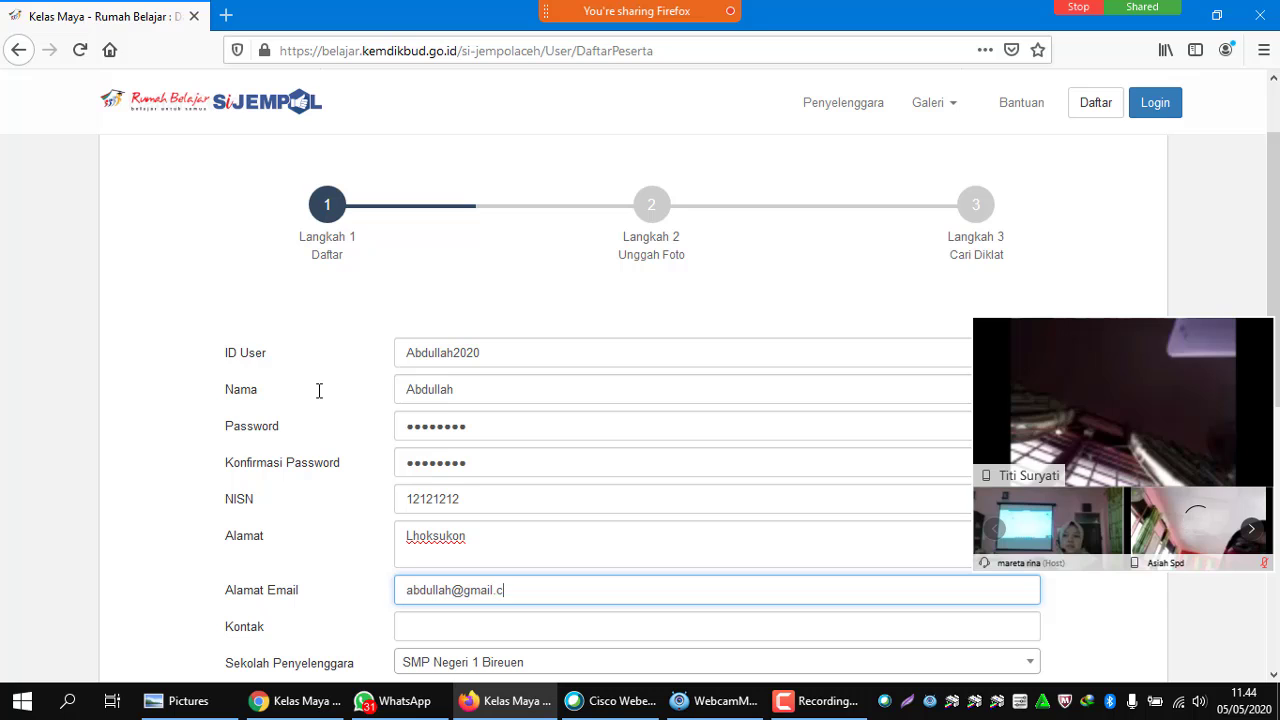
{"action": "key", "text": "Tab"}
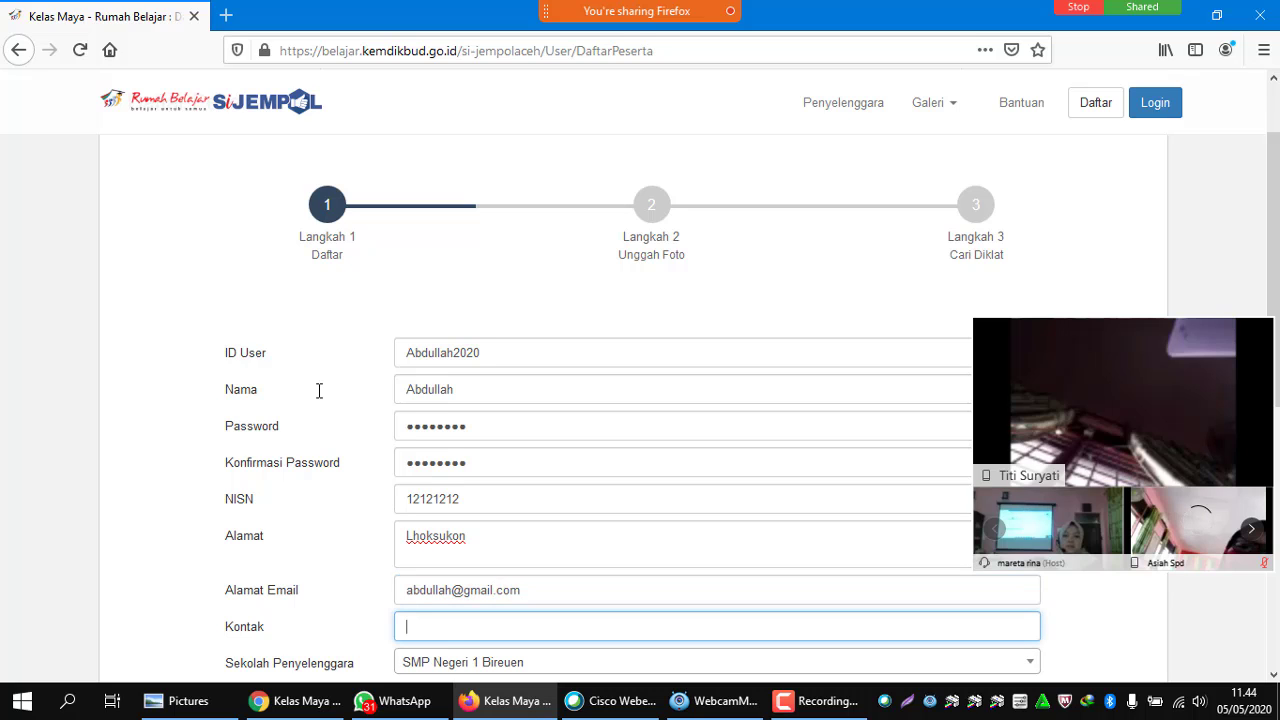
{"action": "type", "text": "08"}
{"action": "key", "text": "Down"}
{"action": "key", "text": "Return"}
{"action": "key", "text": "Tab"}
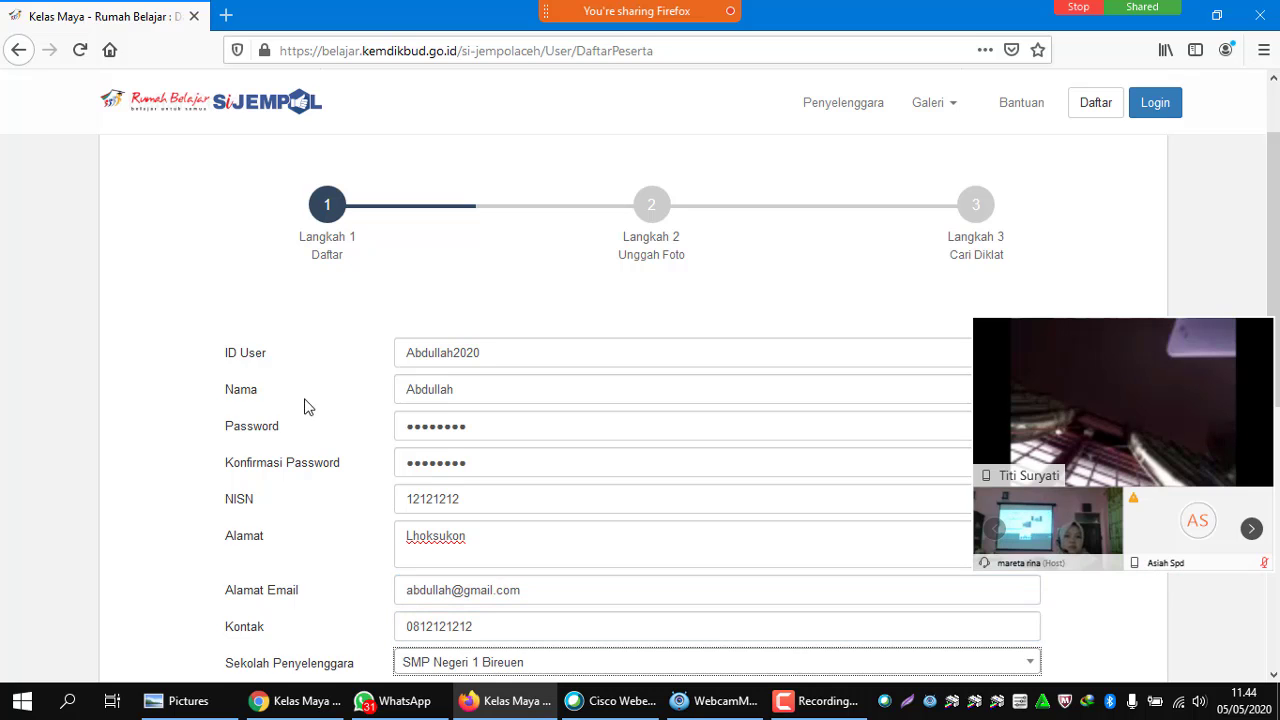
{"action": "scroll", "coordinate": [363, 413], "scroll_direction": "down", "scroll_amount": 3}
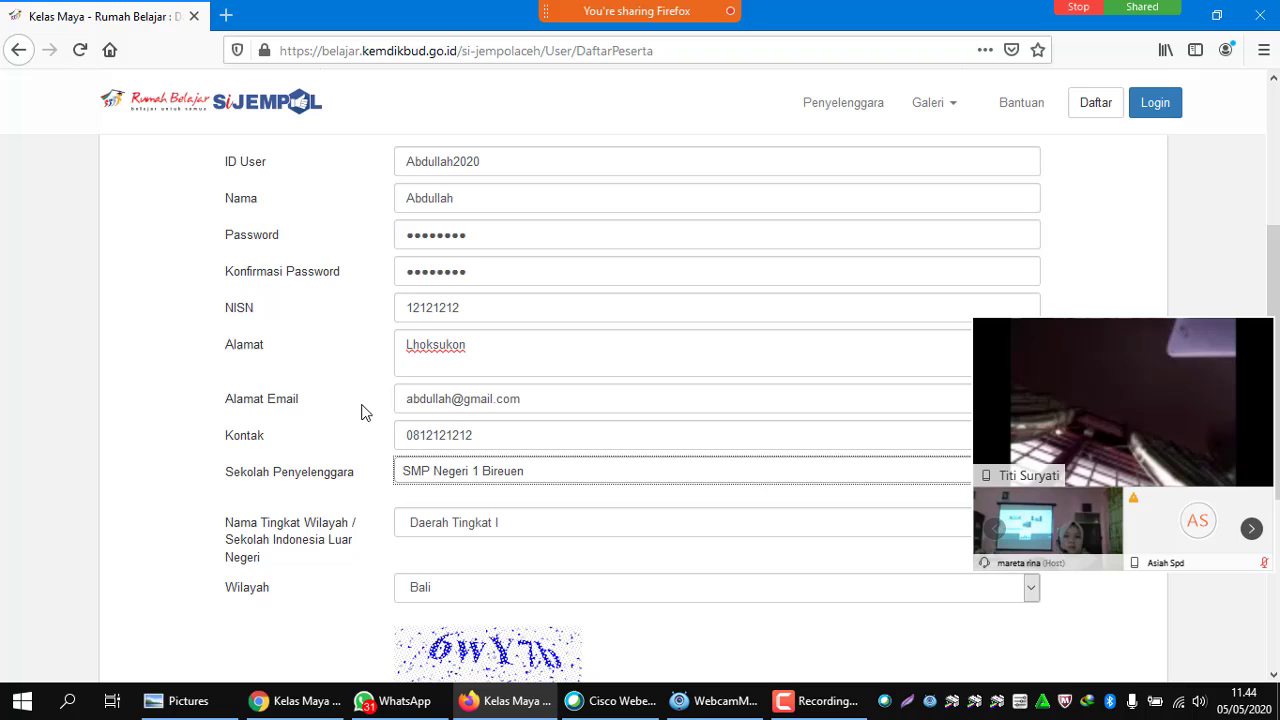
- Search 'baktiya' and set the organizing school to SMA NEGERI 1 BAKTIYA
{"action": "left_click", "coordinate": [503, 475]}
{"action": "type", "text": "baktuya"}
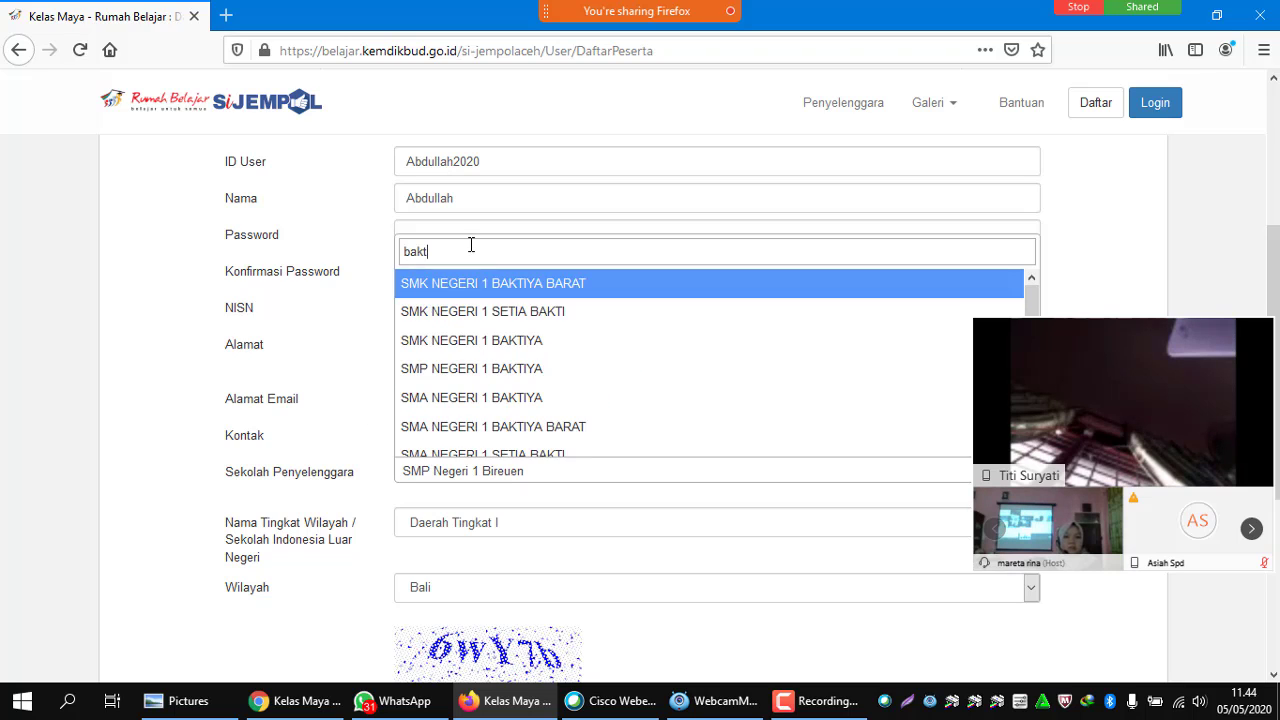
{"action": "key", "text": "BackSpace"}
{"action": "key", "text": "BackSpace"}
{"action": "key", "text": "BackSpace"}
{"action": "key", "text": "BackSpace"}
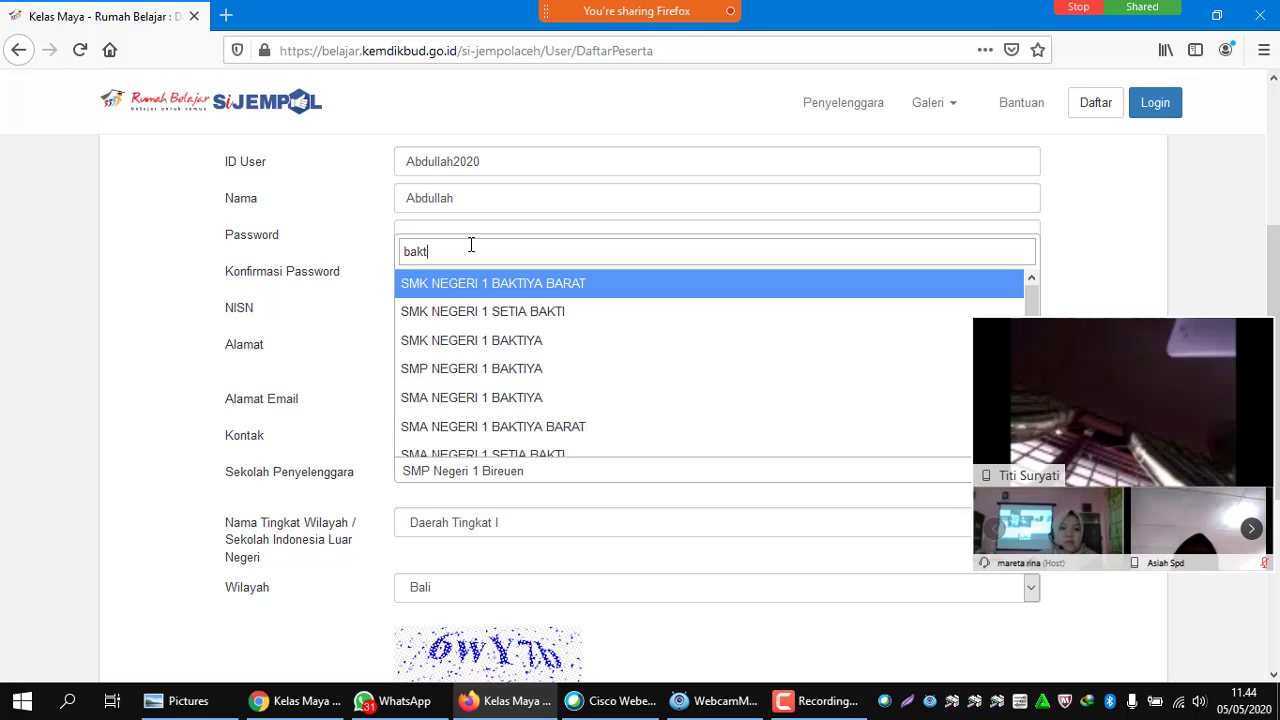
{"action": "type", "text": "tiya"}
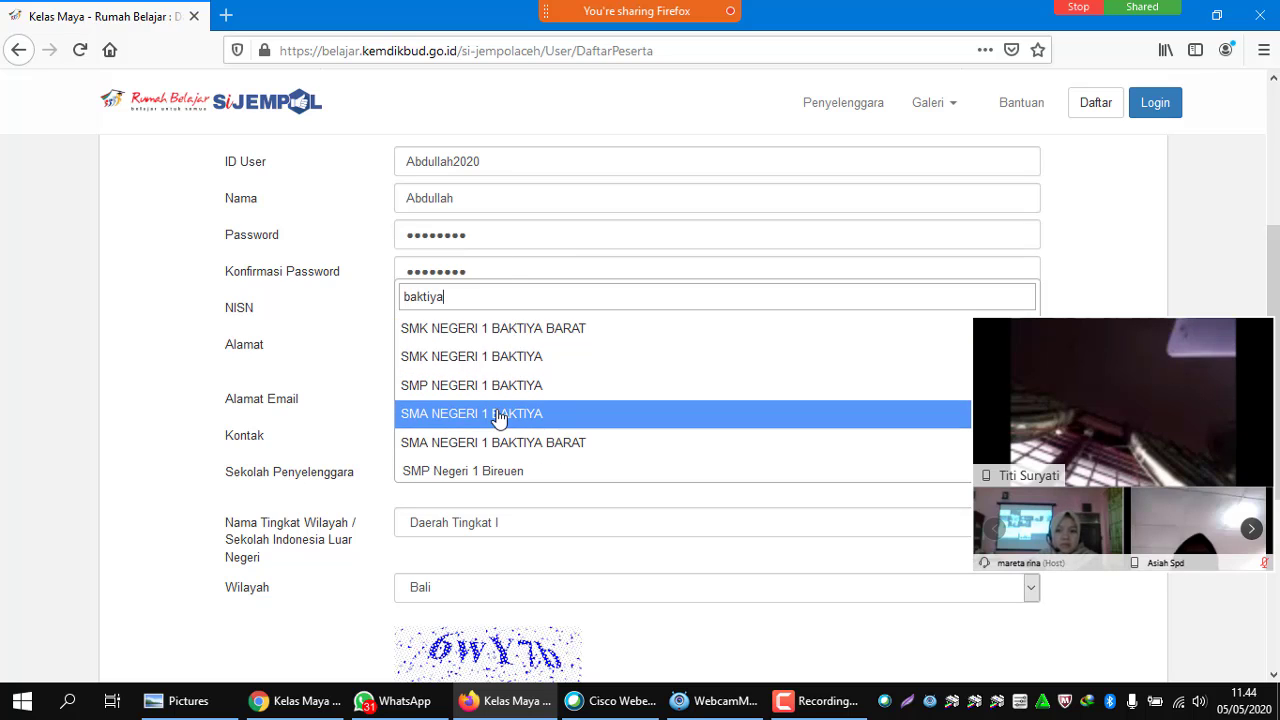
{"action": "left_click", "coordinate": [588, 412]}
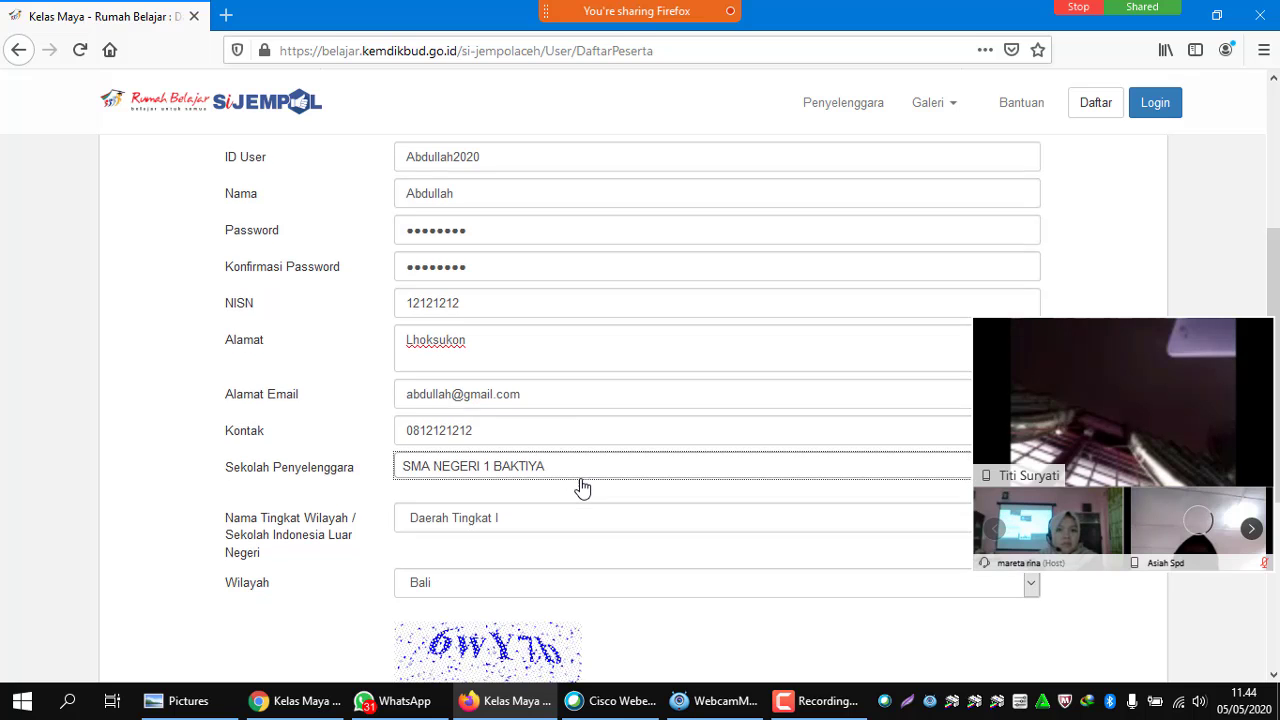
- Set the region to Nanggroe Aceh Darussalam and type the captcha code
{"action": "scroll", "coordinate": [494, 397], "scroll_direction": "down", "scroll_amount": 4}
{"action": "left_click", "coordinate": [443, 400]}
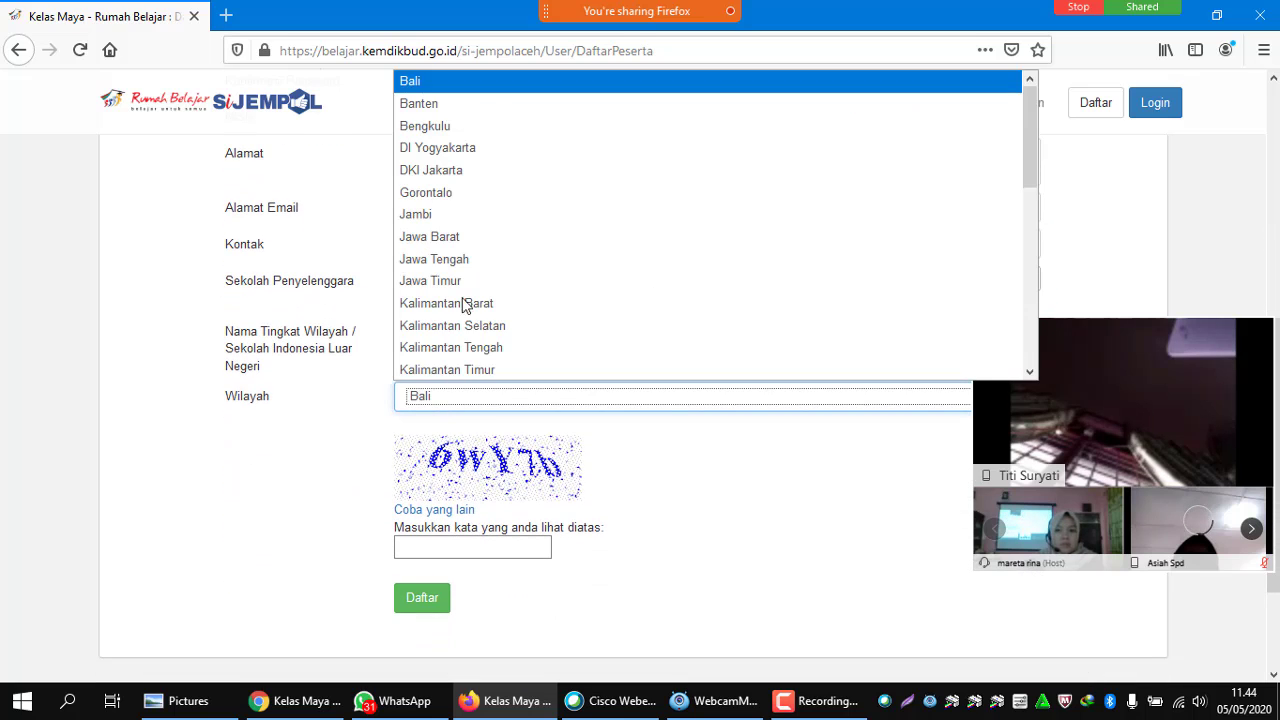
{"action": "scroll", "coordinate": [500, 300], "scroll_direction": "down", "scroll_amount": 5}
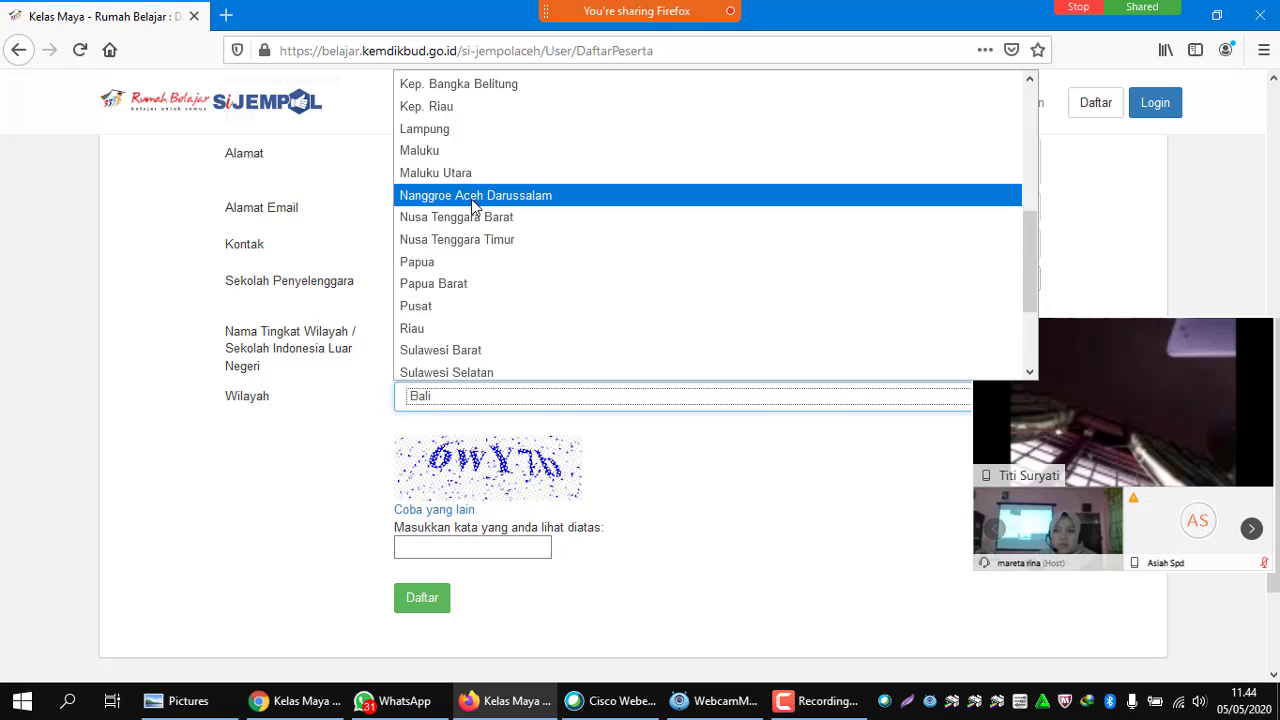
{"action": "left_click", "coordinate": [585, 196]}
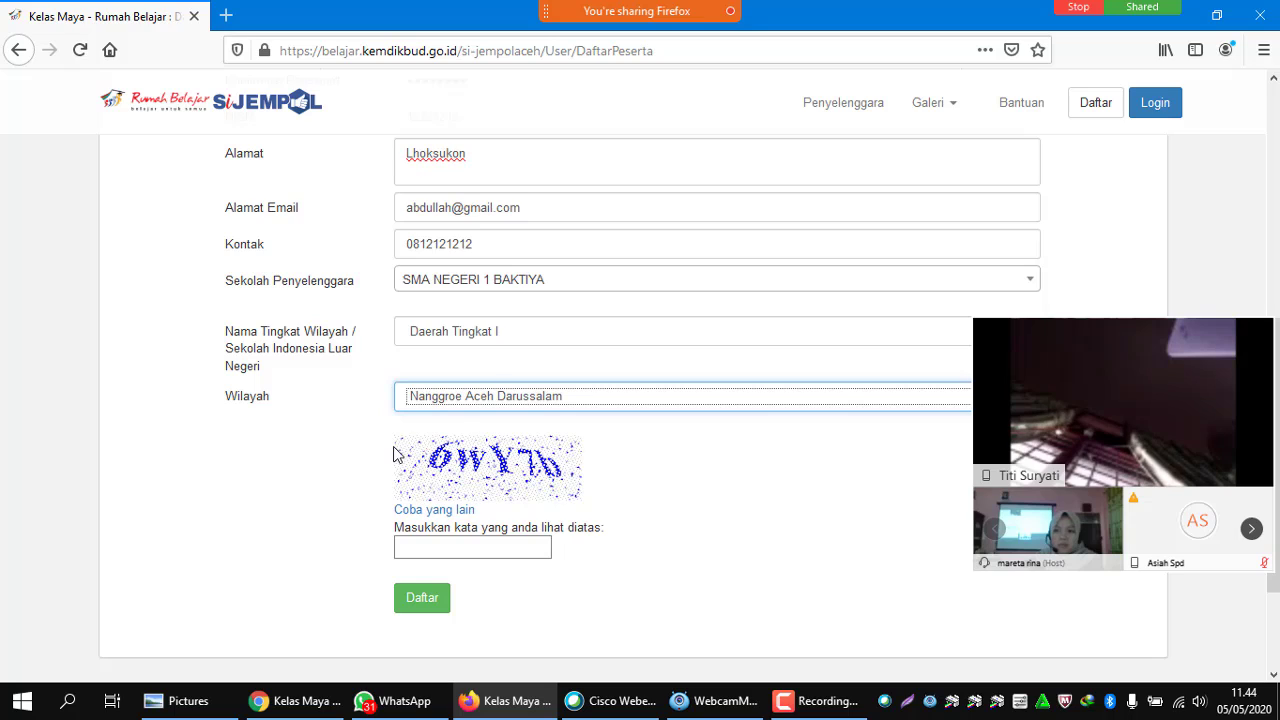
{"action": "left_click", "coordinate": [428, 554]}
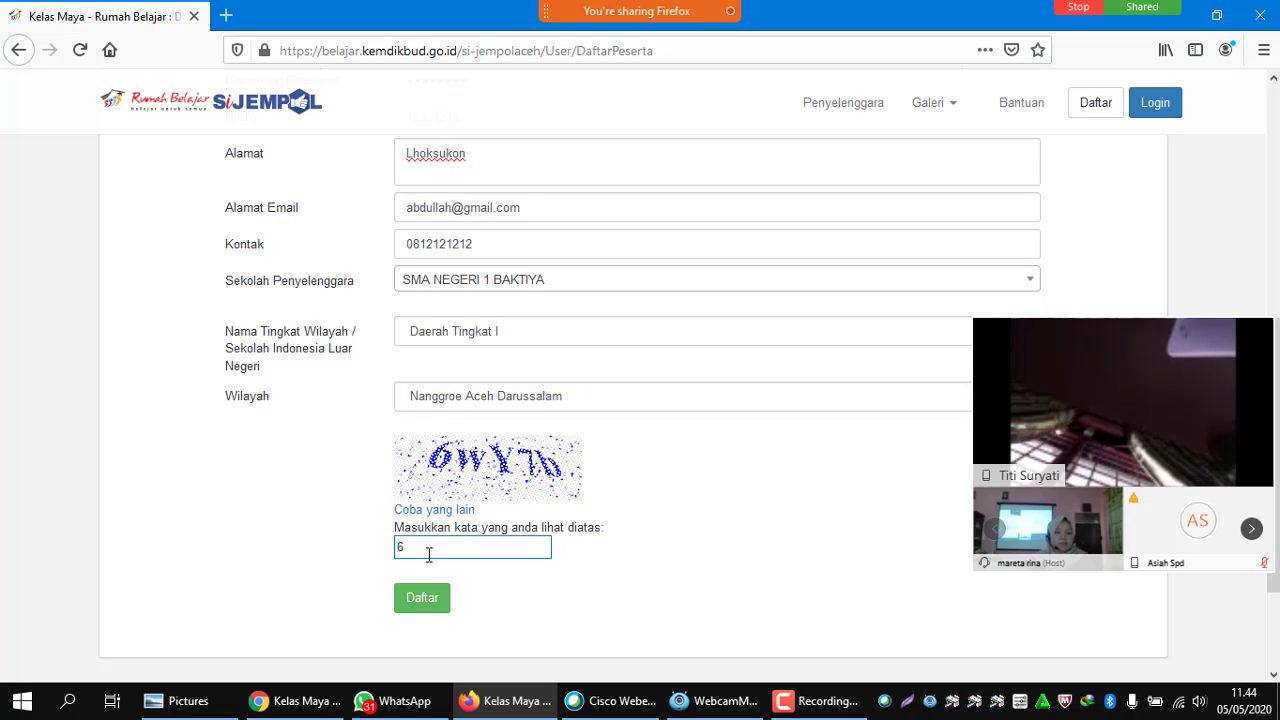
{"action": "type", "text": "6w"}
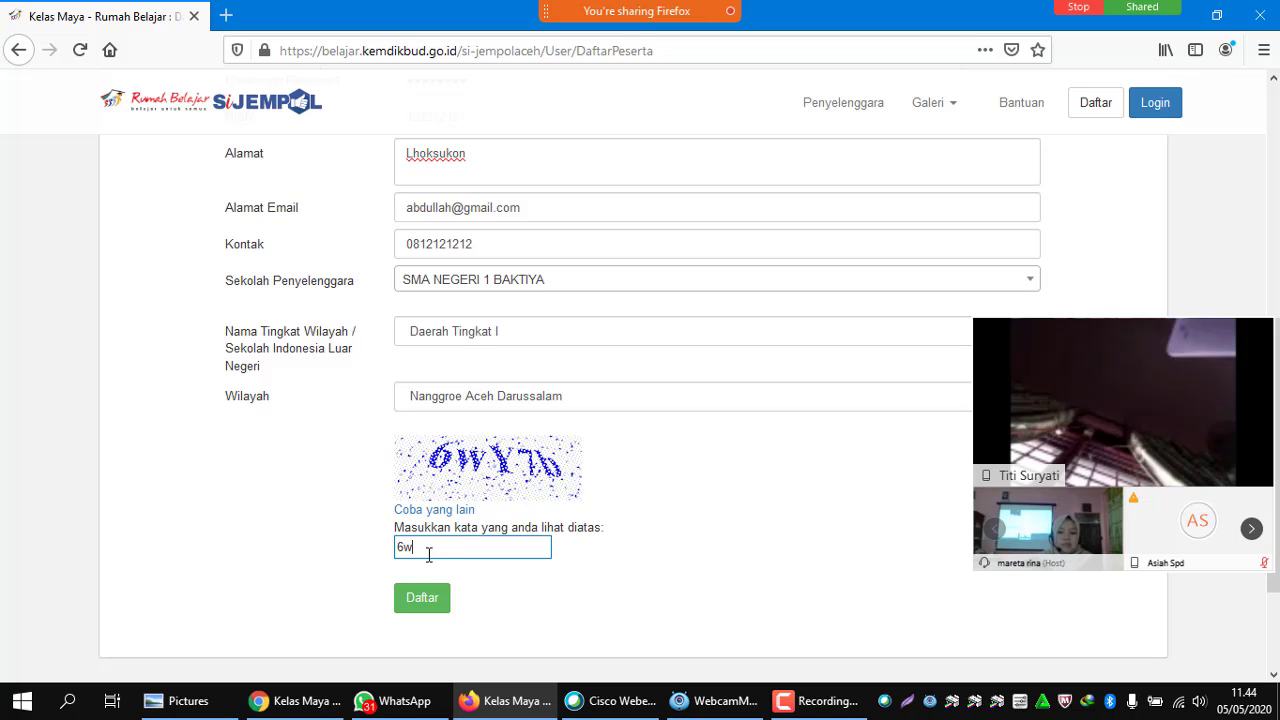
{"action": "type", "text": "Y7b"}
{"action": "scroll", "coordinate": [543, 357], "scroll_direction": "up", "scroll_amount": 5}
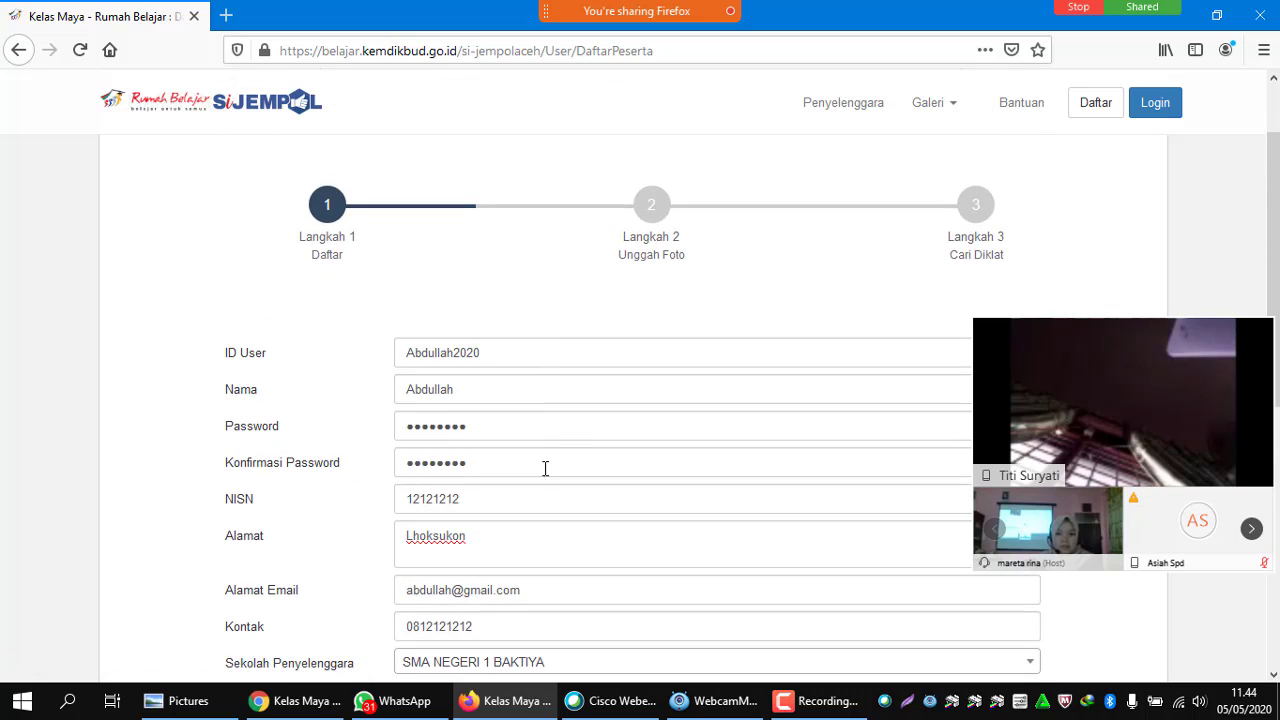
- Review the filled-in Daftar Peserta fields, from student number through school, region and captcha
{"action": "left_click", "coordinate": [525, 499]}
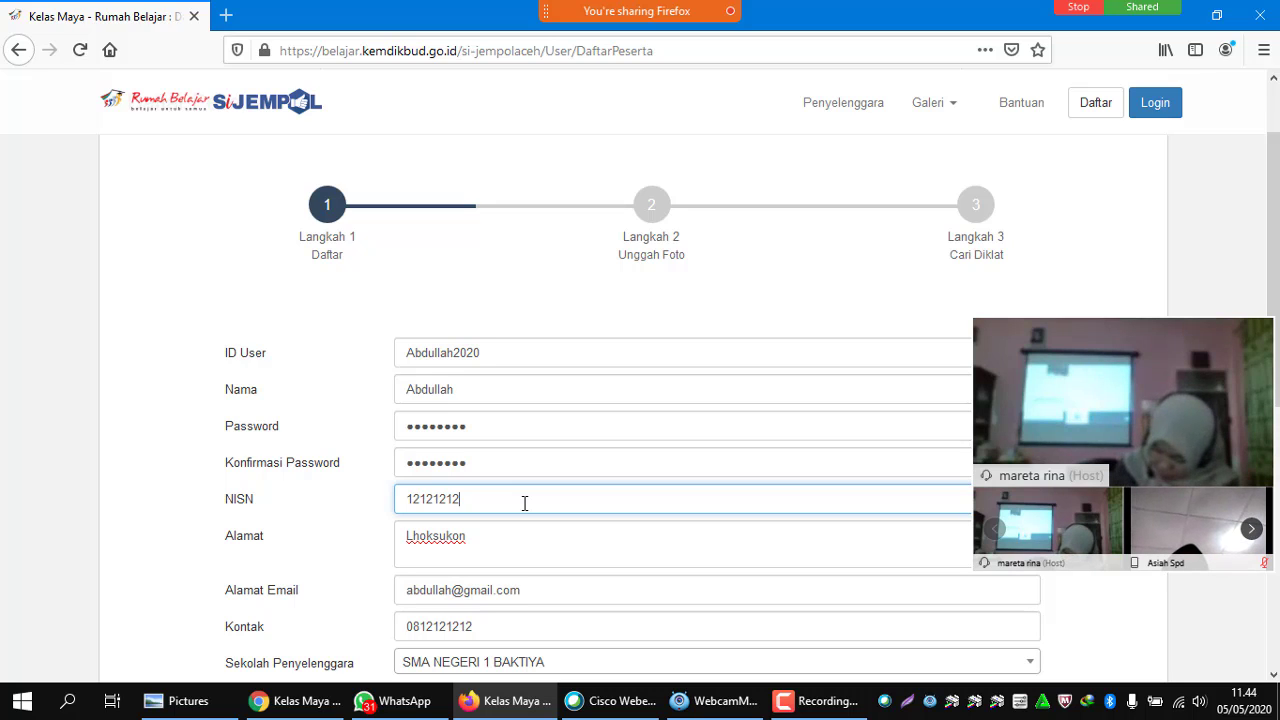
{"action": "scroll", "coordinate": [565, 502], "scroll_direction": "down", "scroll_amount": 2}
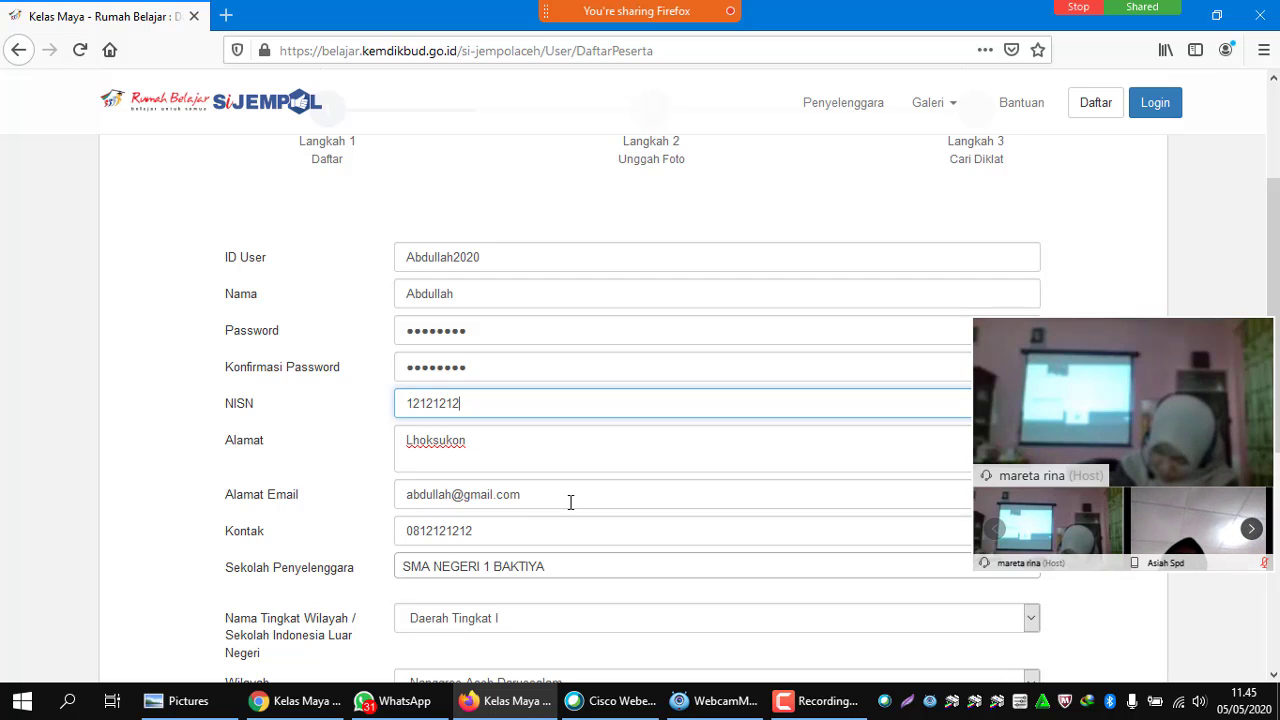
{"action": "scroll", "coordinate": [570, 502], "scroll_direction": "down", "scroll_amount": 4}
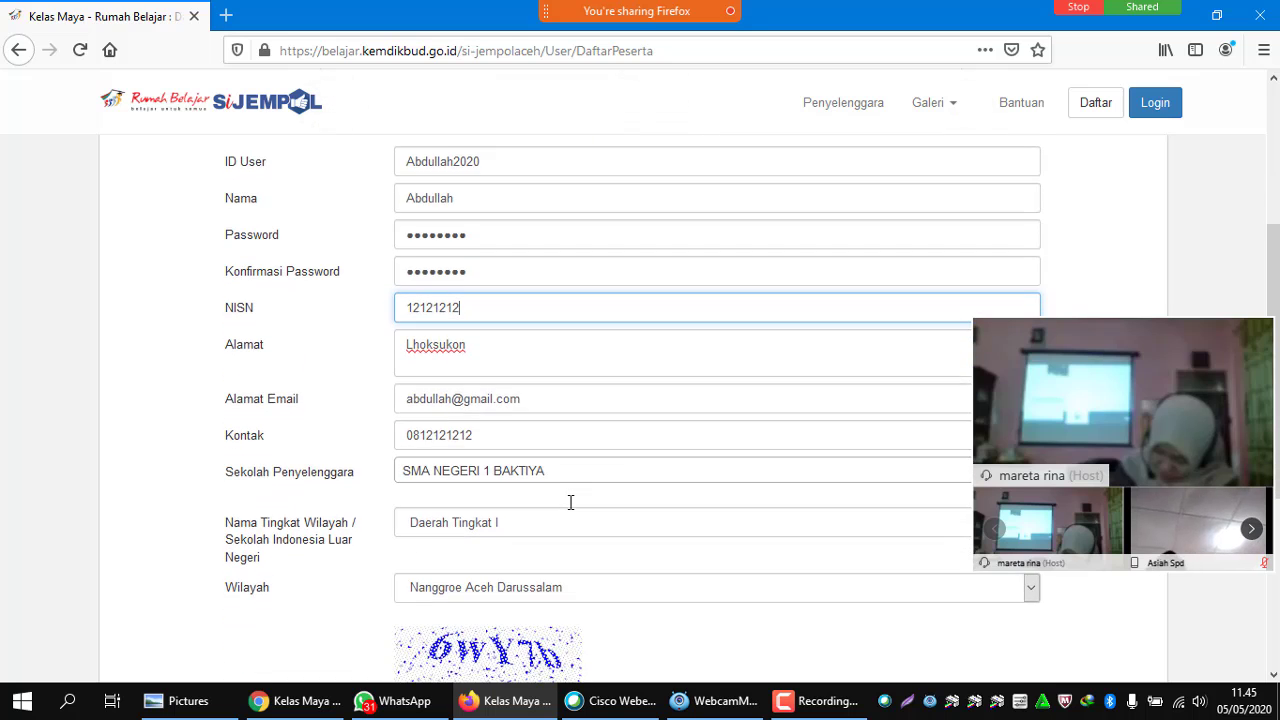
{"action": "scroll", "coordinate": [569, 502], "scroll_direction": "down", "scroll_amount": 2}
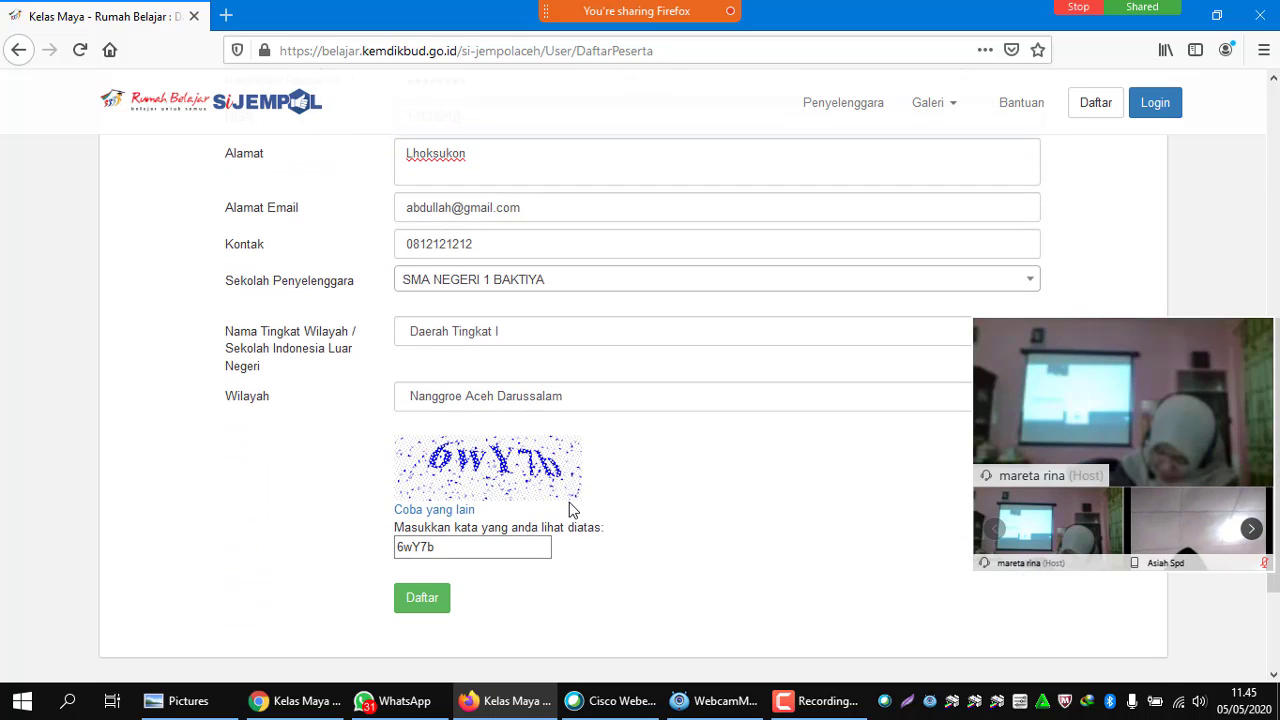
{"action": "scroll", "coordinate": [569, 502], "scroll_direction": "up", "scroll_amount": 4}
{"action": "scroll", "coordinate": [569, 502], "scroll_direction": "up", "scroll_amount": 5}
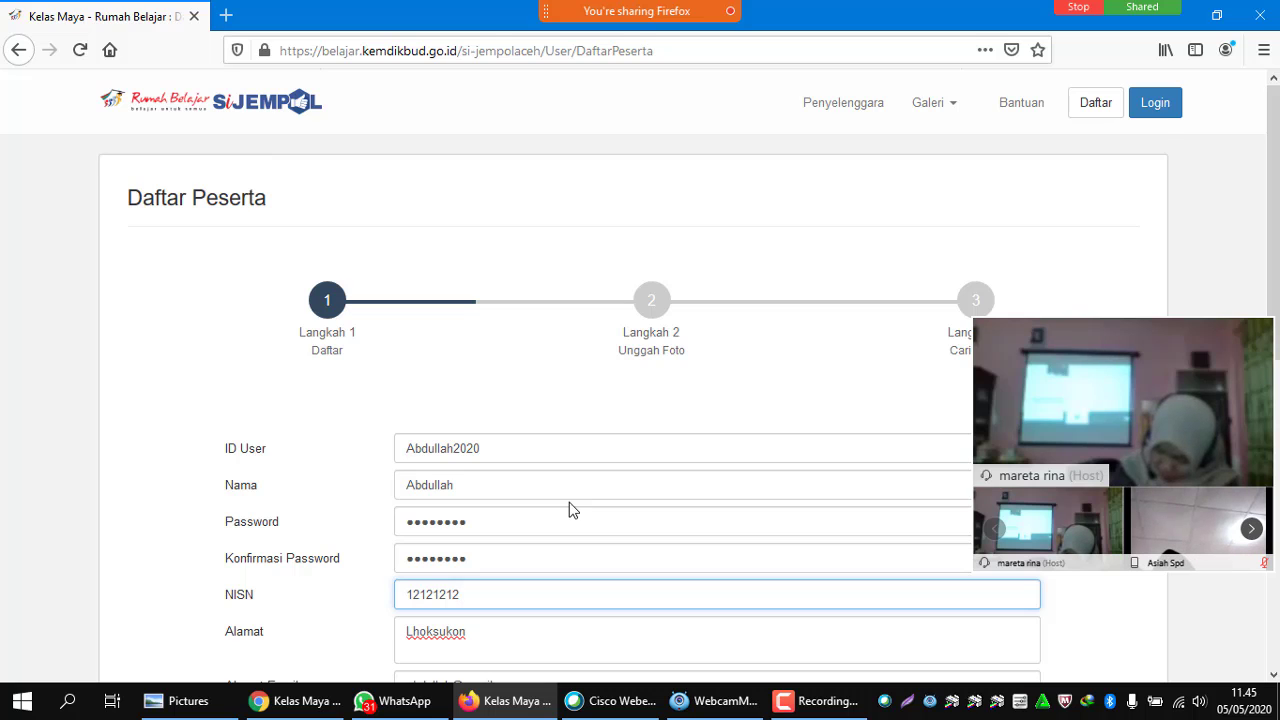
{"action": "scroll", "coordinate": [569, 510], "scroll_direction": "down", "scroll_amount": 2}
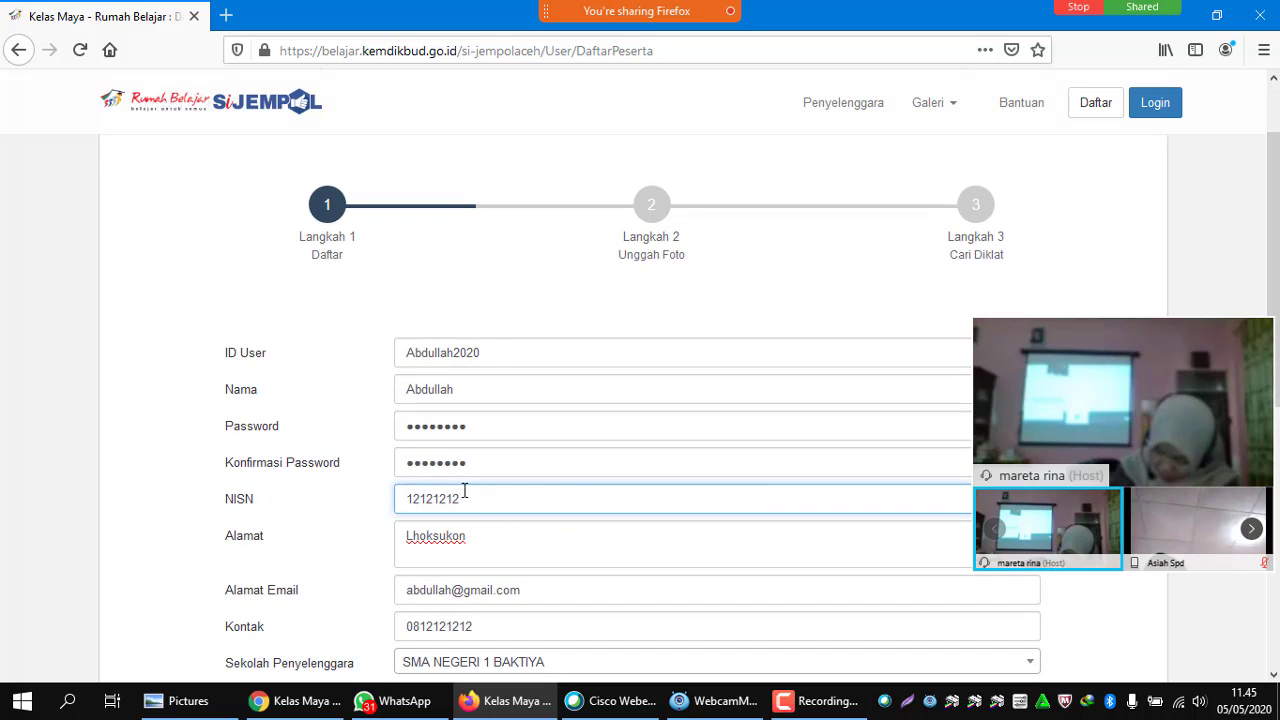
{"action": "scroll", "coordinate": [600, 451], "scroll_direction": "up", "scroll_amount": 2}
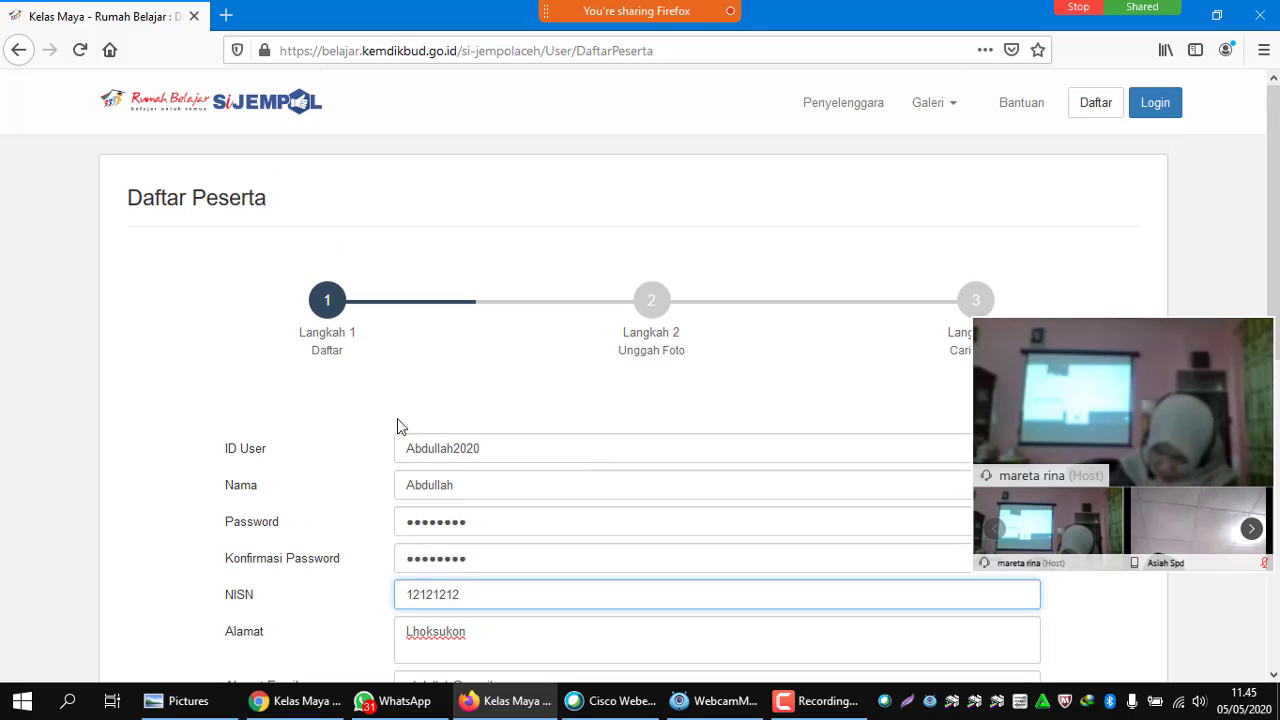
{"action": "scroll", "coordinate": [517, 508], "scroll_direction": "down", "scroll_amount": 13}
{"action": "scroll", "coordinate": [457, 497], "scroll_direction": "up", "scroll_amount": 2}
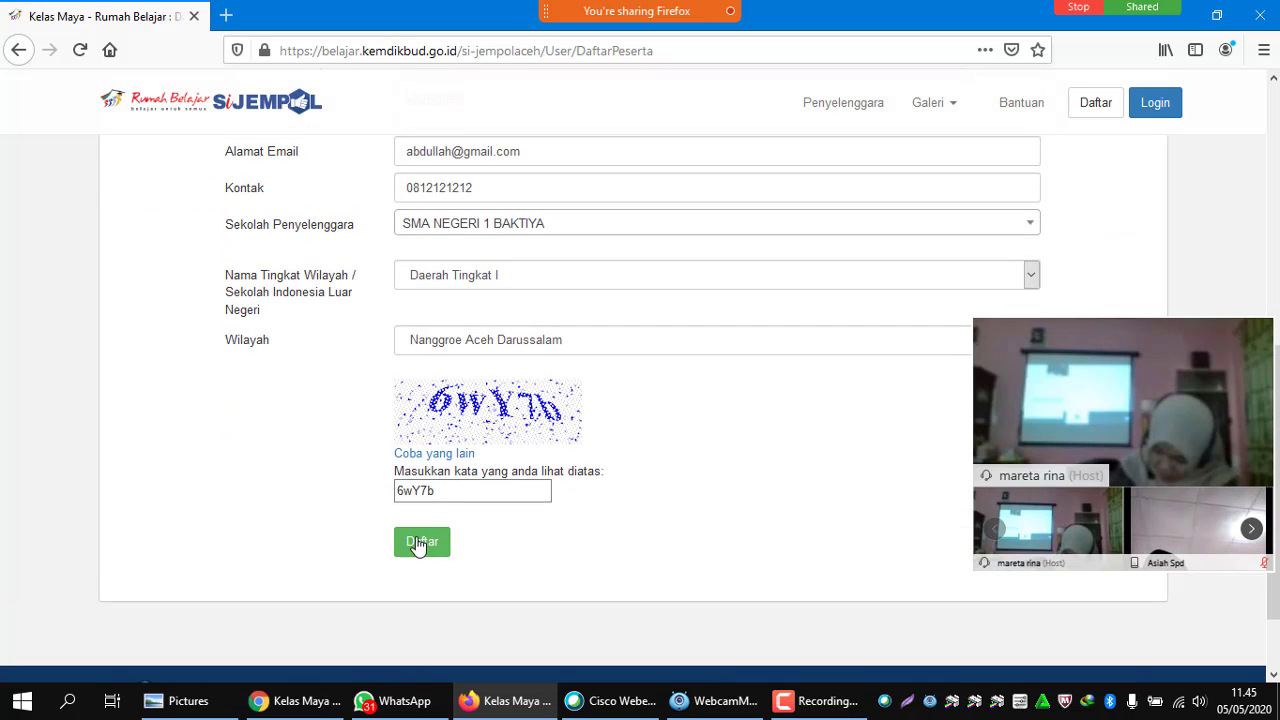
{"action": "scroll", "coordinate": [426, 297], "scroll_direction": "up", "scroll_amount": 8}
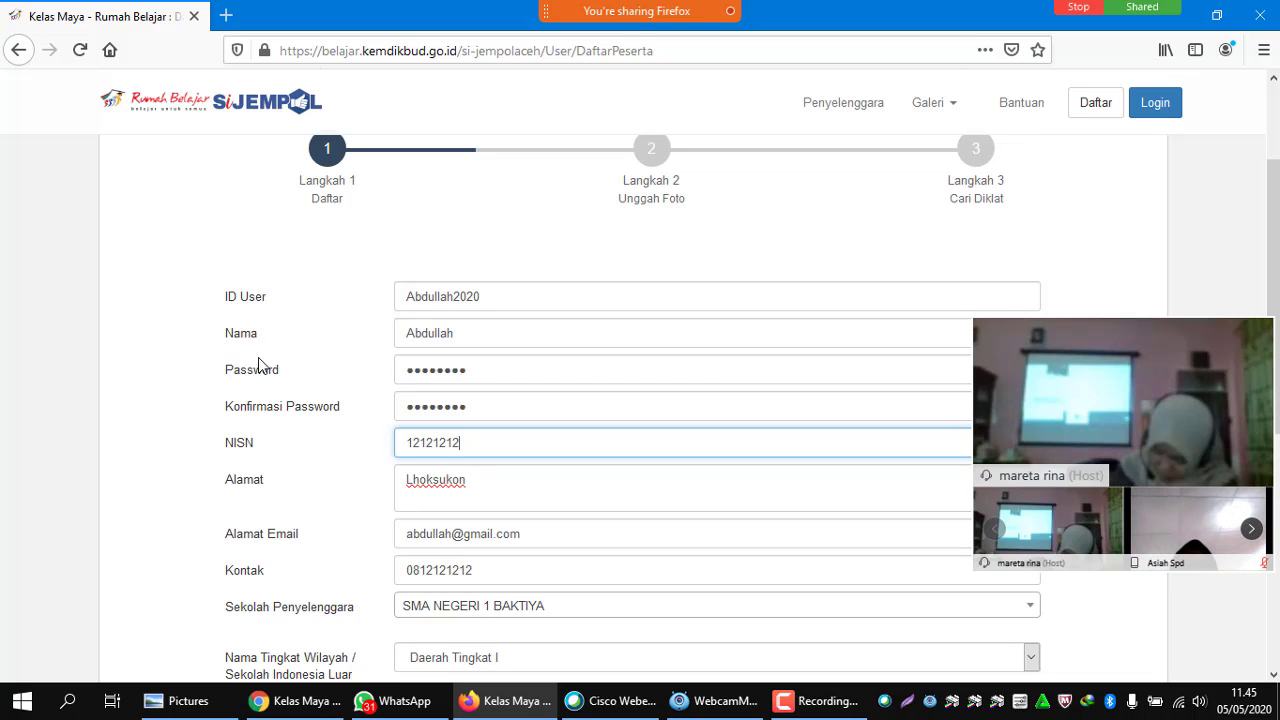
{"action": "scroll", "coordinate": [448, 484], "scroll_direction": "down", "scroll_amount": 4}
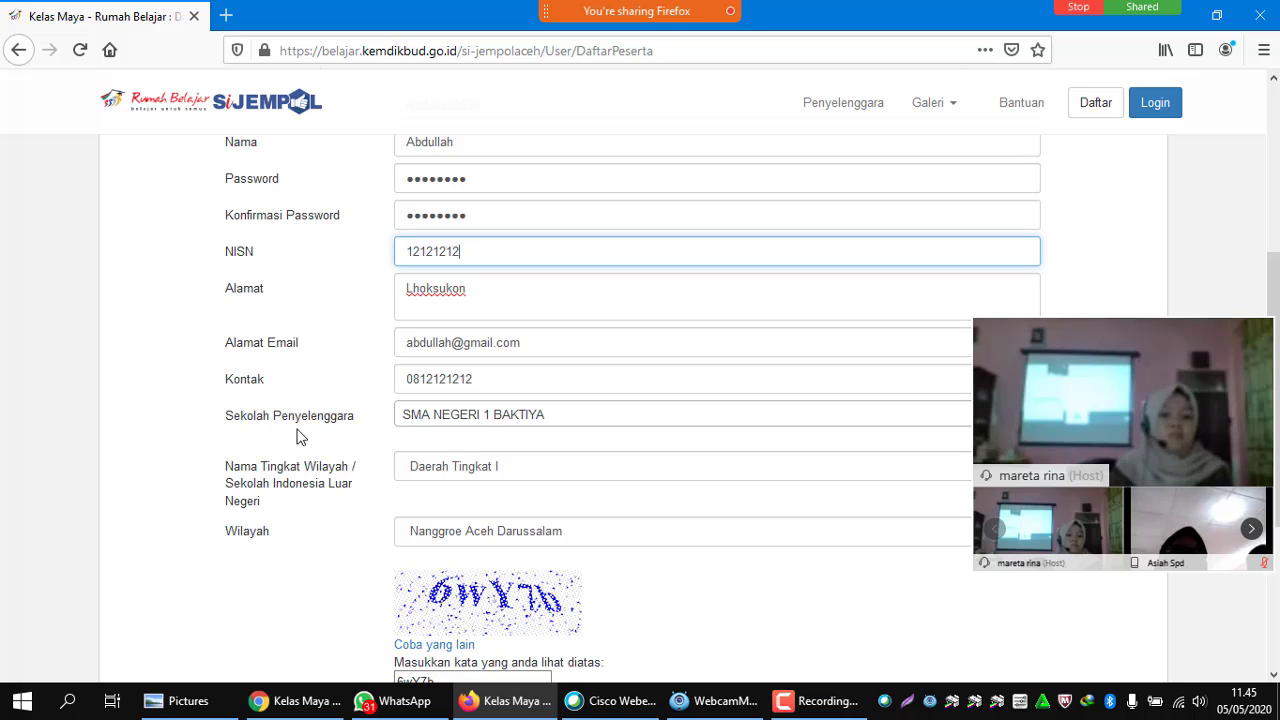
{"action": "scroll", "coordinate": [620, 532], "scroll_direction": "down", "scroll_amount": 4}
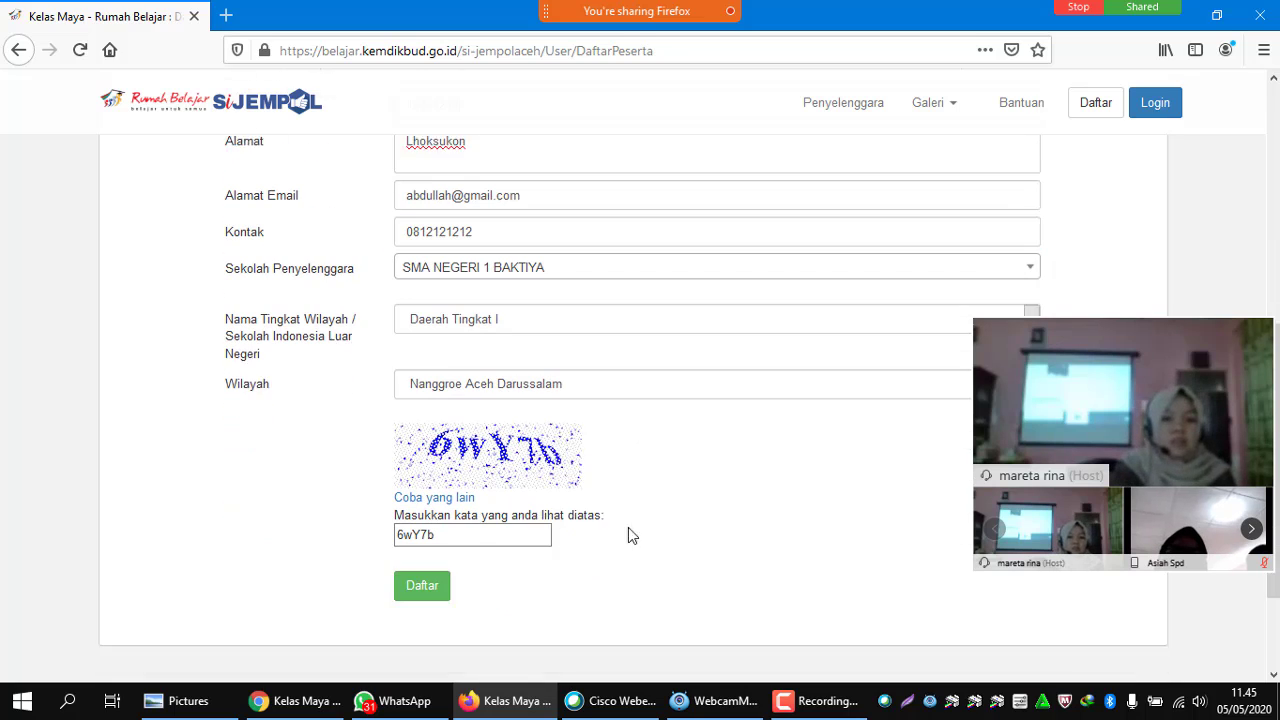
- Submit the registration, decline Firefox's save-login offer, save the profile with Simpan, and open Cari Kelas
{"action": "left_click", "coordinate": [425, 543]}
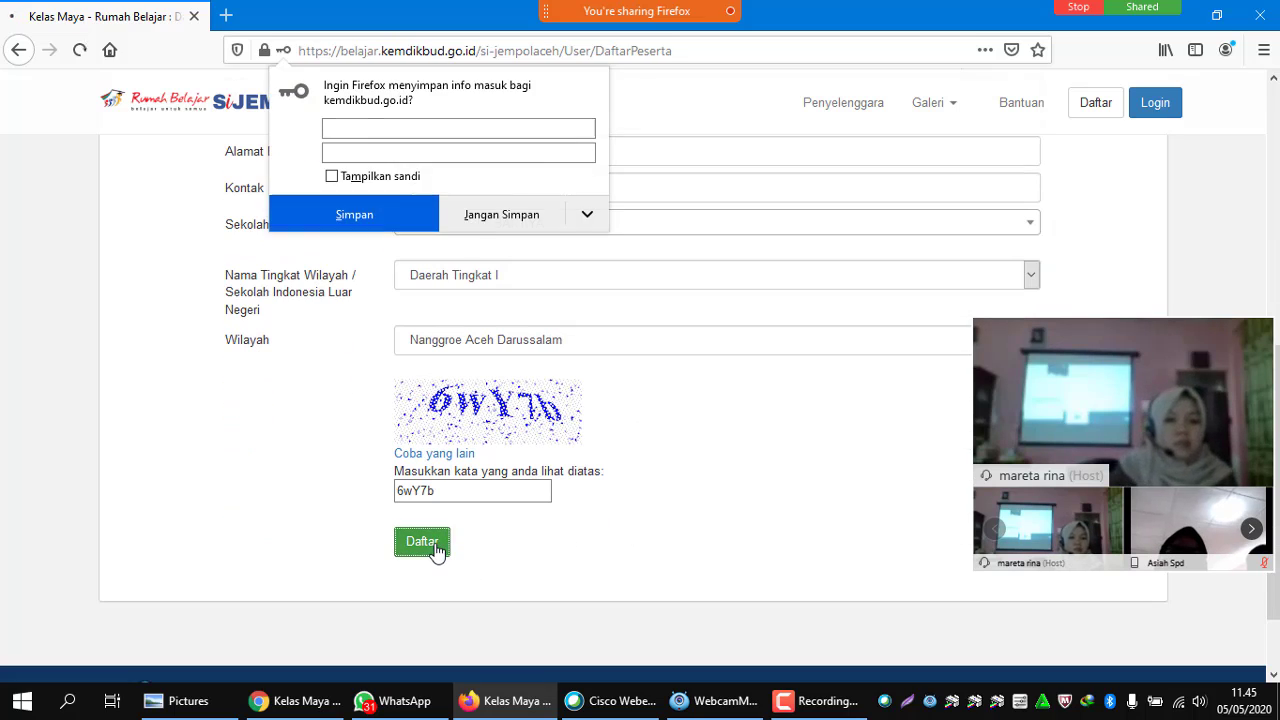
{"action": "left_click", "coordinate": [472, 210]}
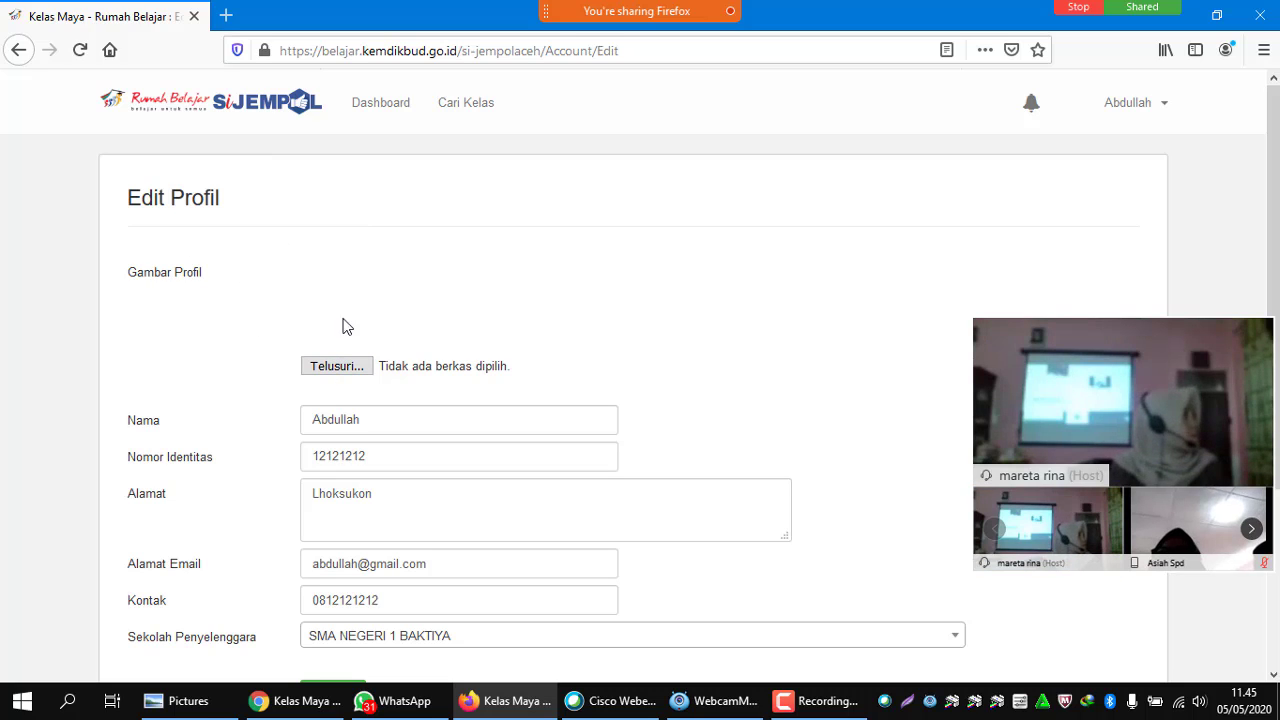
{"action": "scroll", "coordinate": [360, 309], "scroll_direction": "down", "scroll_amount": 1}
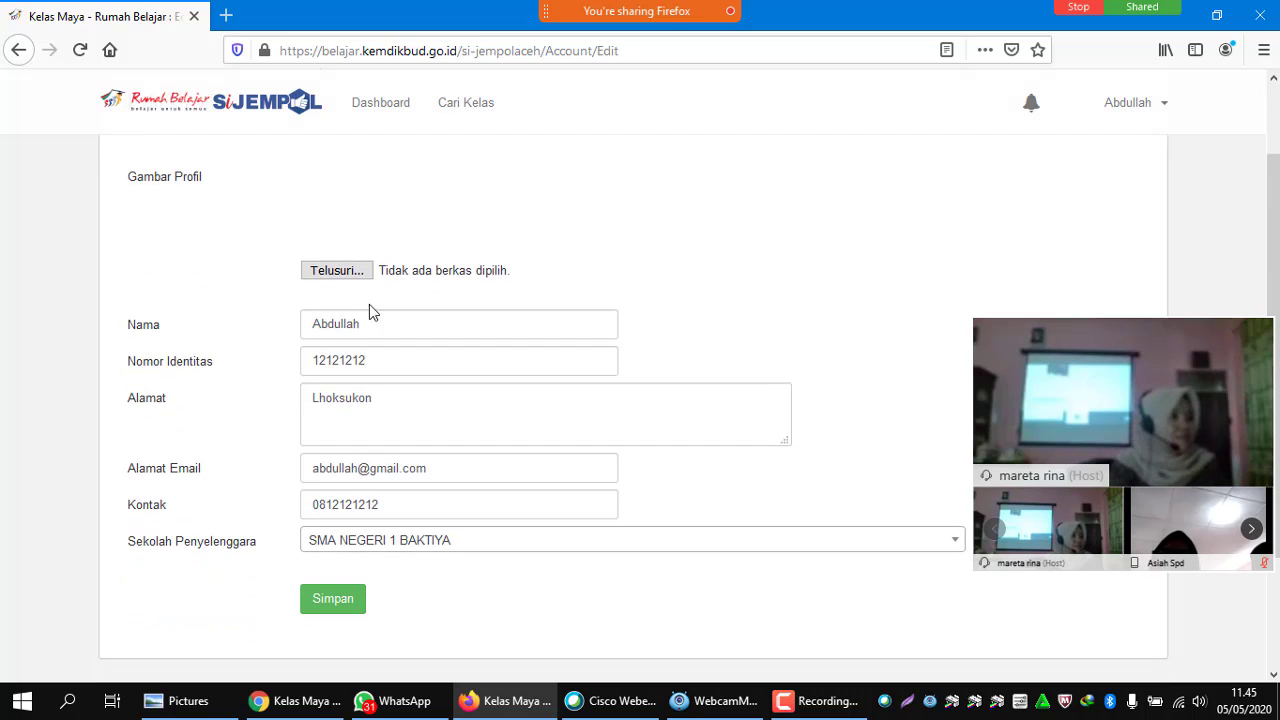
{"action": "scroll", "coordinate": [437, 320], "scroll_direction": "down", "scroll_amount": 2}
{"action": "left_click", "coordinate": [327, 465]}
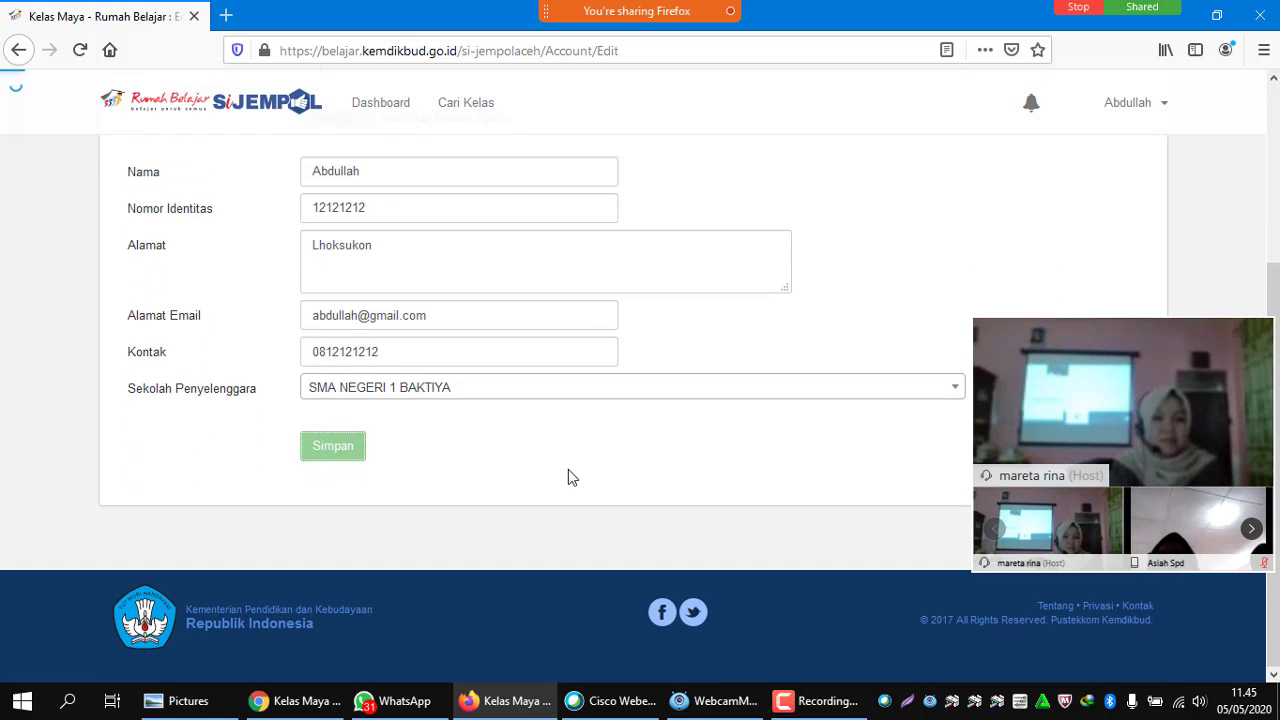
{"action": "scroll", "coordinate": [243, 300], "scroll_direction": "up", "scroll_amount": 2}
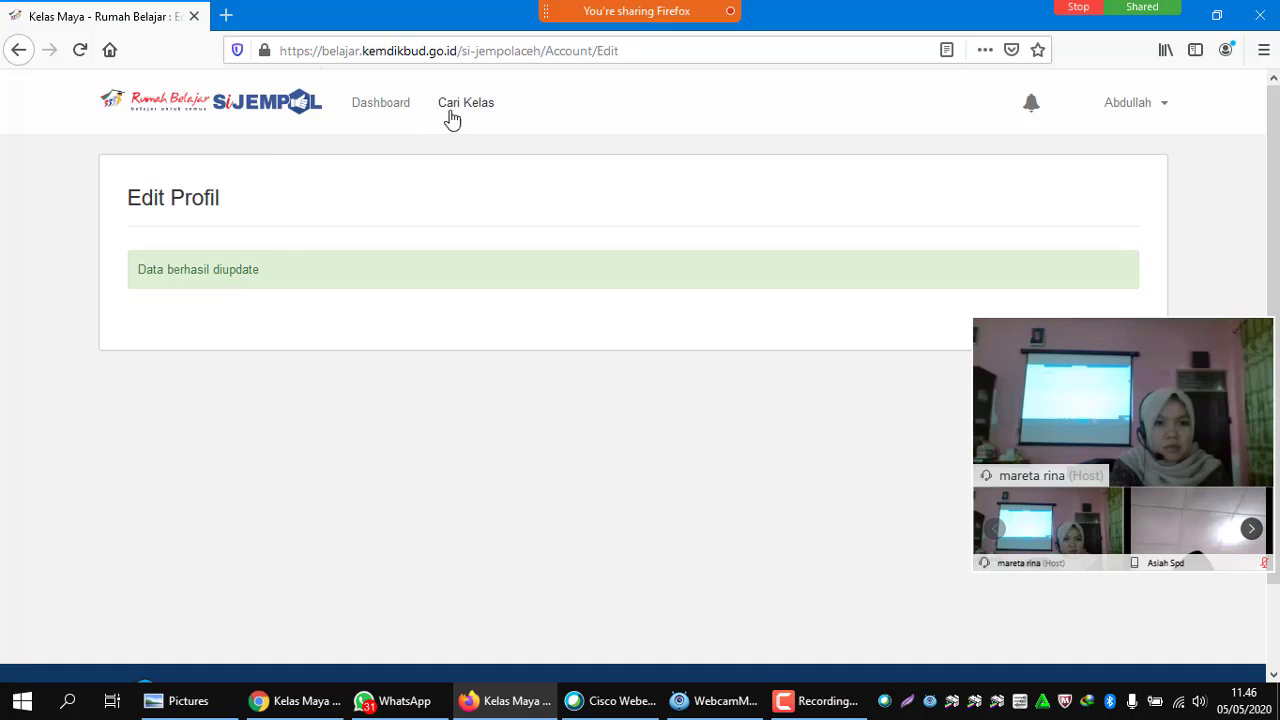
{"action": "left_click", "coordinate": [463, 119]}
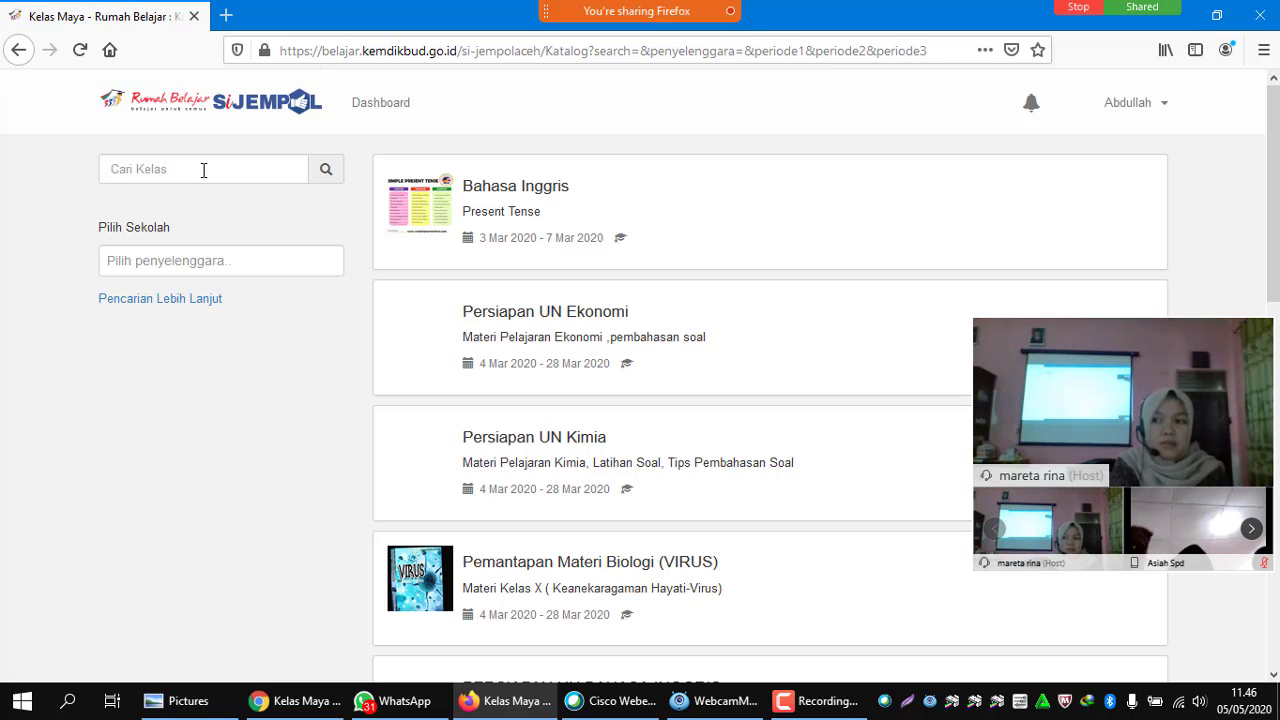
- Search the catalogue for 'vektor' and scroll the results down to Vektor X IPA QU
{"action": "left_click", "coordinate": [203, 170]}
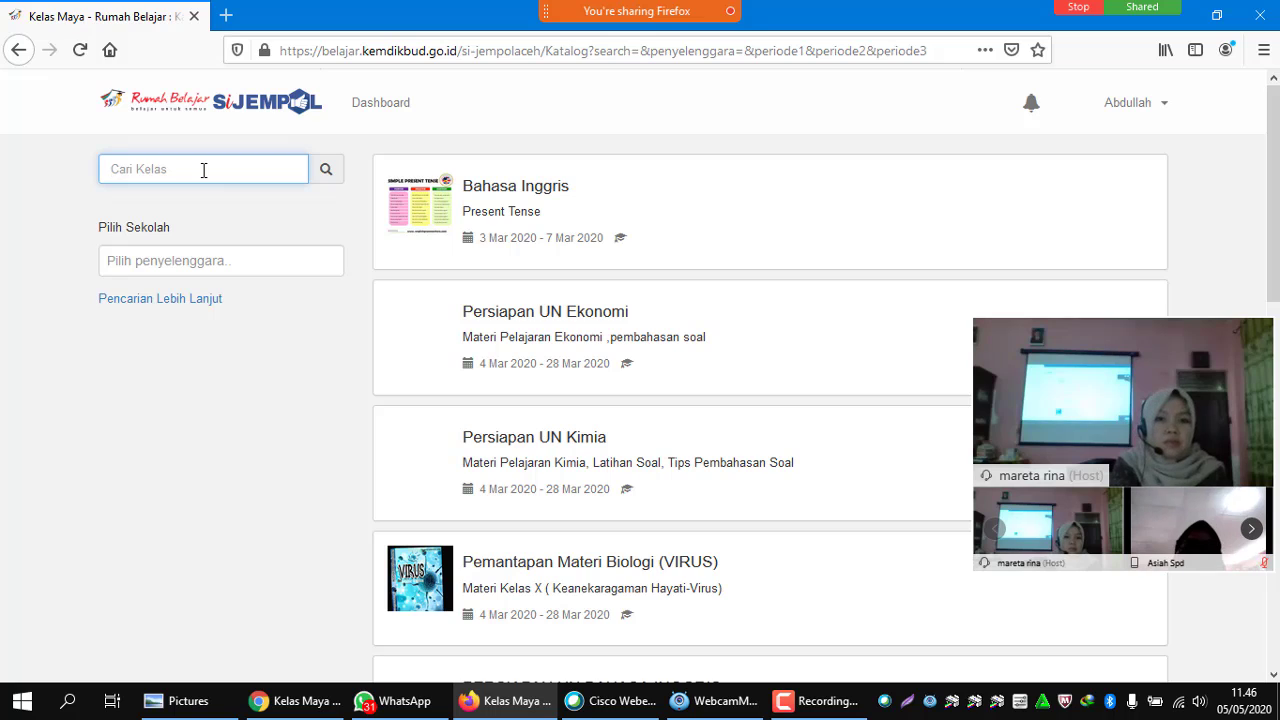
{"action": "type", "text": "vekt"}
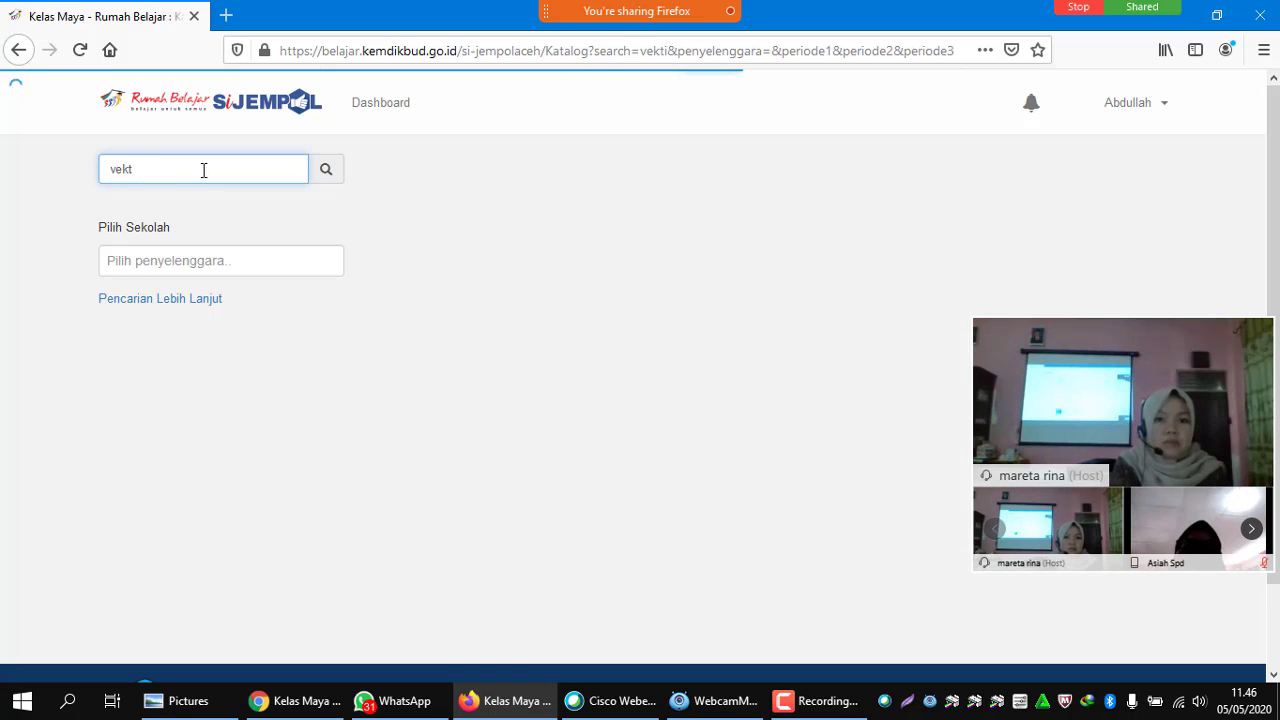
{"action": "type", "text": "or"}
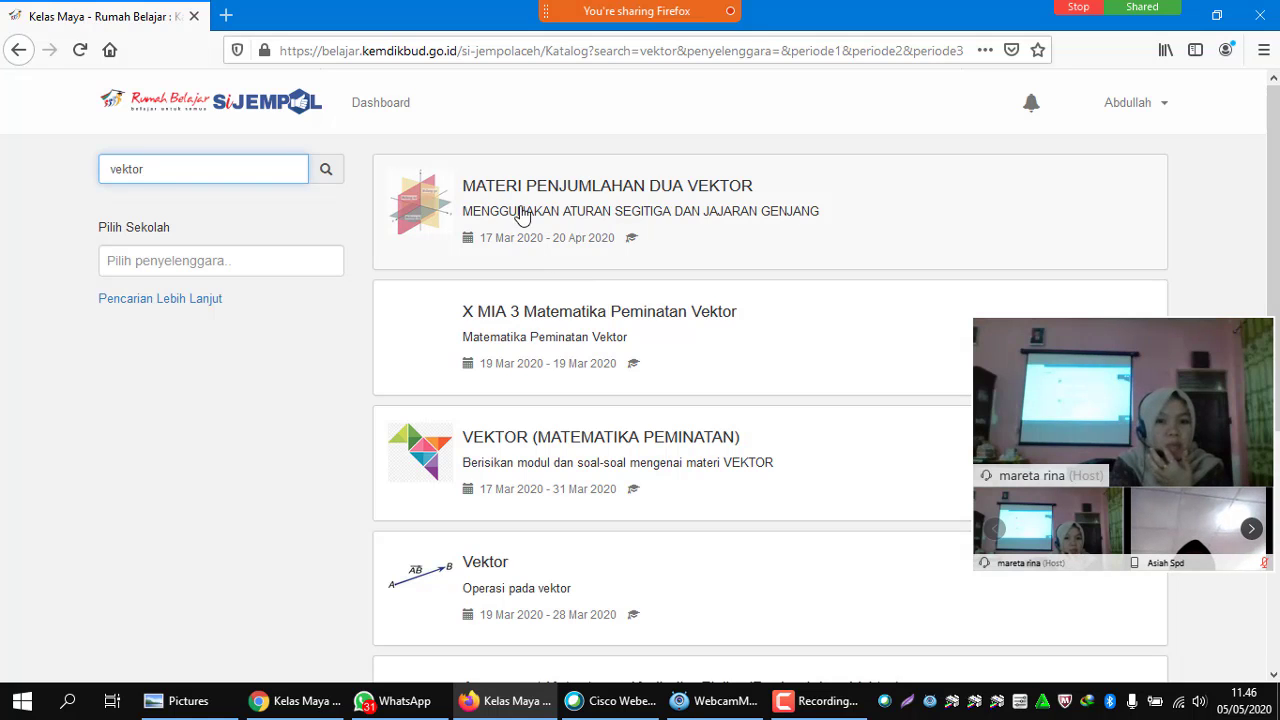
{"action": "scroll", "coordinate": [596, 477], "scroll_direction": "down", "scroll_amount": 1}
{"action": "scroll", "coordinate": [596, 477], "scroll_direction": "down", "scroll_amount": 3}
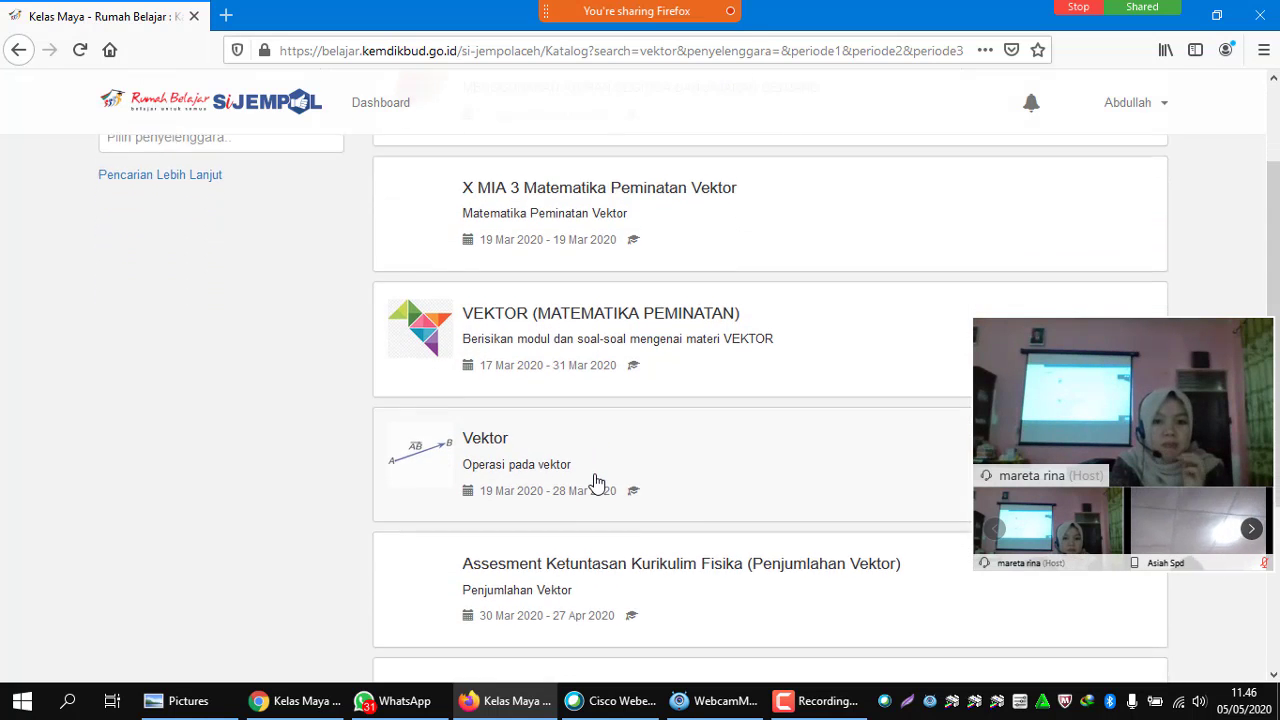
{"action": "scroll", "coordinate": [591, 451], "scroll_direction": "up", "scroll_amount": 4}
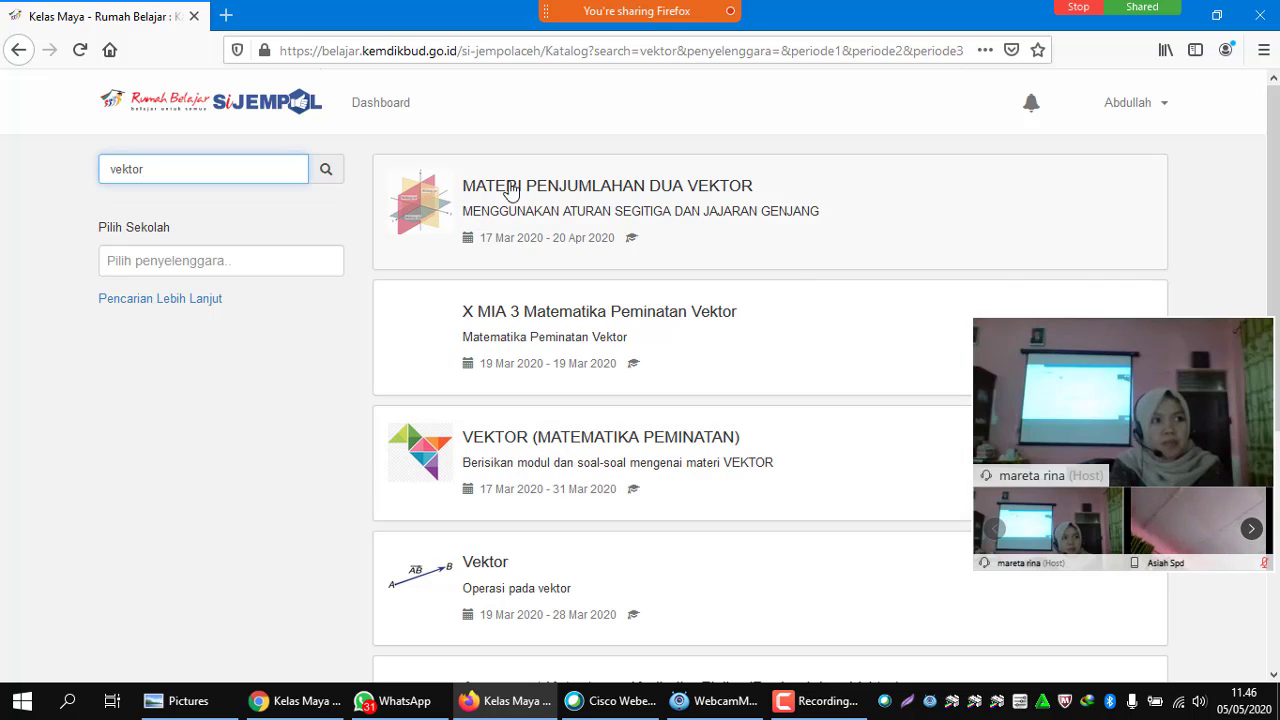
{"action": "scroll", "coordinate": [603, 369], "scroll_direction": "down", "scroll_amount": 2}
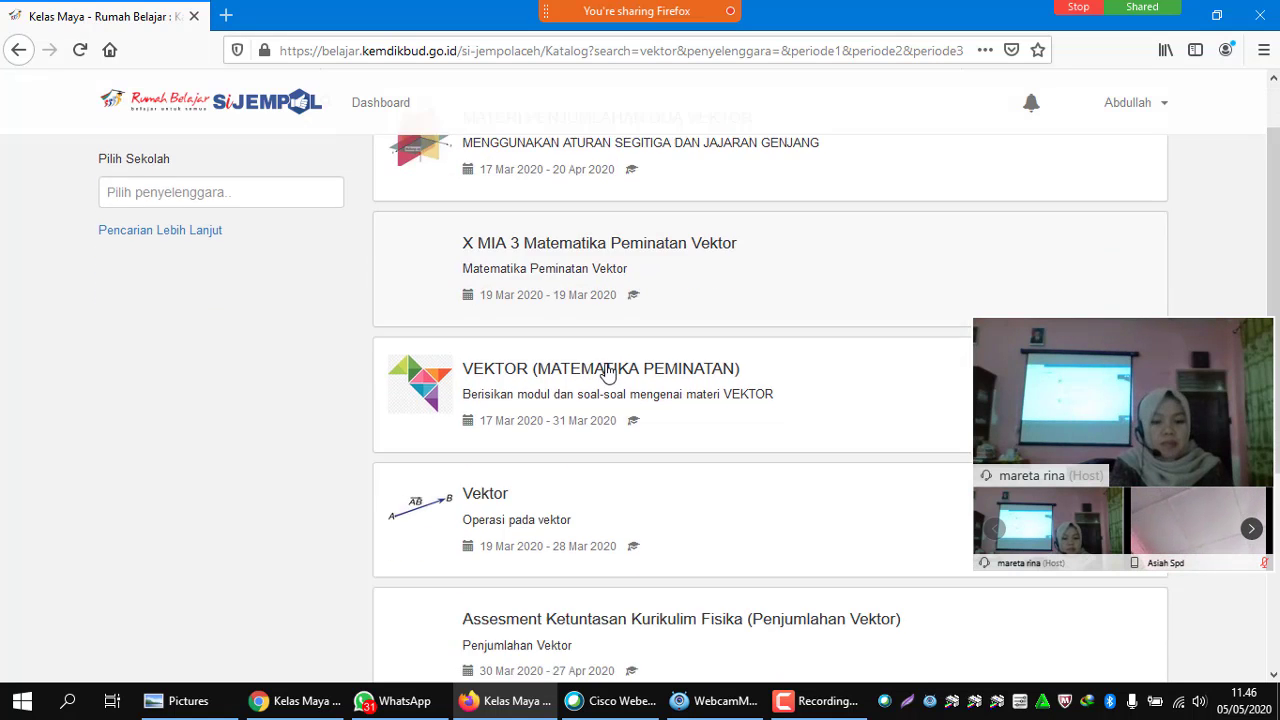
{"action": "scroll", "coordinate": [603, 369], "scroll_direction": "up", "scroll_amount": 3}
{"action": "scroll", "coordinate": [683, 406], "scroll_direction": "down", "scroll_amount": 5}
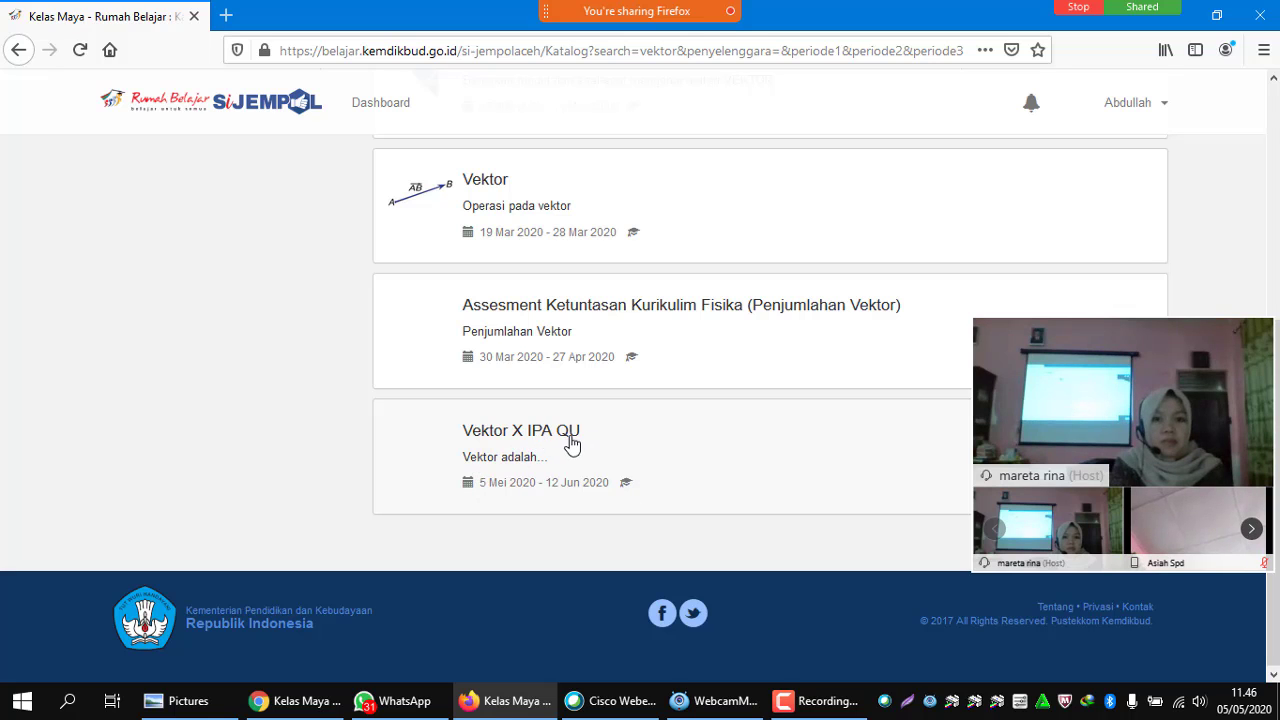
{"action": "scroll", "coordinate": [611, 443], "scroll_direction": "up", "scroll_amount": 1}
{"action": "scroll", "coordinate": [611, 443], "scroll_direction": "down", "scroll_amount": 2}
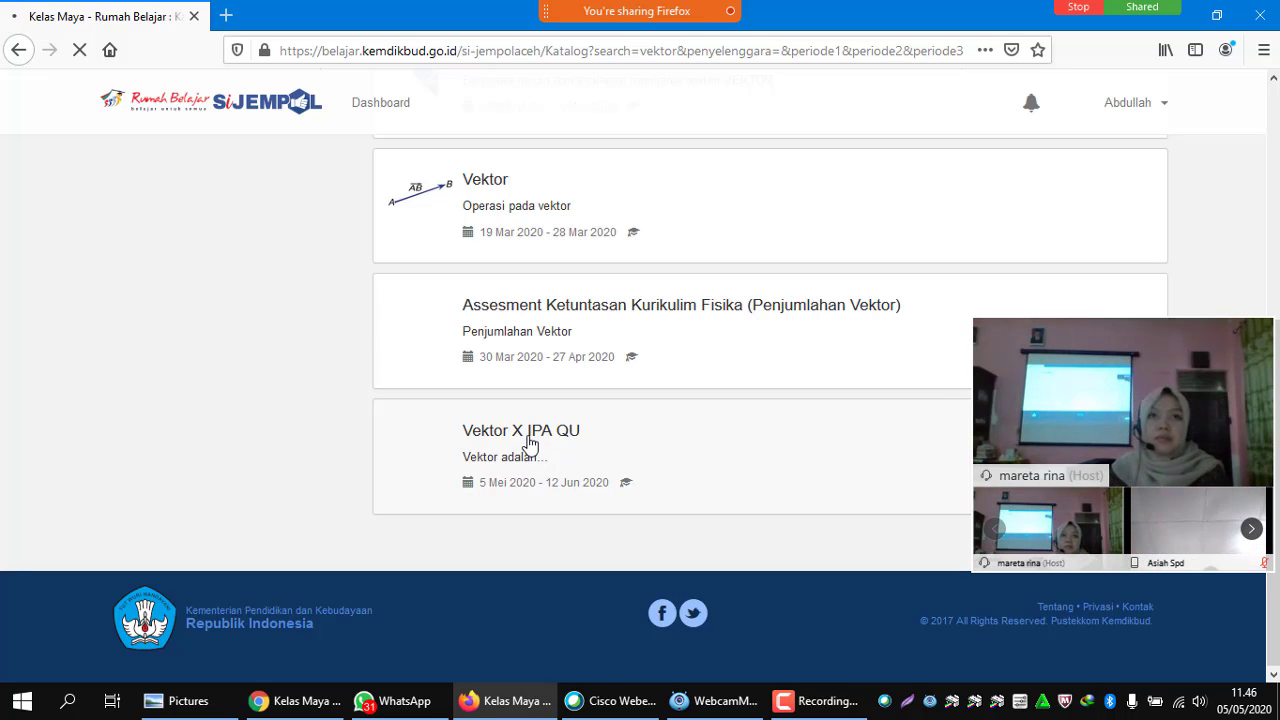
- Open the Vektor X IPA QU preview and place the cursor in its empty Kata Kunci field
{"action": "left_click", "coordinate": [530, 440]}
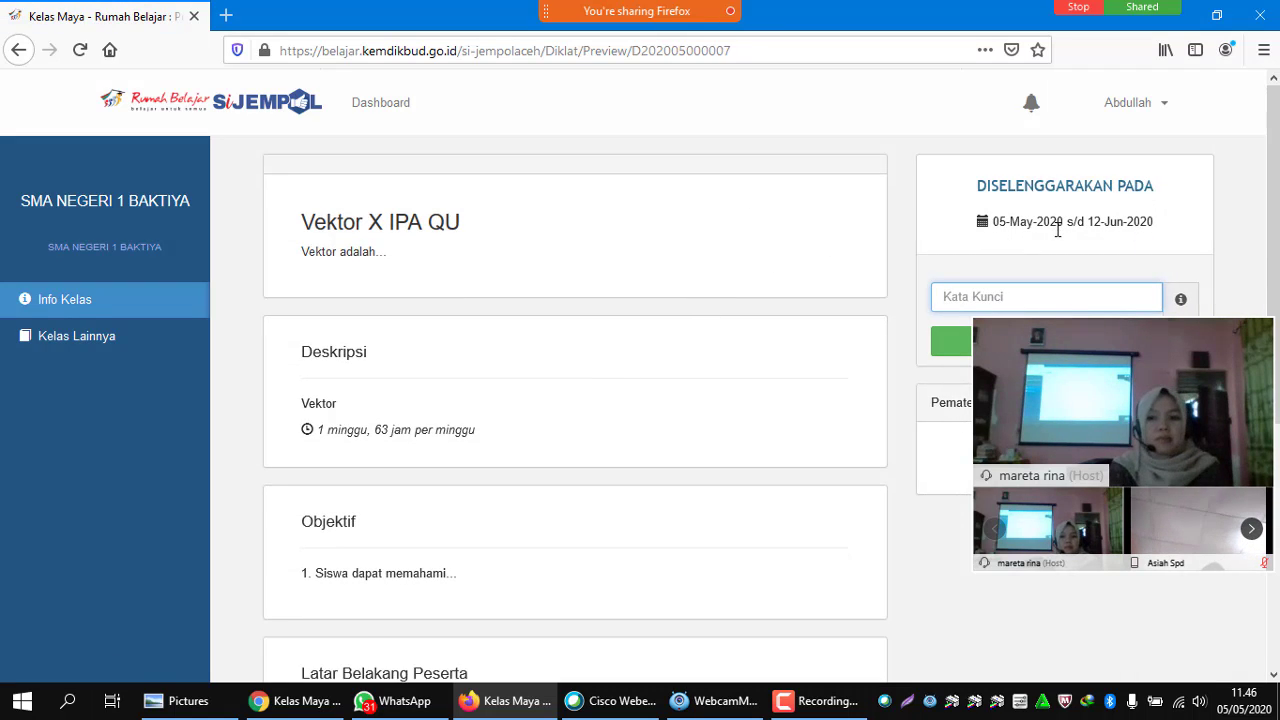
{"action": "scroll", "coordinate": [1057, 230], "scroll_direction": "down", "scroll_amount": 2}
{"action": "scroll", "coordinate": [1066, 220], "scroll_direction": "down", "scroll_amount": 2}
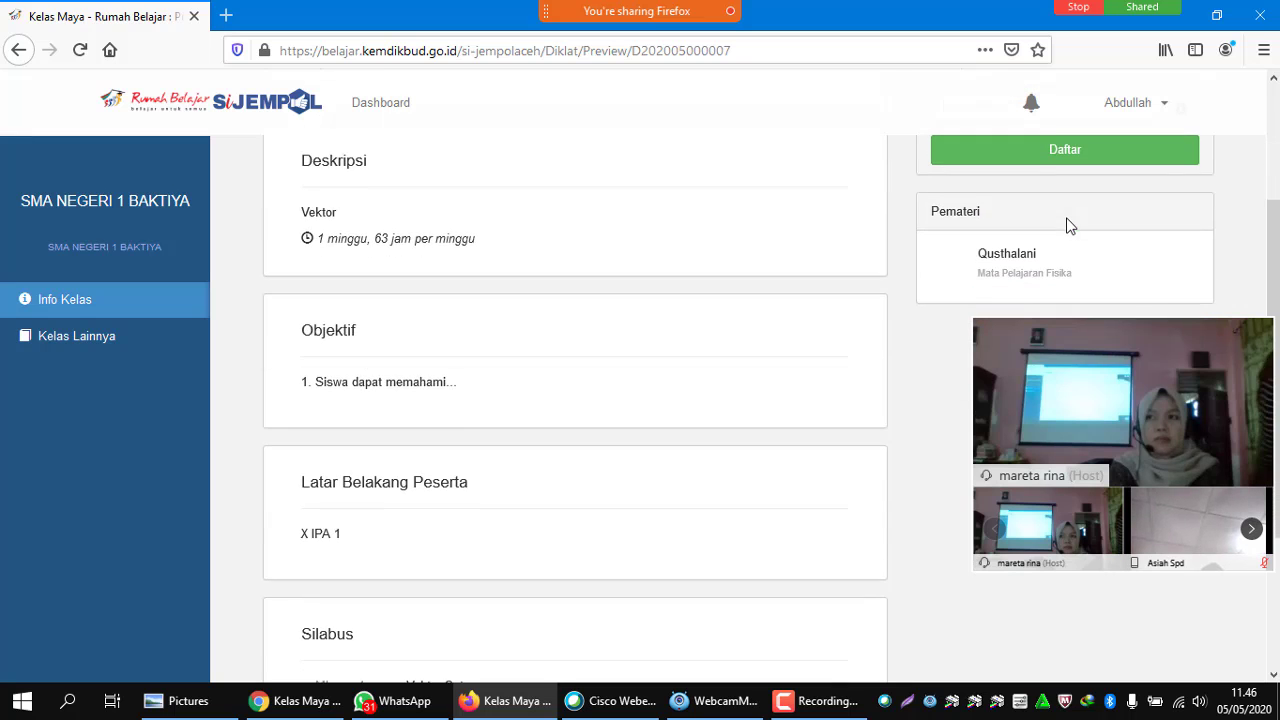
{"action": "scroll", "coordinate": [1040, 218], "scroll_direction": "down", "scroll_amount": 2}
{"action": "scroll", "coordinate": [995, 220], "scroll_direction": "up", "scroll_amount": 2}
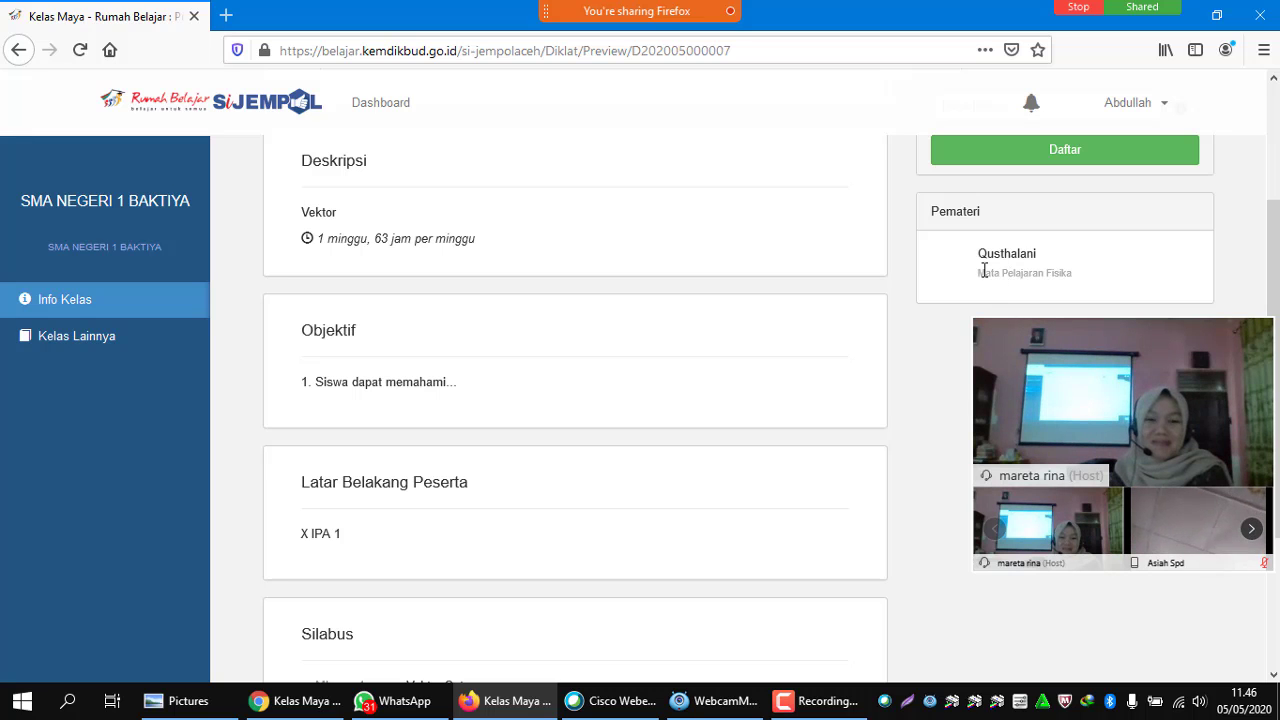
{"action": "scroll", "coordinate": [1073, 210], "scroll_direction": "up", "scroll_amount": 5}
{"action": "scroll", "coordinate": [1073, 206], "scroll_direction": "down", "scroll_amount": 3}
{"action": "left_click", "coordinate": [1073, 206]}
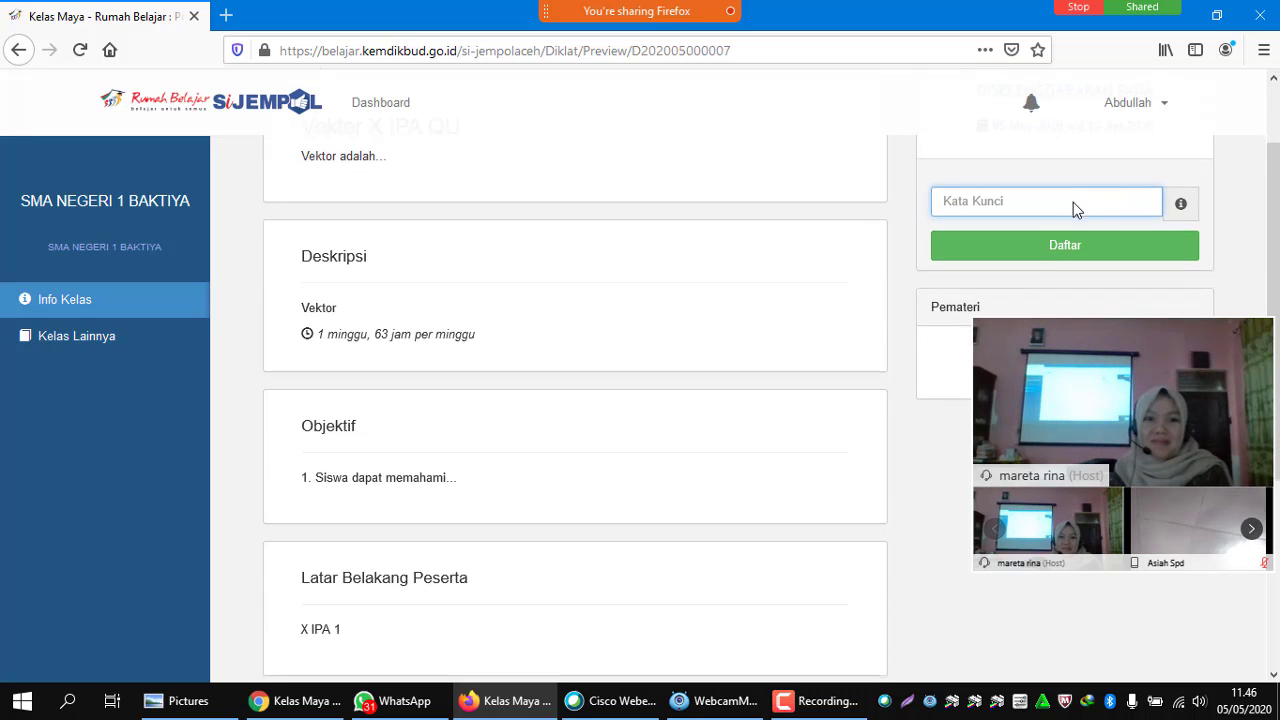
{"action": "left_click", "coordinate": [1014, 205]}
{"action": "left_click", "coordinate": [1000, 204]}
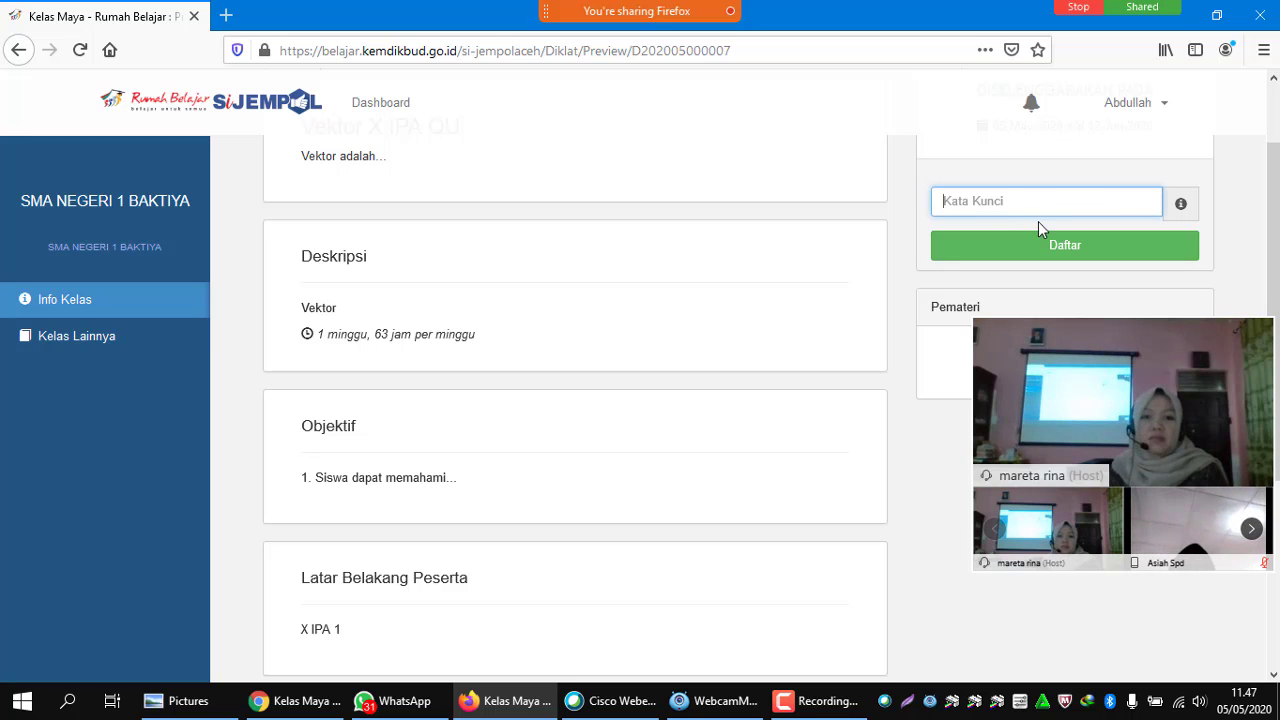
{"action": "scroll", "coordinate": [749, 337], "scroll_direction": "up", "scroll_amount": 5}
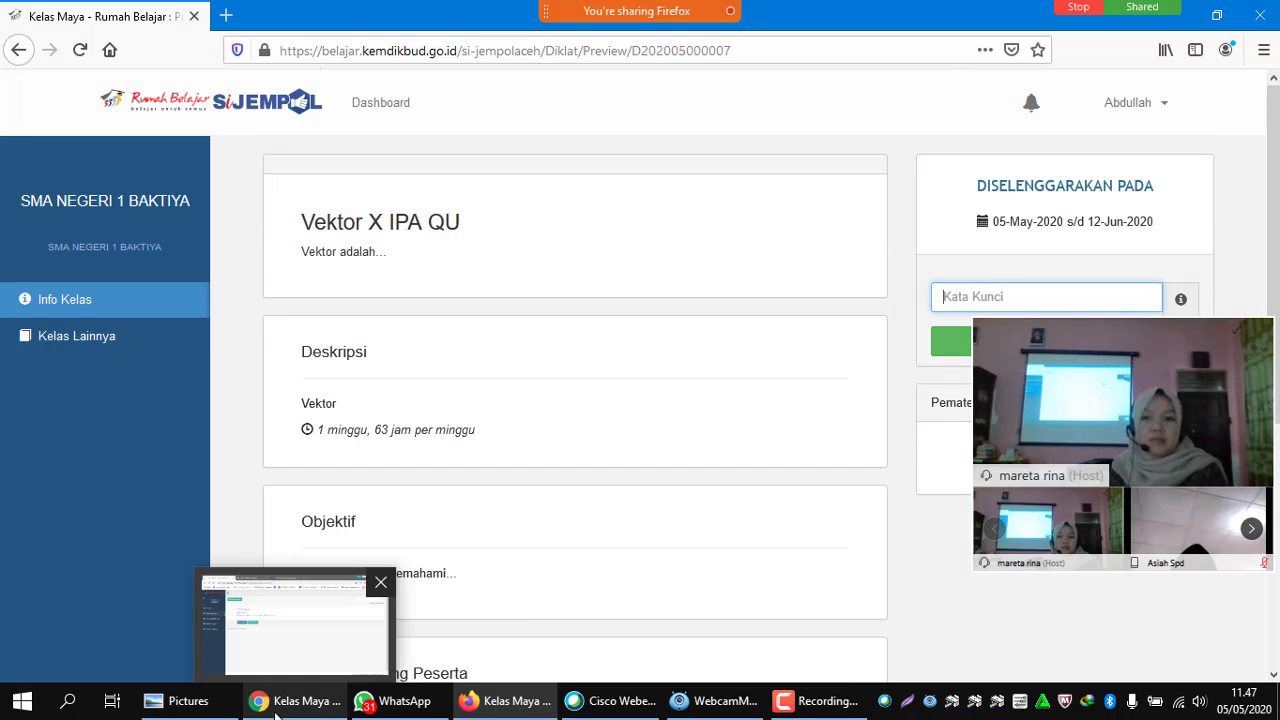
- Check the class detail in the teacher's window, then return to the student's Vektor X IPA QU preview
{"action": "left_click", "coordinate": [295, 700]}
{"action": "left_click", "coordinate": [278, 322]}
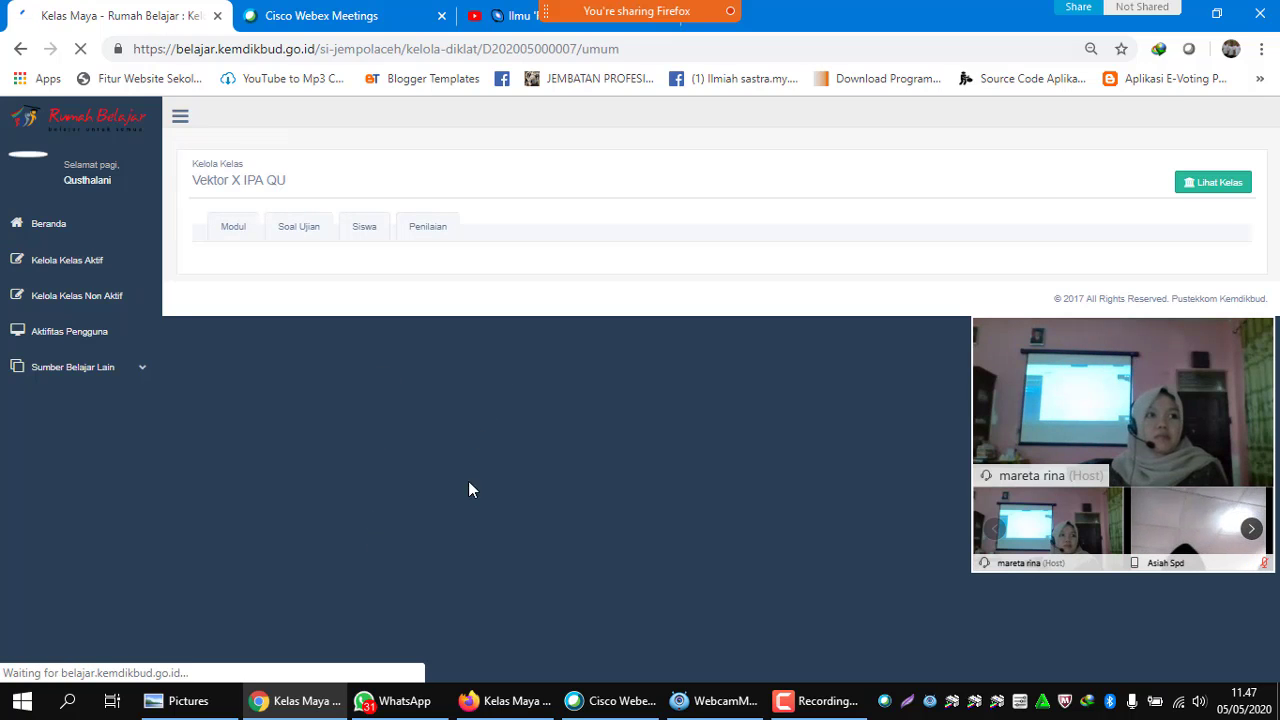
{"action": "scroll", "coordinate": [550, 500], "scroll_direction": "down", "scroll_amount": 3}
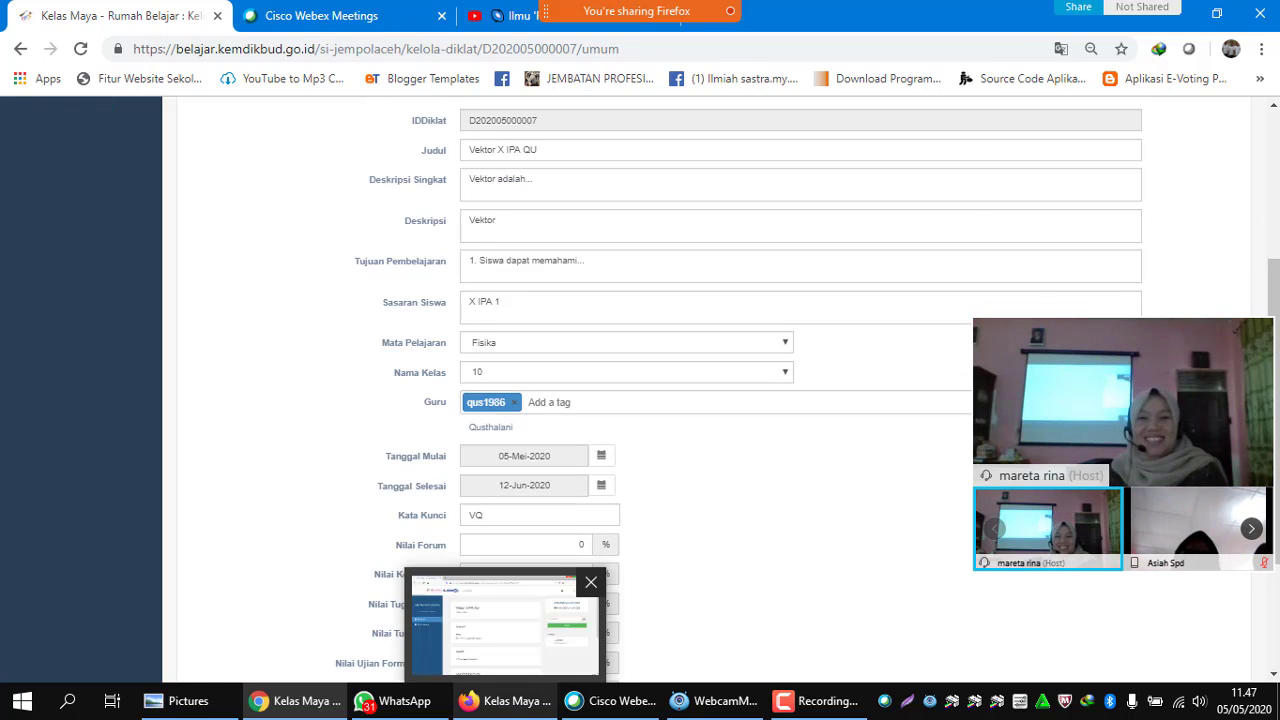
{"action": "left_click", "coordinate": [512, 705]}
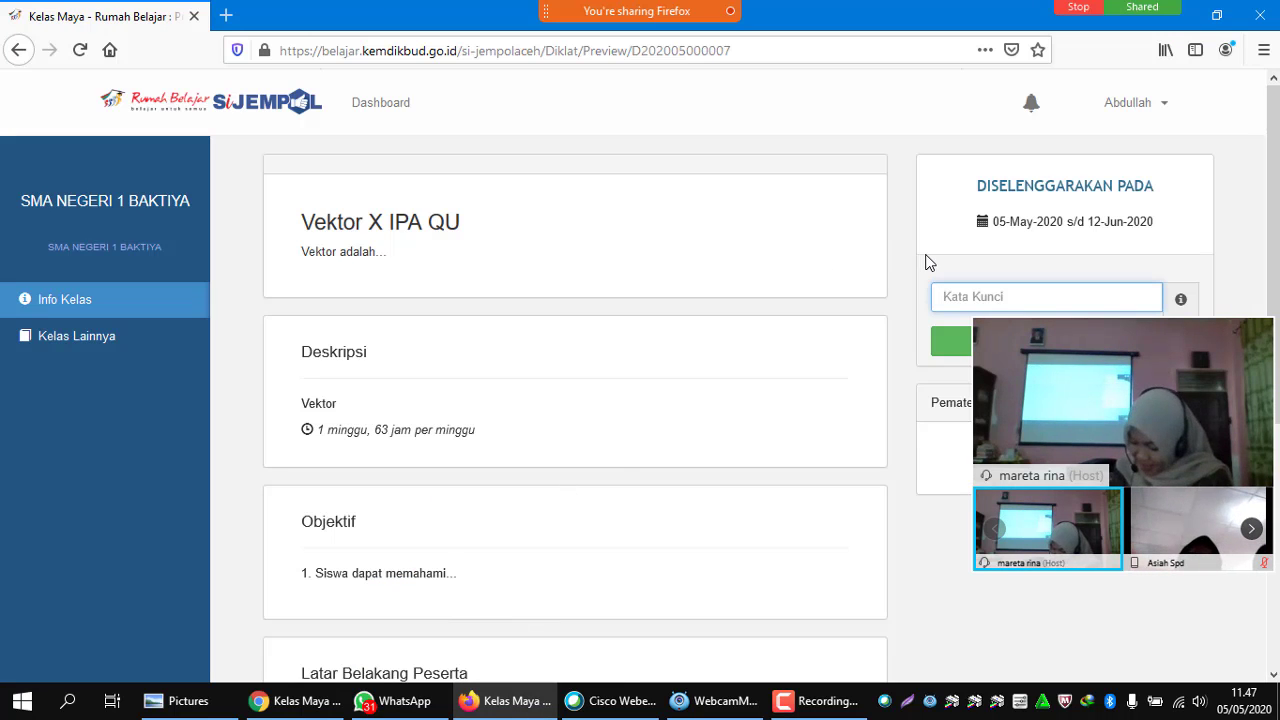
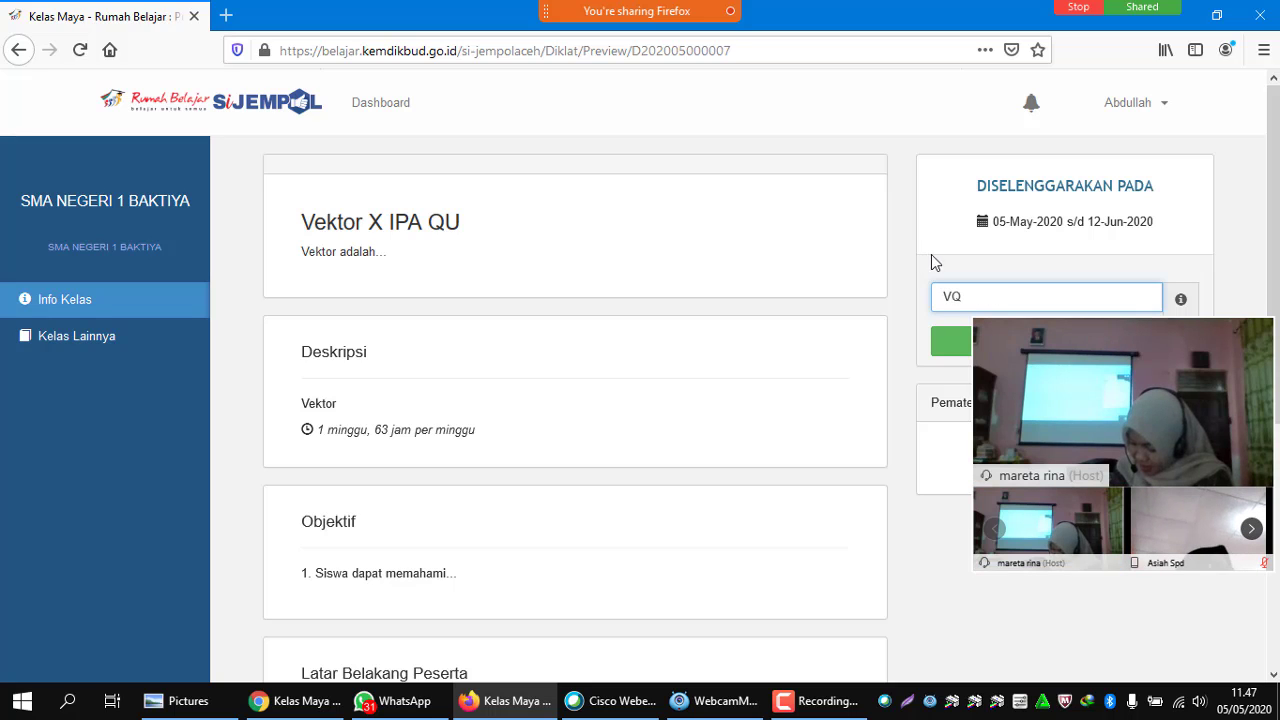
- Enter the class enrolment key and join Vektor X IPA QU
{"action": "left_click", "coordinate": [946, 347]}
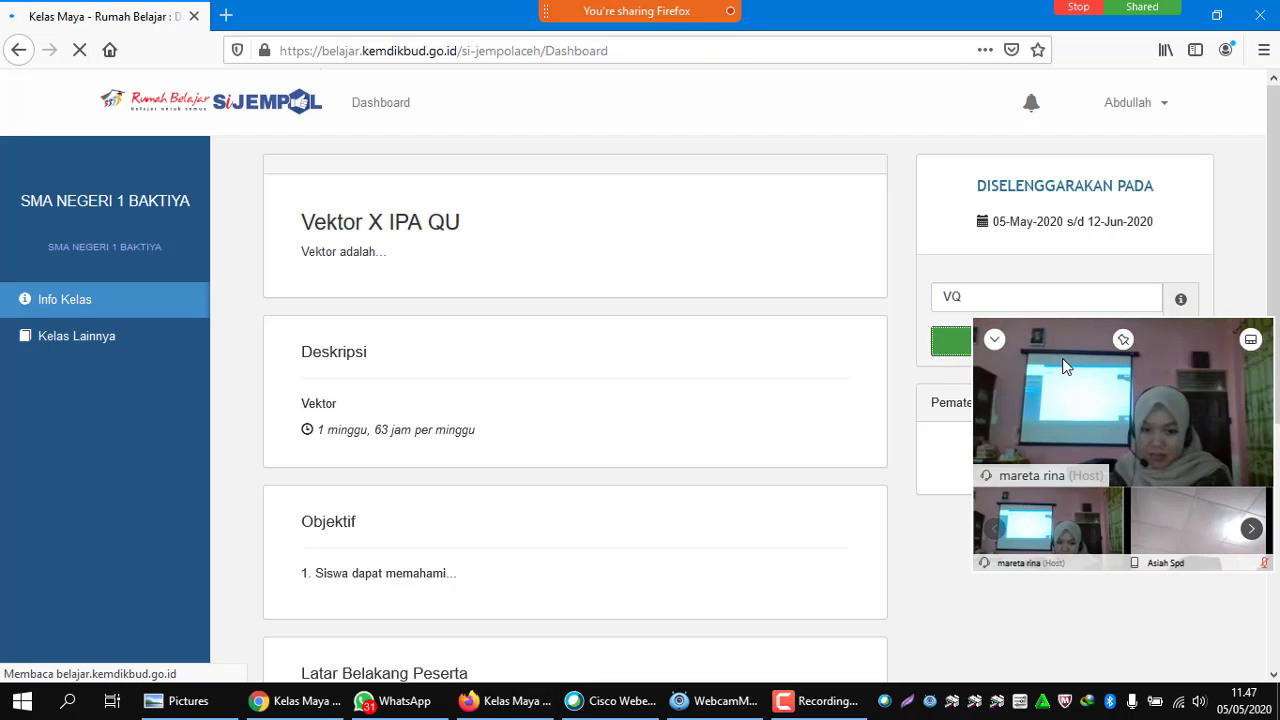
{"action": "left_click_drag", "start_coordinate": [1065, 367], "coordinate": [1024, 446]}
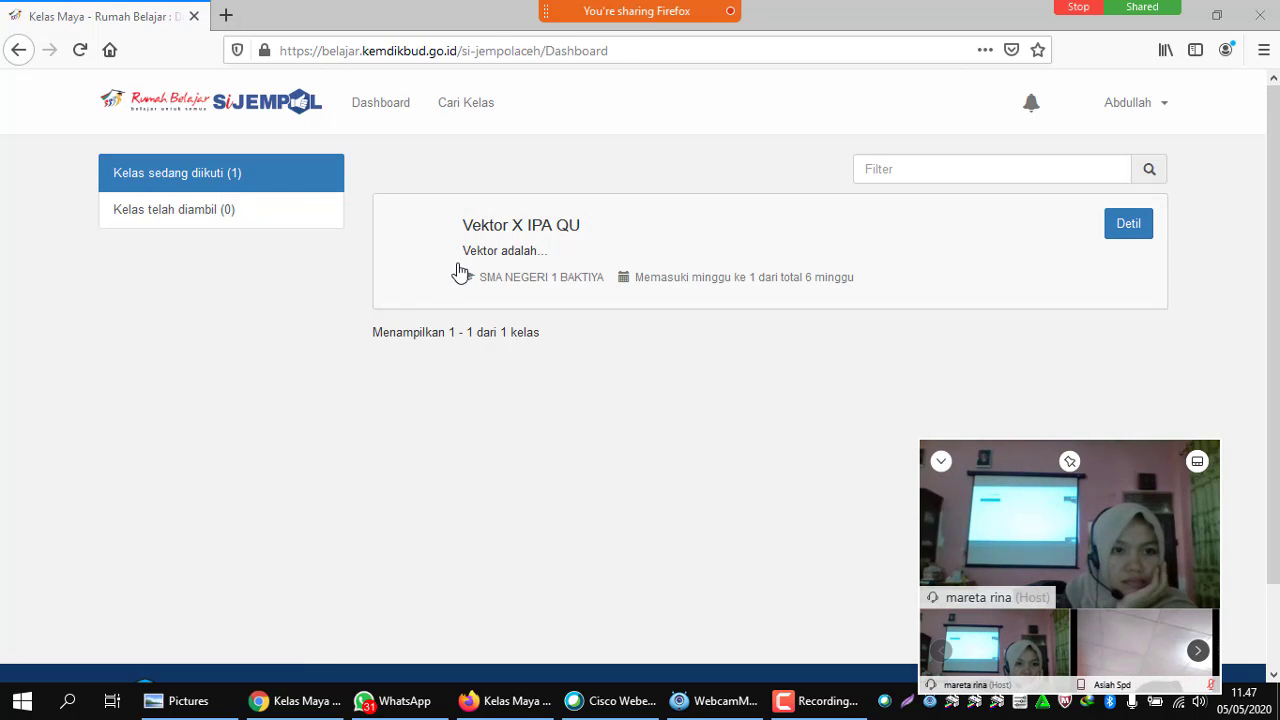
- Show Vektor X IPA QU's grade summary via Detil, then open its class page listing Vektor Satuan
{"action": "left_click", "coordinate": [1129, 226]}
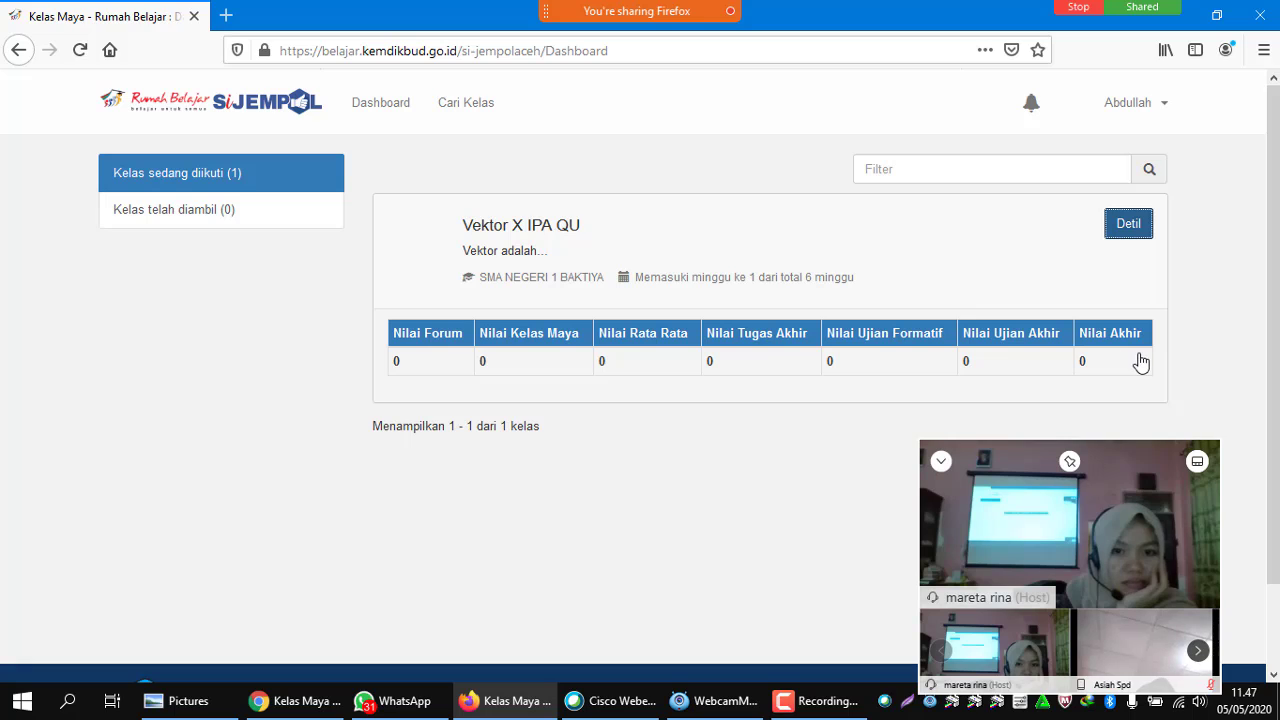
{"action": "left_click", "coordinate": [491, 233]}
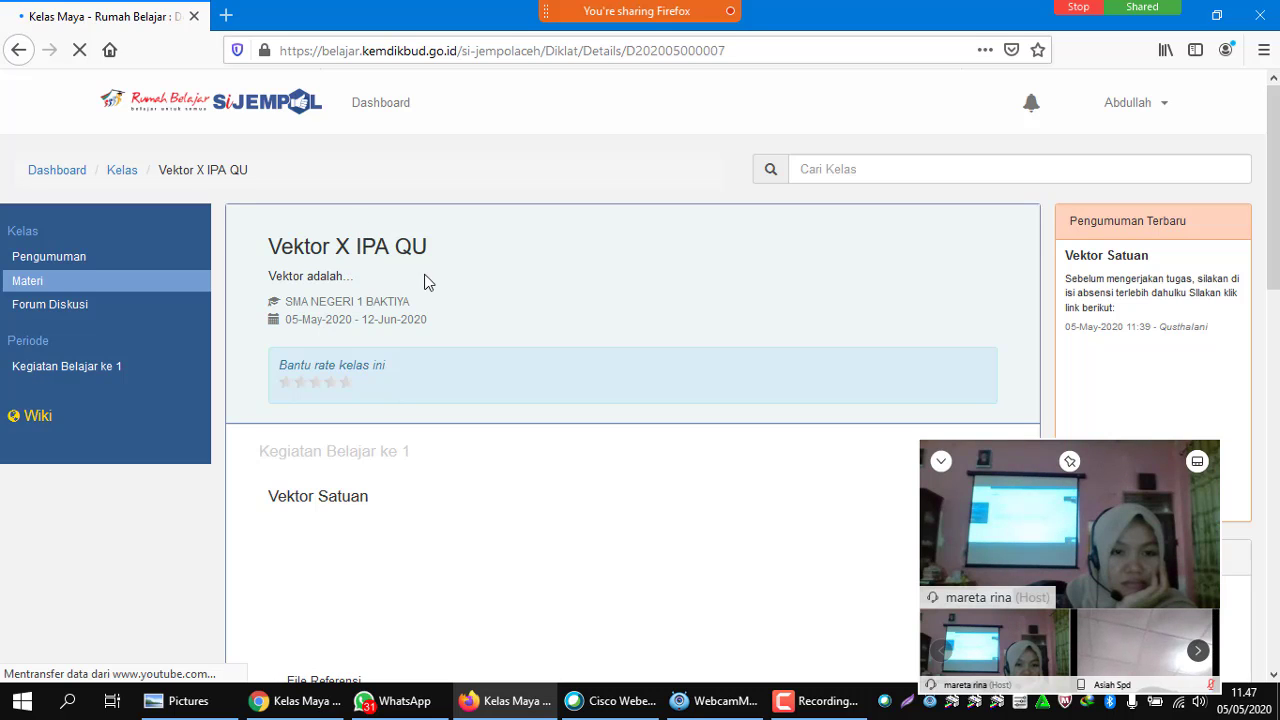
{"action": "scroll", "coordinate": [357, 270], "scroll_direction": "down", "scroll_amount": 2}
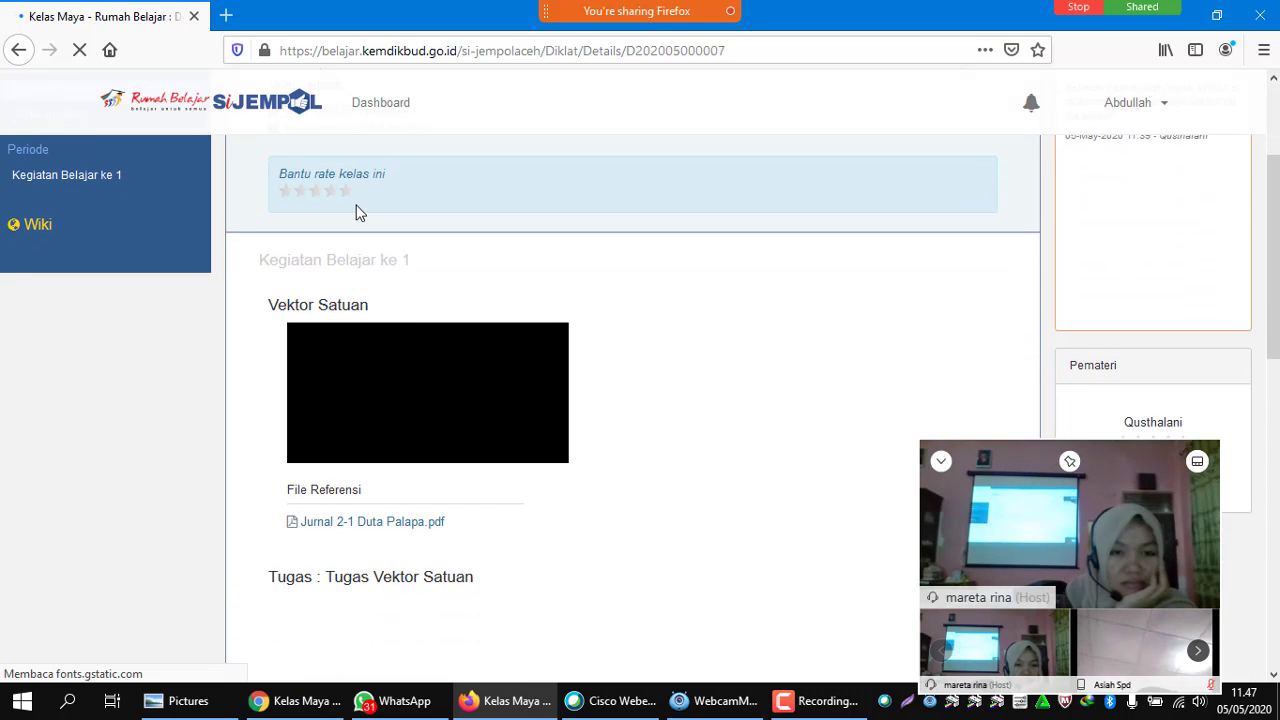
{"action": "scroll", "coordinate": [360, 213], "scroll_direction": "up", "scroll_amount": 2}
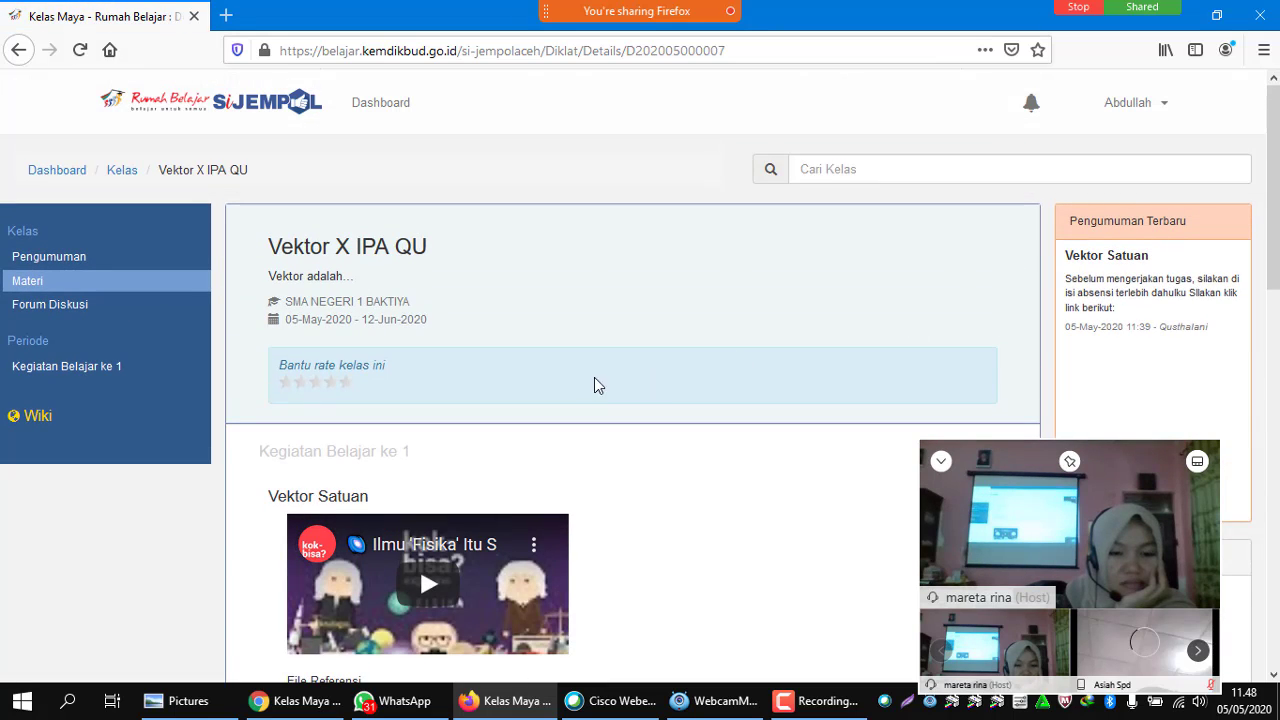
{"action": "scroll", "coordinate": [390, 385], "scroll_direction": "down", "scroll_amount": 1}
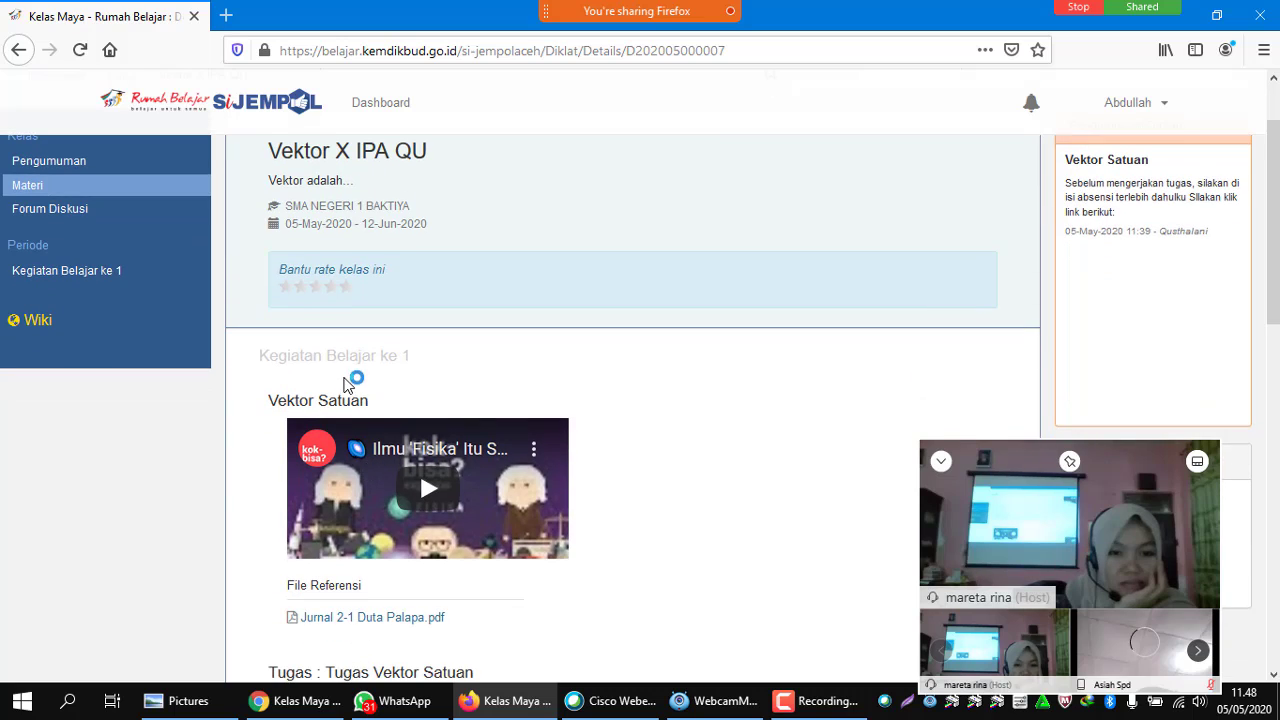
{"action": "scroll", "coordinate": [400, 520], "scroll_direction": "down", "scroll_amount": 1}
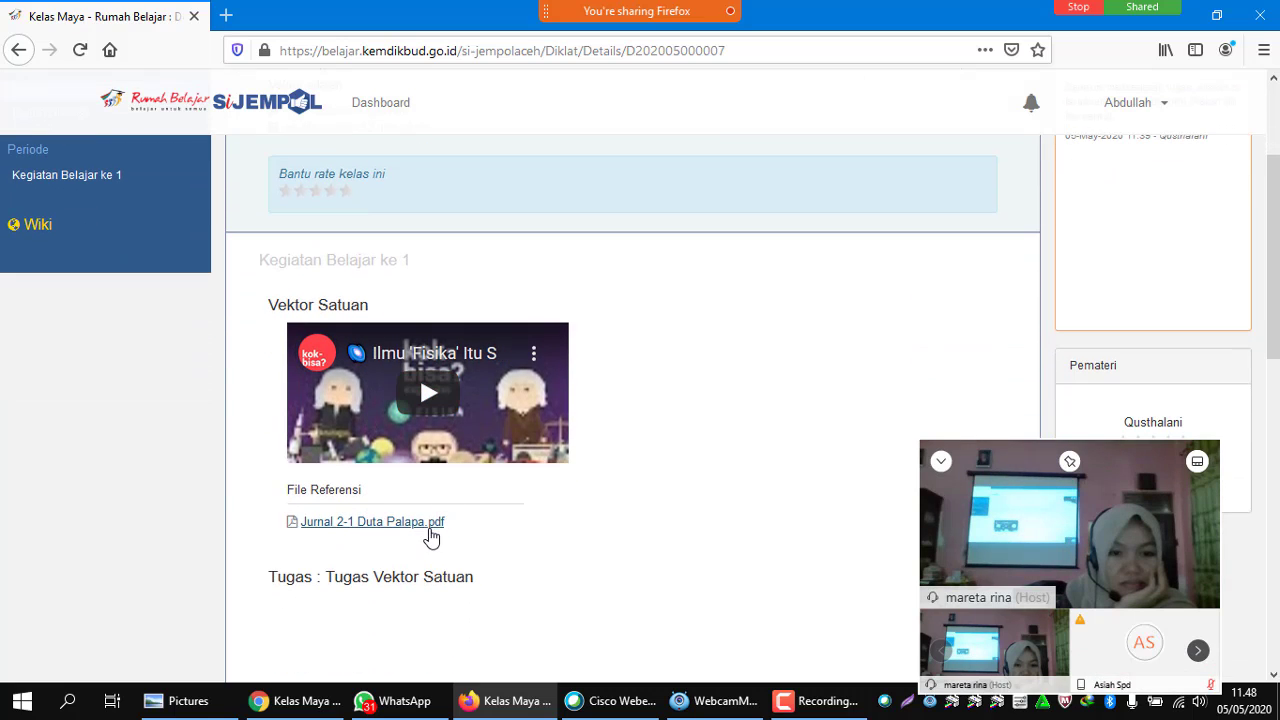
{"action": "scroll", "coordinate": [557, 530], "scroll_direction": "down", "scroll_amount": 1}
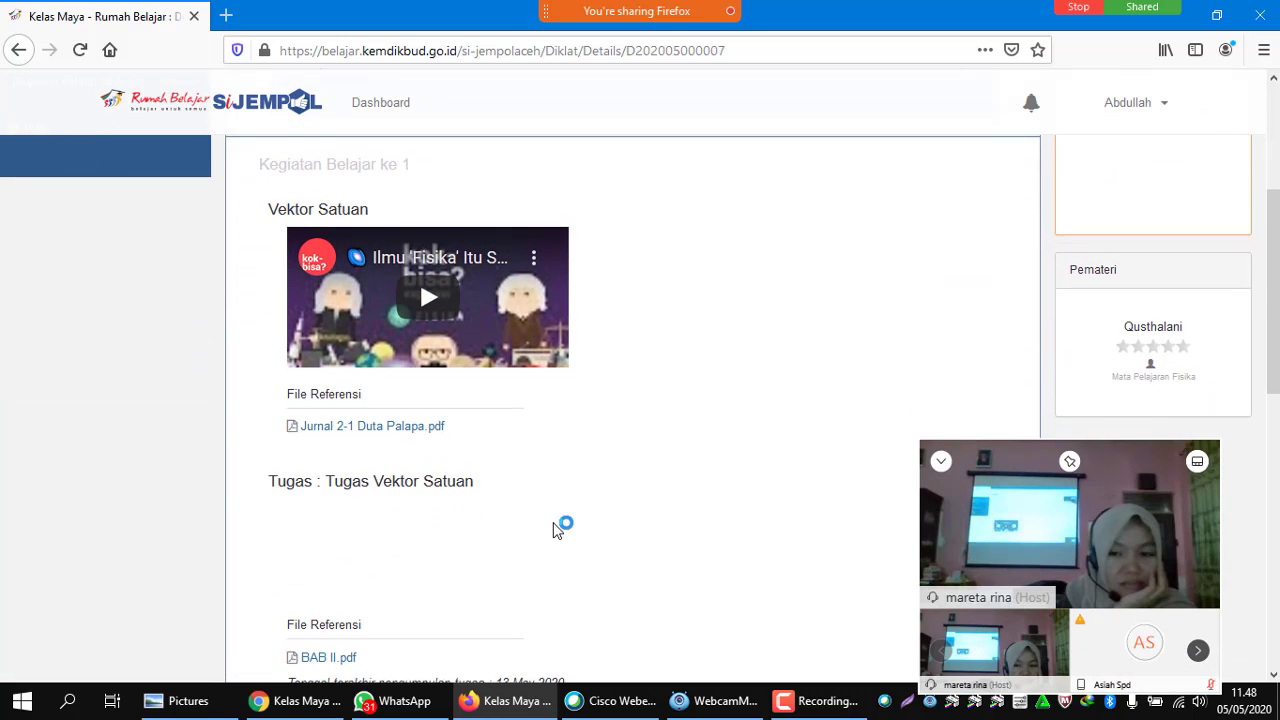
{"action": "scroll", "coordinate": [409, 517], "scroll_direction": "down", "scroll_amount": 3}
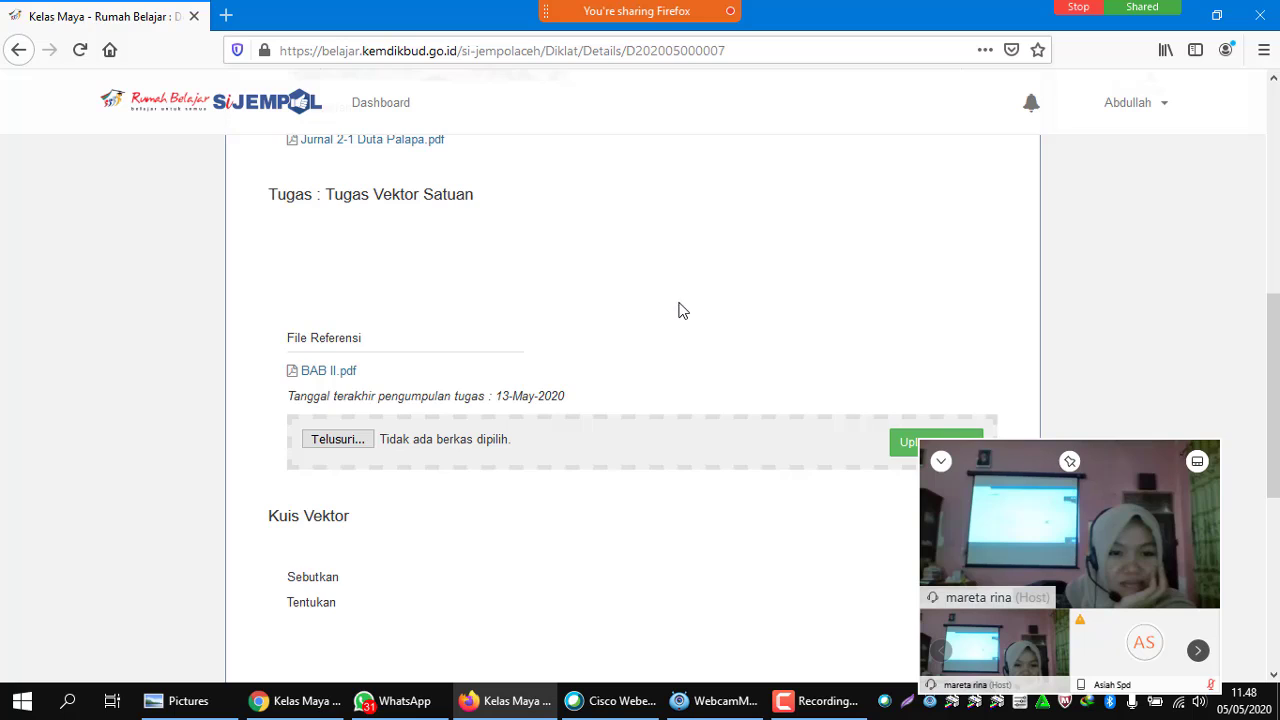
{"action": "scroll", "coordinate": [714, 329], "scroll_direction": "down", "scroll_amount": 1}
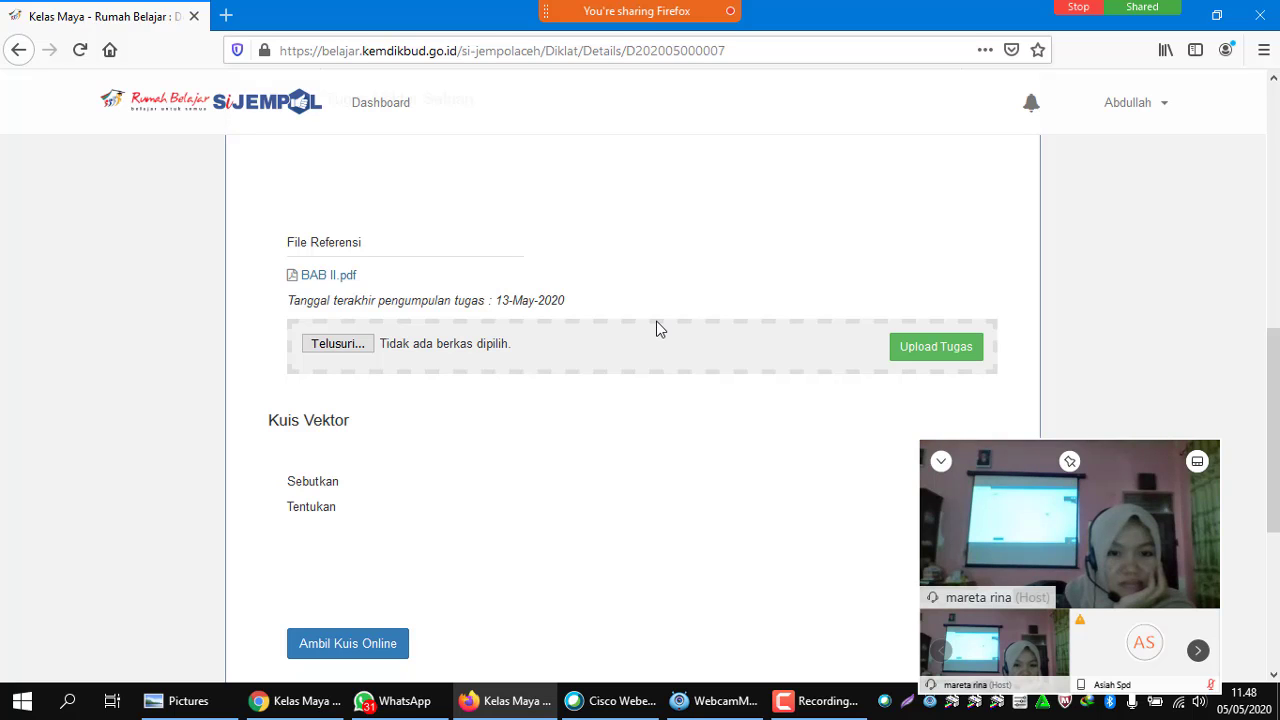
{"action": "scroll", "coordinate": [651, 345], "scroll_direction": "down", "scroll_amount": 1}
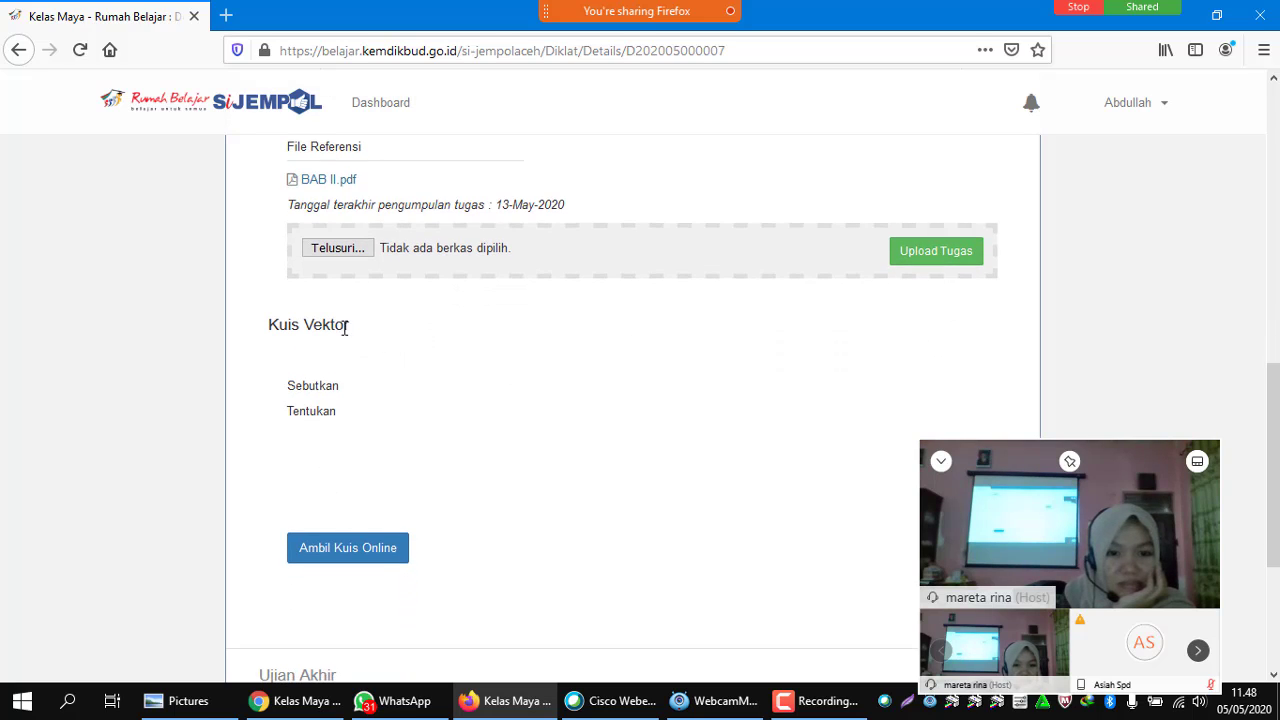
{"action": "scroll", "coordinate": [421, 540], "scroll_direction": "down", "scroll_amount": 1}
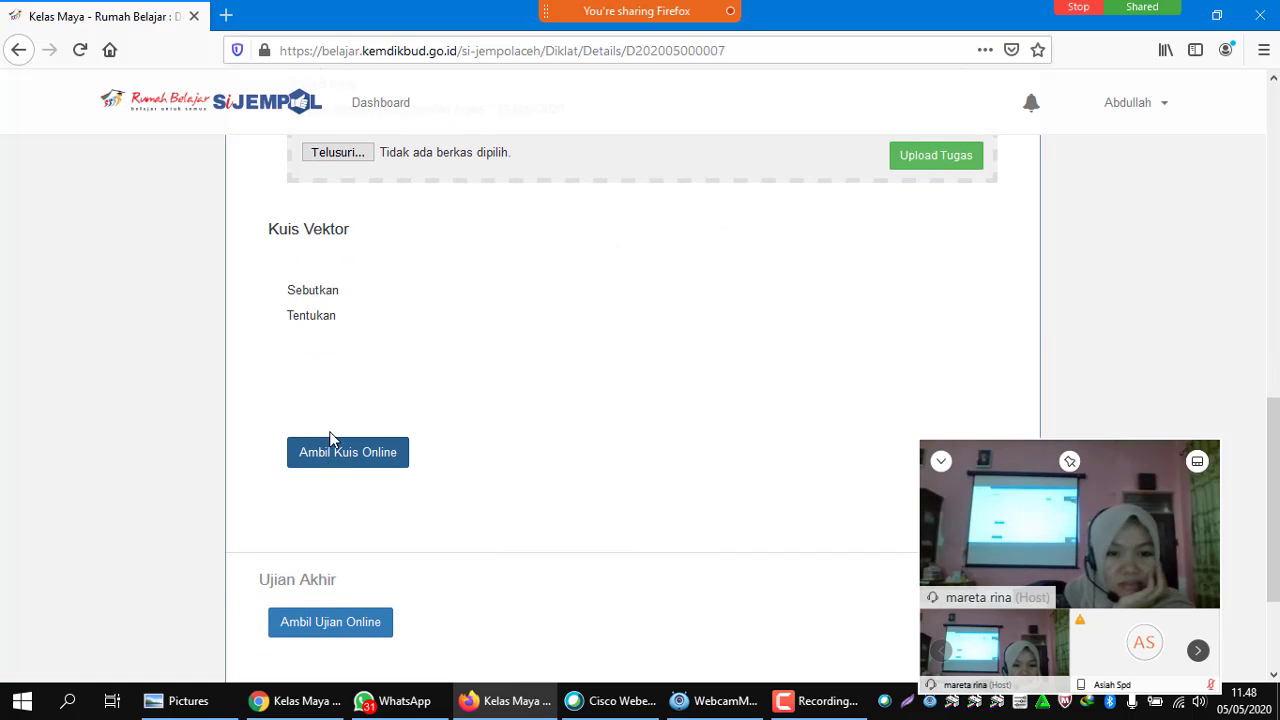
{"action": "scroll", "coordinate": [380, 565], "scroll_direction": "down", "scroll_amount": 1}
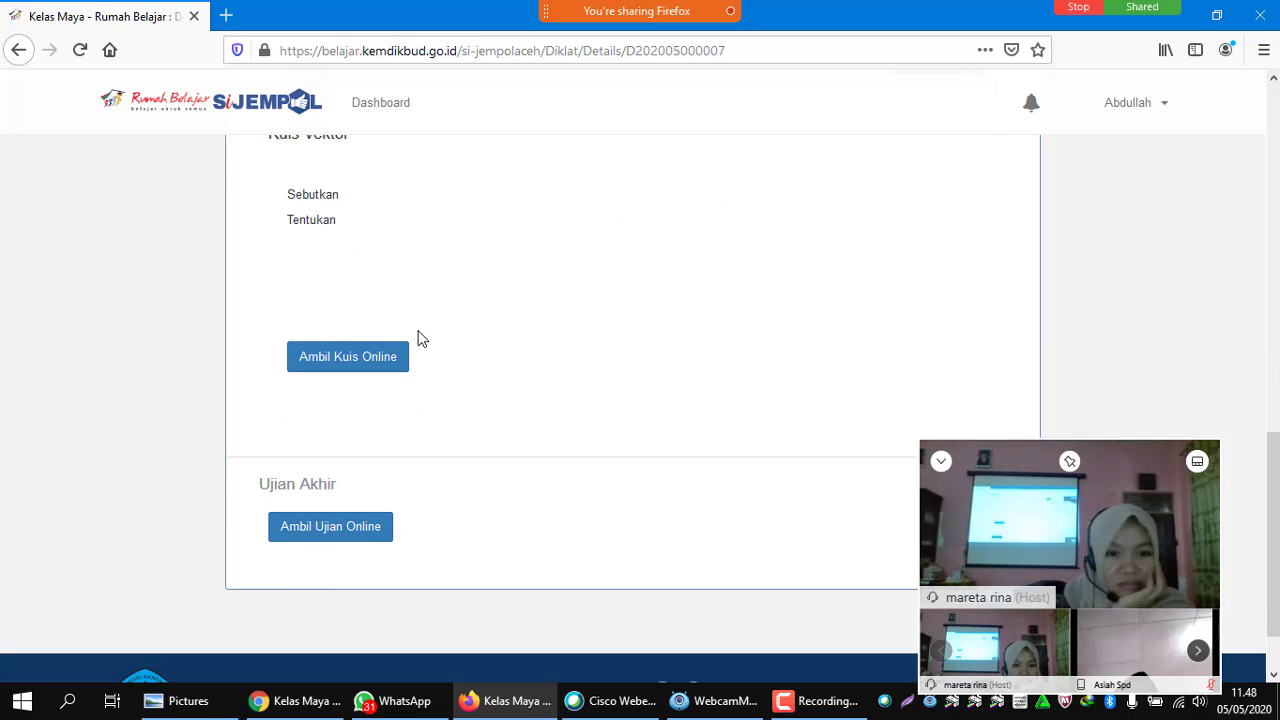
{"action": "scroll", "coordinate": [500, 376], "scroll_direction": "up", "scroll_amount": 2}
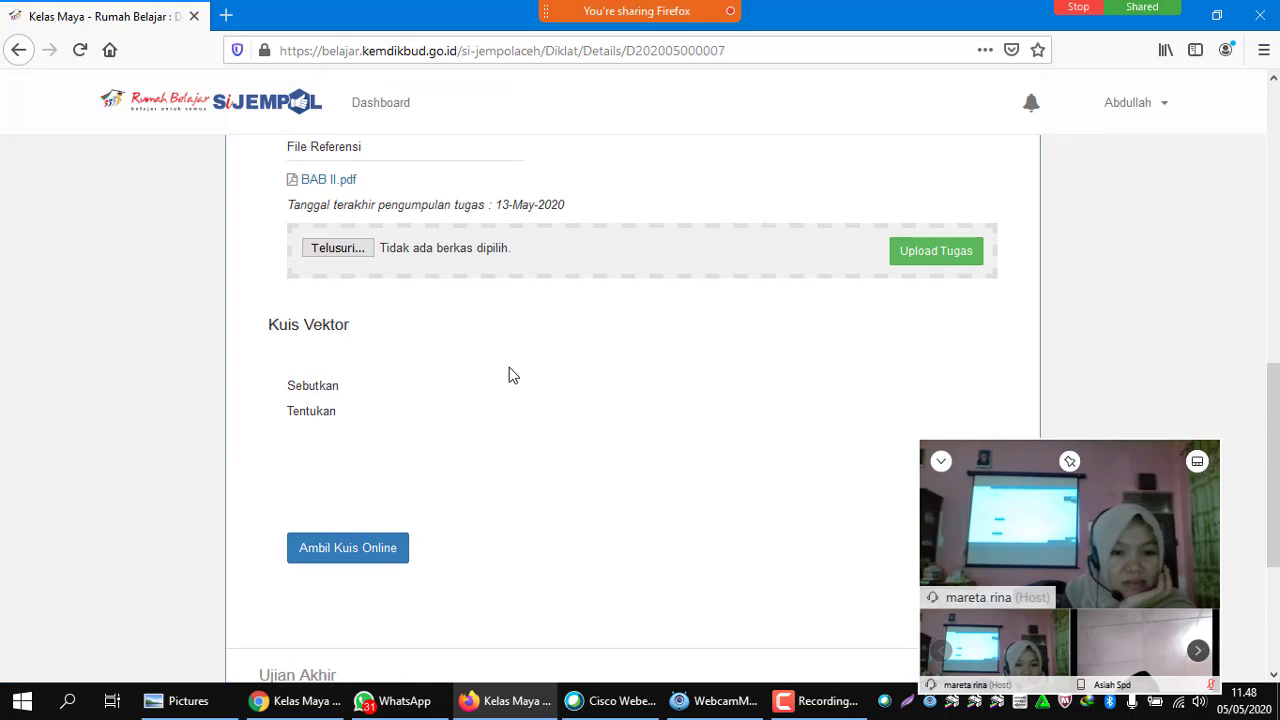
{"action": "scroll", "coordinate": [508, 375], "scroll_direction": "up", "scroll_amount": 2}
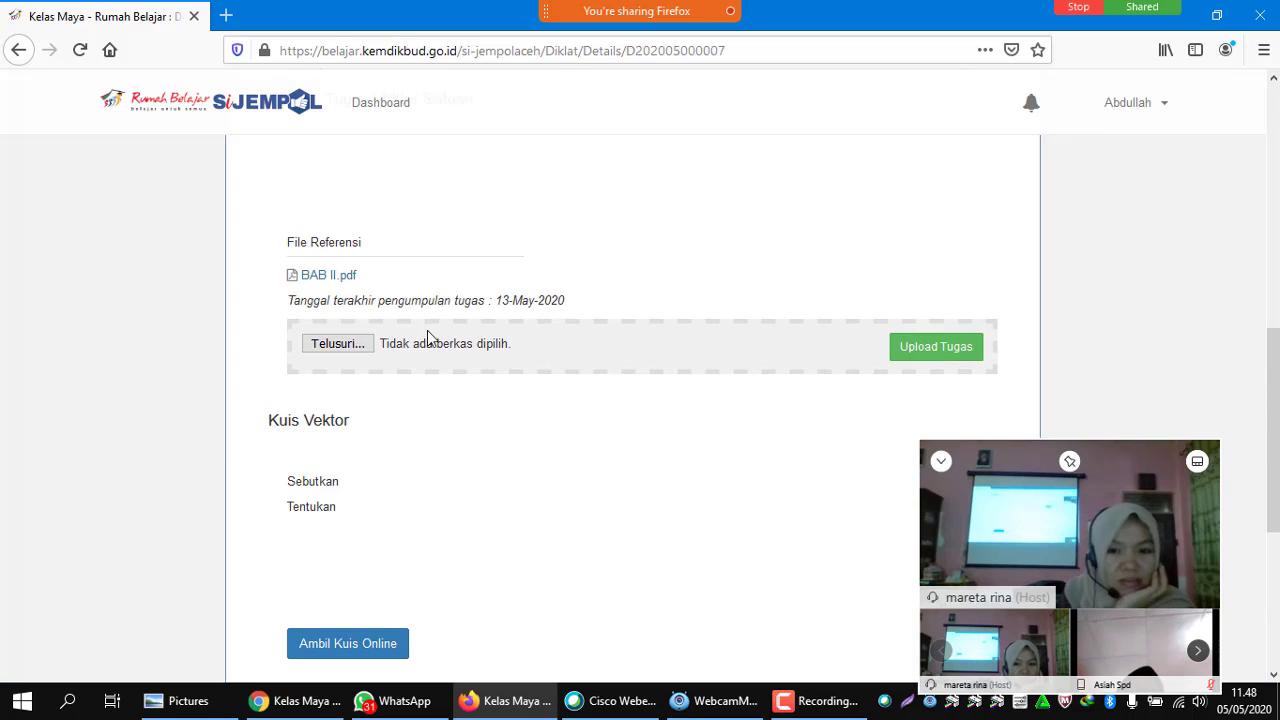
{"action": "left_click_drag", "start_coordinate": [512, 302], "coordinate": [556, 302]}
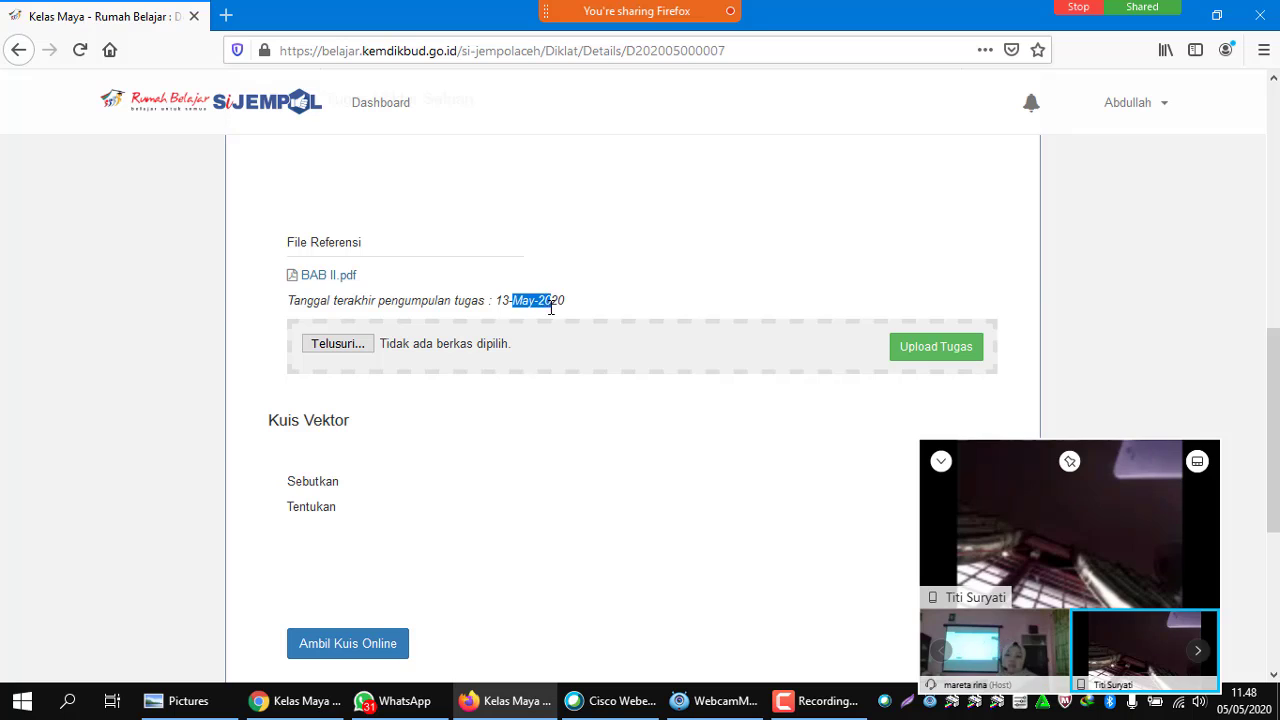
{"action": "left_click", "coordinate": [546, 319]}
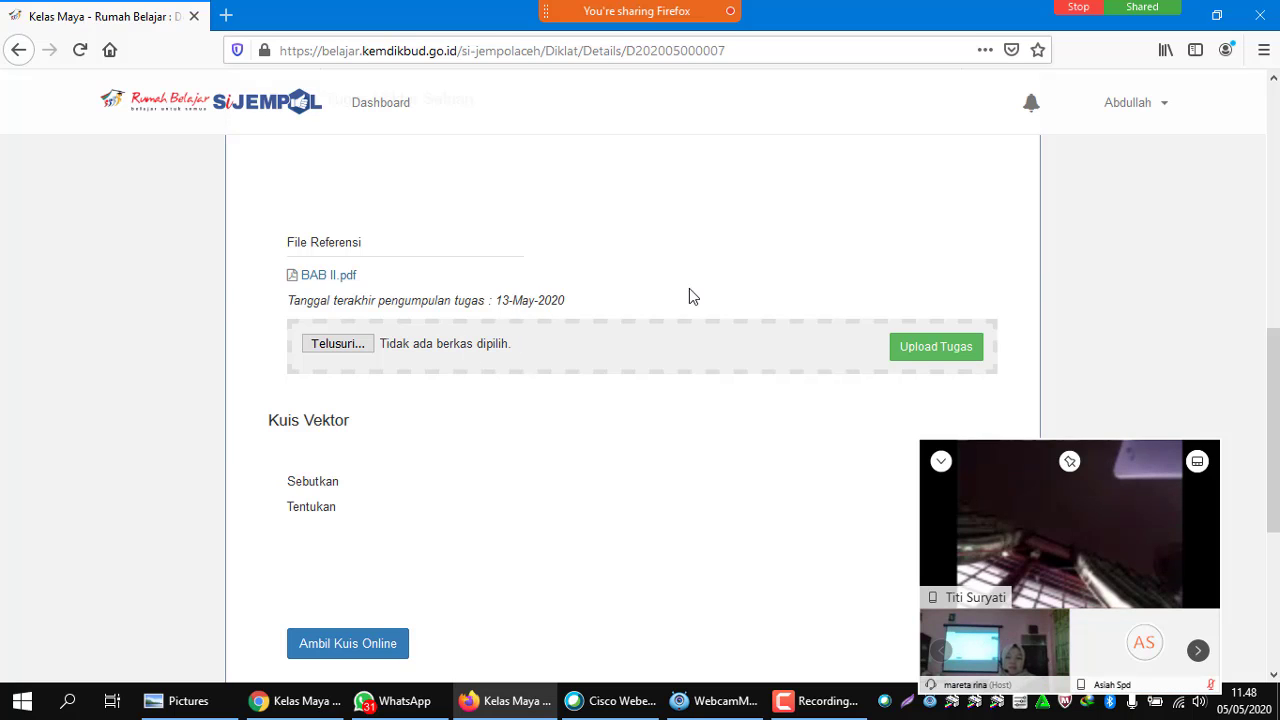
{"action": "scroll", "coordinate": [689, 290], "scroll_direction": "up", "scroll_amount": 6}
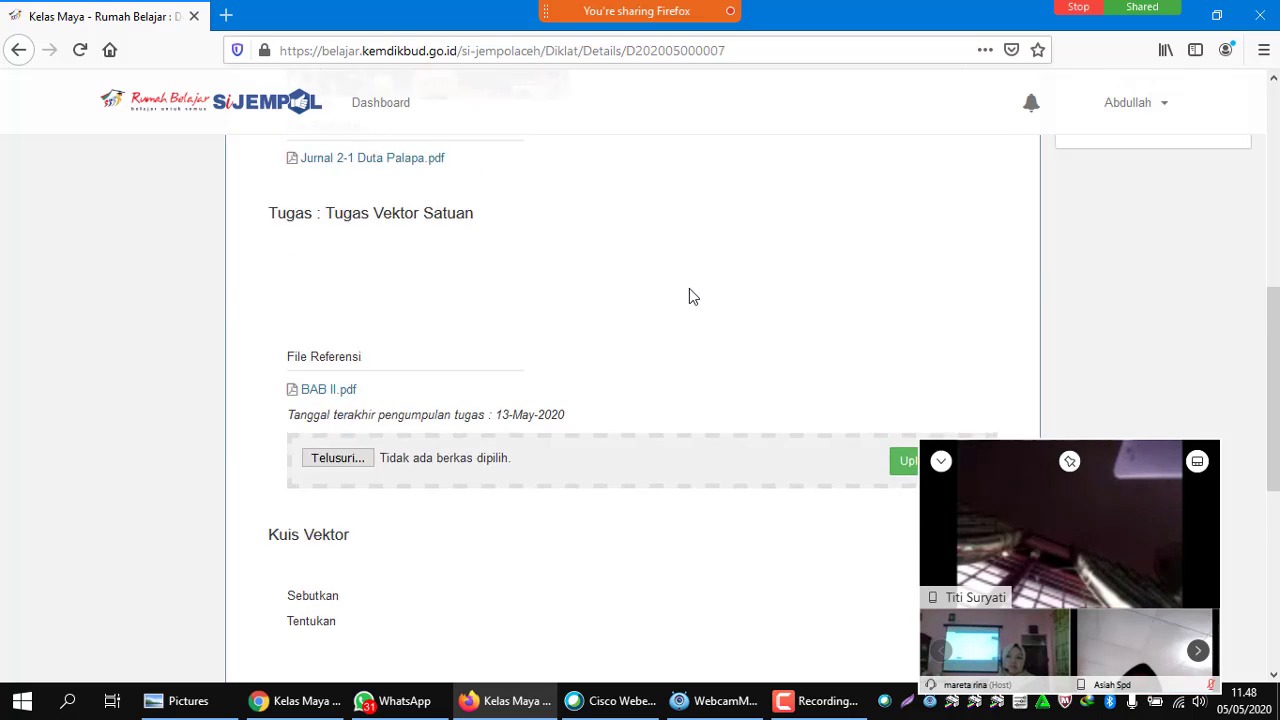
{"action": "scroll", "coordinate": [688, 302], "scroll_direction": "up", "scroll_amount": 5}
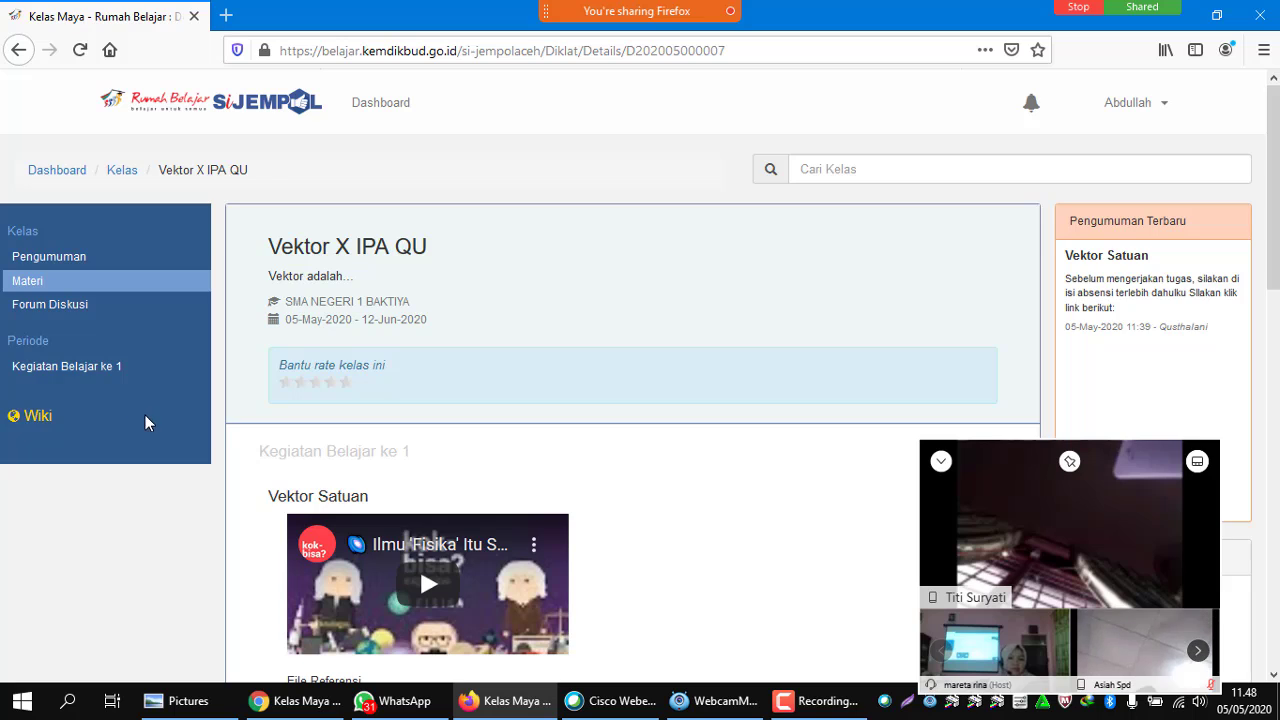
{"action": "scroll", "coordinate": [145, 420], "scroll_direction": "down", "scroll_amount": 1}
{"action": "scroll", "coordinate": [146, 424], "scroll_direction": "up", "scroll_amount": 1}
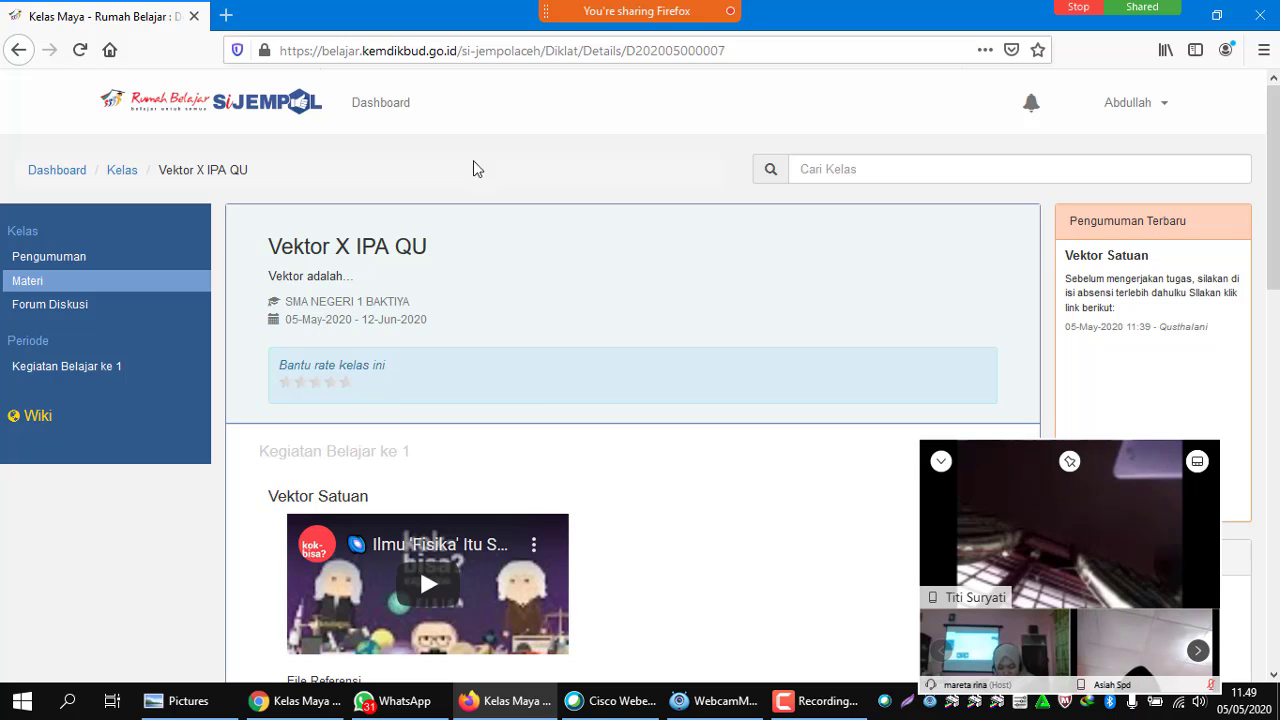
- Use Webex's Share Content option to share the Google Chrome window
{"action": "mouse_move", "coordinate": [568, 14]}
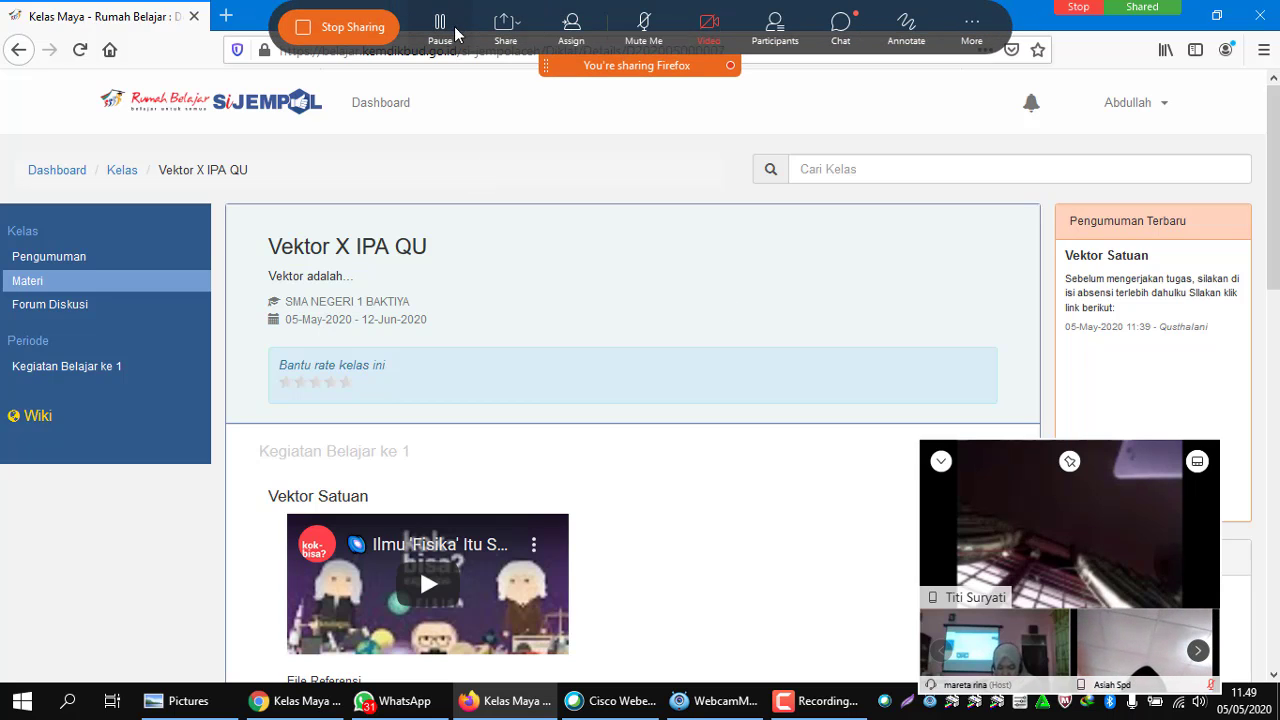
{"action": "left_click", "coordinate": [509, 32]}
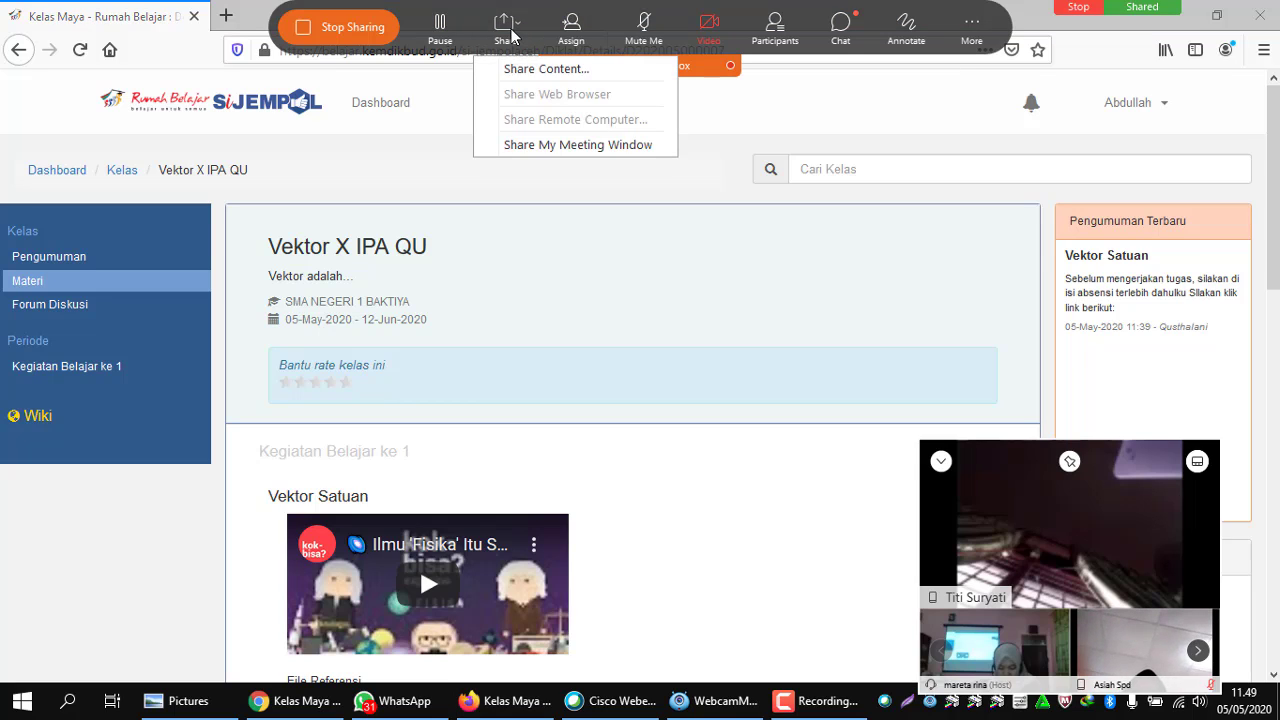
{"action": "left_click", "coordinate": [514, 72]}
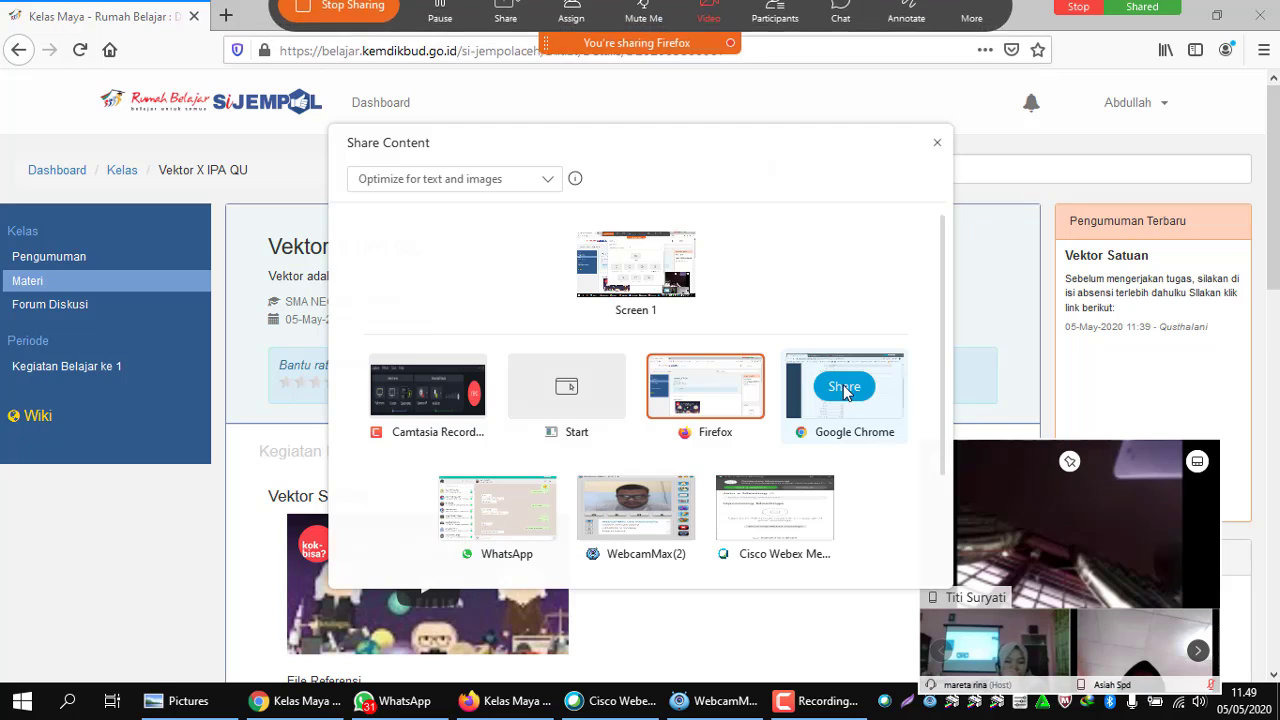
{"action": "left_click", "coordinate": [845, 388]}
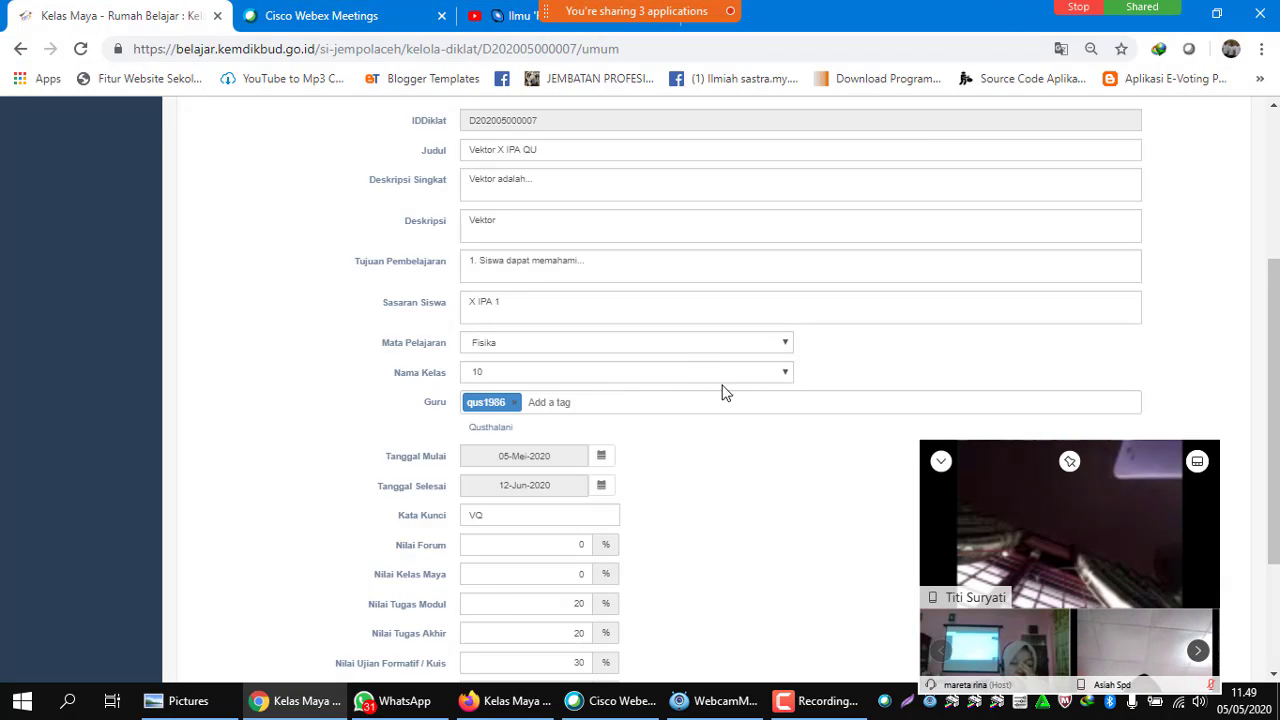
- View Vektor X IPA QU's enrolled student under Siswa, then its Sesi 1 grades, all 0,00, under Penilaian
{"action": "scroll", "coordinate": [725, 392], "scroll_direction": "up", "scroll_amount": 3}
{"action": "left_click", "coordinate": [364, 228]}
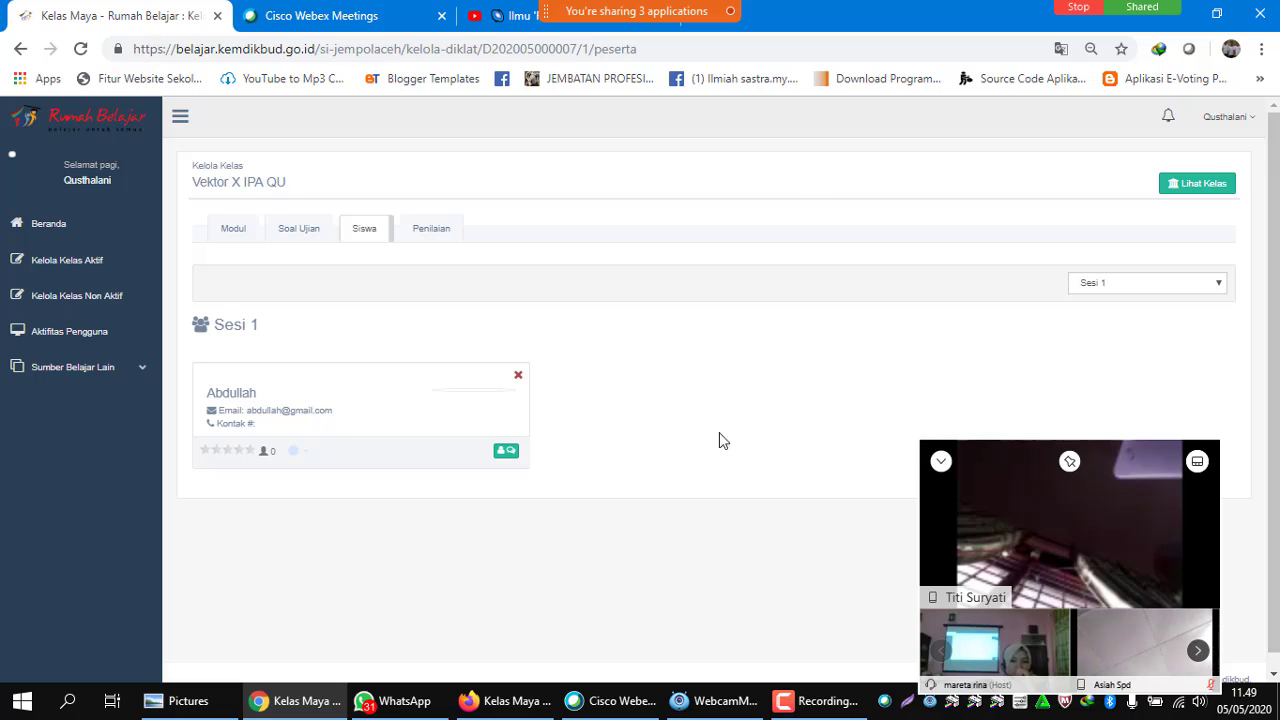
{"action": "left_click", "coordinate": [436, 236]}
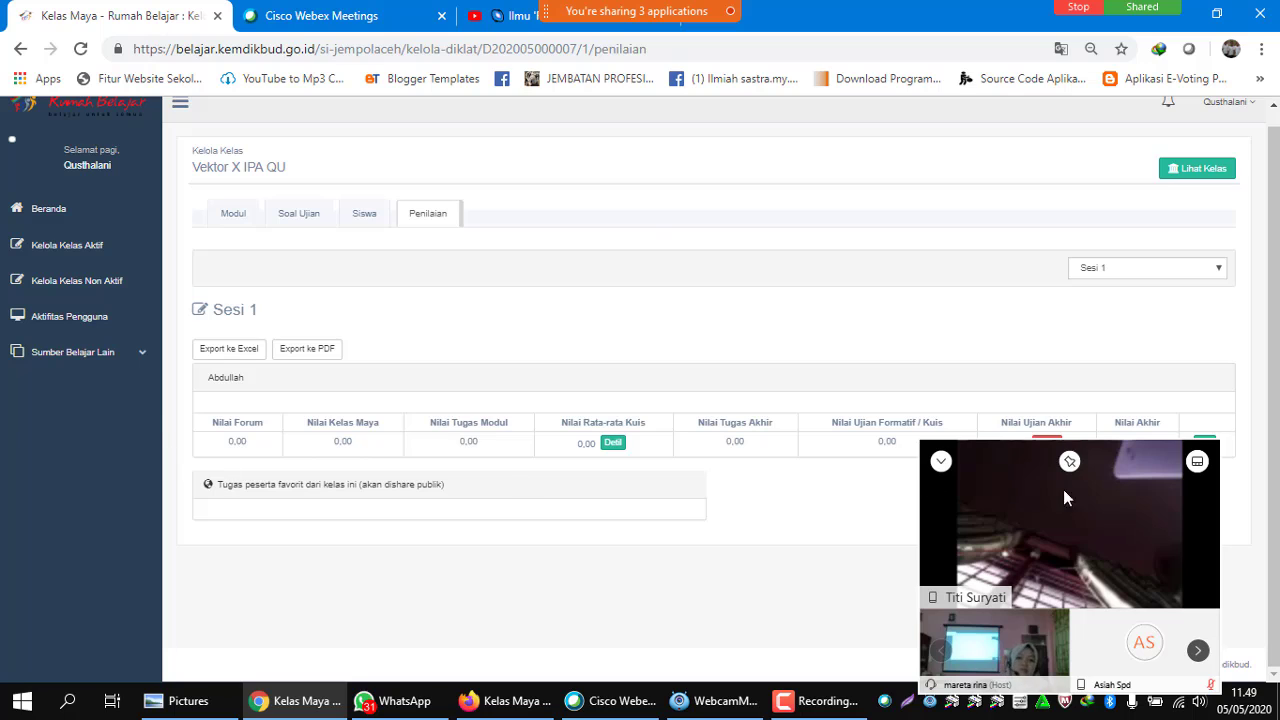
{"action": "left_click_drag", "start_coordinate": [1114, 453], "coordinate": [340, 525]}
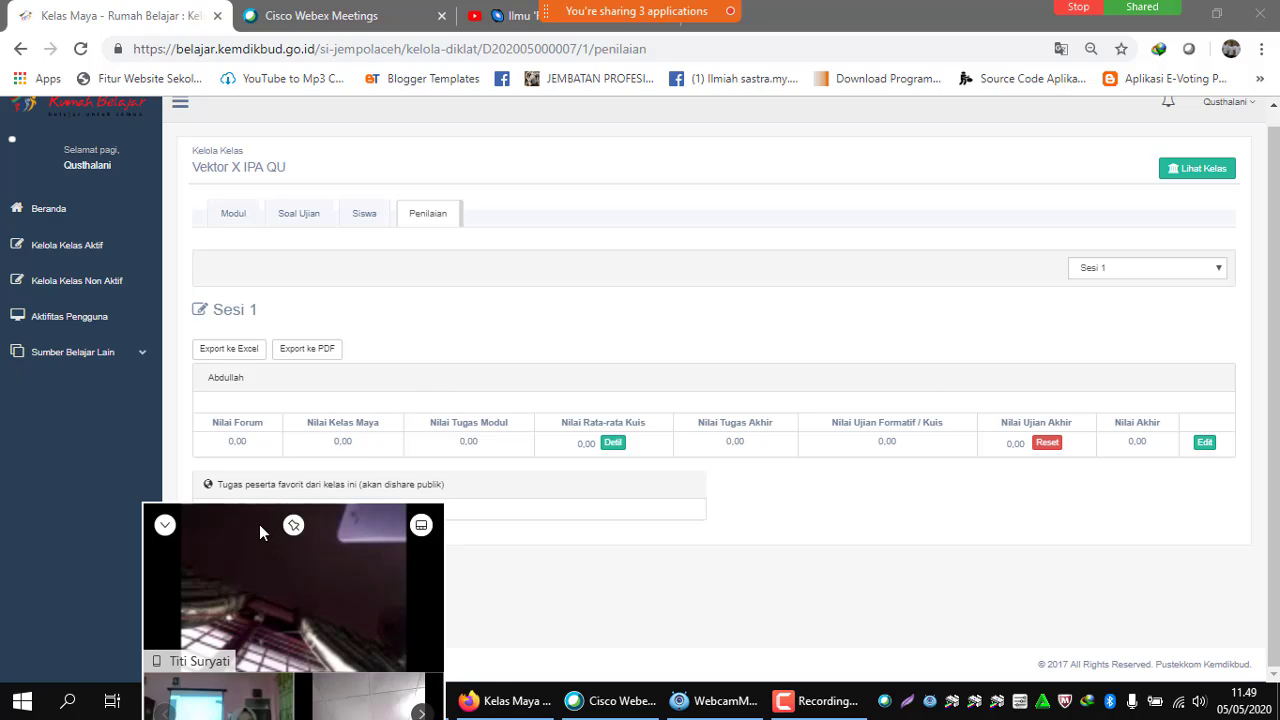
{"action": "left_click_drag", "start_coordinate": [259, 524], "coordinate": [1031, 509]}
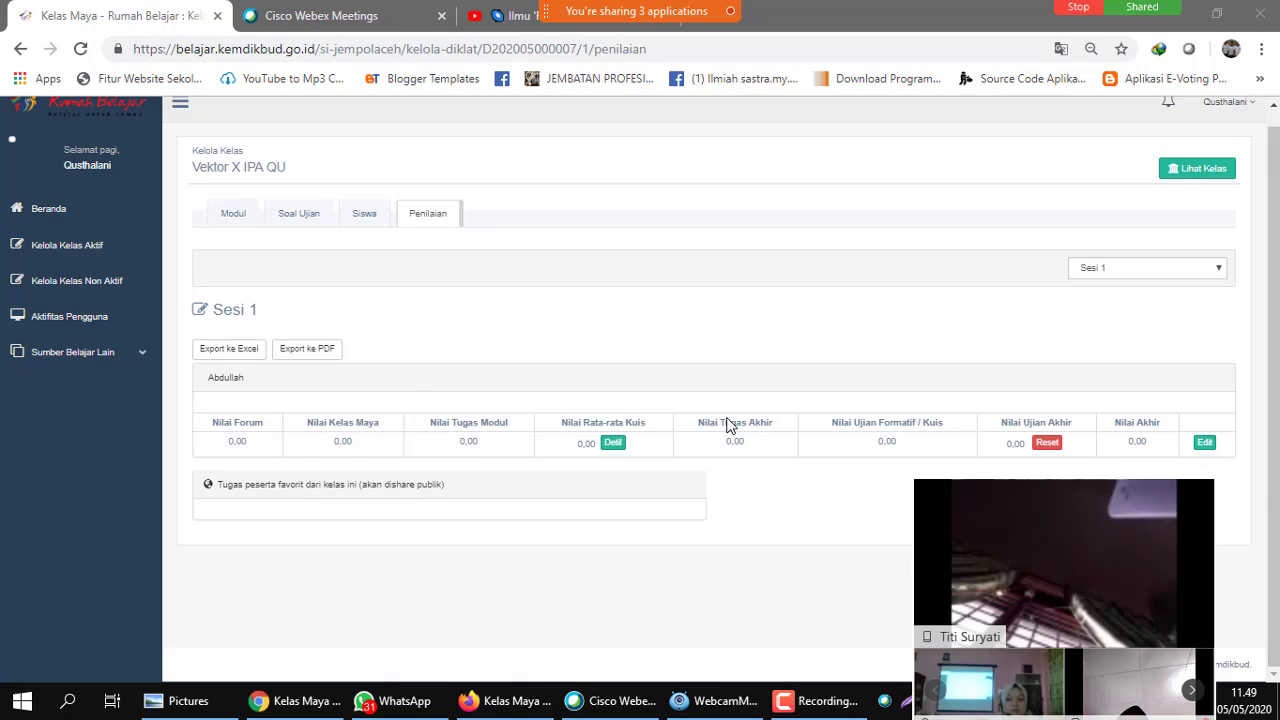
{"action": "scroll", "coordinate": [240, 285], "scroll_direction": "up", "scroll_amount": 1}
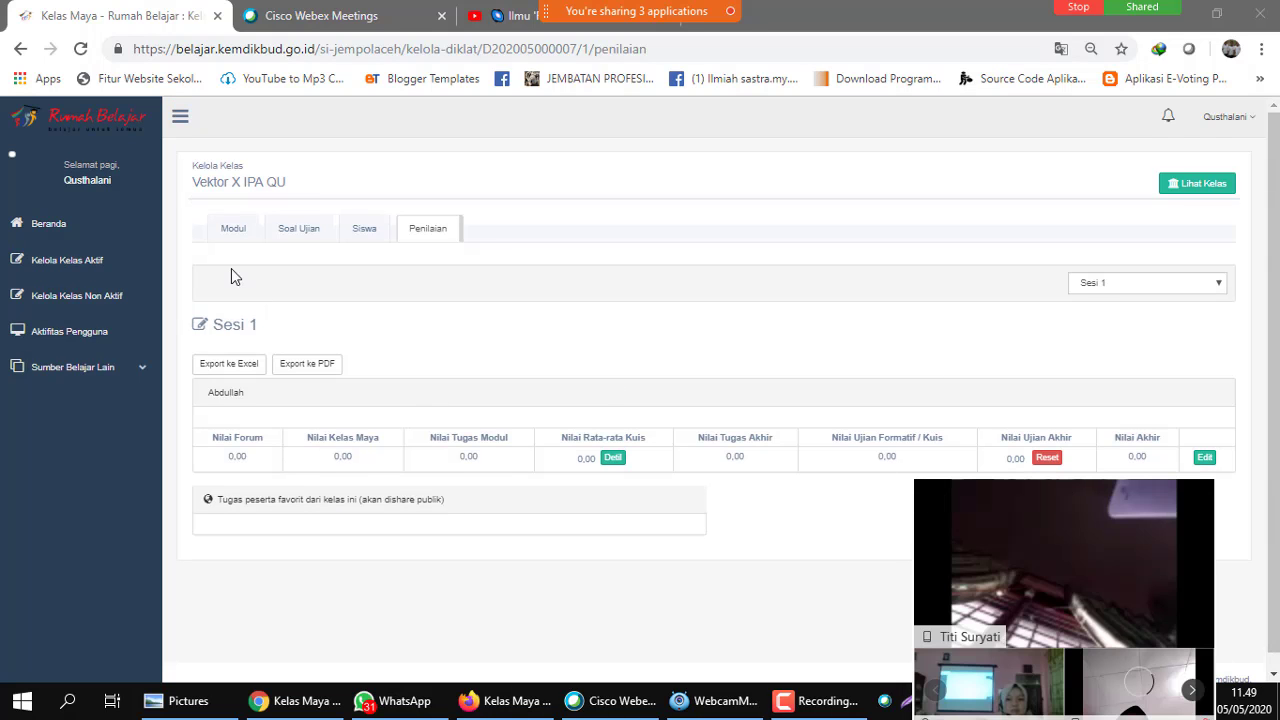
- Go via Beranda to Kelola Kelas Aktif, where Vektor X IPA QU shows 1 siswa in week 1 of 6
{"action": "left_click", "coordinate": [73, 230]}
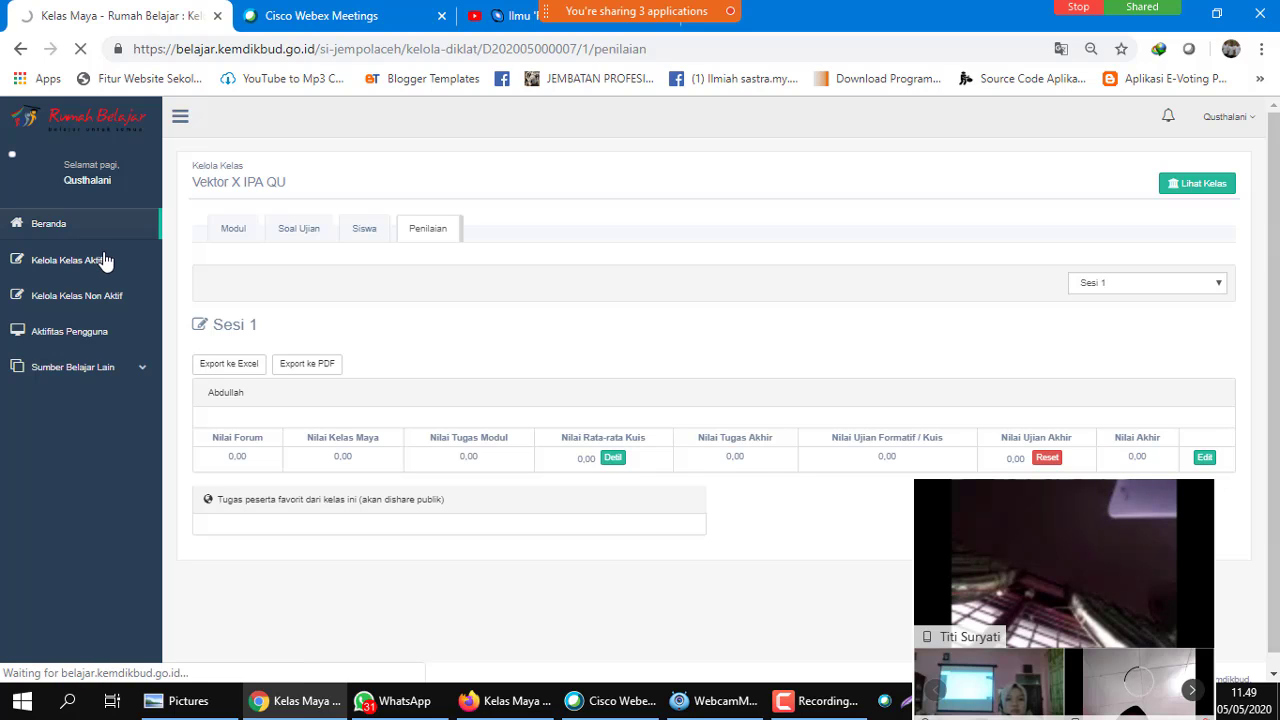
{"action": "left_click", "coordinate": [103, 260]}
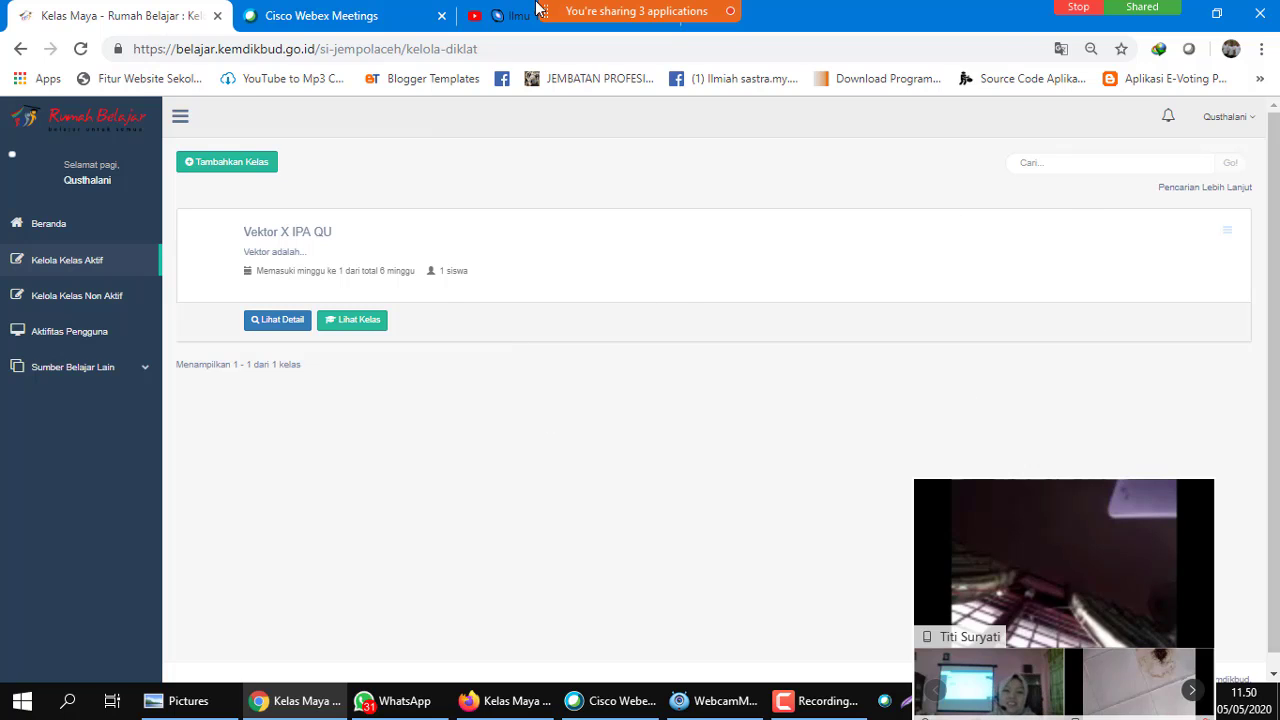
{"action": "mouse_move", "coordinate": [540, 10]}
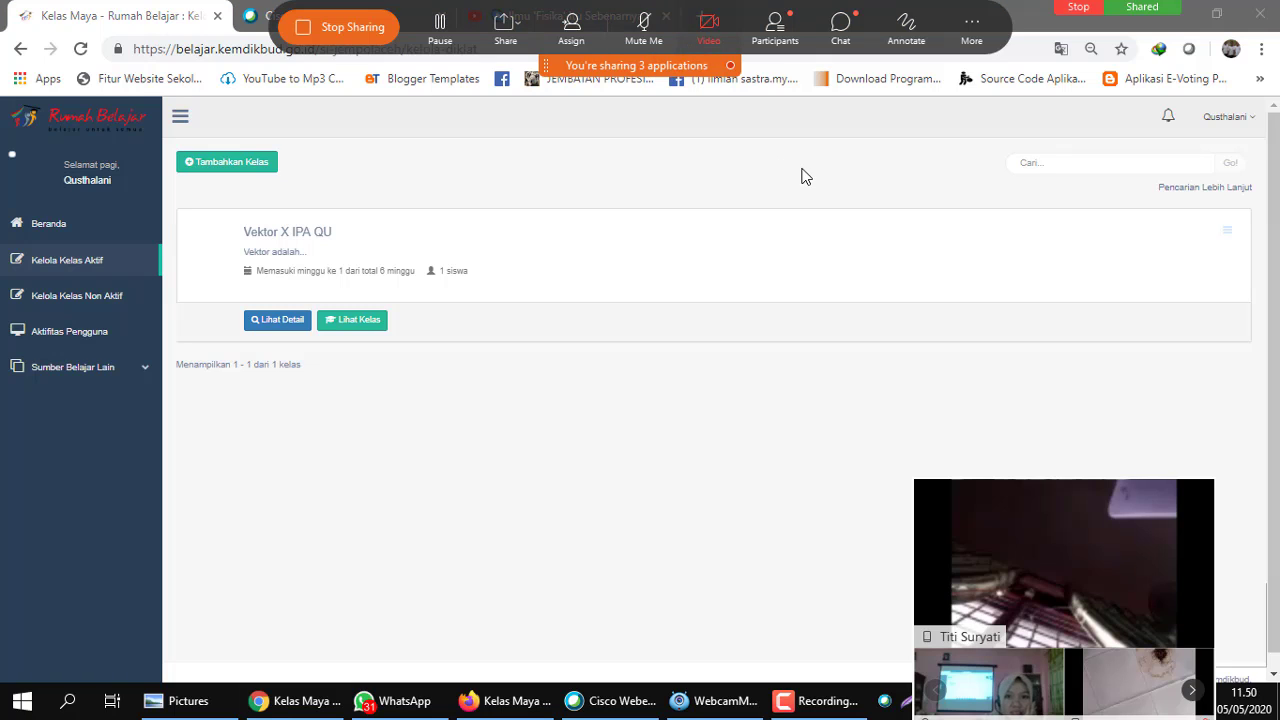
{"action": "mouse_move", "coordinate": [1004, 490]}
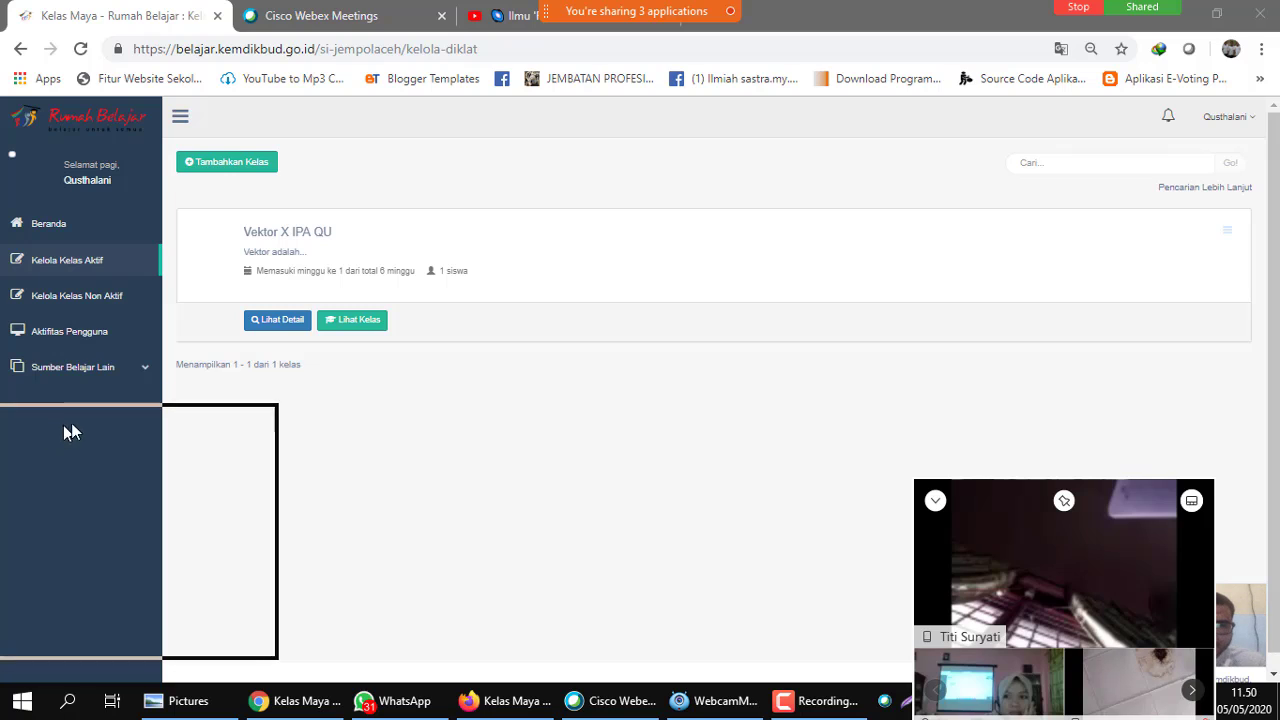
{"action": "left_click_drag", "start_coordinate": [70, 432], "coordinate": [91, 433]}
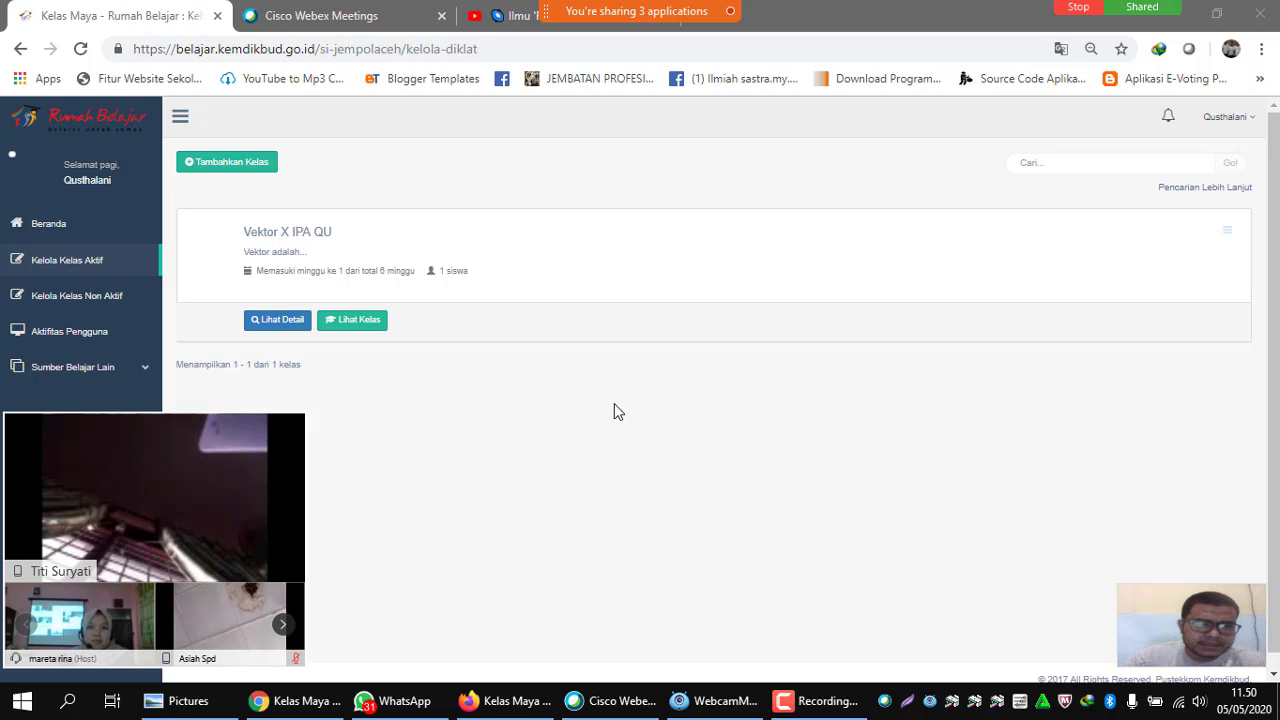
{"action": "mouse_move", "coordinate": [86, 441]}
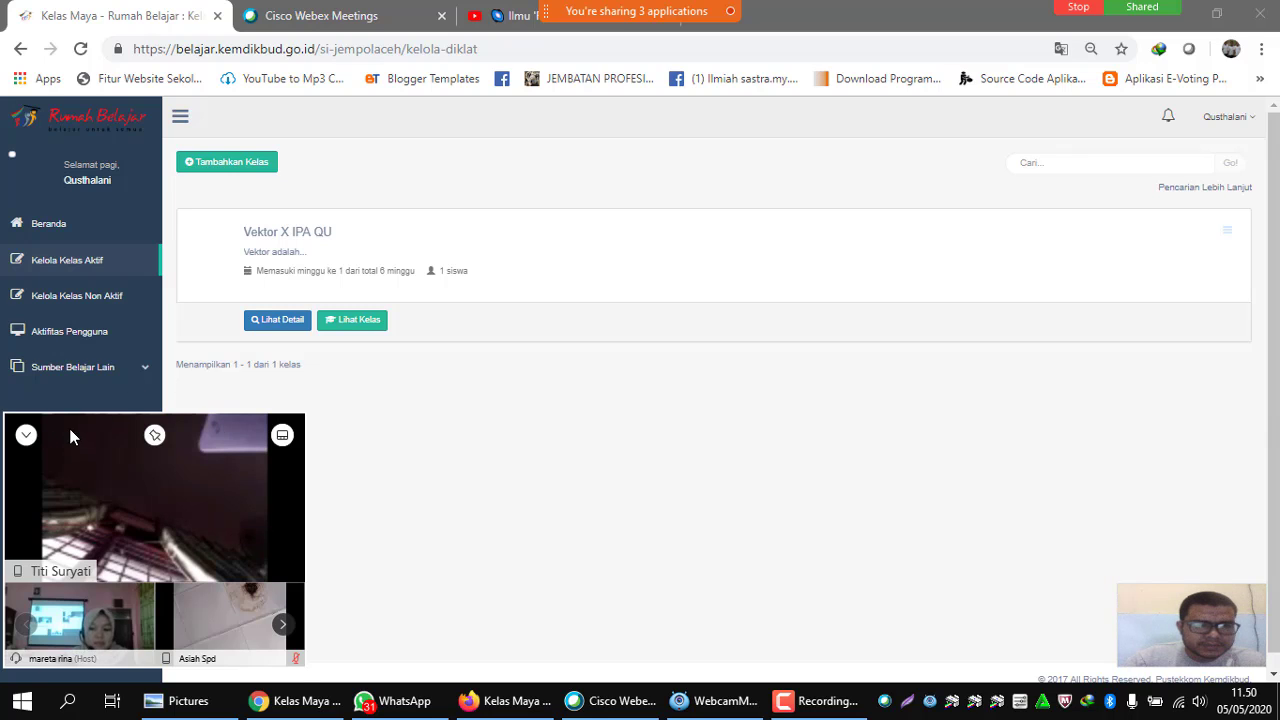
{"action": "left_click_drag", "start_coordinate": [69, 428], "coordinate": [294, 426]}
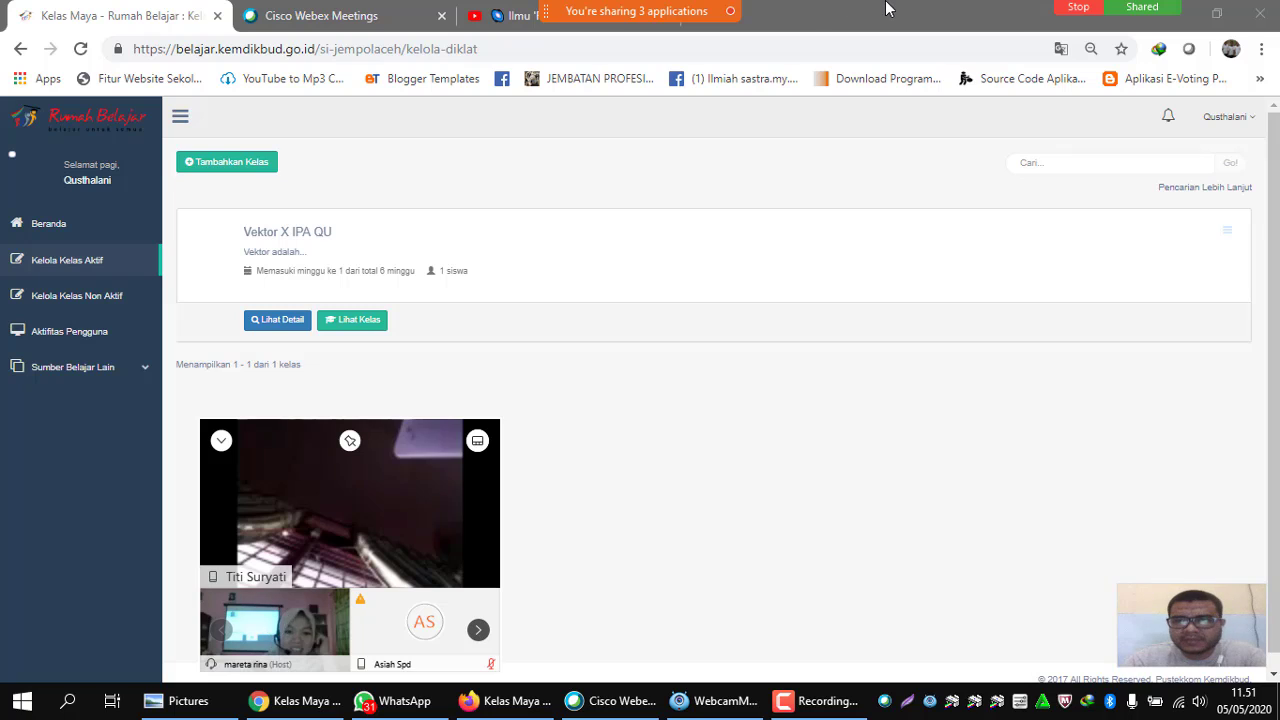
{"action": "mouse_move", "coordinate": [886, 8]}
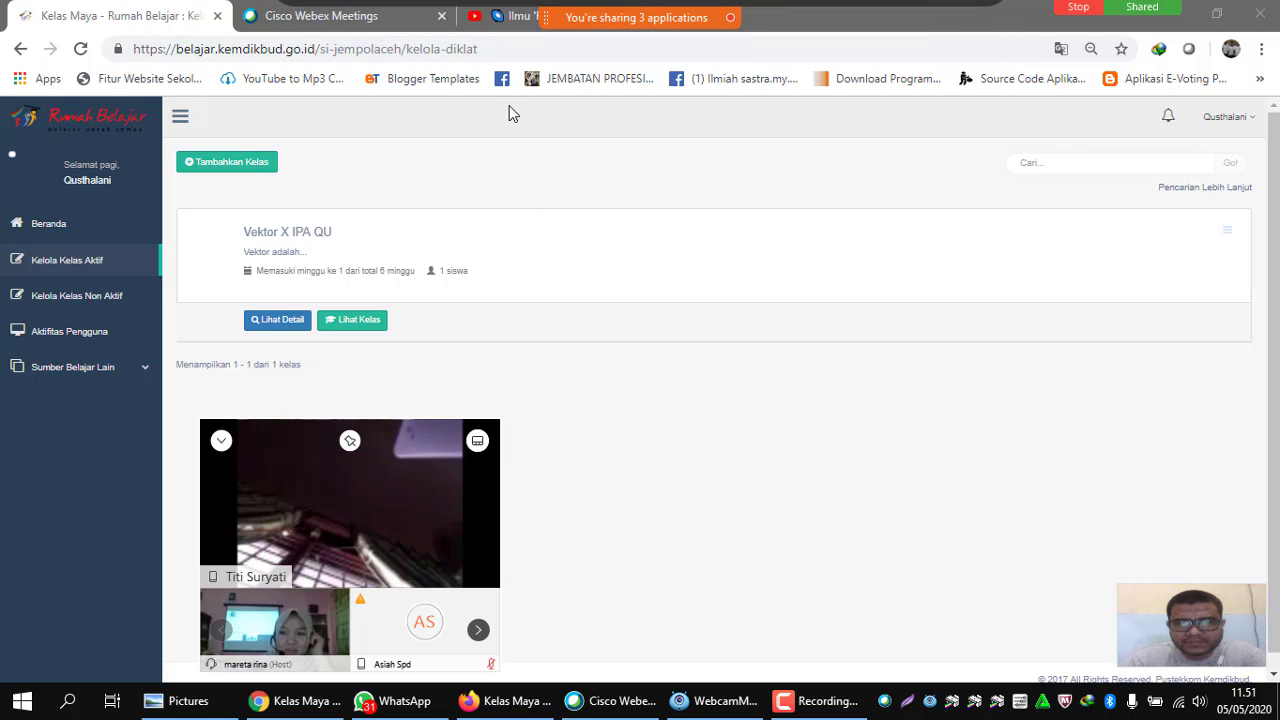
{"action": "left_click", "coordinate": [507, 25]}
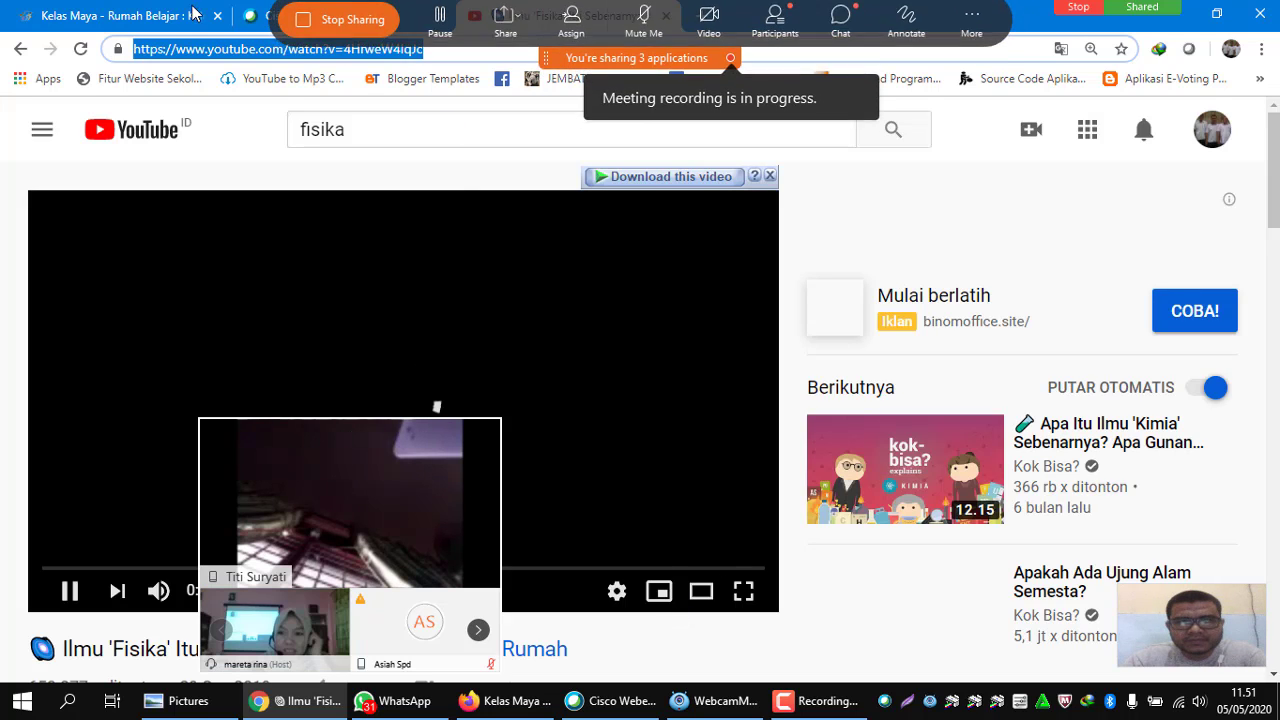
{"action": "left_click", "coordinate": [131, 12]}
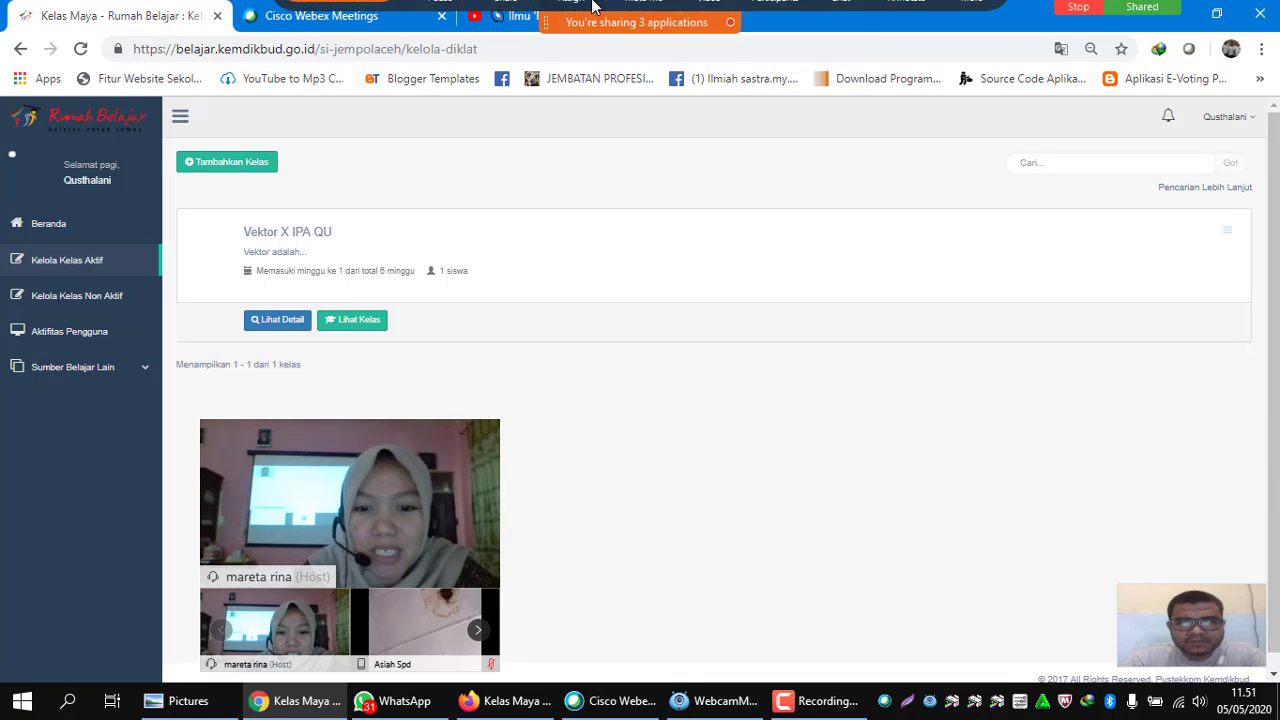
- Review the active class list, confirming the Vektor X IPA QU card shows 1 enrolled student
{"action": "mouse_move", "coordinate": [592, 8]}
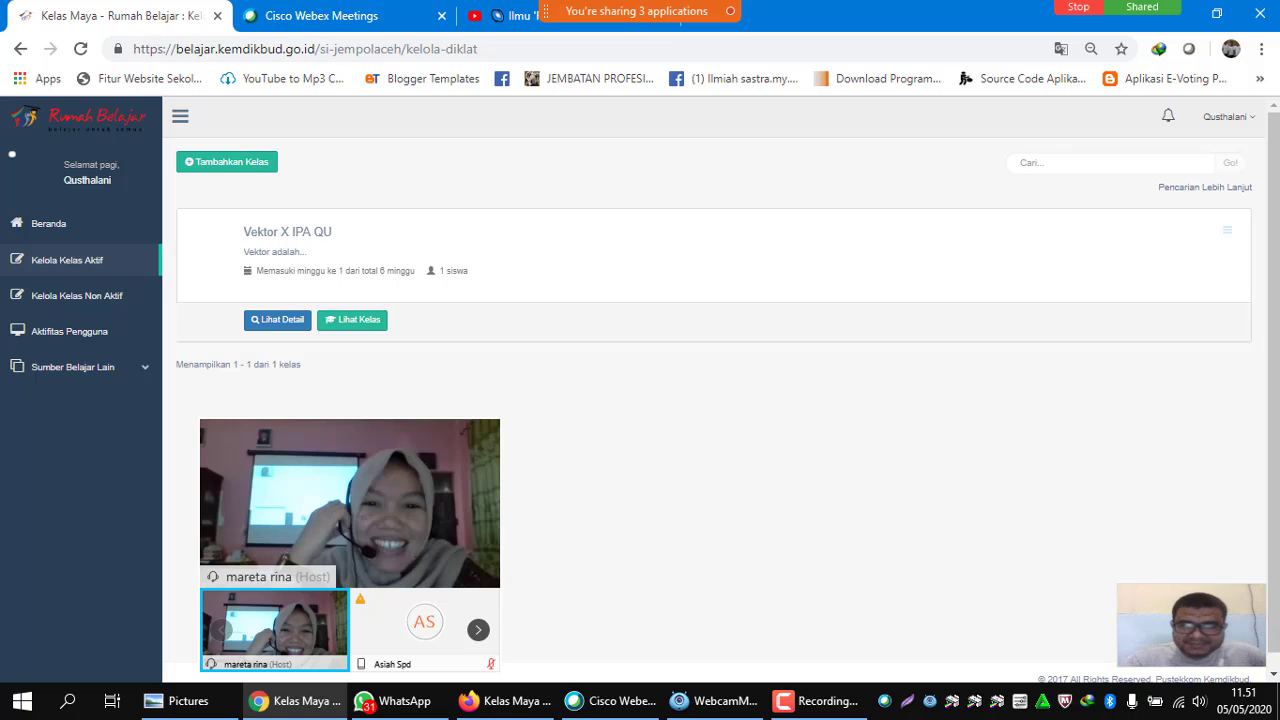
{"action": "mouse_move", "coordinate": [770, 12]}
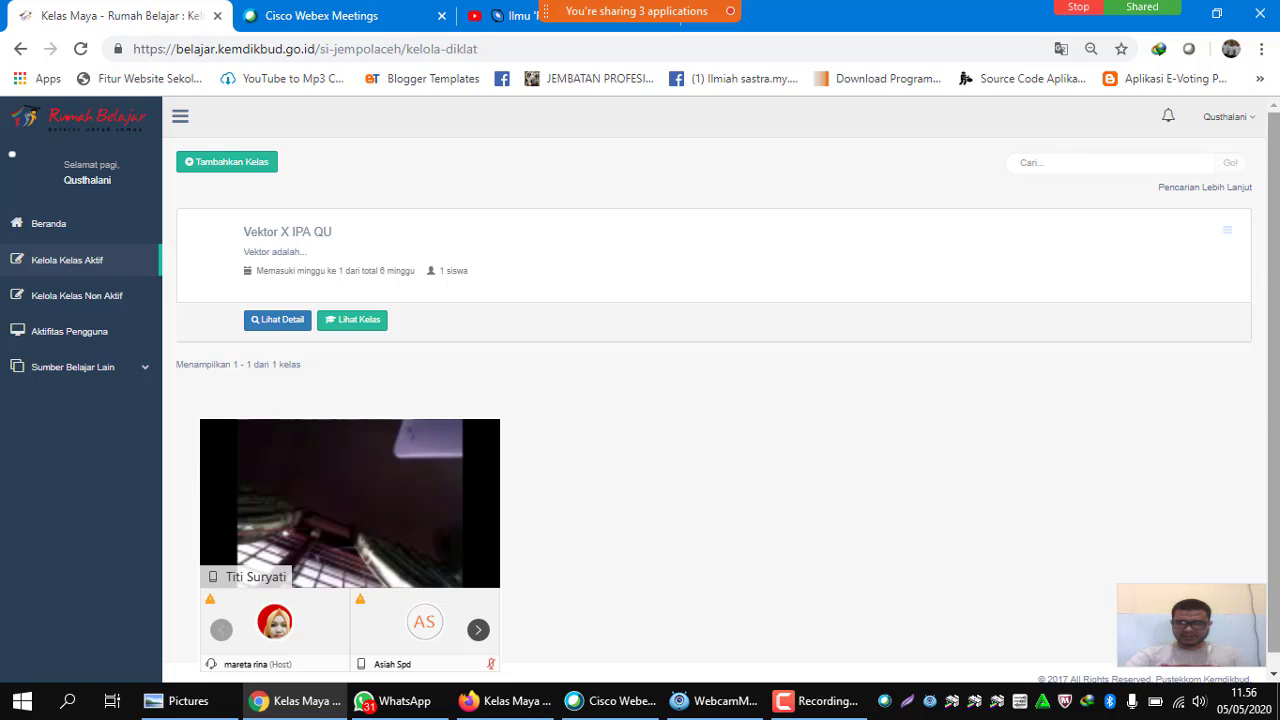
{"action": "scroll", "coordinate": [720, 390], "scroll_direction": "down", "scroll_amount": 1}
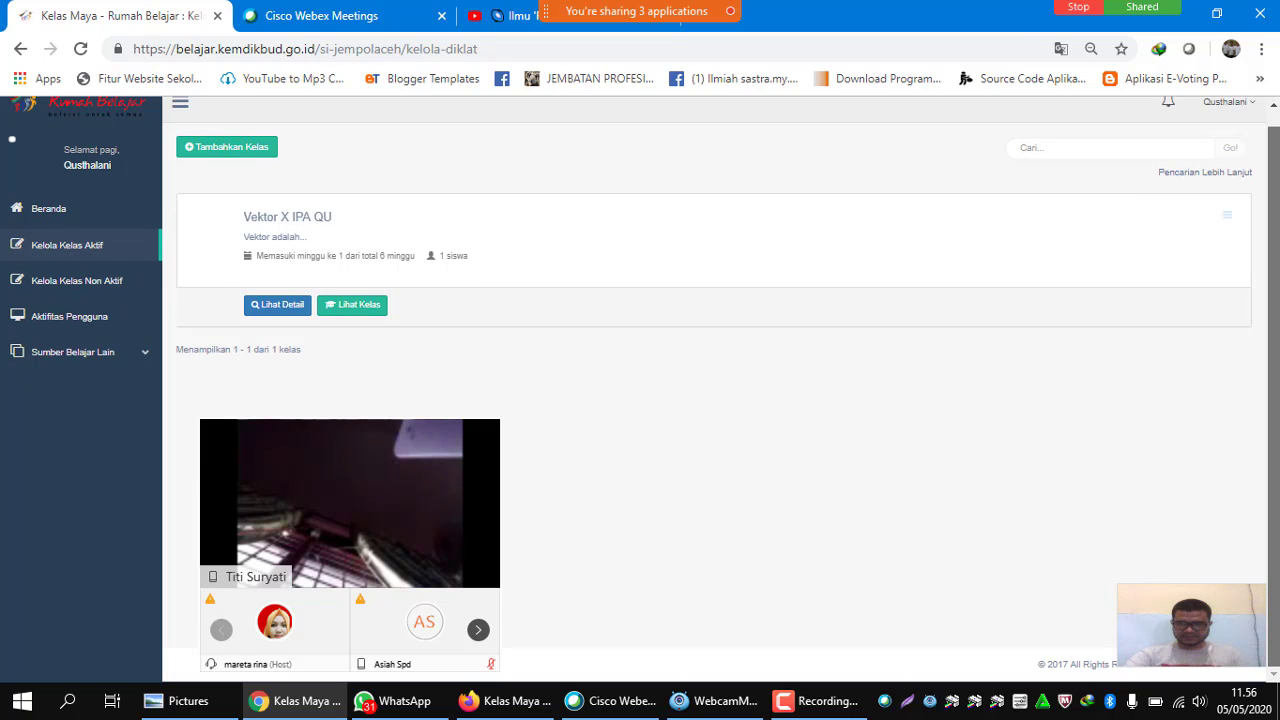
{"action": "scroll", "coordinate": [1196, 410], "scroll_direction": "up", "scroll_amount": 1}
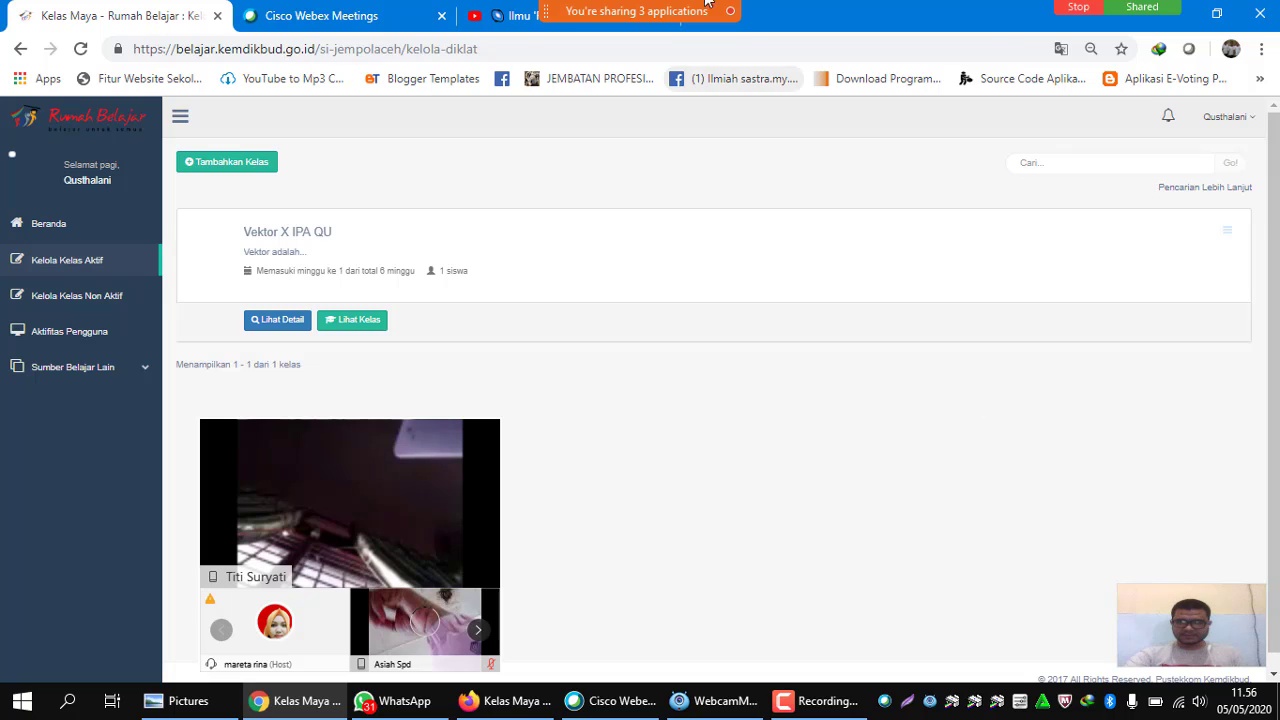
- Stop sharing the three applications in Webex, returning to the meeting view with 21 participants
{"action": "mouse_move", "coordinate": [445, 35]}
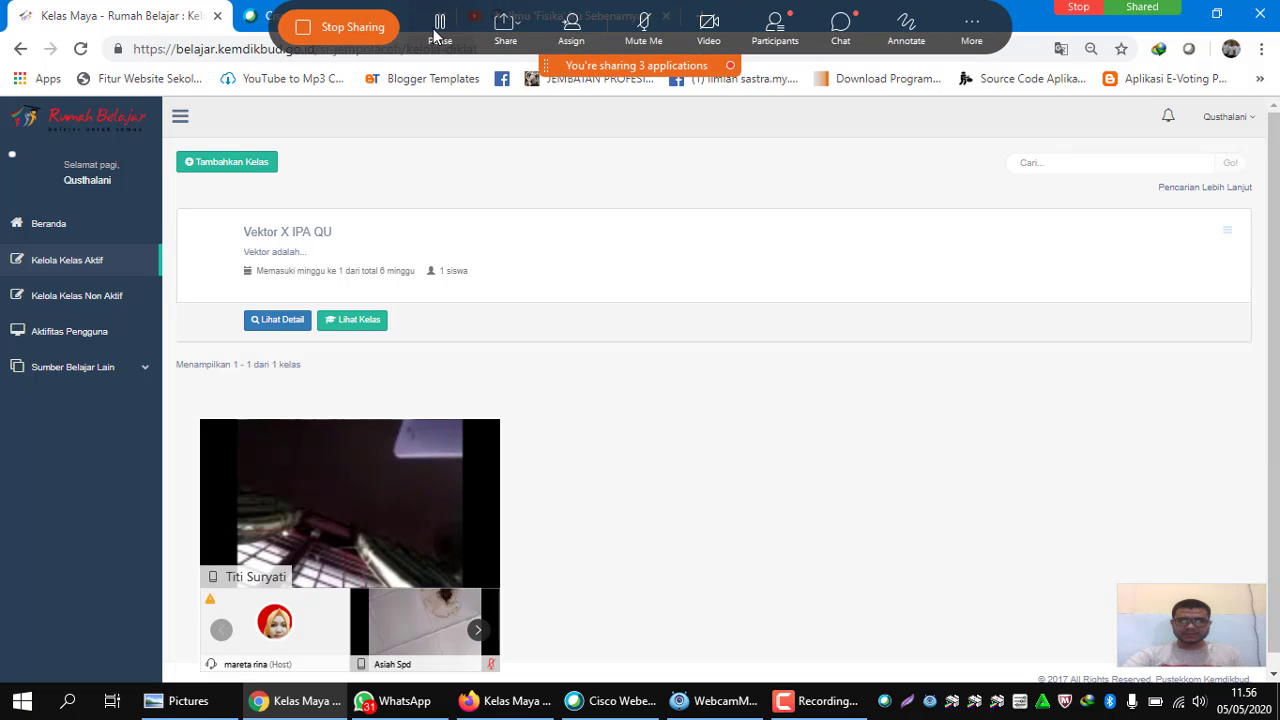
{"action": "left_click", "coordinate": [348, 27]}
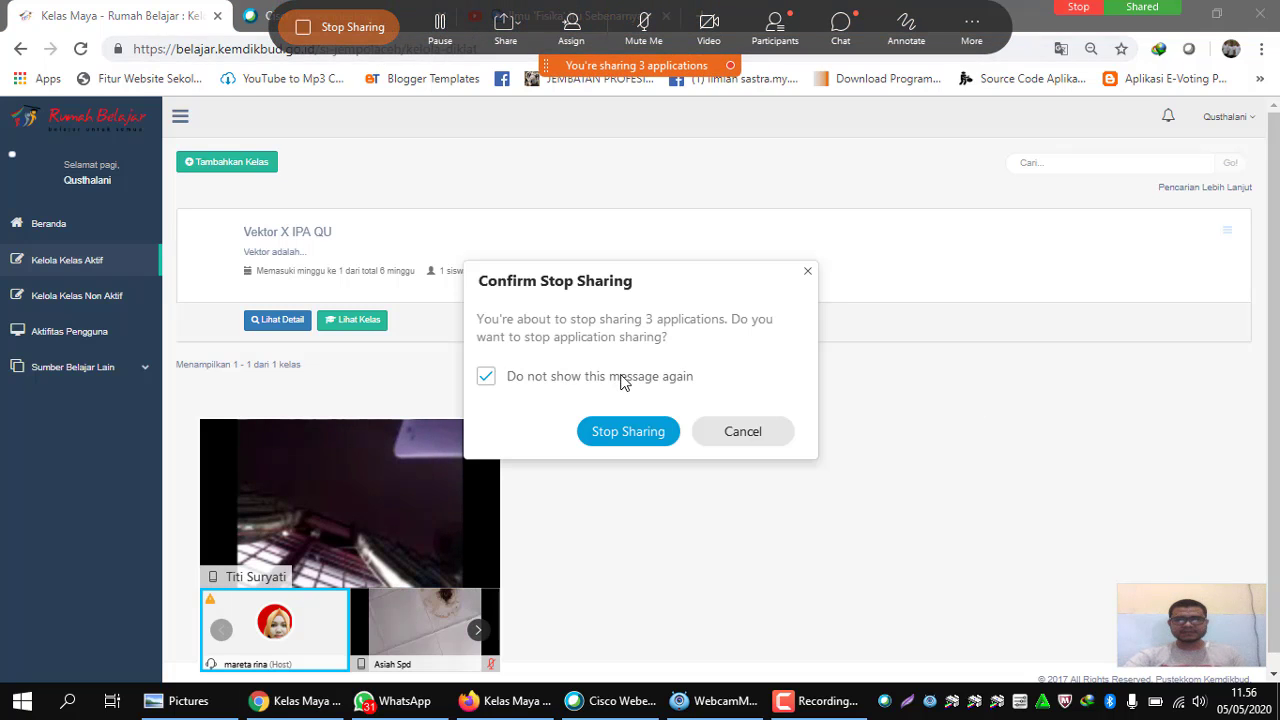
{"action": "left_click", "coordinate": [617, 436]}
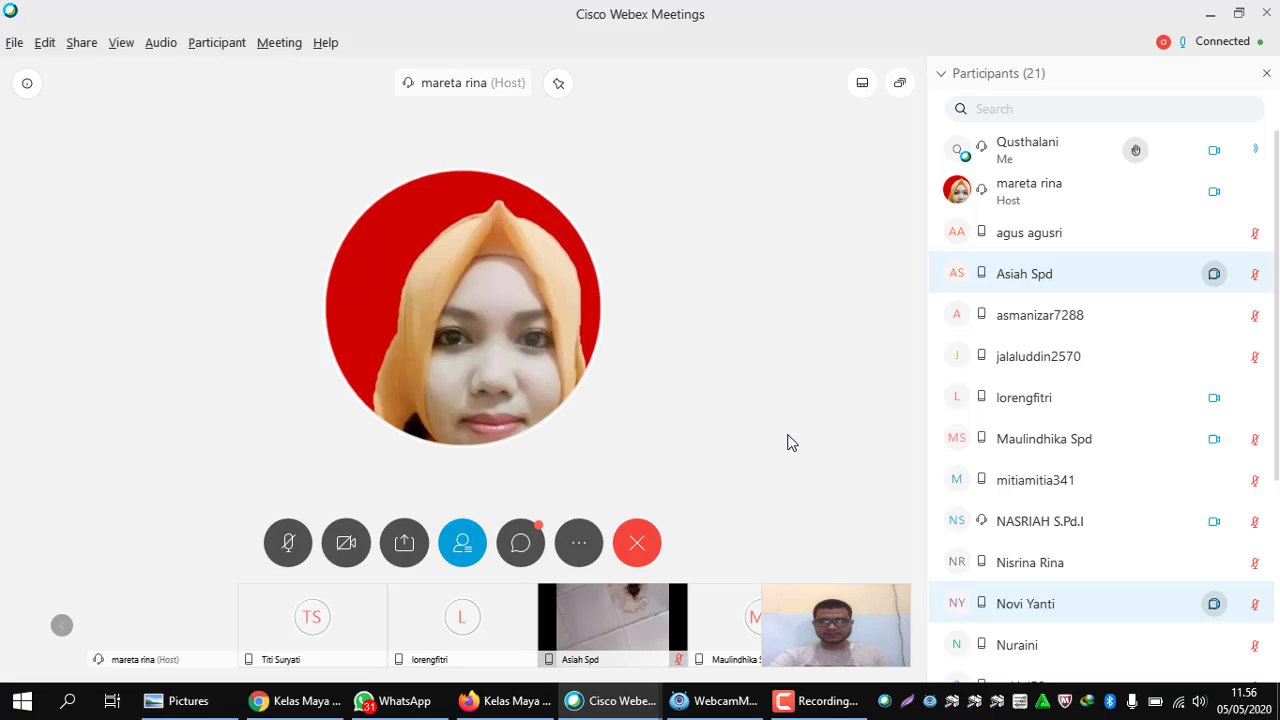